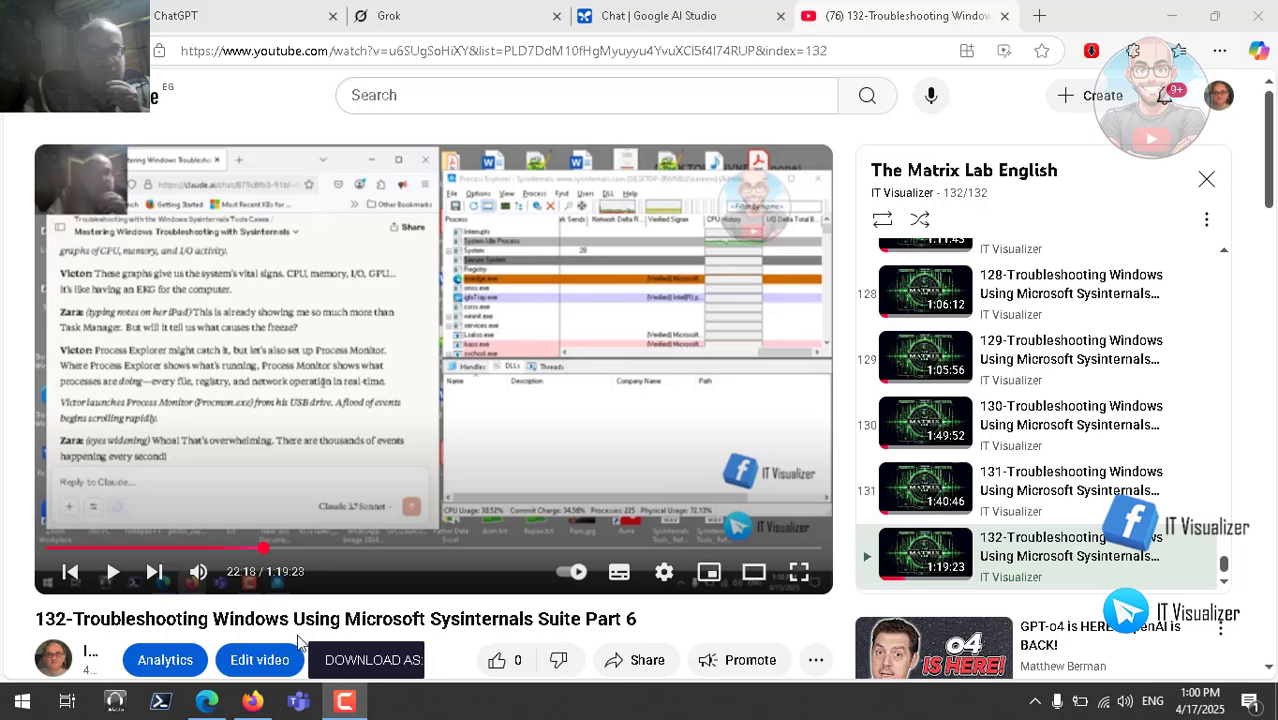
Switch to the Claude chat in Firefox and read Scene 5 from the CEO's laptop slowdown through the initial Process Monitor filters
left_click(254, 705)
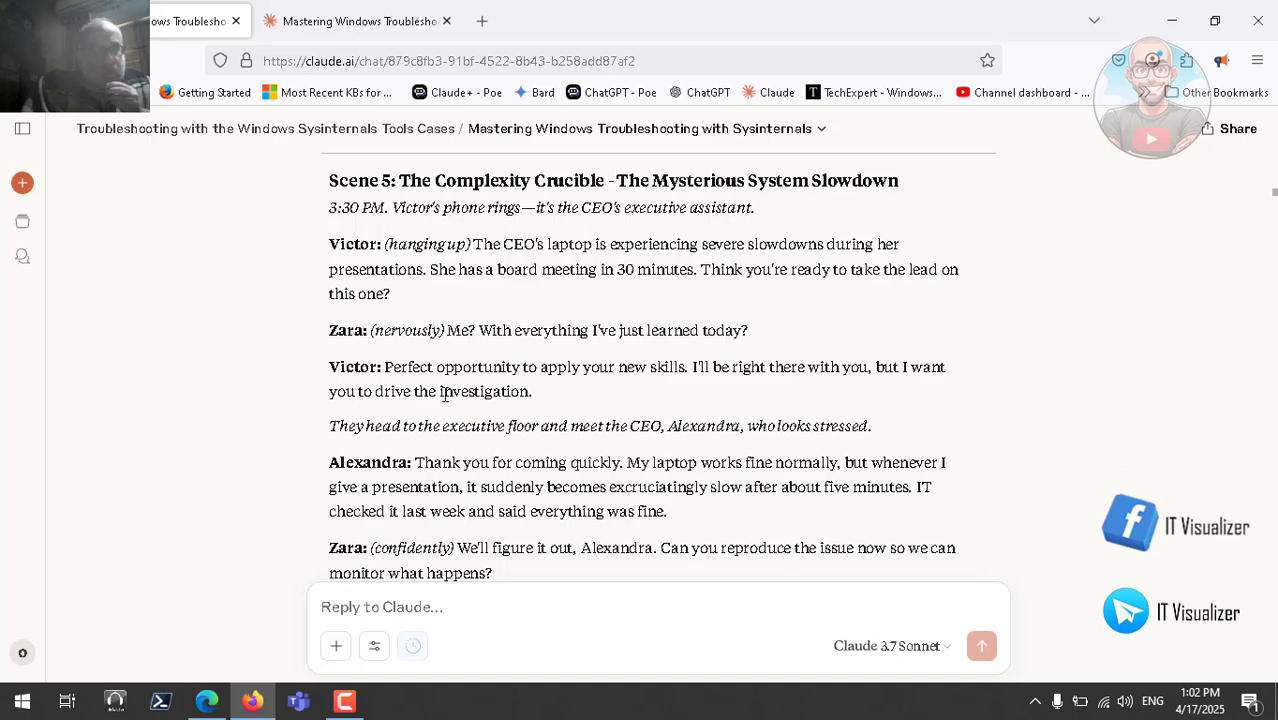
scroll(448, 397, "down", 2)
scroll(448, 397, "down", 1)
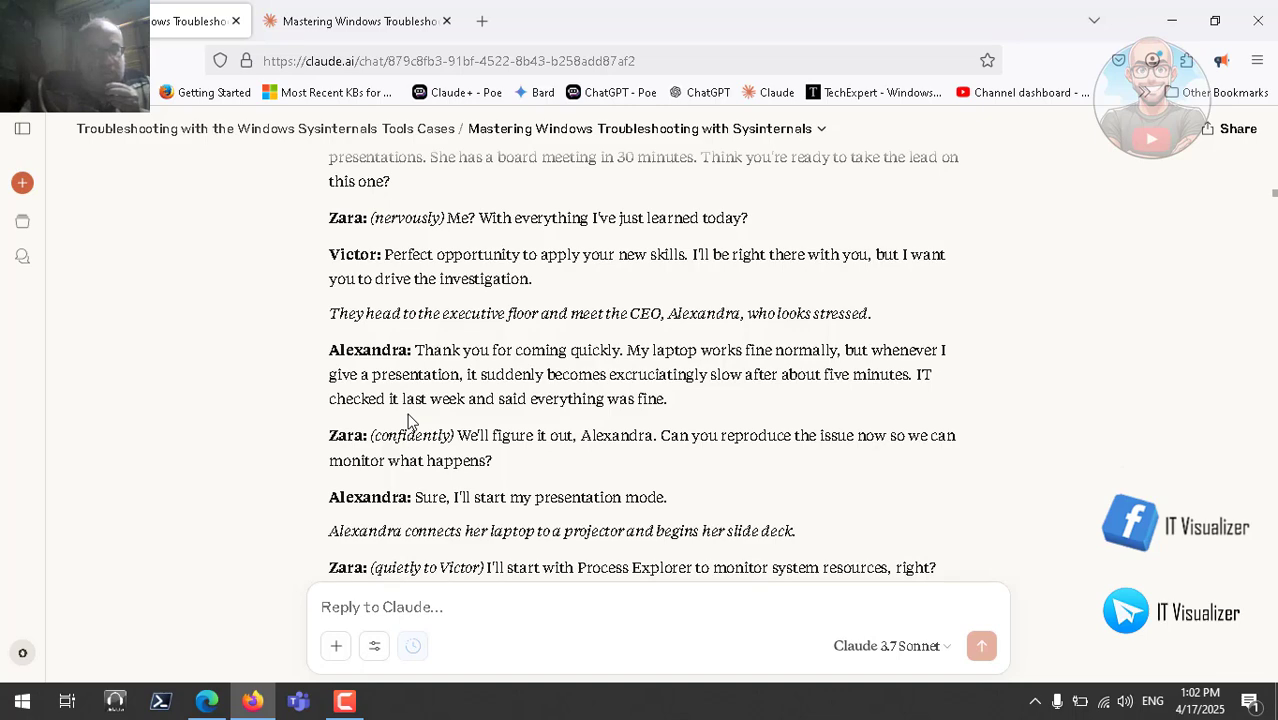
scroll(409, 421, "down", 1)
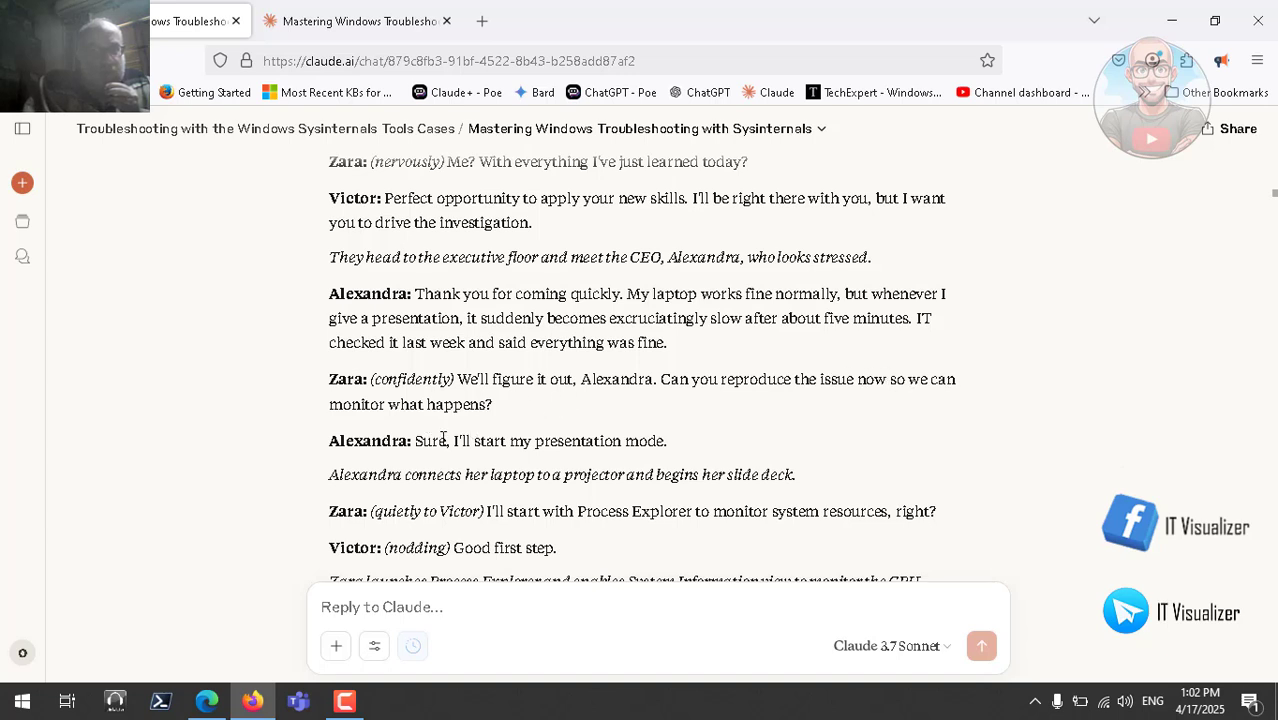
scroll(554, 437, "down", 2)
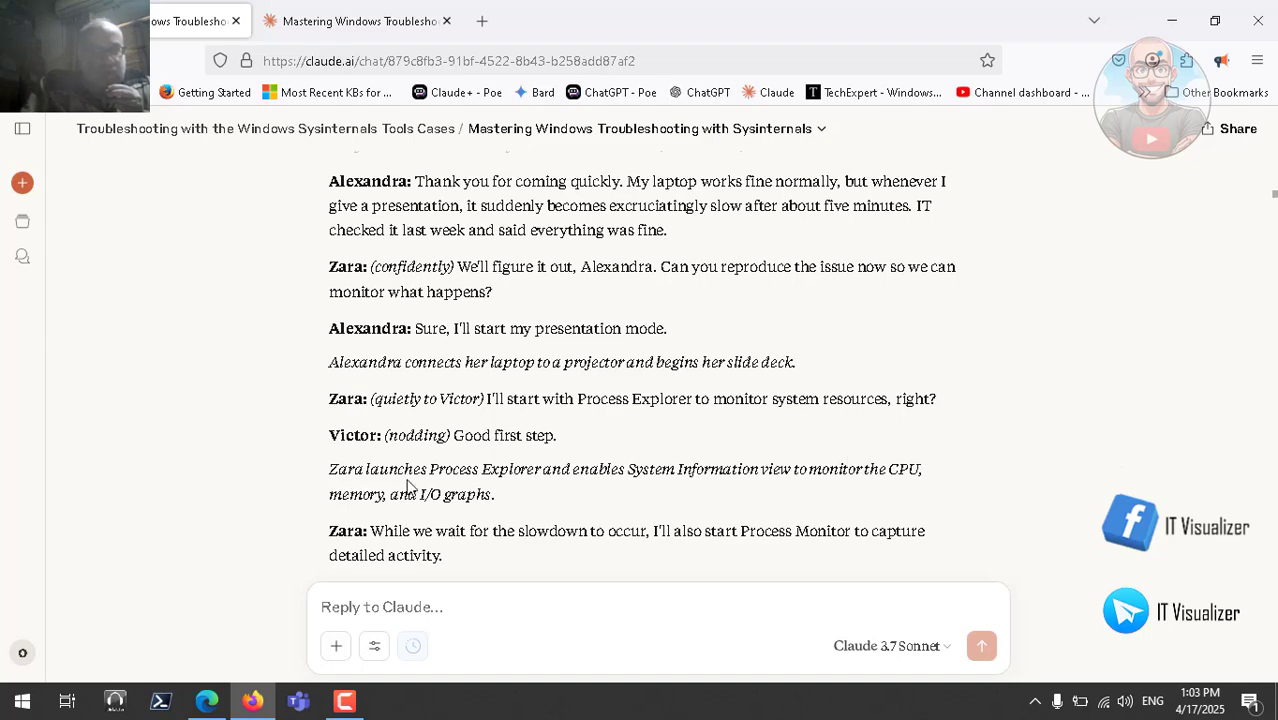
scroll(409, 487, "down", 1)
scroll(409, 487, "down", 1)
scroll(409, 487, "down", 1)
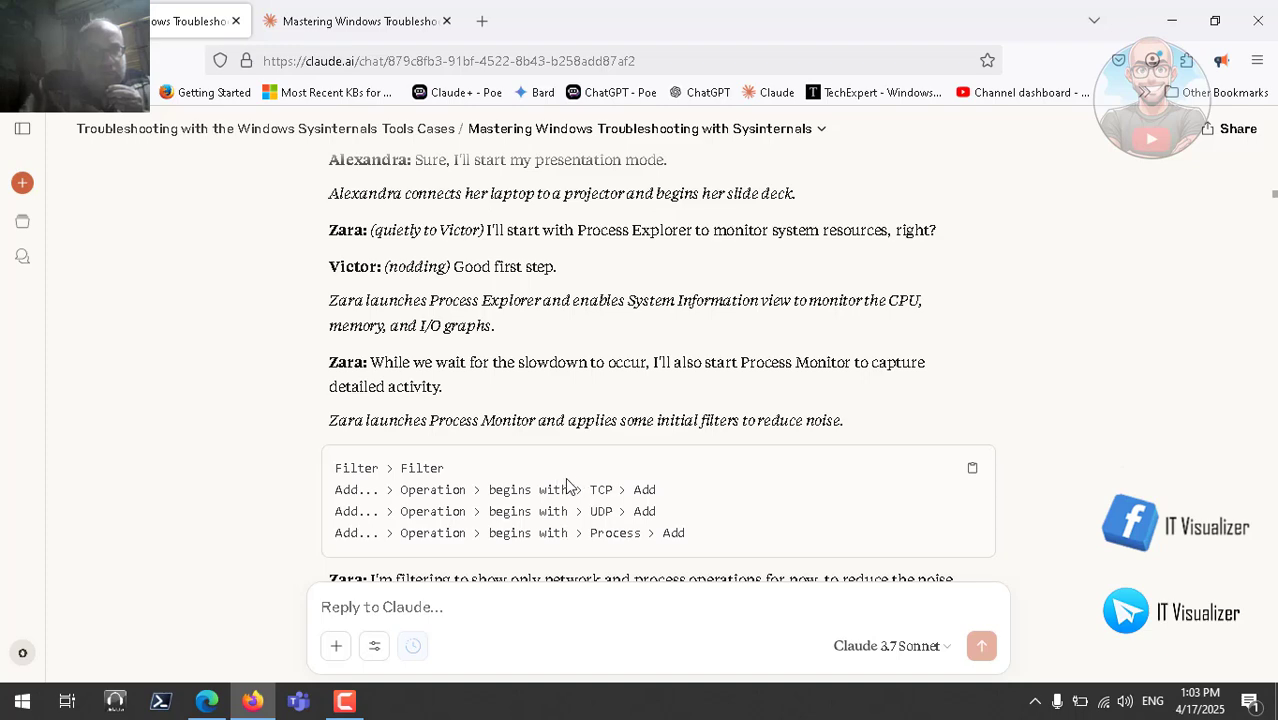
scroll(567, 487, "down", 2)
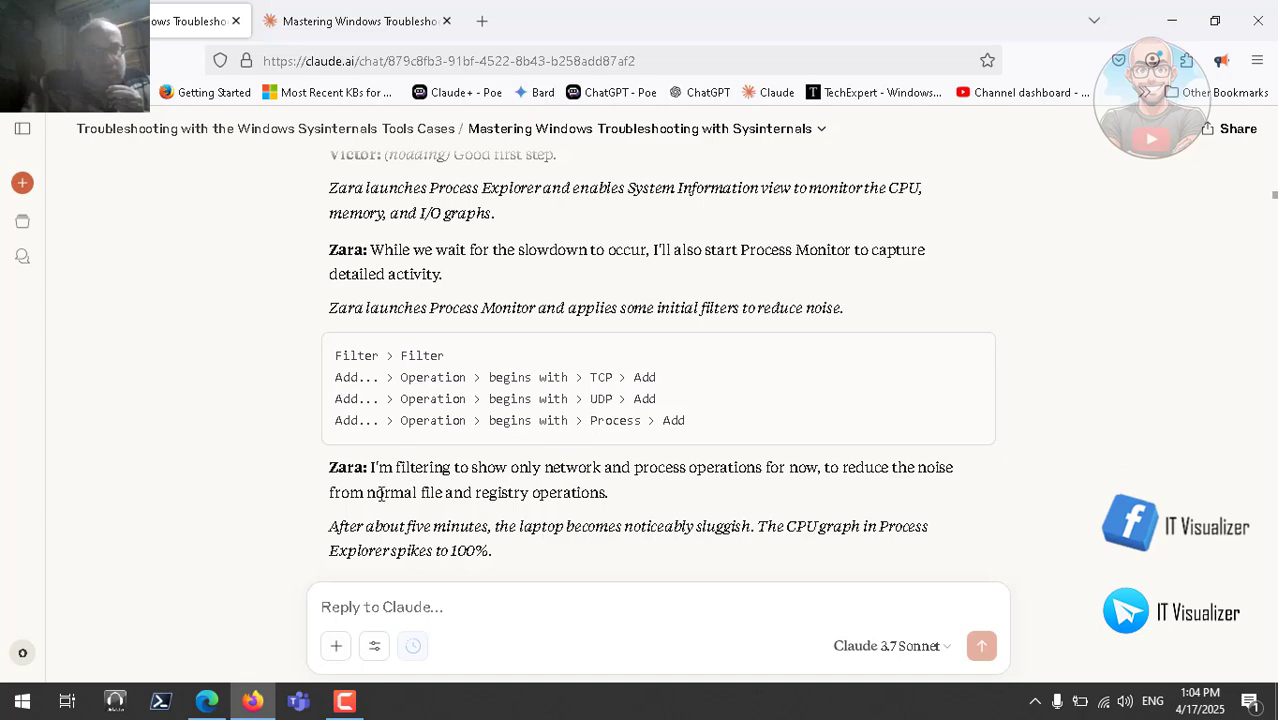
Read how the scene uses Process Explorer, Process Monitor filters and a command prompt to investigate ZoomIt.exe and its log file
scroll(373, 492, "down", 1)
scroll(373, 492, "down", 1)
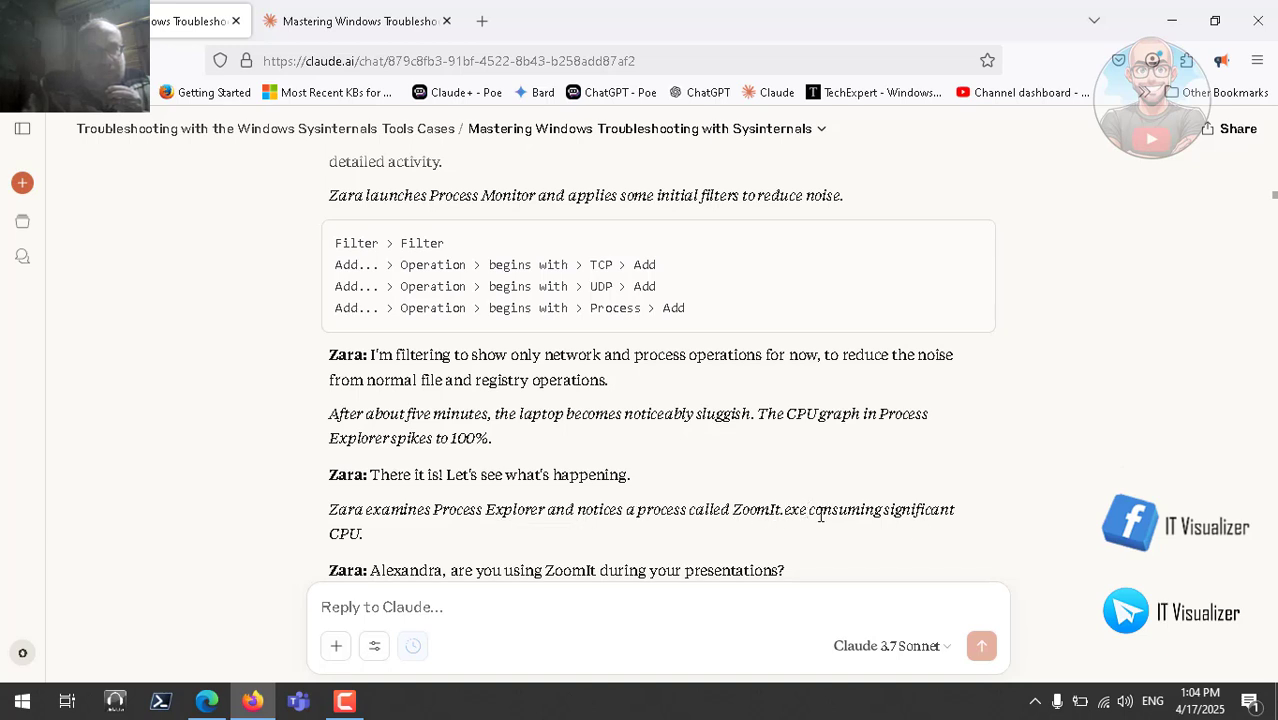
scroll(720, 496, "down", 1)
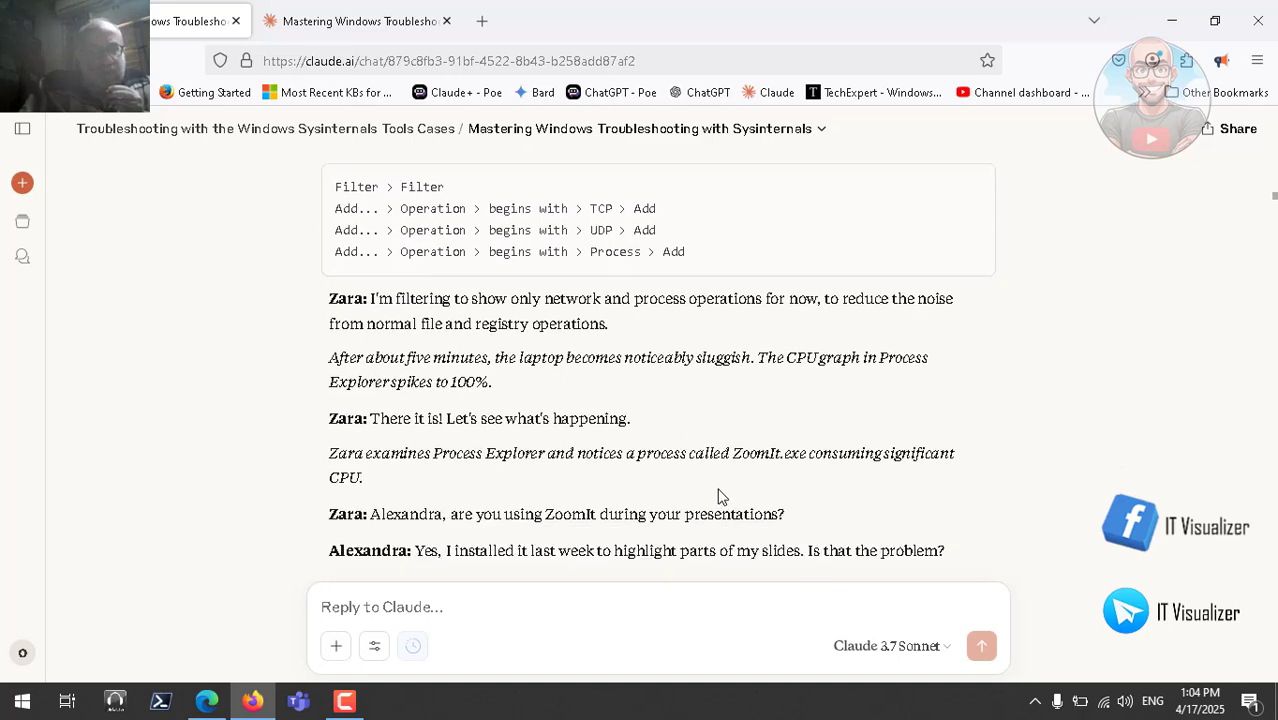
scroll(720, 496, "down", 1)
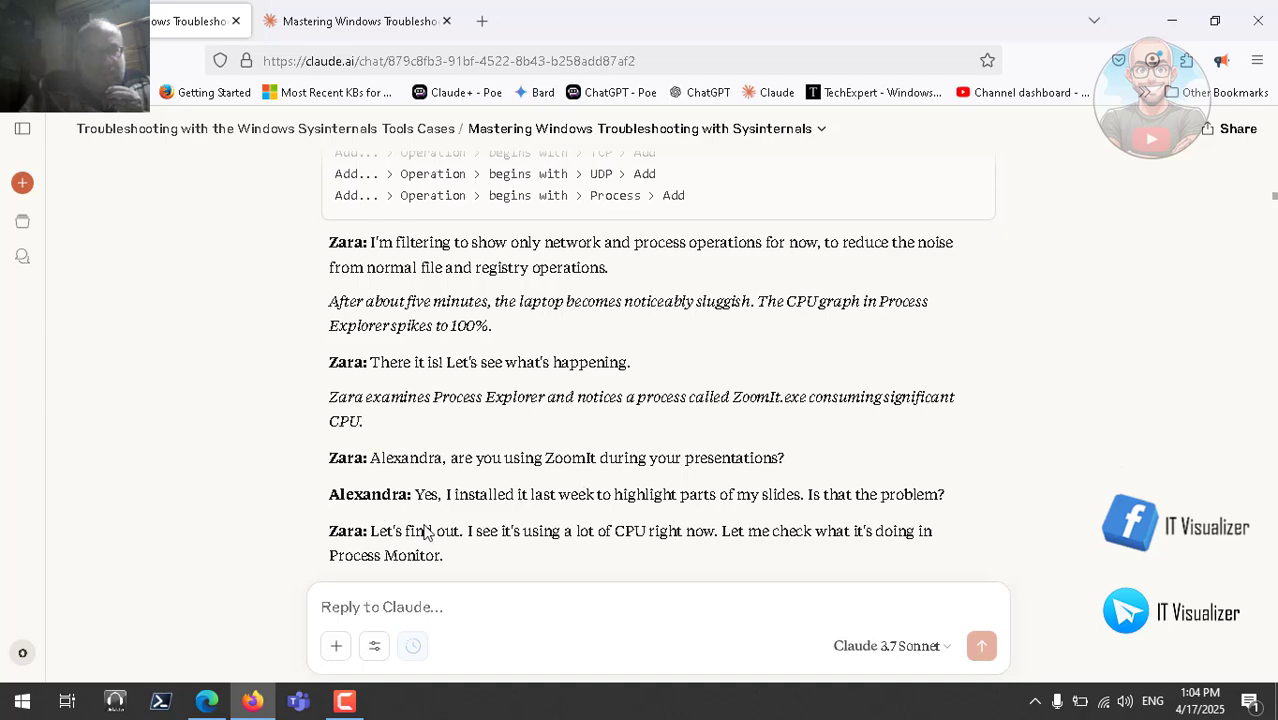
scroll(425, 533, "down", 2)
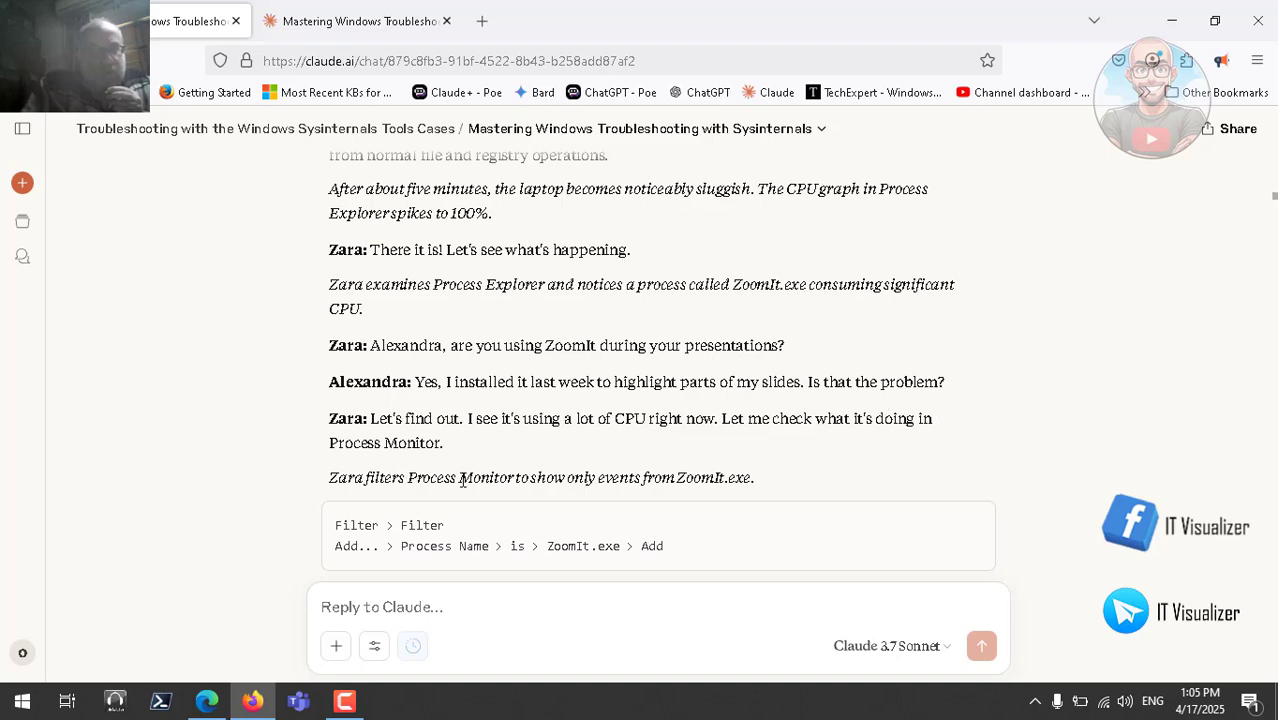
scroll(447, 430, "down", 2)
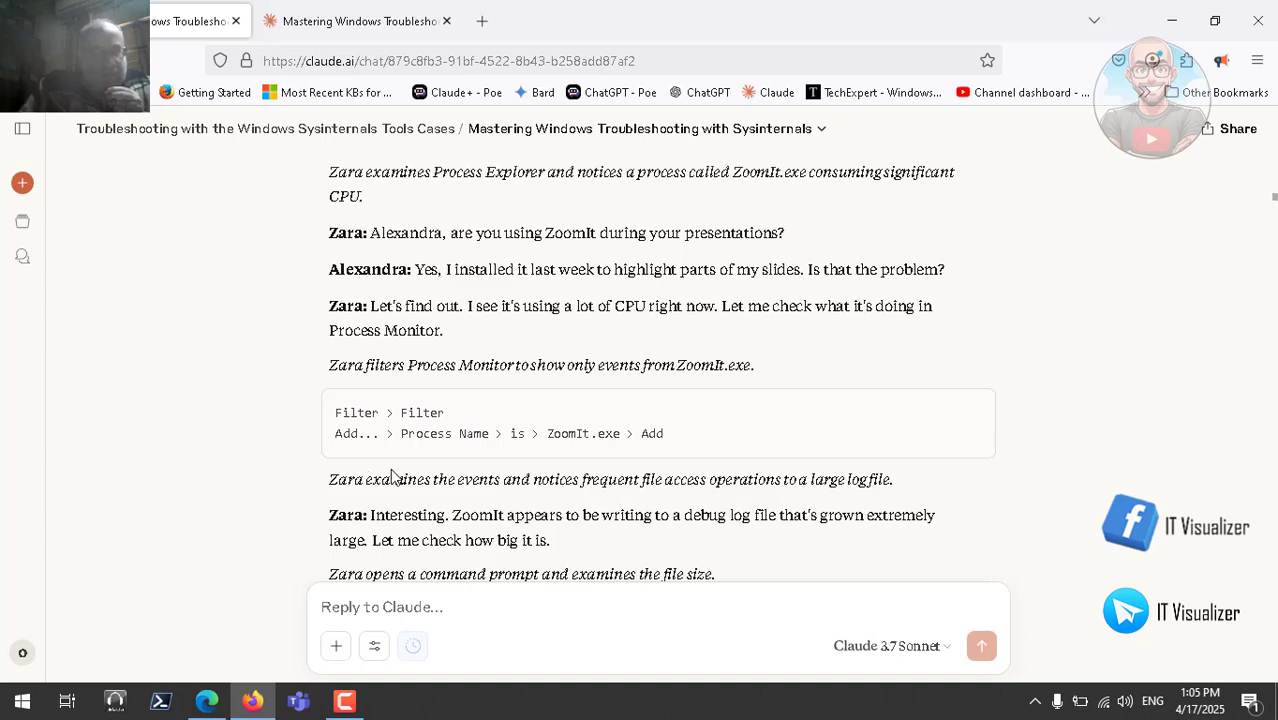
scroll(392, 478, "down", 1)
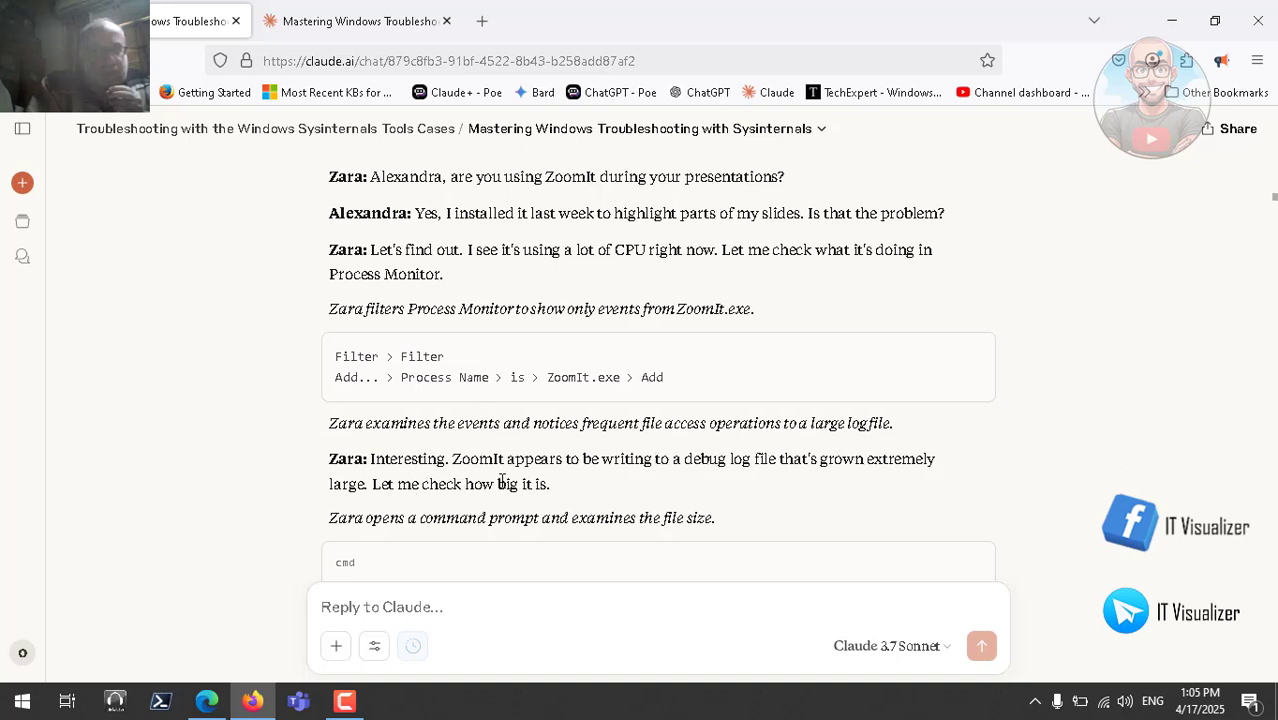
scroll(502, 481, "down", 1)
scroll(502, 481, "down", 1)
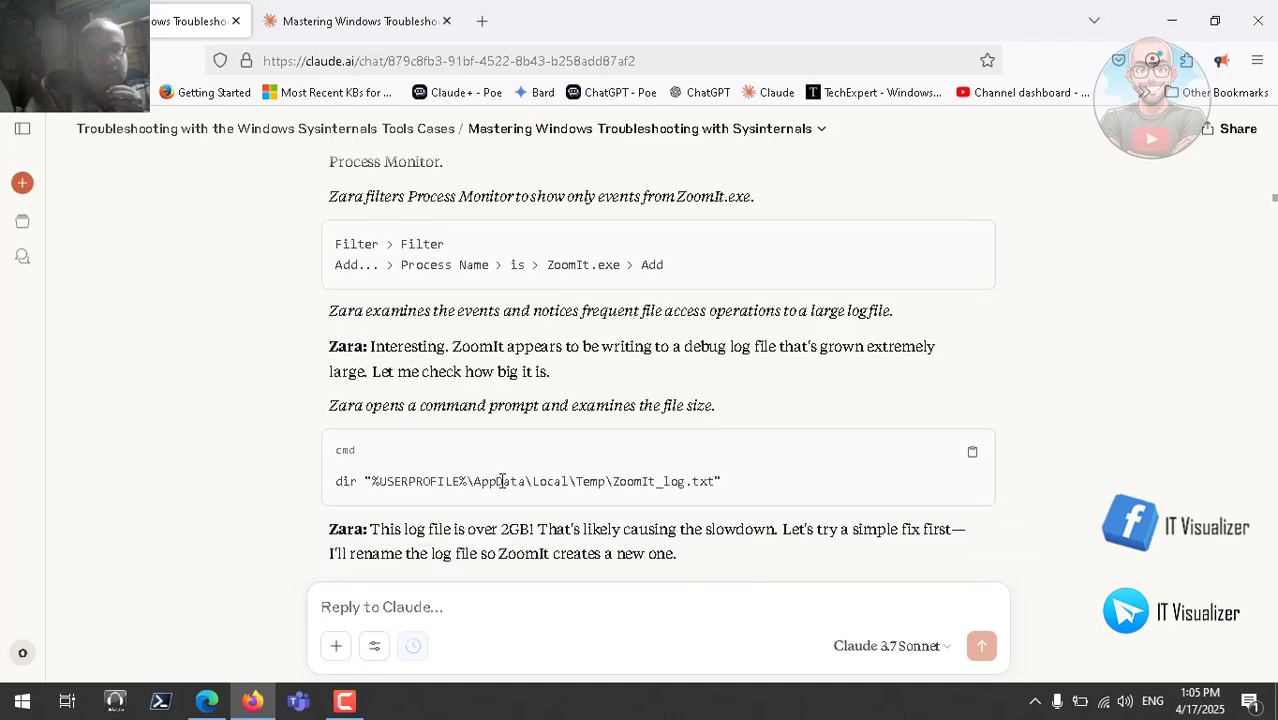
scroll(502, 481, "down", 1)
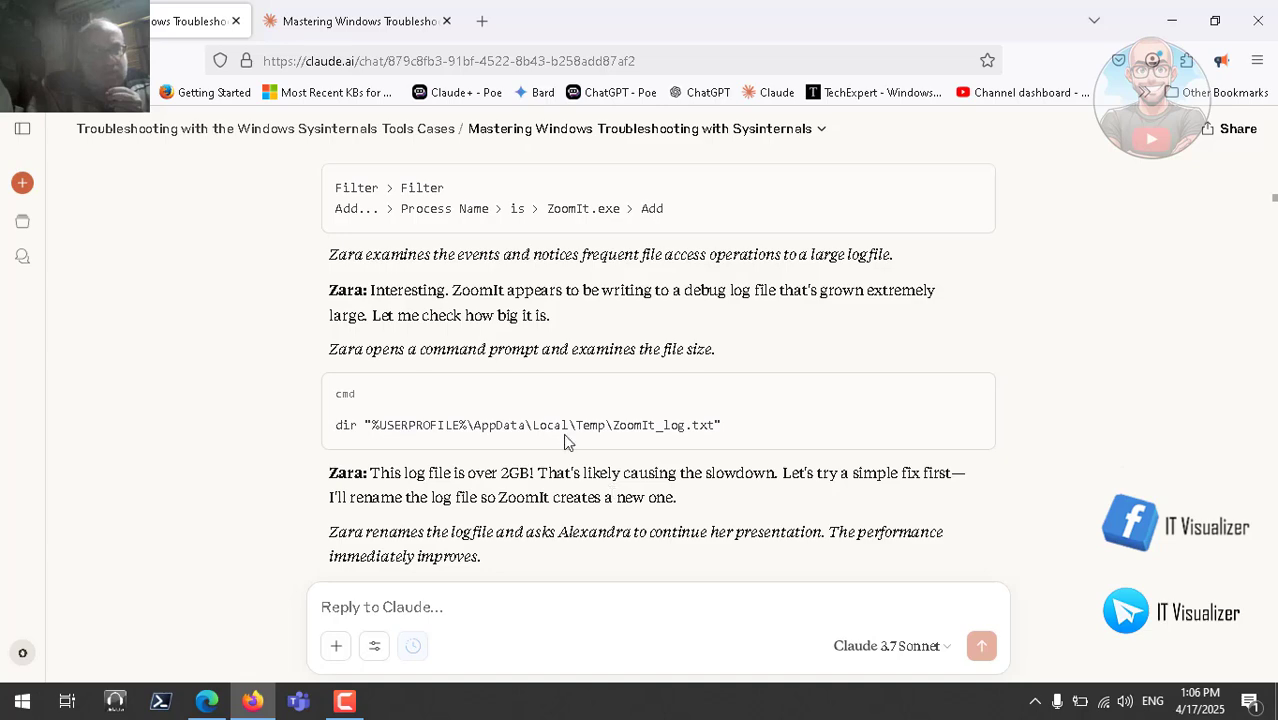
Read the scene's log file fix, the long-term recommendations and the Autoruns check of startup items
scroll(545, 428, "down", 3)
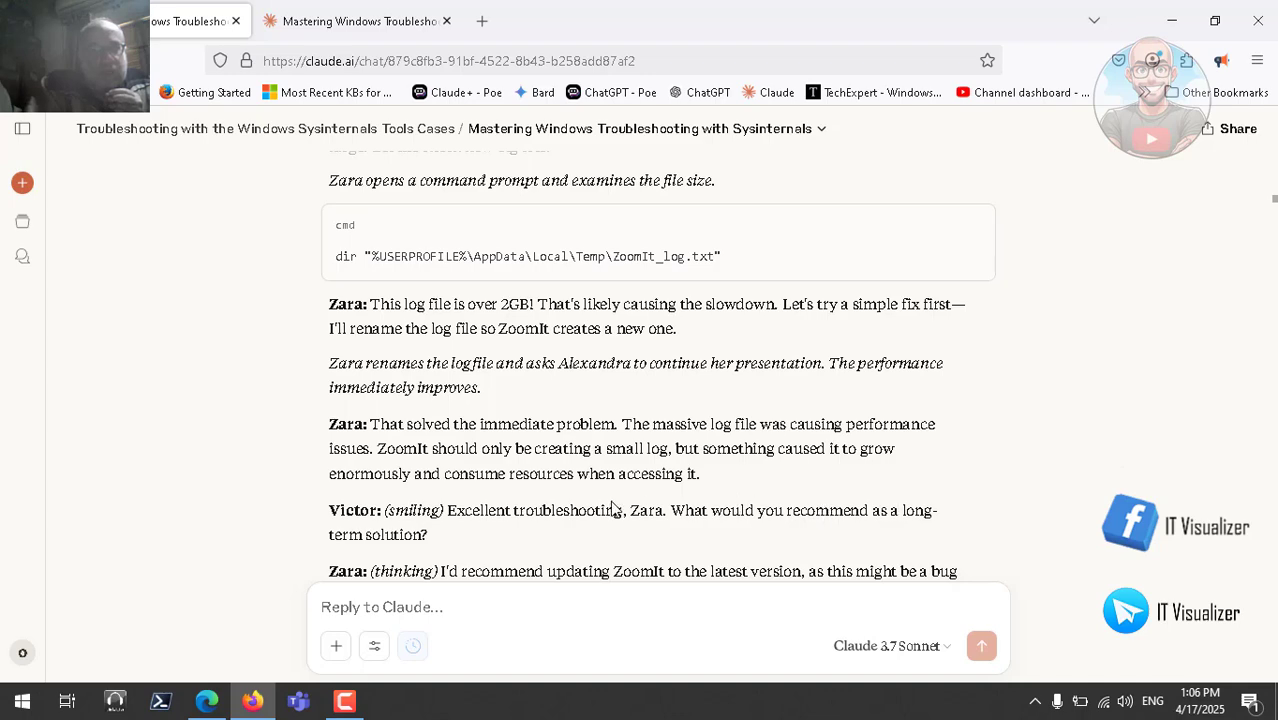
scroll(533, 500, "down", 2)
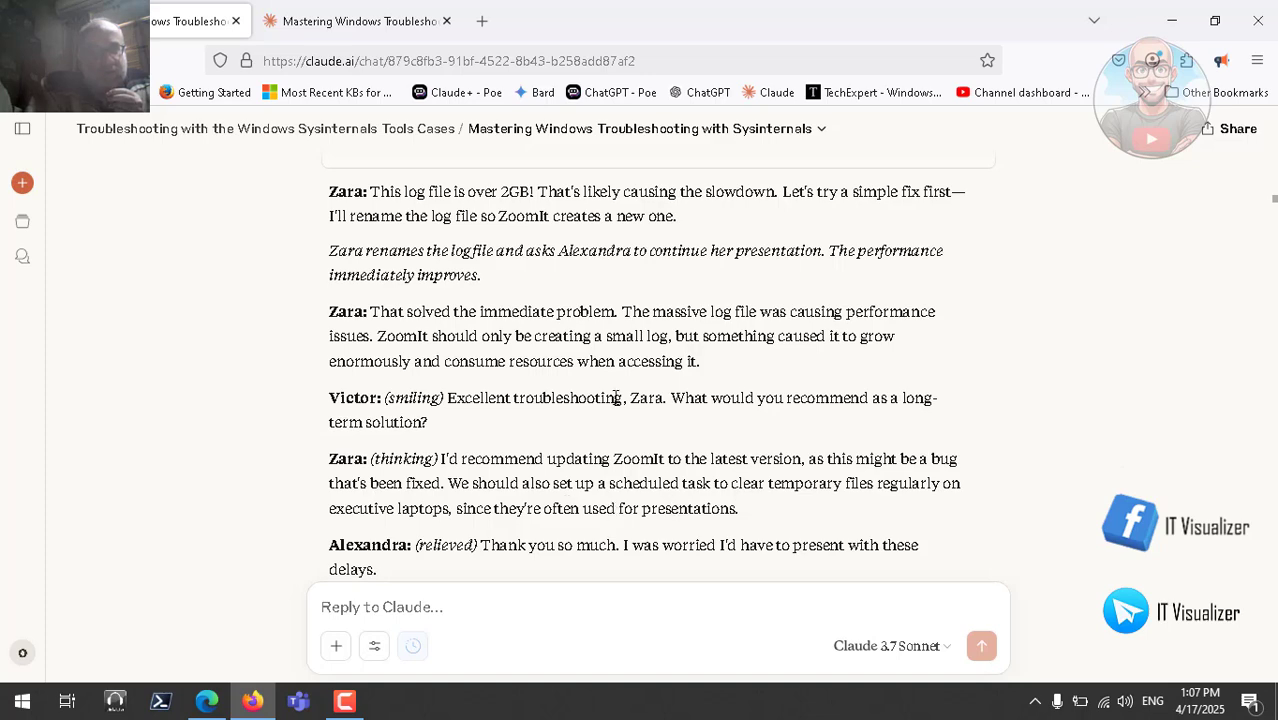
scroll(595, 397, "up", 1)
scroll(595, 397, "up", 1)
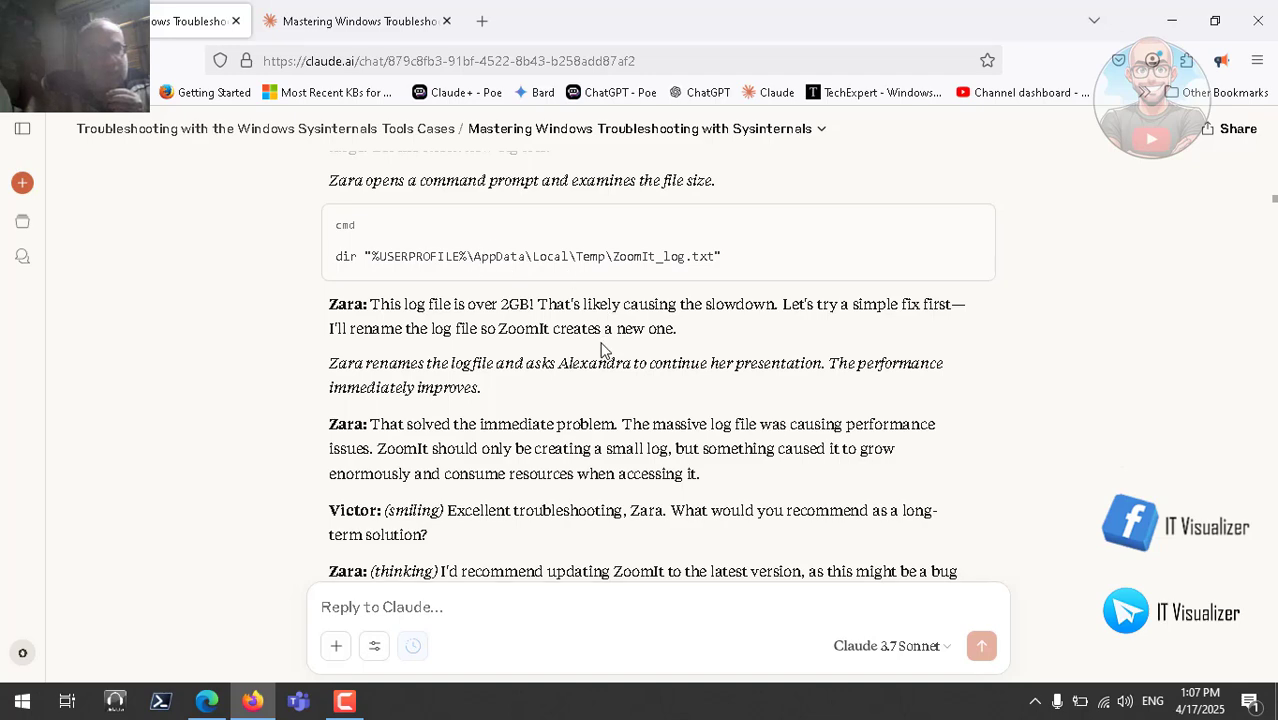
scroll(593, 348, "down", 1)
scroll(593, 348, "down", 3)
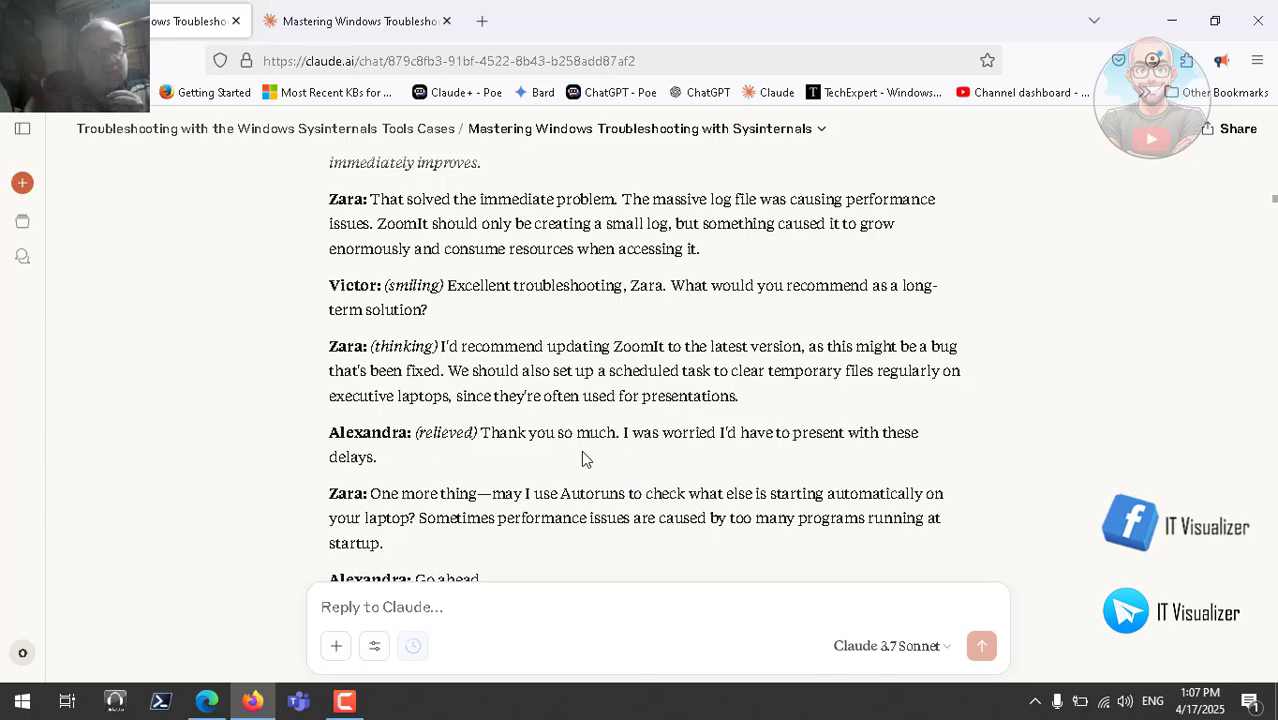
scroll(473, 431, "down", 2)
scroll(473, 431, "down", 3)
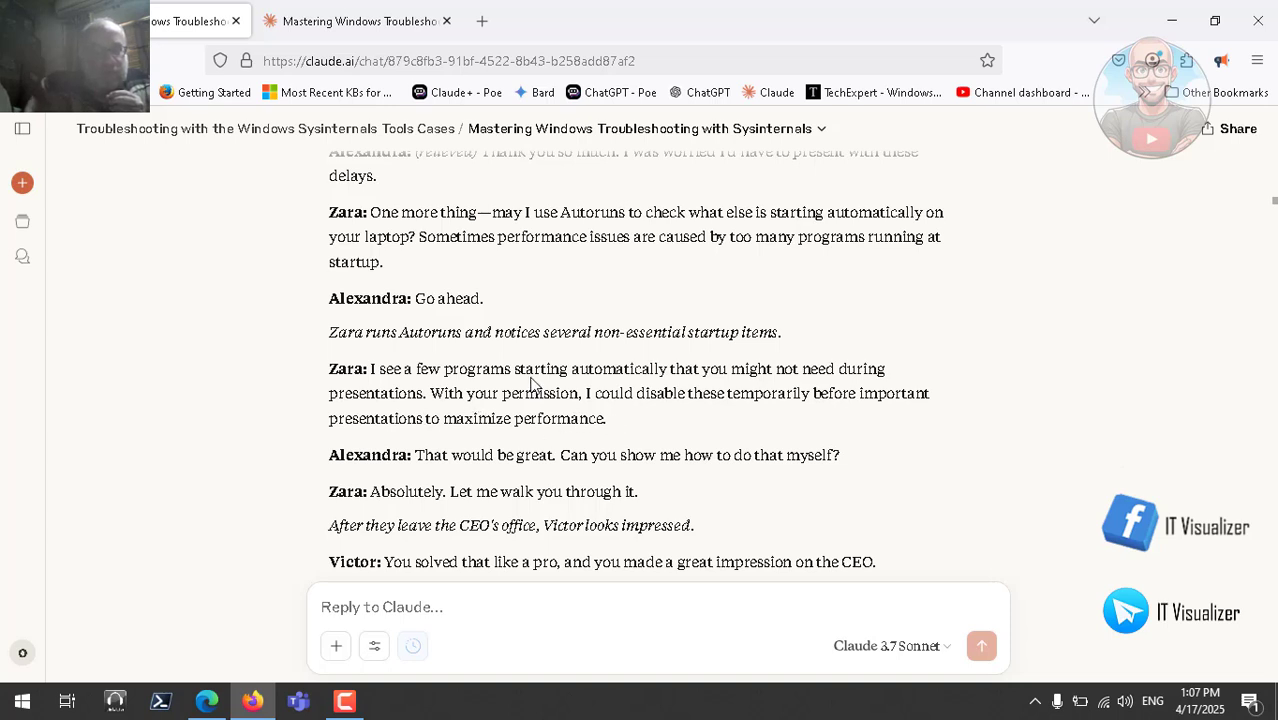
Open Task Manager, review the startup programs with their status and startup impact, and close it
right_click(479, 710)
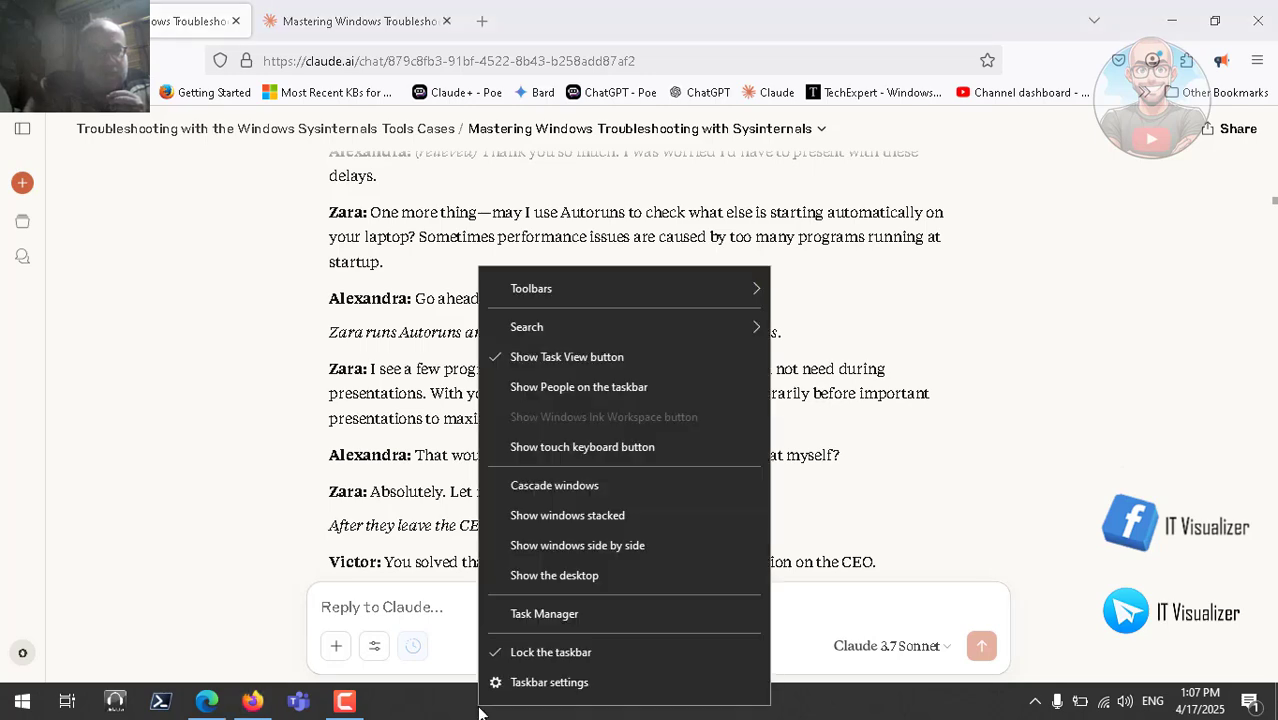
left_click(535, 609)
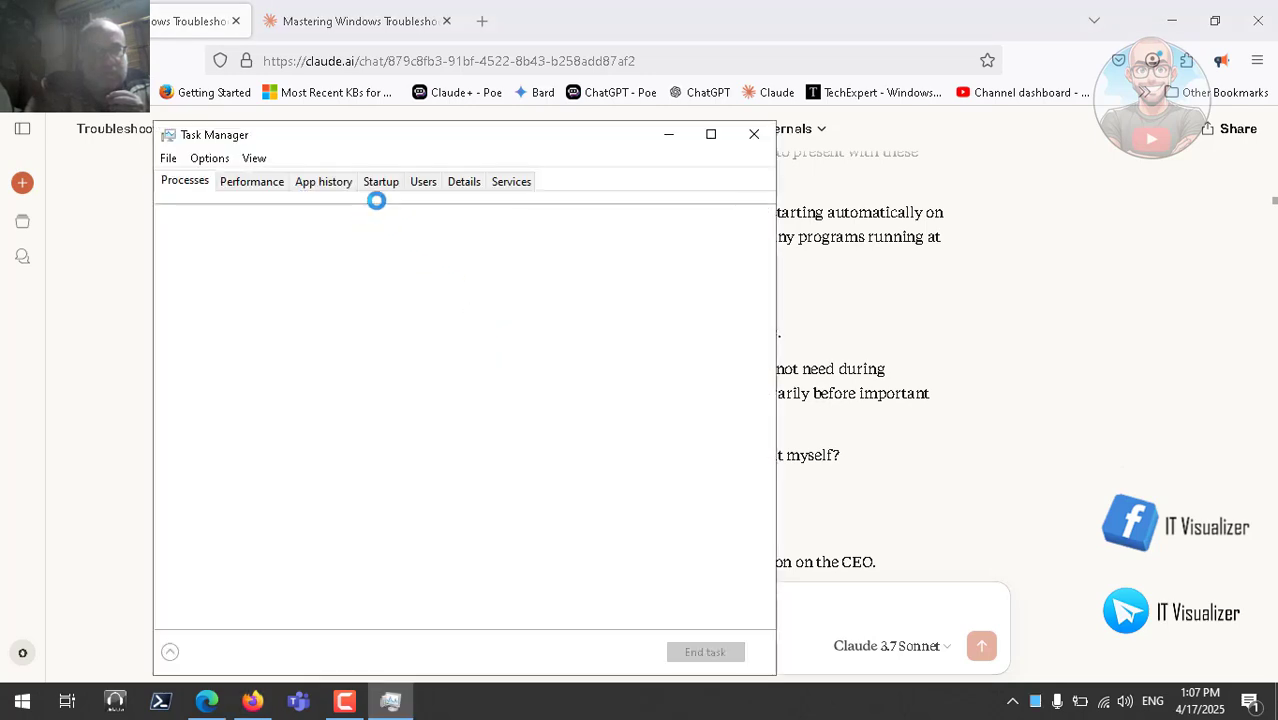
left_click(381, 182)
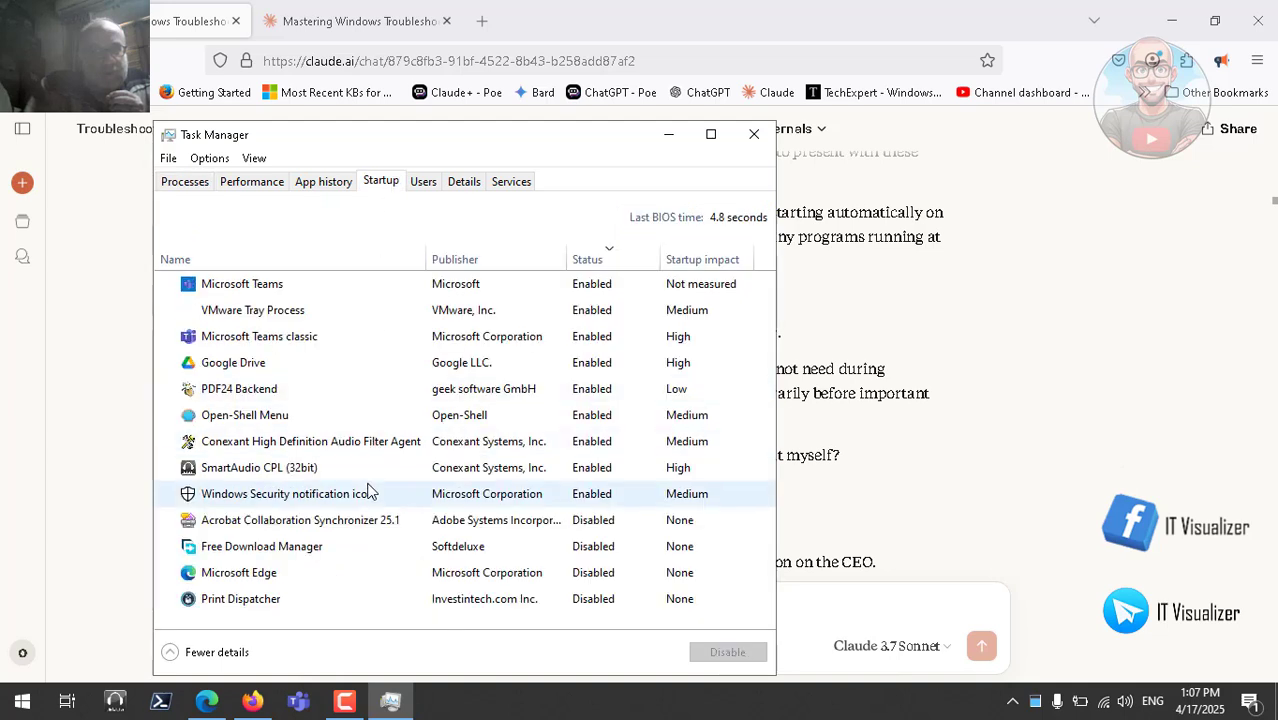
mouse_move(694, 251)
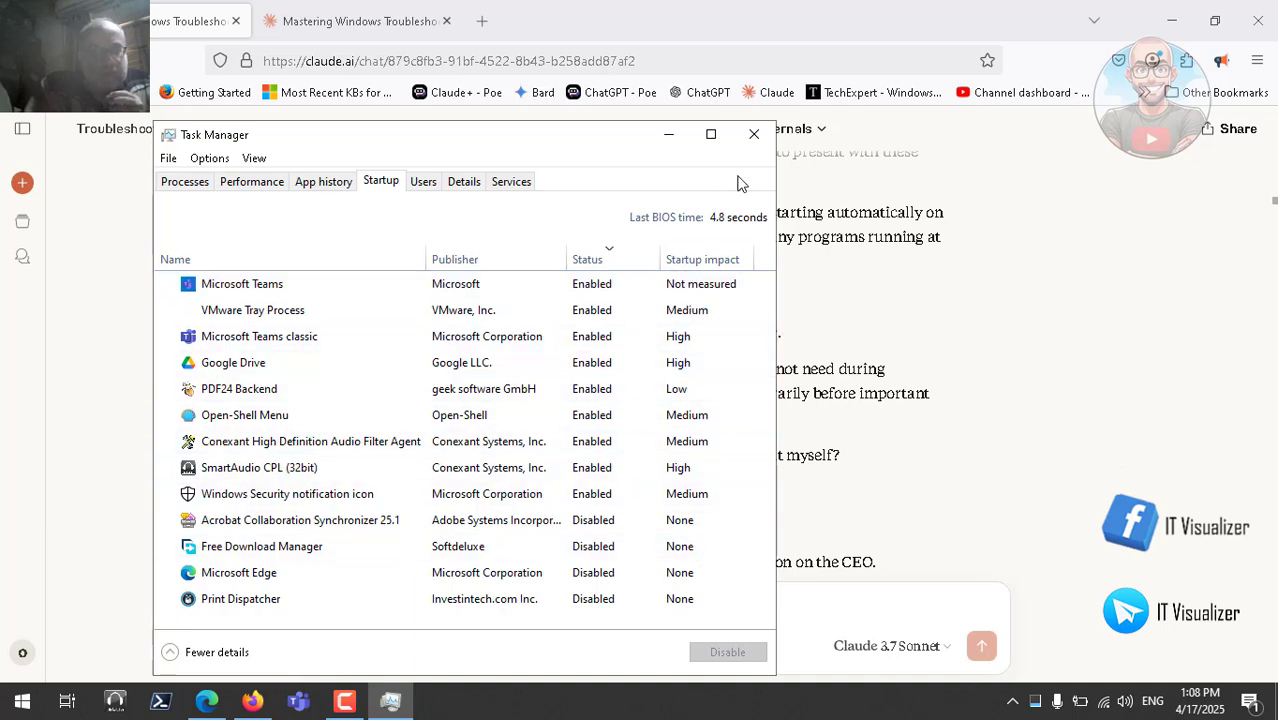
left_click(754, 134)
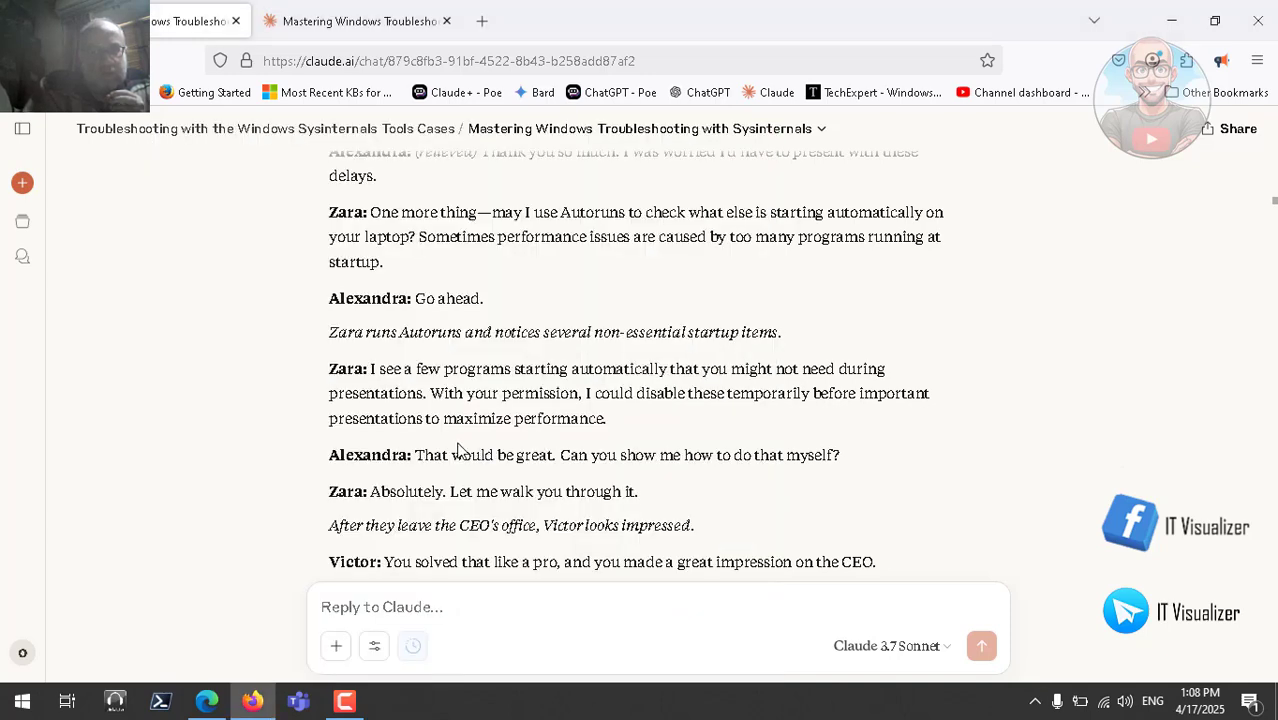
Read Scene 5 to its end and reread the Autoruns passage on disabling startup programs before presentations
scroll(459, 449, "down", 1)
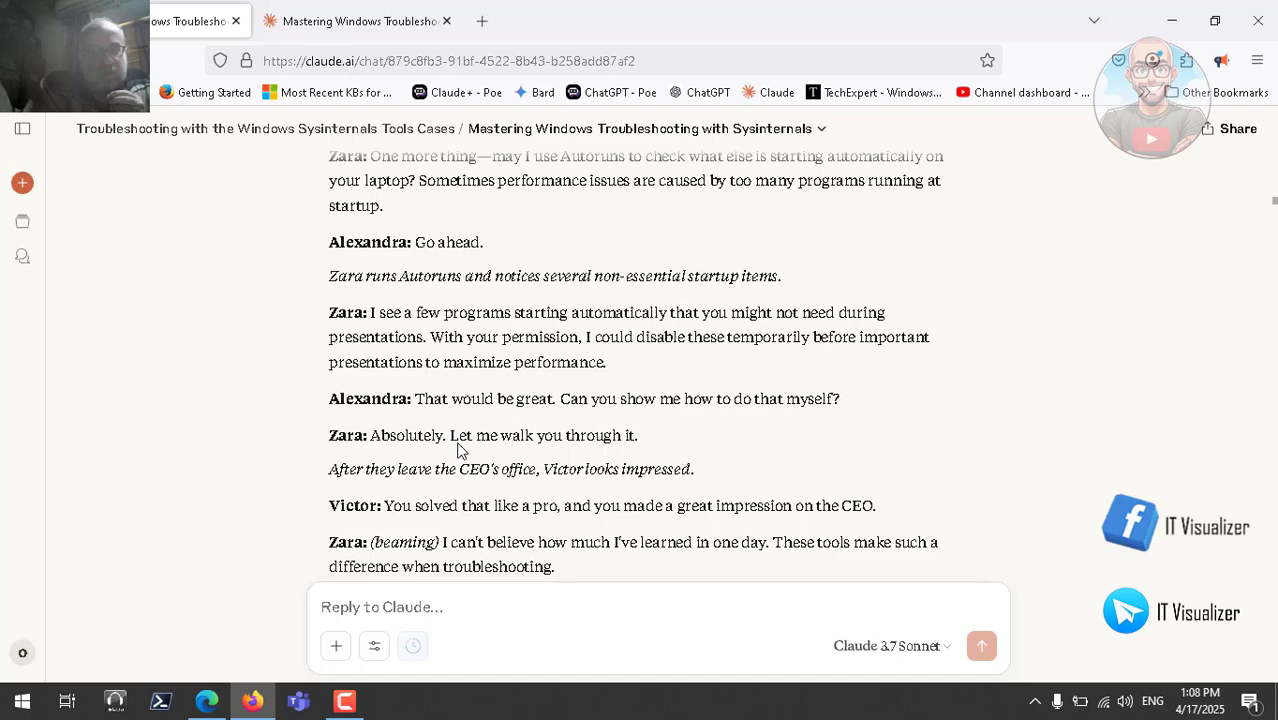
scroll(459, 450, "down", 1)
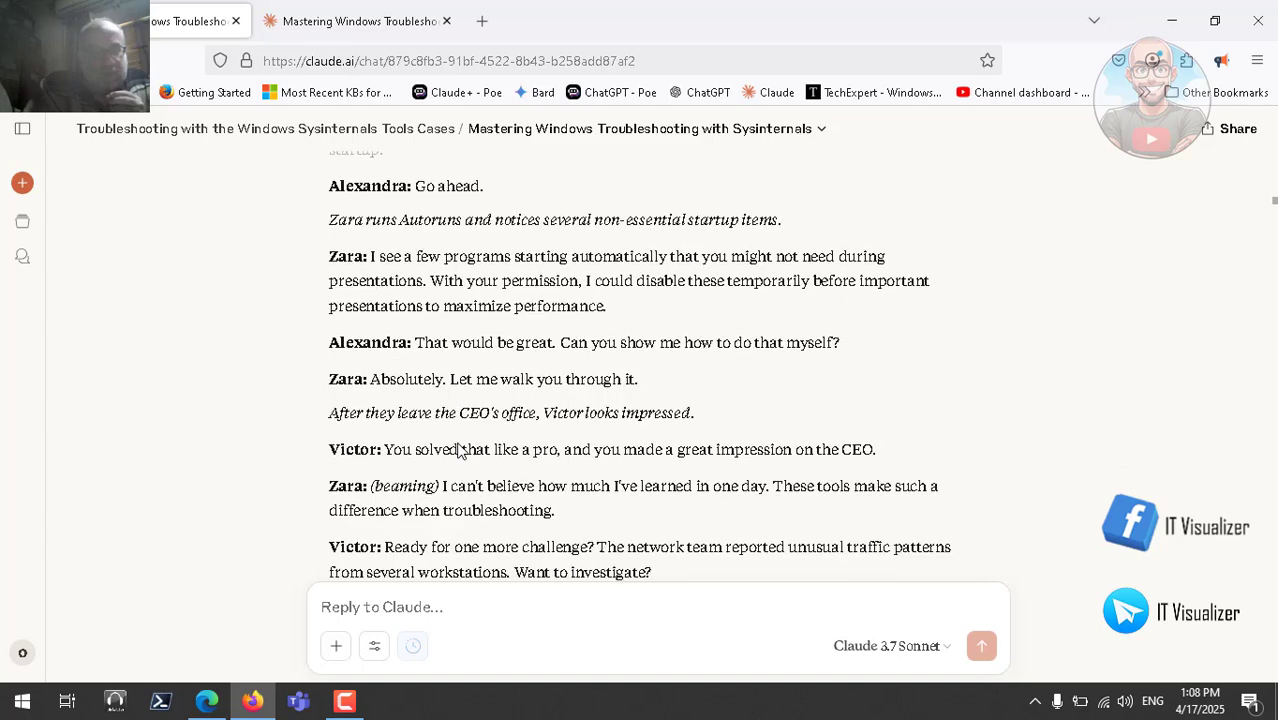
scroll(459, 449, "down", 1)
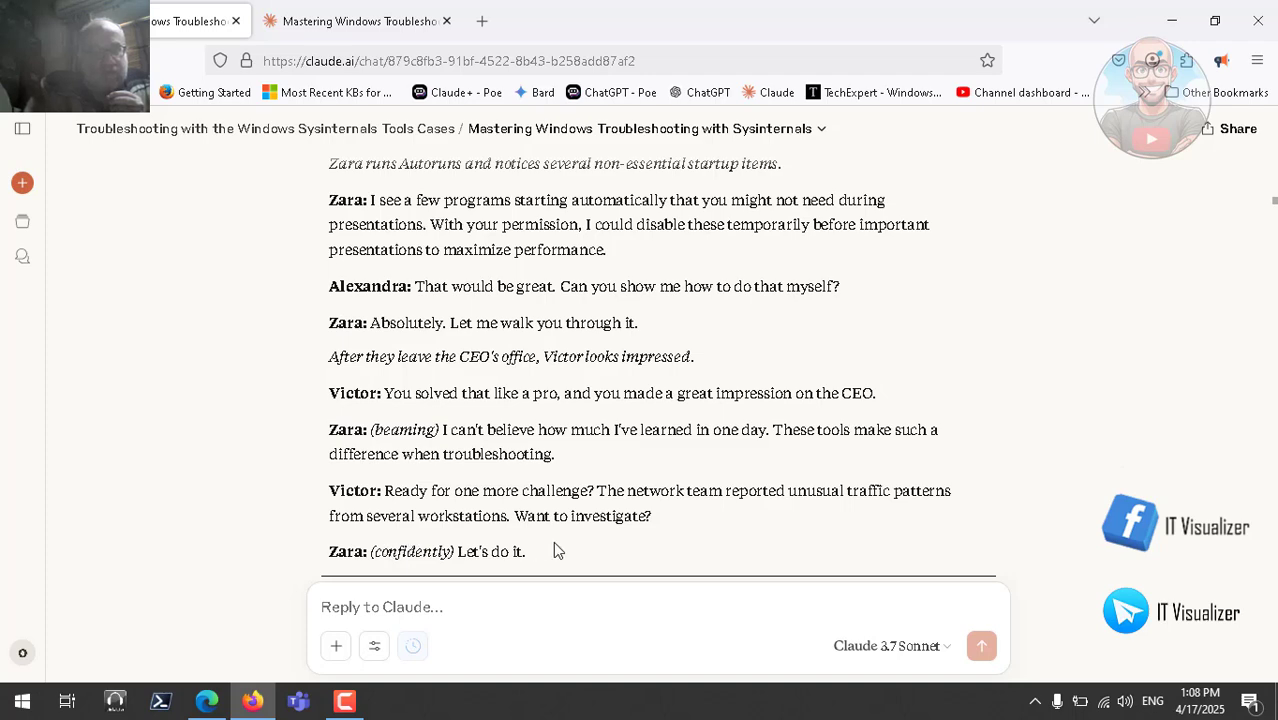
scroll(580, 356, "up", 3)
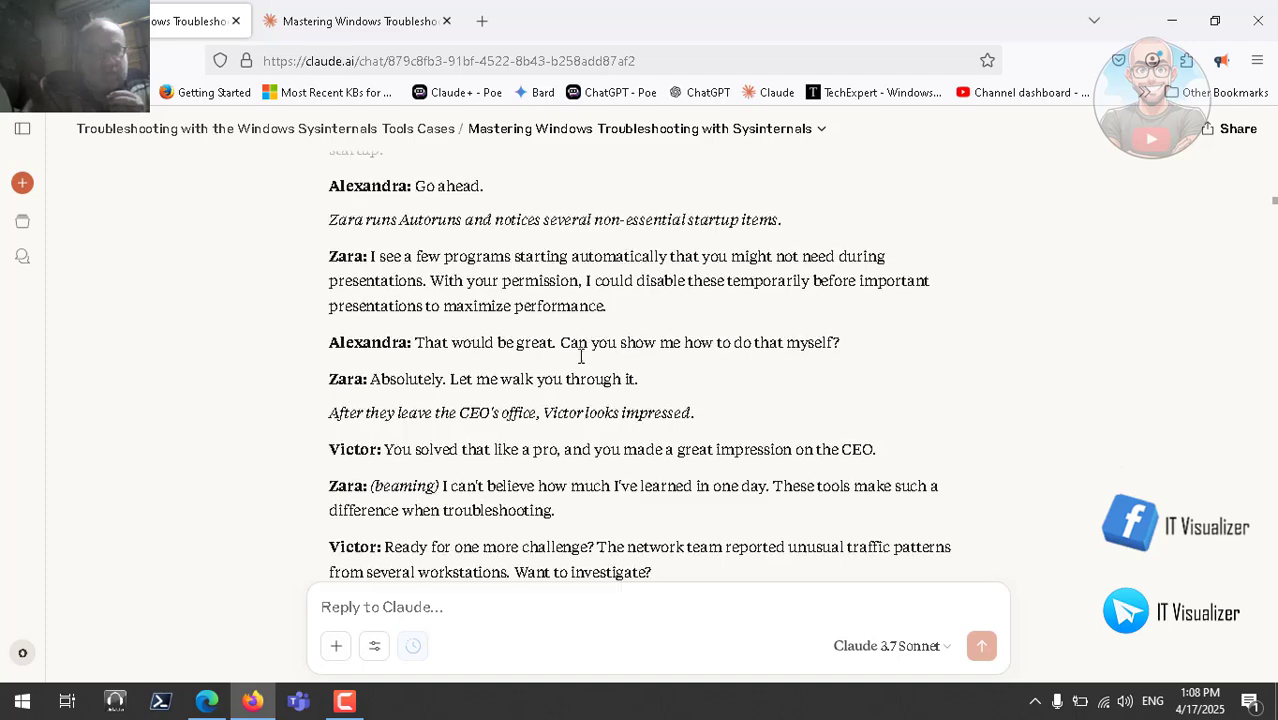
scroll(580, 356, "up", 2)
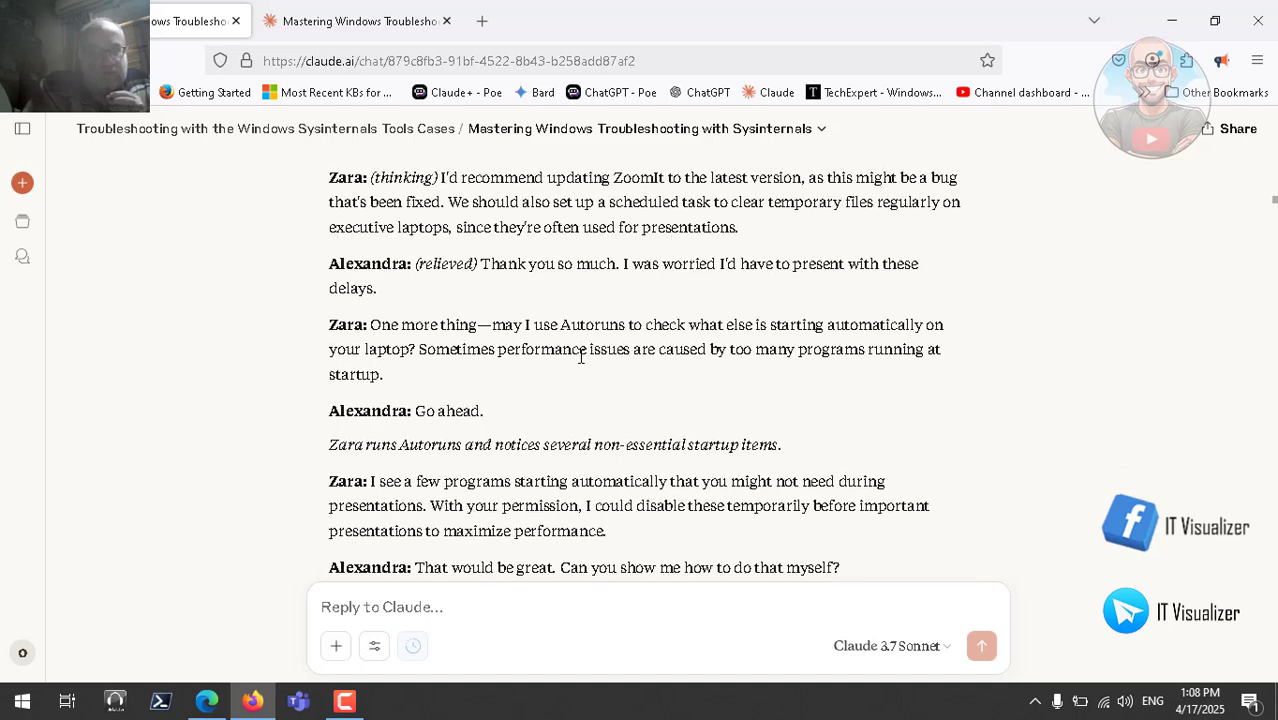
scroll(580, 356, "down", 3)
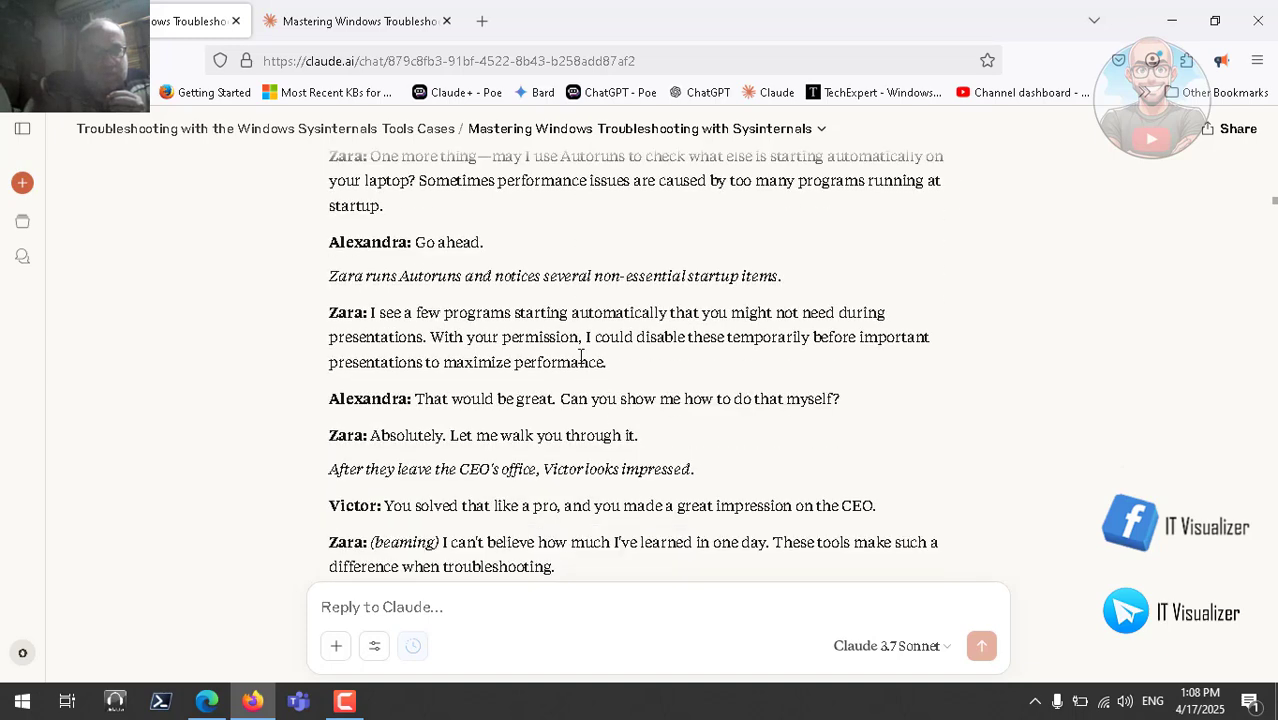
Minimize the open browser windows and open the SysinternalsSuite folder on Local Disk (D:) in File Explorer
left_click(1171, 20)
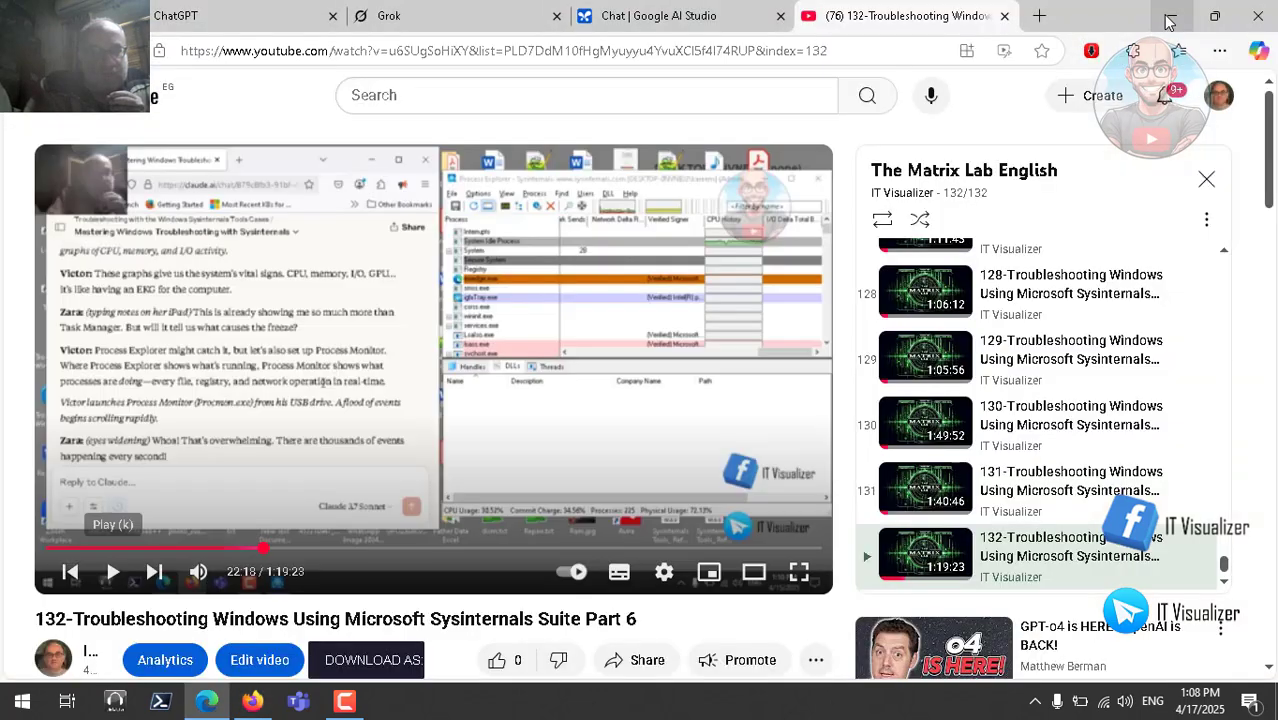
left_click(1171, 20)
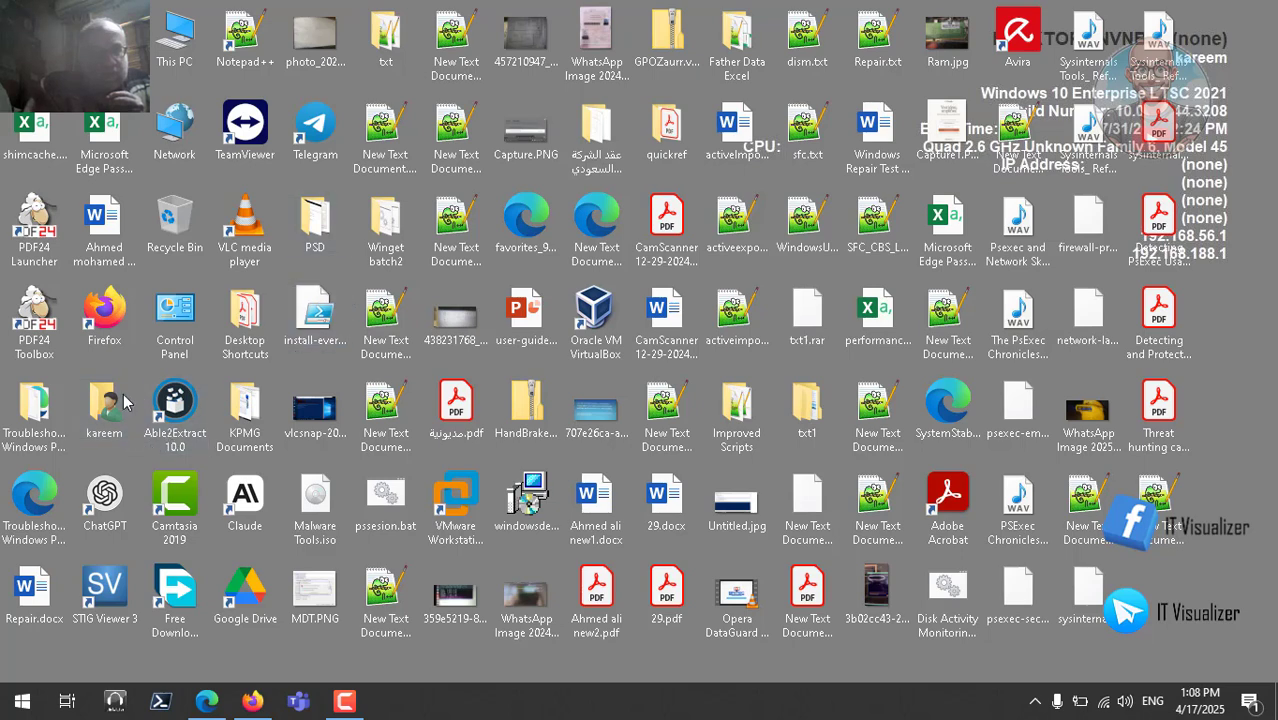
double_click(176, 40)
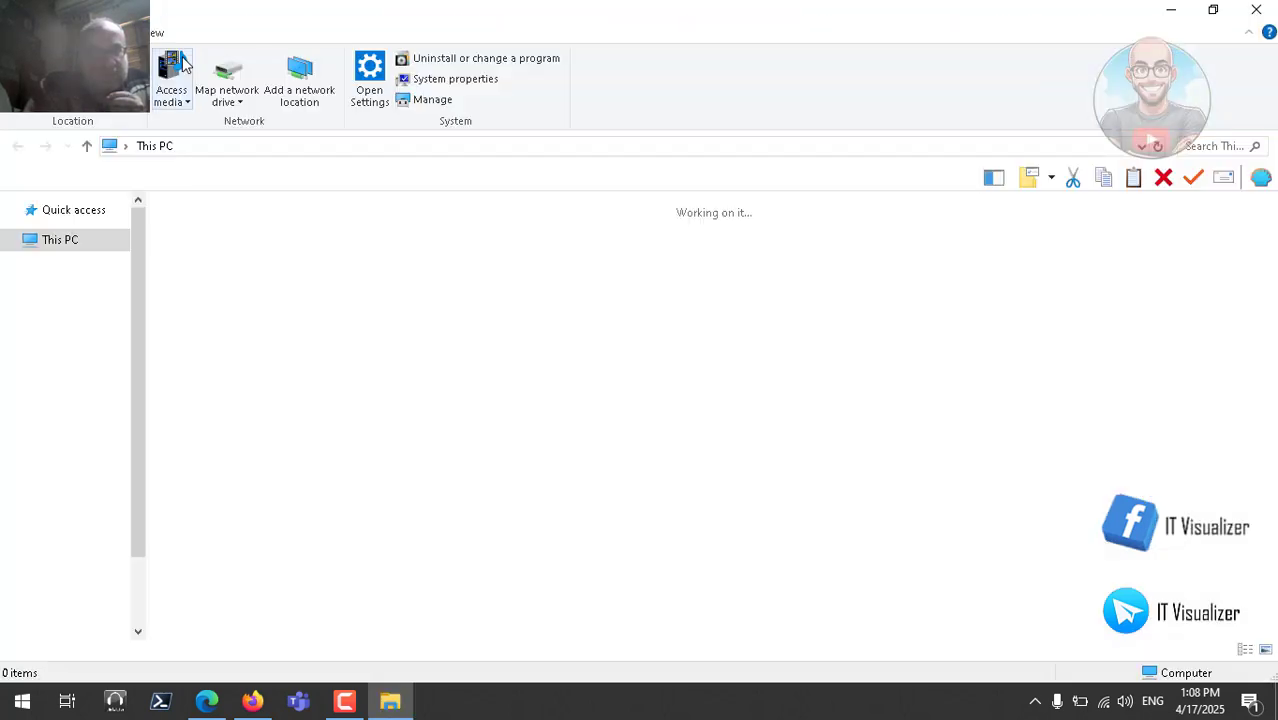
left_click(497, 390)
double_click(497, 390)
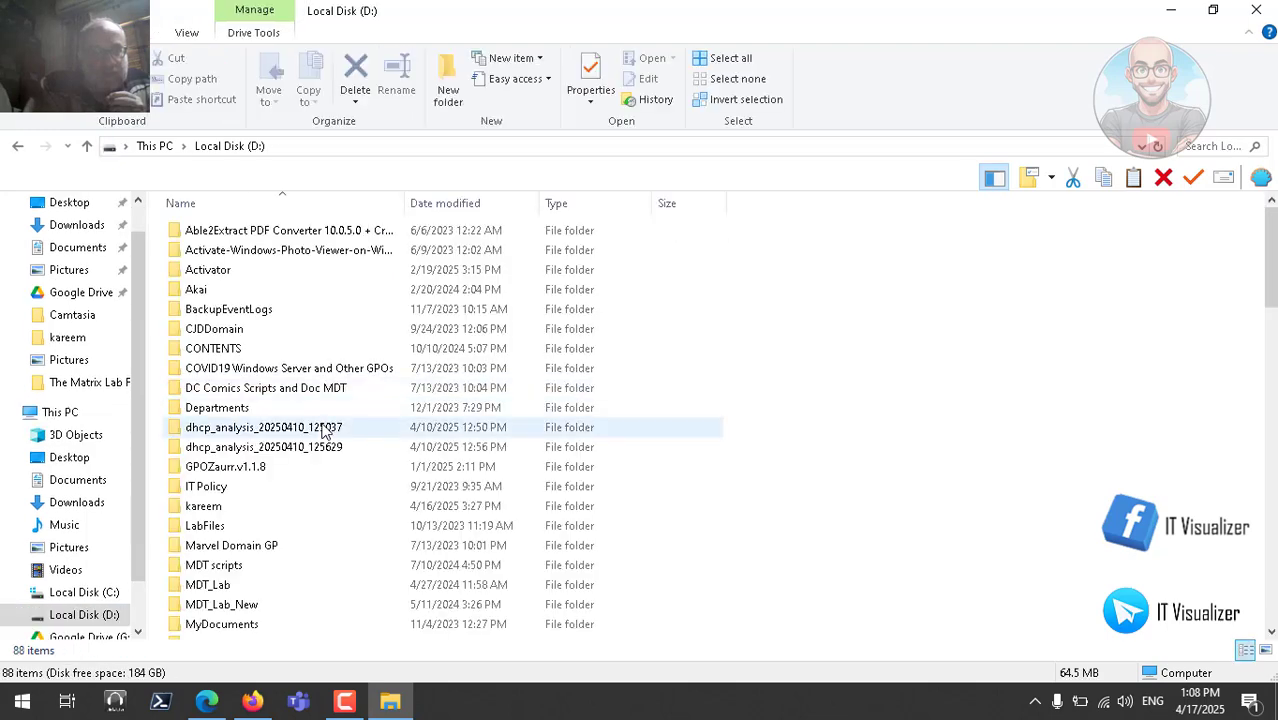
key("s")
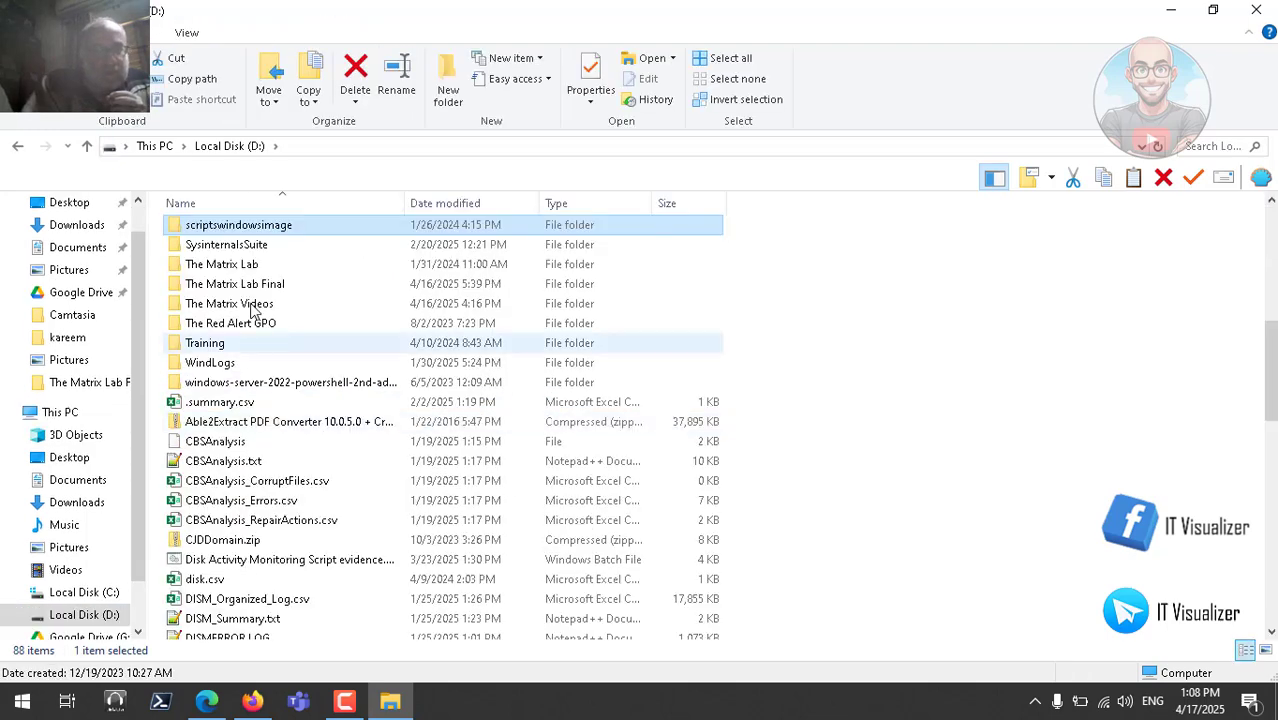
double_click(243, 246)
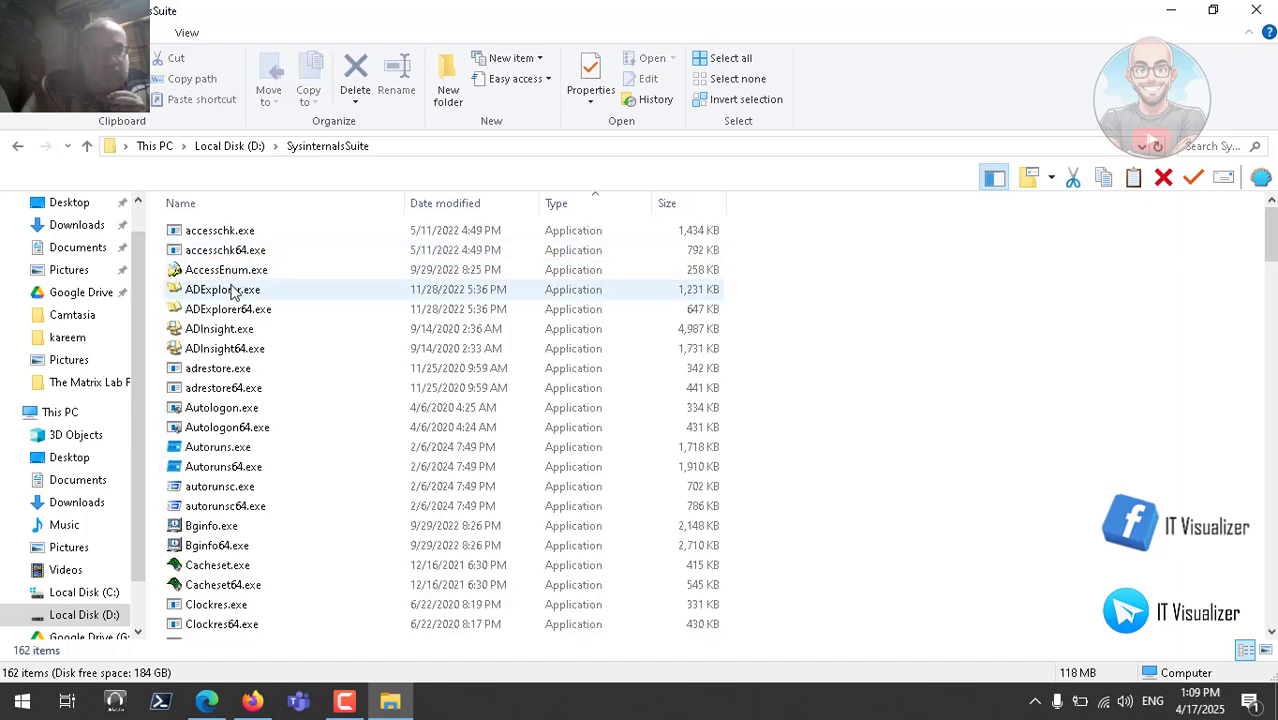
Locate ZoomIt64.exe in the SysinternalsSuite folder, close the folder window and return to the Claude chat in Firefox
left_click(228, 287)
key("z")
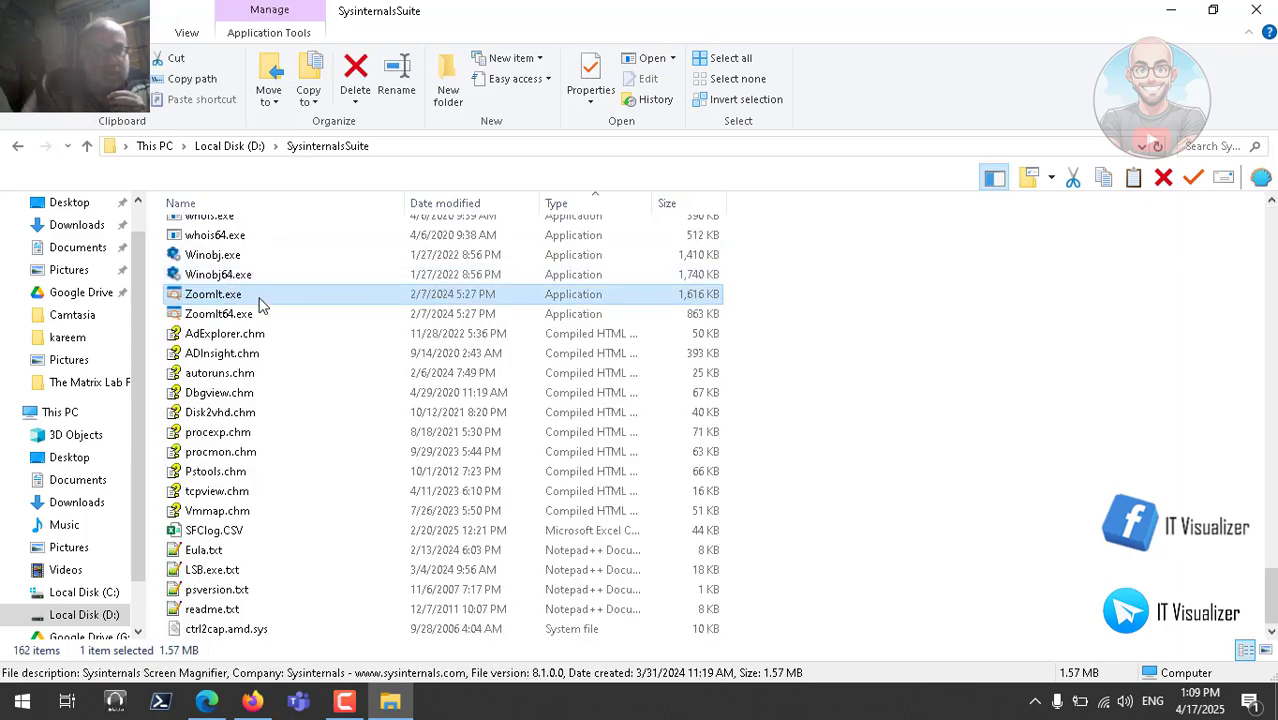
left_click(240, 316)
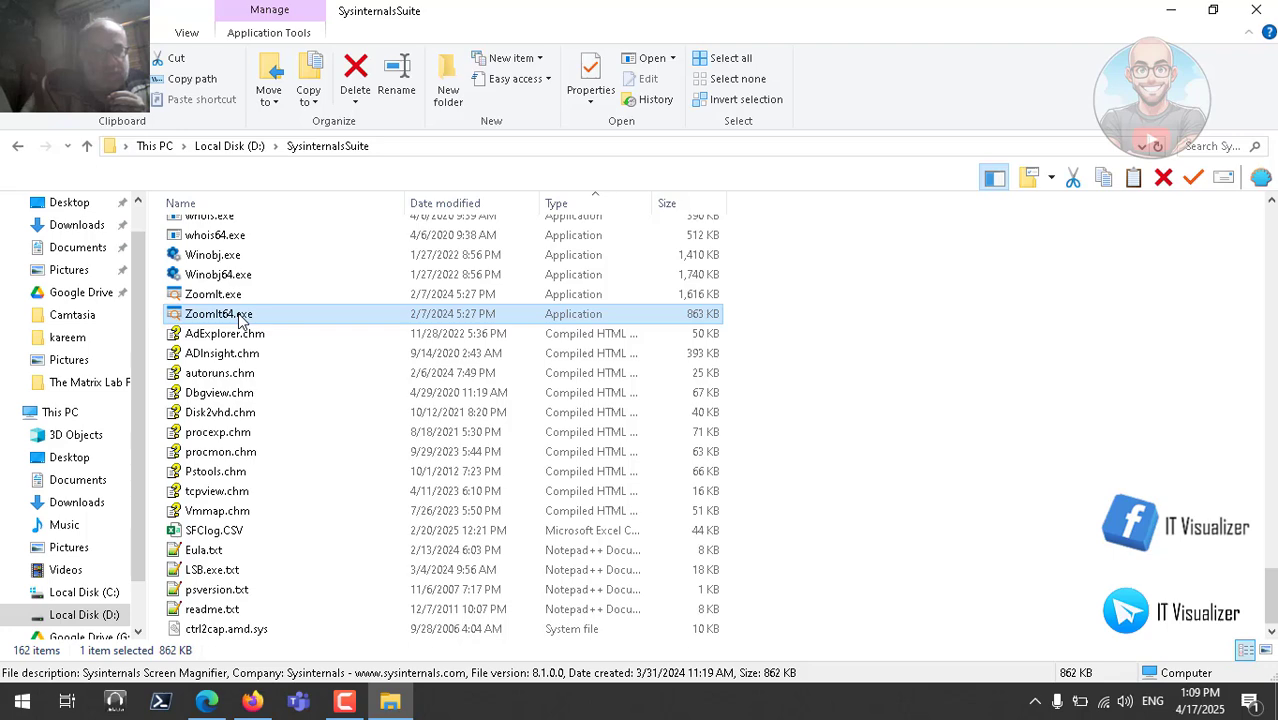
right_click(240, 318)
left_click(920, 344)
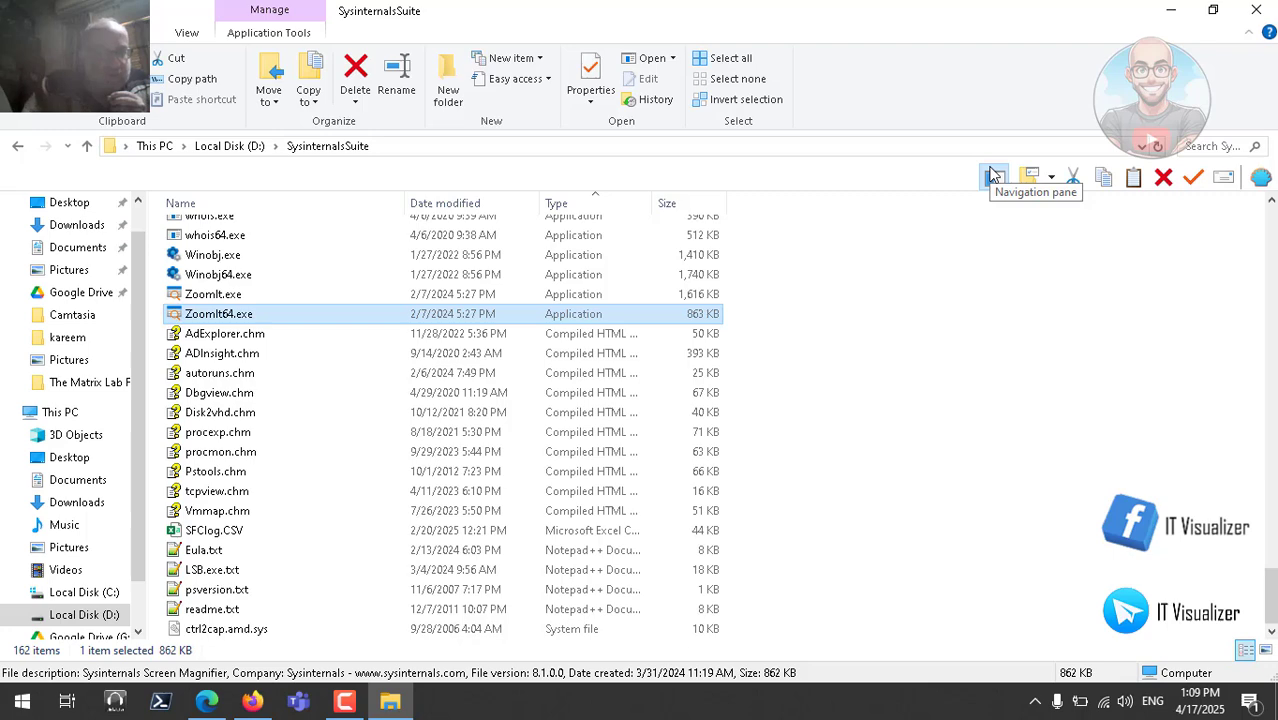
left_click(1266, 10)
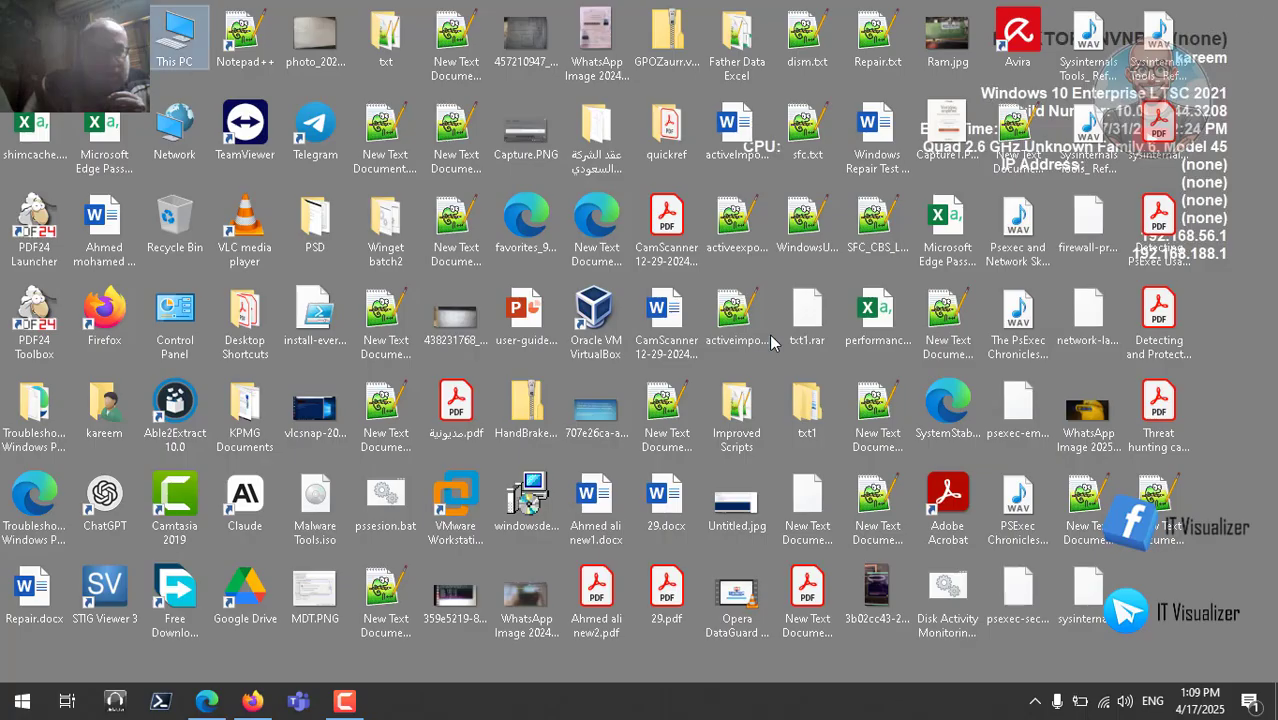
left_click(252, 701)
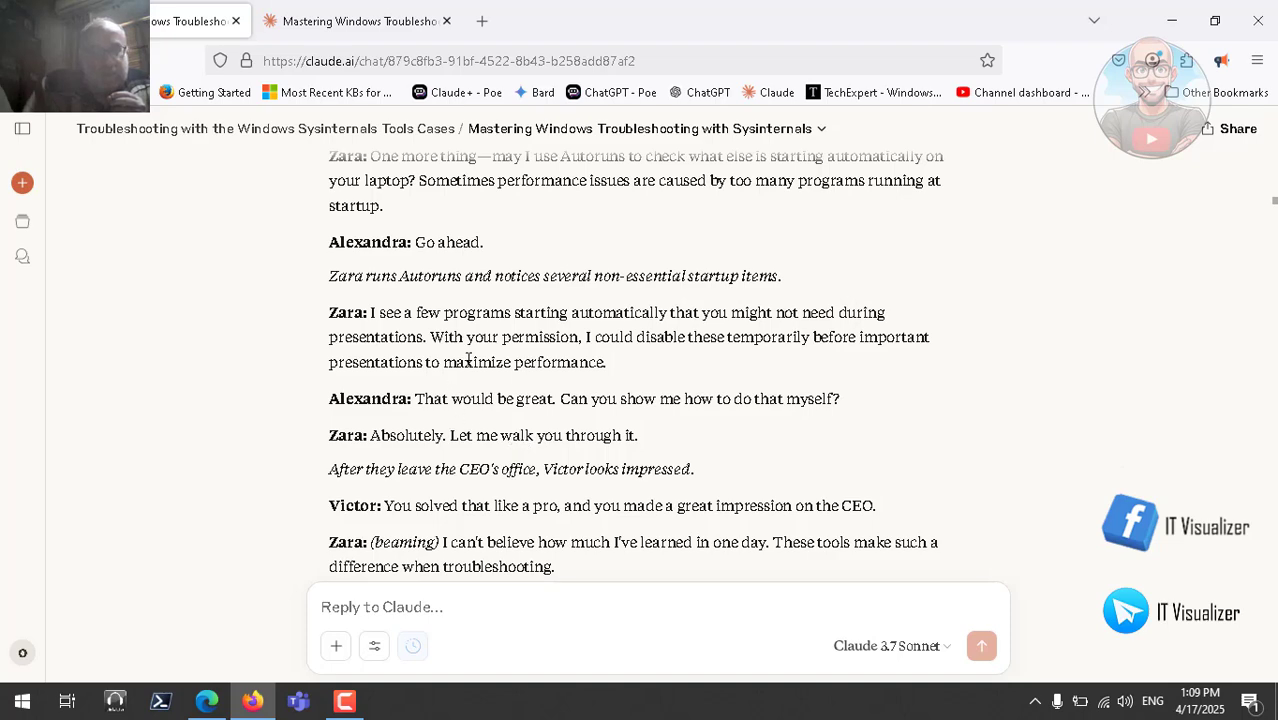
Read Scene 6 on the suspicious FTP traffic, from the TCPView and Task Scheduler checks to the obfuscated batch file and "j" file commands
scroll(468, 360, "down", 4)
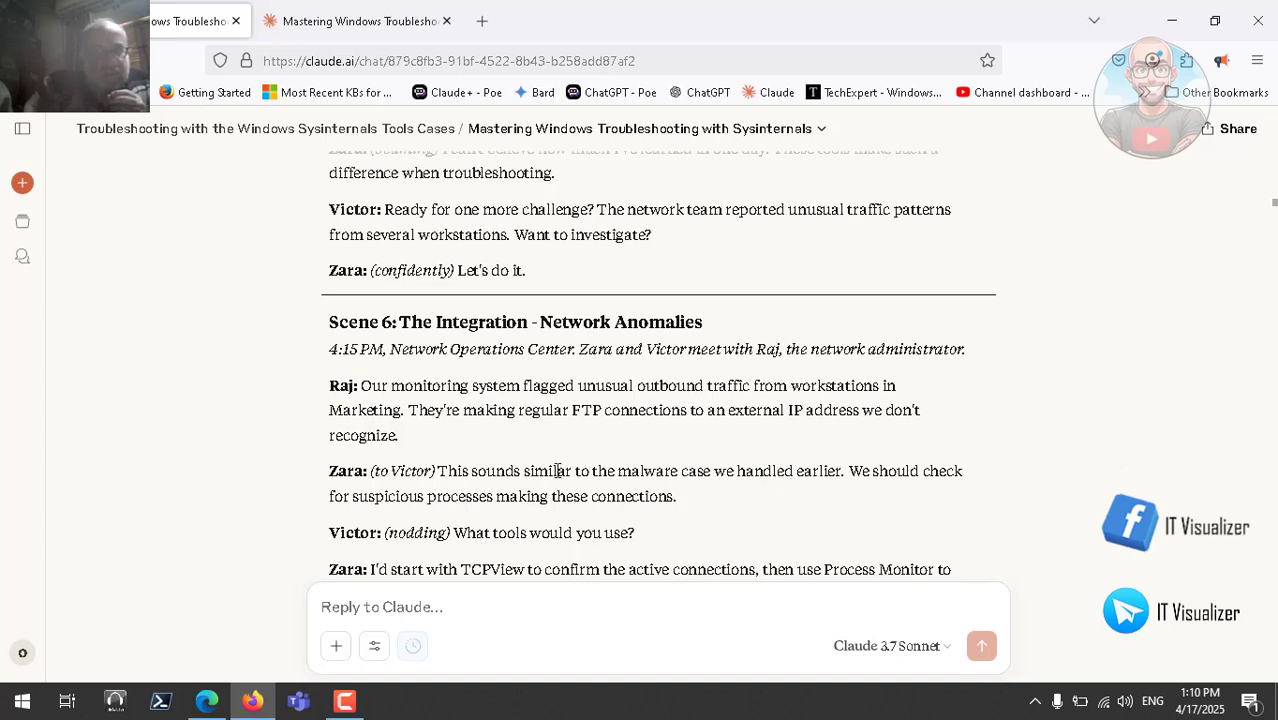
scroll(528, 474, "down", 3)
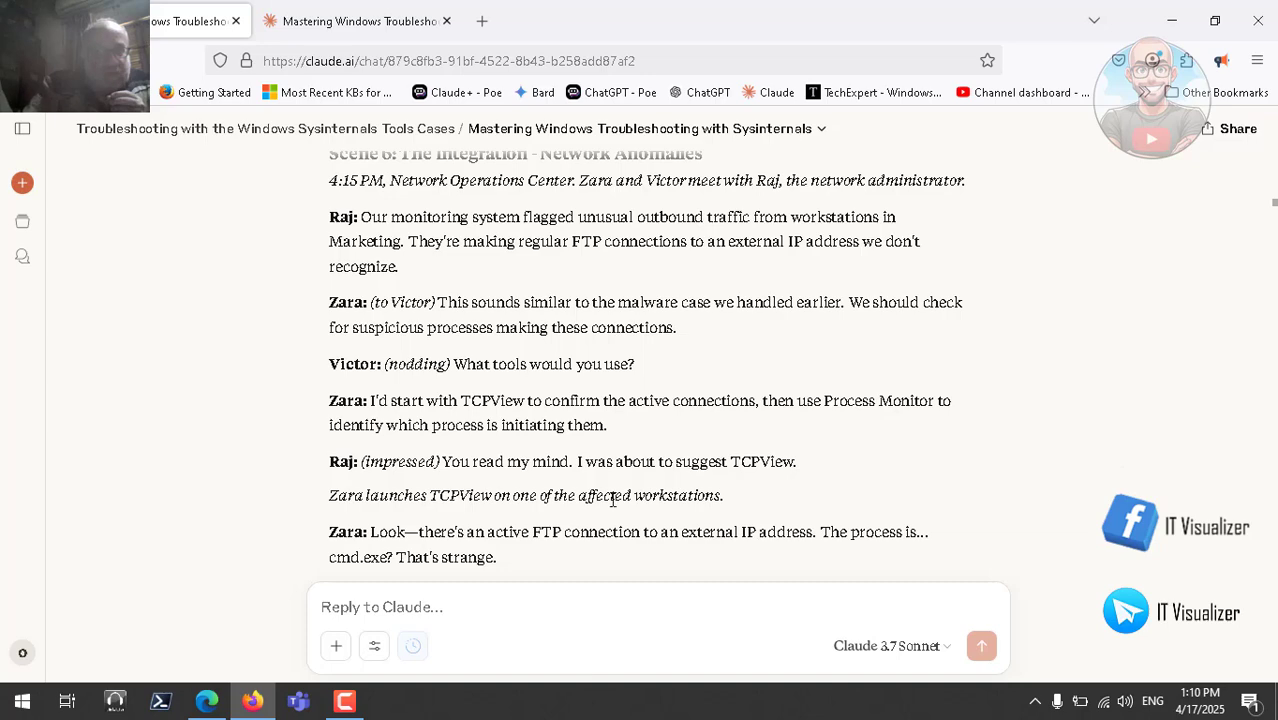
scroll(614, 498, "down", 3)
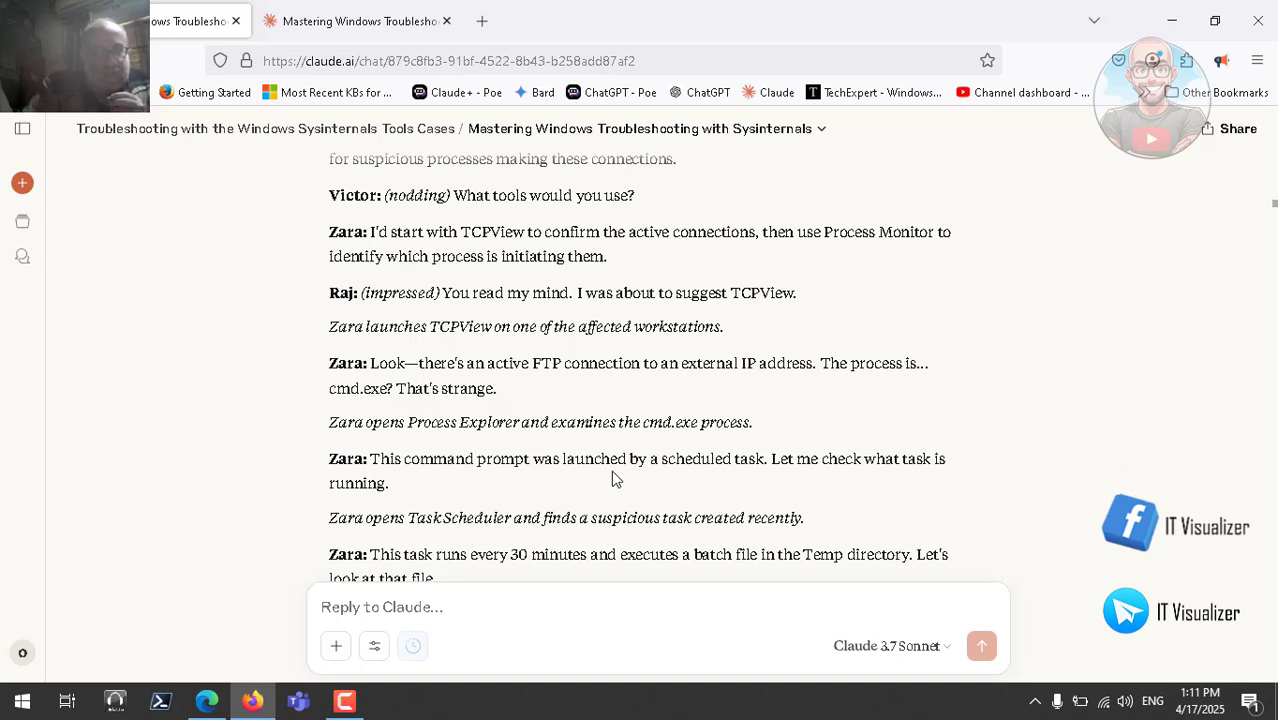
scroll(600, 478, "down", 2)
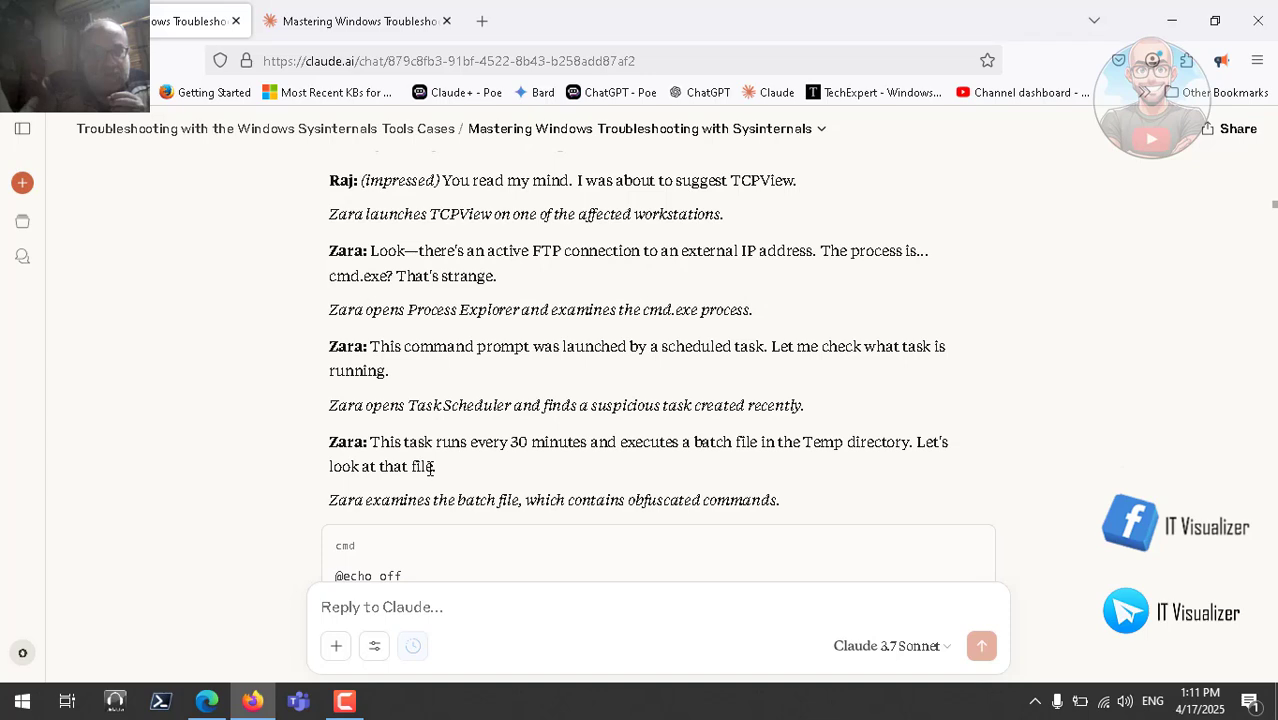
scroll(430, 468, "down", 4)
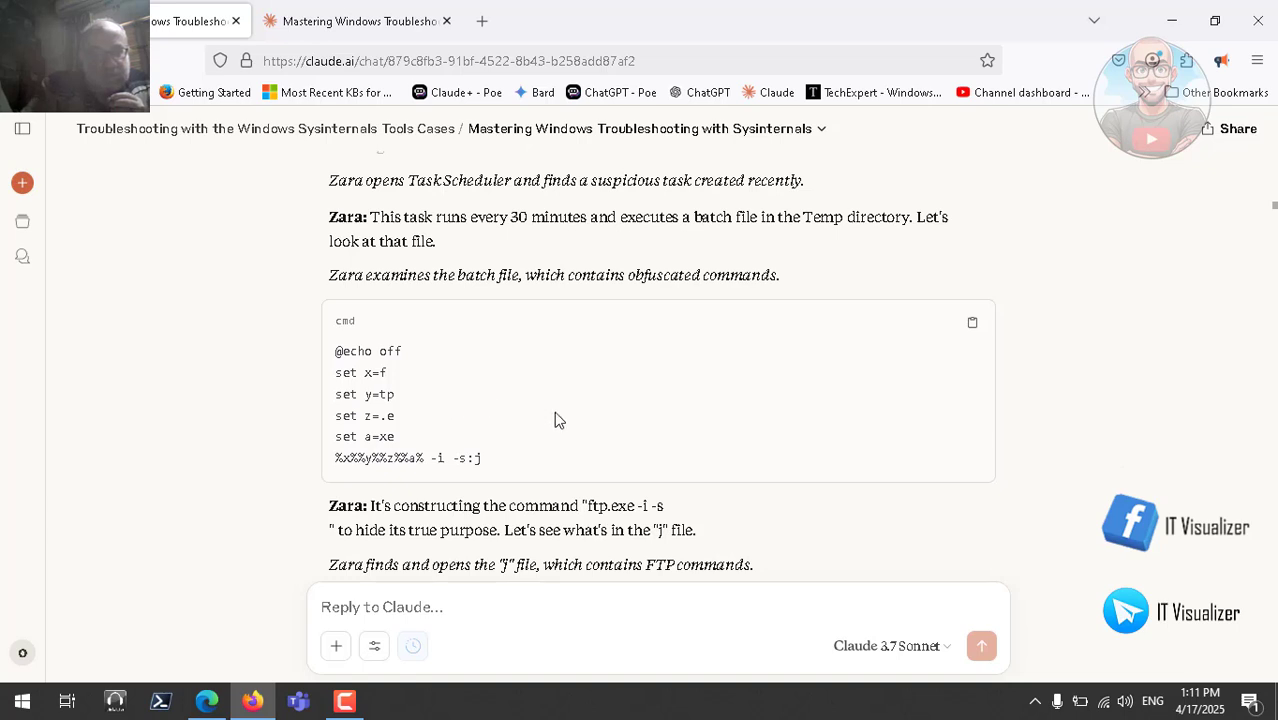
scroll(558, 420, "down", 3)
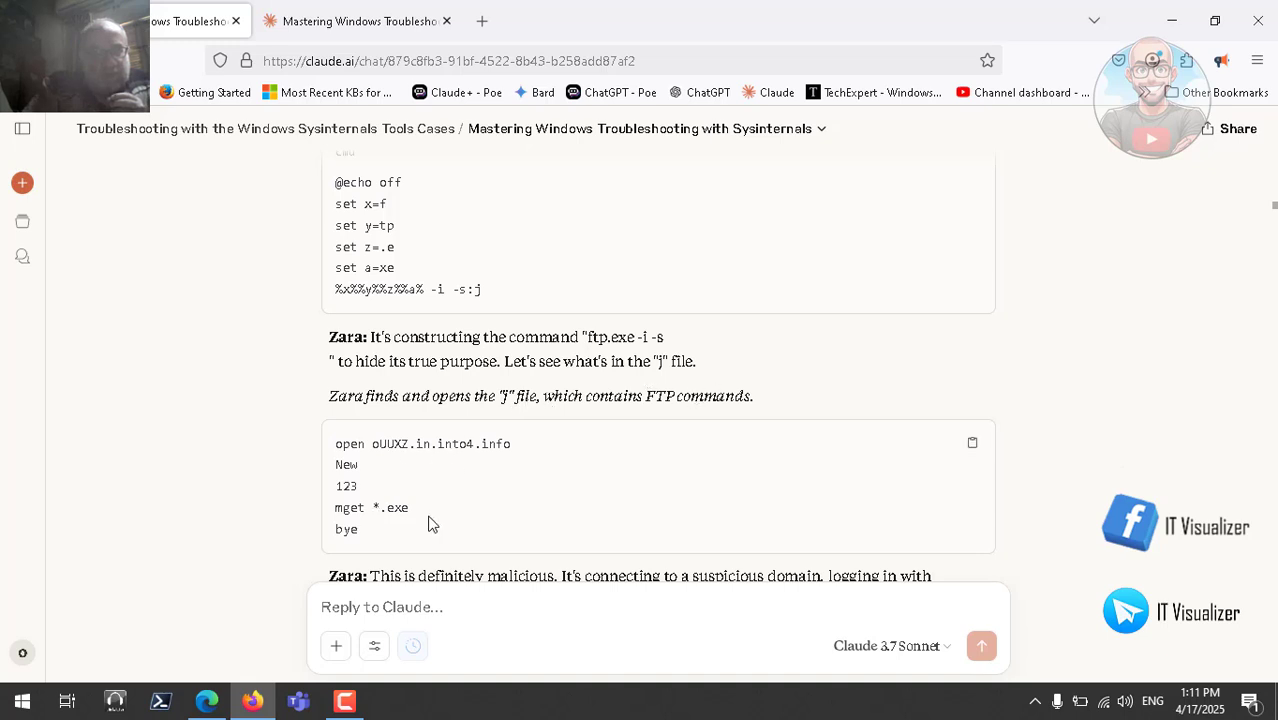
scroll(431, 524, "down", 1)
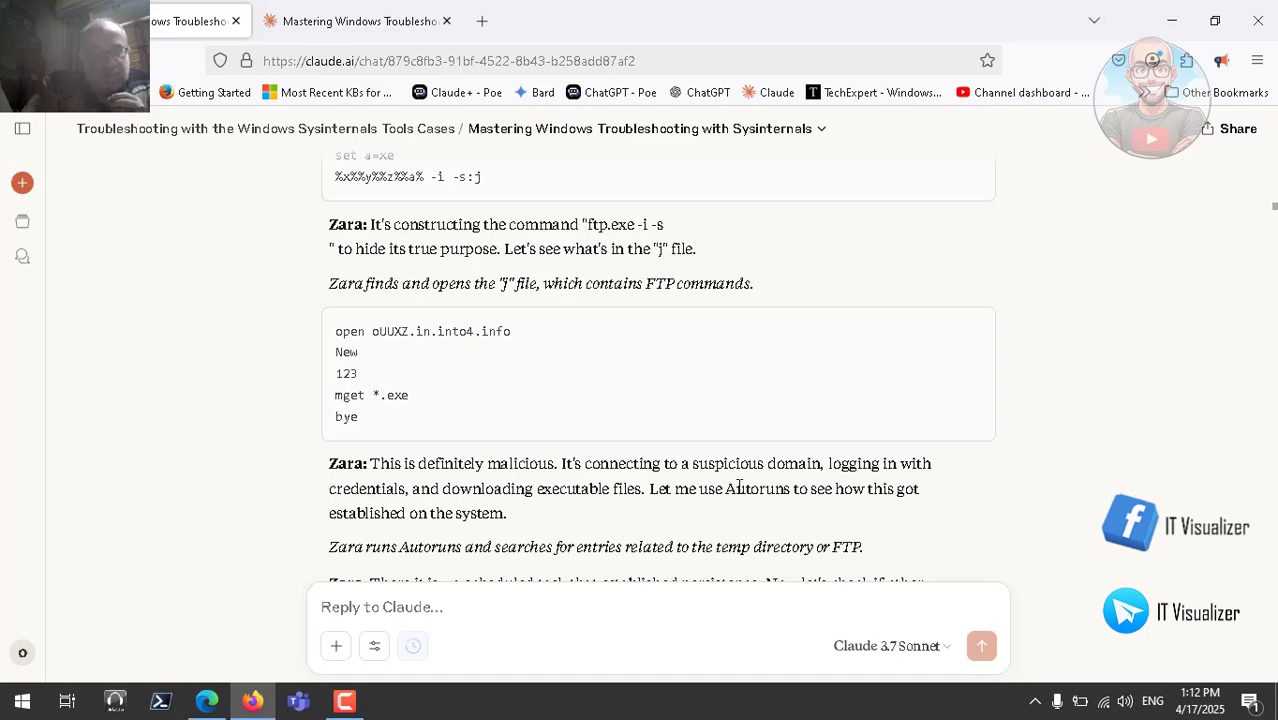
Read the Autoruns persistence check and highlight the -s and -c options in the psexec command that runs TCPView remotely
scroll(675, 487, "down", 3)
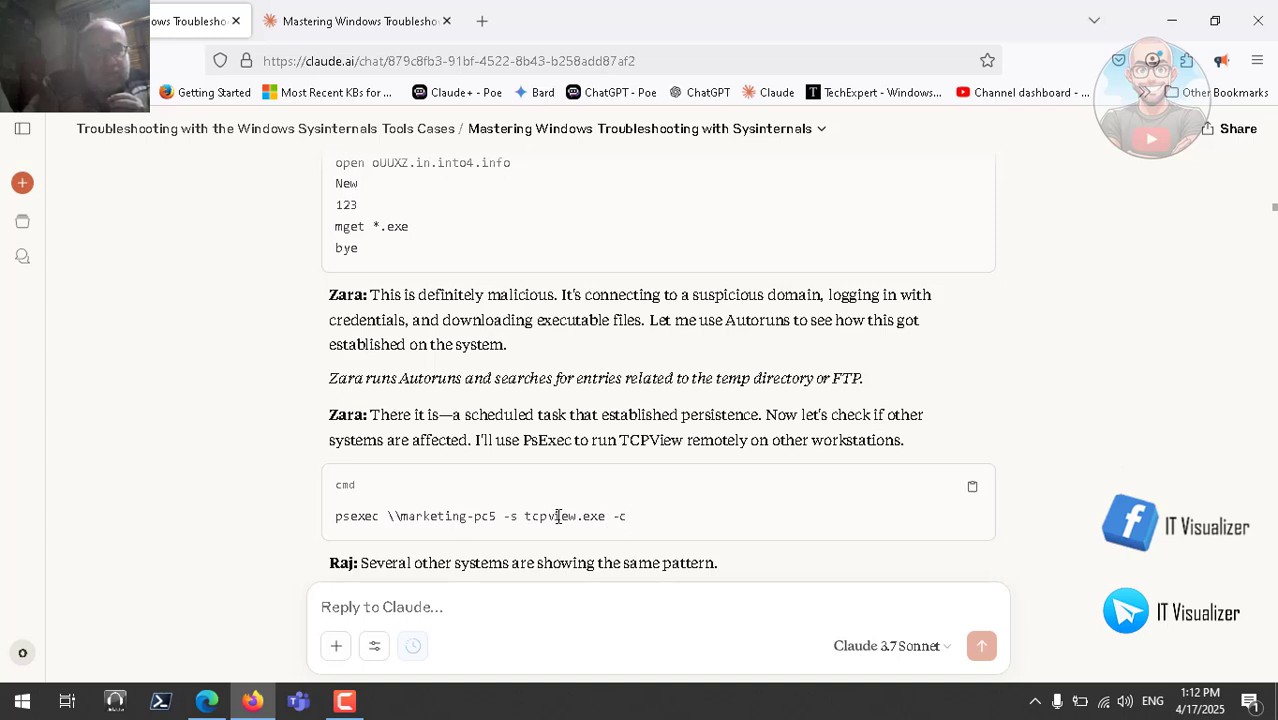
double_click(511, 518)
left_click(623, 517)
Read the PowerShell script that detects the FTP malware's scheduled tasks and removes its files from the marketing computers
scroll(517, 513, "down", 3)
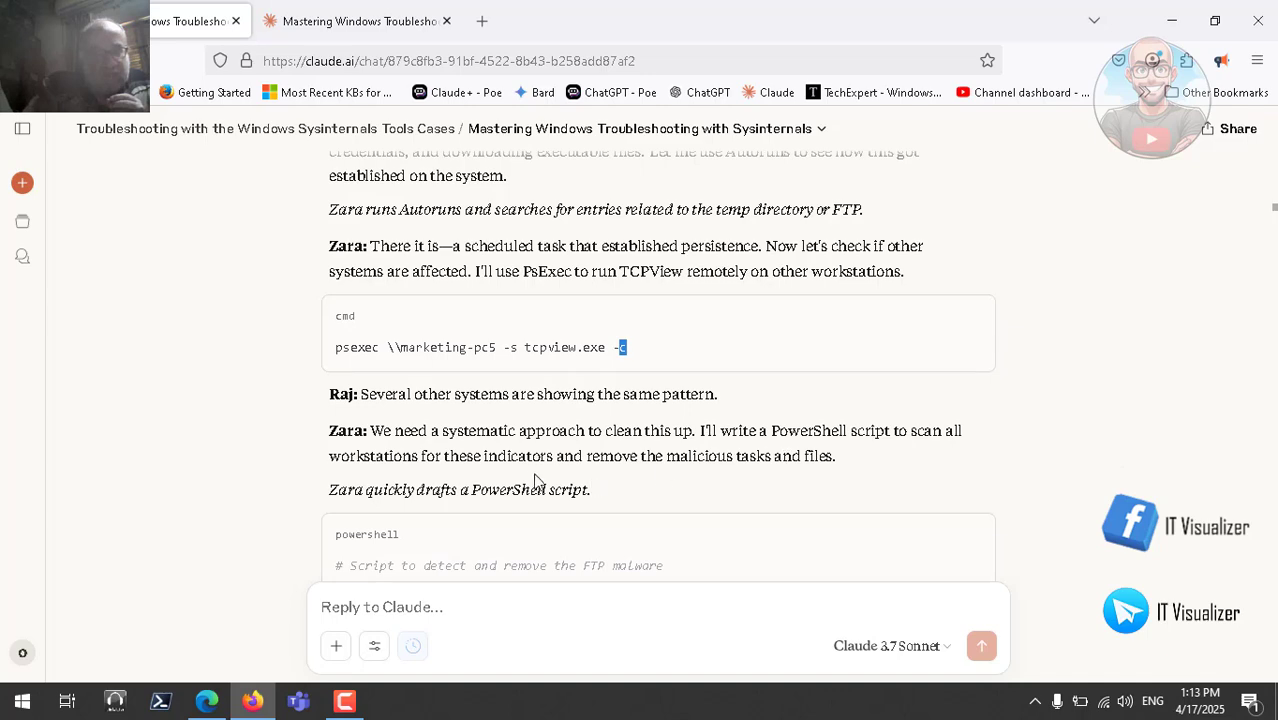
scroll(535, 482, "down", 3)
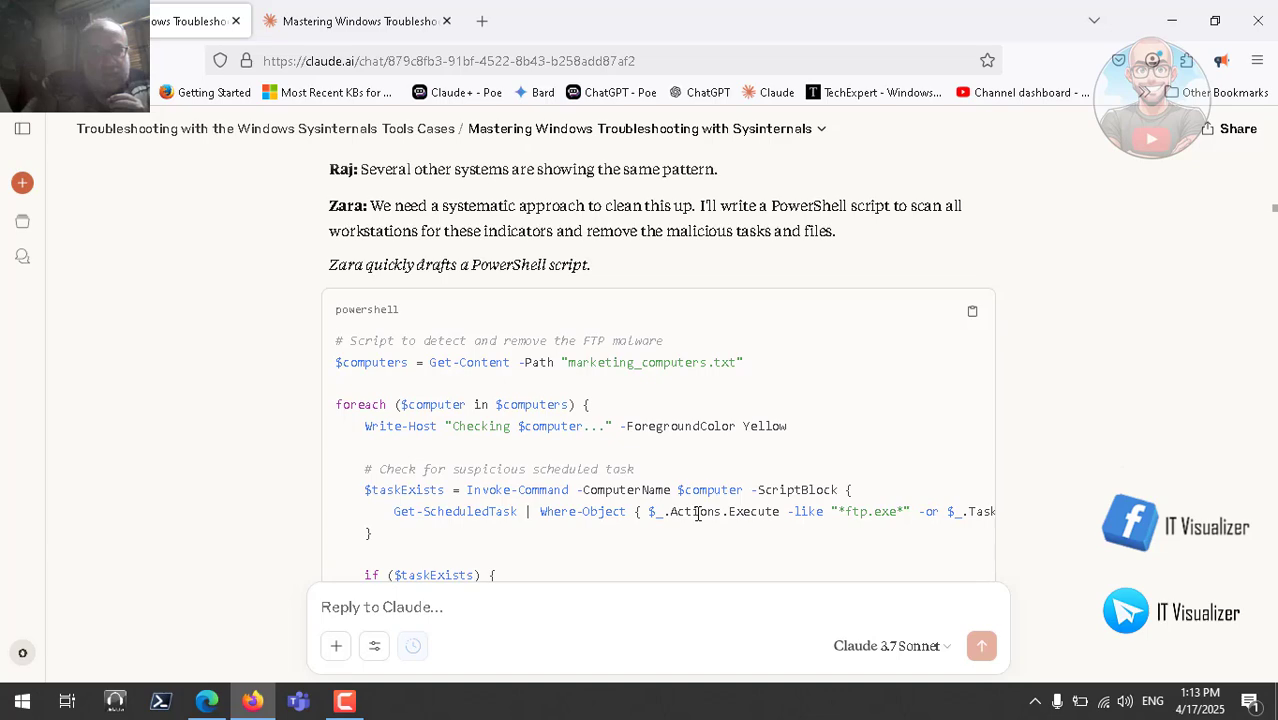
scroll(710, 495, "down", 3)
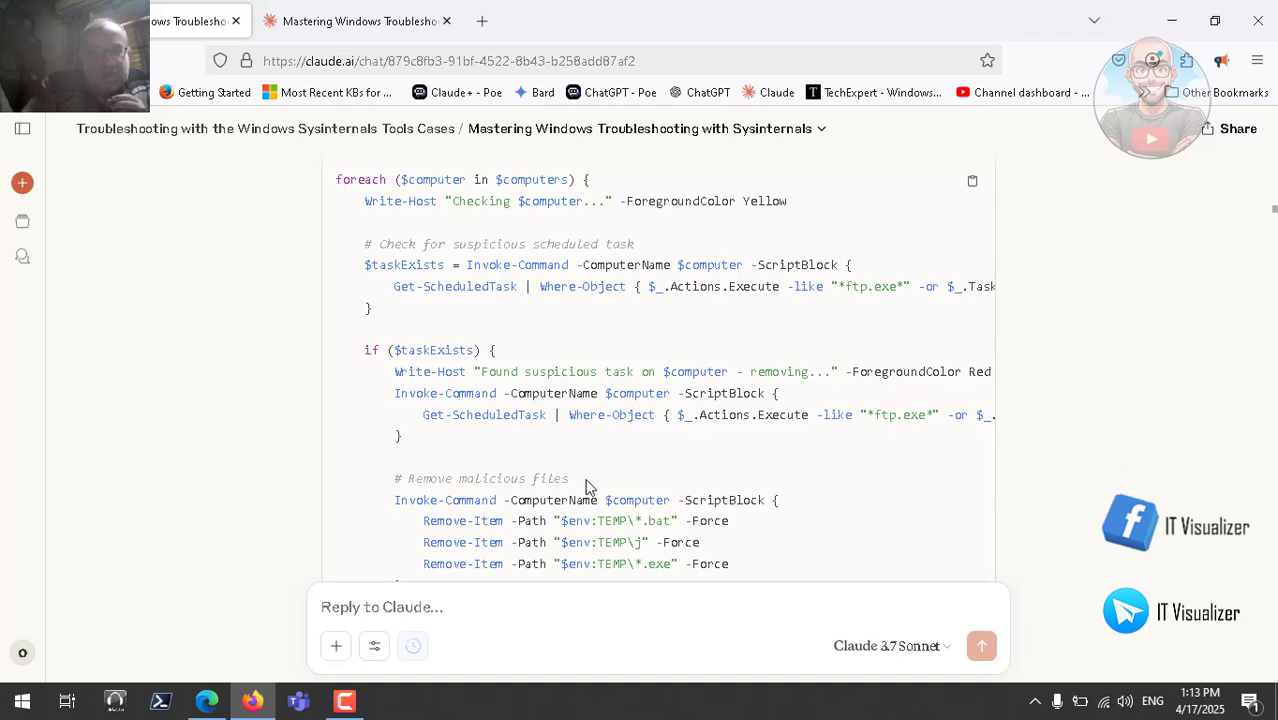
scroll(570, 453, "down", 3)
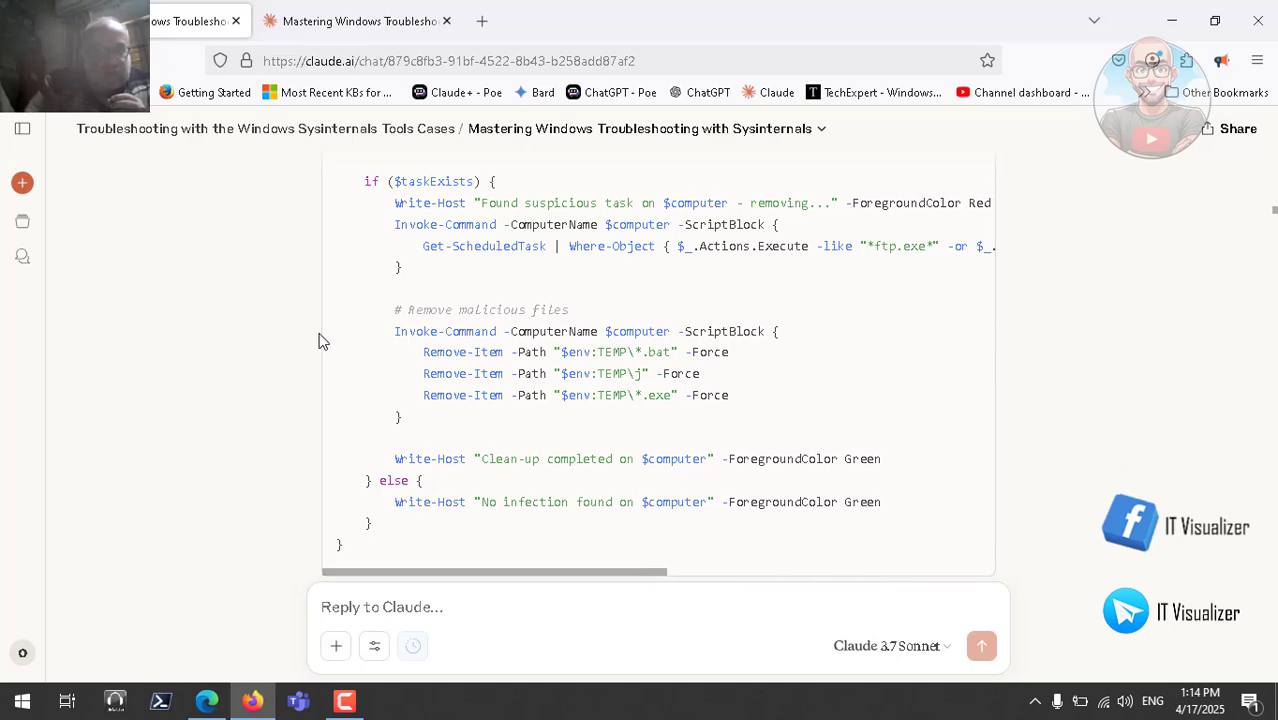
Read the rest of Scene 6 on tracing the initial infection vector with Process Monitor and Strings
scroll(388, 335, "down", 3)
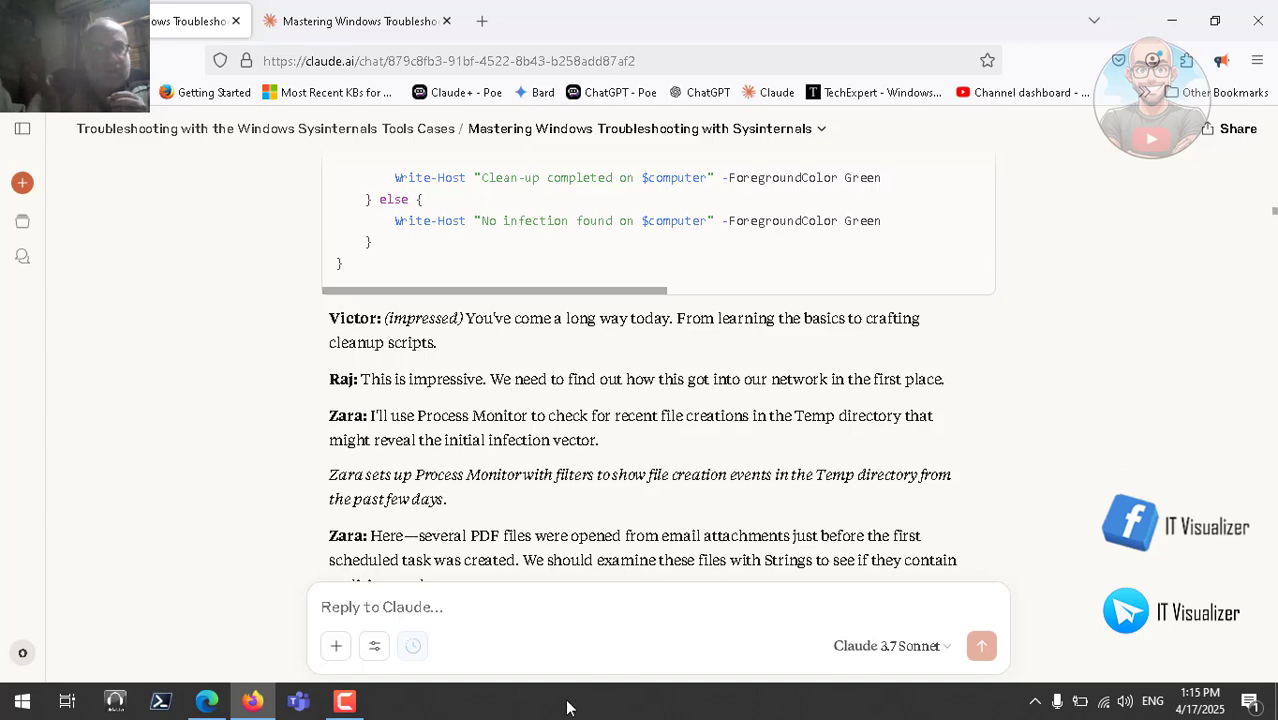
scroll(503, 476, "down", 3)
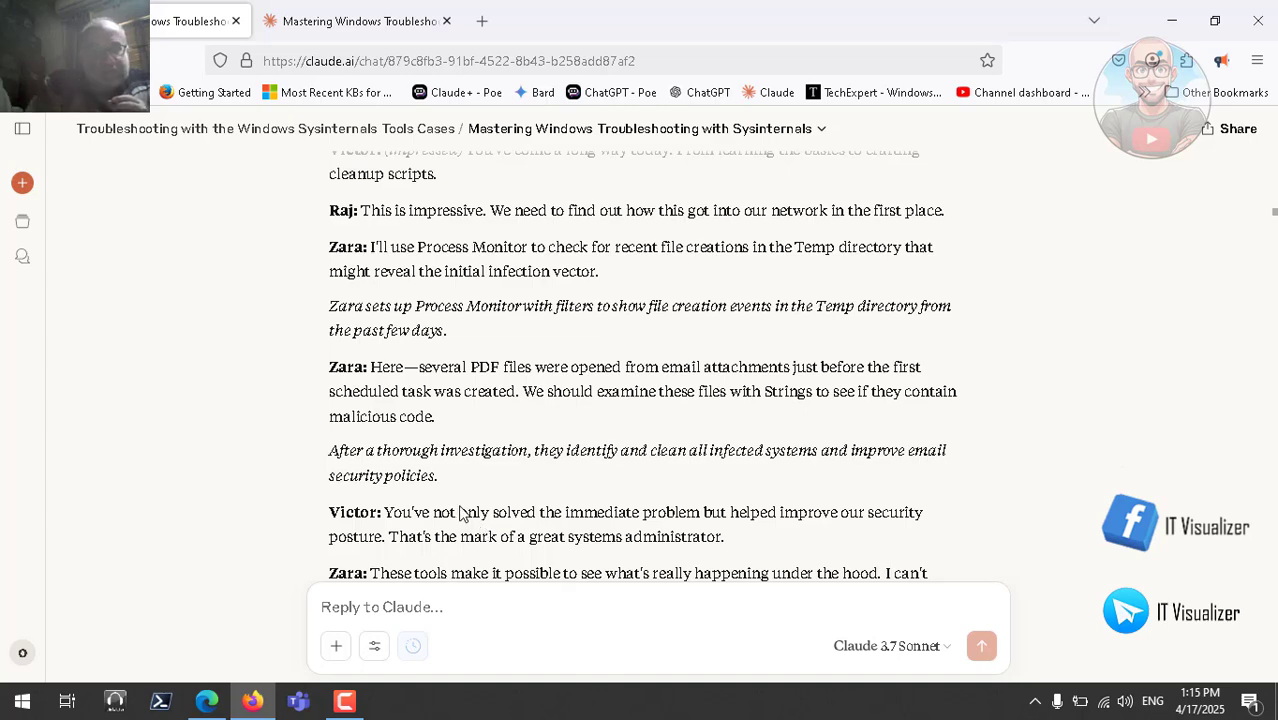
scroll(468, 511, "down", 3)
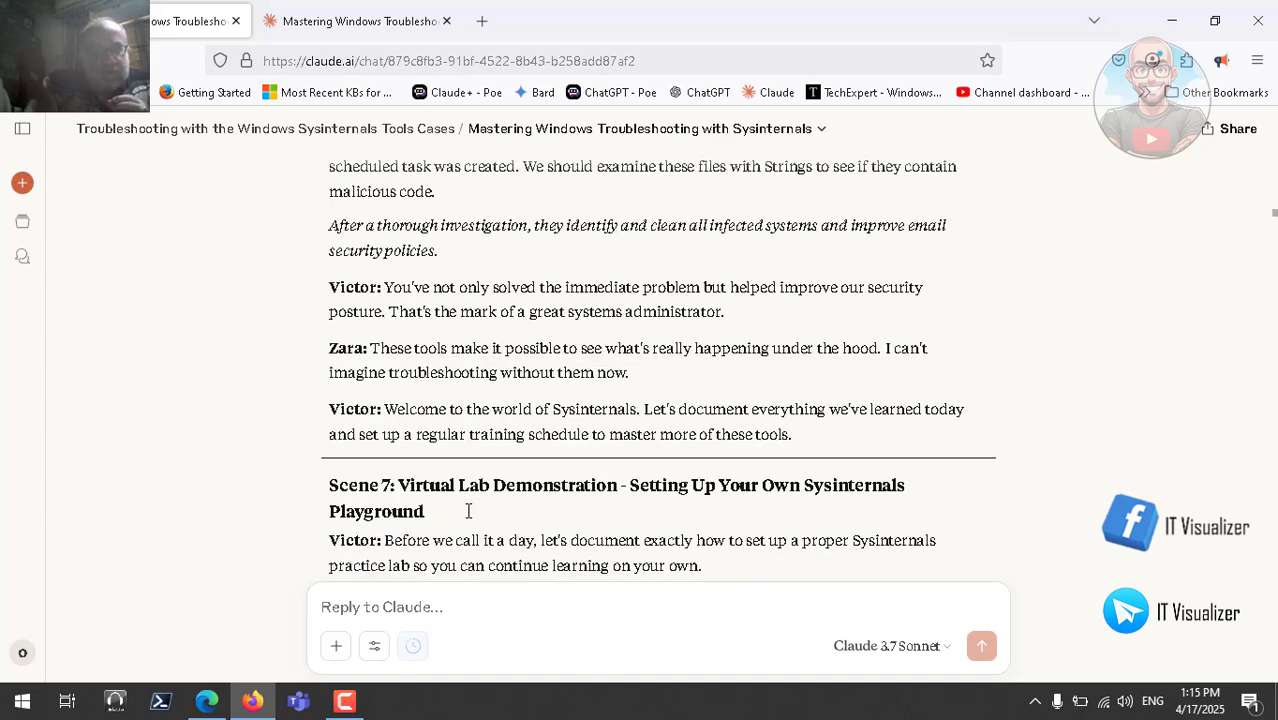
scroll(468, 511, "up", 5)
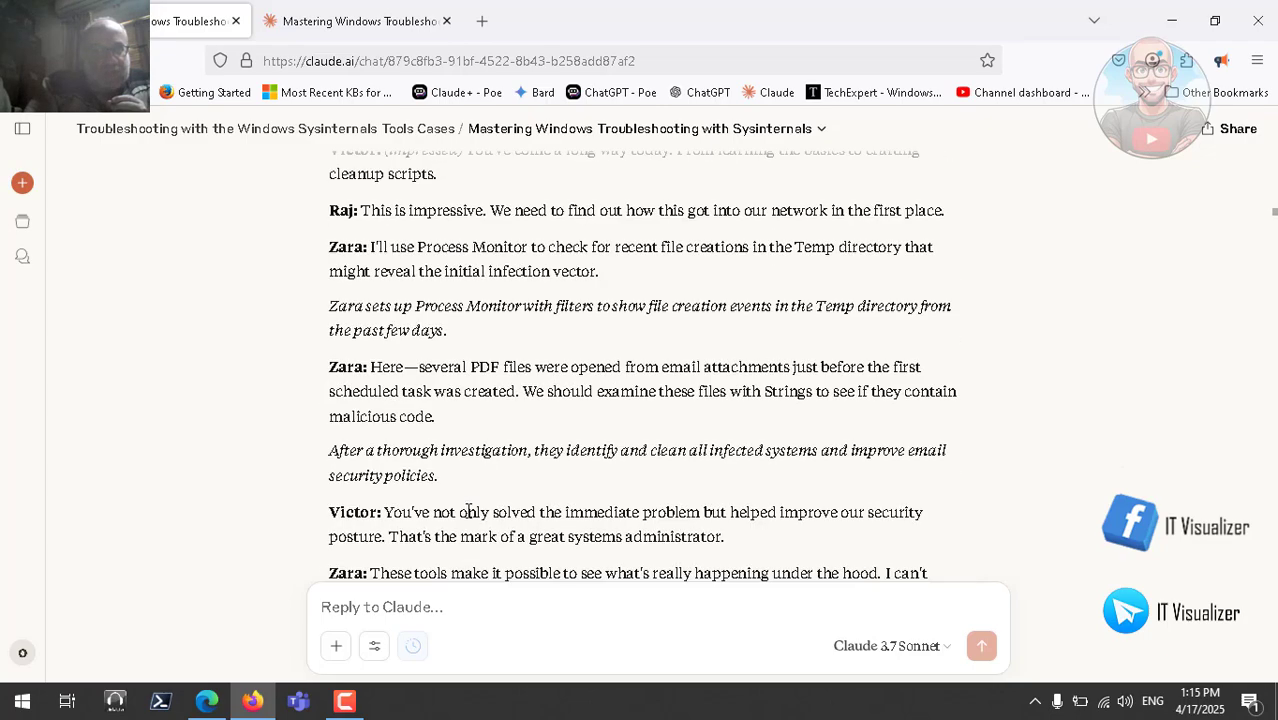
scroll(468, 511, "down", 5)
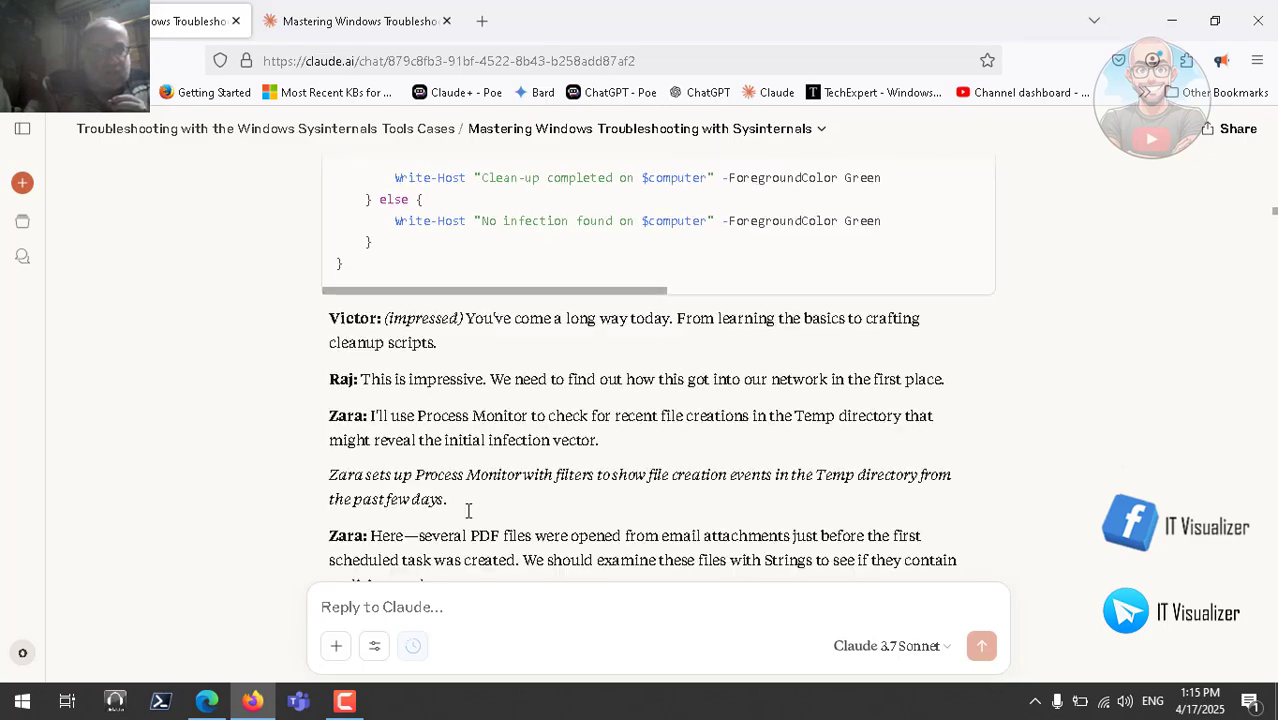
Skim Scene 7's lab setup guide, from the system requirements through creating the virtual machines to configuring the Performance Troubleshooting VM
scroll(468, 511, "down", 3)
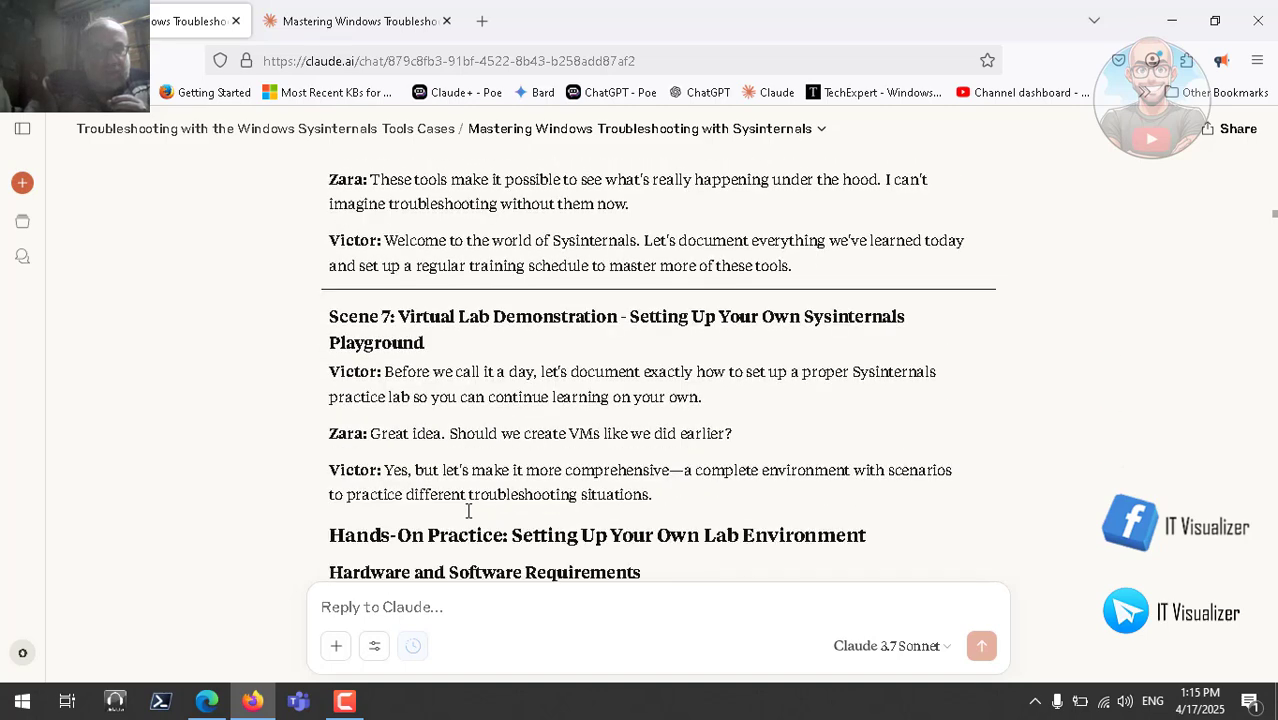
scroll(468, 511, "down", 2)
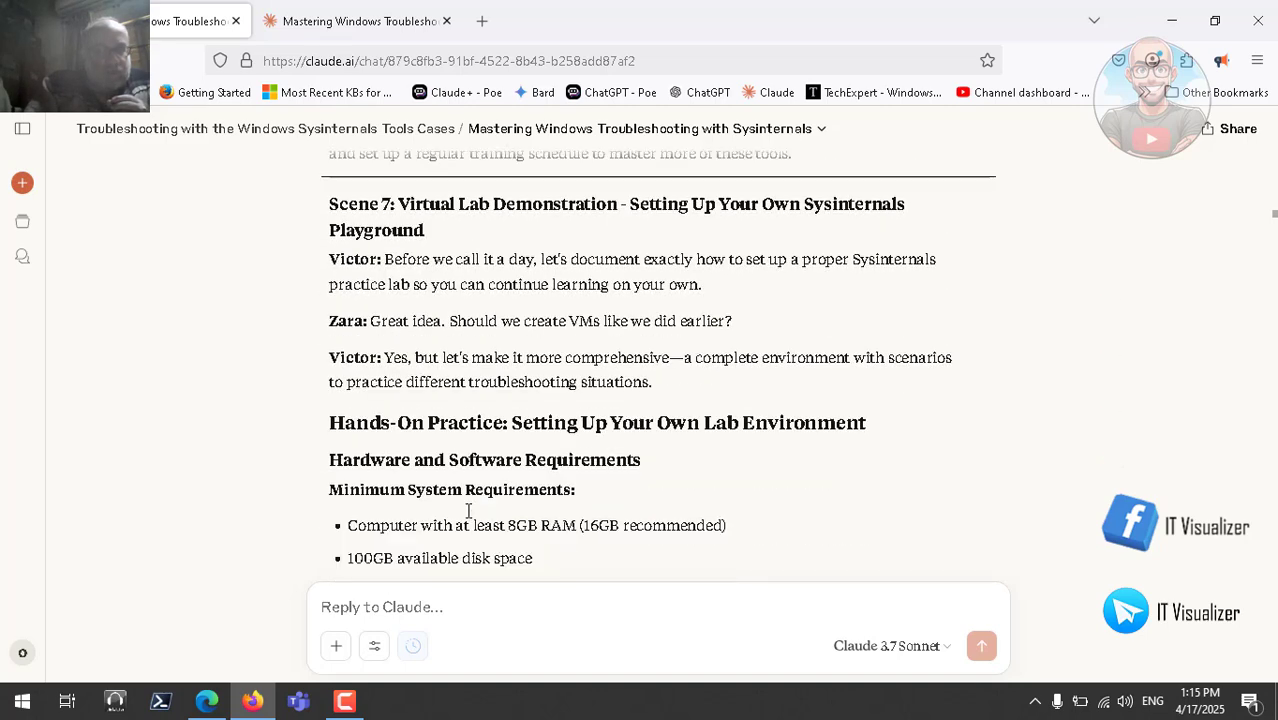
scroll(468, 511, "down", 2)
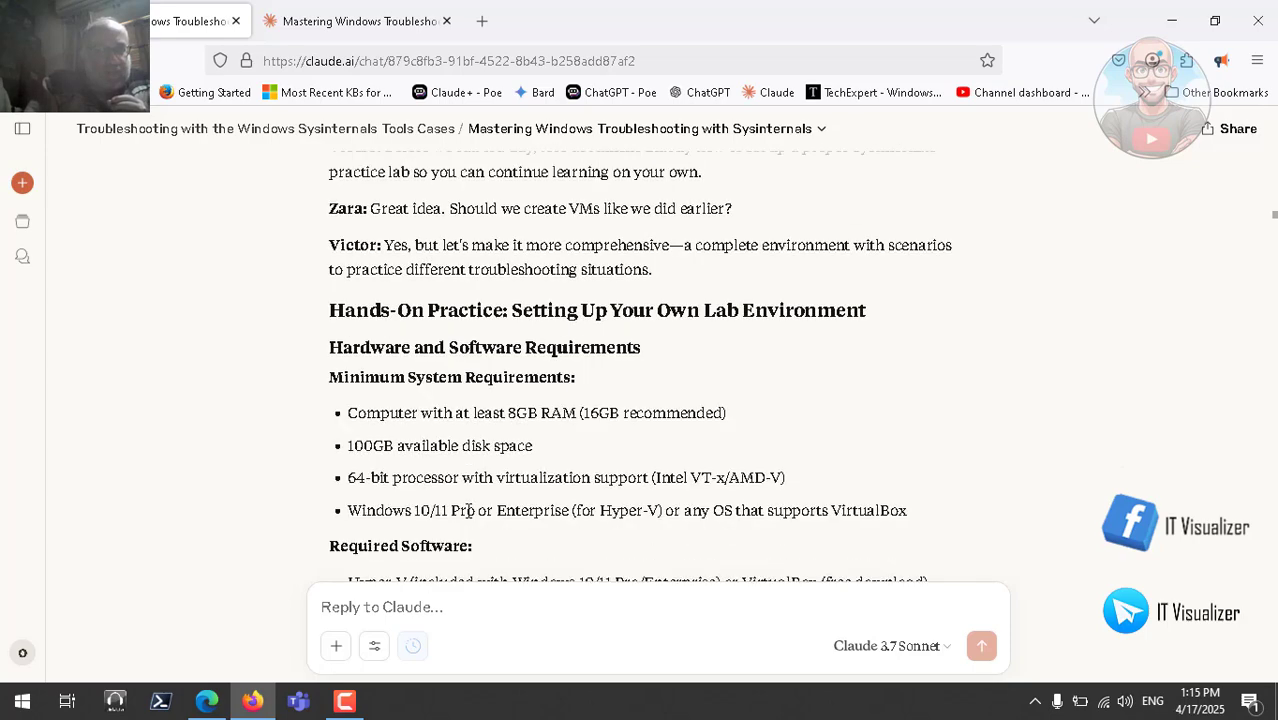
scroll(468, 511, "down", 10)
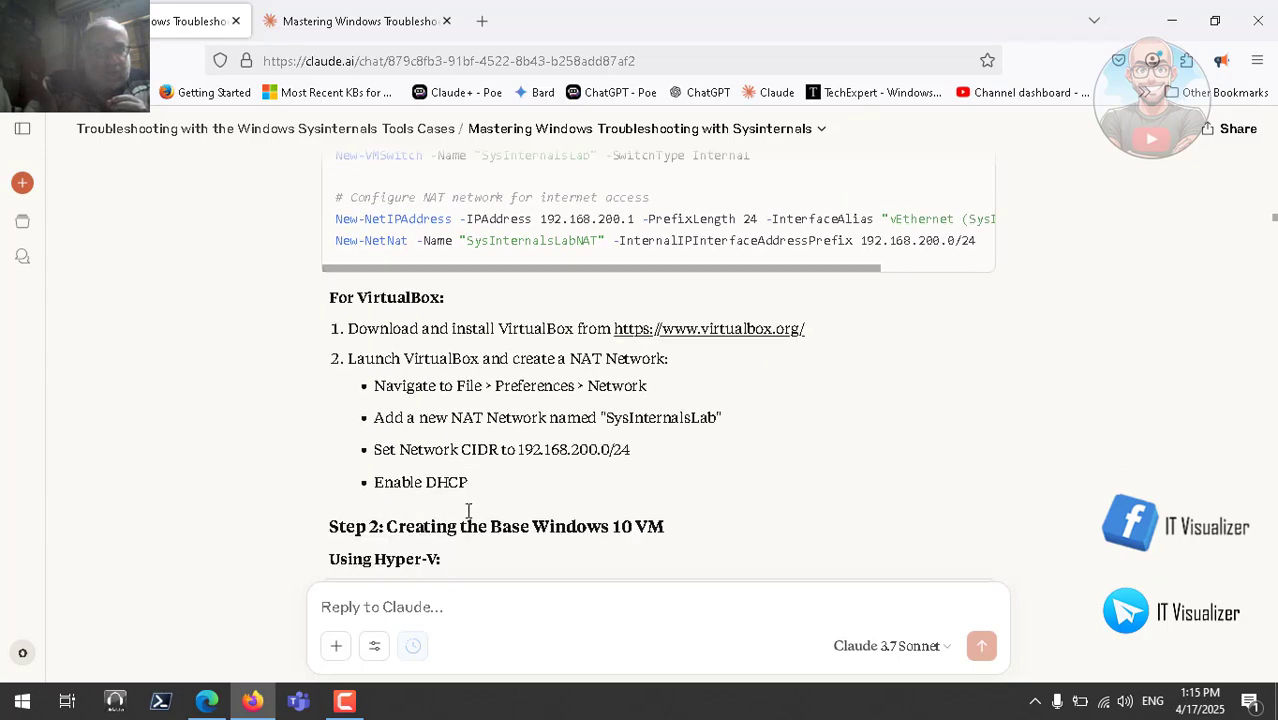
scroll(468, 511, "down", 10)
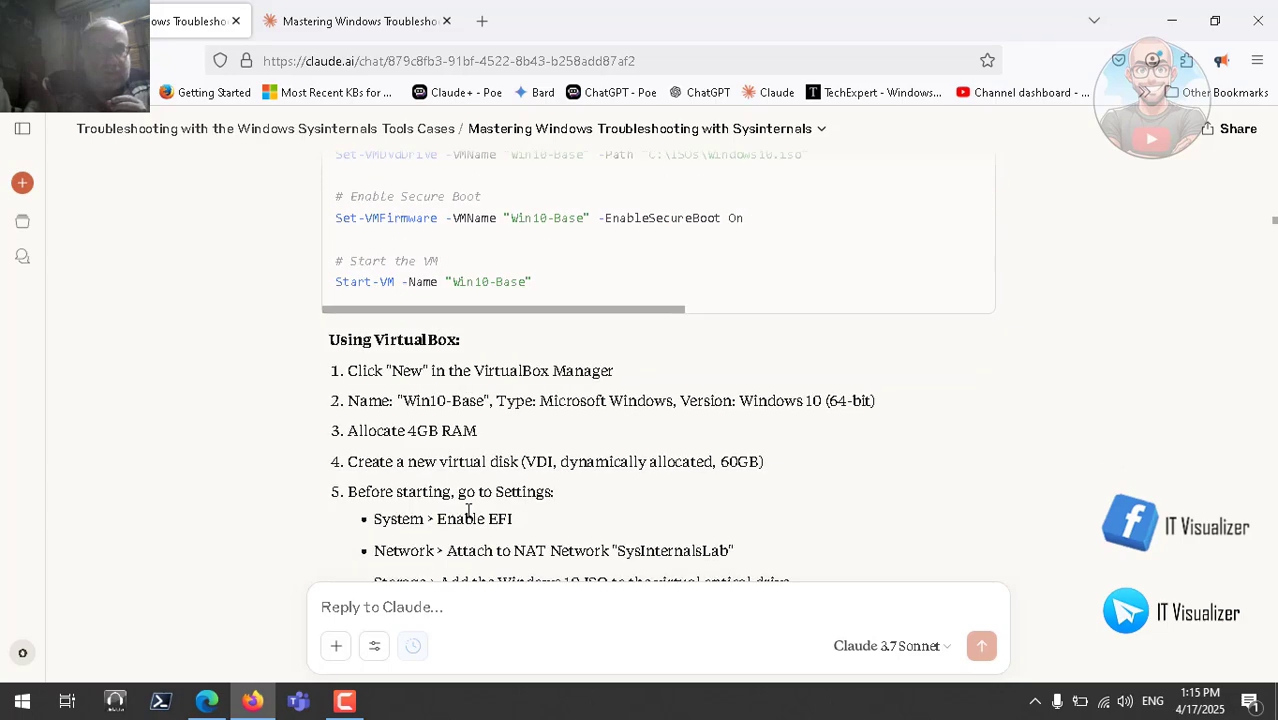
scroll(468, 511, "down", 10)
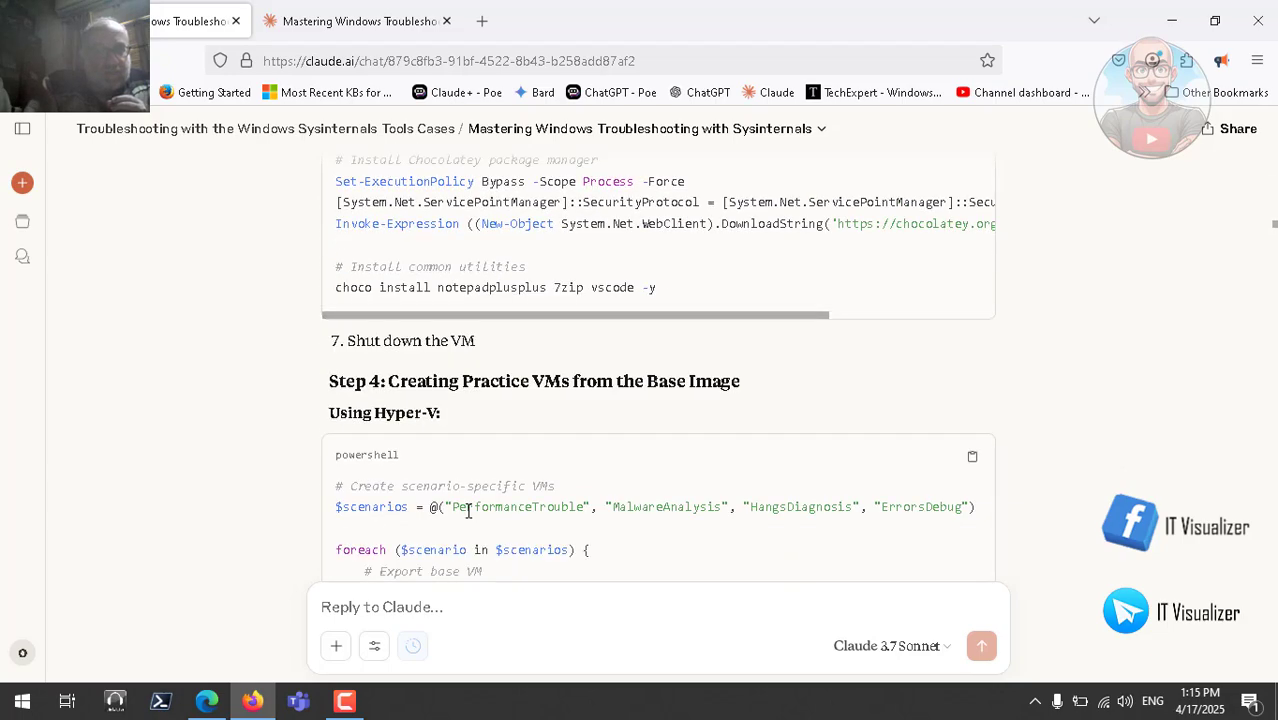
scroll(468, 511, "down", 3)
scroll(468, 511, "down", 10)
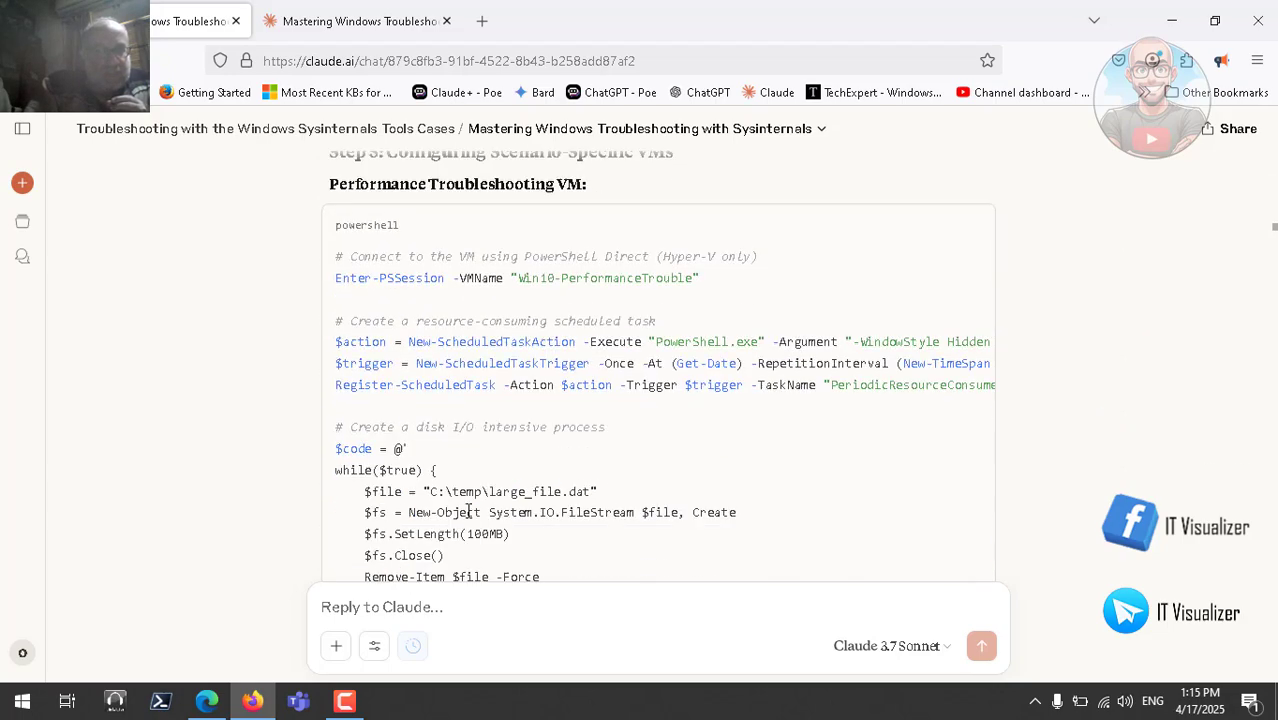
Skim the rest of Scene 7's lab setup, from the scenario VM scripts and the verification script to the practice exercises
scroll(468, 511, "down", 10)
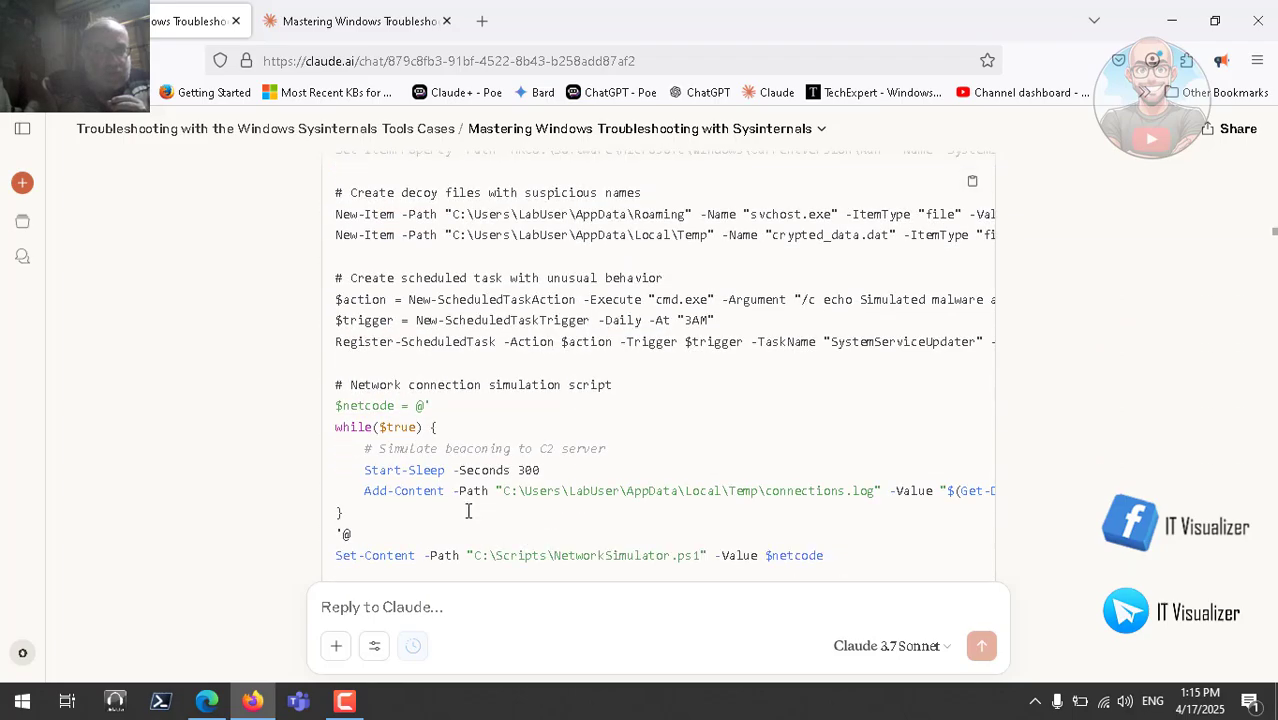
scroll(468, 511, "down", 10)
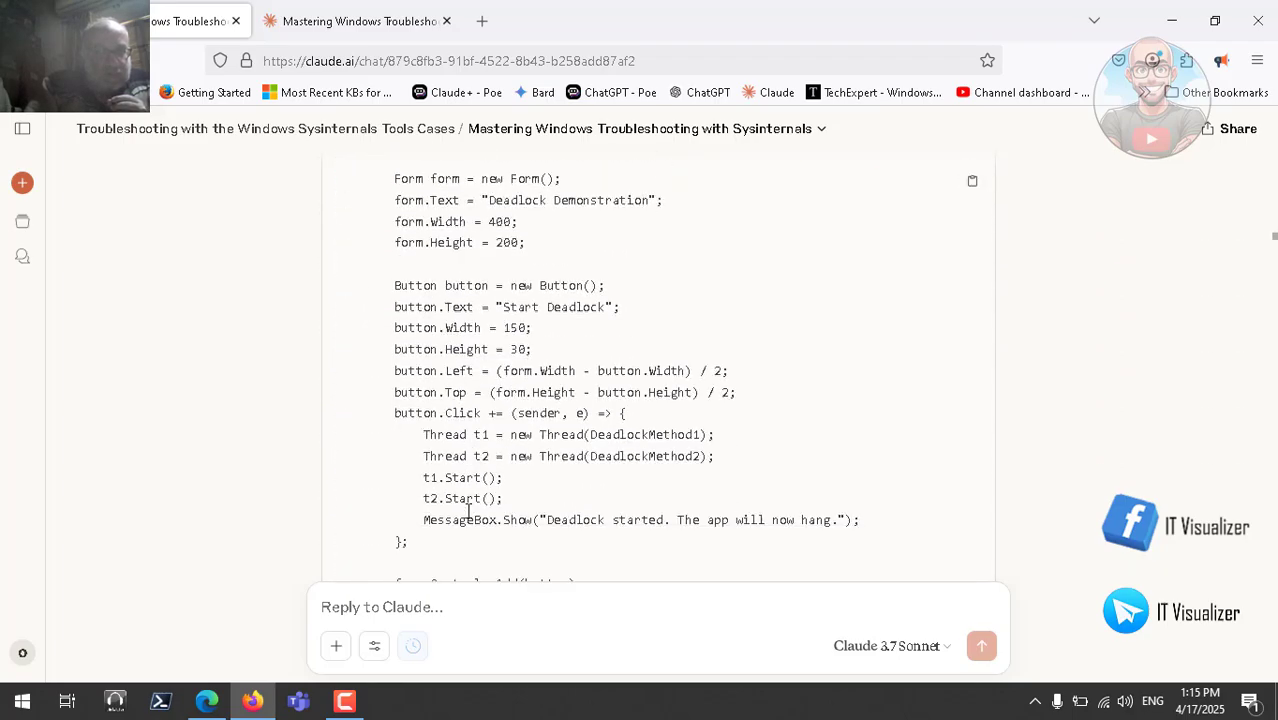
scroll(468, 511, "down", 4)
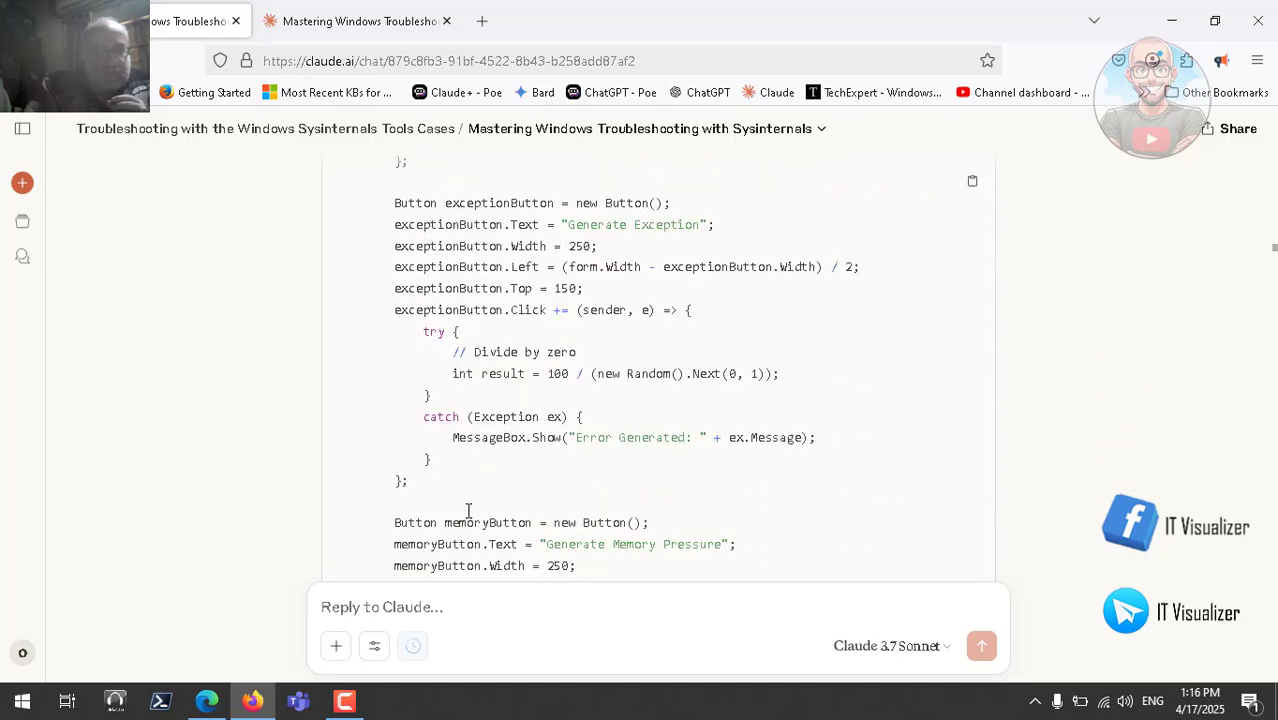
scroll(468, 511, "down", 20)
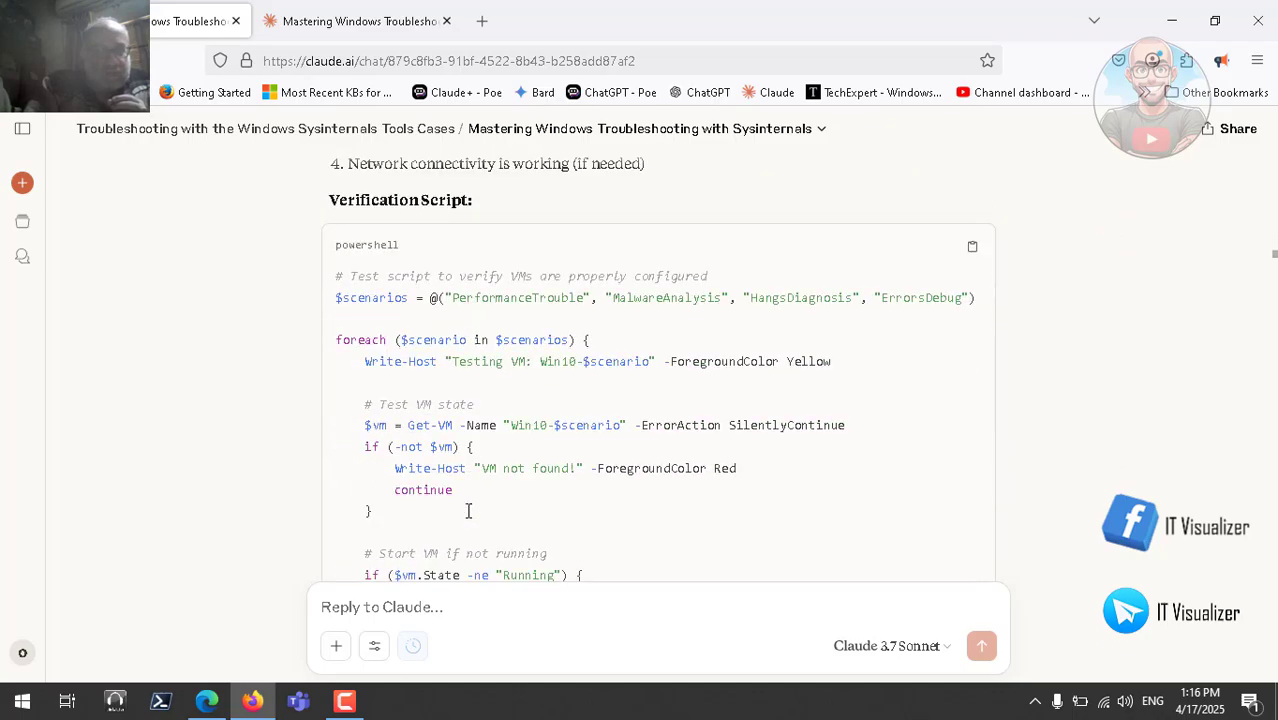
scroll(468, 511, "down", 20)
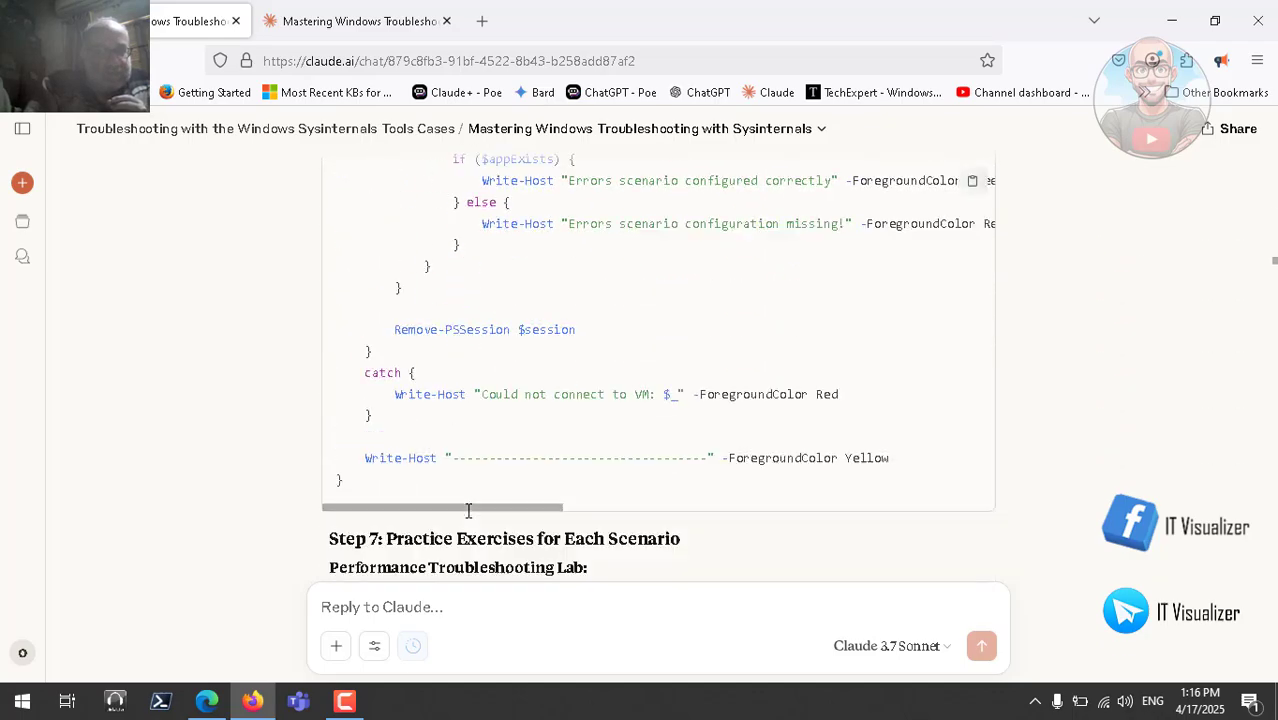
scroll(468, 511, "down", 9)
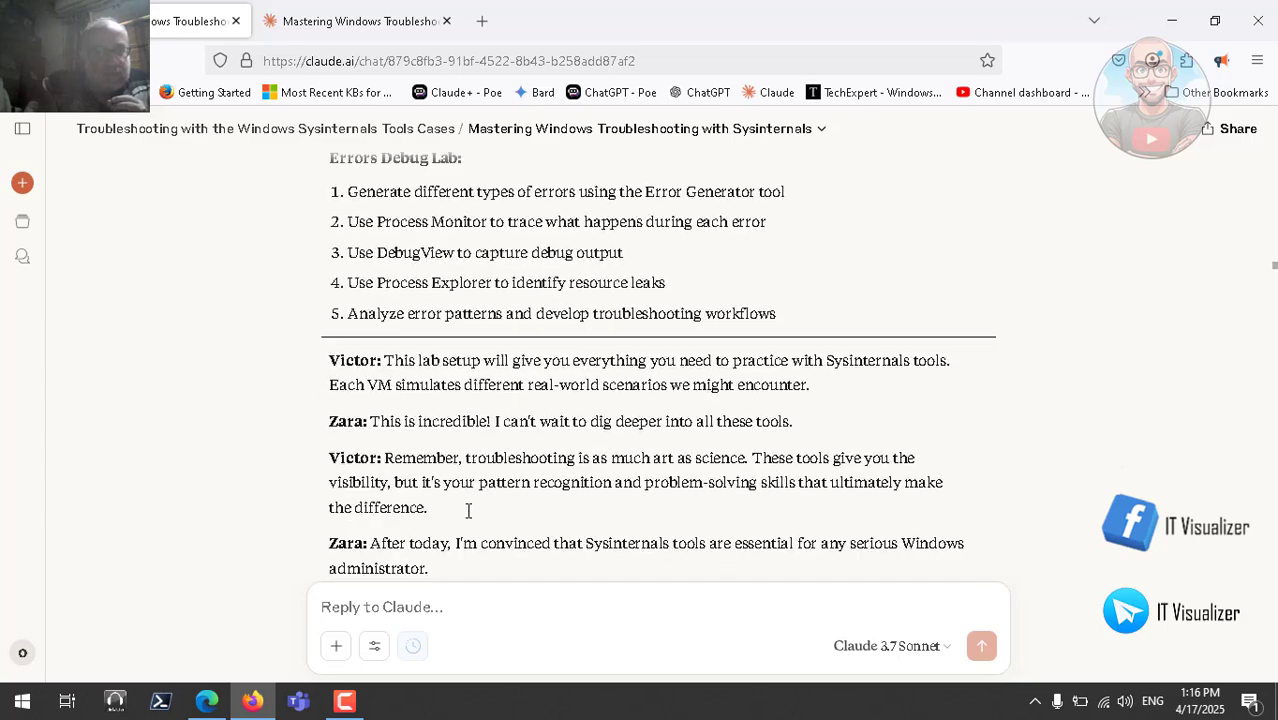
Skim the Script Library, from the Process Explorer and Process Monitor commands to the hang and crash analysis scripts
scroll(468, 511, "down", 5)
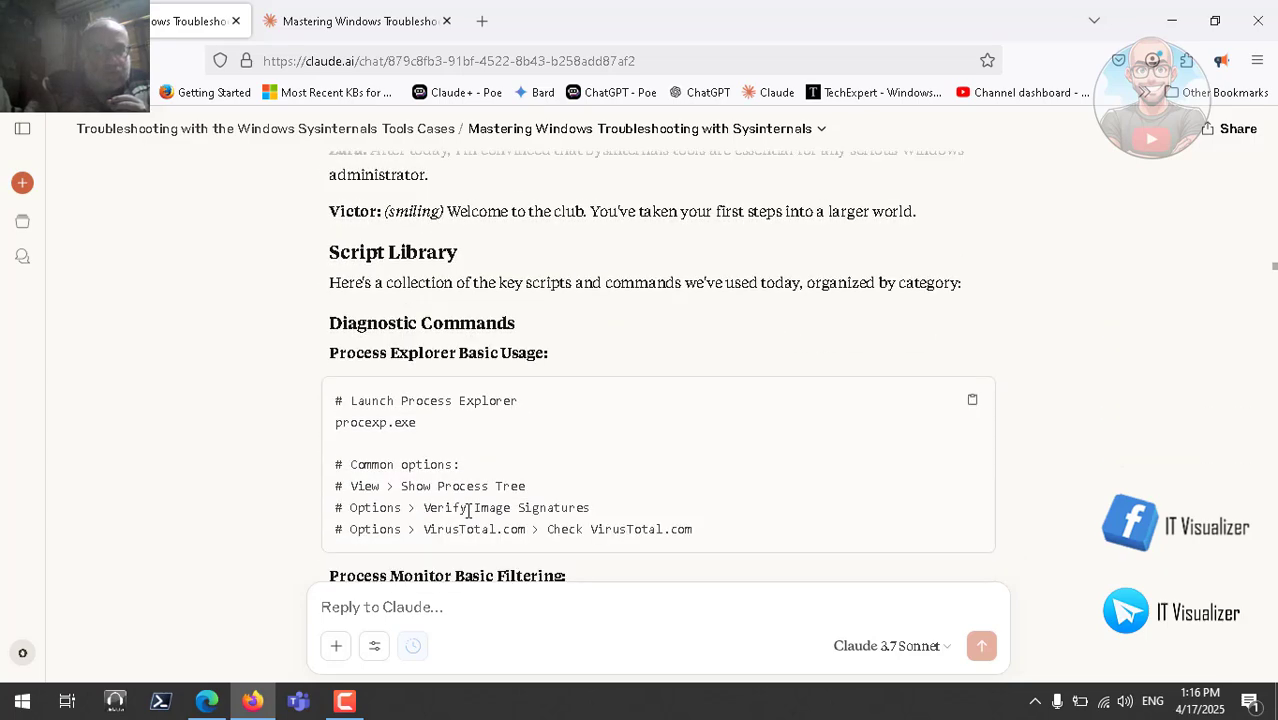
scroll(468, 511, "down", 8)
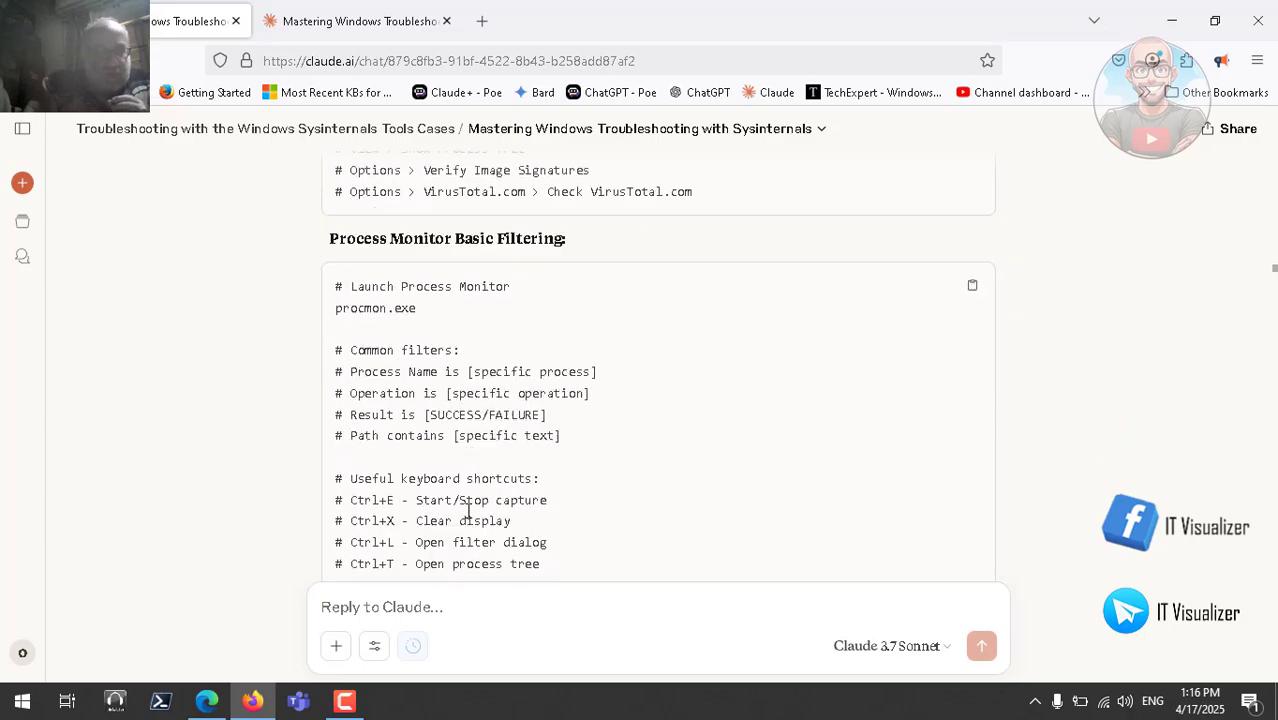
scroll(468, 511, "down", 12)
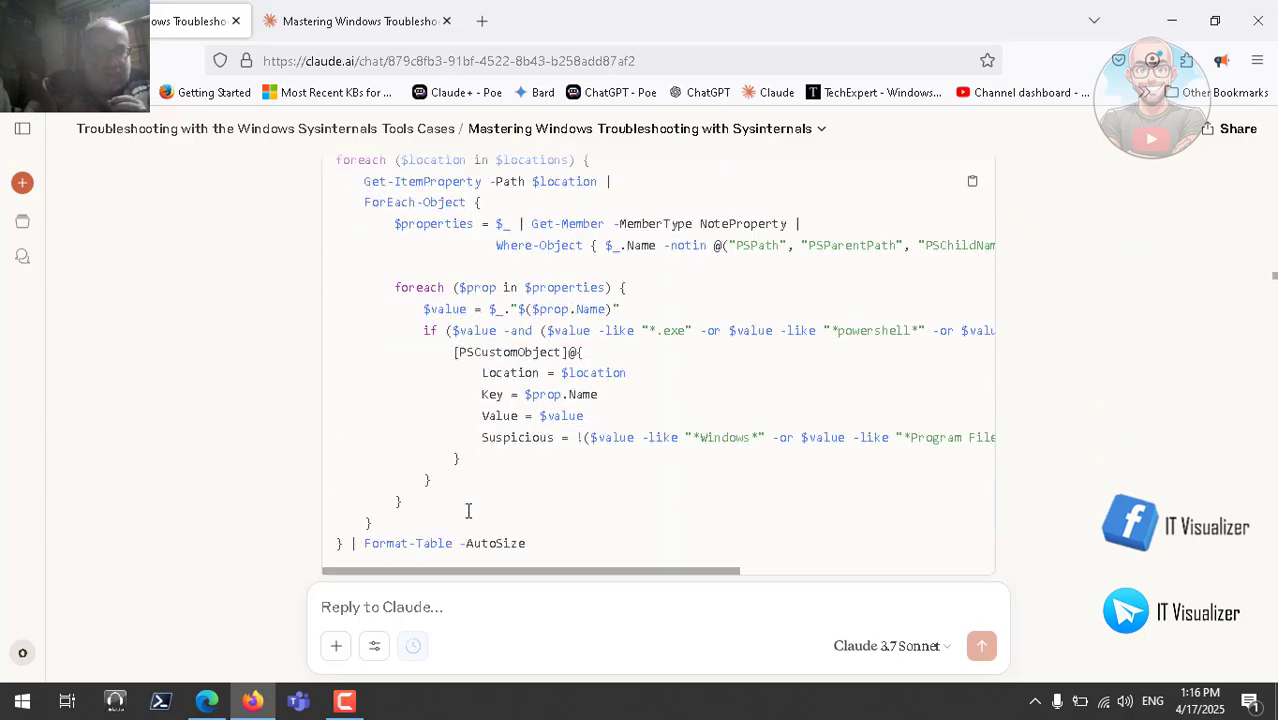
scroll(468, 511, "down", 10)
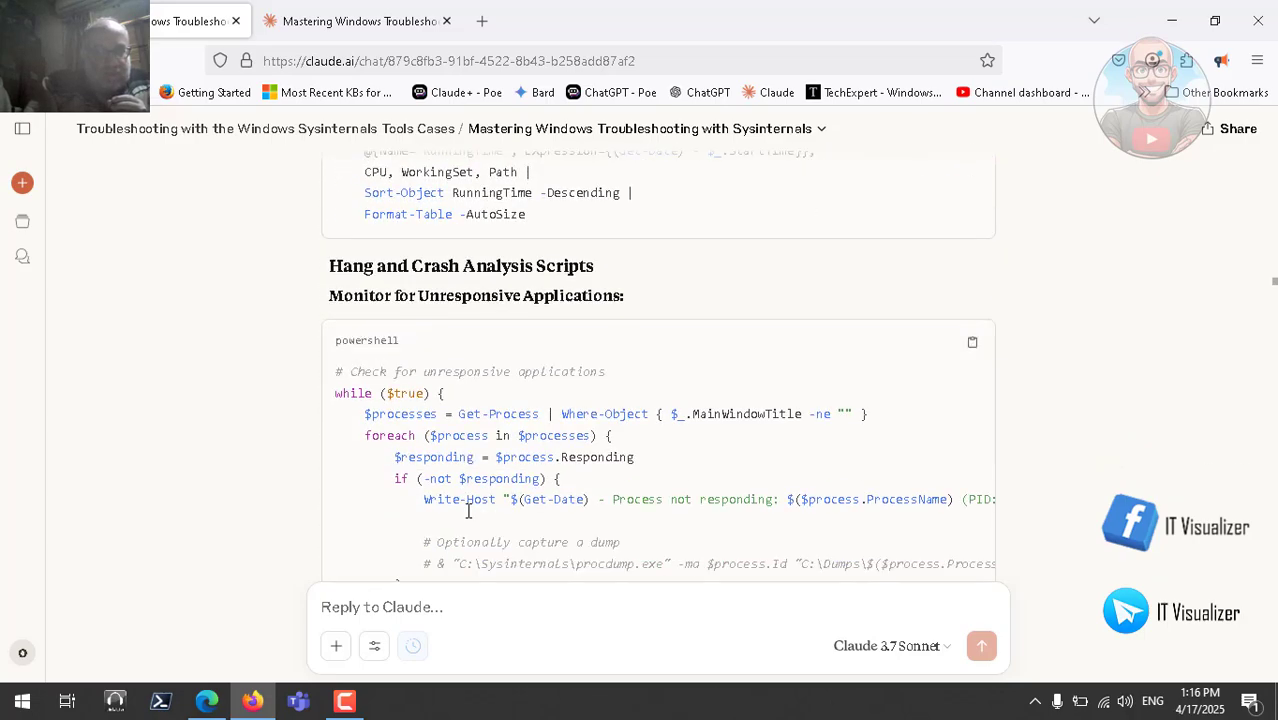
scroll(468, 511, "down", 15)
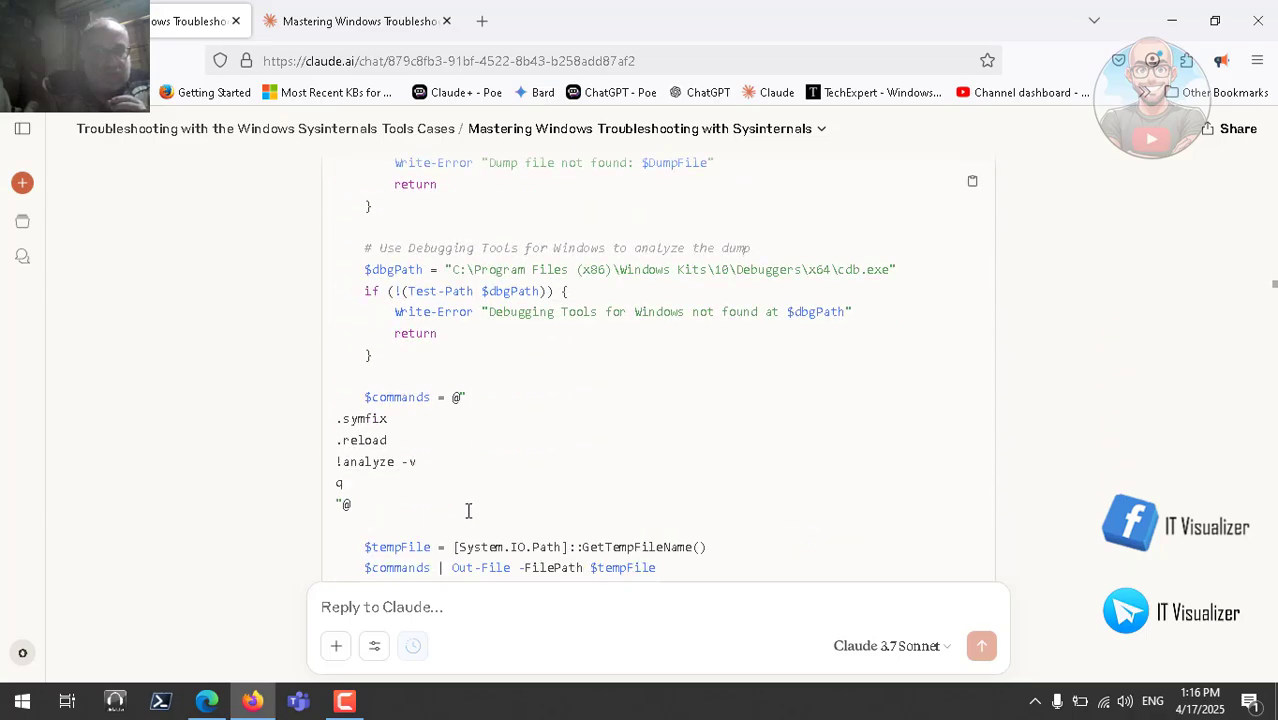
scroll(468, 511, "down", 6)
Check the prompt asking to count and re-explain the PDF's real cases, and switch to the other Claude tab's simplified version
scroll(468, 511, "up", 4)
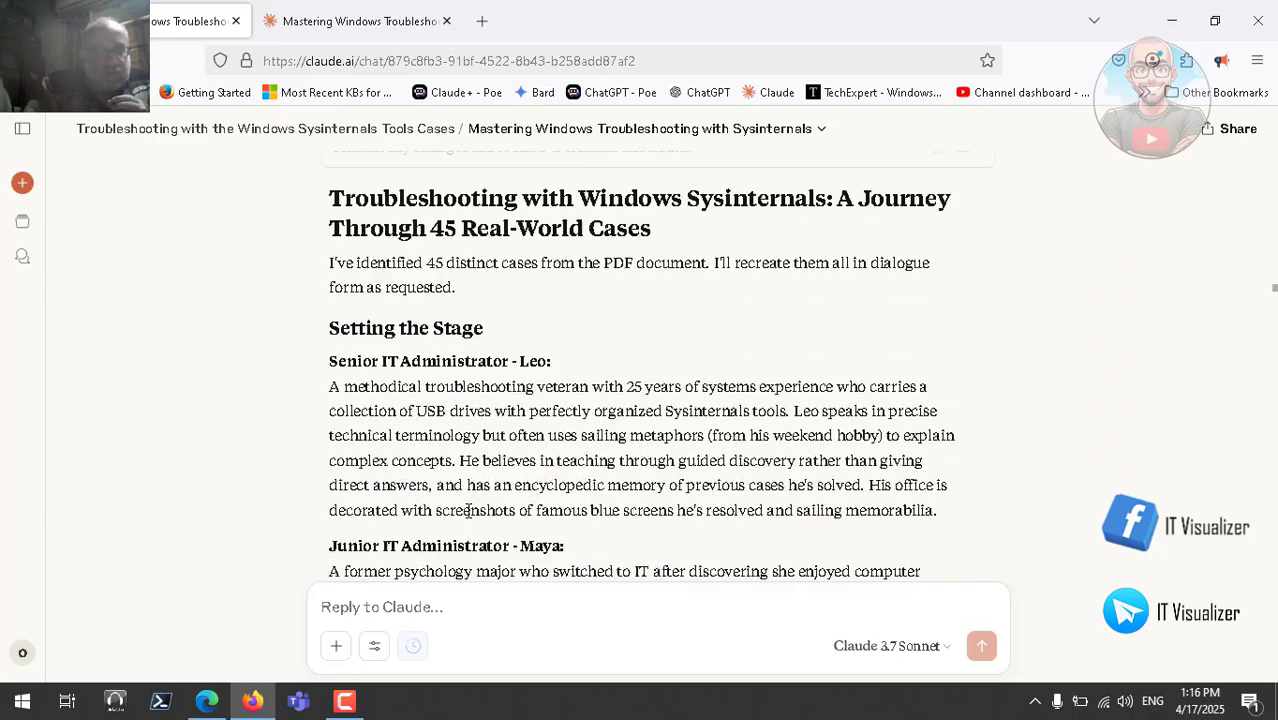
scroll(468, 511, "up", 5)
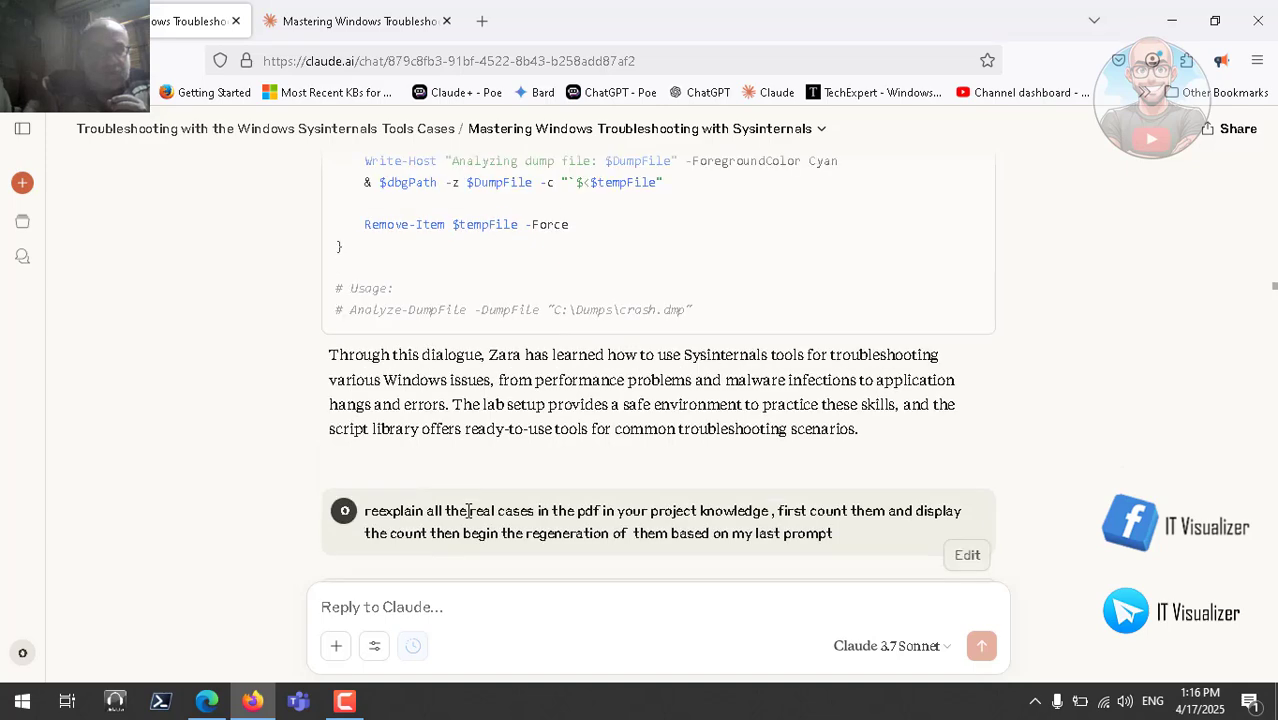
scroll(468, 511, "down", 1)
left_click(380, 27)
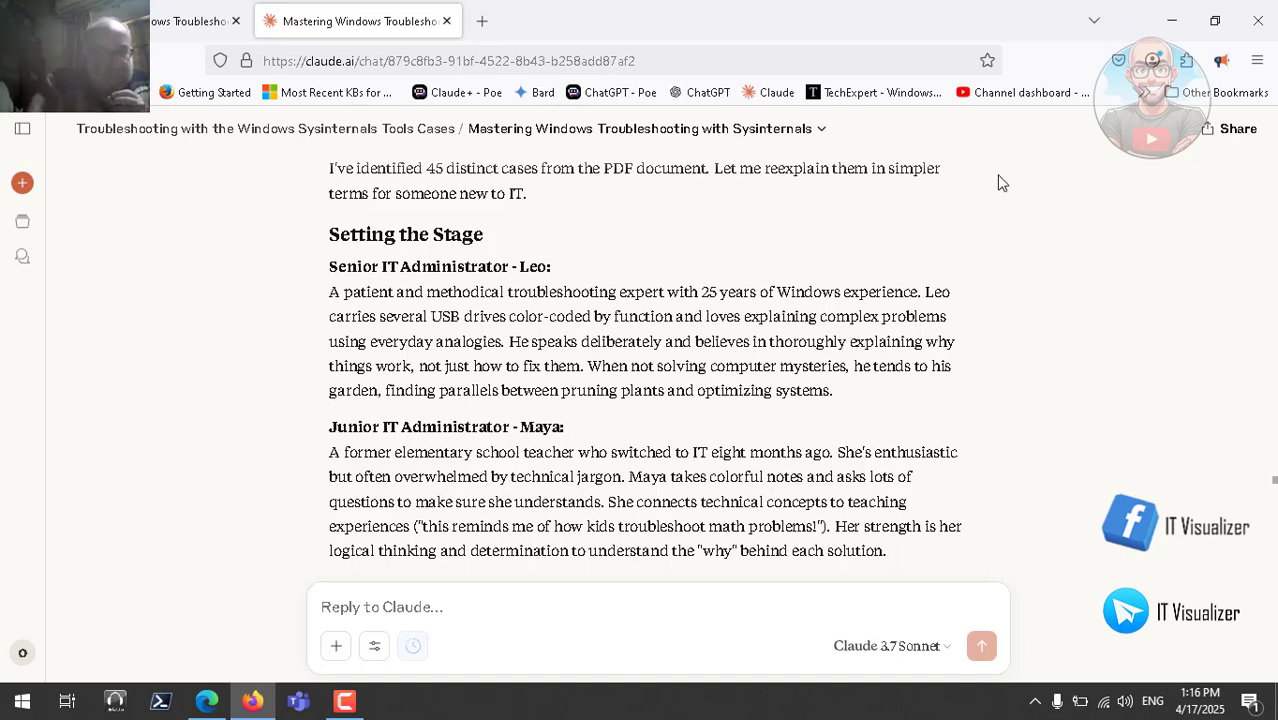
Switch to Acrobat Reader, open the recent 29 MB "Troubleshooting with the Windows Sysinternals Tools" PDF, and hide the tools pane
left_click(1171, 21)
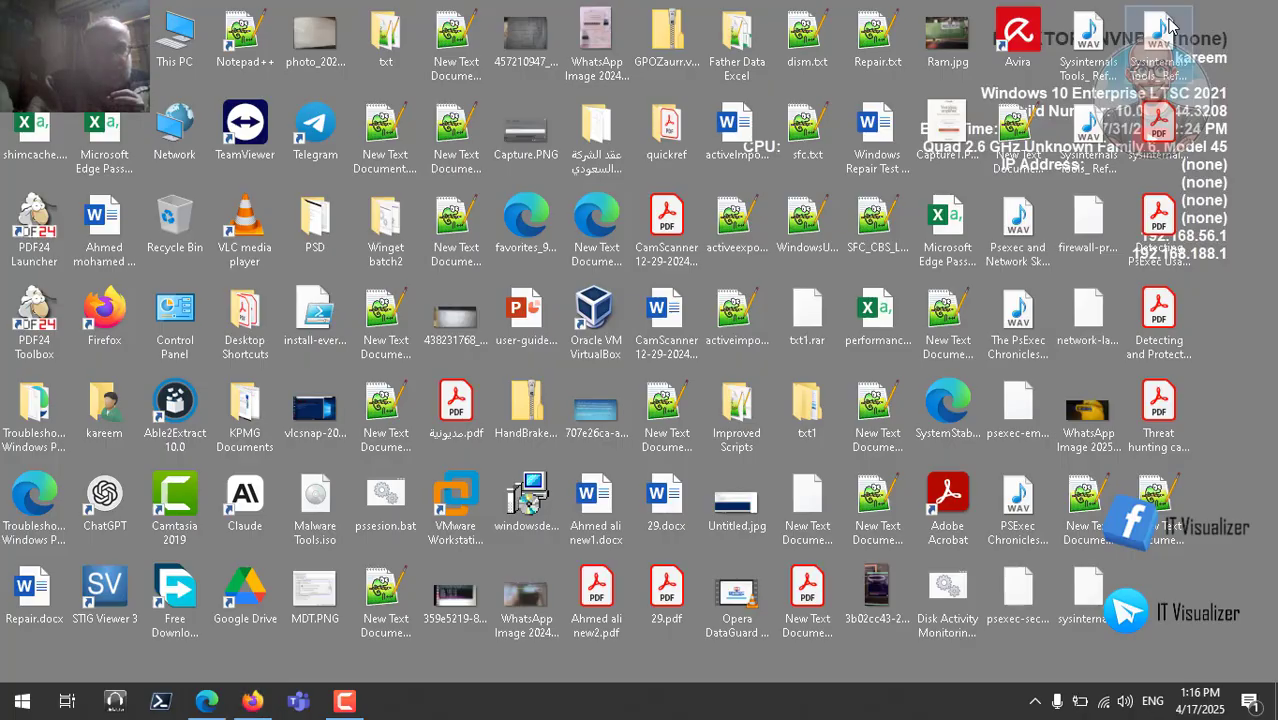
double_click(950, 508)
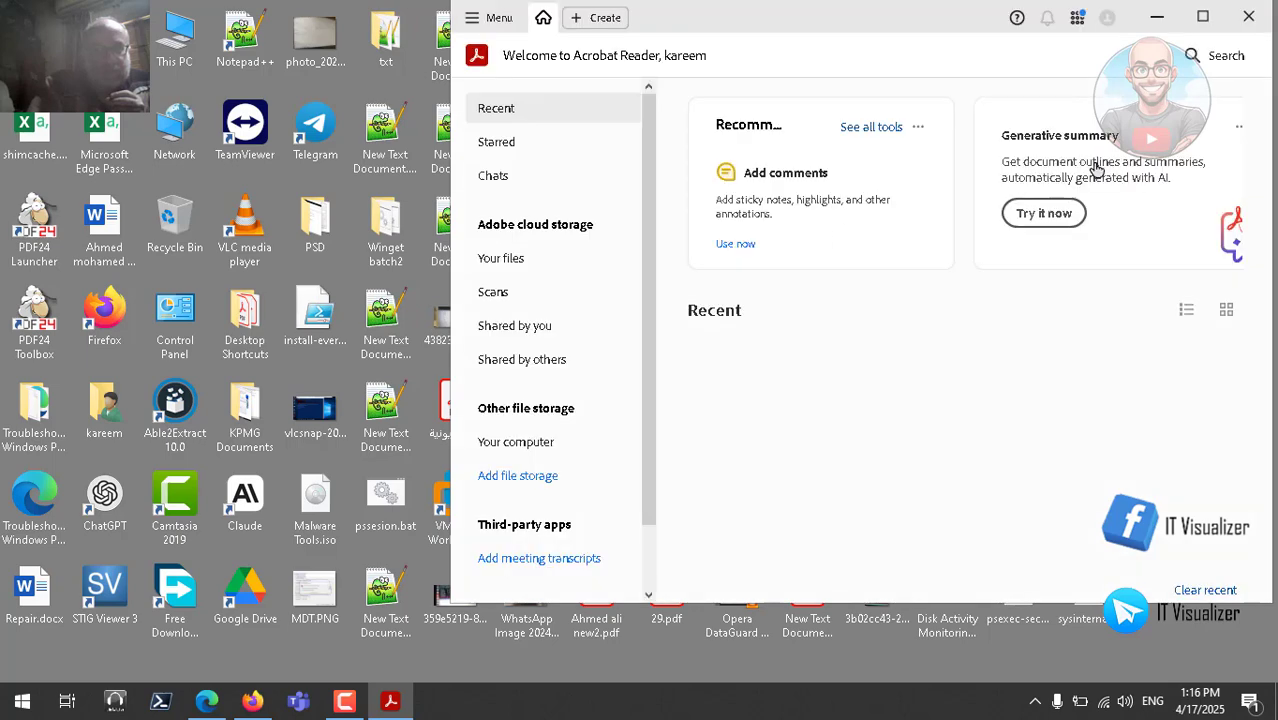
left_click(1203, 17)
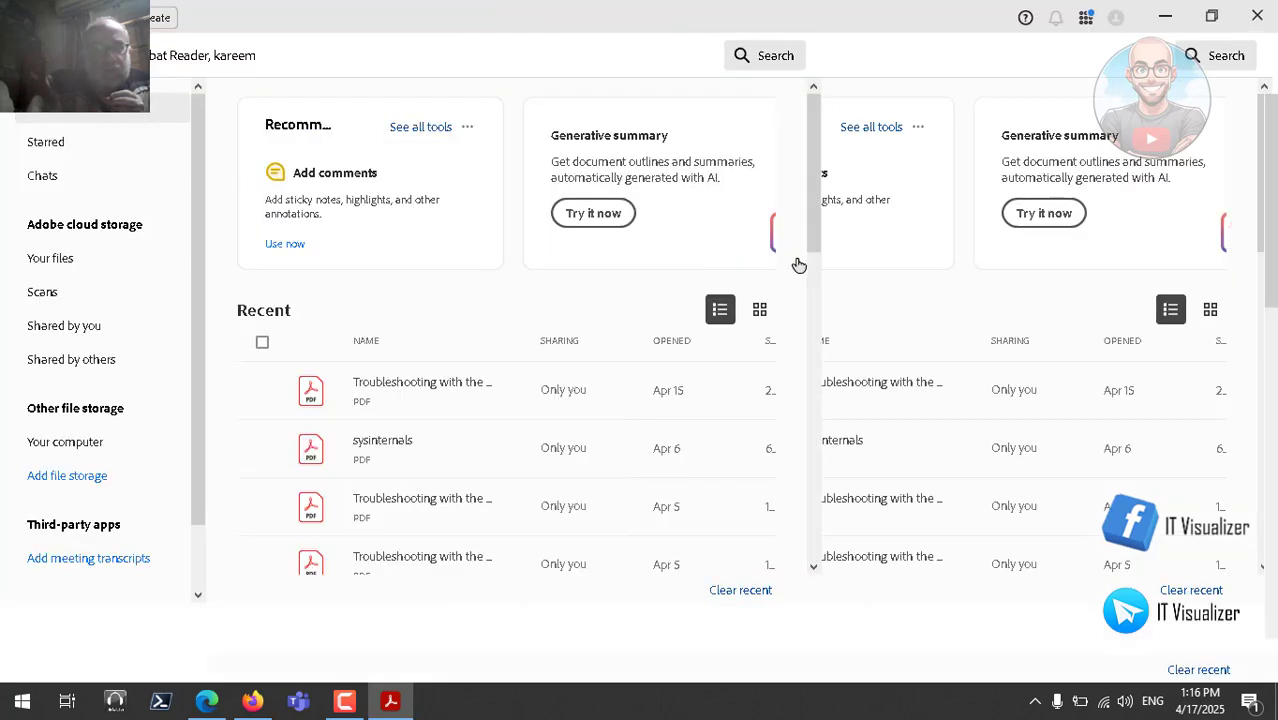
left_click(428, 385)
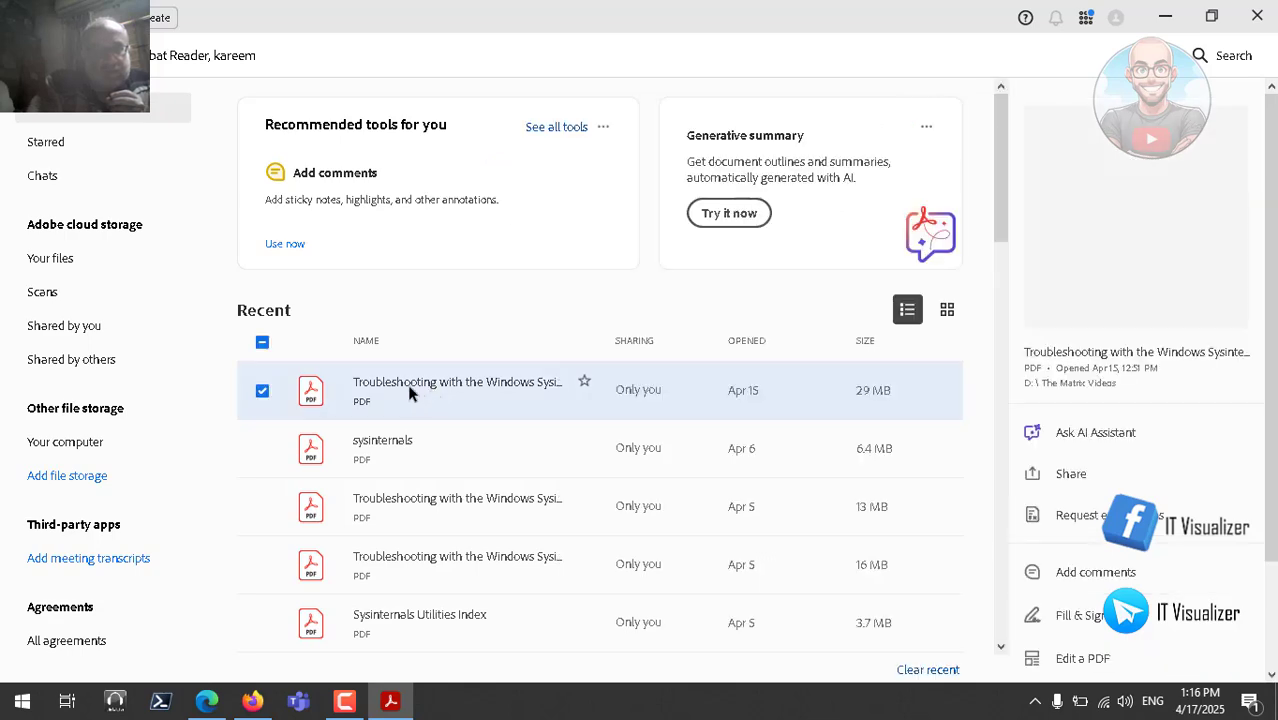
double_click(408, 390)
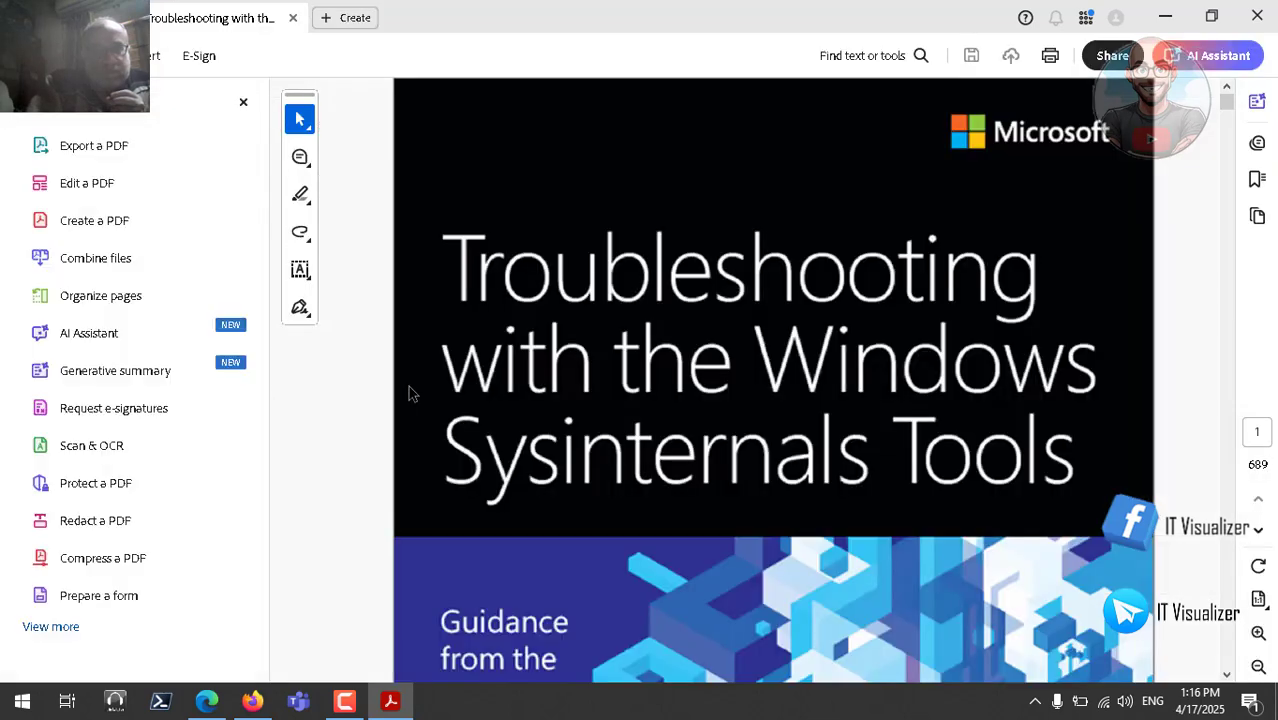
left_click(243, 102)
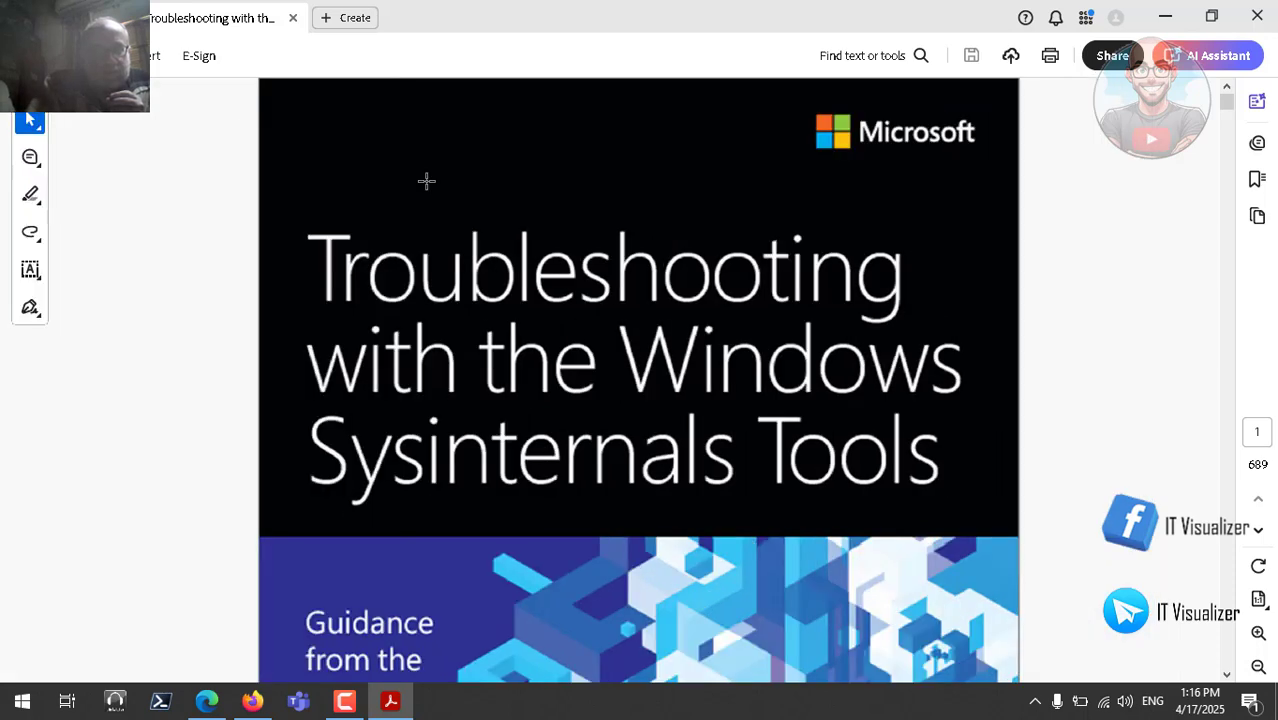
Review the book's "Contents at a glance" page through the Part III troubleshooting chapters, and close the PDF
scroll(426, 181, "down", 3)
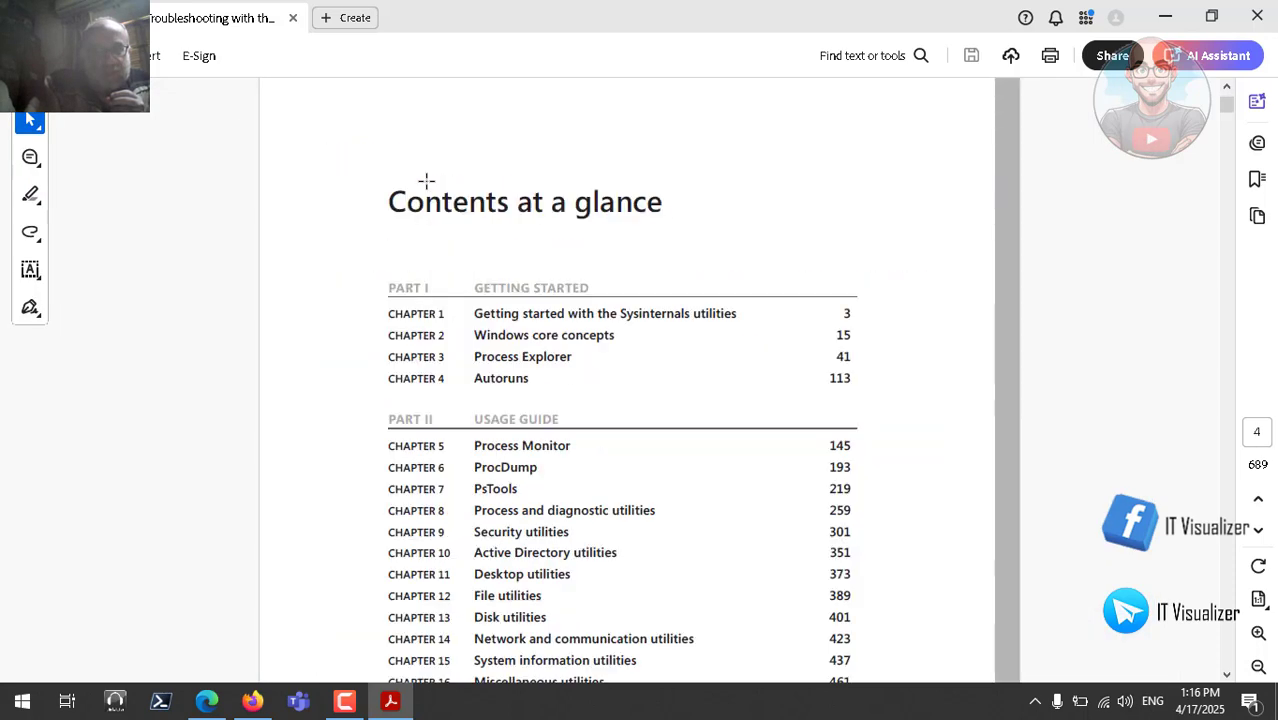
scroll(426, 181, "down", 5)
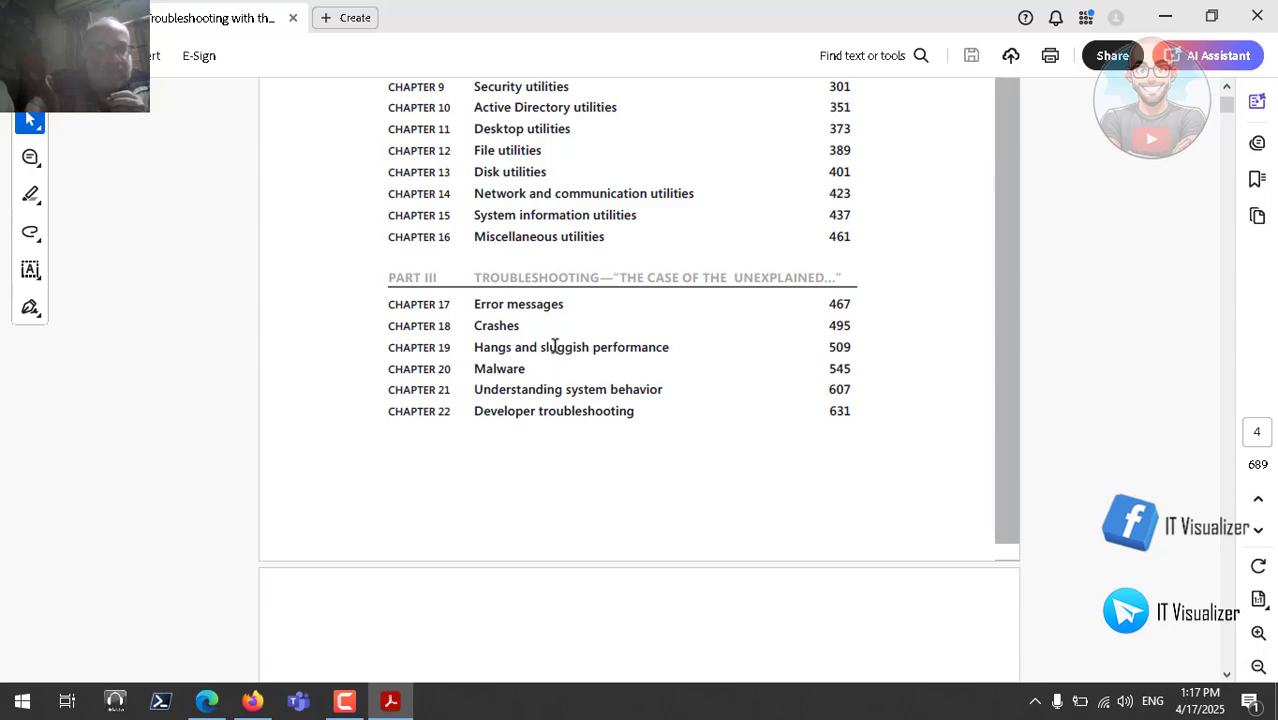
left_click(1258, 17)
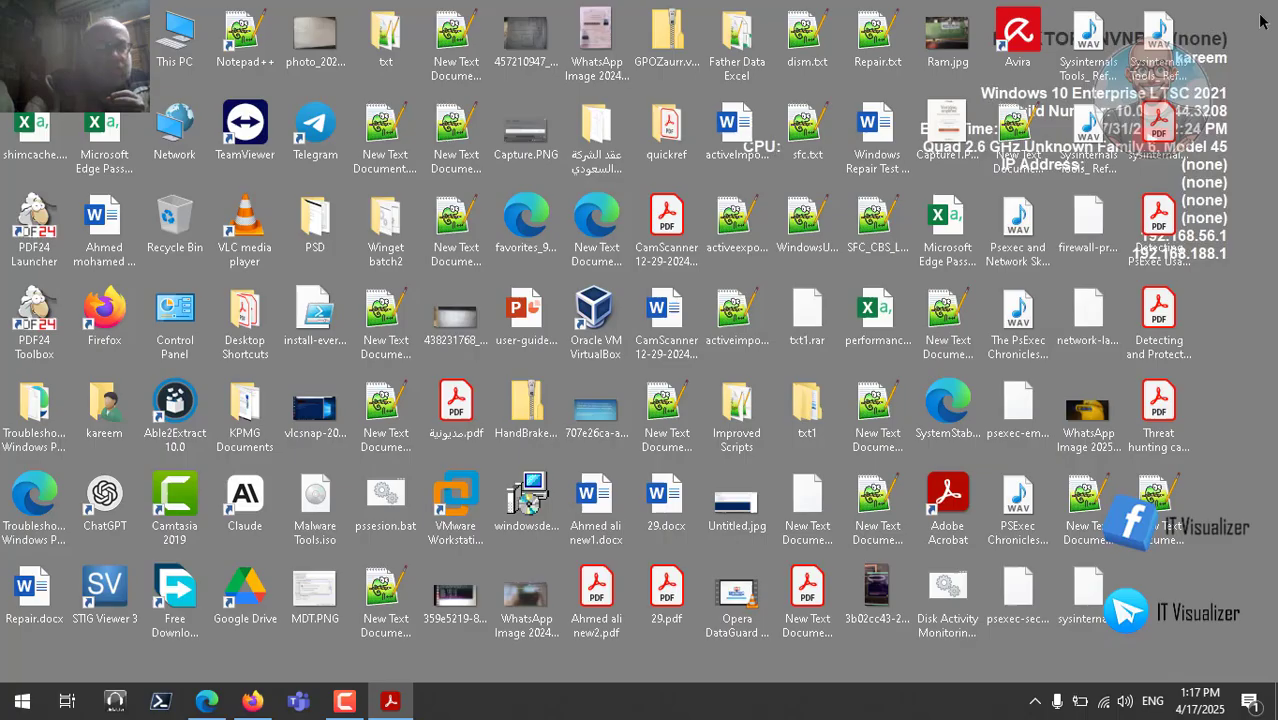
Return to Firefox and read the simplified 45-case introduction and the senior and junior administrator profiles, down to Scene 1
left_click(252, 701)
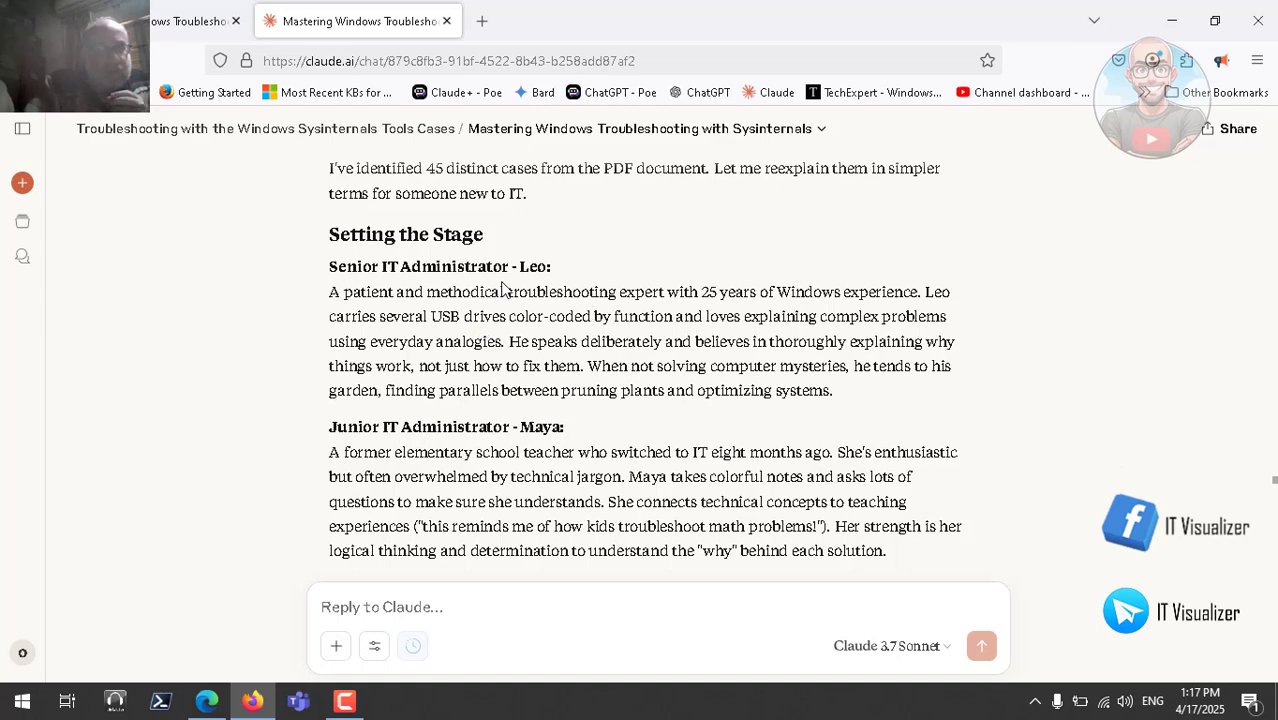
scroll(503, 289, "down", 2)
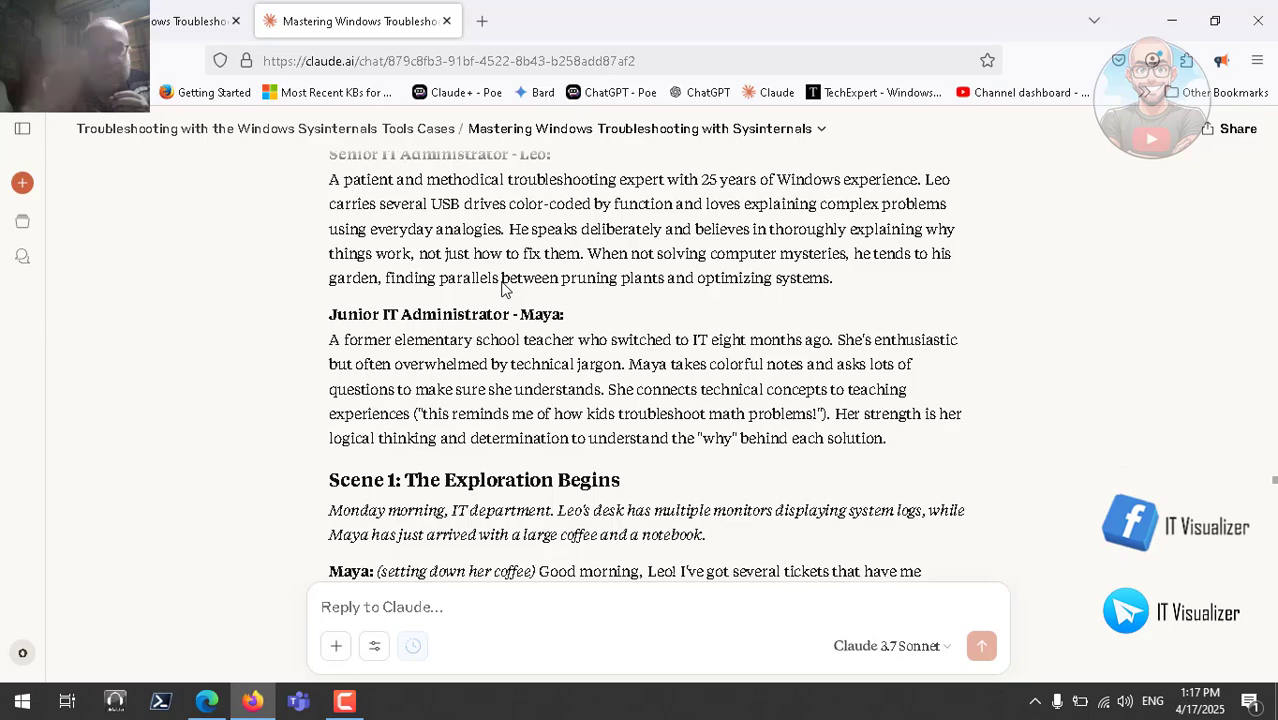
scroll(503, 289, "down", 1)
scroll(503, 289, "up", 7)
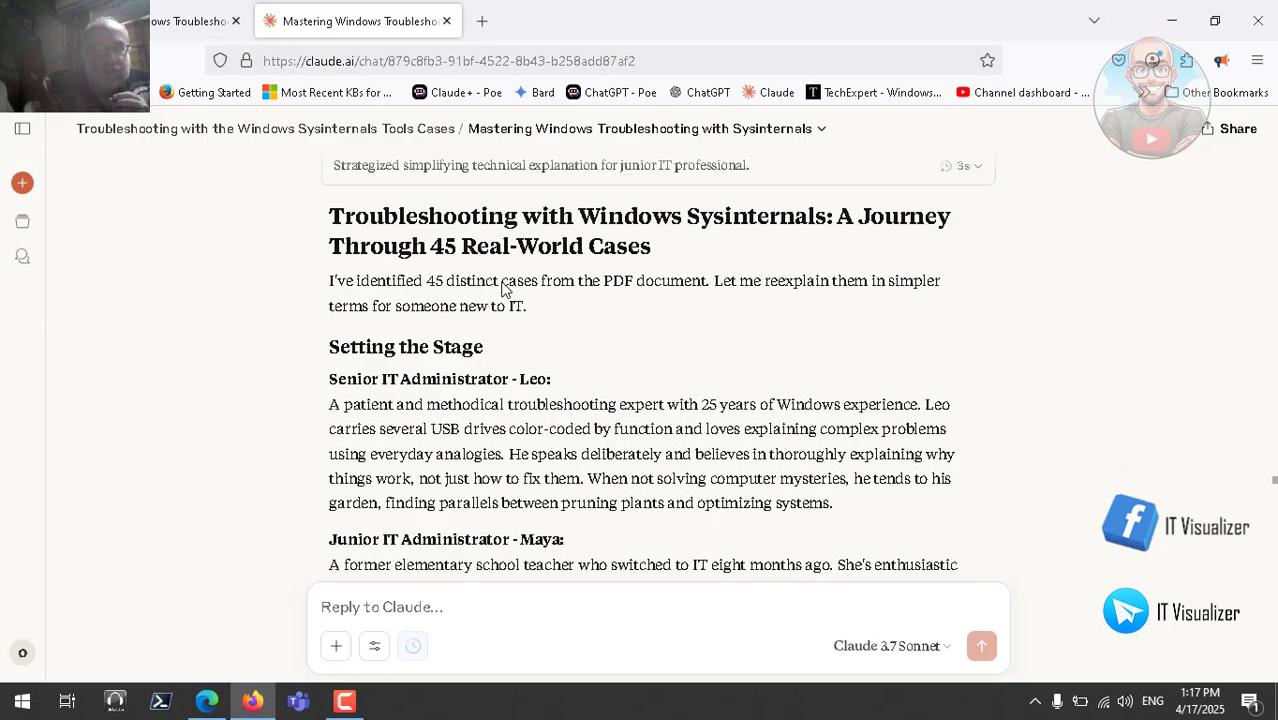
scroll(503, 289, "up", 1)
scroll(503, 289, "down", 6)
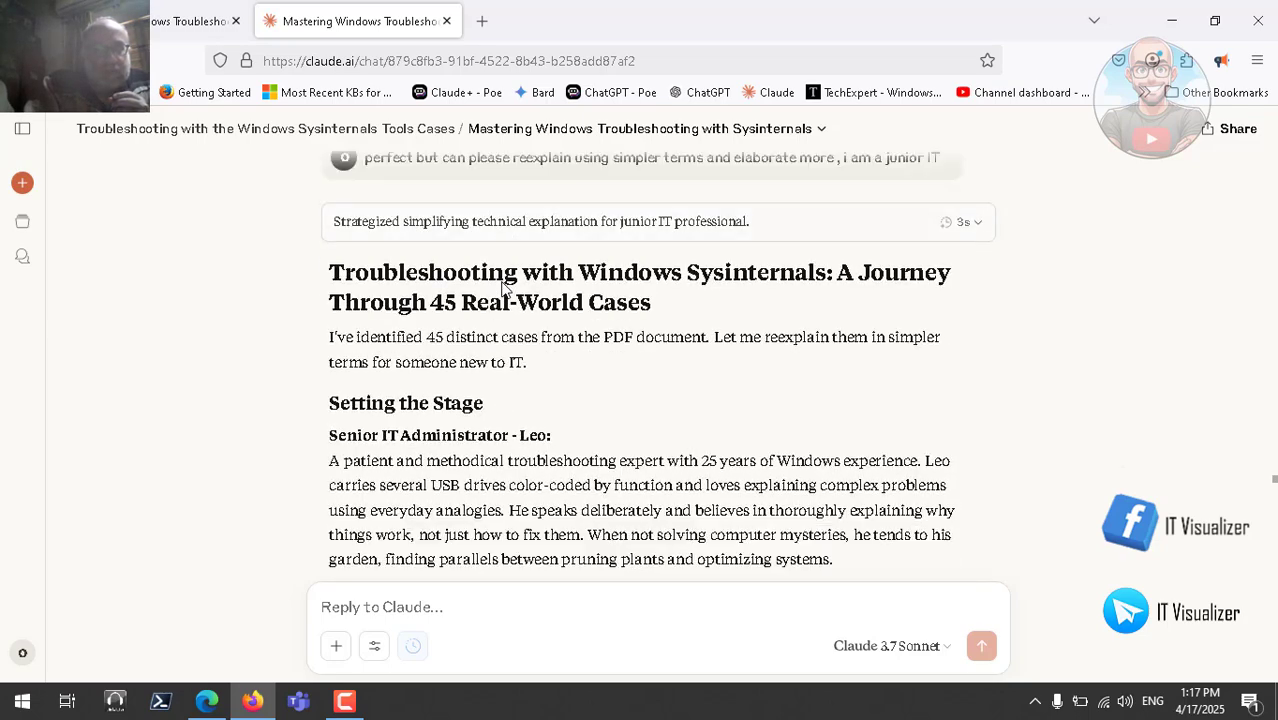
scroll(503, 289, "down", 1)
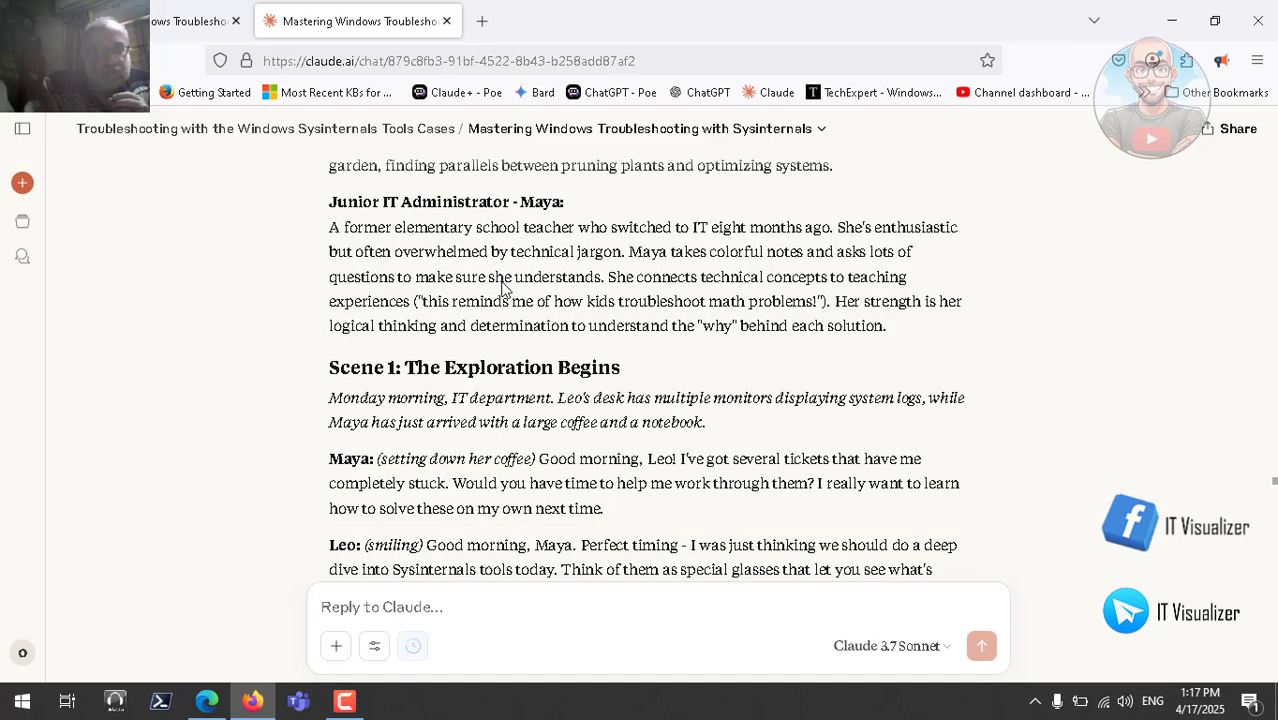
scroll(503, 289, "down", 1)
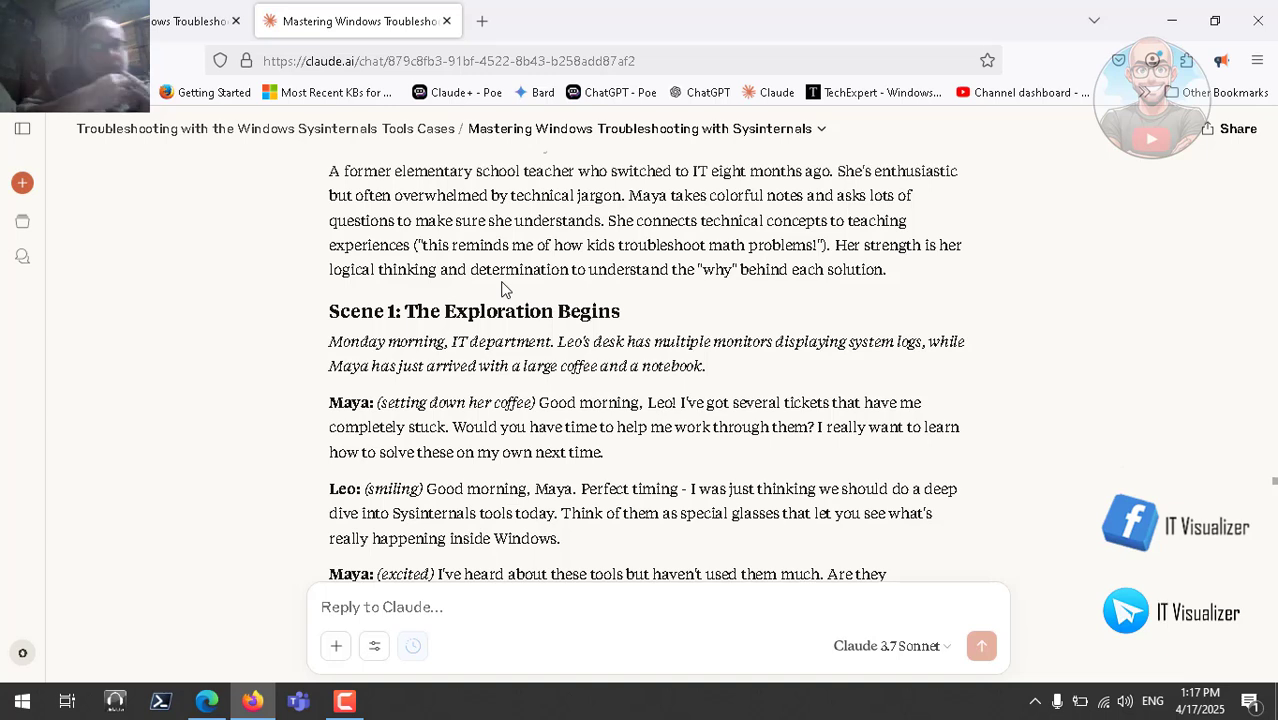
left_click(347, 703)
left_click(348, 703)
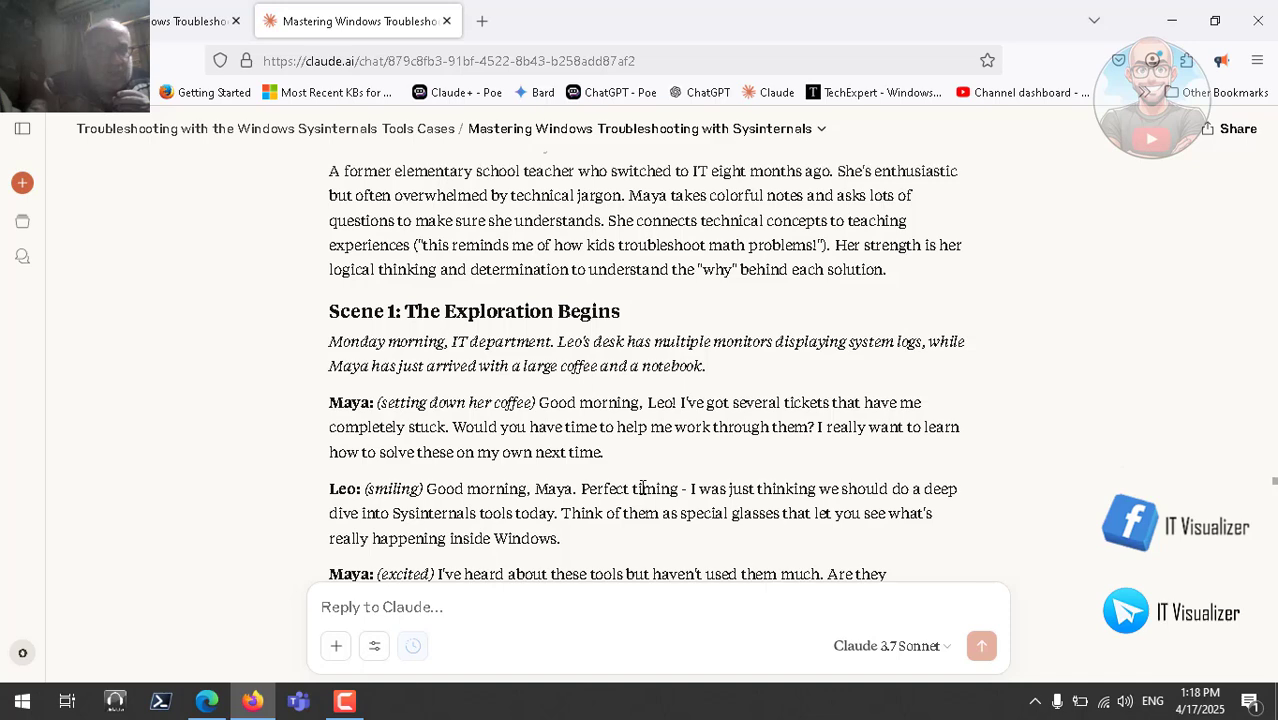
Read Scene 1's opening dialogue and the beginning of "Case 1: The Locked Folder", up to the launch of Process Explorer
scroll(643, 487, "down", 1)
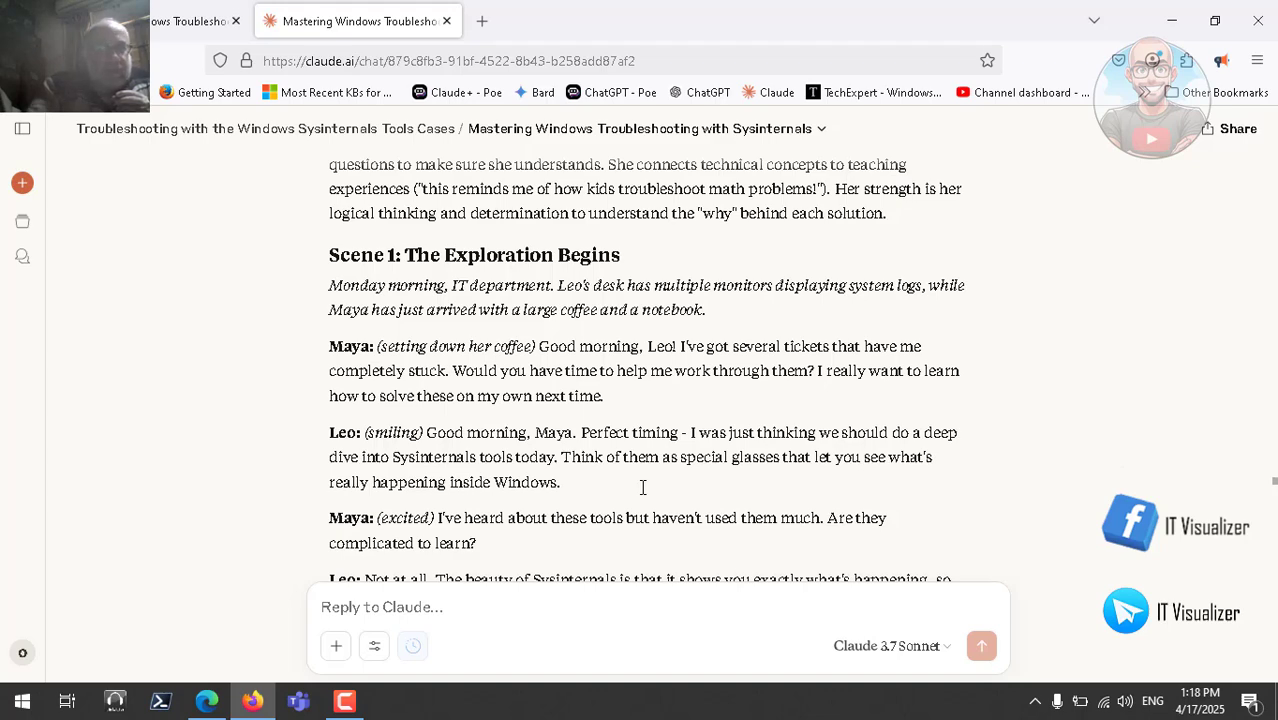
scroll(643, 487, "down", 2)
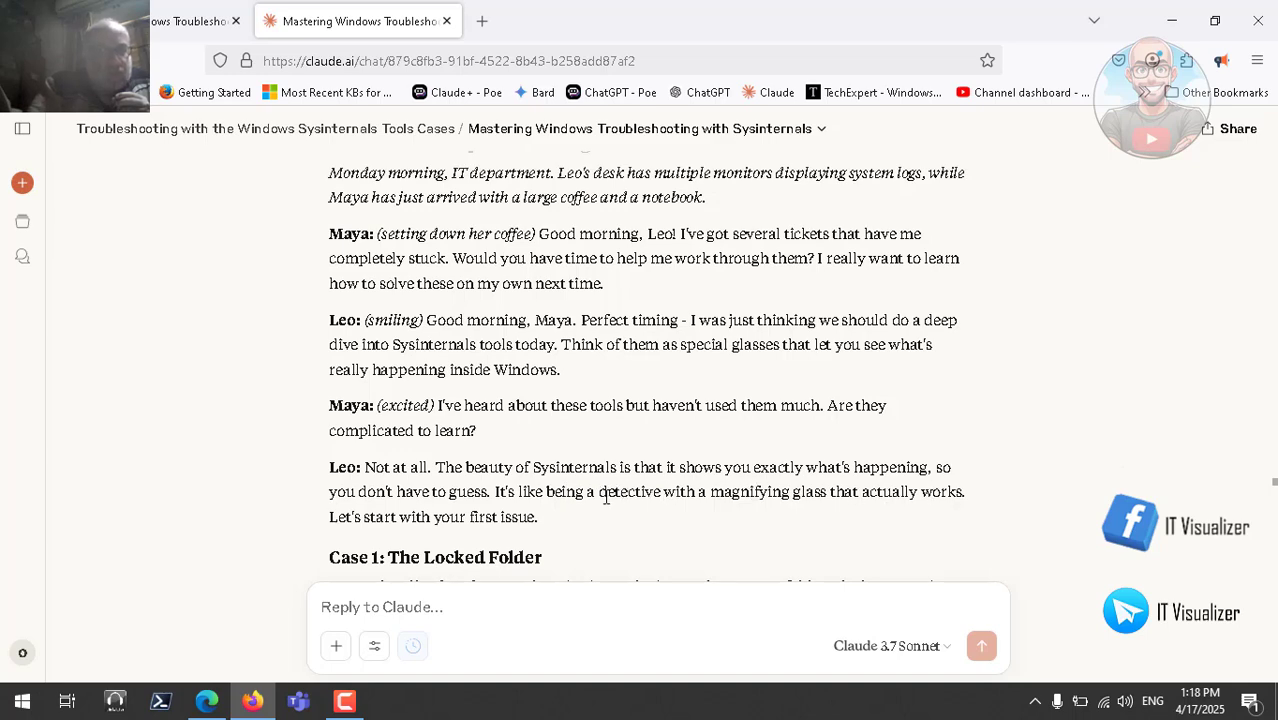
scroll(580, 490, "down", 3)
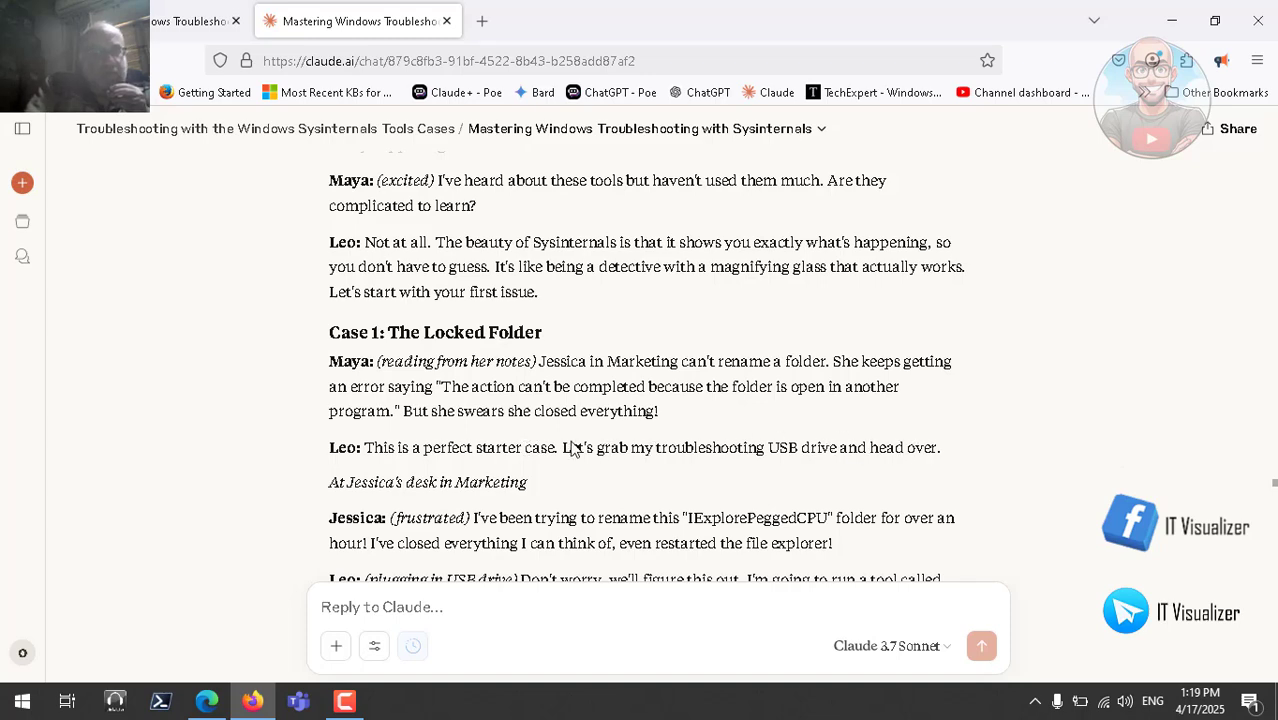
scroll(525, 441, "down", 3)
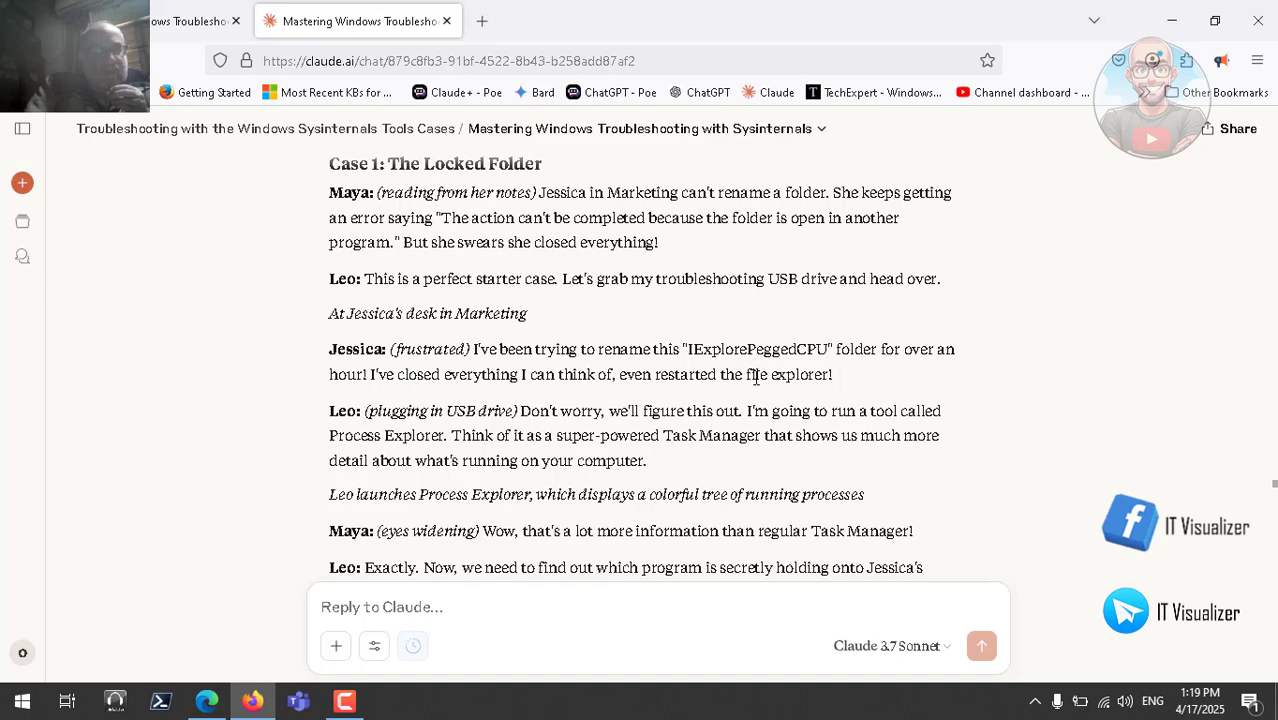
right_click(517, 706)
left_click(452, 711)
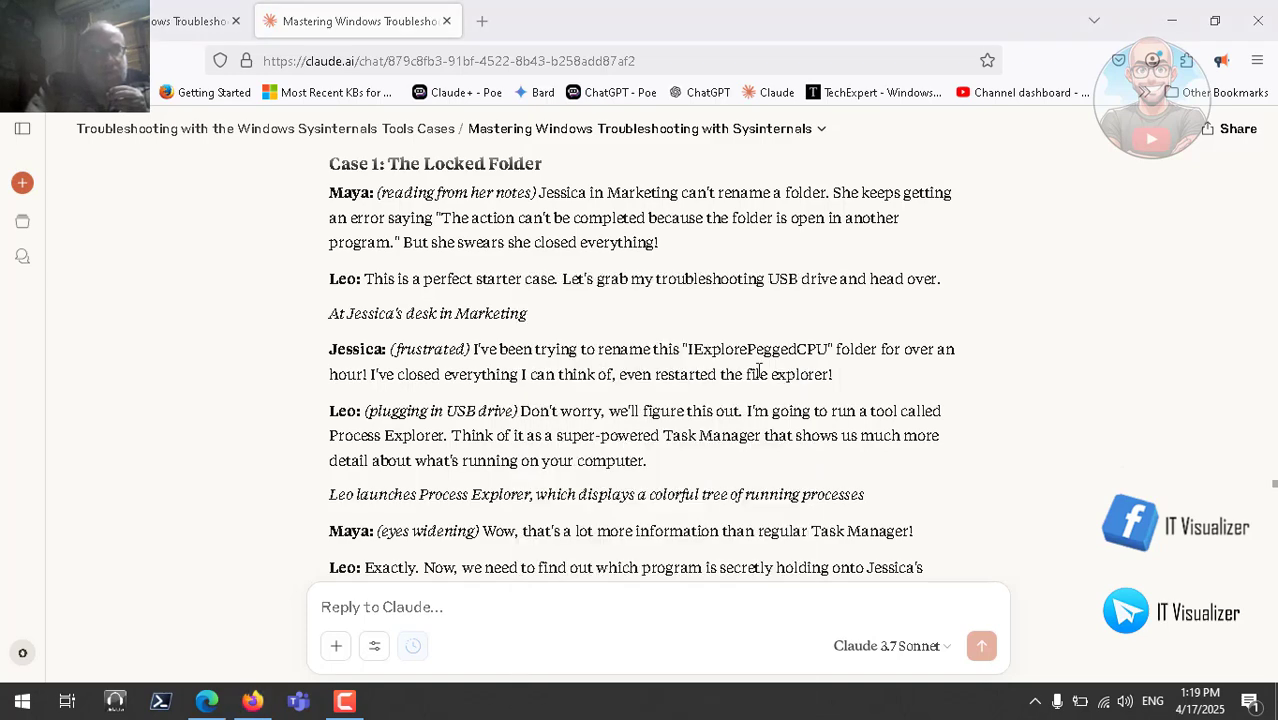
left_click(1173, 24)
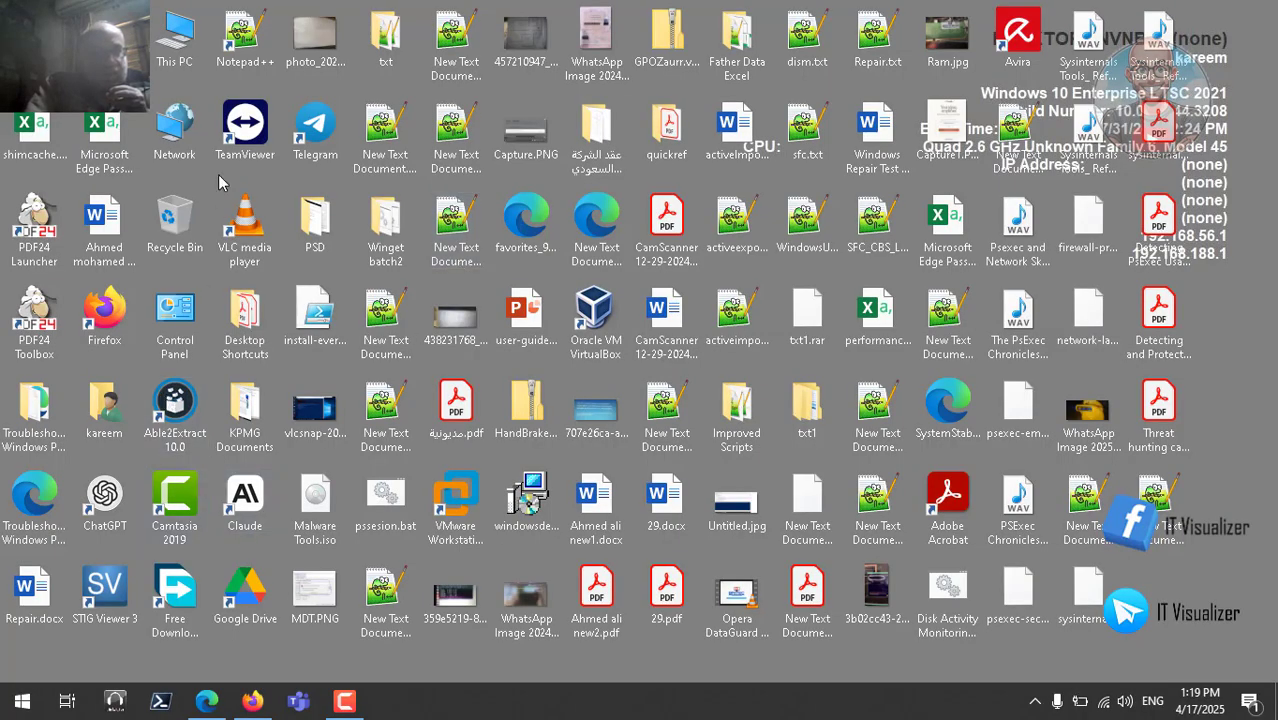
double_click(180, 45)
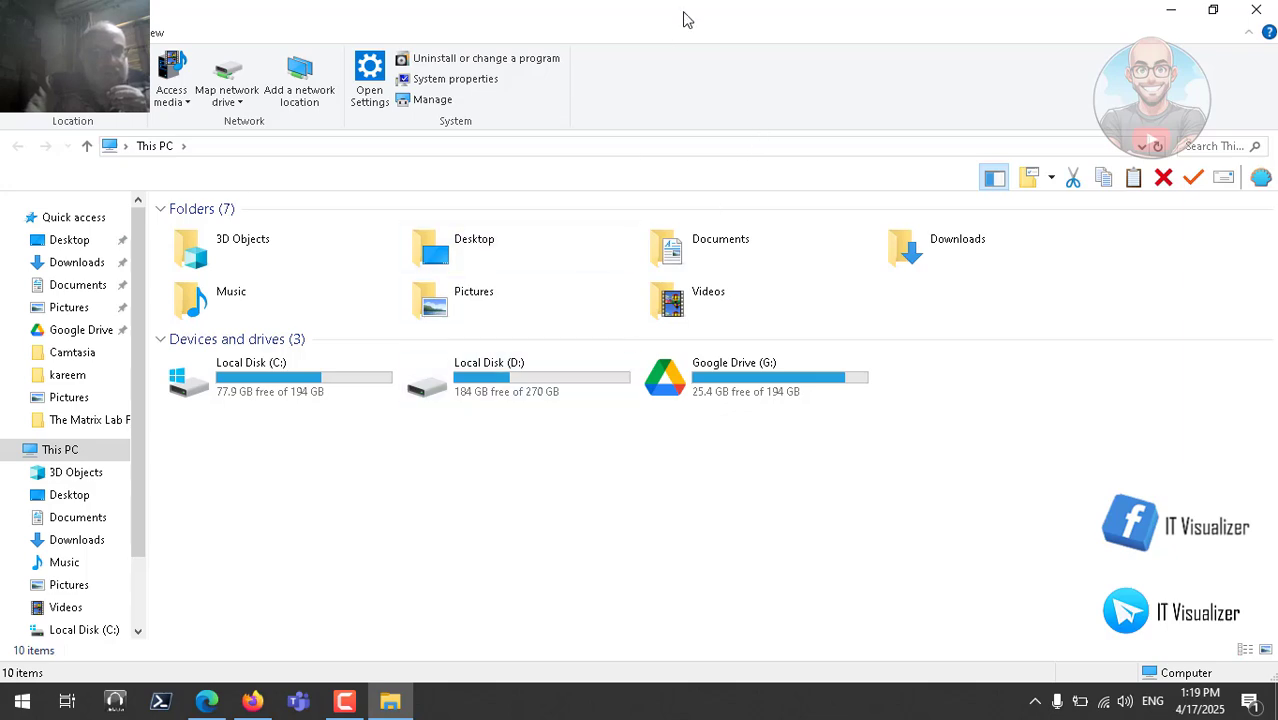
left_click(1256, 9)
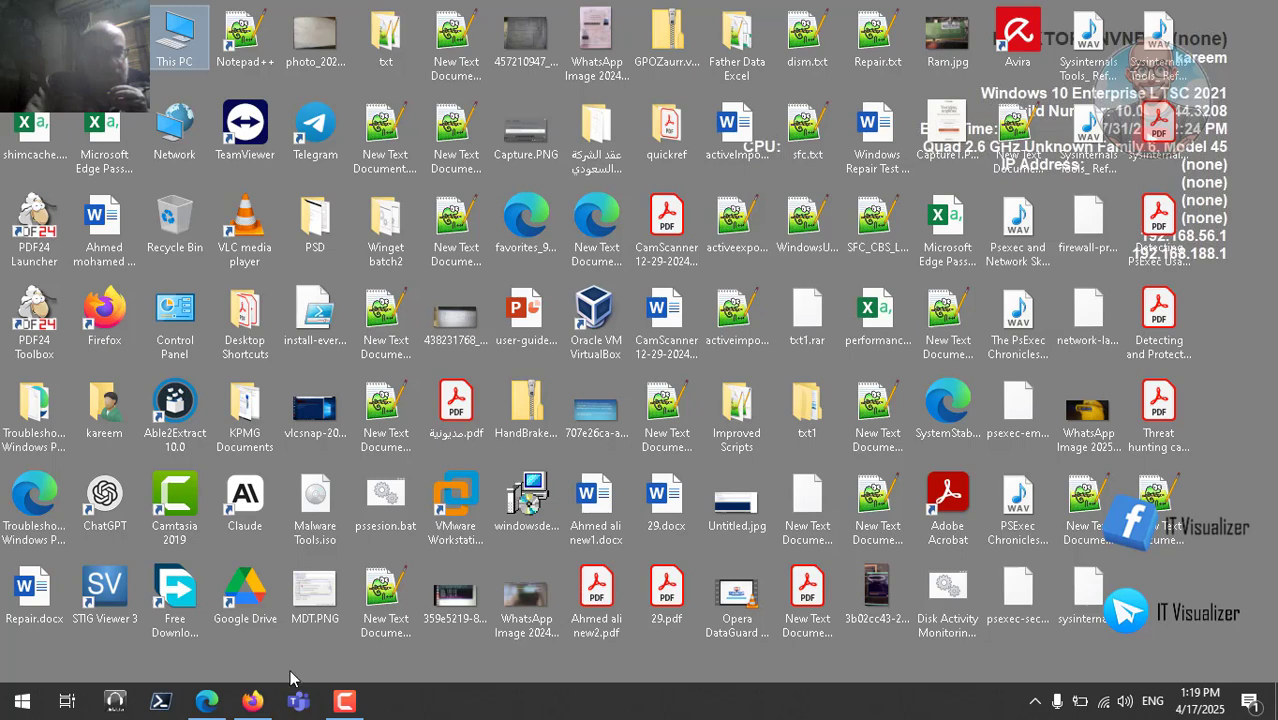
left_click(252, 701)
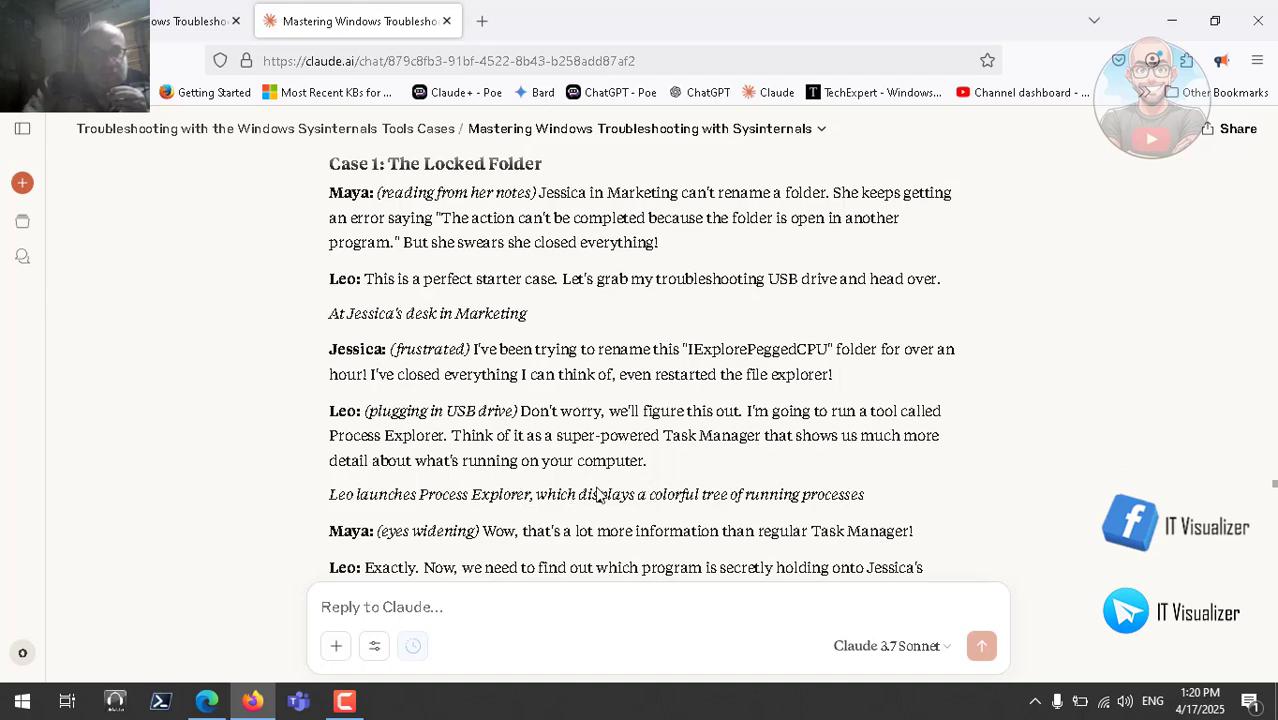
Read Case 1 up to the handle search in Process Explorer, and open the SysinternalsSuite folder on drive D in File Explorer
scroll(598, 494, "down", 3)
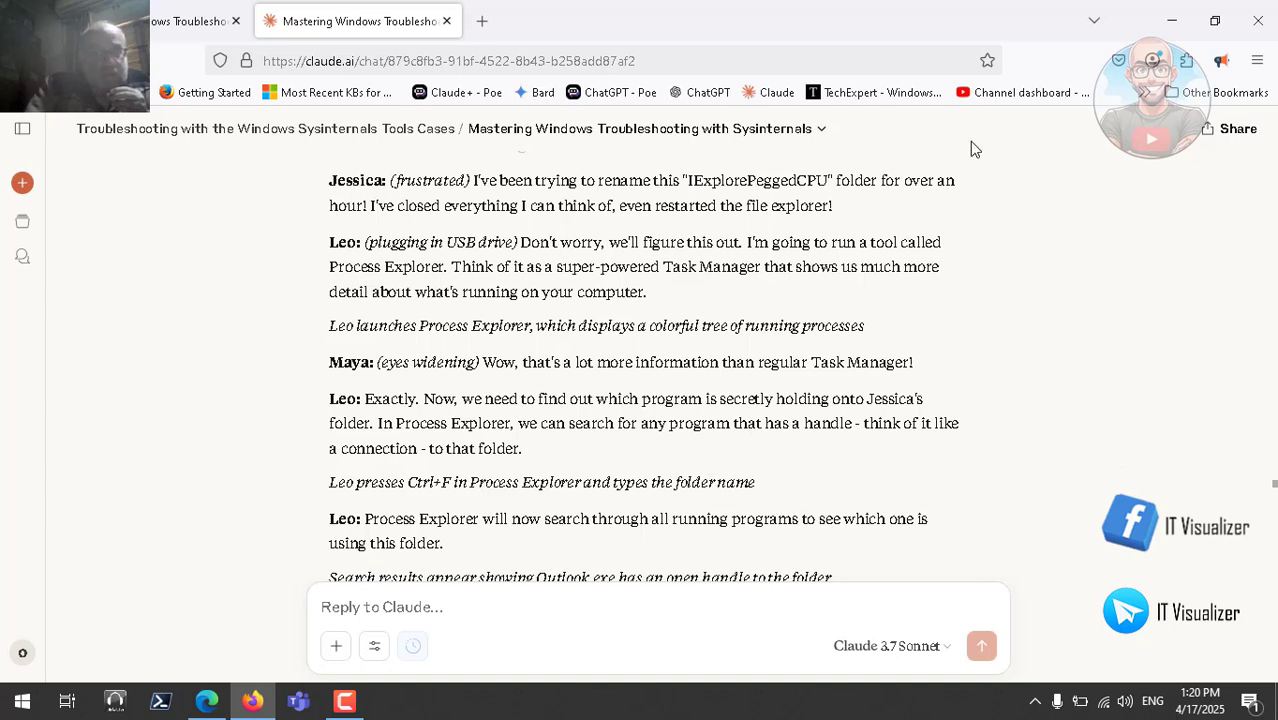
left_click(1163, 21)
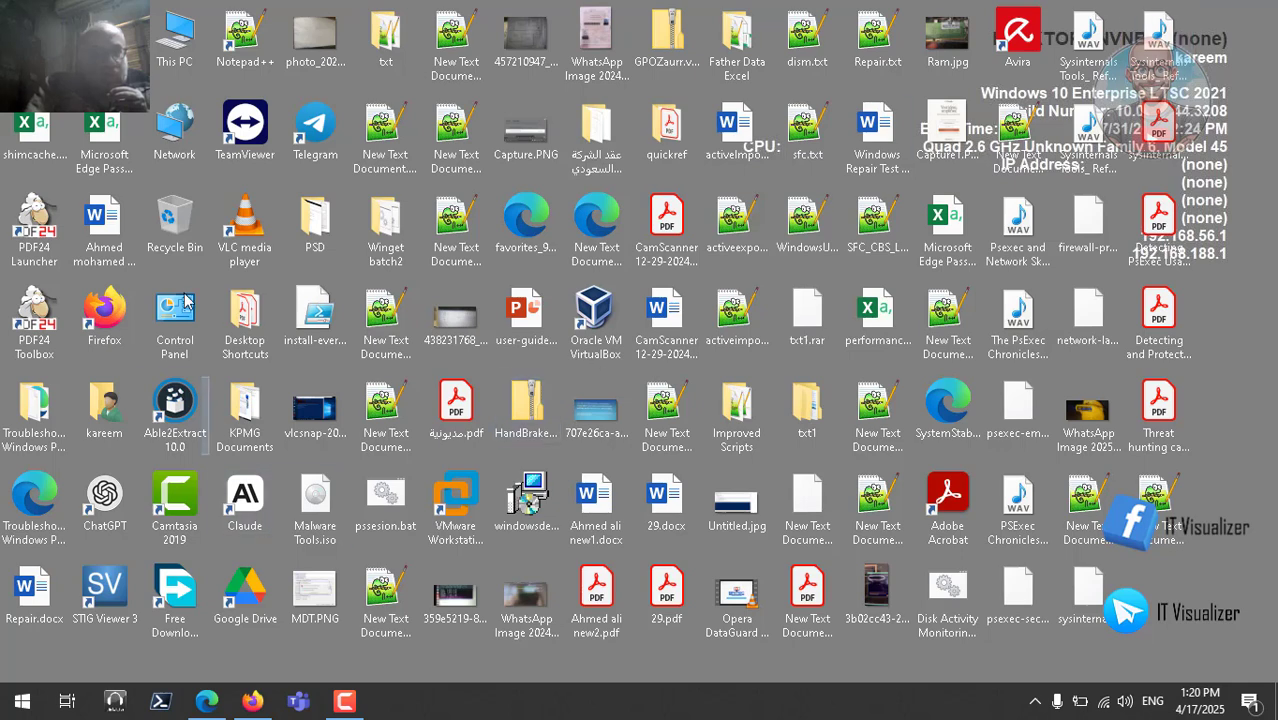
double_click(181, 46)
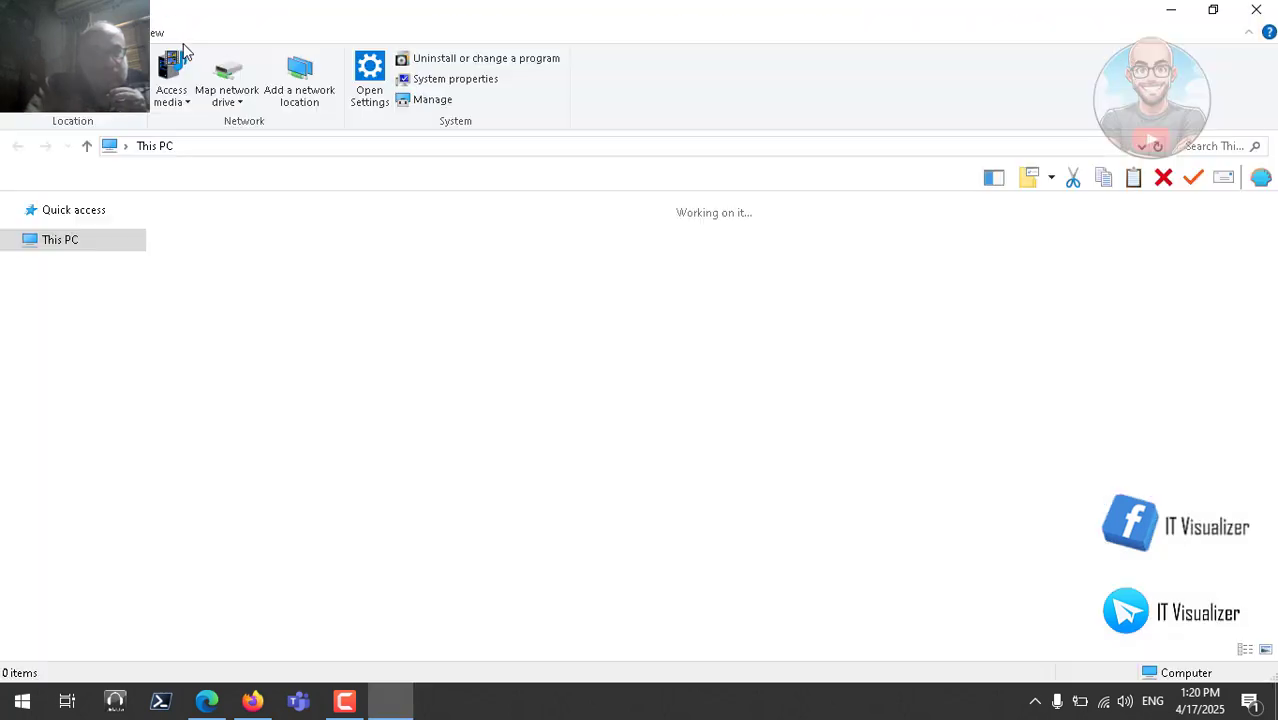
left_click(525, 394)
double_click(521, 394)
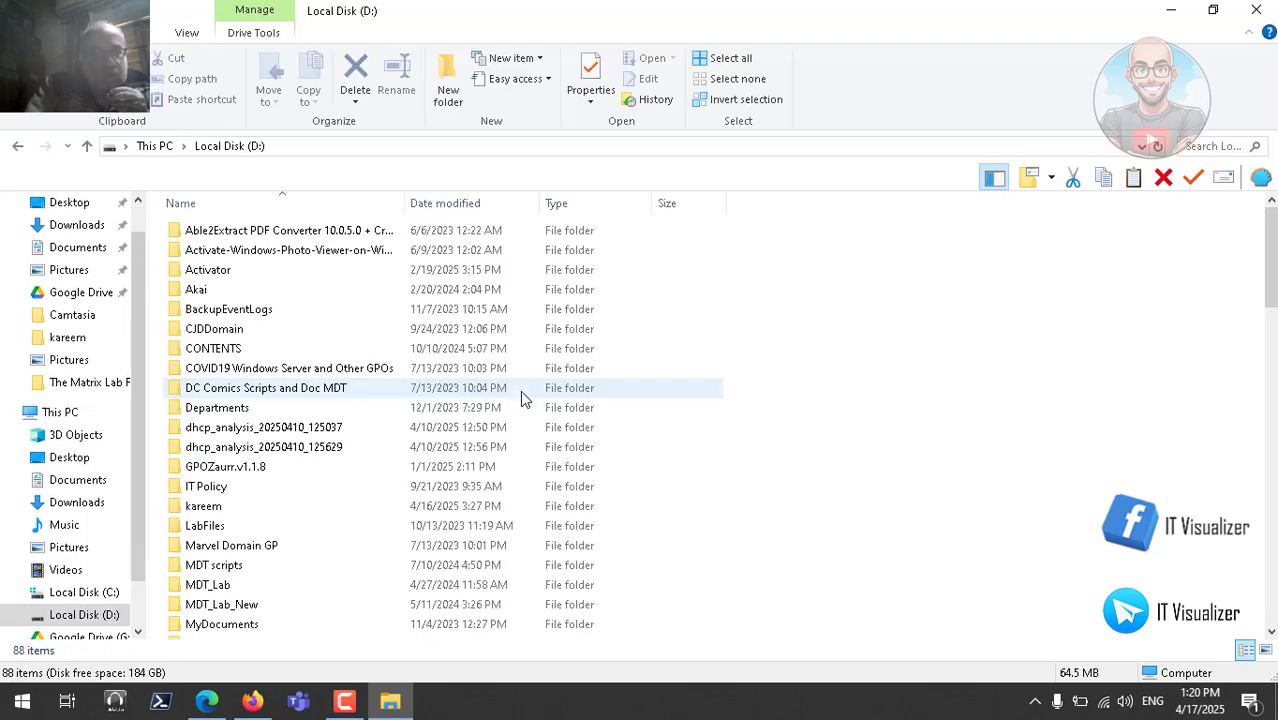
left_click(230, 466)
key("s")
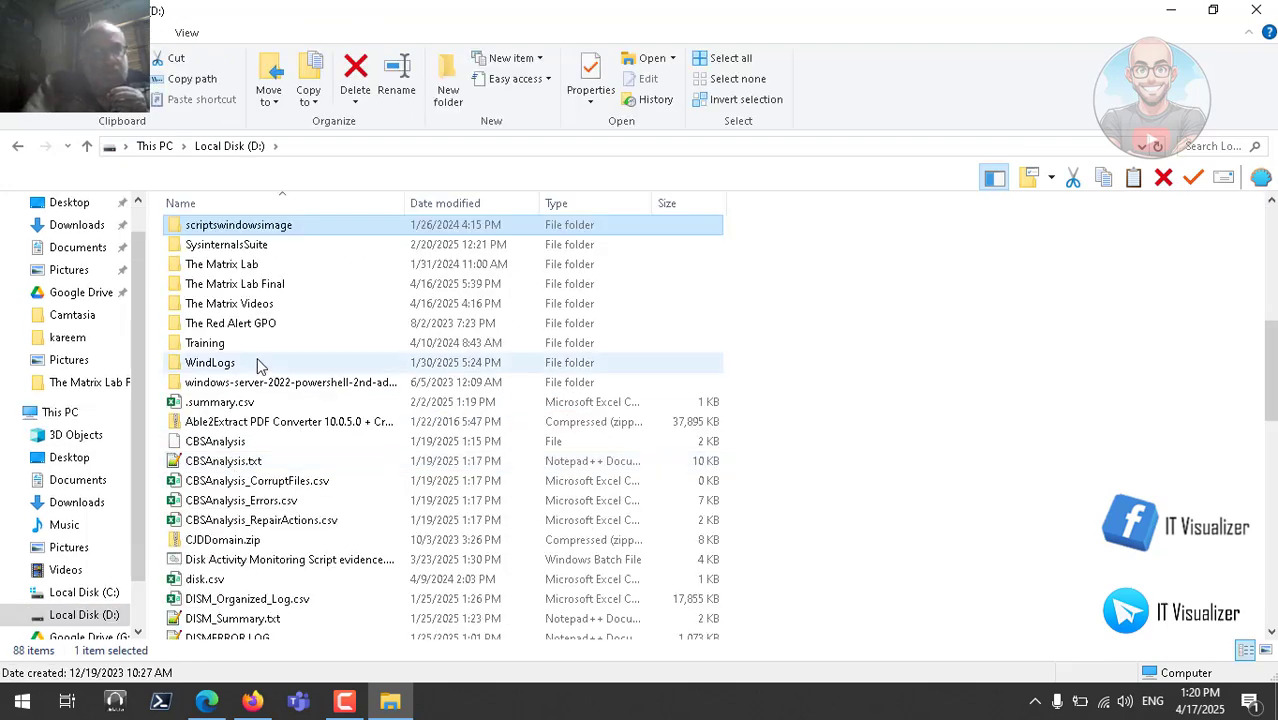
left_click(239, 252)
double_click(239, 252)
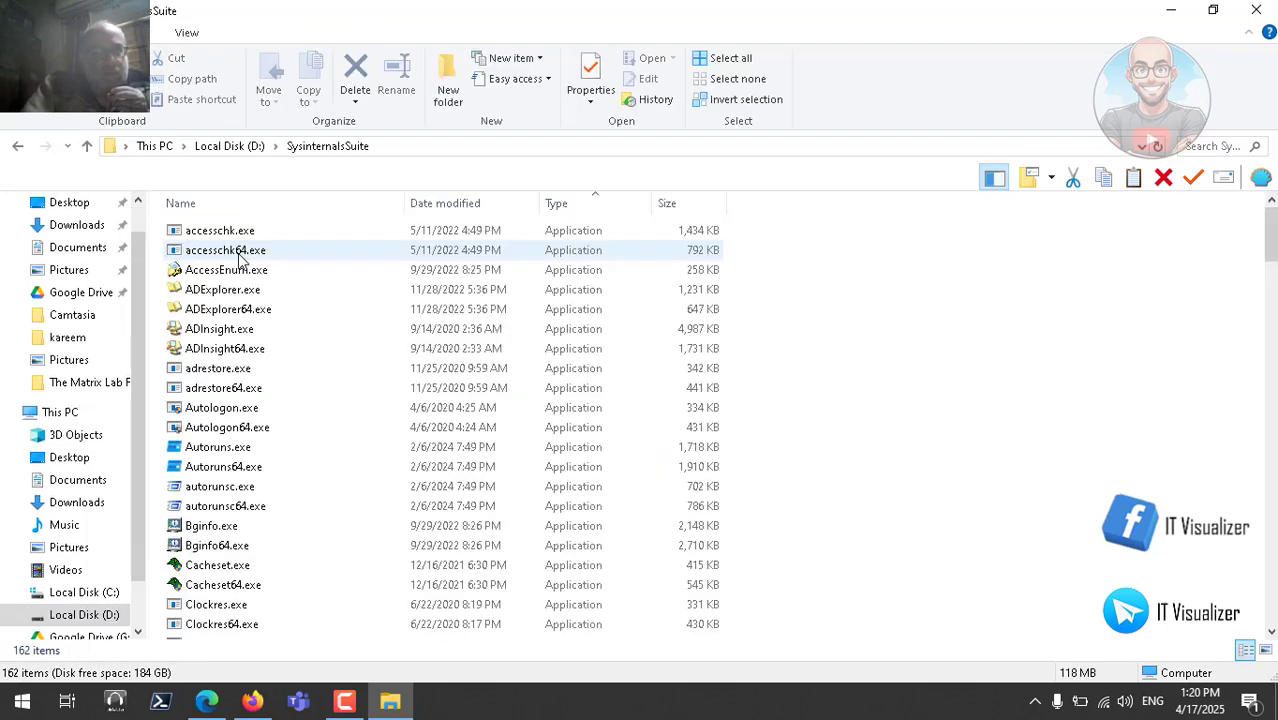
Run procexp64.exe from the SysinternalsSuite folder as administrator
left_click(228, 289)
key("p")
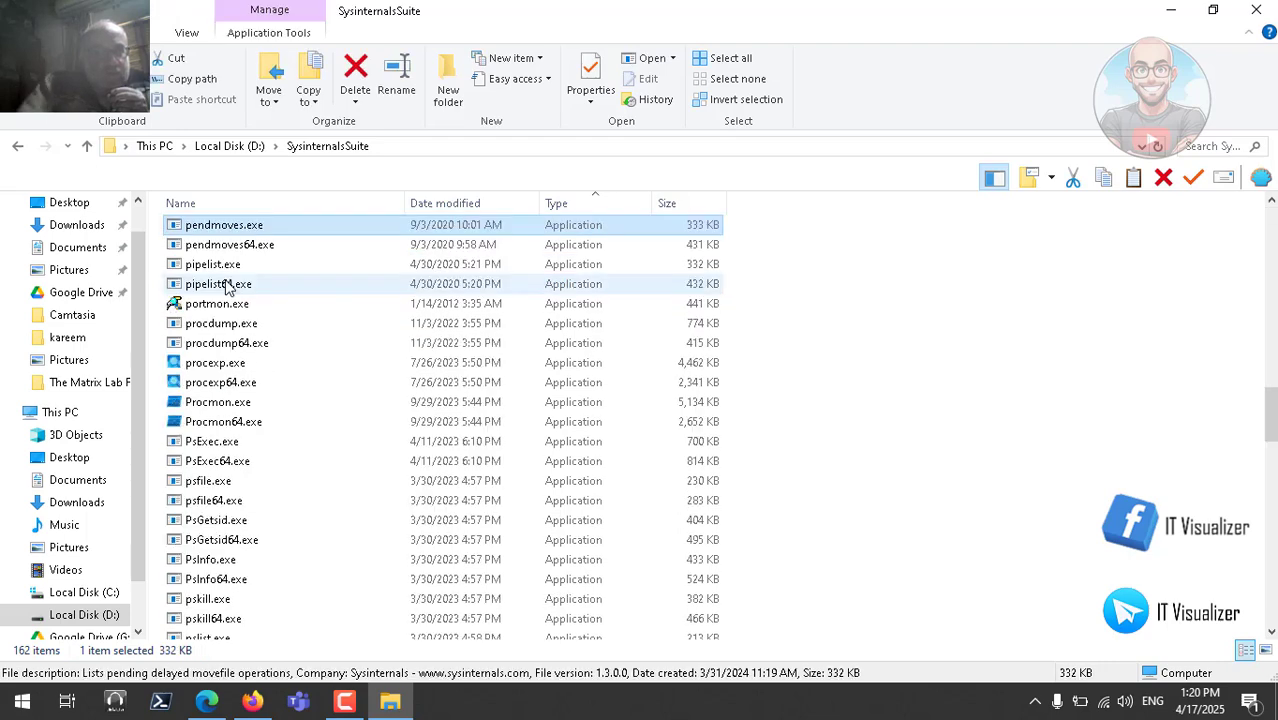
left_click(233, 427)
right_click(231, 425)
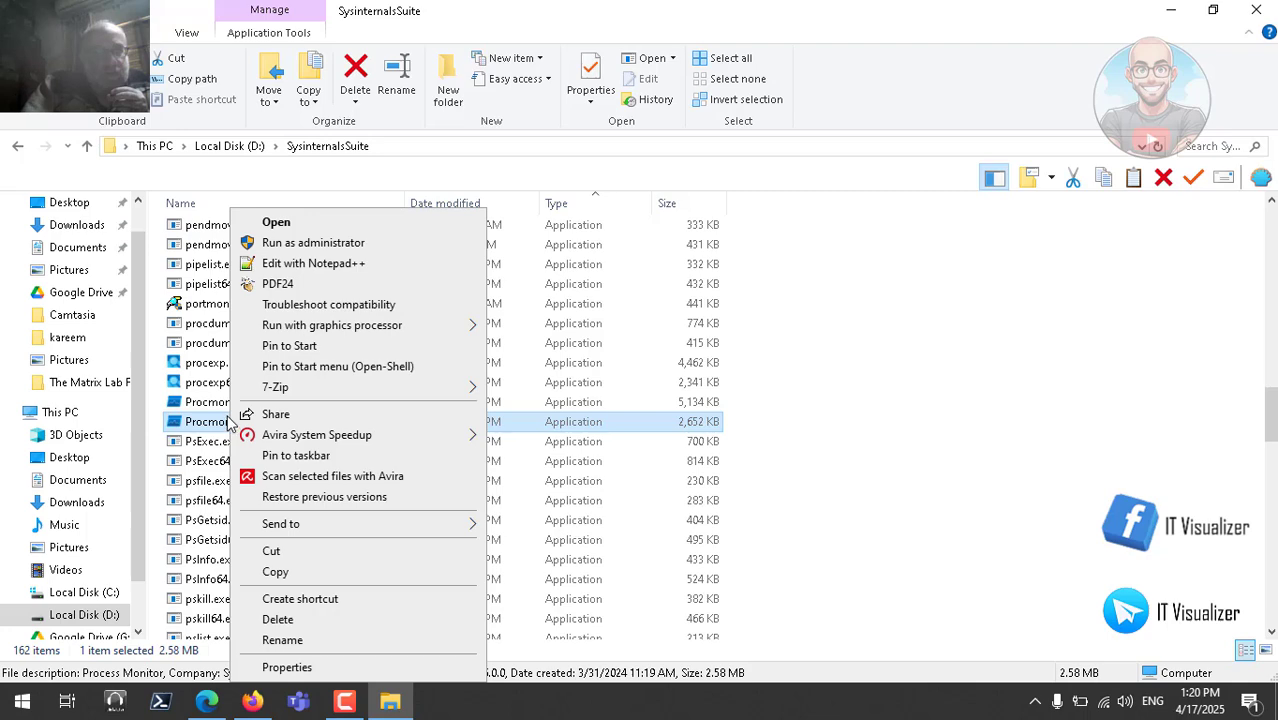
left_click(203, 387)
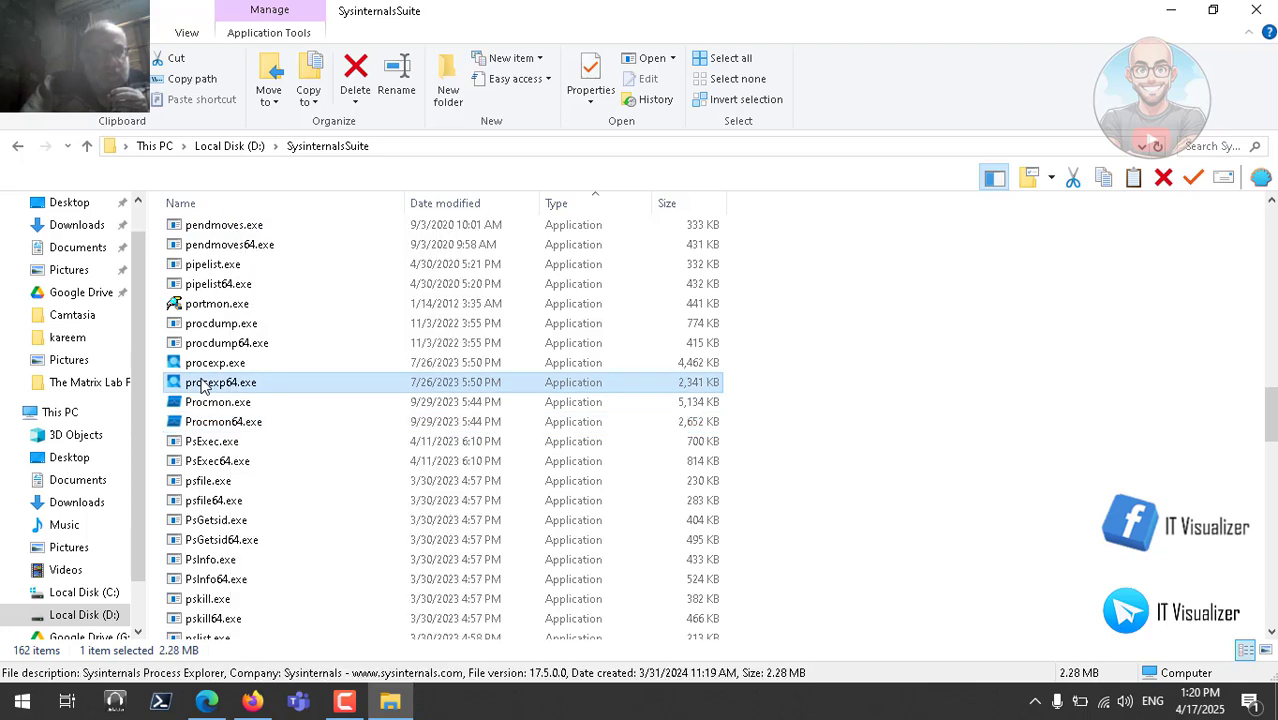
right_click(203, 387)
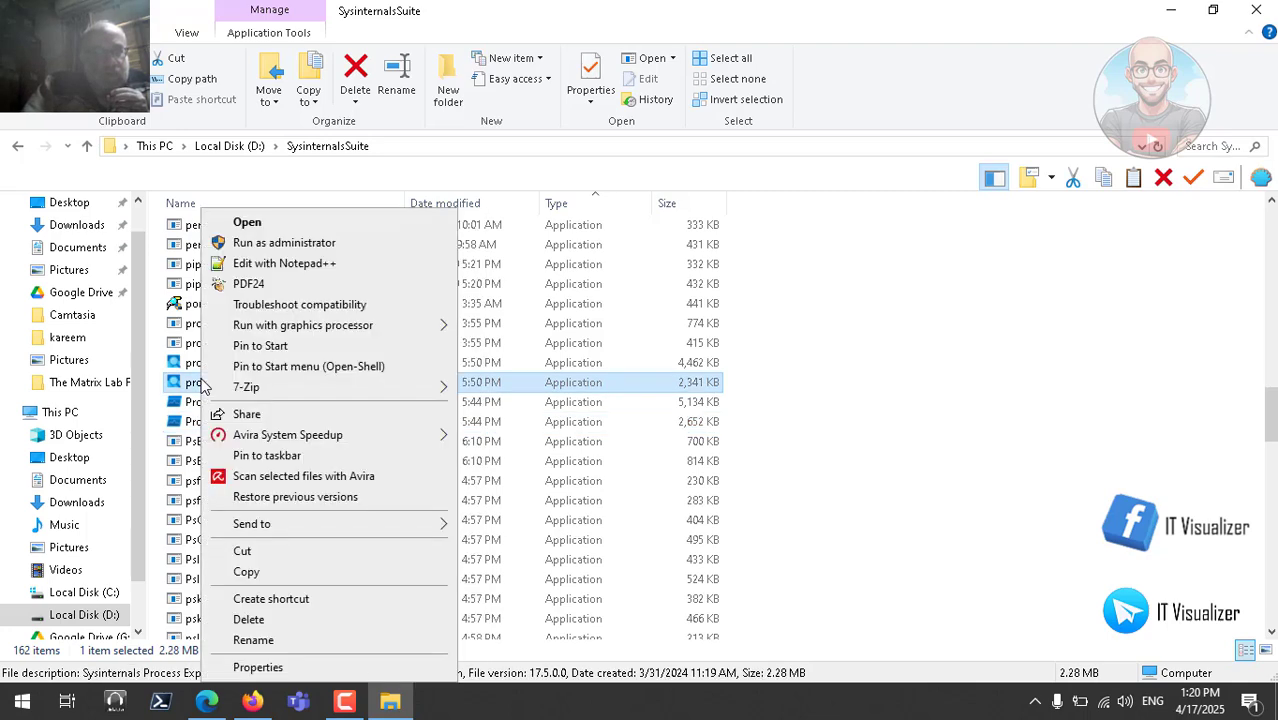
left_click(340, 245)
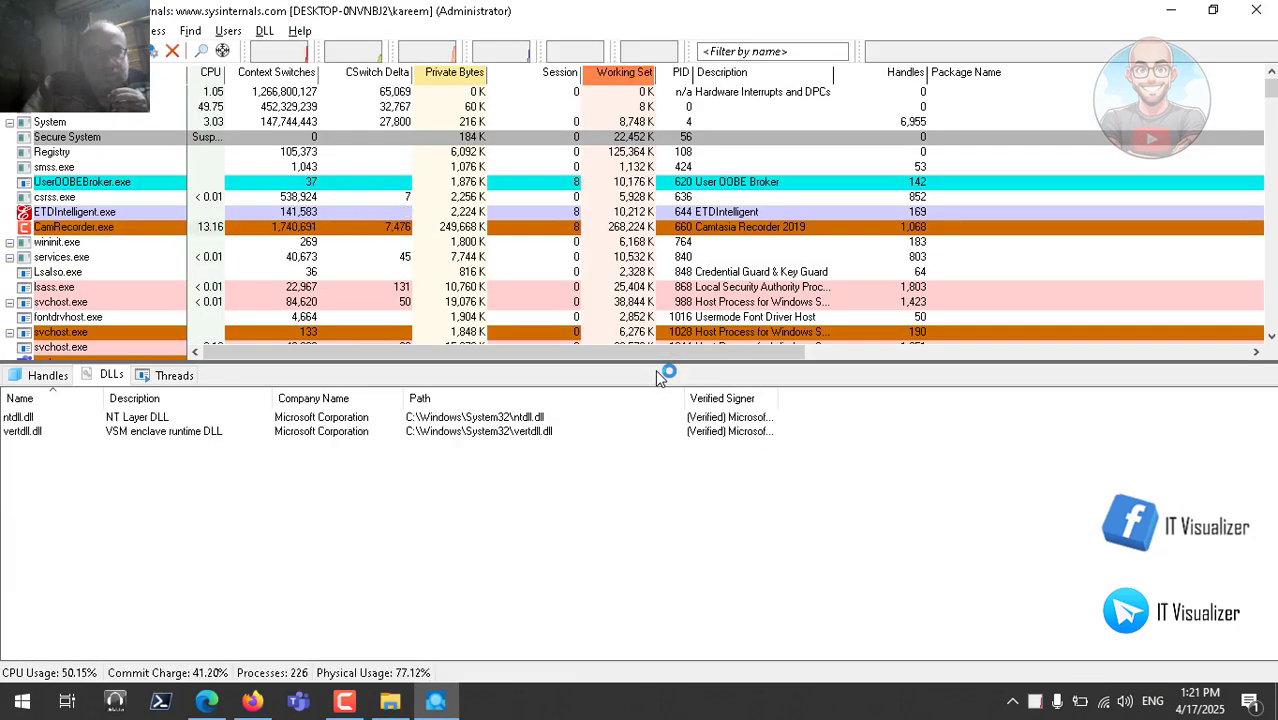
Return to File Explorer, open the Departments folder on drive D, and copy the folder name from its path
left_click(1171, 10)
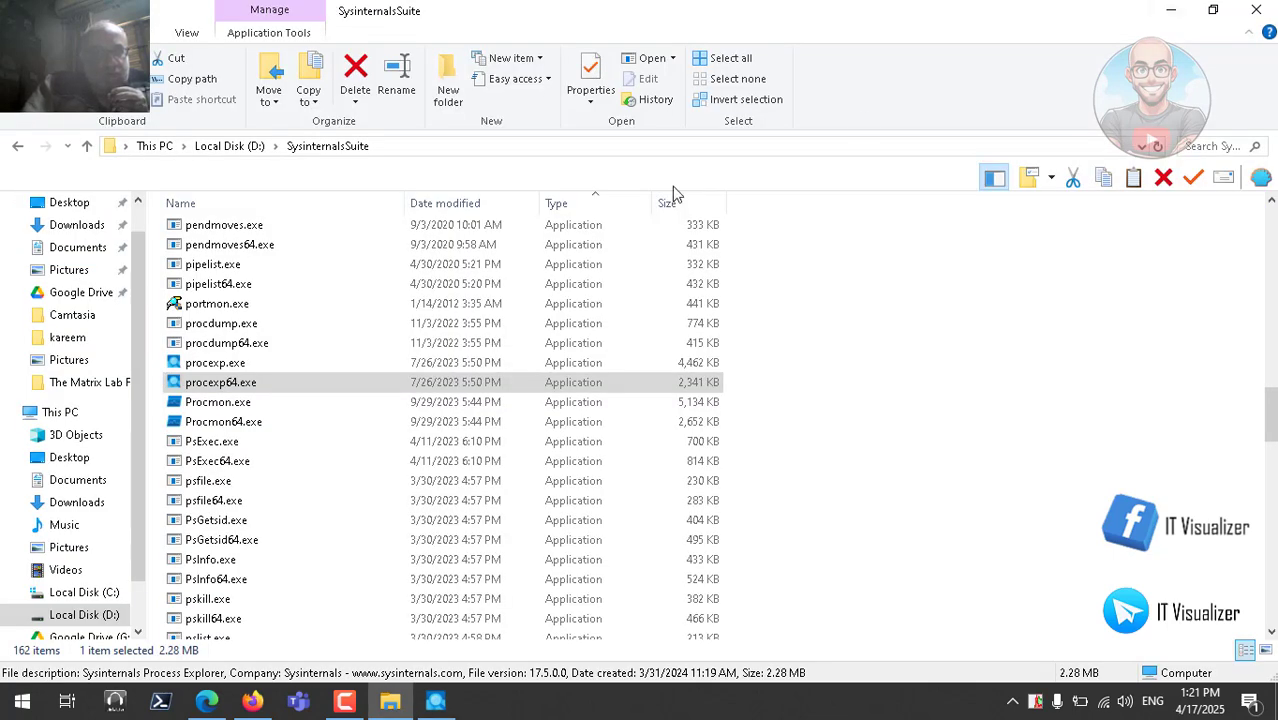
left_click(87, 146)
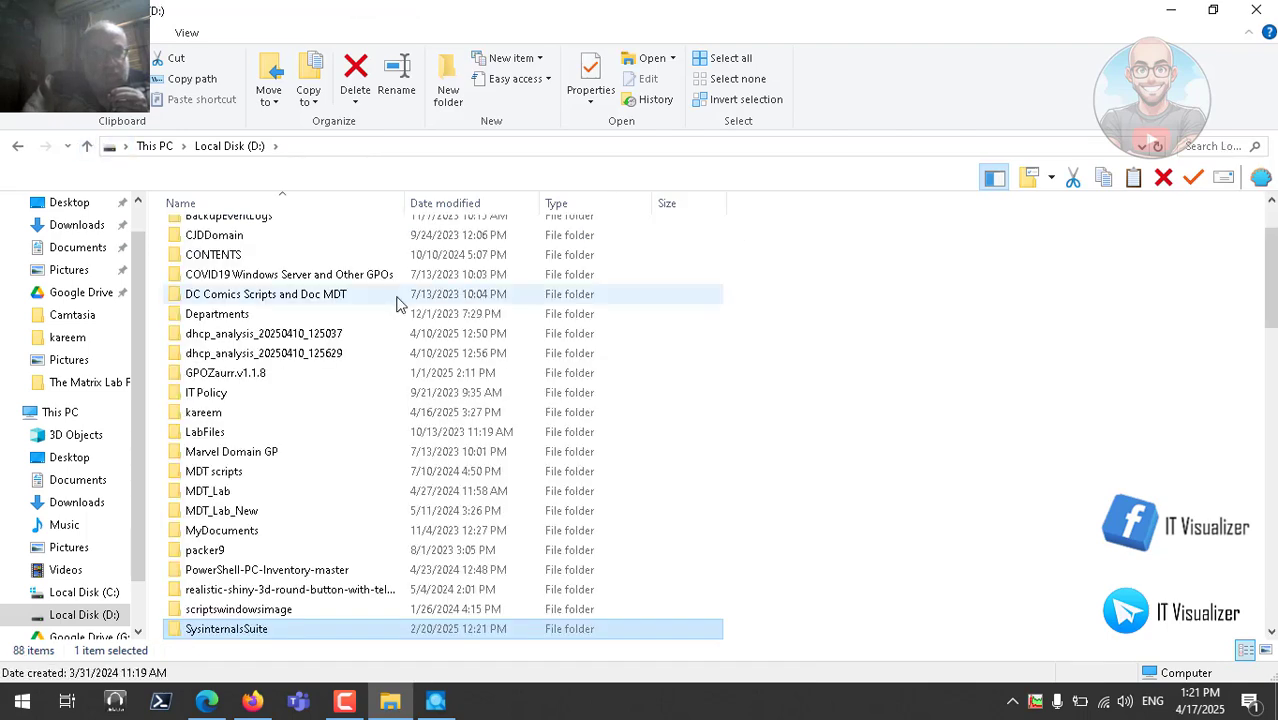
double_click(237, 316)
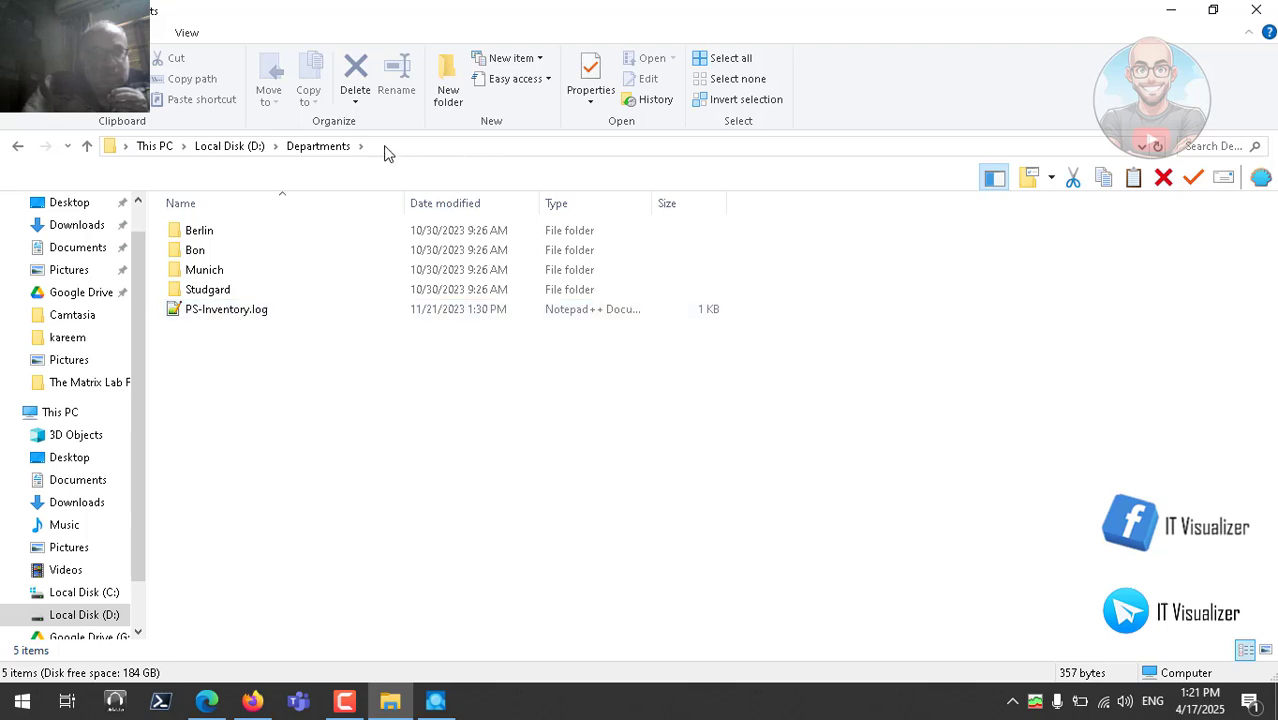
left_click(388, 150)
left_click_drag(204, 147, 139, 147)
right_click(139, 147)
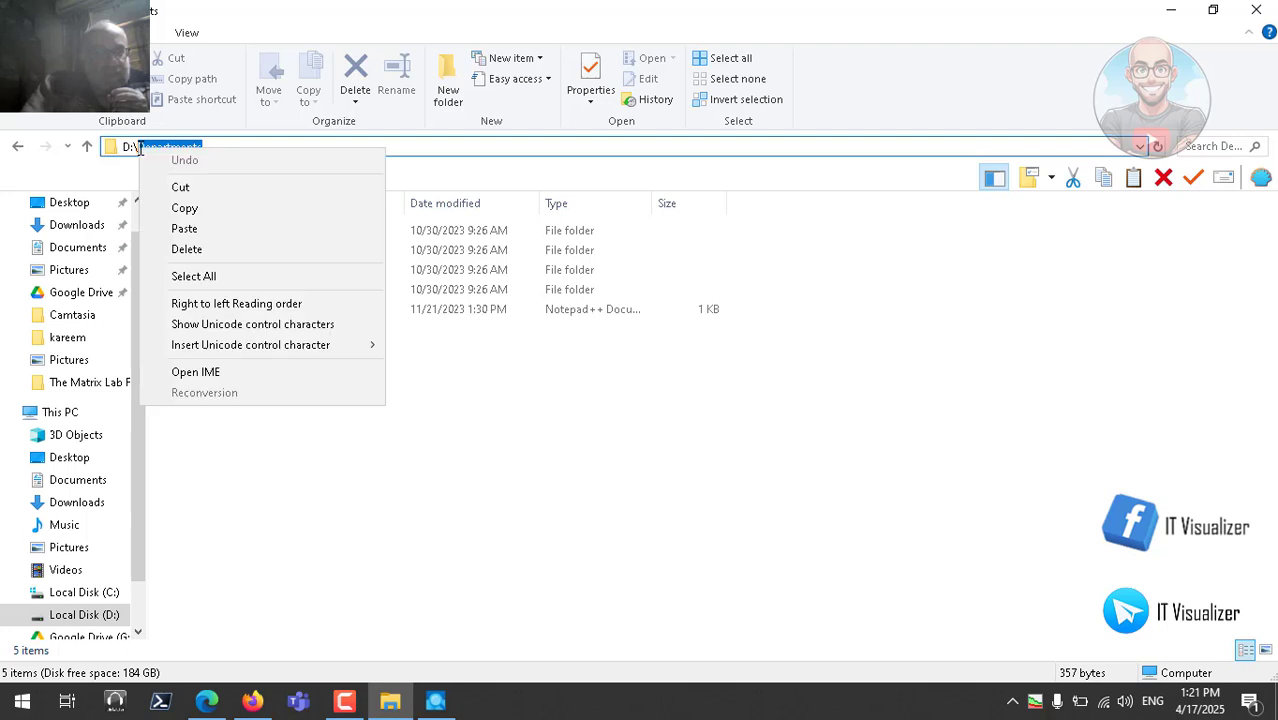
left_click(206, 208)
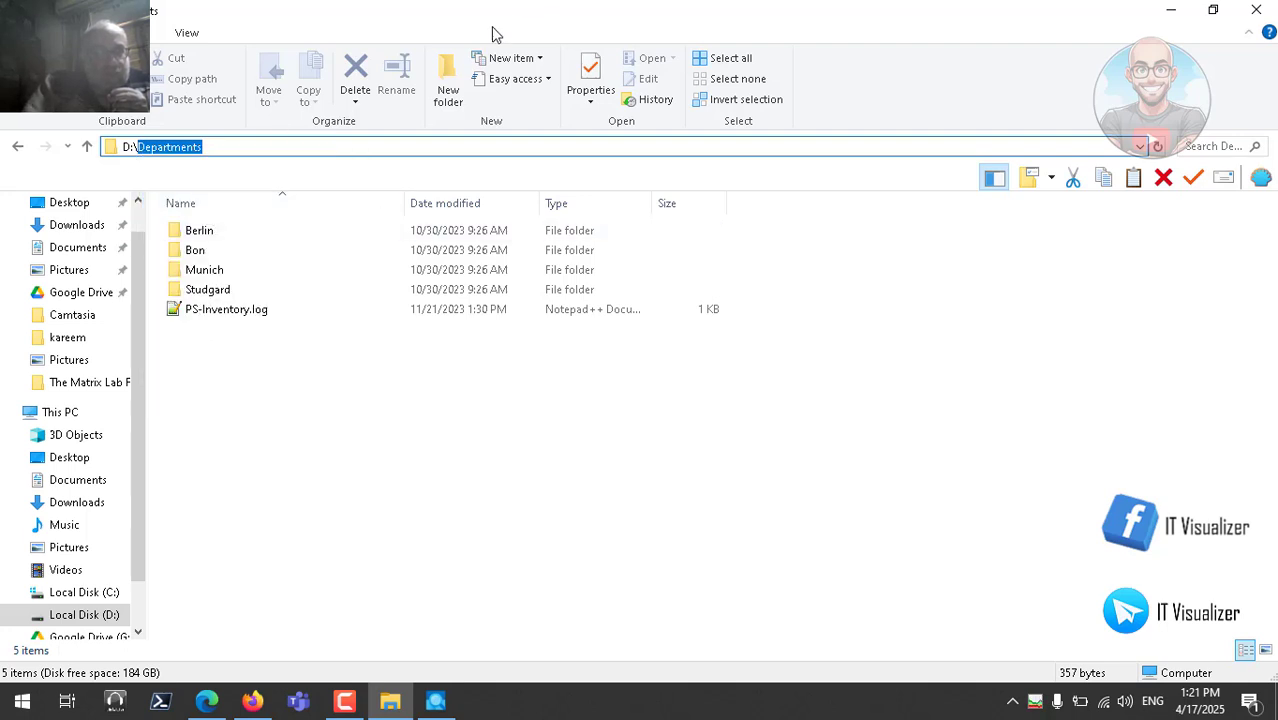
Switch to Process Explorer and filter the process list by "Departments"
left_click(436, 699)
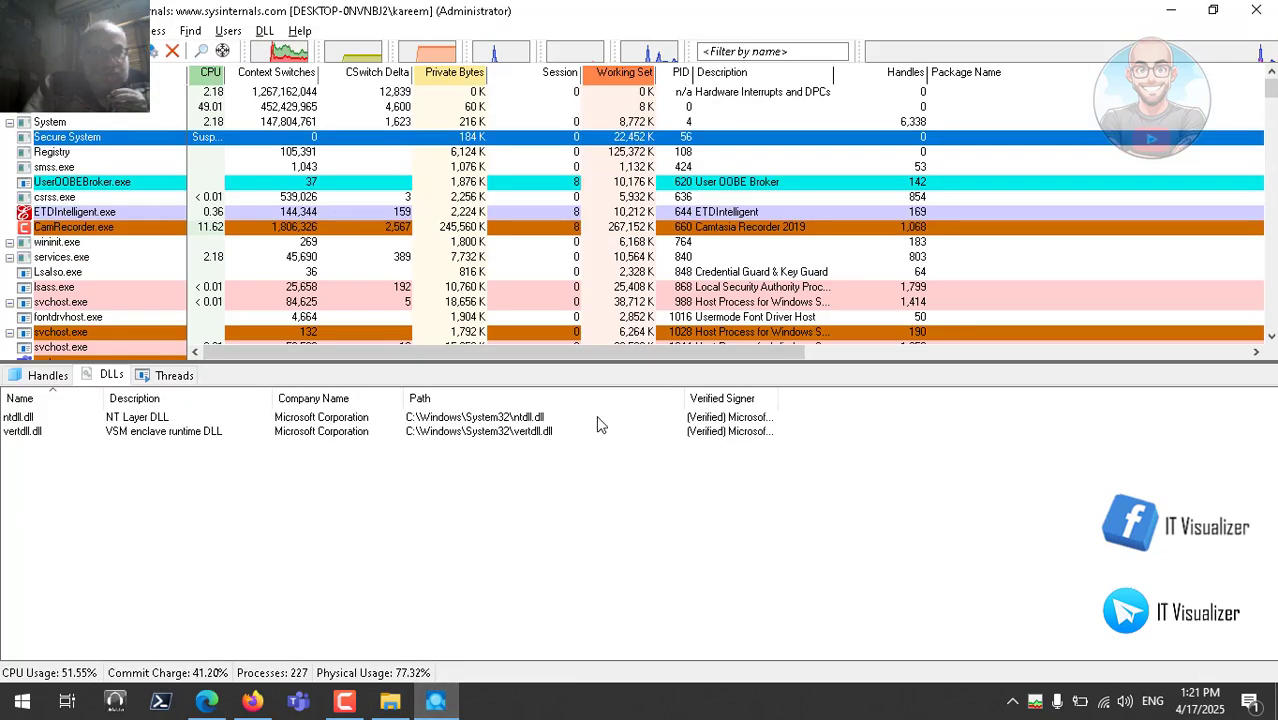
left_click(805, 52)
type("Departments")
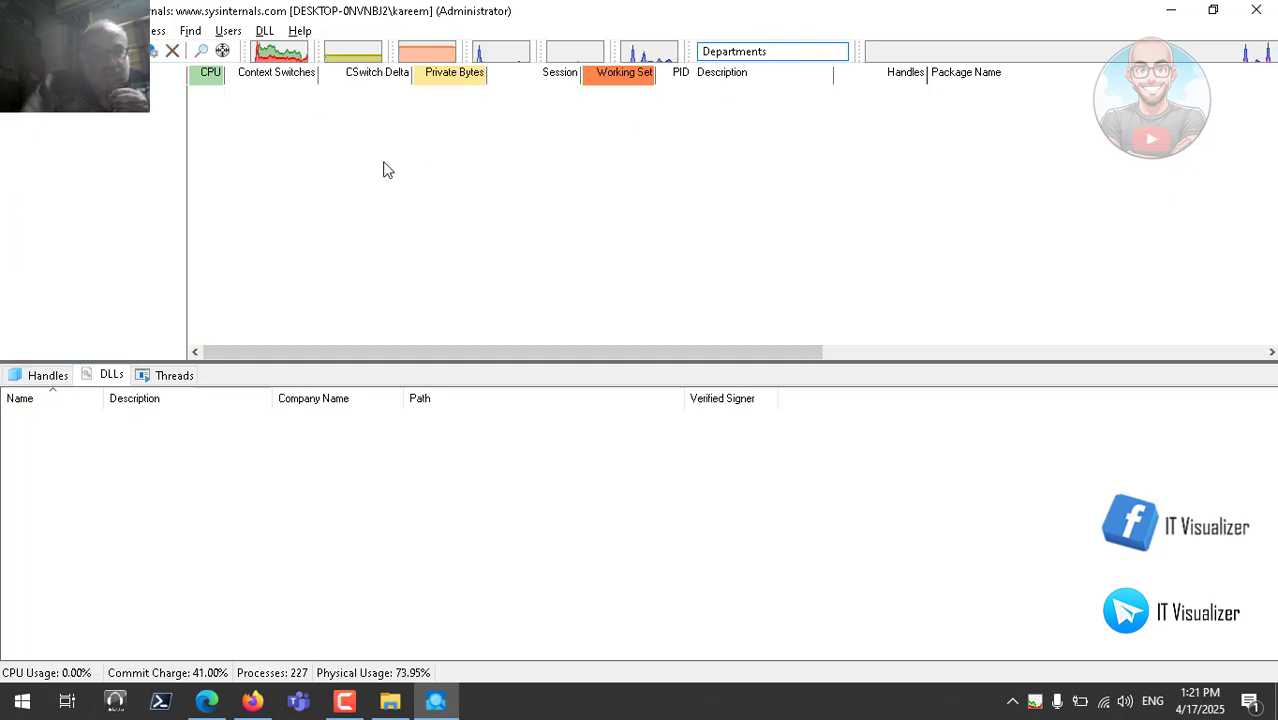
Recheck the Case 1 search instruction in Firefox, and look over the available Find commands in Process Explorer
left_click(252, 700)
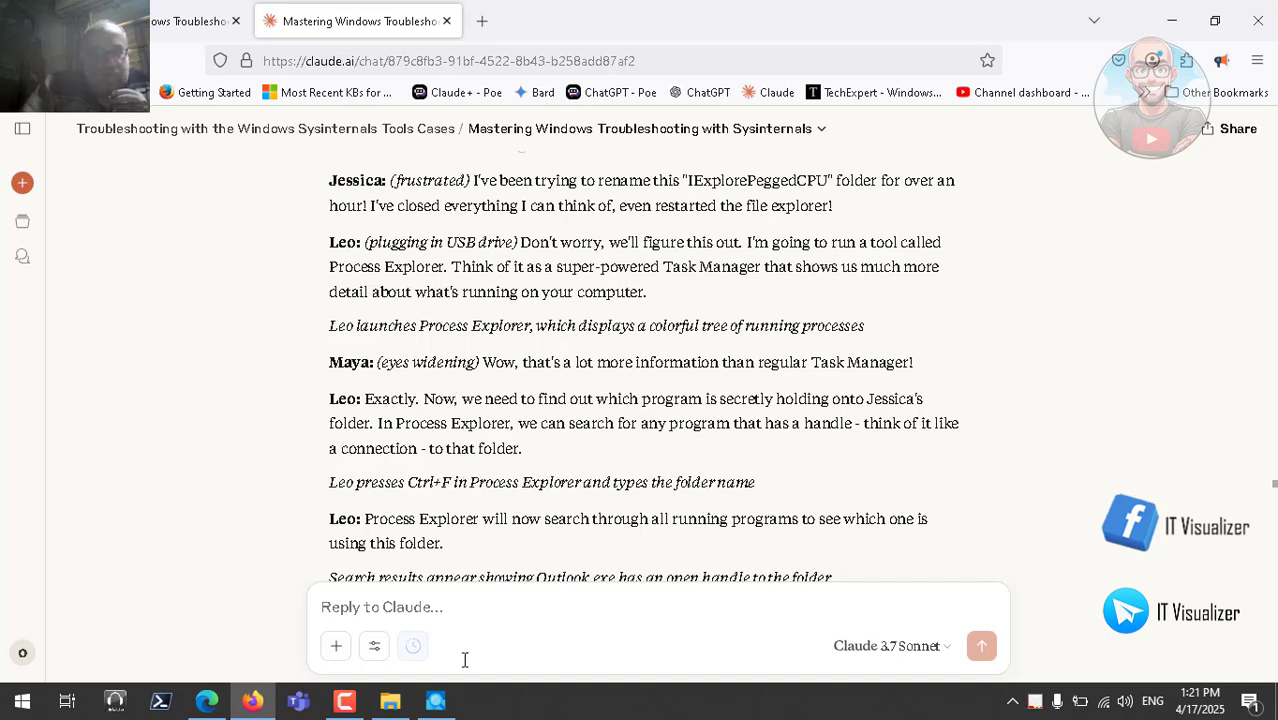
left_click(435, 700)
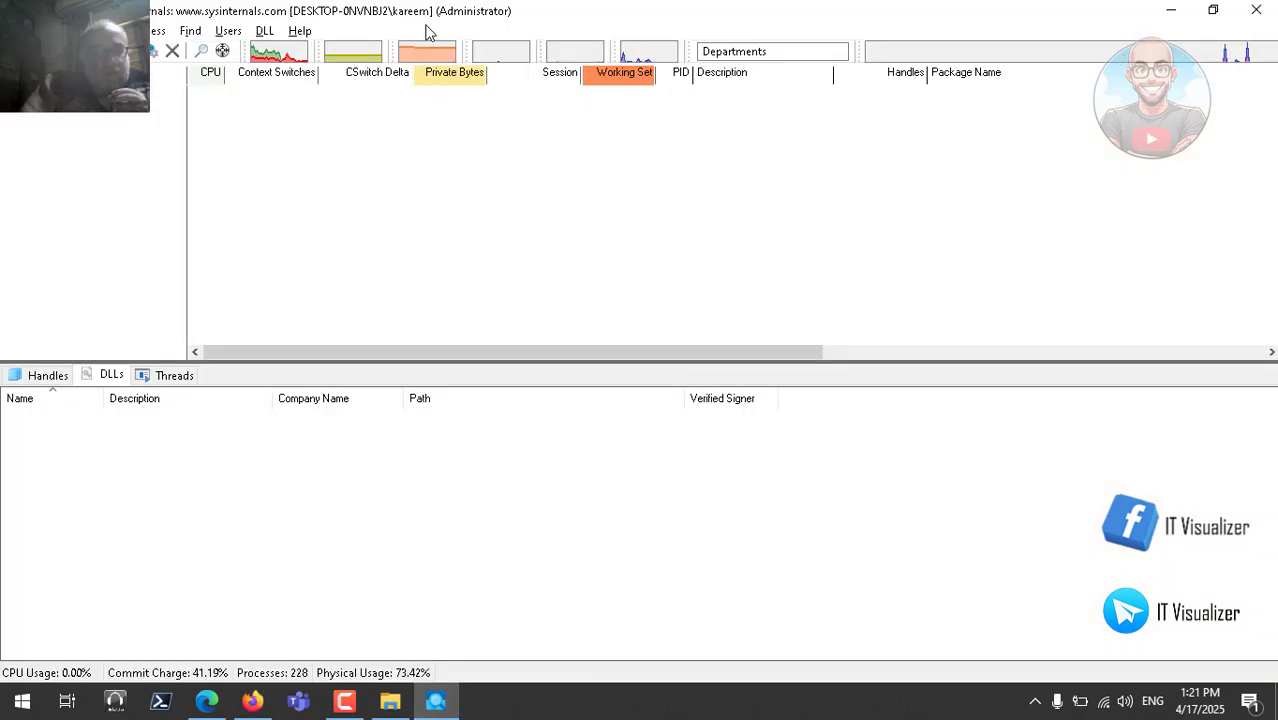
left_click(53, 31)
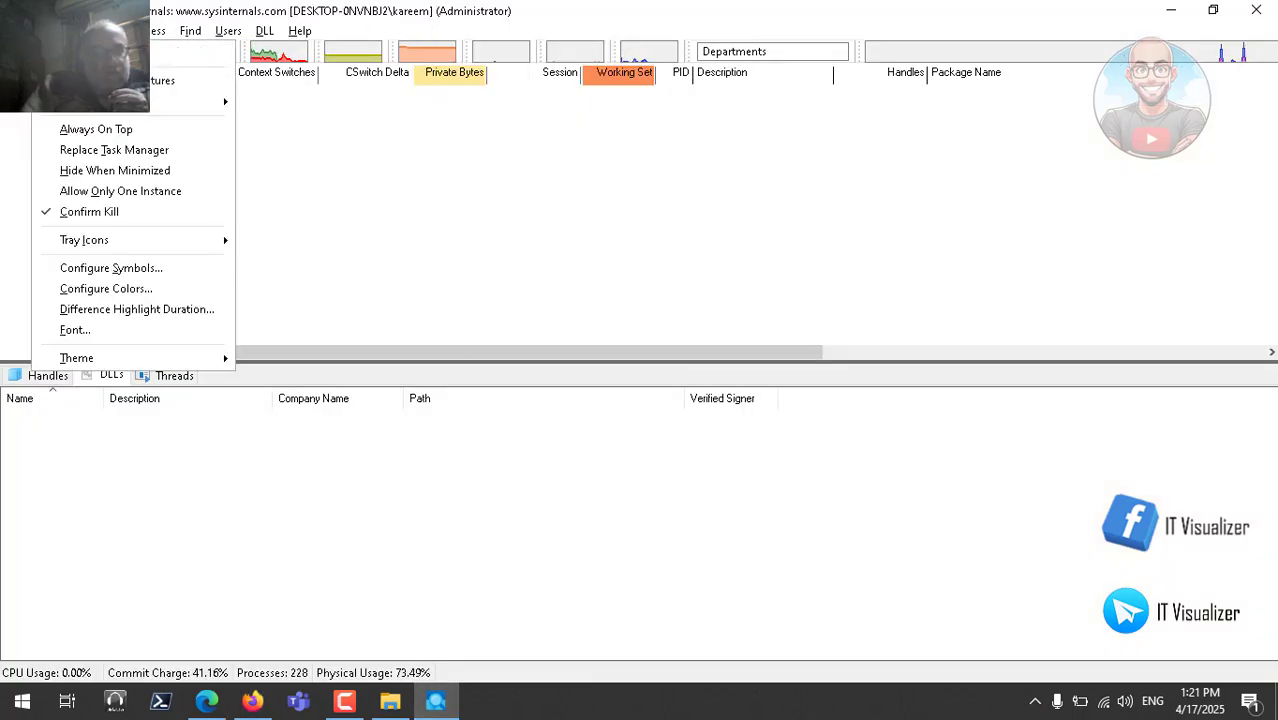
mouse_move(105, 31)
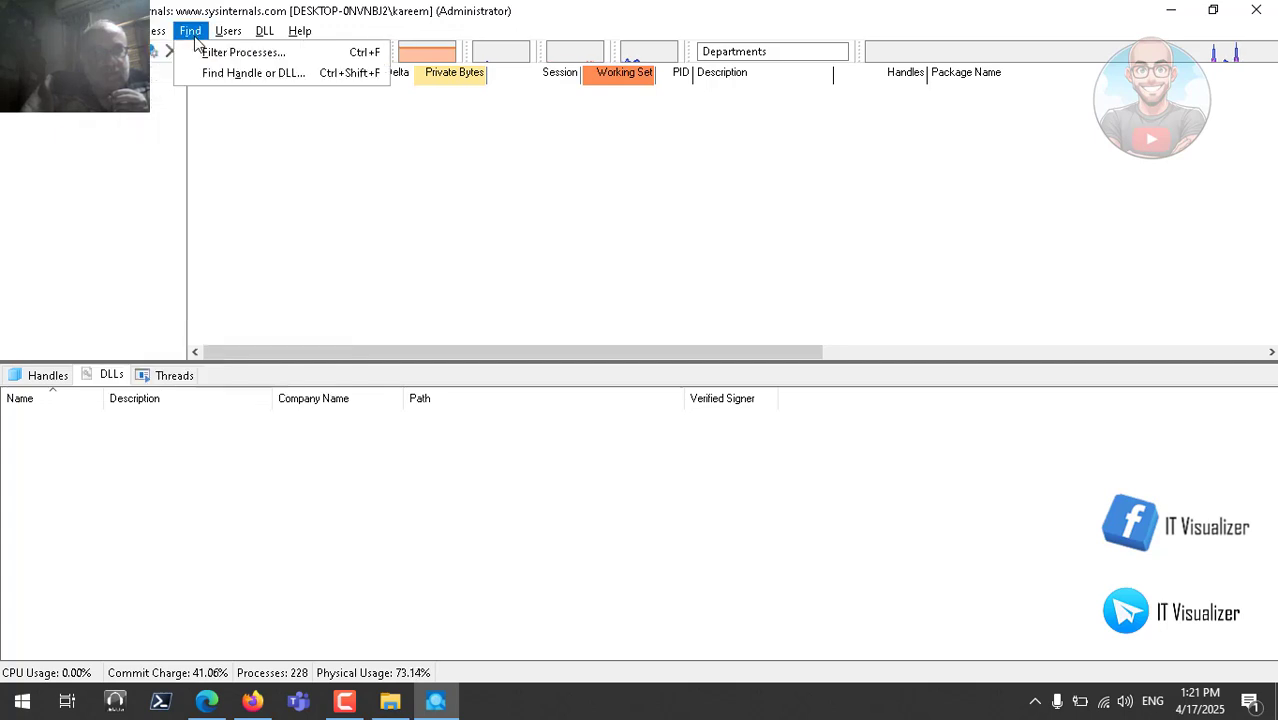
mouse_move(228, 31)
Clear the "Departments" text from the process name filter
left_click(777, 52)
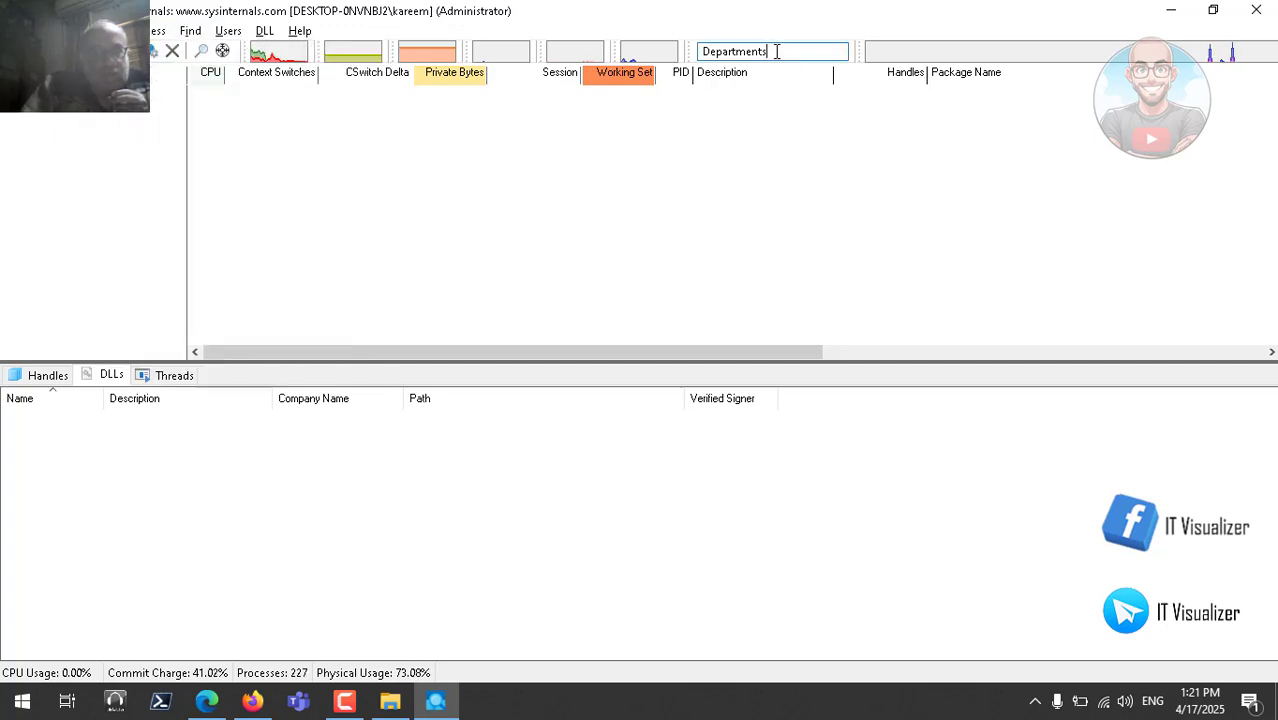
key("BackSpace")
key("BackSpace")
key("BackSpace")
key("BackSpace")
key("BackSpace")
key("BackSpace")
key("BackSpace")
key("BackSpace")
key("BackSpace")
key("BackSpace")
key("BackSpace")
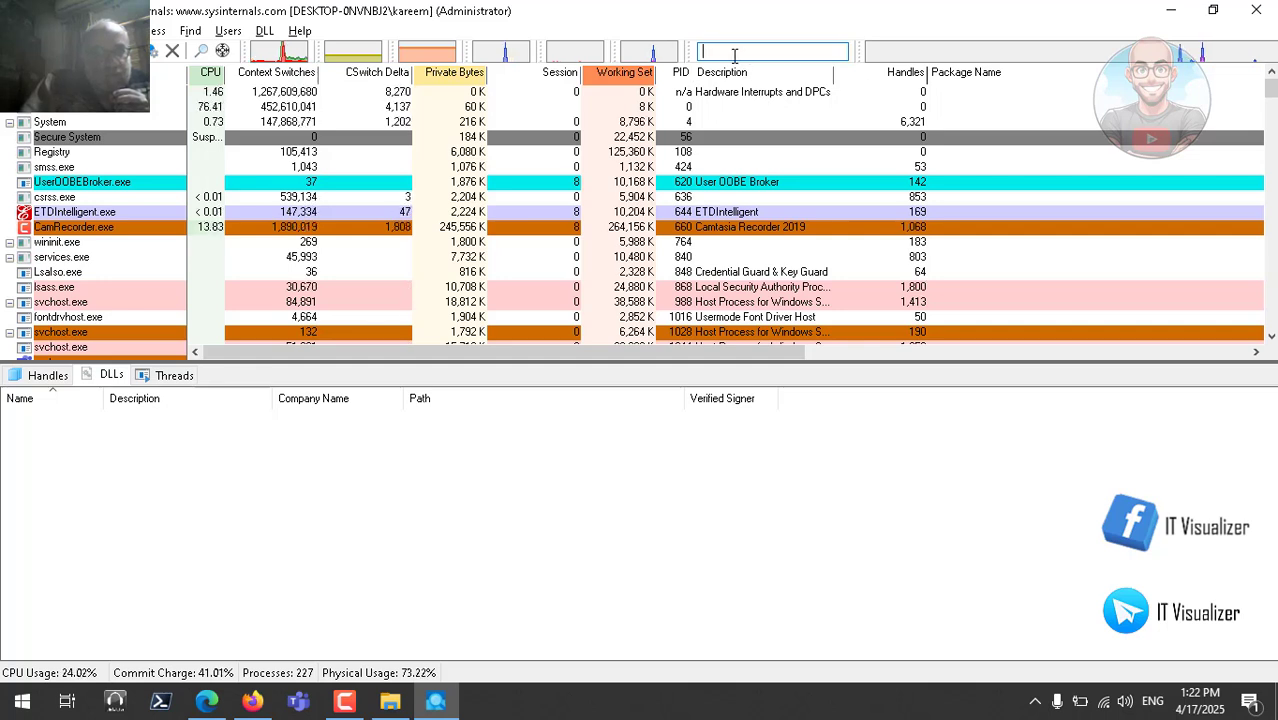
Try filtering the process list by "dep", and clear the filter again
type("d")
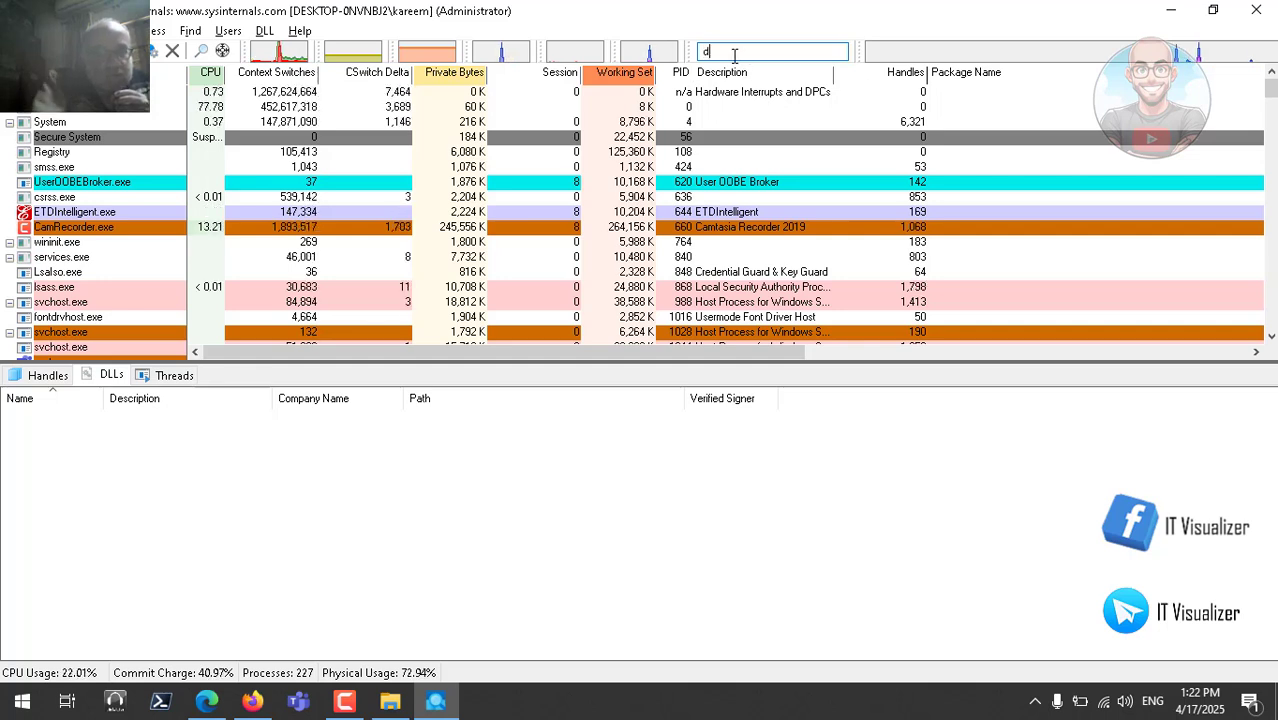
type("ep")
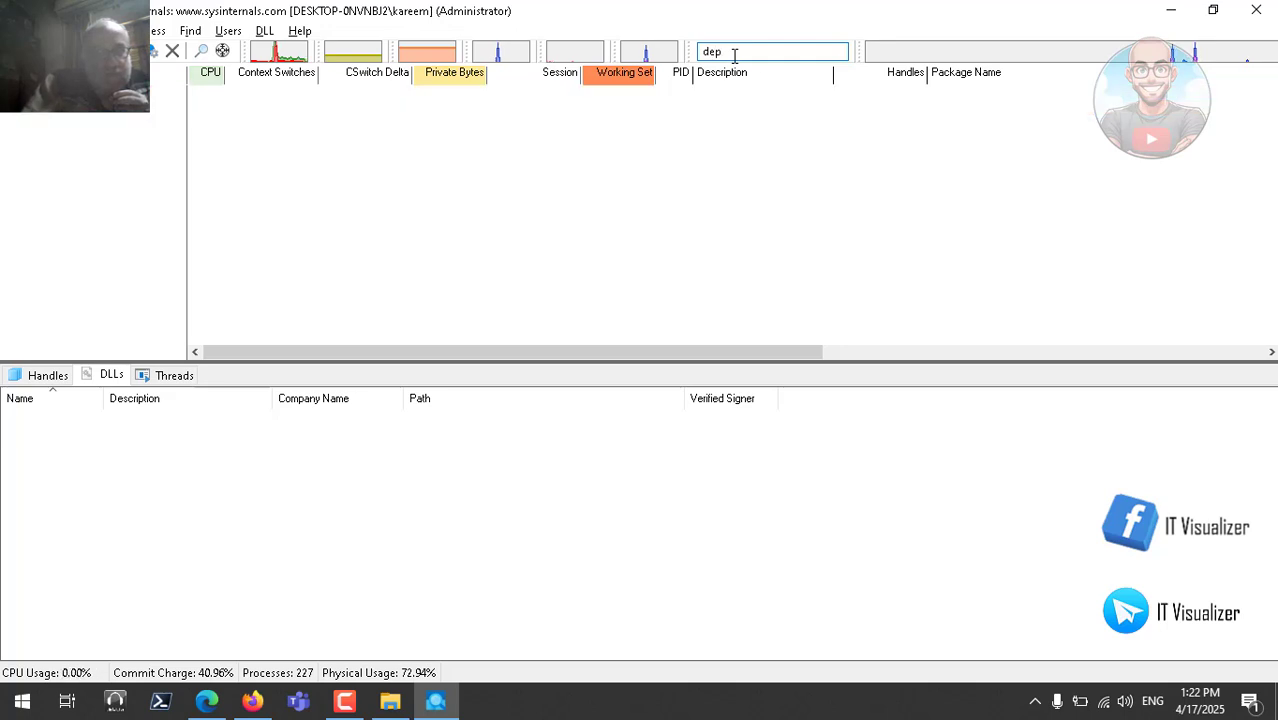
key("BackSpace")
key("BackSpace")
key("BackSpace")
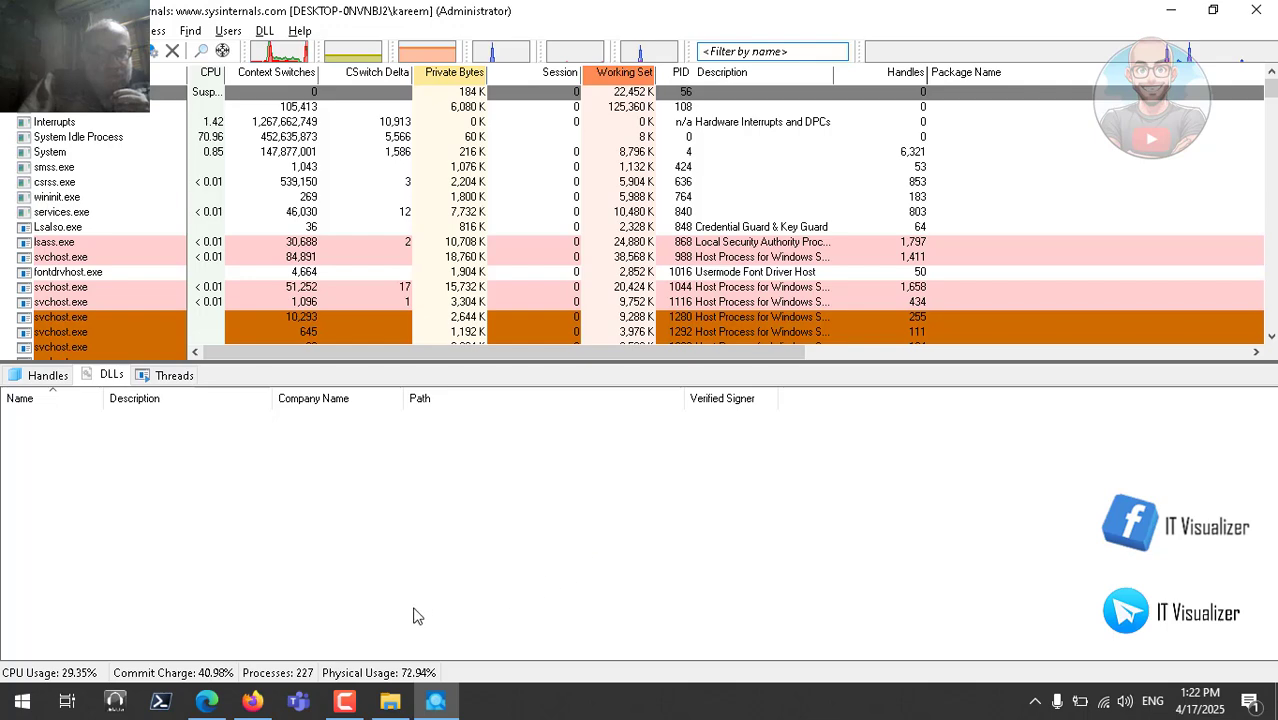
Read the Case 1 passage on Outlook's open folder handle in Firefox, and return to Process Explorer
left_click(263, 706)
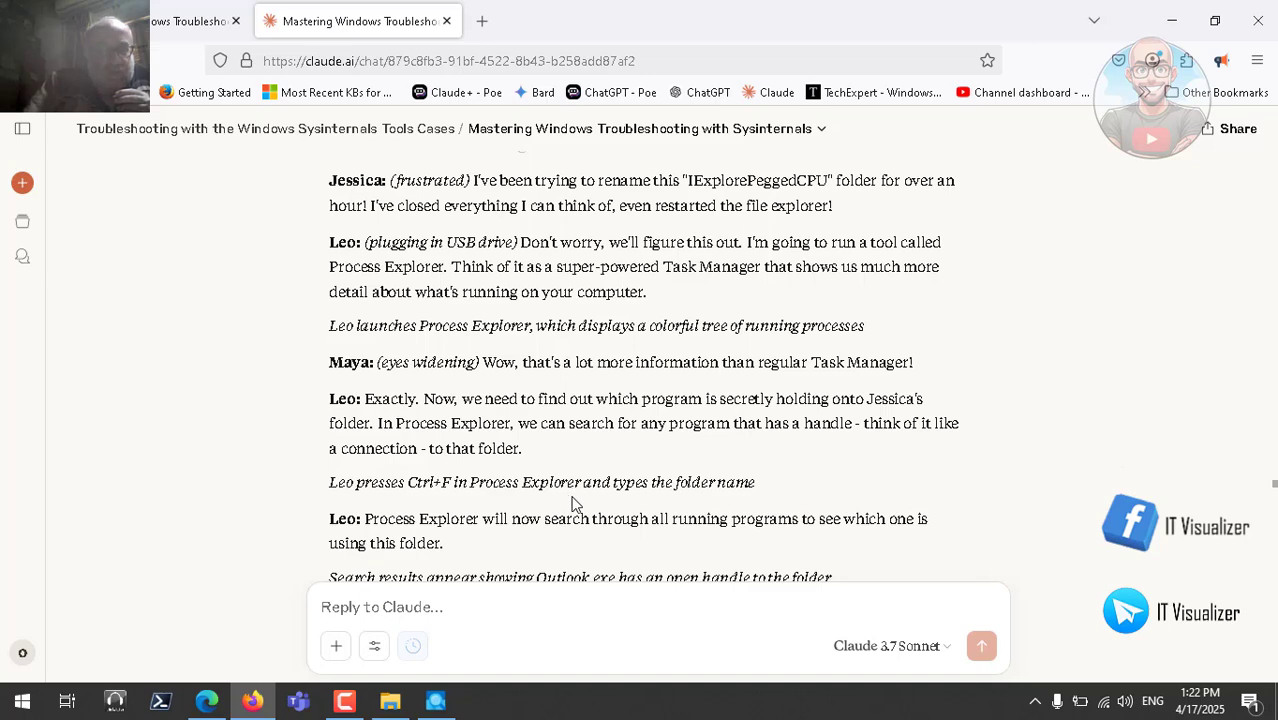
scroll(575, 503, "down", 2)
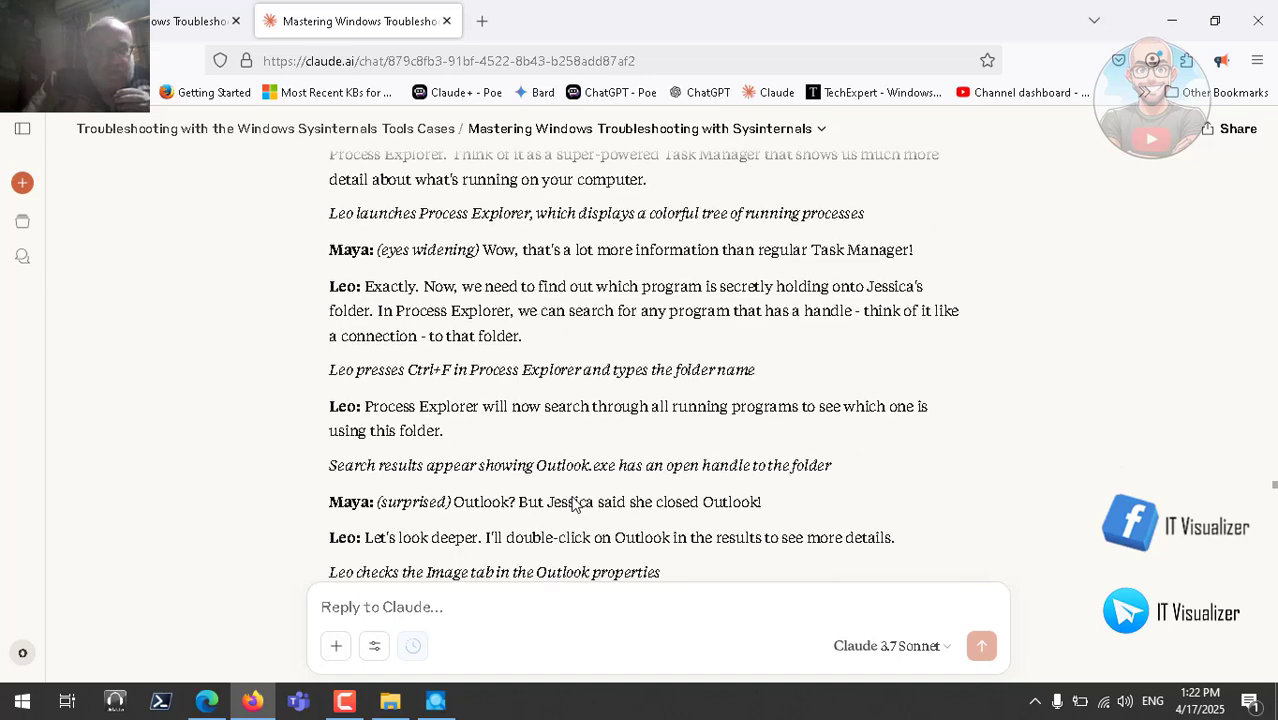
left_click(437, 702)
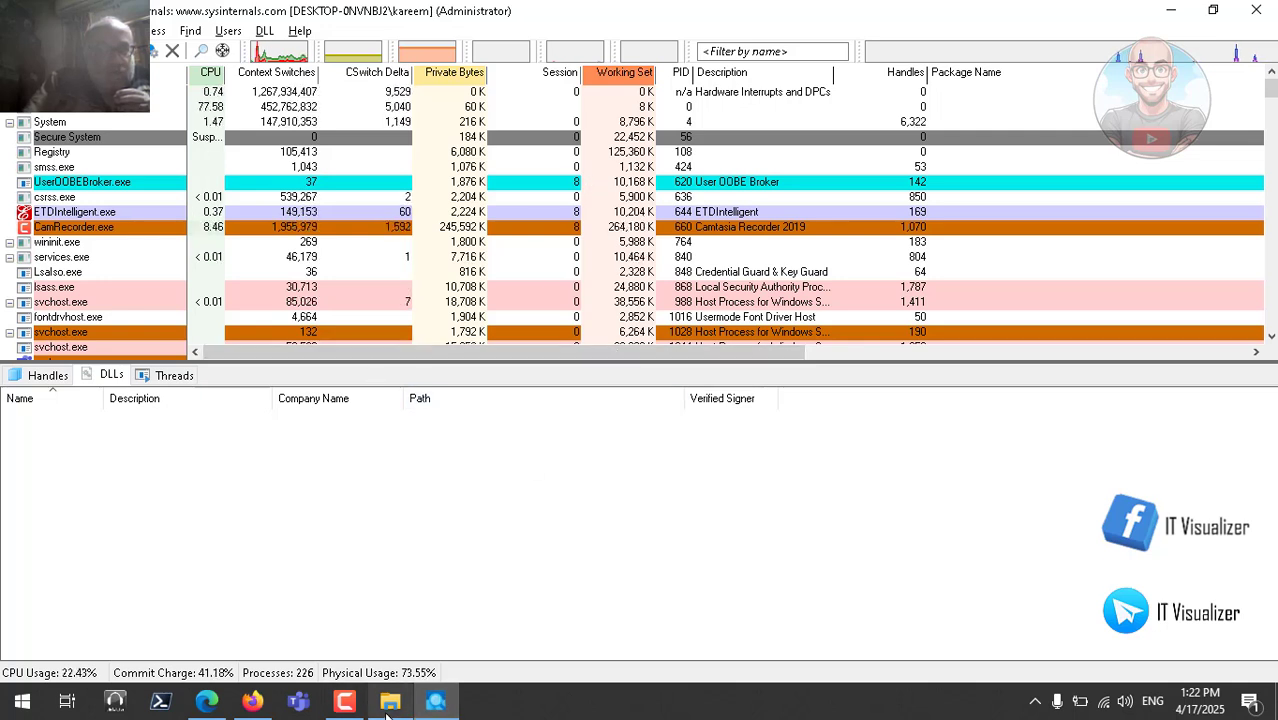
mouse_move(391, 705)
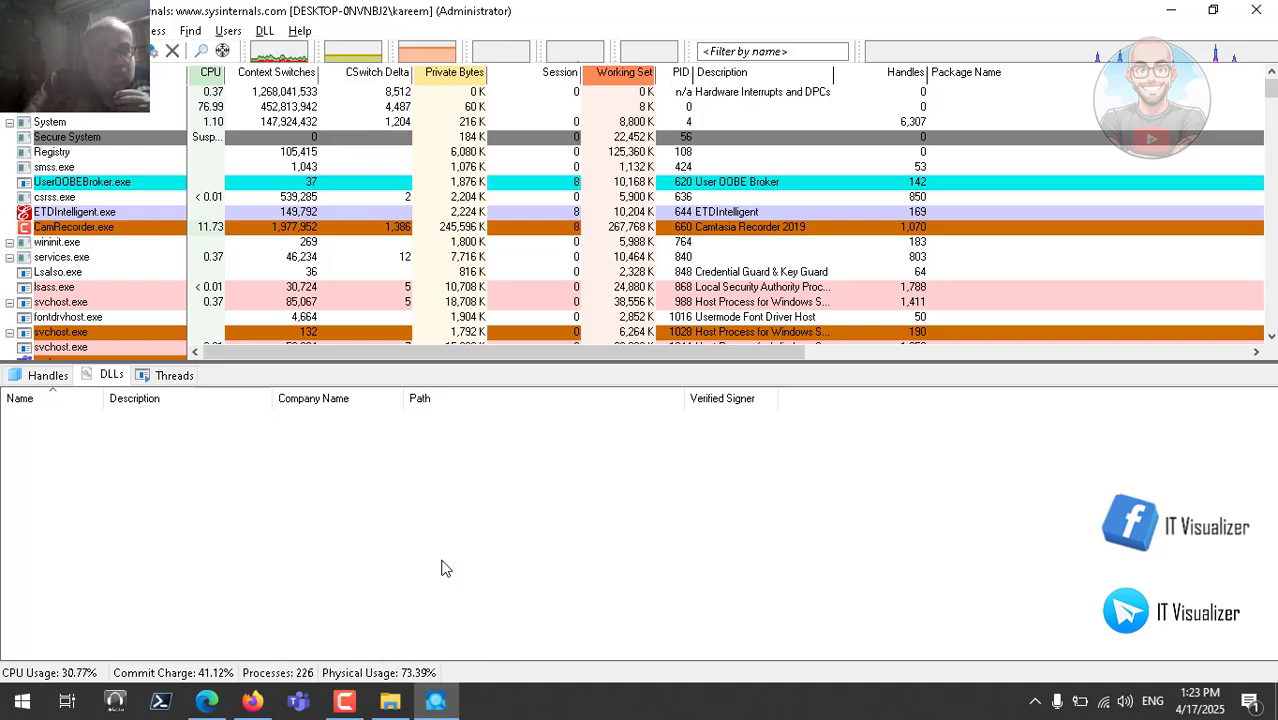
Open PS-Inventory.log from the D:\Departments folder in Notepad++, and minimize its window to keep the file open
left_click(390, 700)
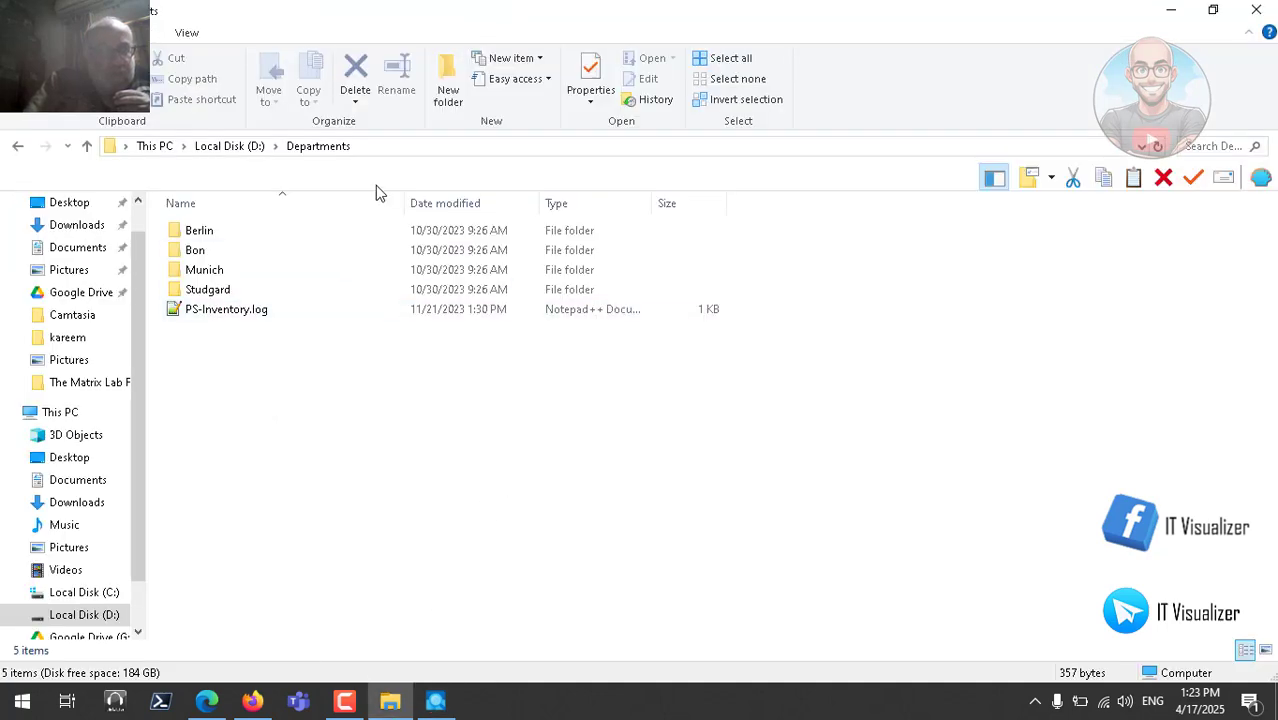
left_click(205, 150)
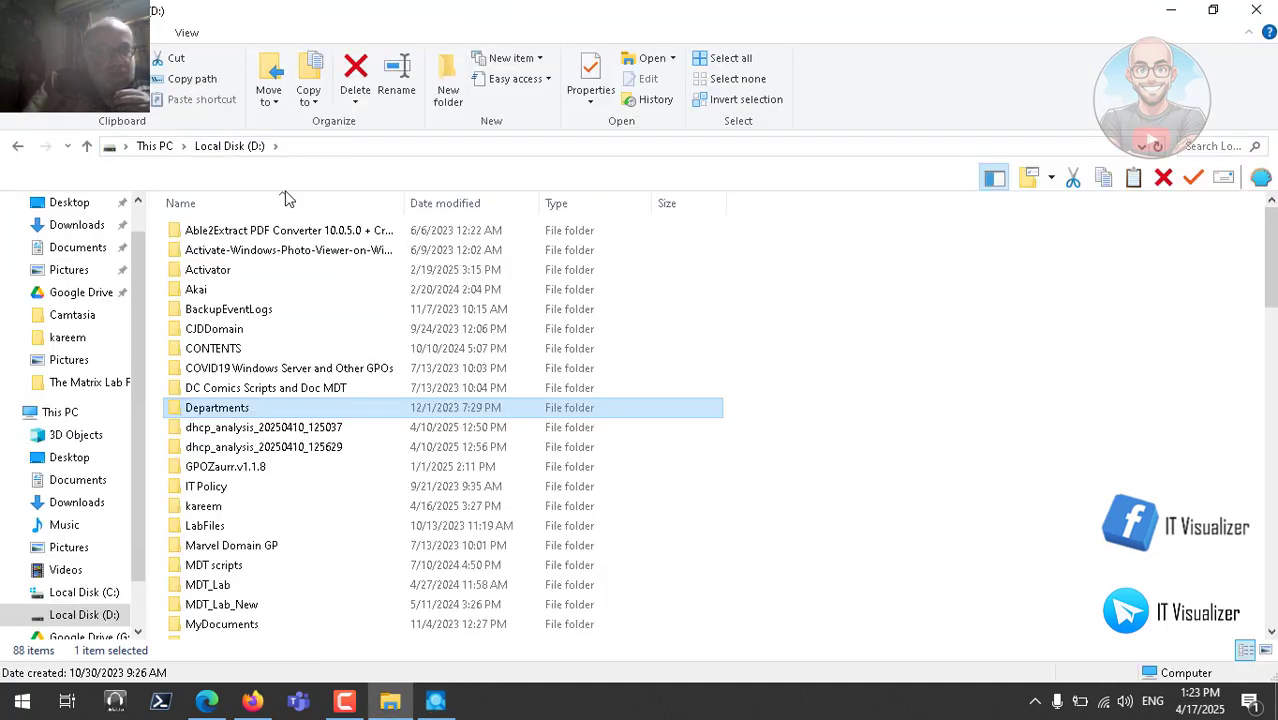
double_click(254, 410)
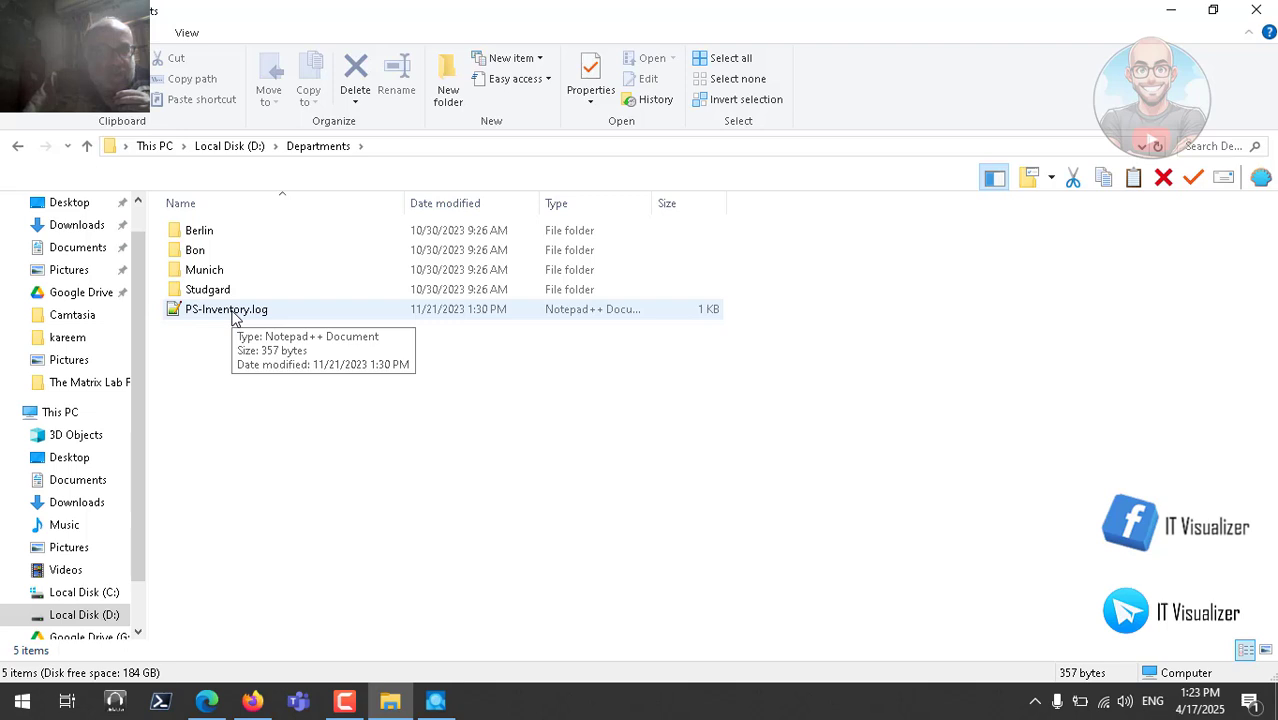
left_click(234, 314)
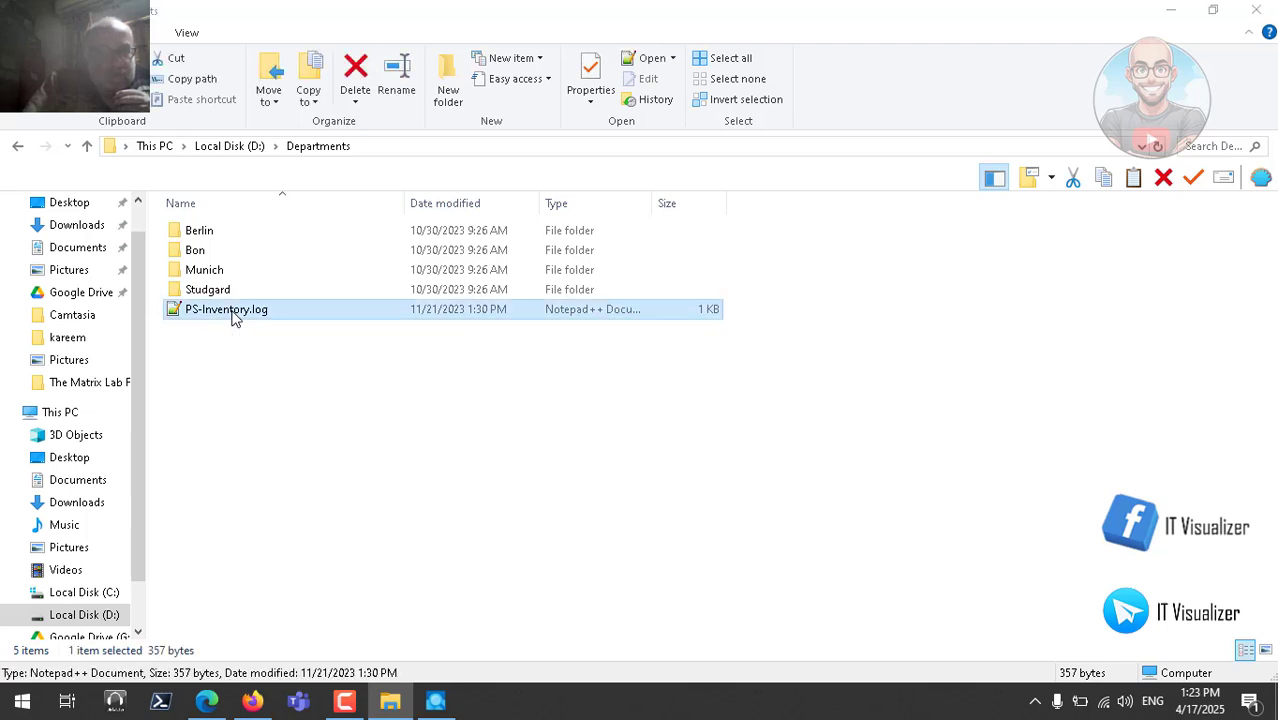
double_click(233, 314)
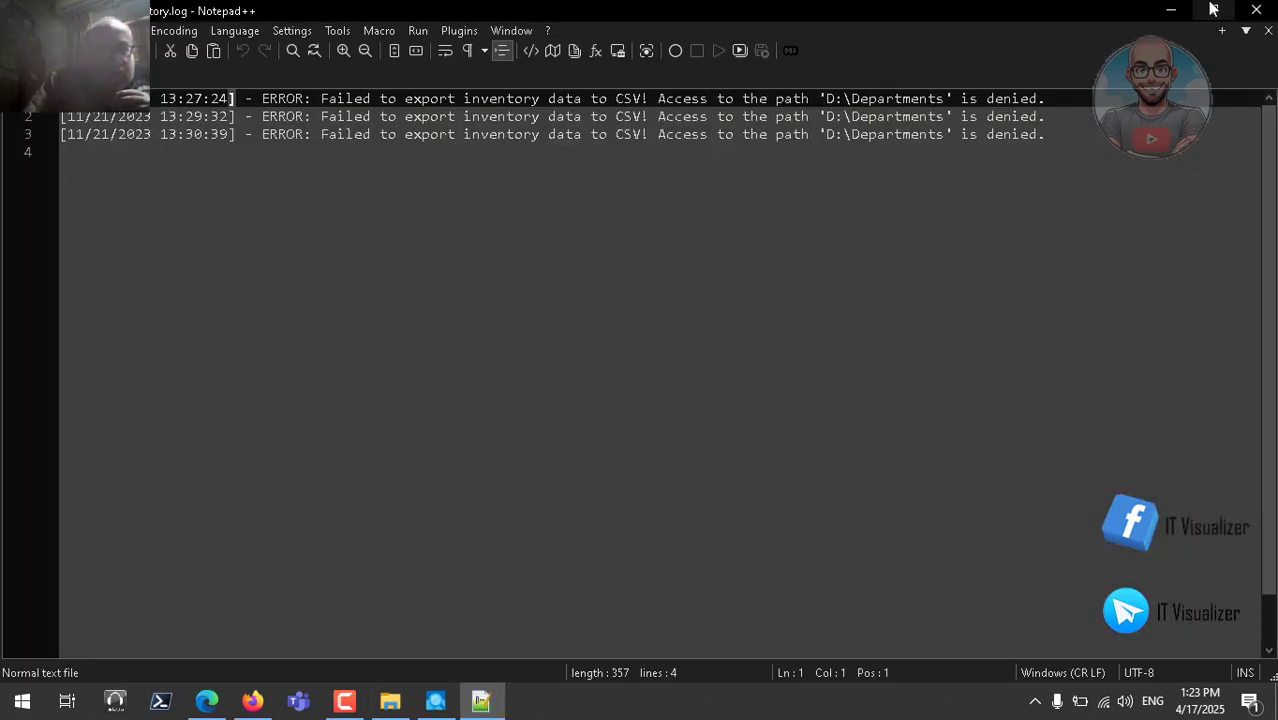
left_click(1171, 10)
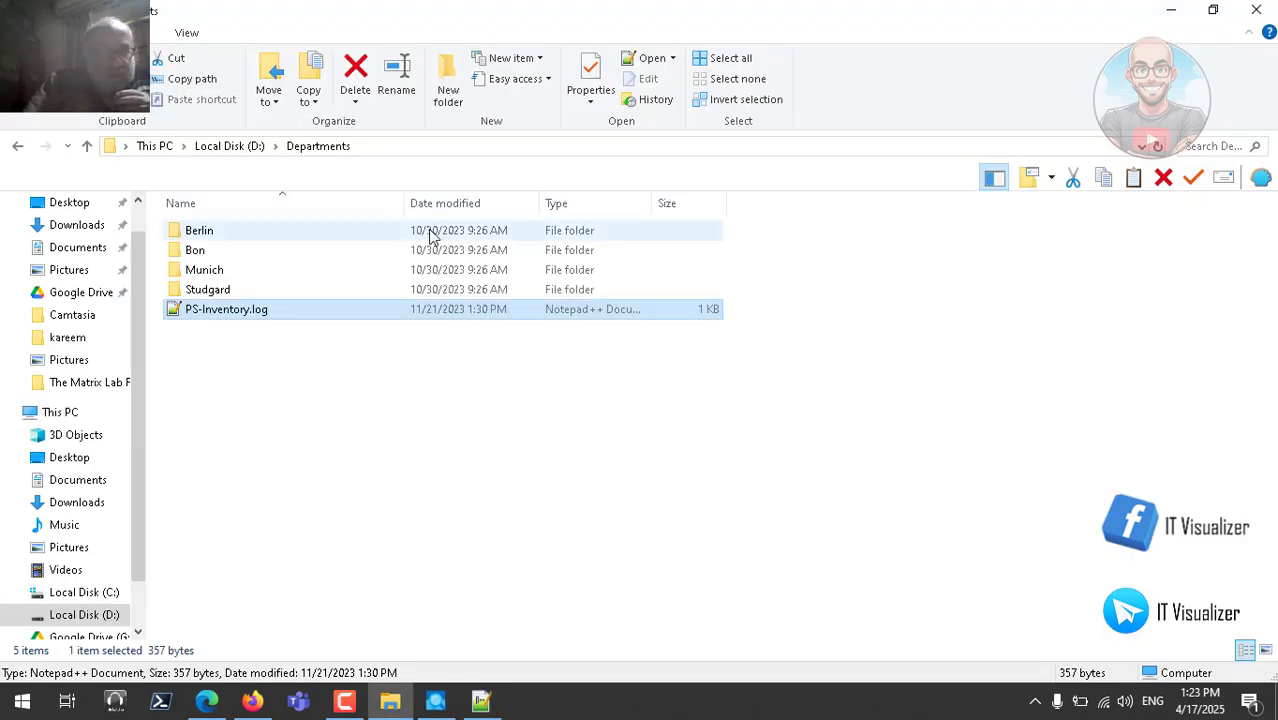
Try filtering the Process Explorer process list by "depart", and clear the filter again
left_click(436, 700)
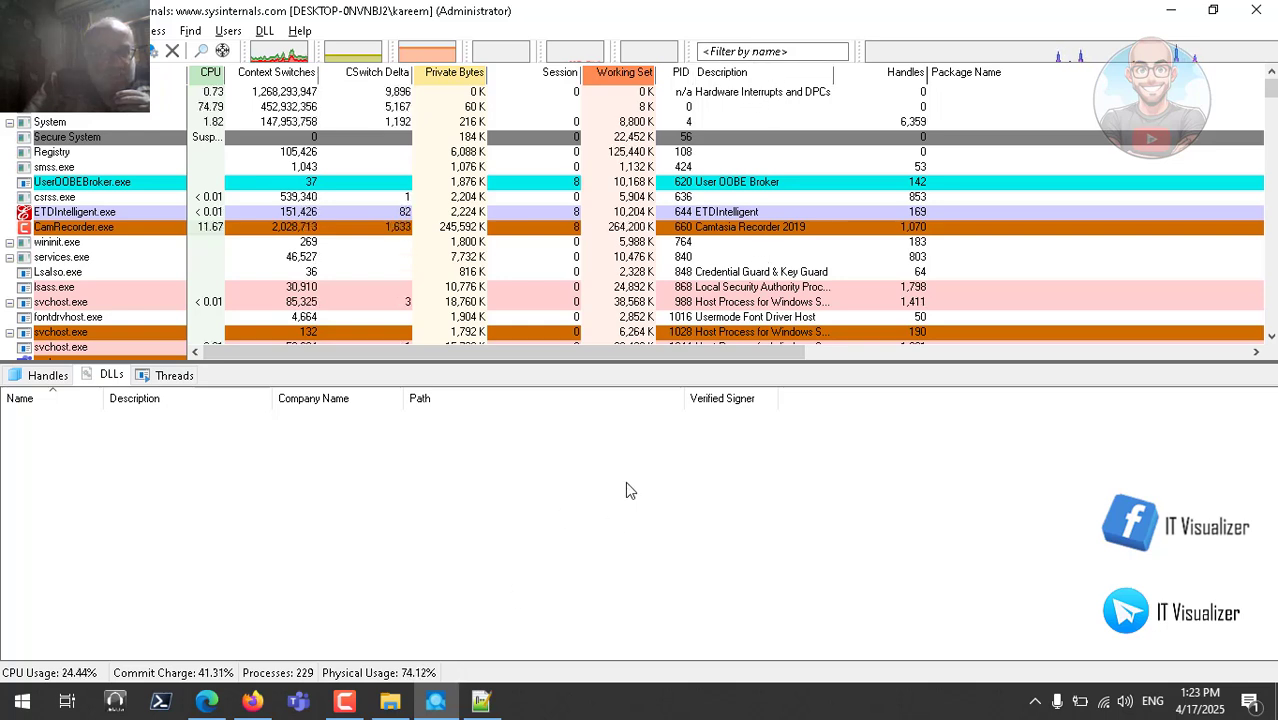
left_click(723, 52)
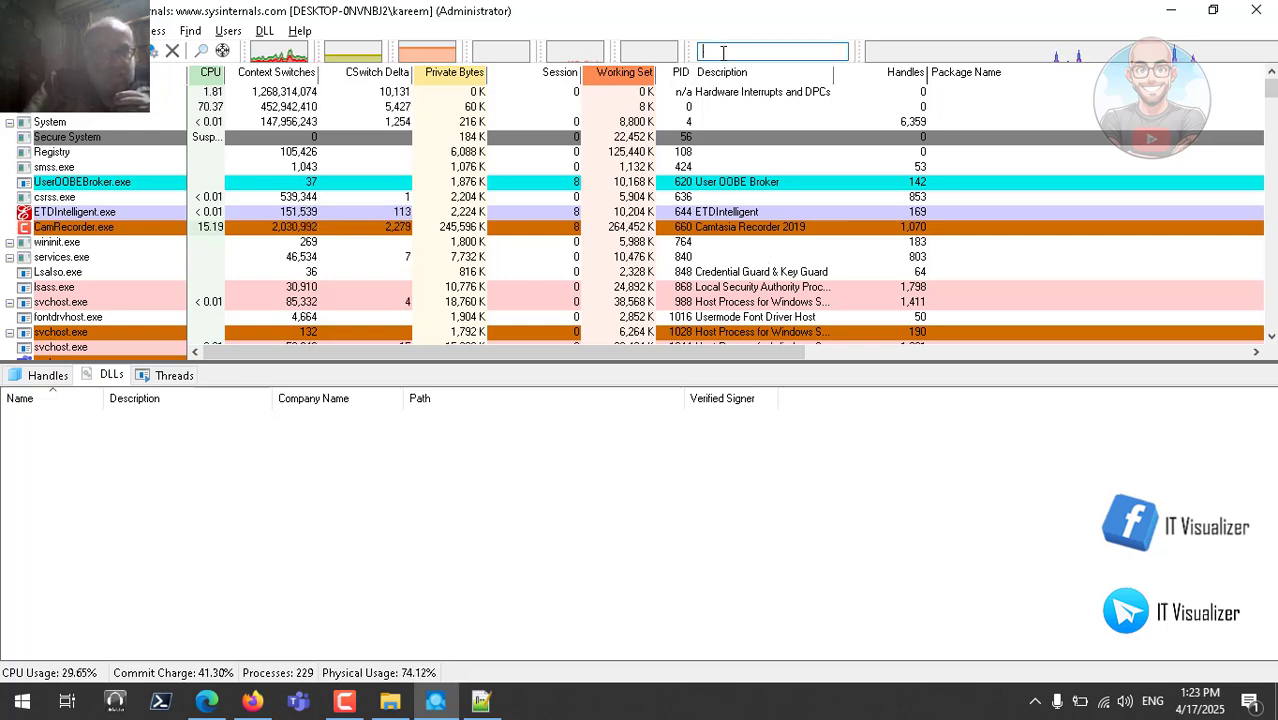
type("de")
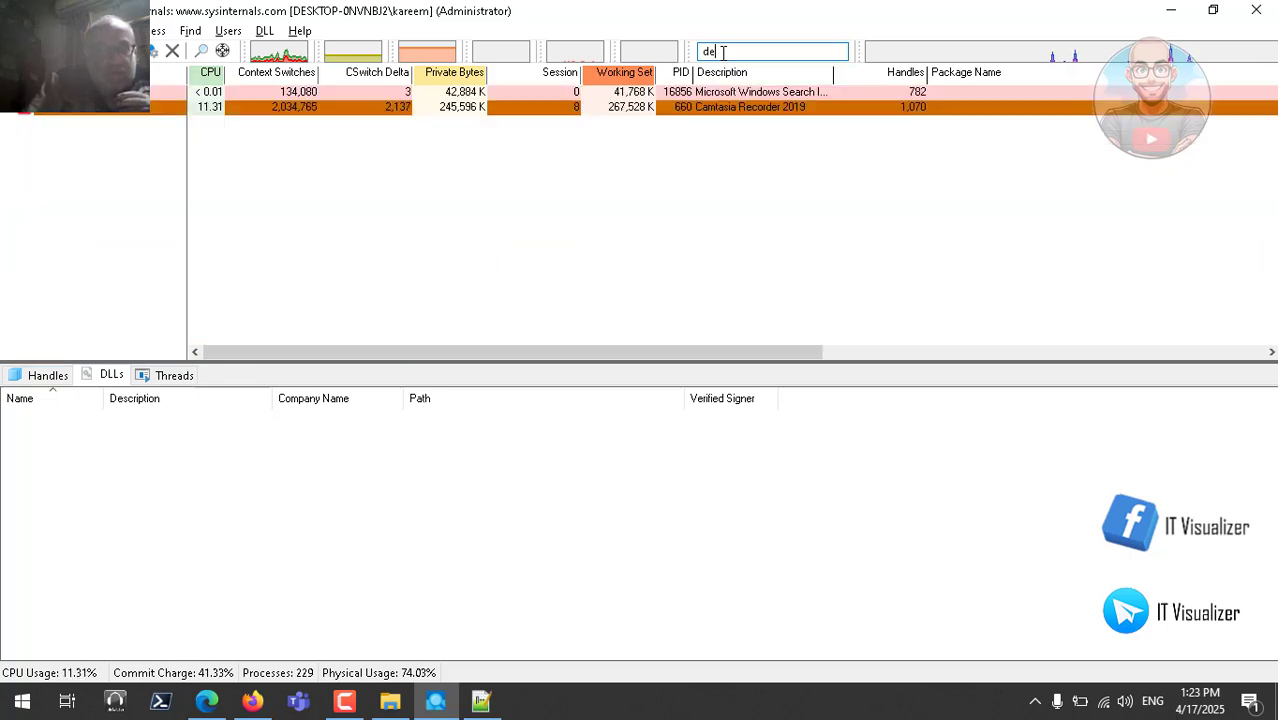
type("p")
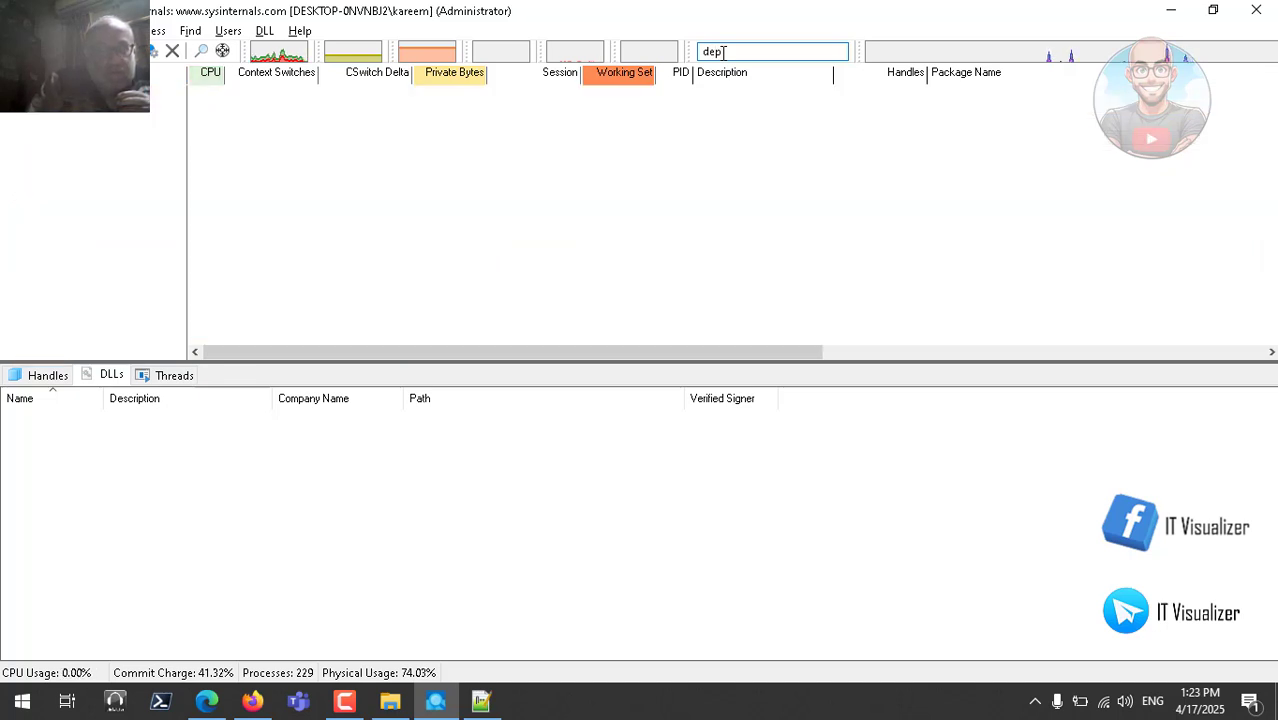
type("e")
type("art")
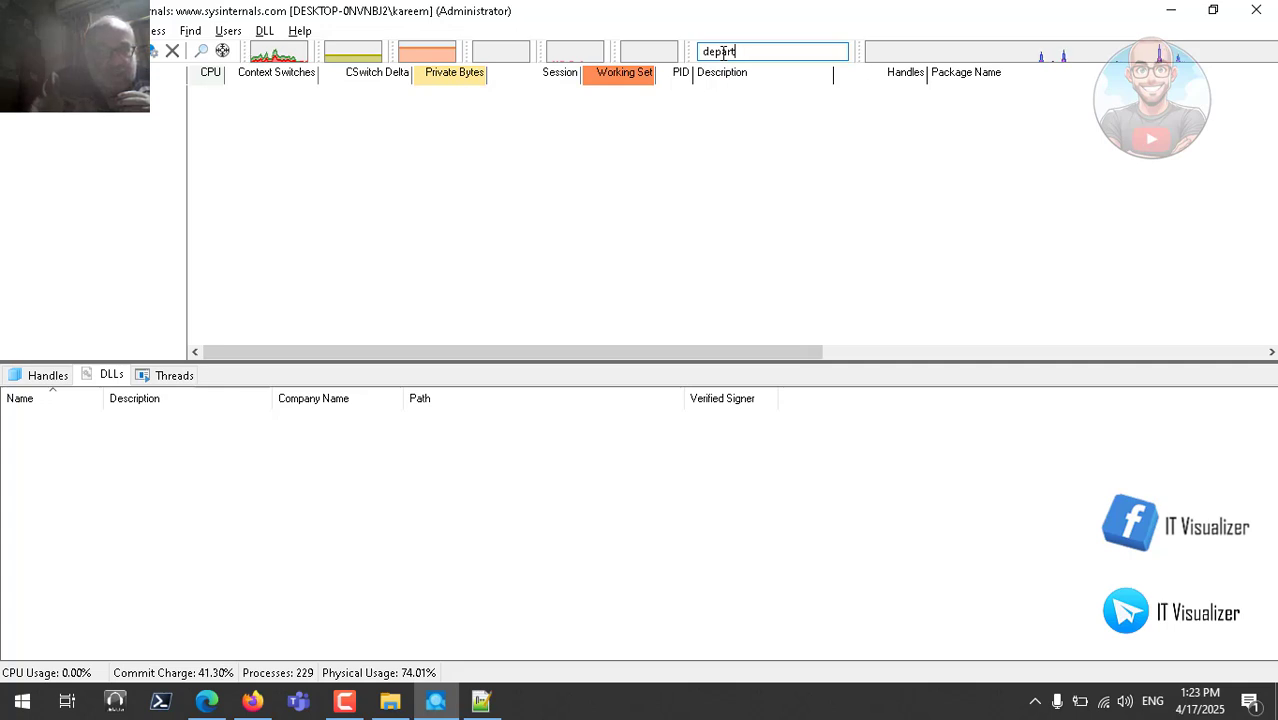
key("BackSpace")
key("BackSpace")
key("BackSpace")
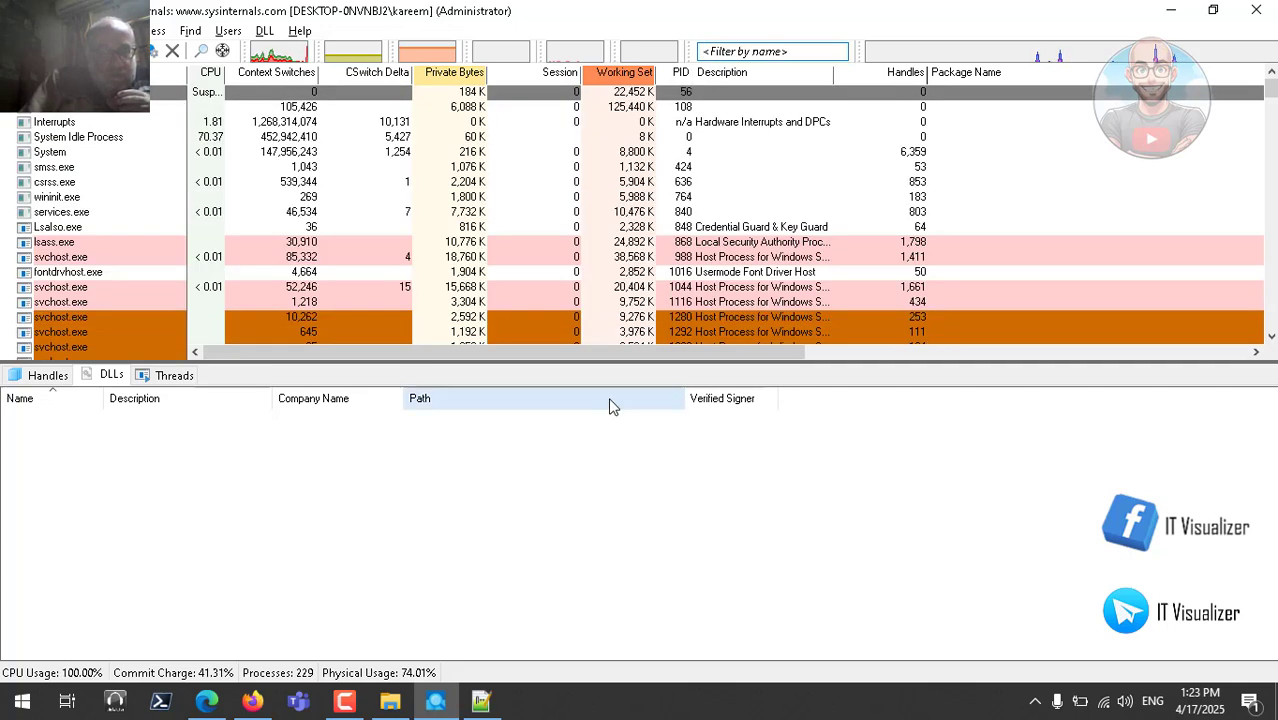
Copy the folder name "Departments" from the D:\Departments path in File Explorer
left_click(392, 700)
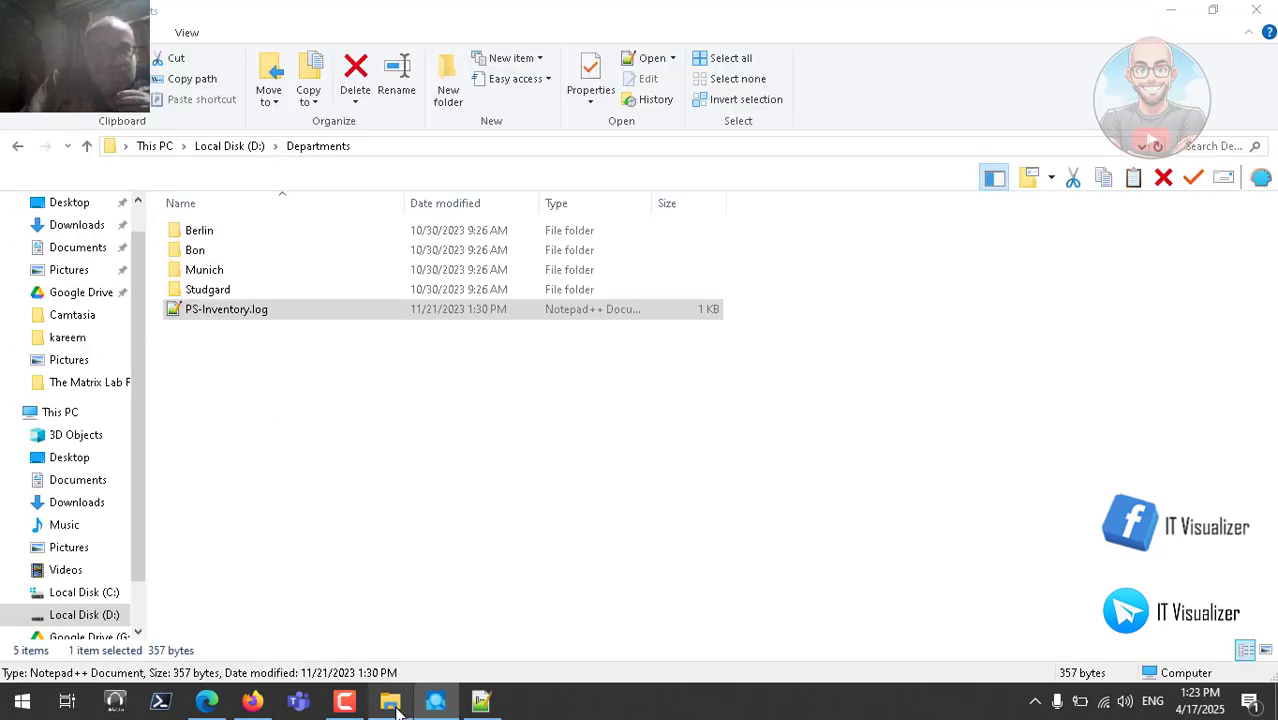
left_click(360, 150)
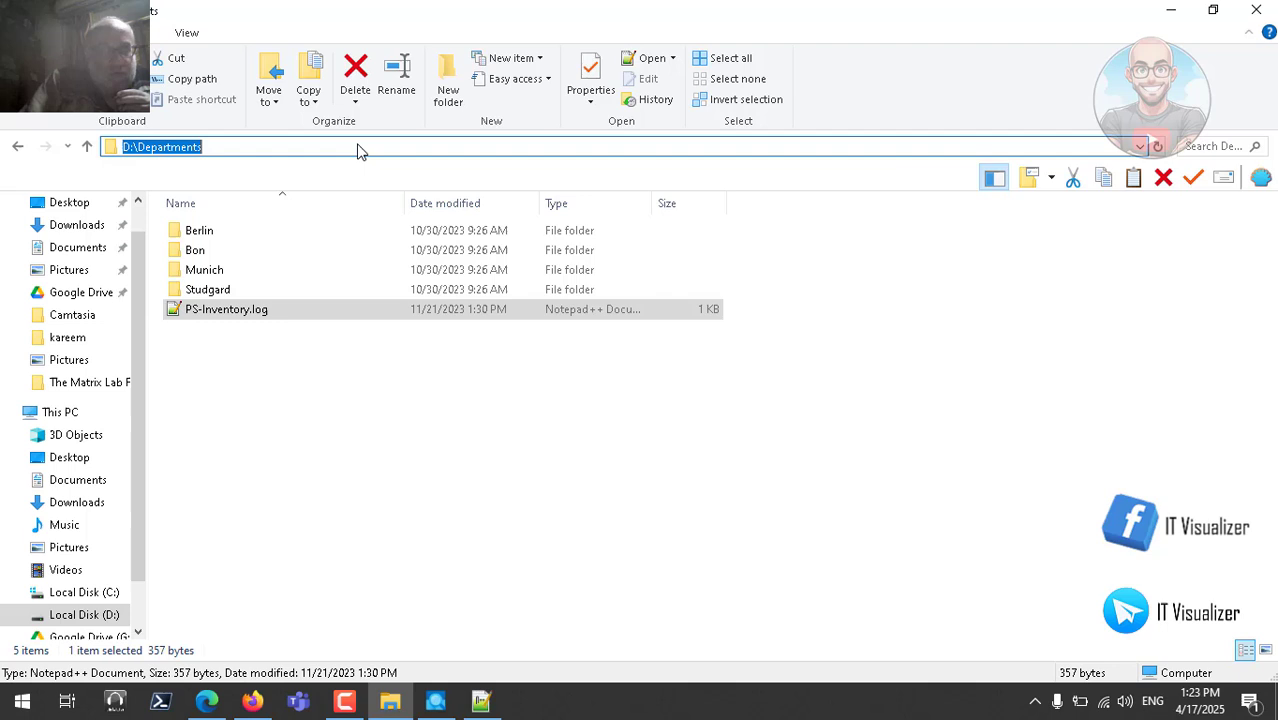
left_click(184, 147)
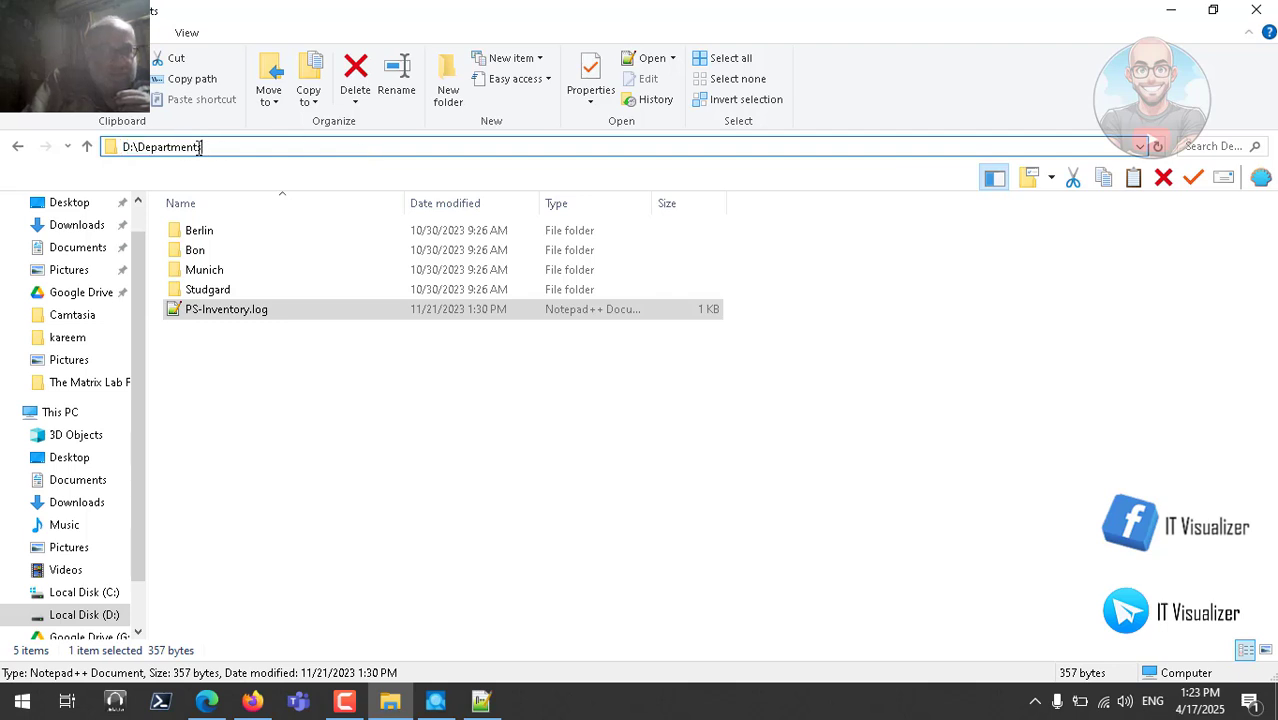
left_click_drag(203, 147, 150, 147)
right_click(140, 147)
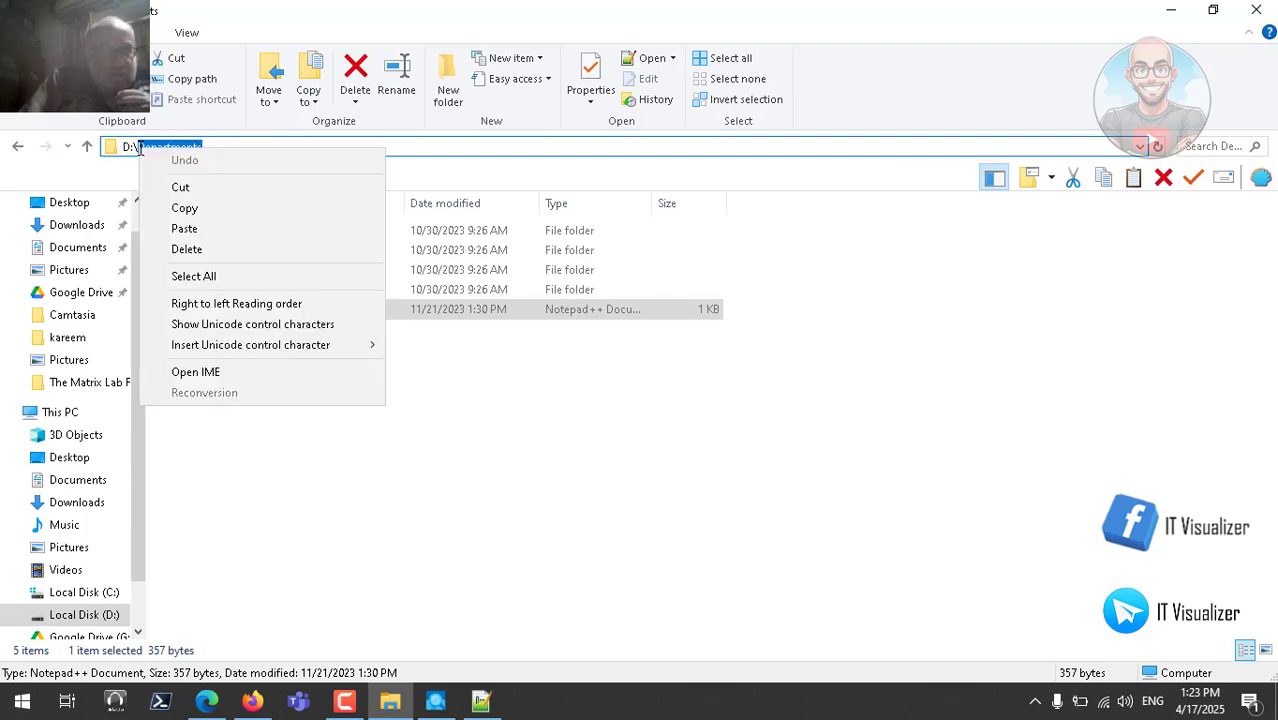
left_click(195, 210)
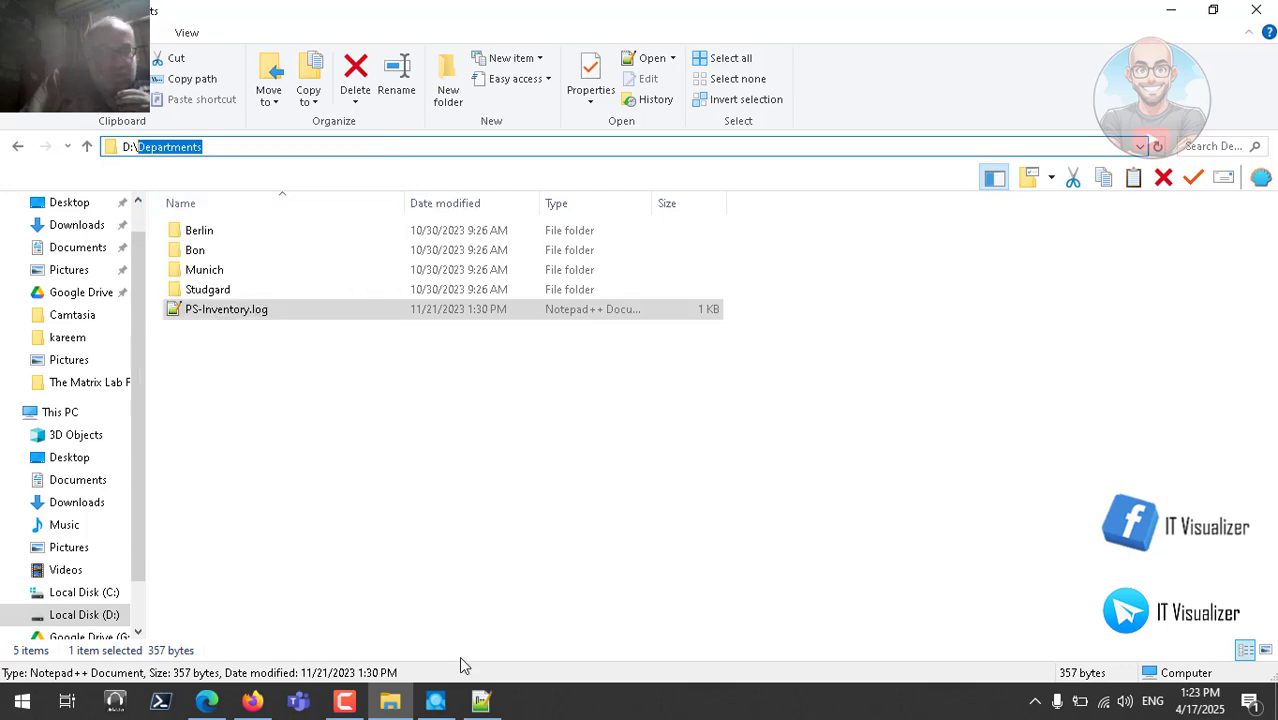
Try filtering the Process Explorer list by the copied name "Departments", and remove the filter text
left_click(435, 700)
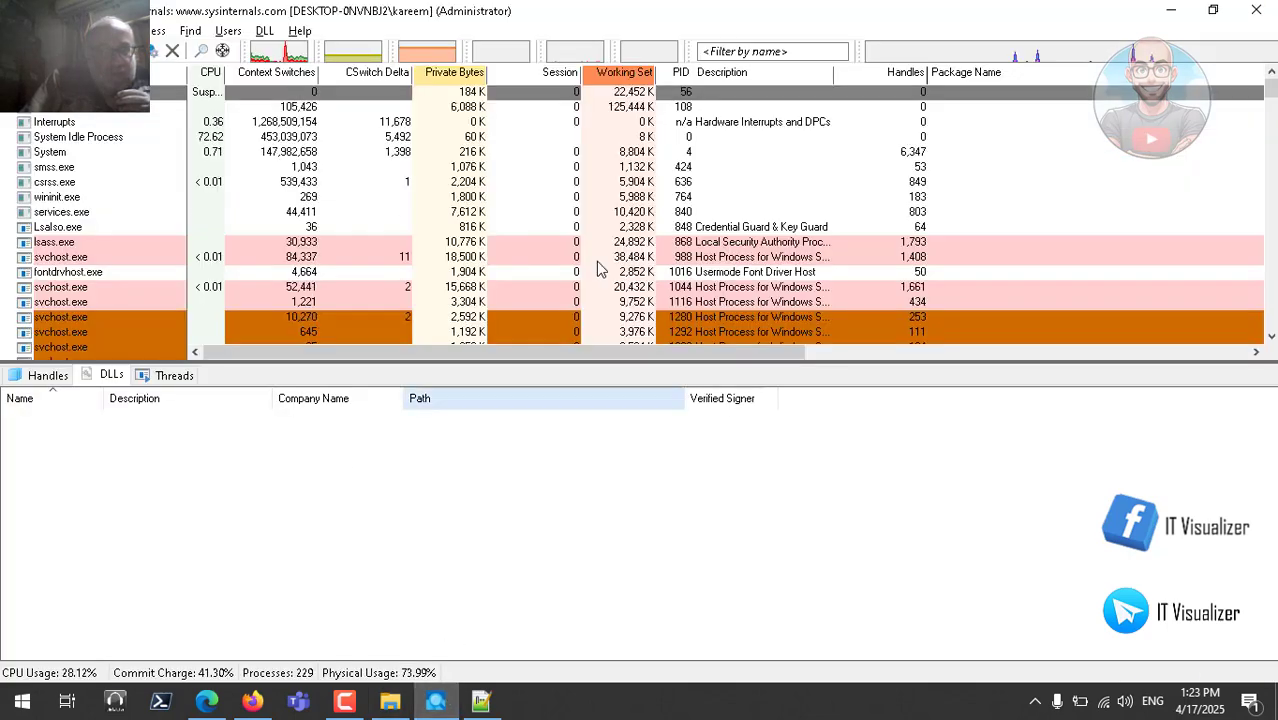
left_click(741, 51)
key("ctrl+v")
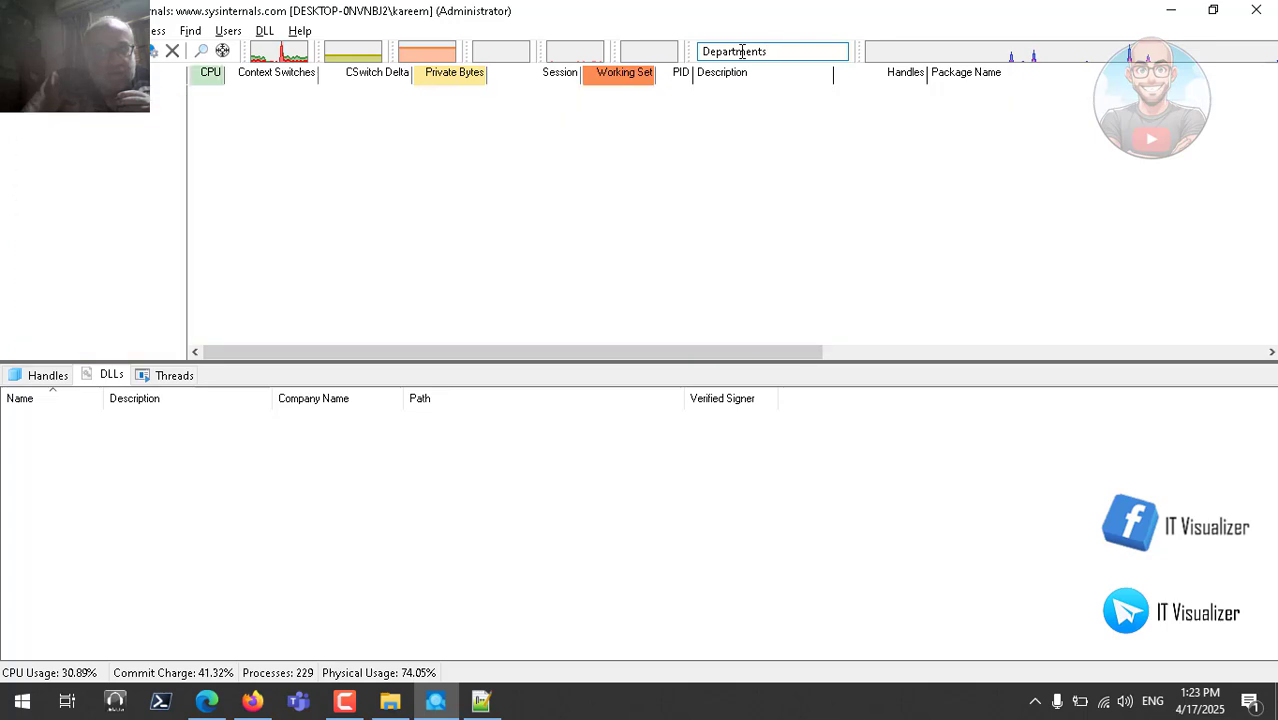
key("BackSpace")
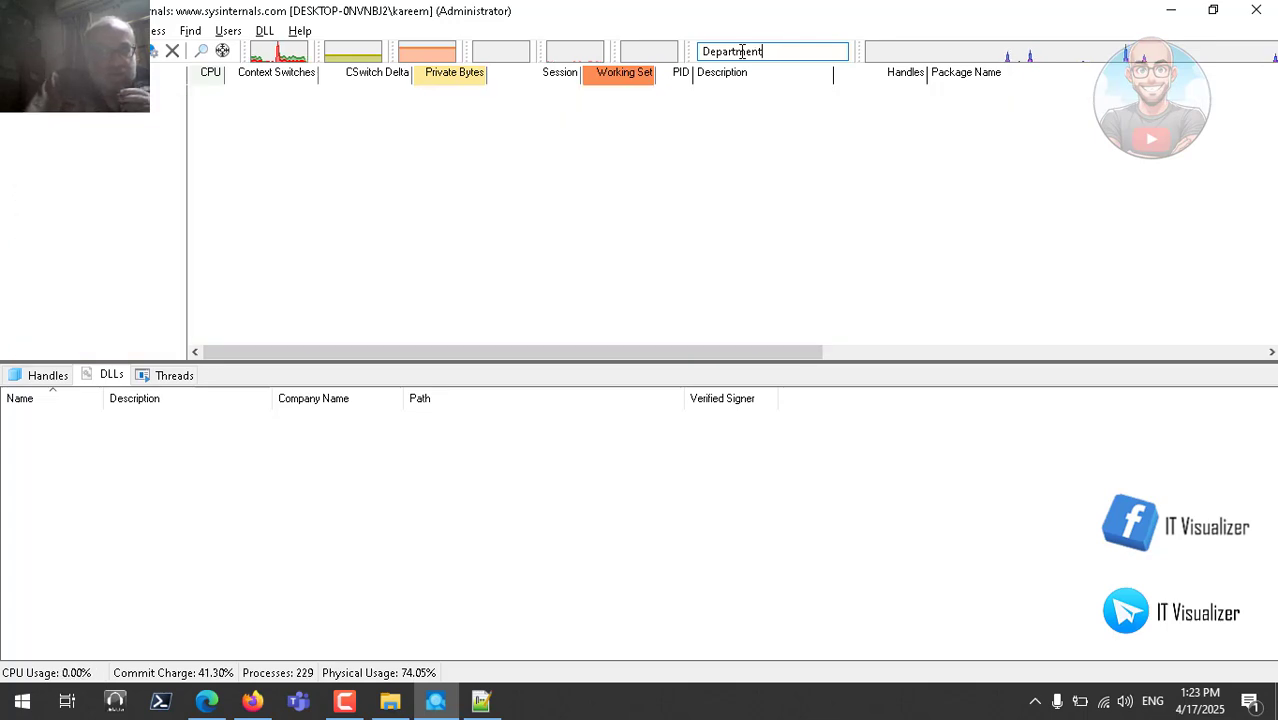
key("BackSpace")
key("BackSpace")
key("BackSpace")
key("BackSpace")
key("BackSpace")
key("BackSpace")
key("BackSpace")
key("BackSpace")
key("BackSpace")
key("BackSpace")
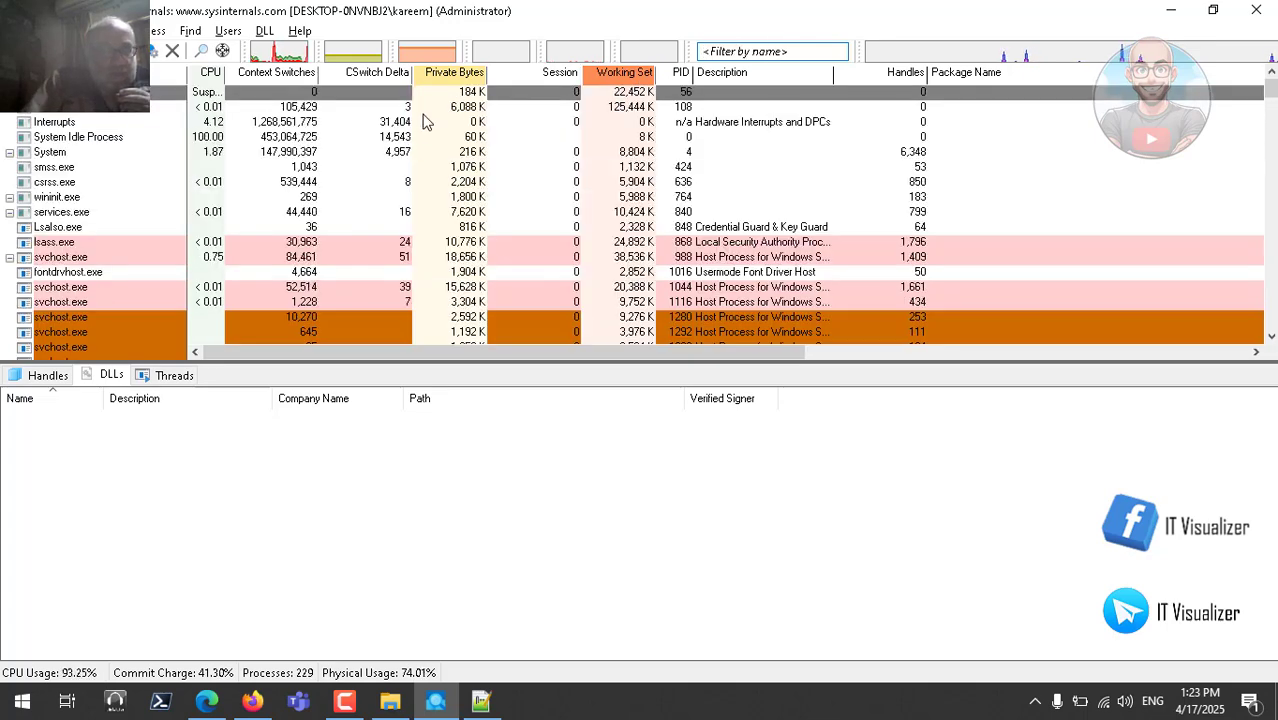
Show the process list as a process tree
left_click(50, 30)
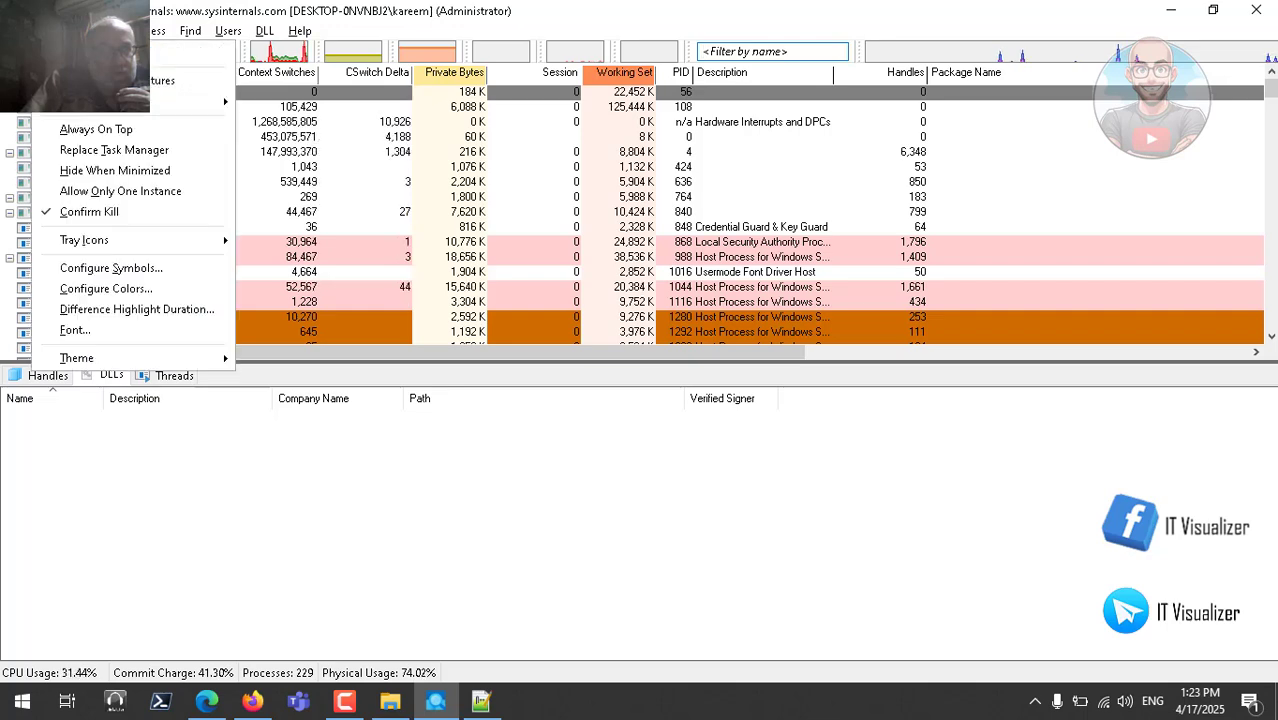
mouse_move(99, 30)
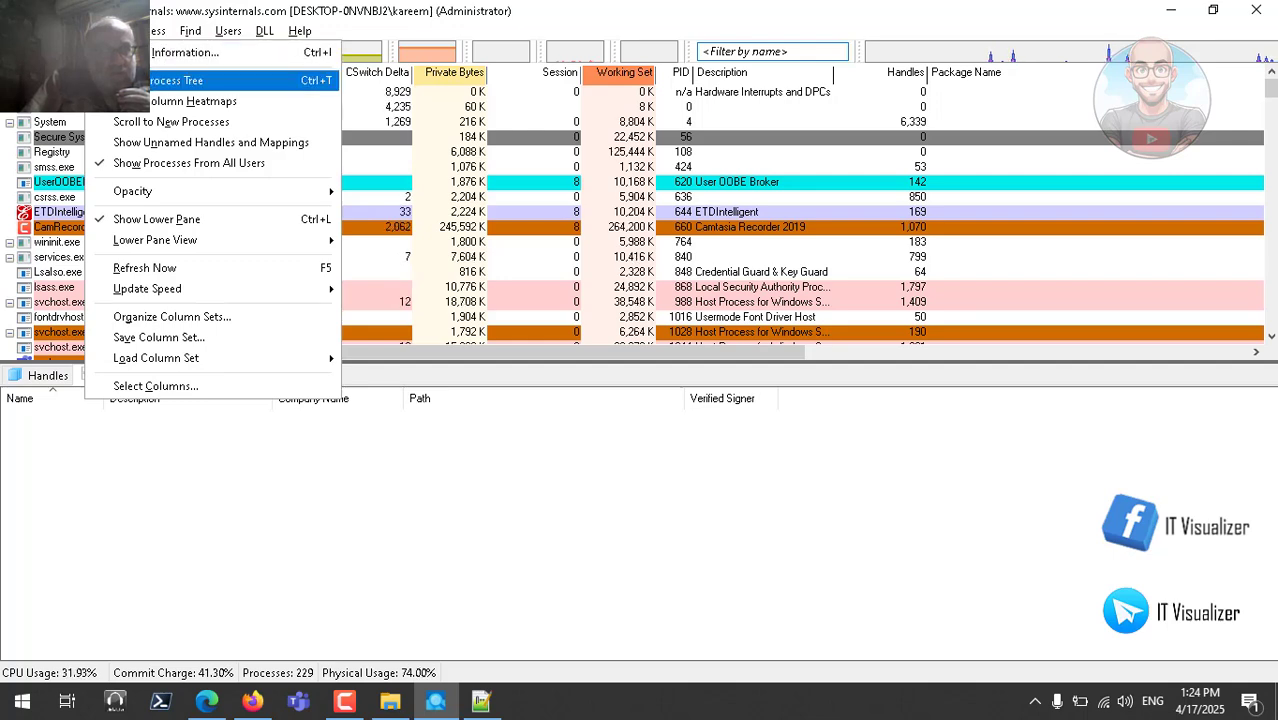
left_click(125, 80)
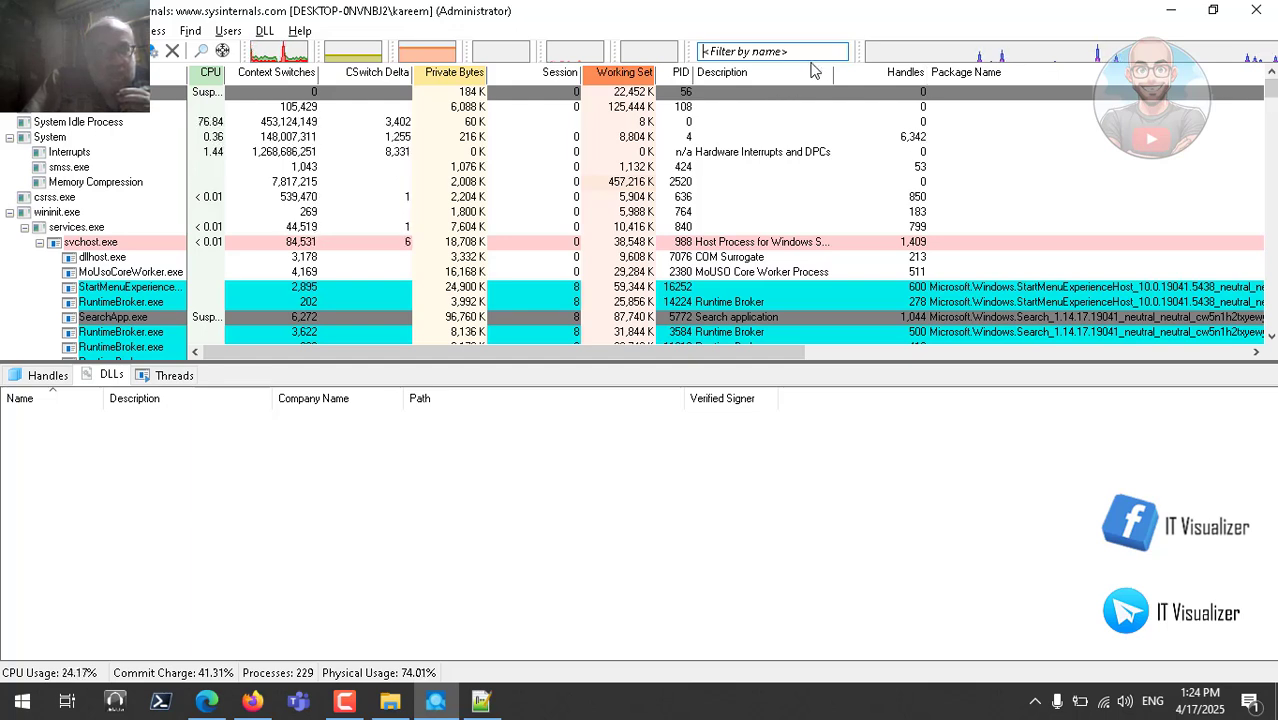
Try filtering the process tree by "file", and clear that text
left_click(748, 55)
type("file")
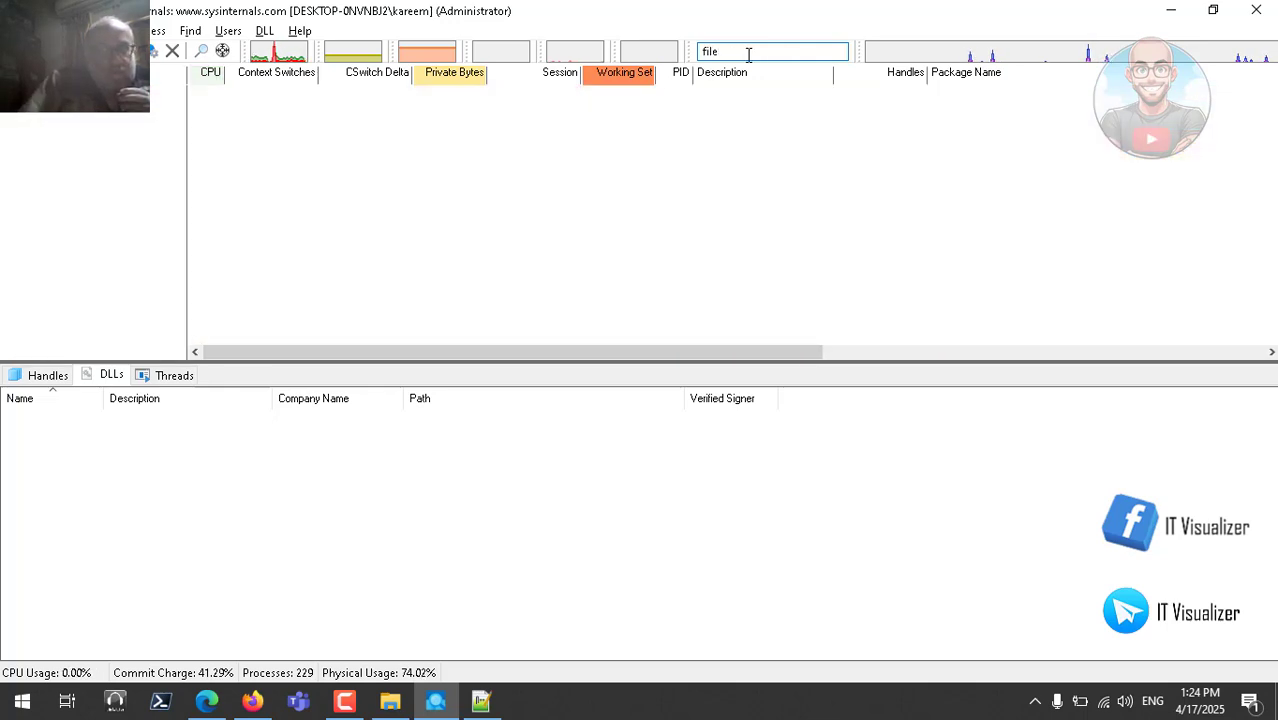
key("BackSpace")
key("BackSpace")
key("BackSpace")
key("BackSpace")
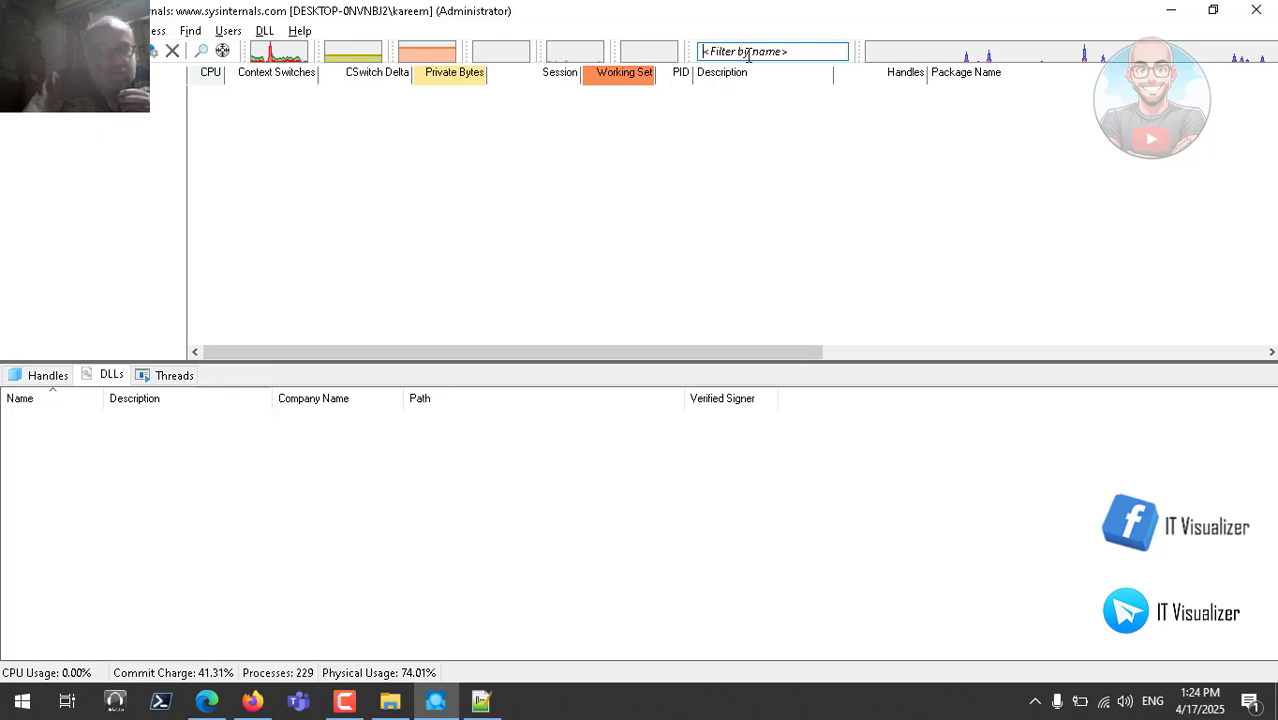
Filter the processes by "explorer", and examine the image and performance properties of explorer.exe
type("explo")
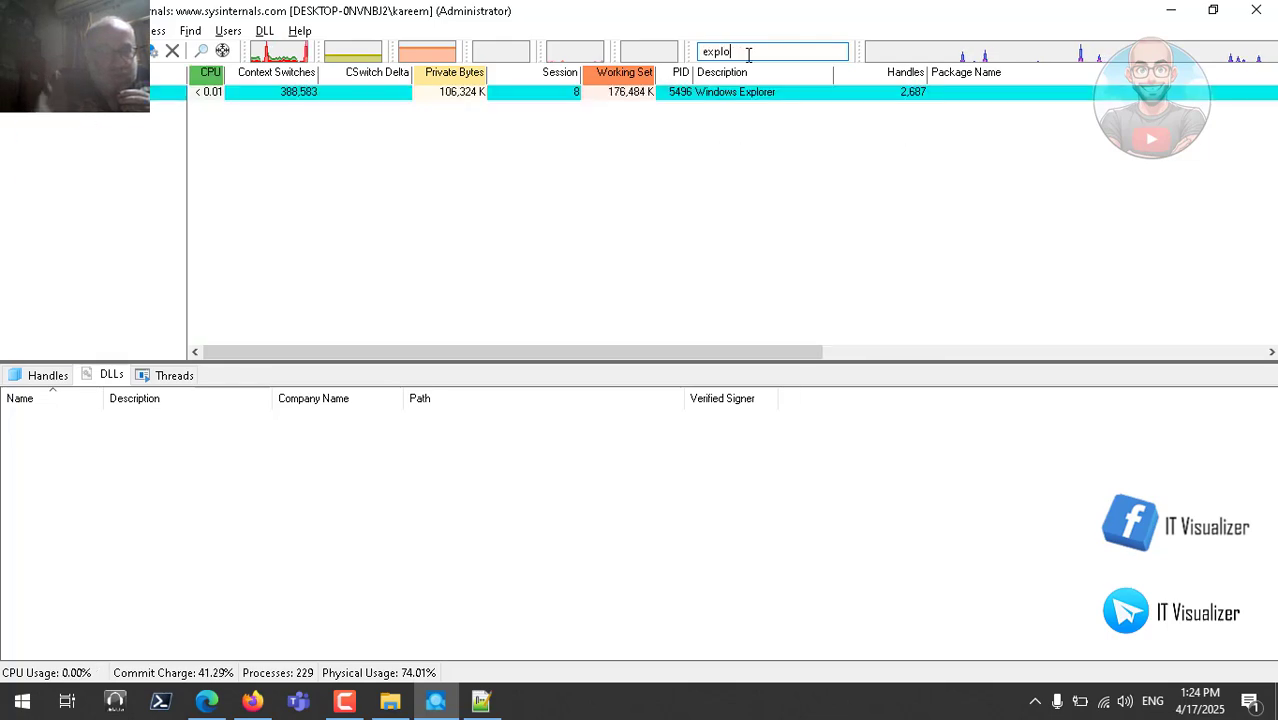
type("rer")
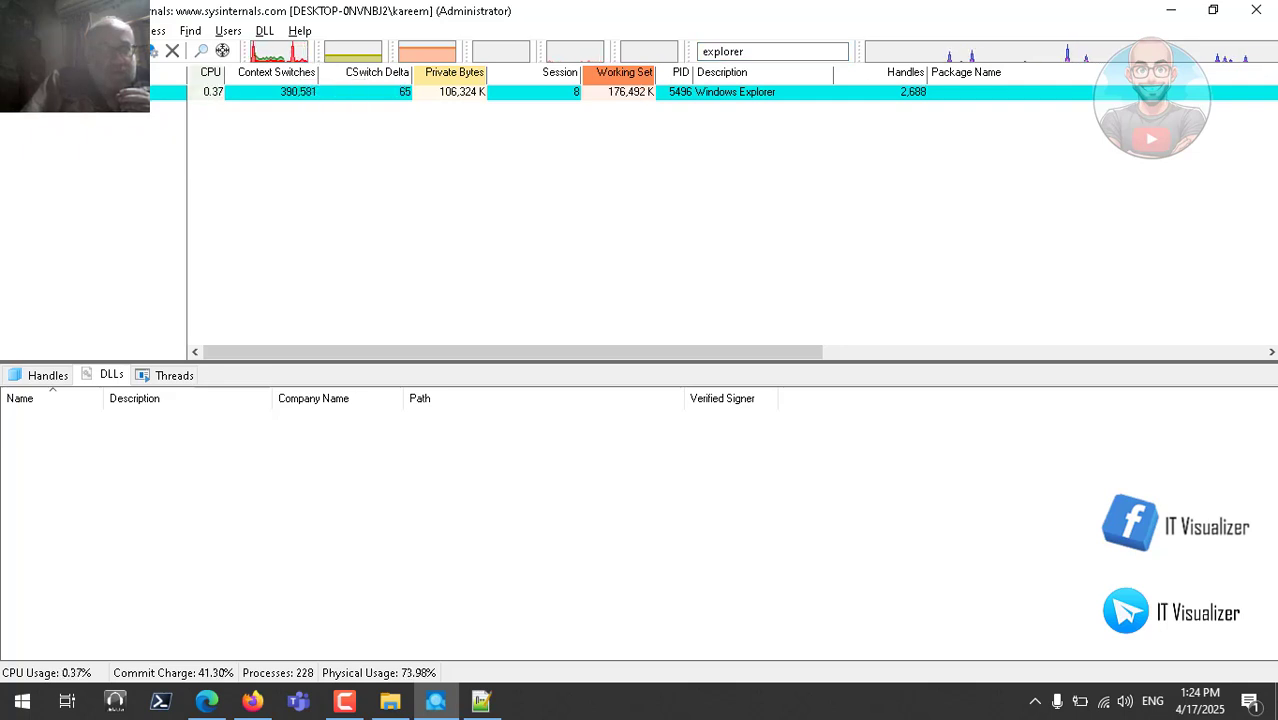
right_click(58, 92)
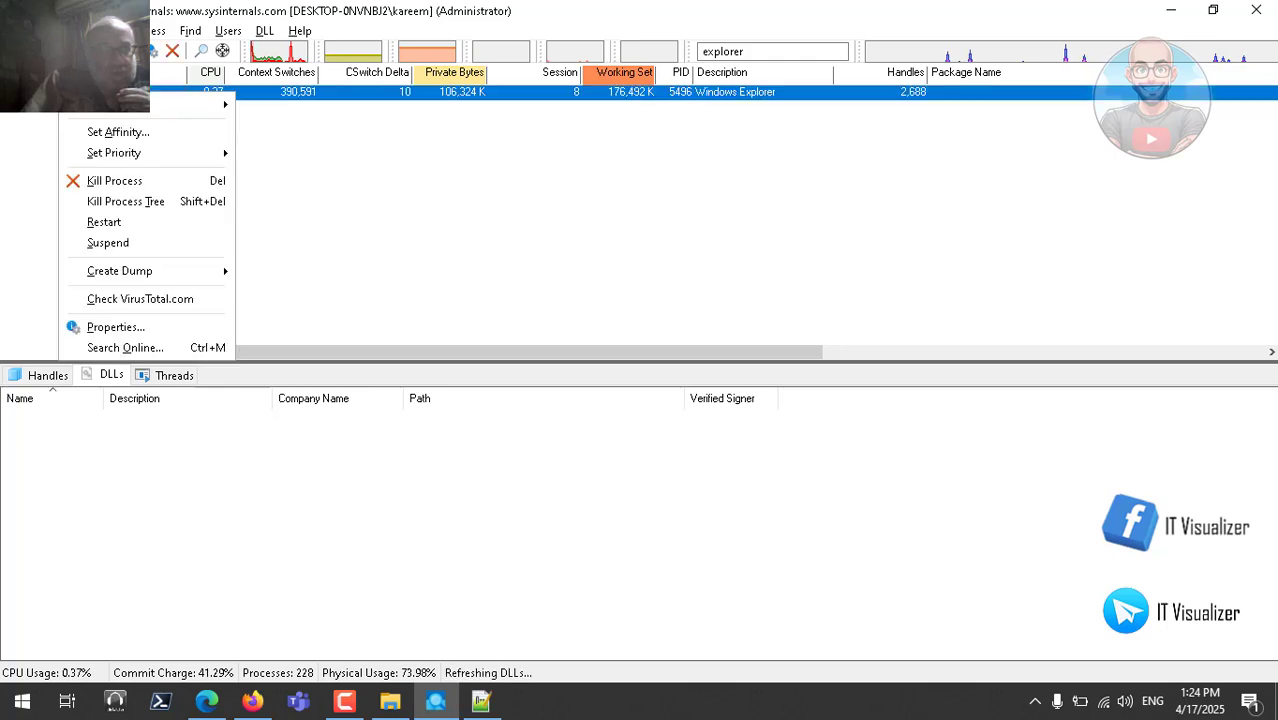
left_click(160, 332)
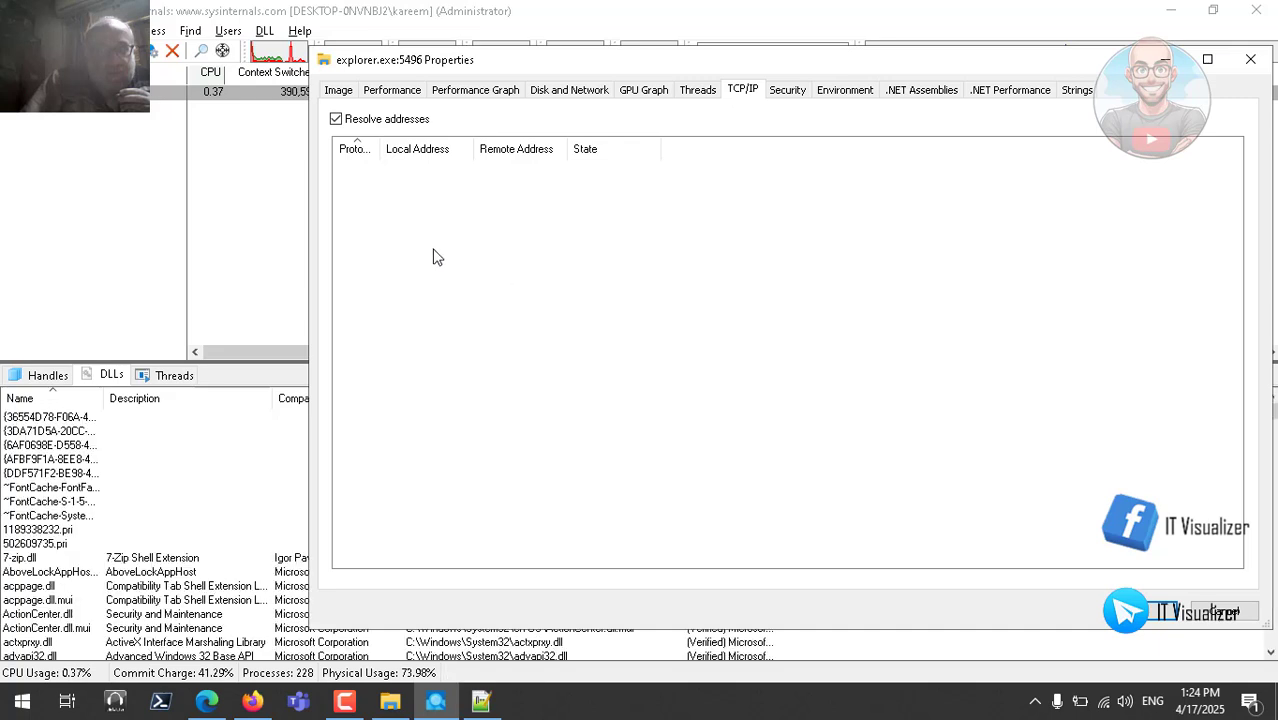
left_click(340, 91)
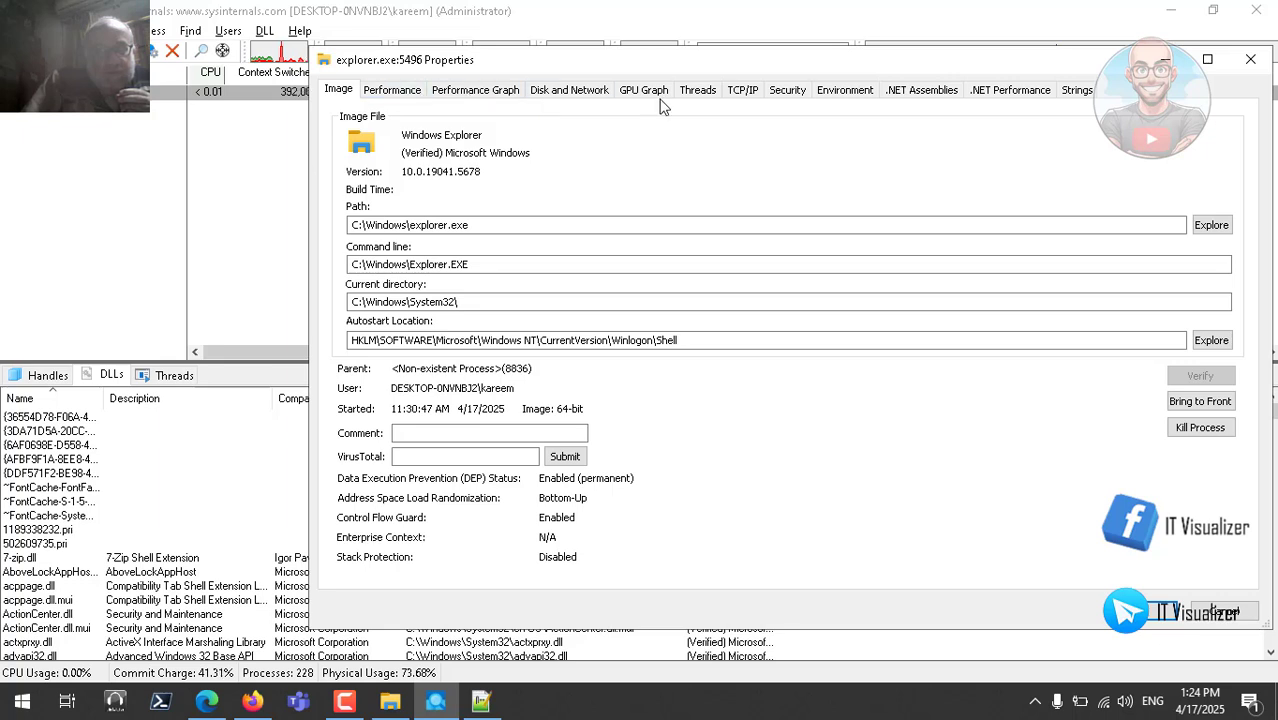
left_click(399, 92)
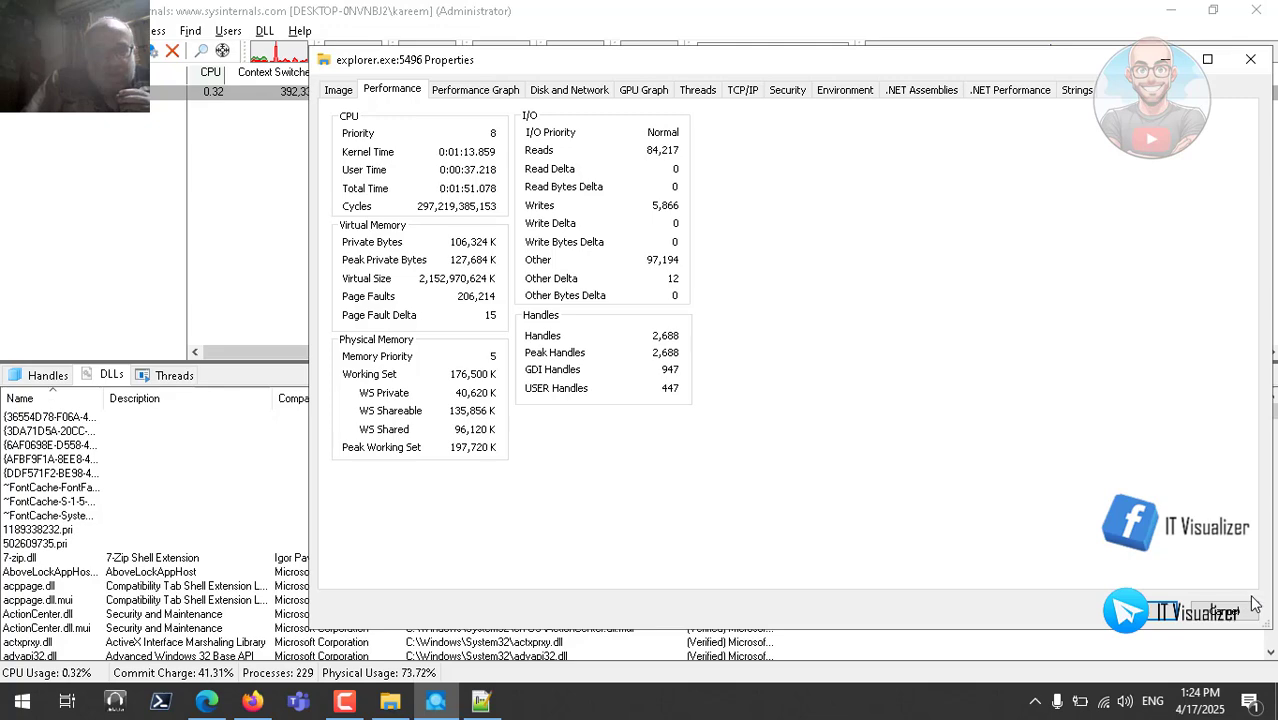
left_click(1226, 612)
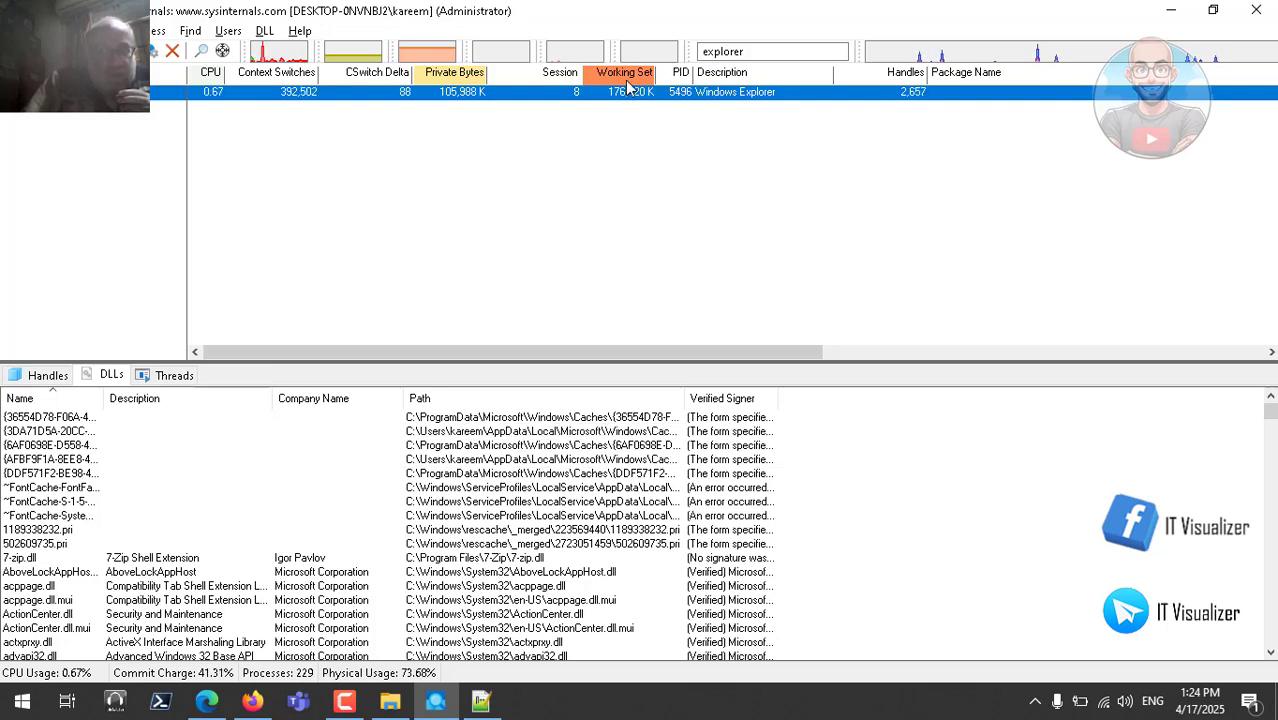
Clear the "explorer" text from the name filter to list all processes
left_click(748, 53)
key("BackSpace")
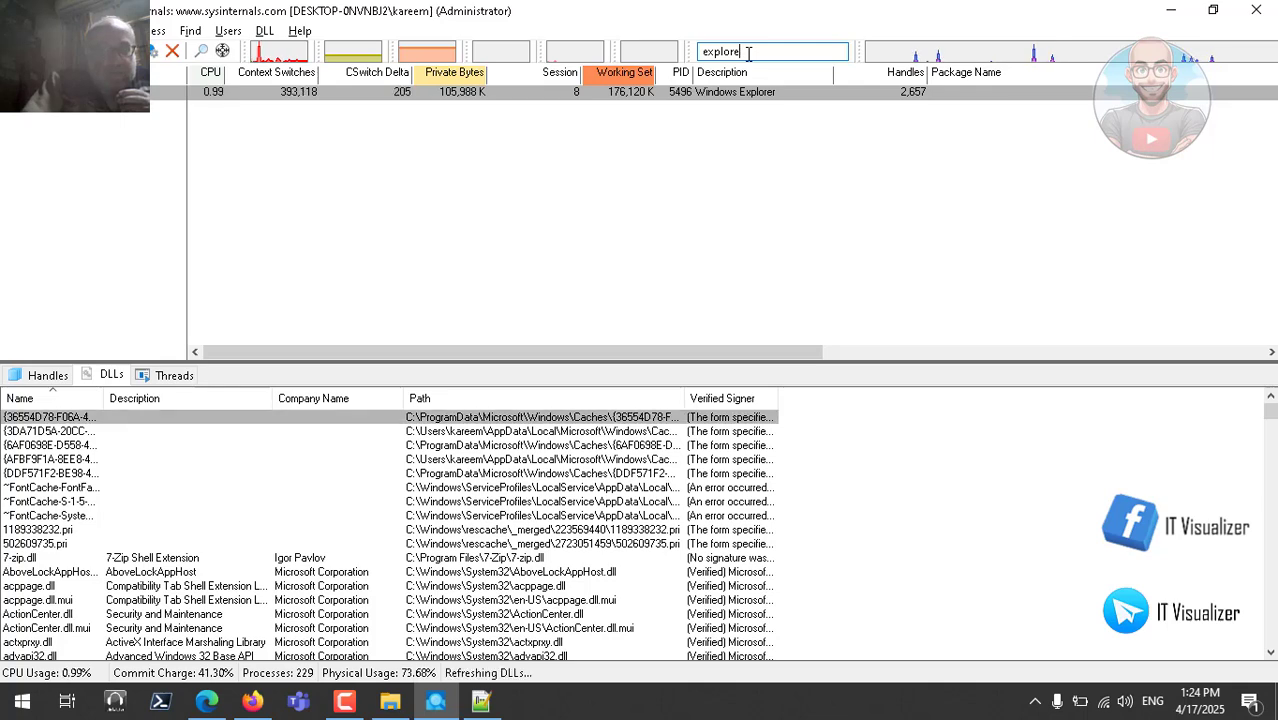
key("BackSpace")
key("BackSpace")
key("BackSpace")
key("BackSpace")
key("BackSpace")
key("BackSpace")
key("BackSpace")
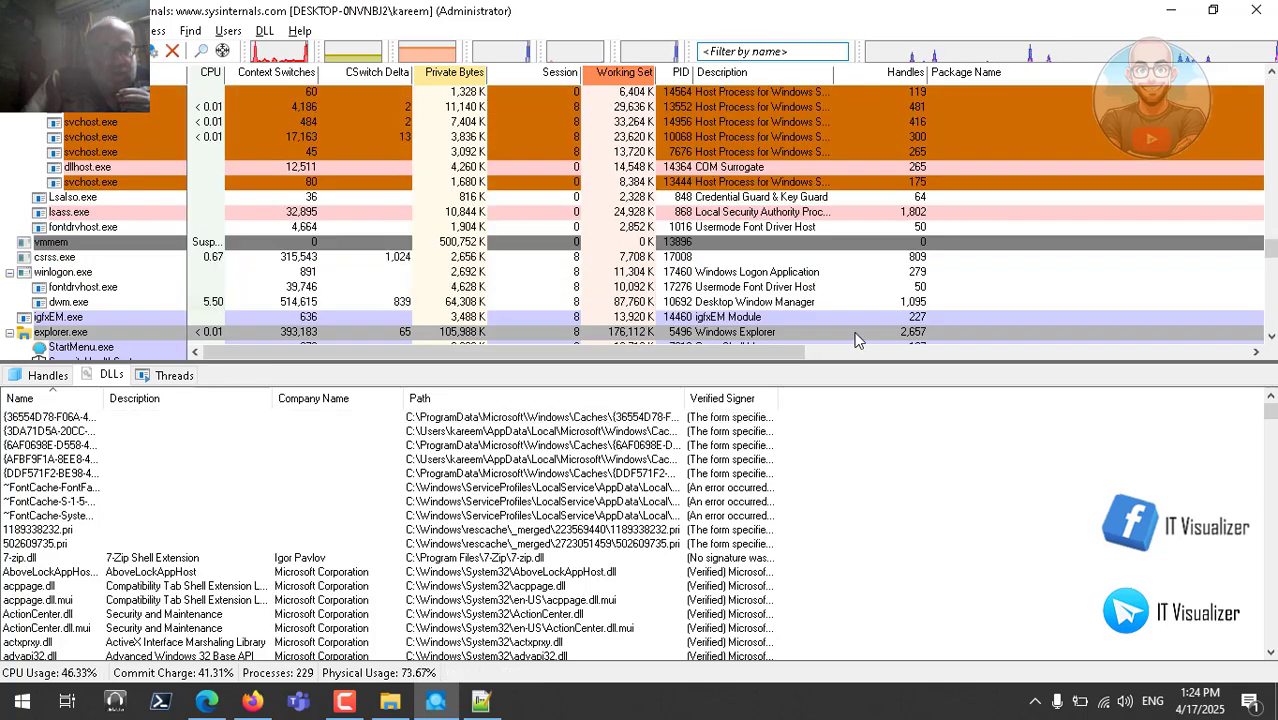
Examine the child processes listed under explorer.exe in the process tree
left_click(1270, 337)
left_click(1270, 337)
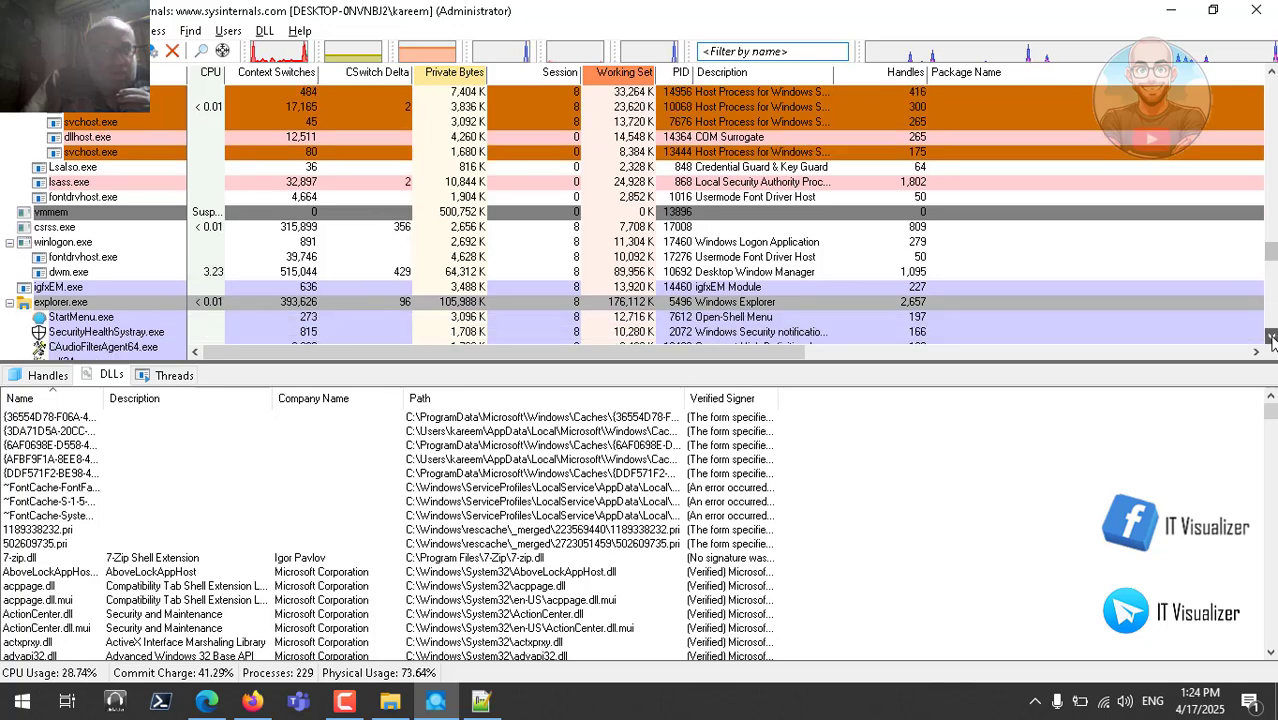
left_click(1270, 337)
left_click(1270, 337)
left_click(1270, 338)
left_click(1270, 338)
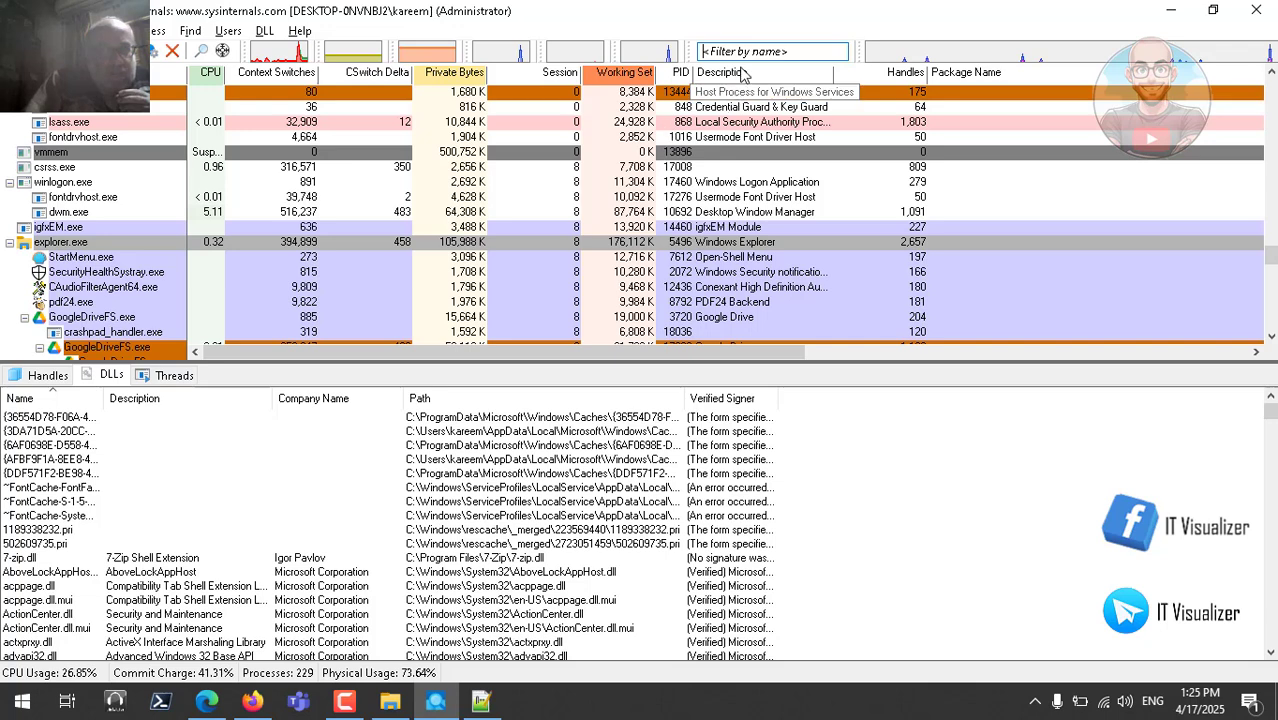
Open the search for handles or DLLs and enter "depart" as the substring
left_click(157, 31)
mouse_move(199, 35)
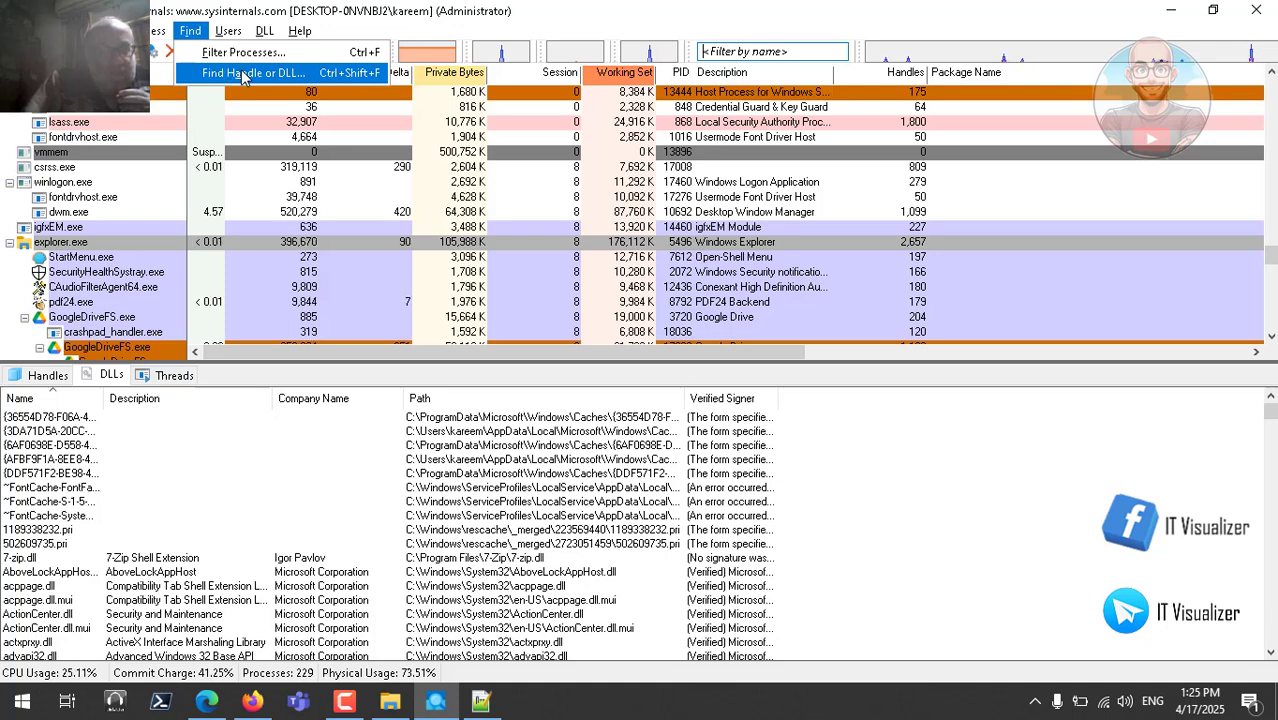
left_click(243, 74)
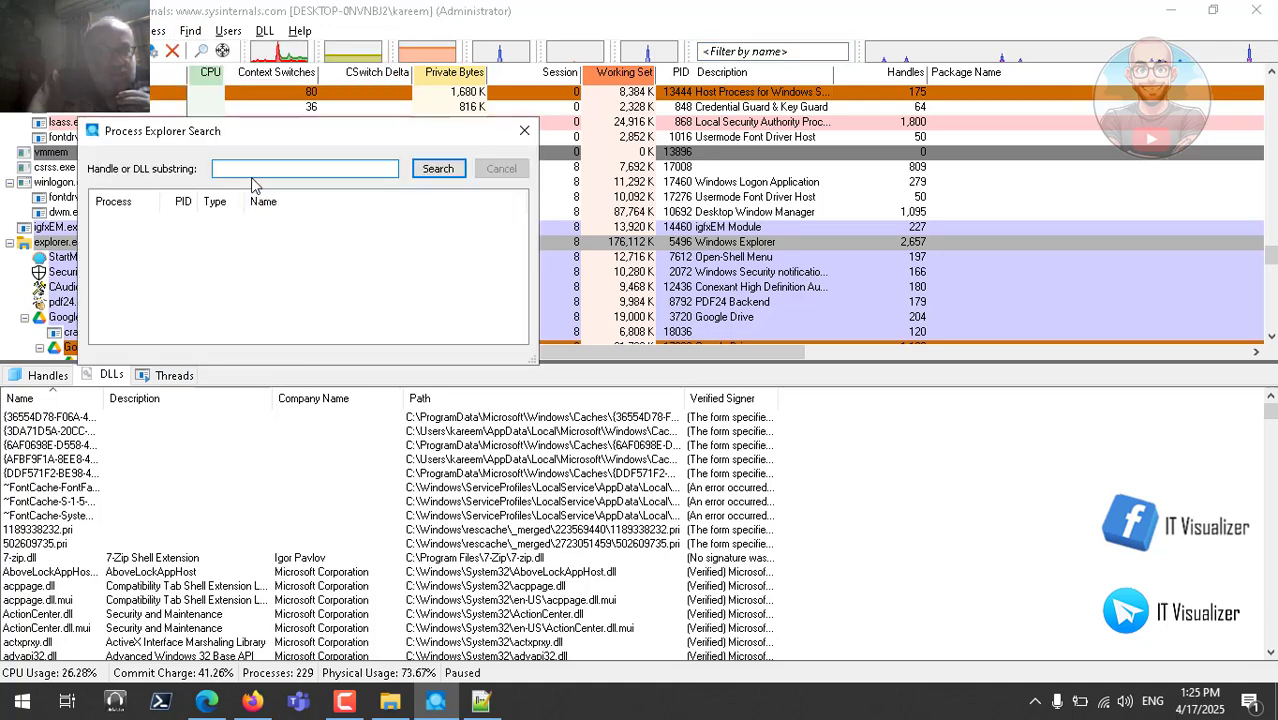
type("dep")
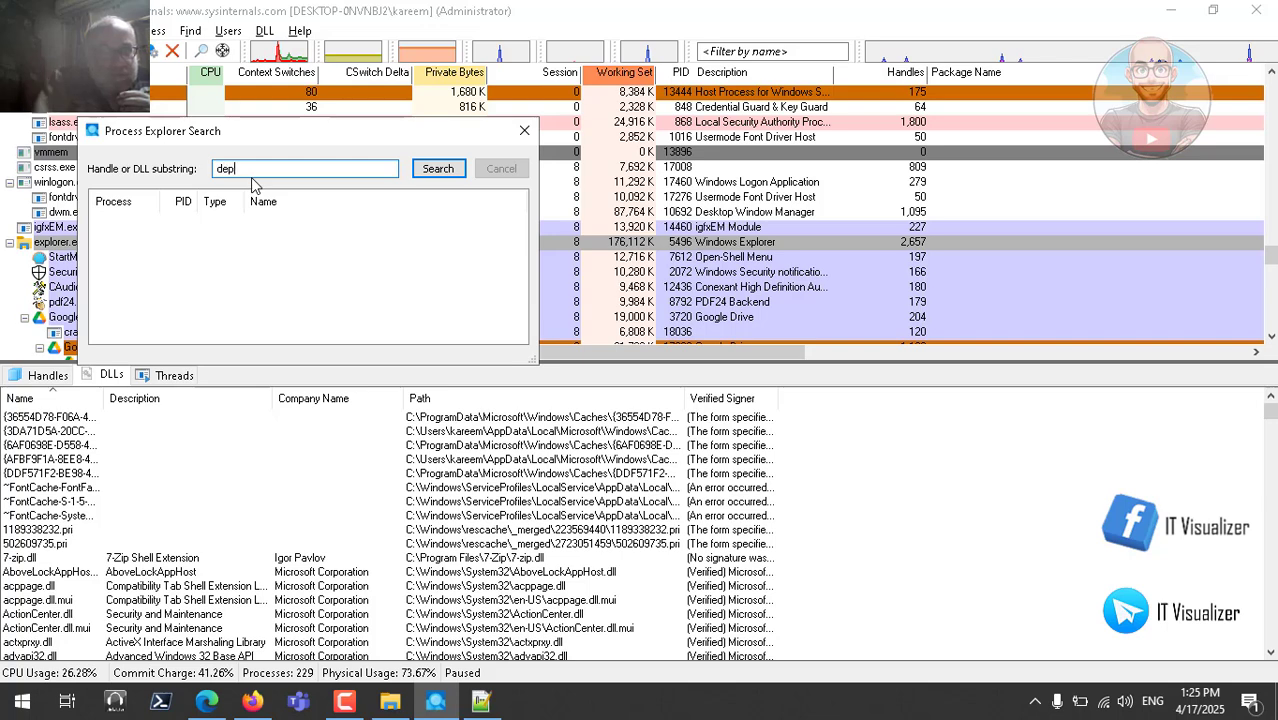
type("arte")
type("m")
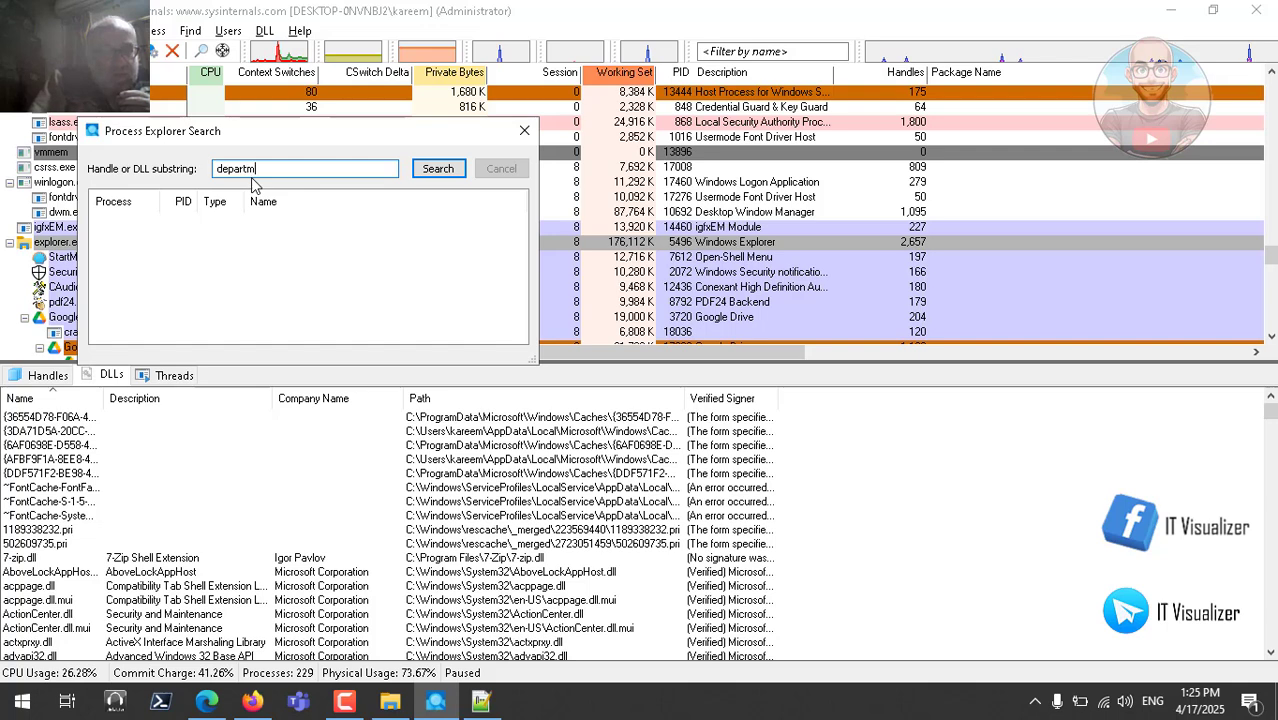
key("BackSpace")
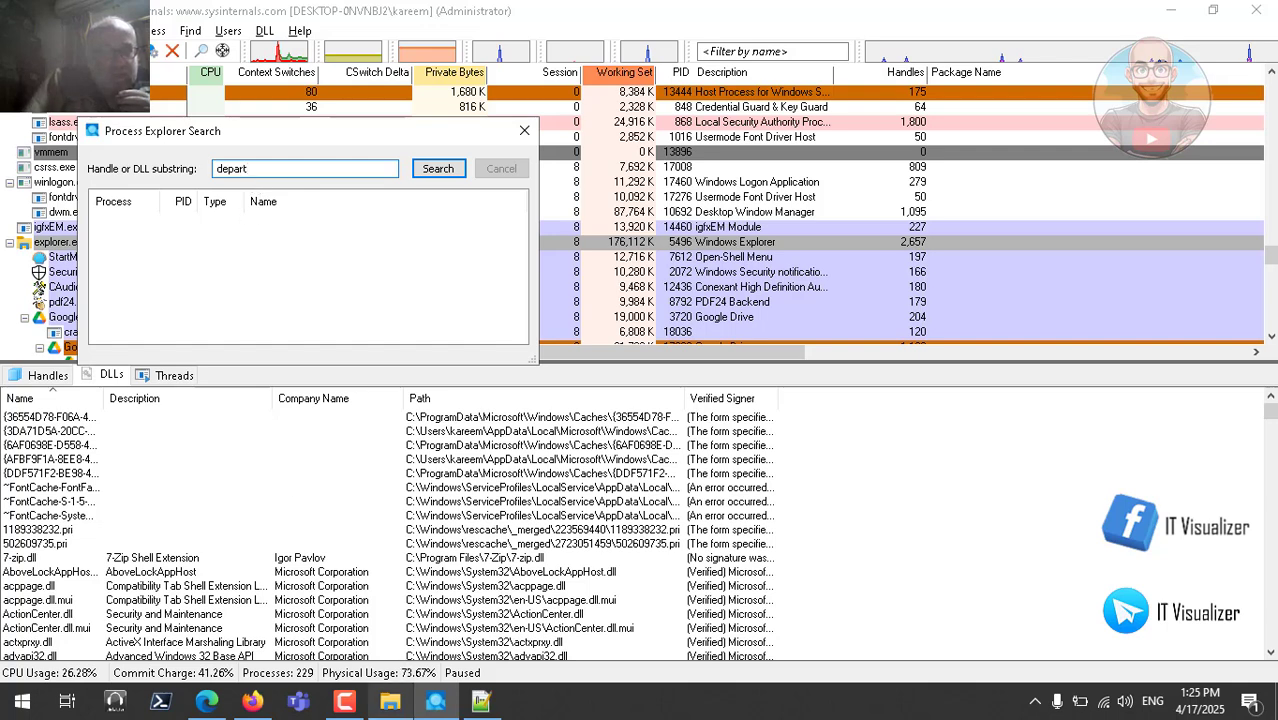
Switch to File Explorer and copy "\Departments" from the open folder's path
left_click(390, 700)
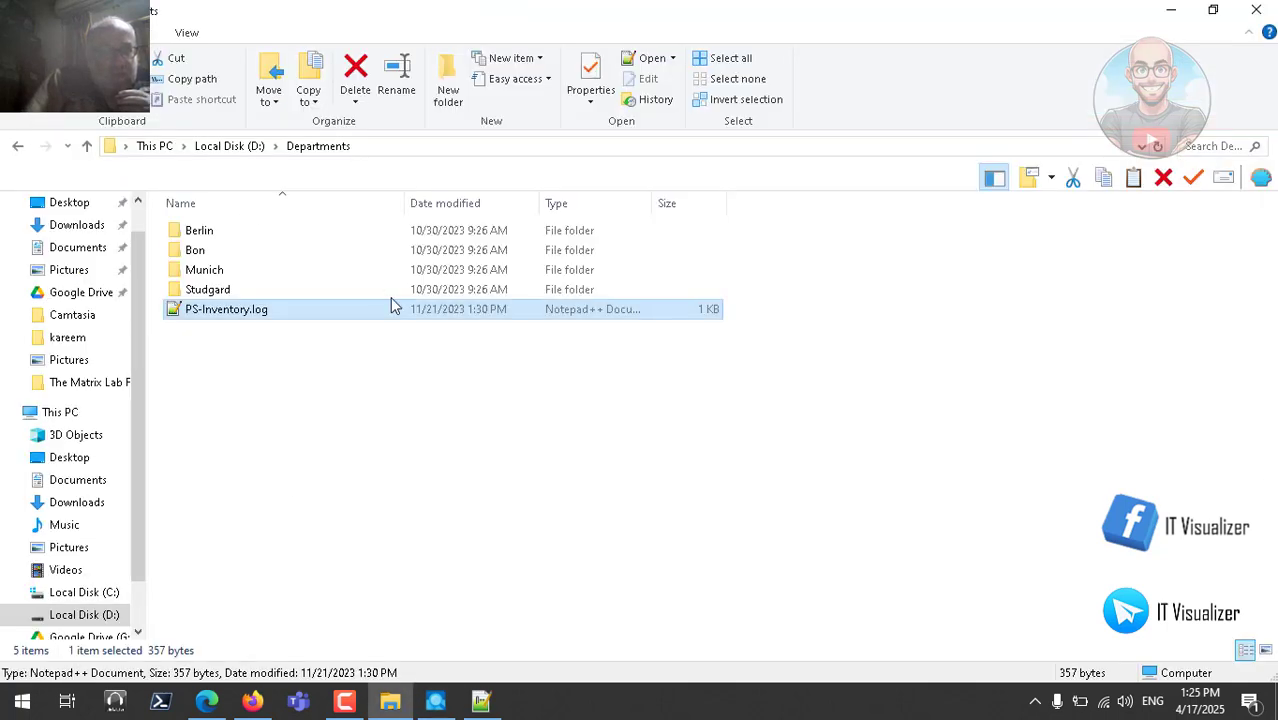
left_click(364, 147)
left_click(206, 147)
key("ctrl+shift+Left")
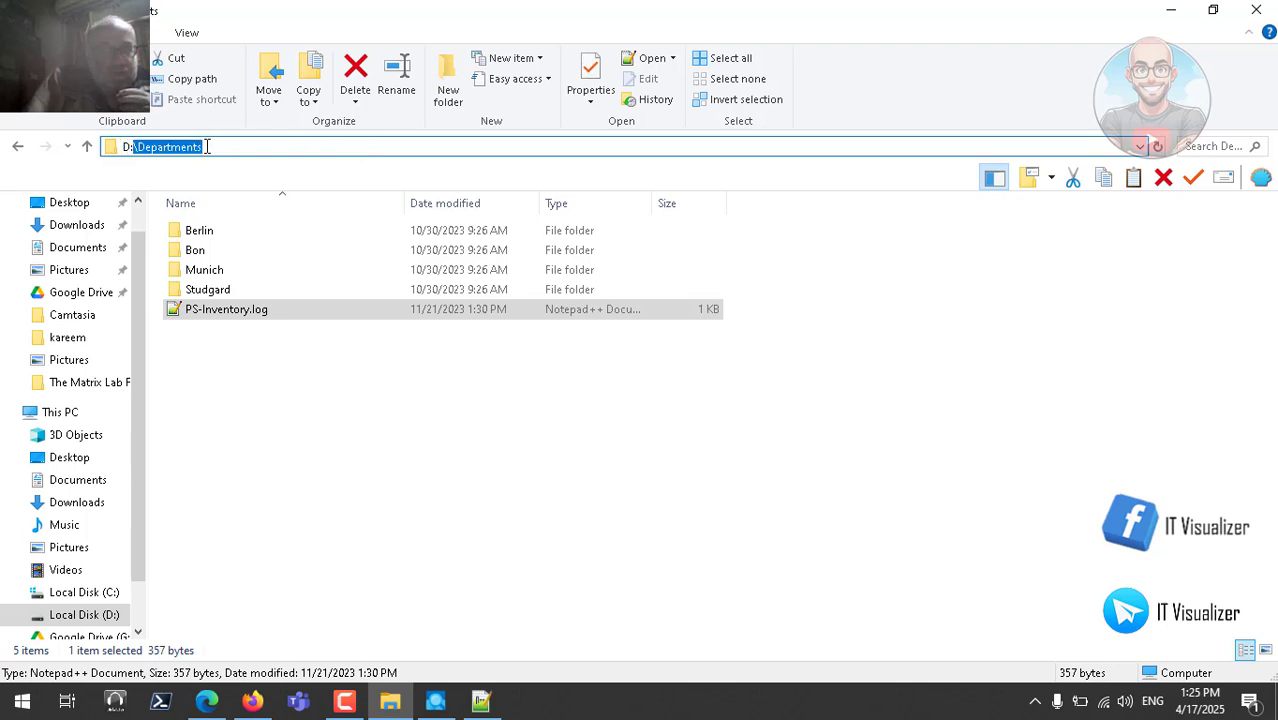
right_click(175, 147)
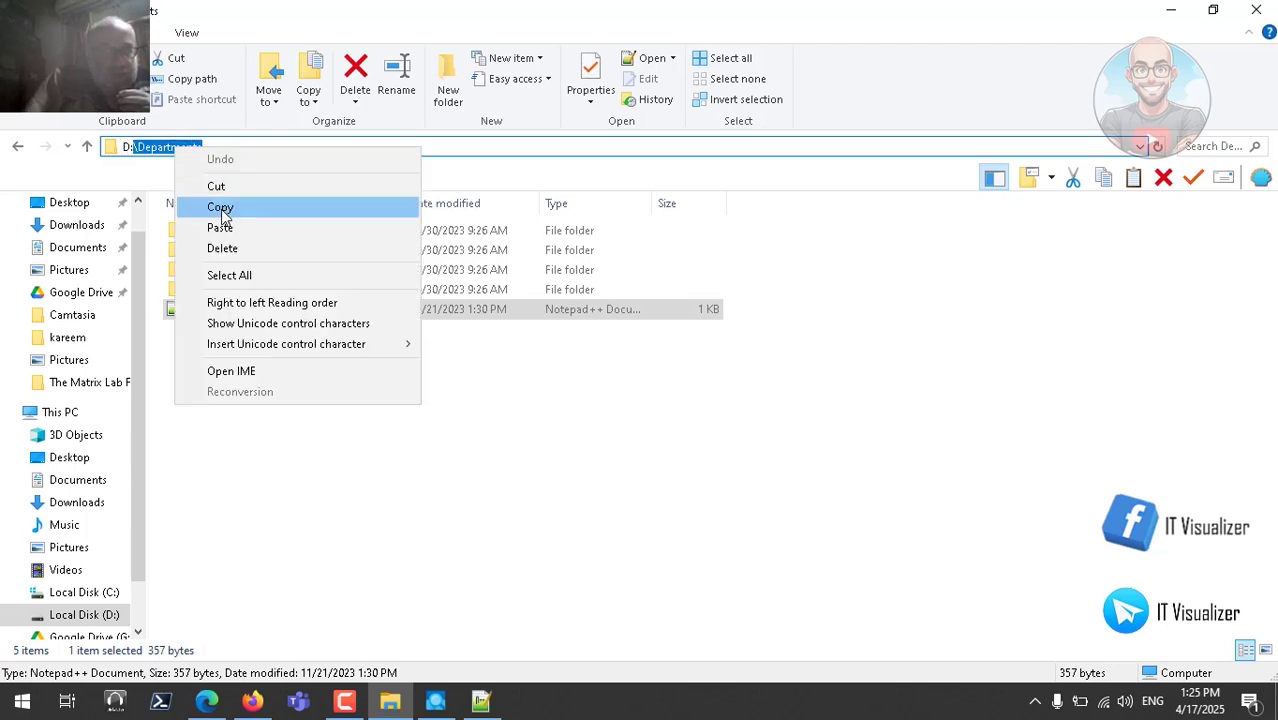
left_click(220, 208)
Back in Process Explorer, search handles for the pasted name "Departments" without its backslash, and locate the first match in the handle list
left_click(435, 700)
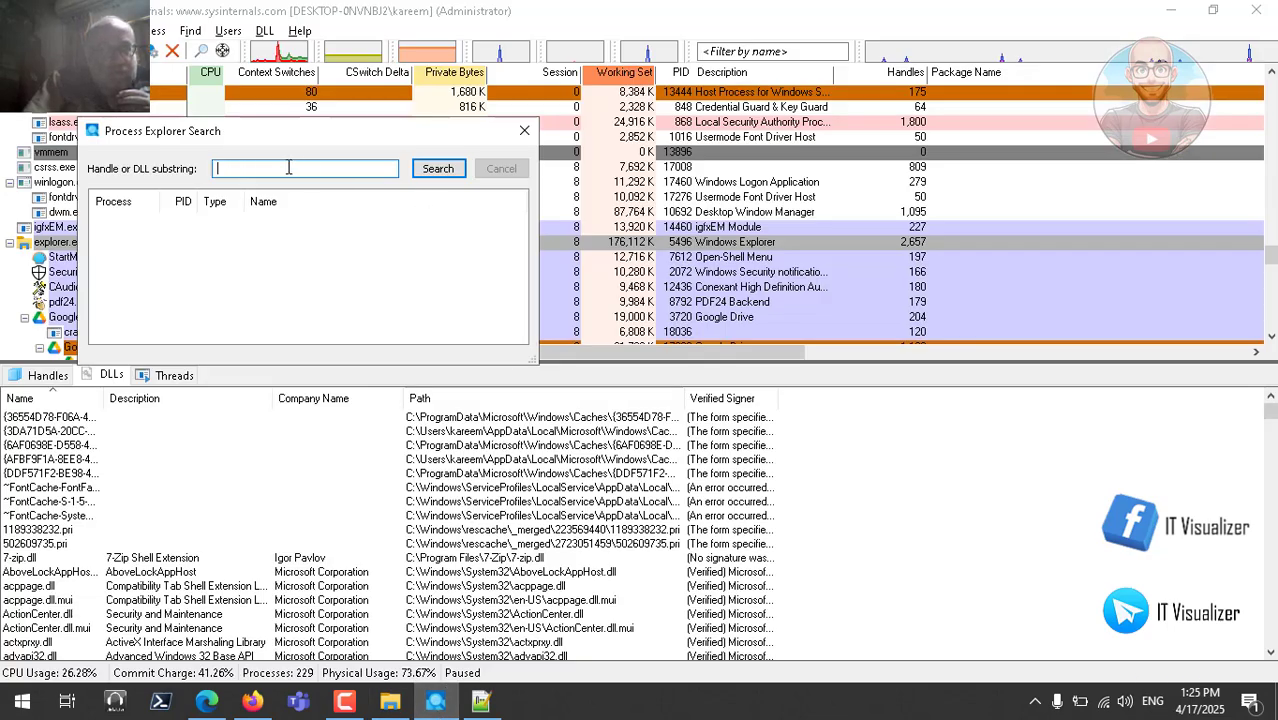
key("ctrl+v")
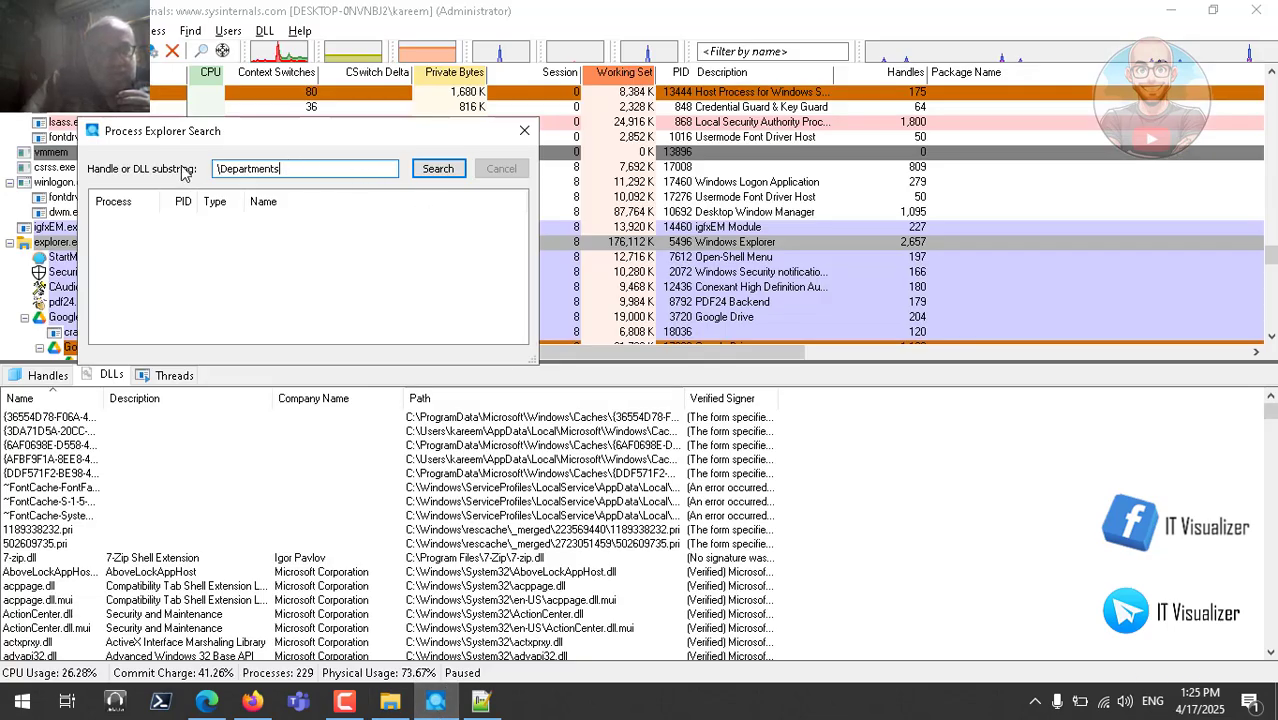
left_click(221, 168)
key("BackSpace")
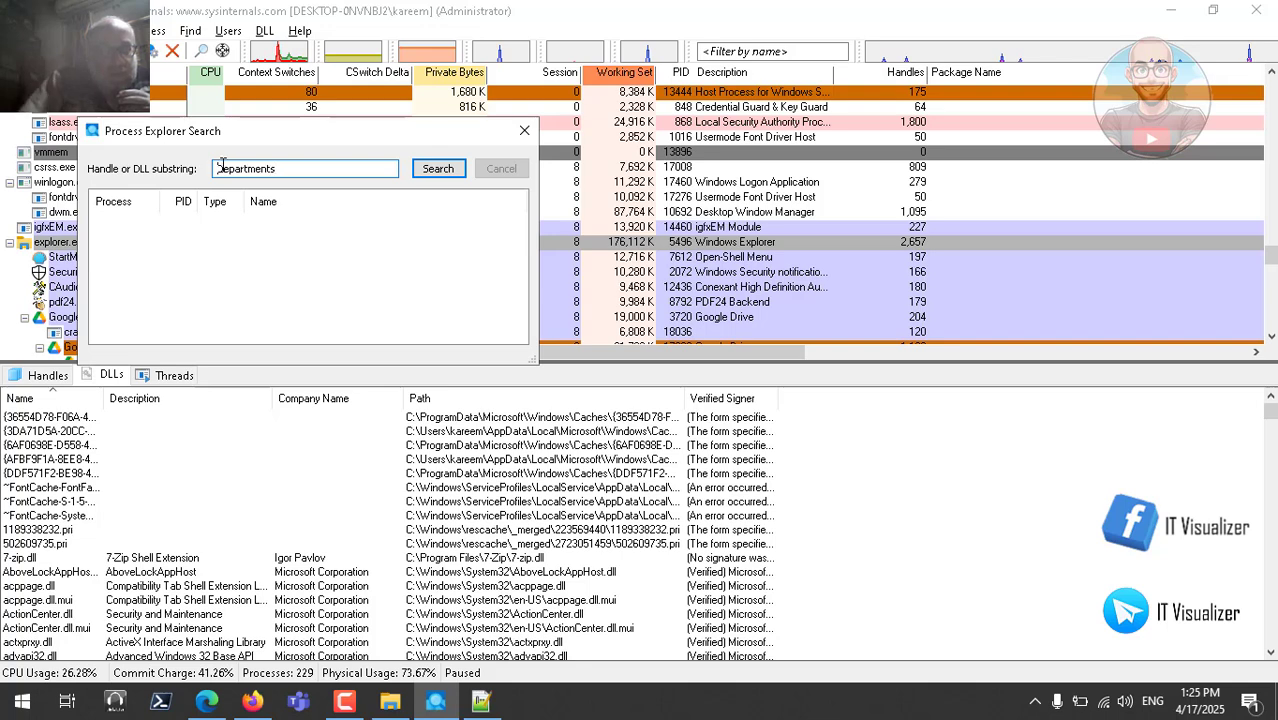
left_click(446, 169)
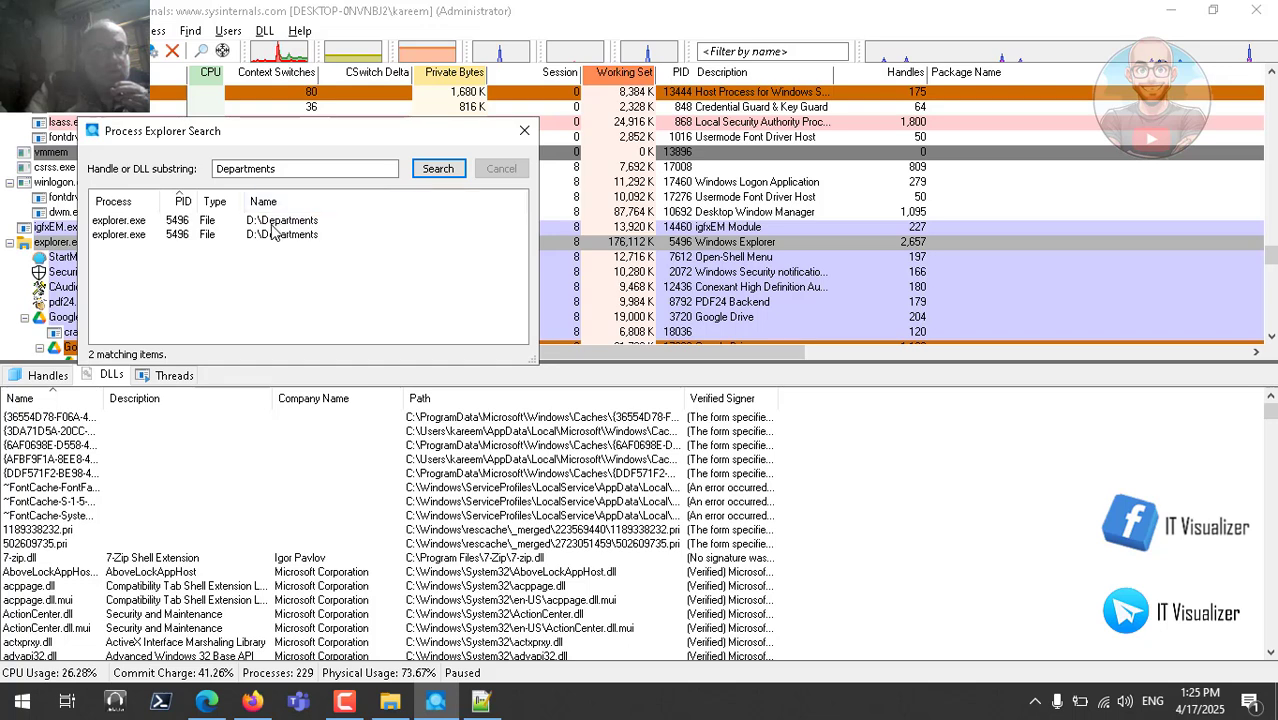
left_click(138, 222)
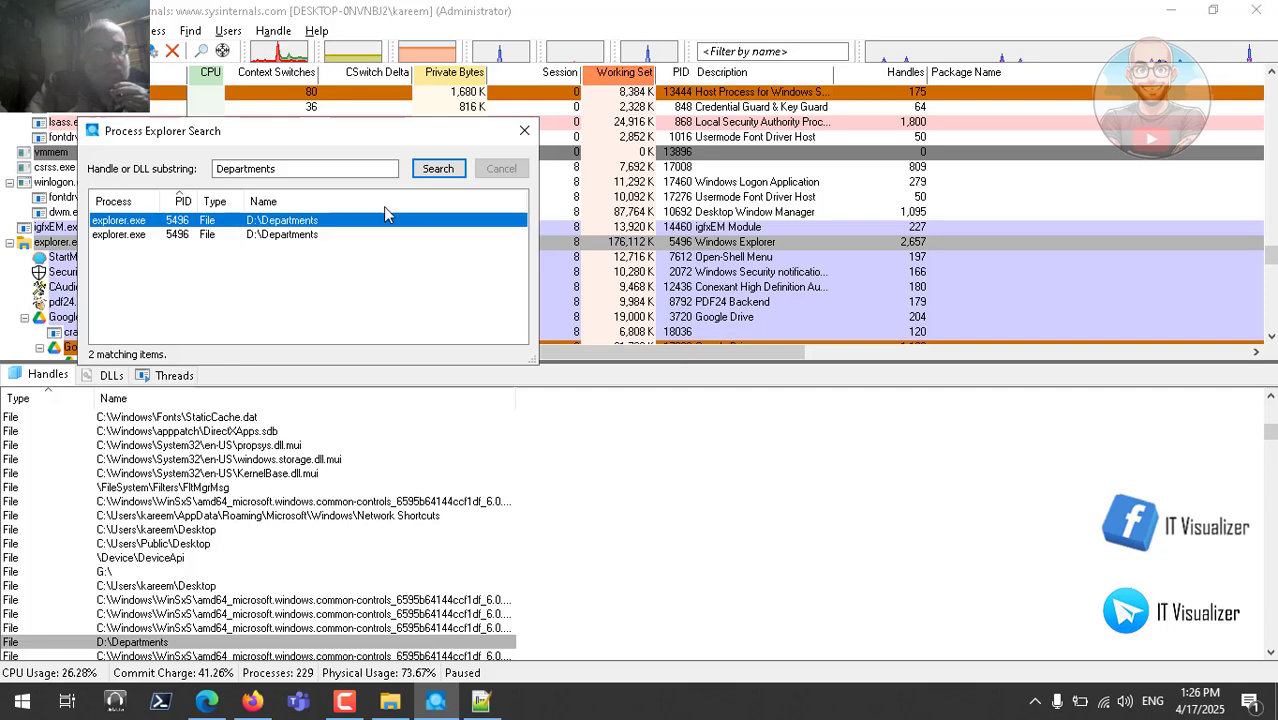
left_click(525, 131)
left_click(260, 36)
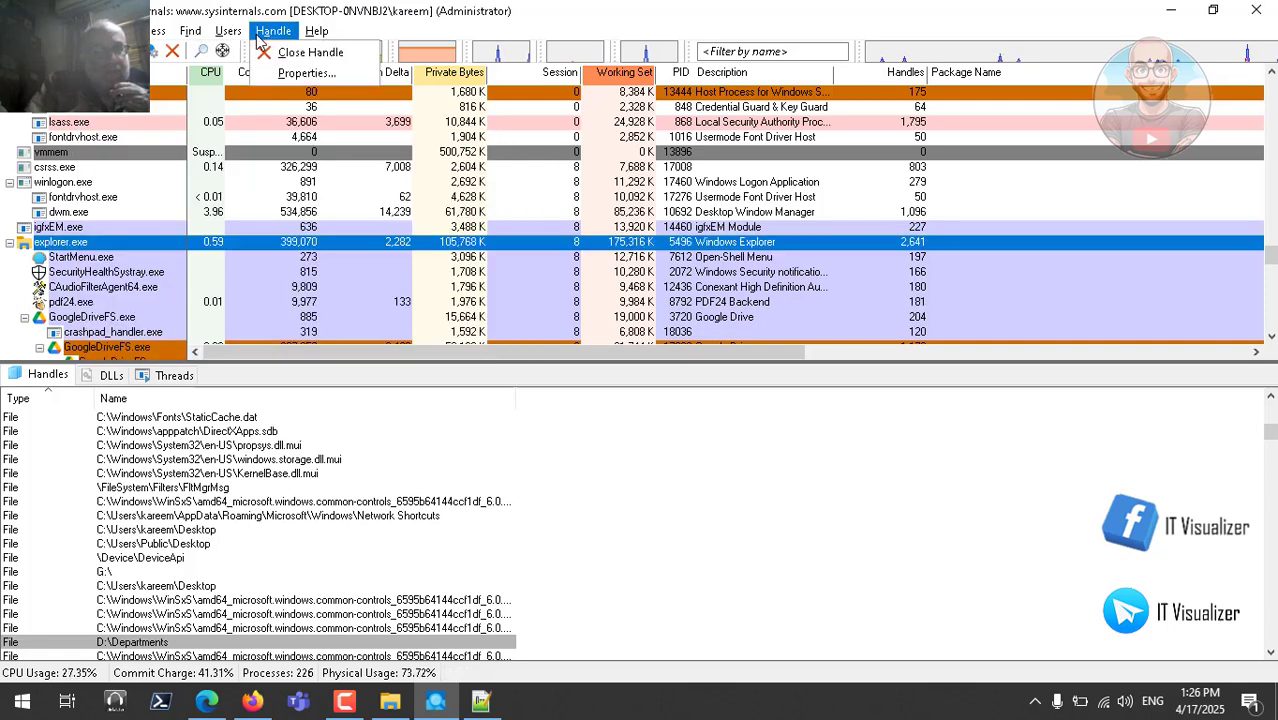
mouse_move(197, 38)
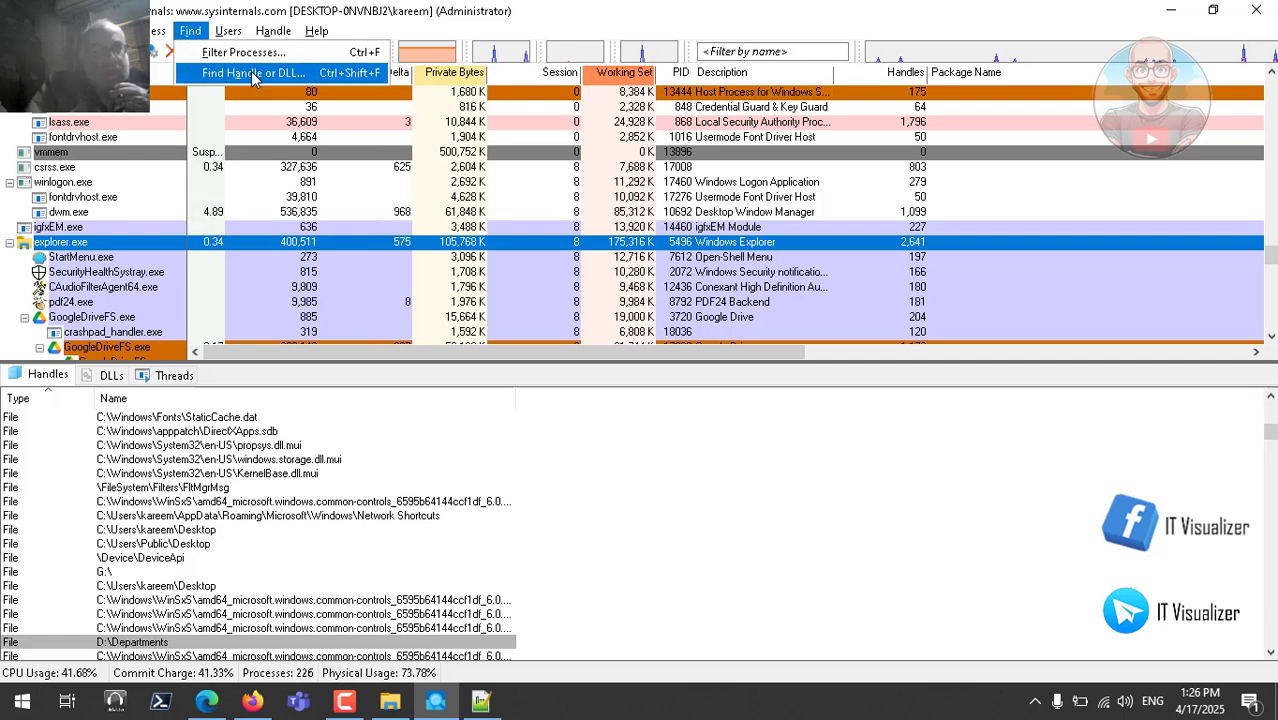
left_click(626, 446)
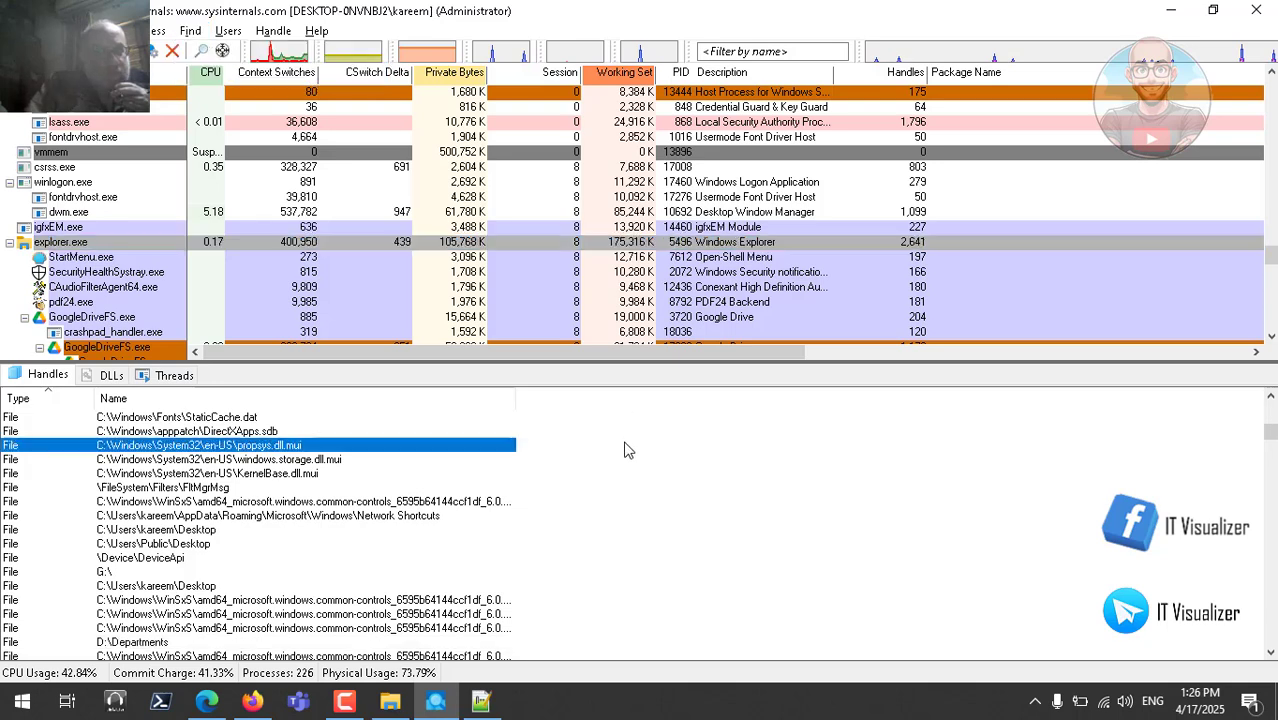
Switch to the Claude chat in Firefox and read how Case 1 searches for the folder's handle and checks the process's current directory
left_click(249, 701)
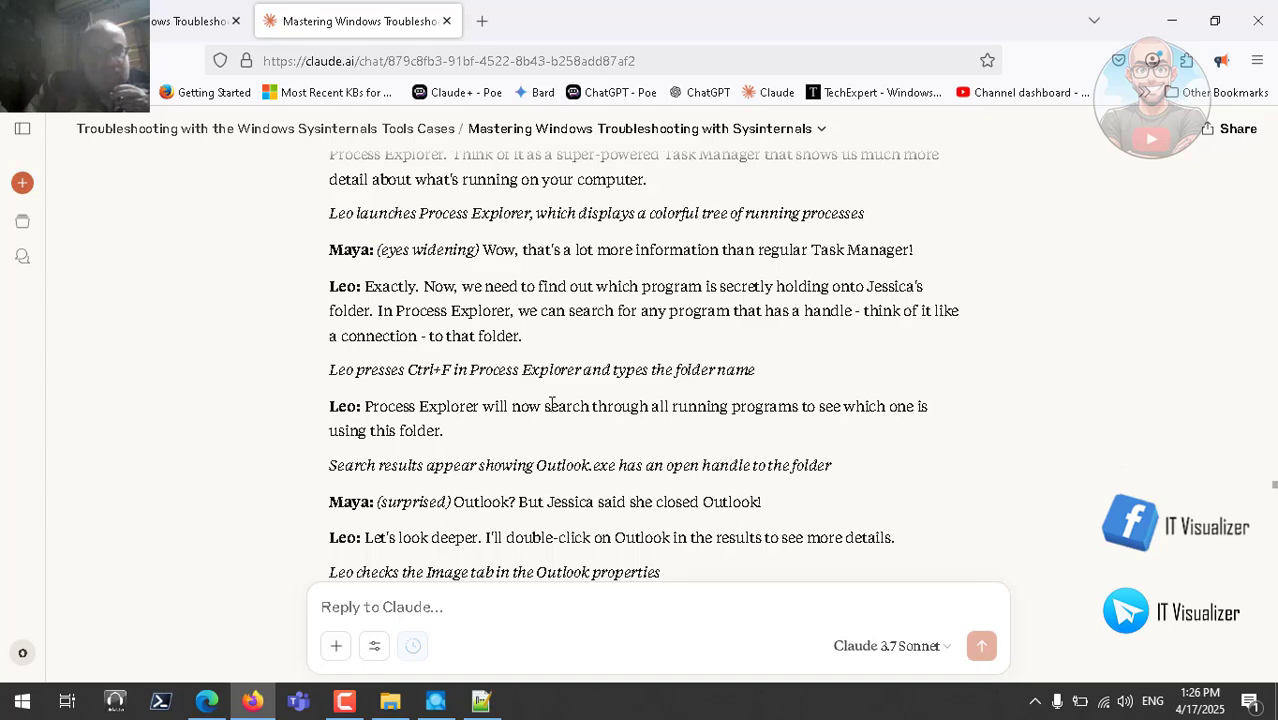
scroll(551, 402, "down", 2)
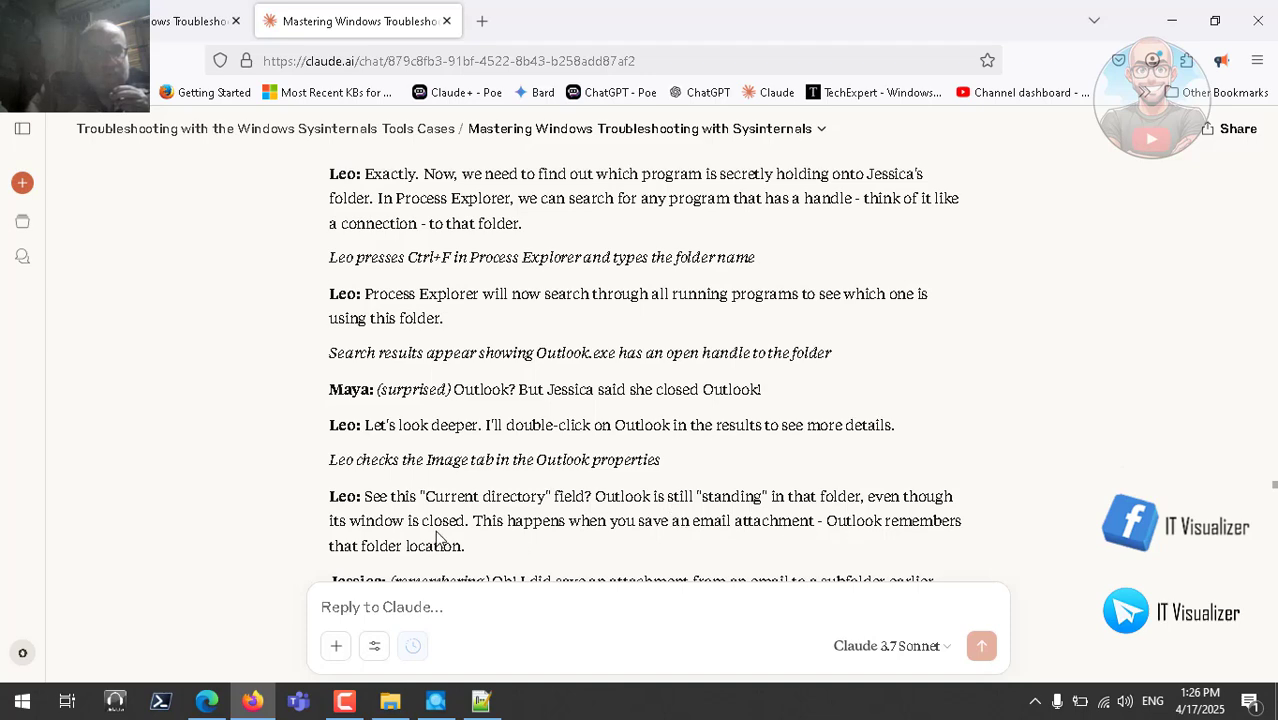
scroll(444, 540, "down", 2)
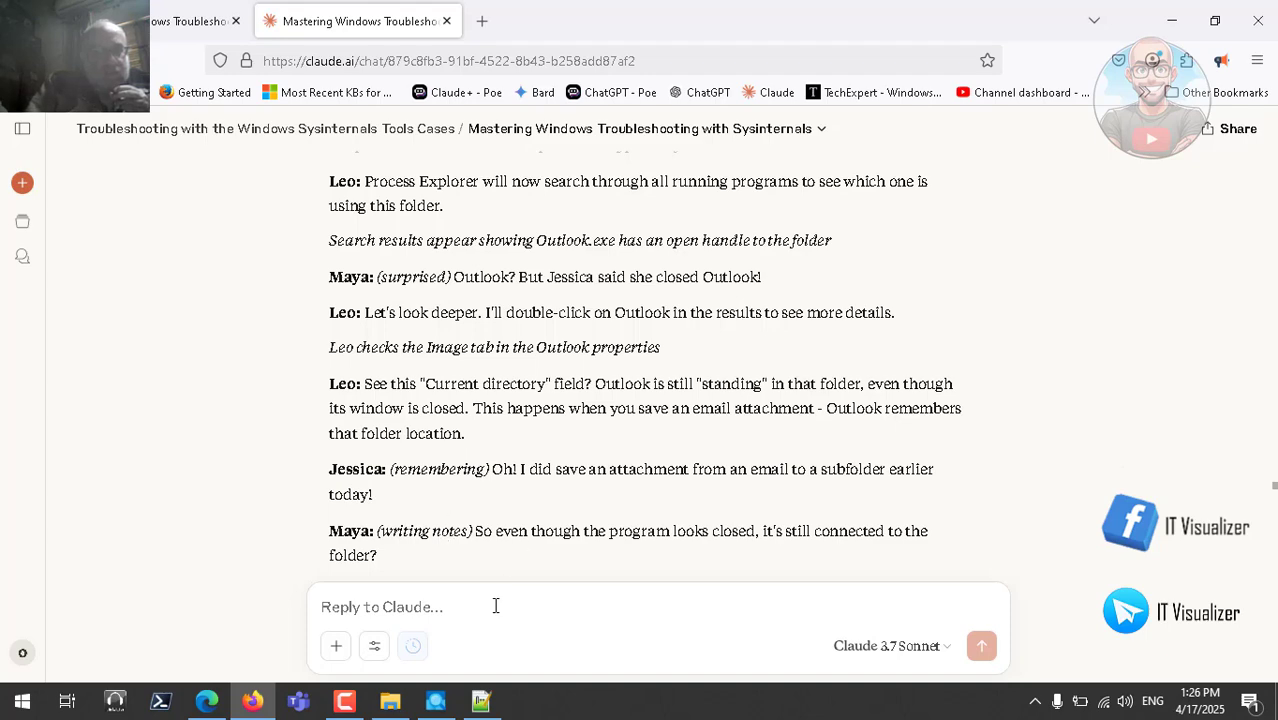
Return to Process Explorer, repeat the handle search for "Departments", and select the first explorer.exe match
left_click(435, 700)
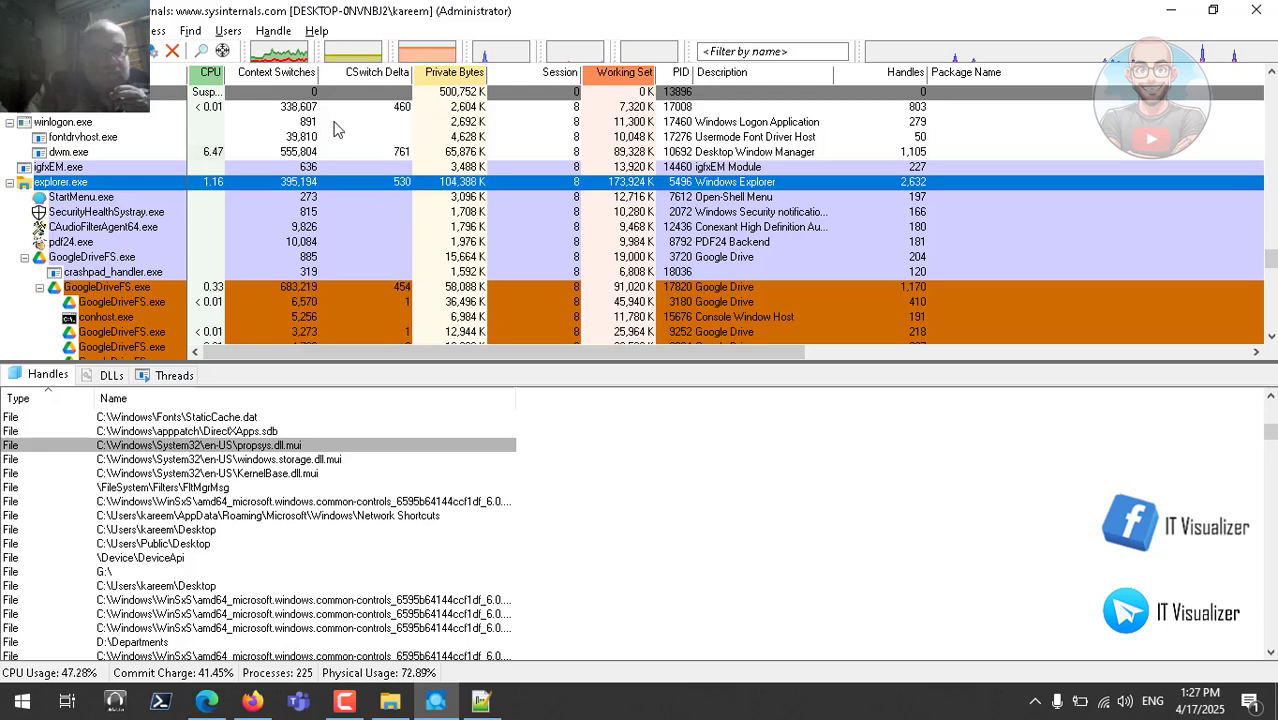
left_click(258, 32)
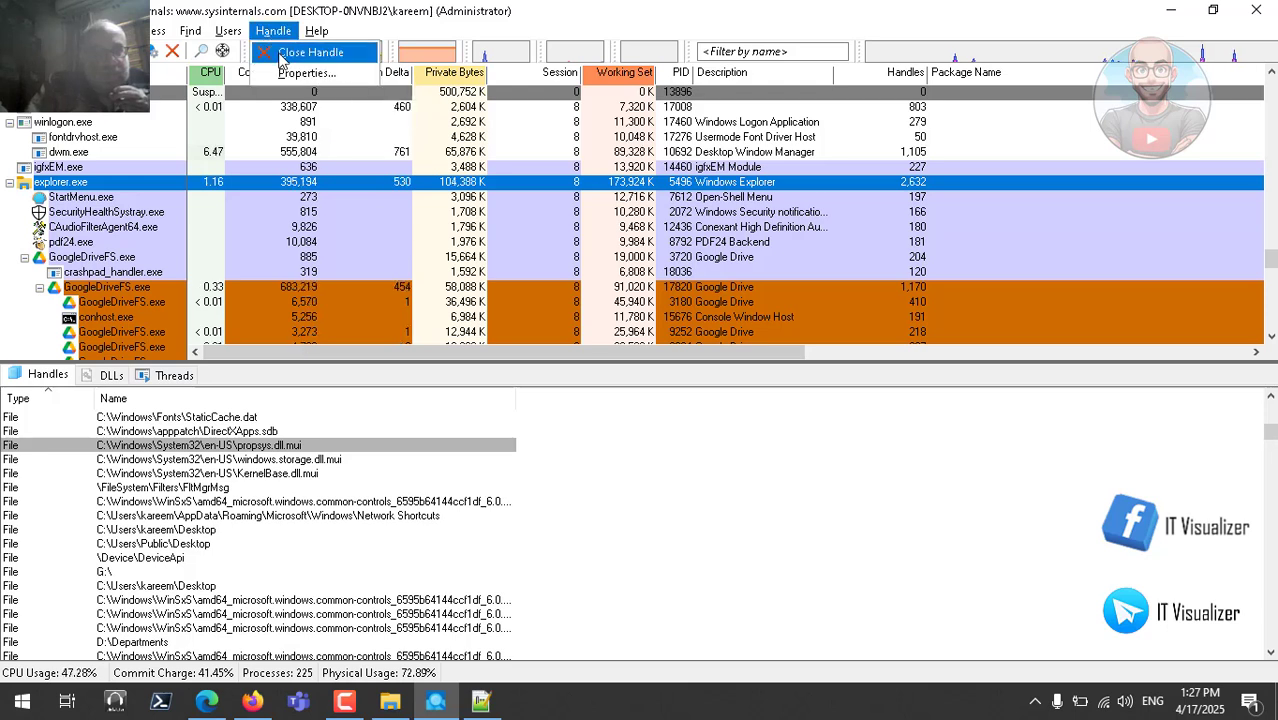
mouse_move(229, 40)
mouse_move(192, 33)
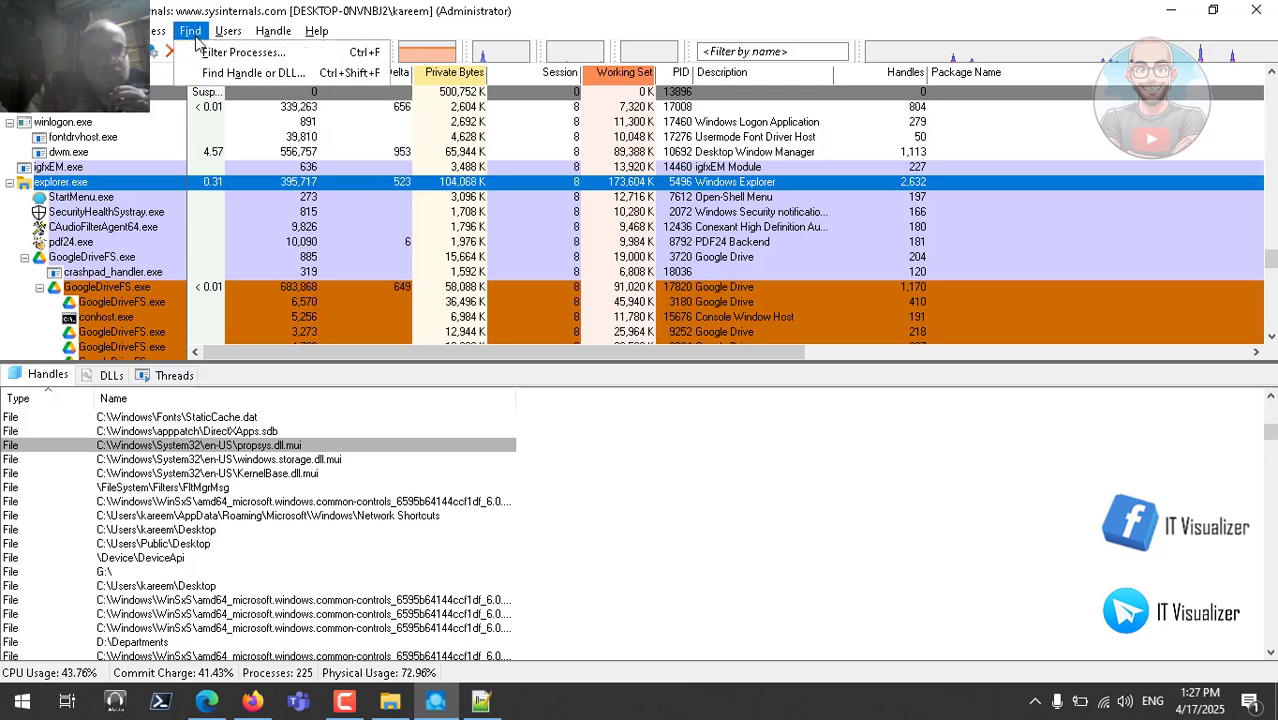
left_click(213, 74)
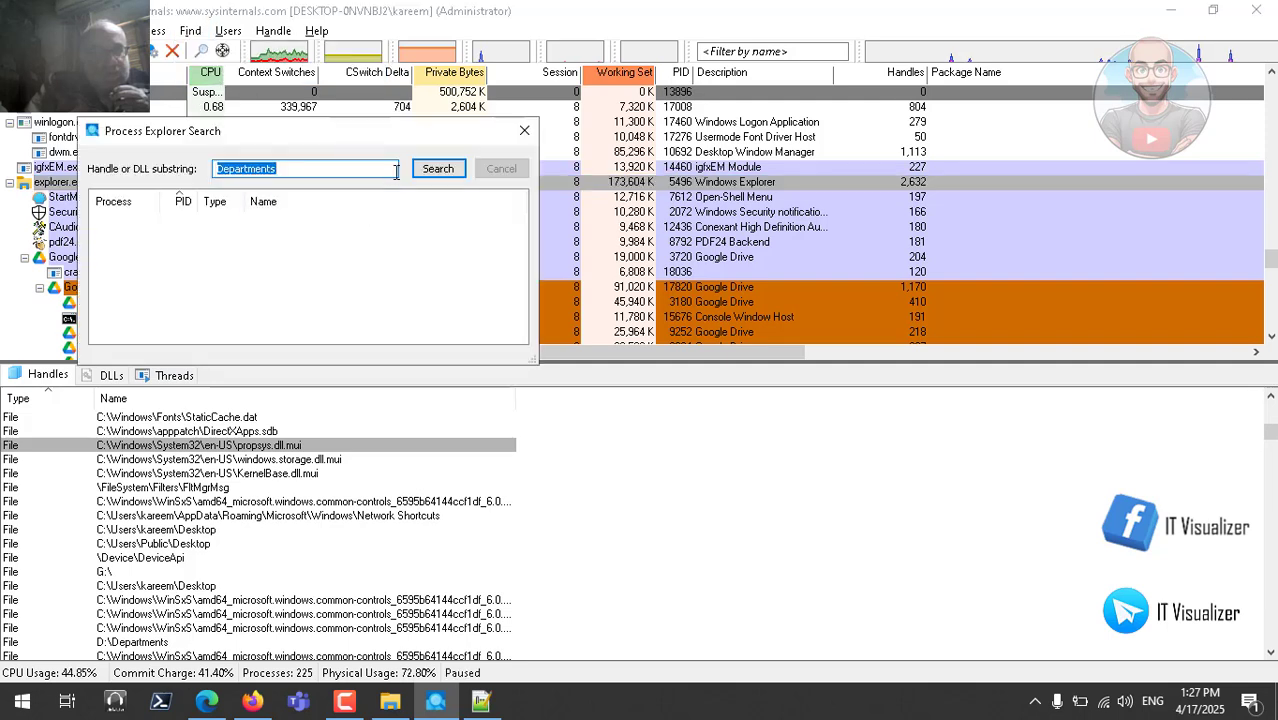
left_click(436, 169)
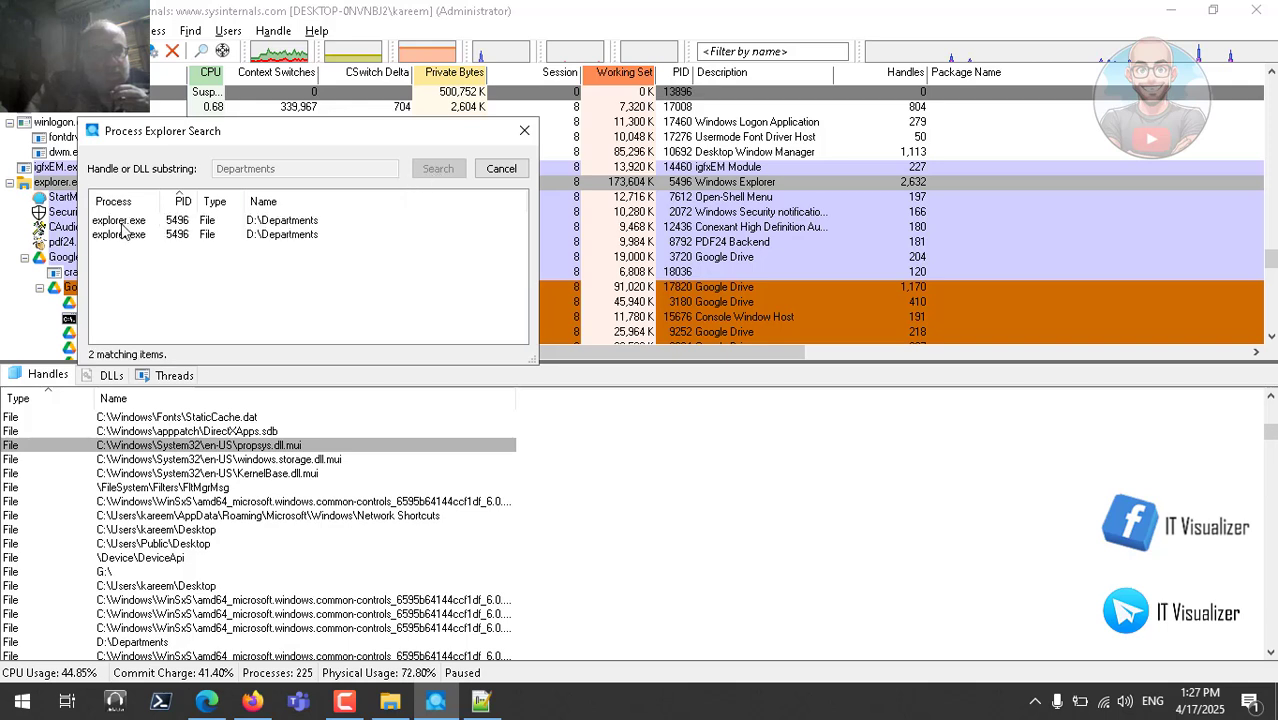
left_click(100, 221)
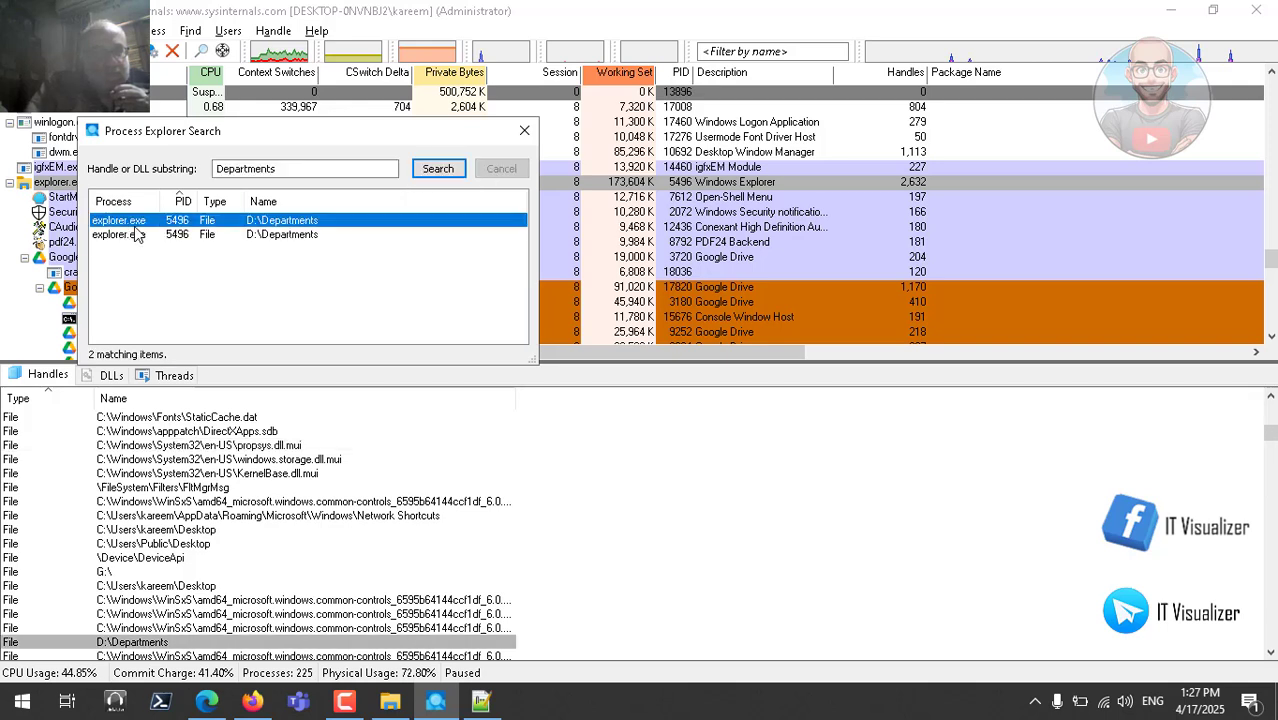
left_click(524, 130)
Examine the current directory in the image properties of explorer.exe, and close the properties
right_click(85, 186)
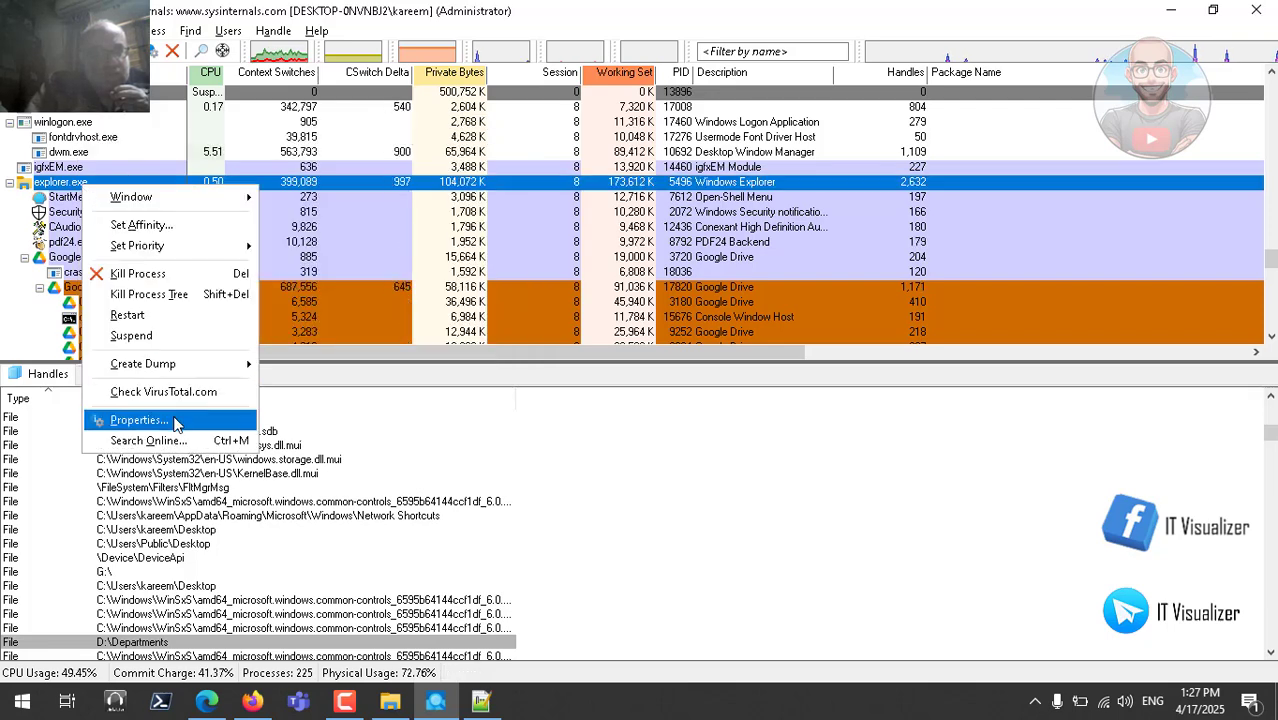
left_click(174, 420)
left_click(339, 90)
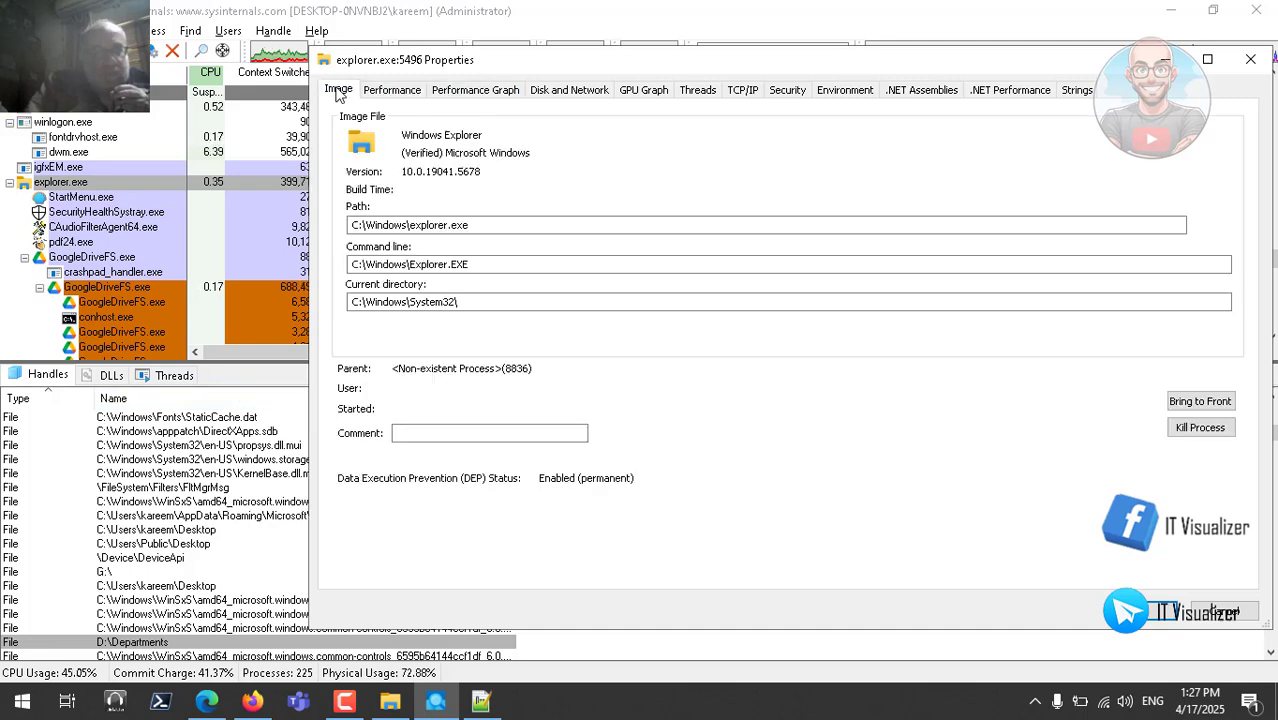
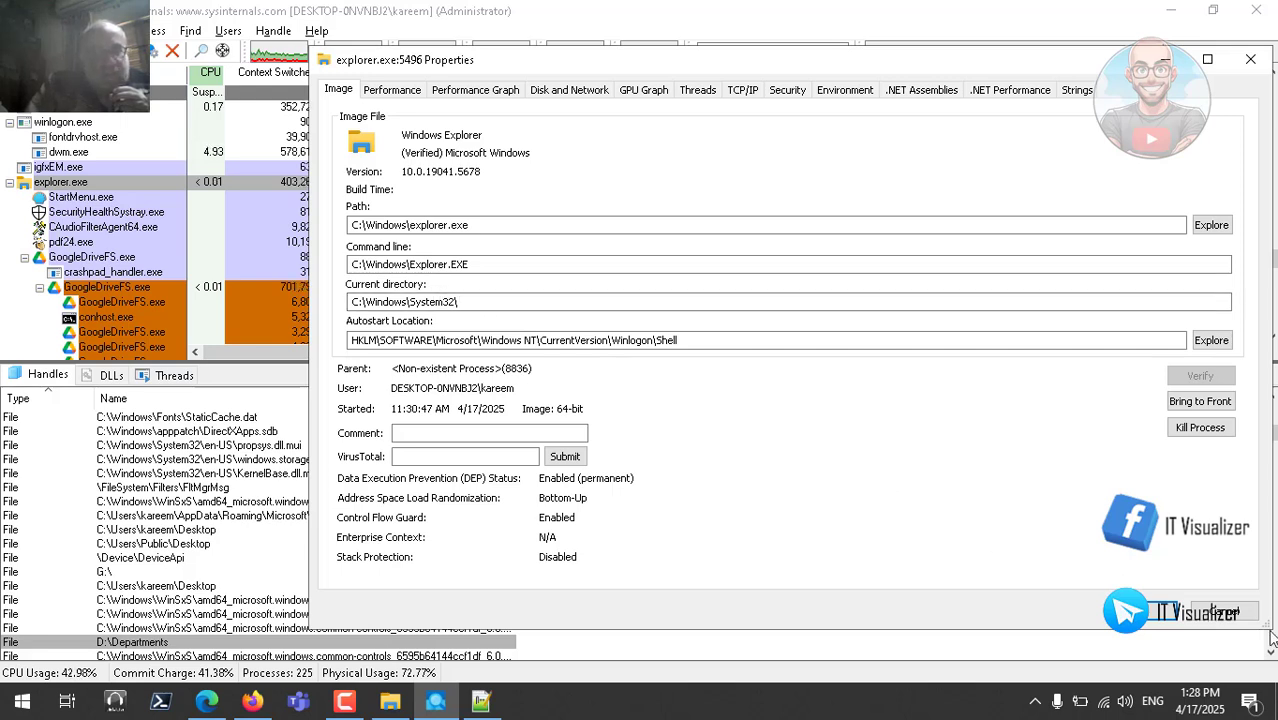
left_click(1225, 611)
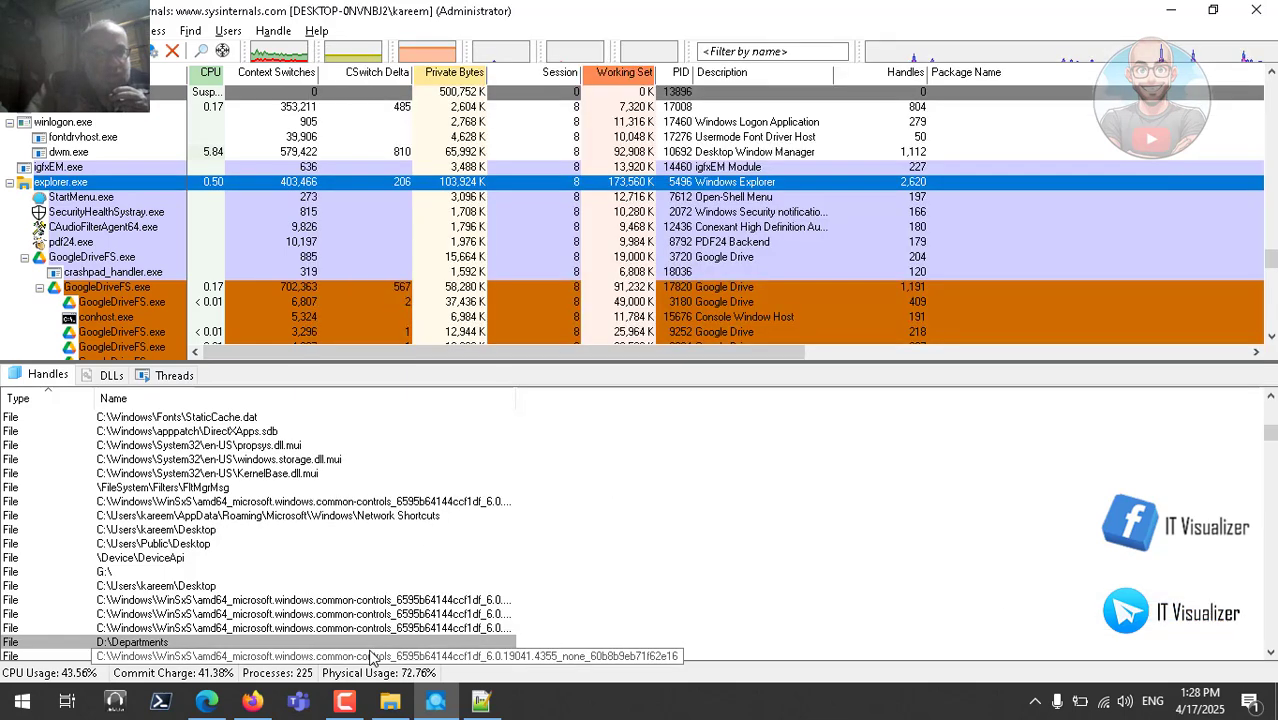
Switch back to the Claude chat in Firefox and read the fix and conclusion of Case 1
left_click(252, 701)
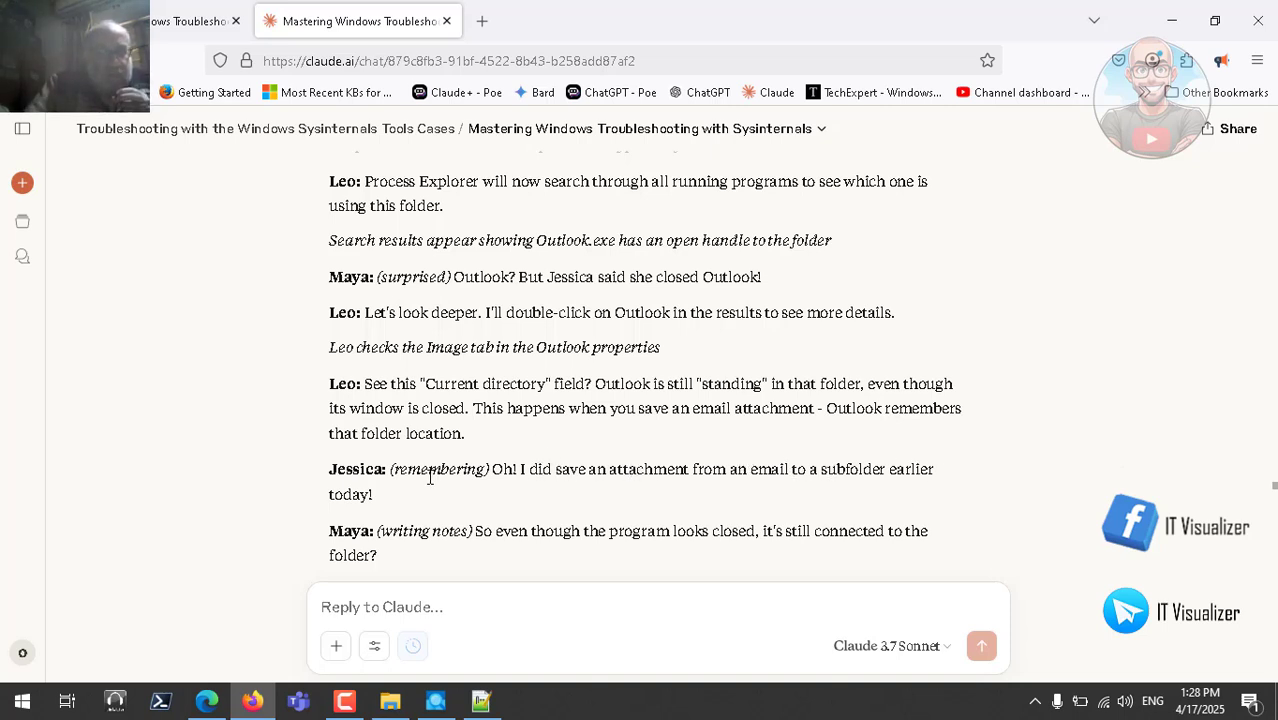
scroll(430, 477, "down", 3)
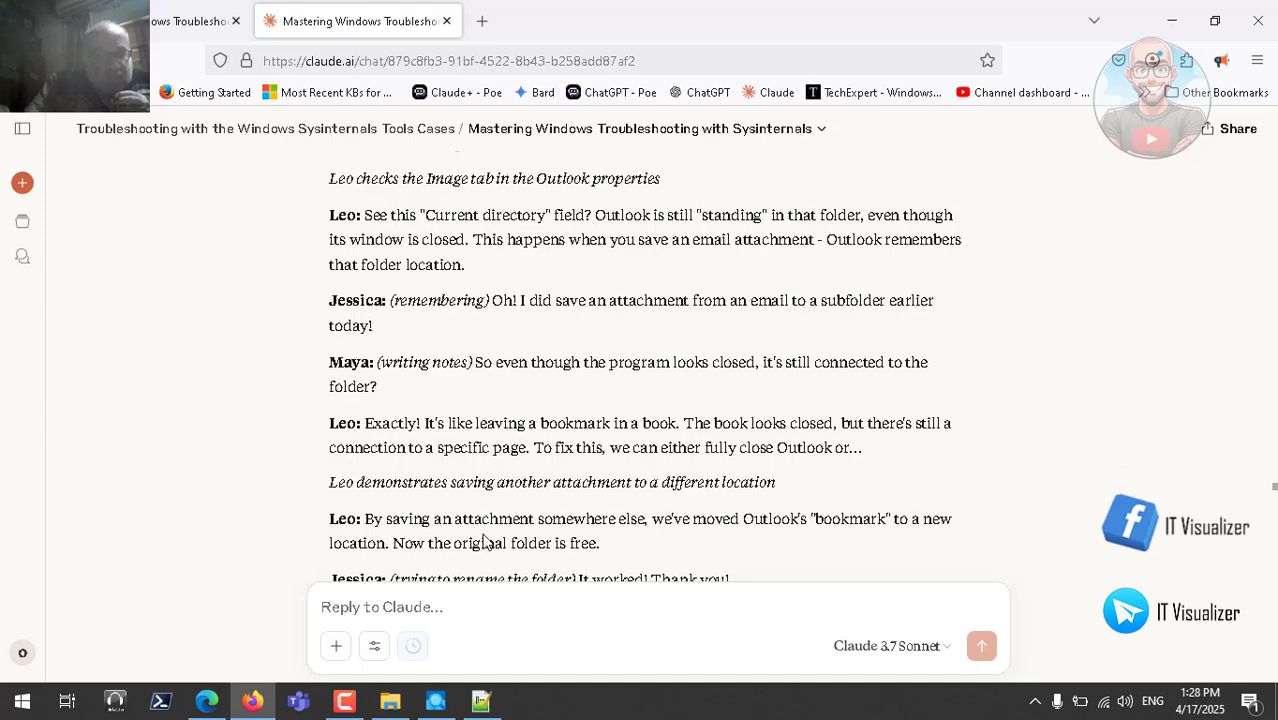
scroll(485, 541, "down", 2)
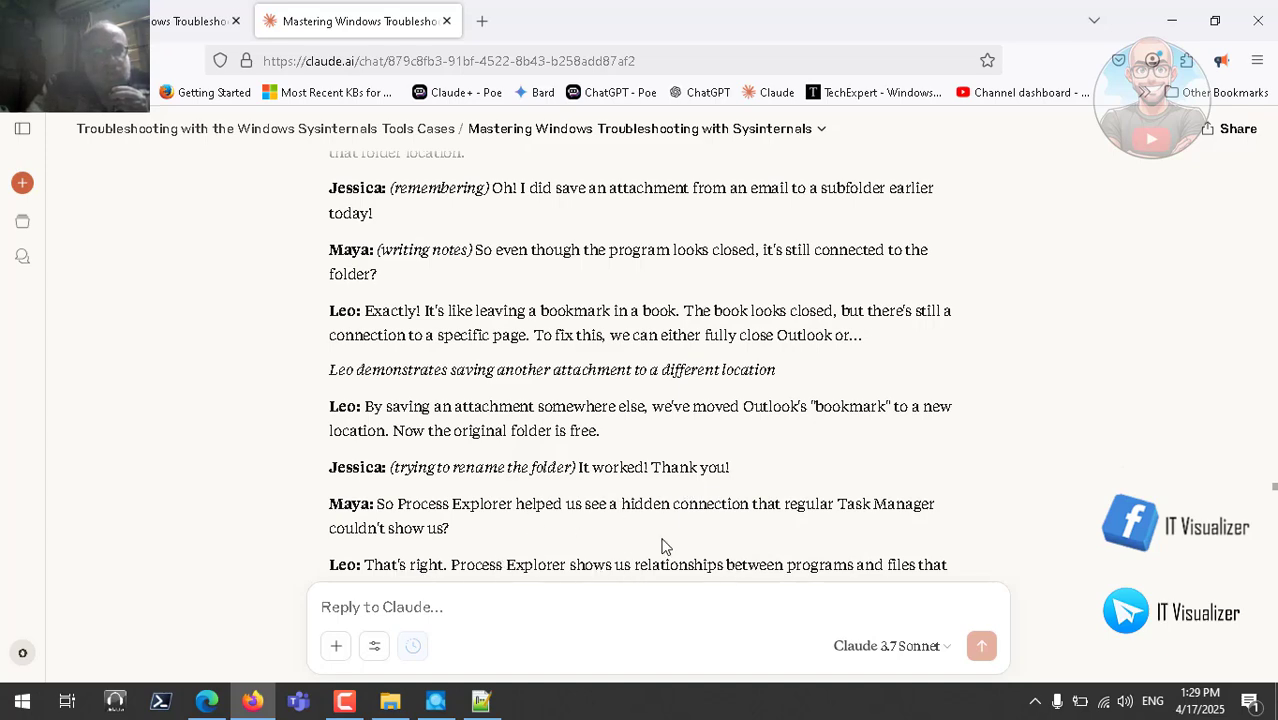
scroll(662, 545, "down", 2)
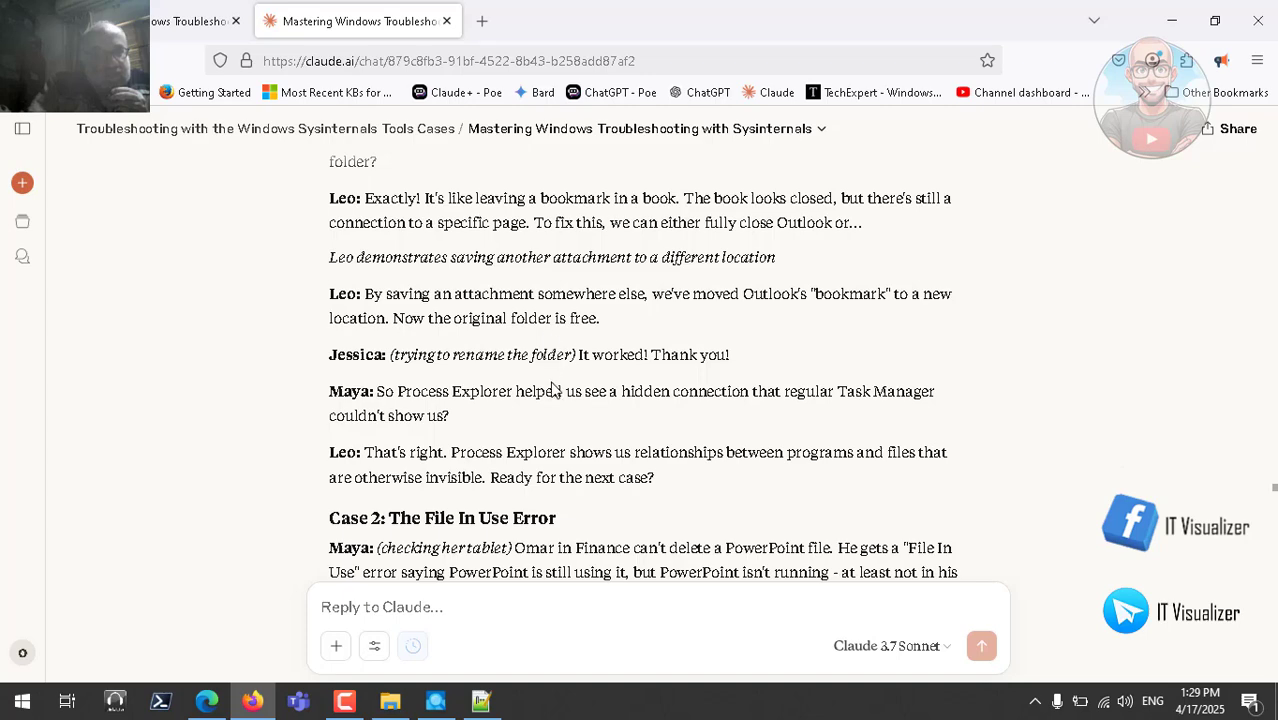
Read the start of Case 2: The File In Use Error, through the handle search for the PowerPoint file
scroll(468, 449, "down", 3)
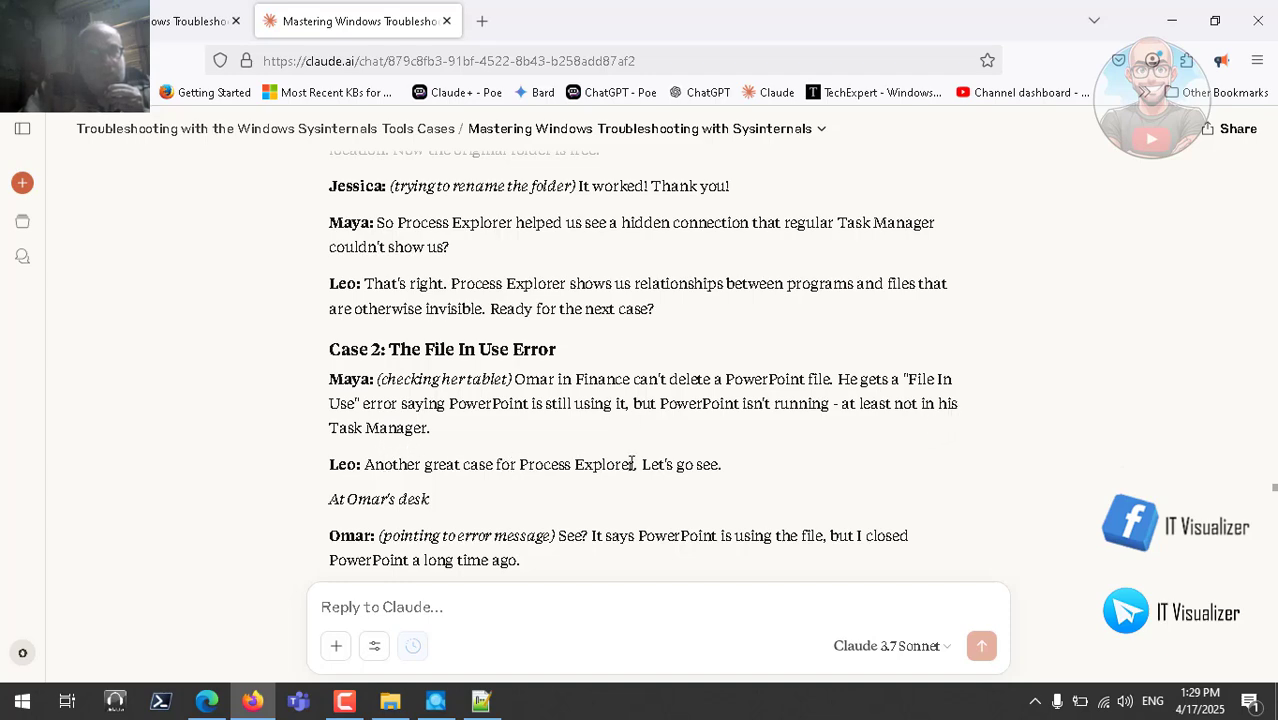
scroll(622, 463, "down", 3)
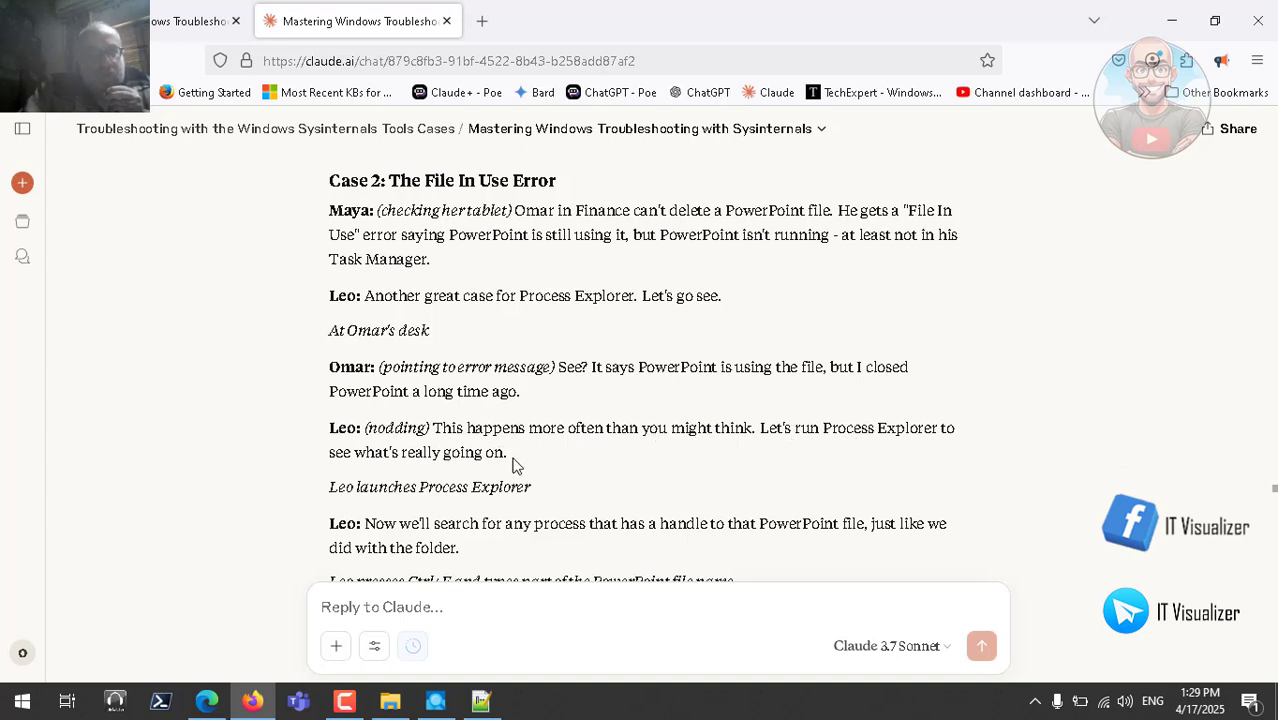
scroll(457, 487, "down", 1)
scroll(457, 487, "down", 2)
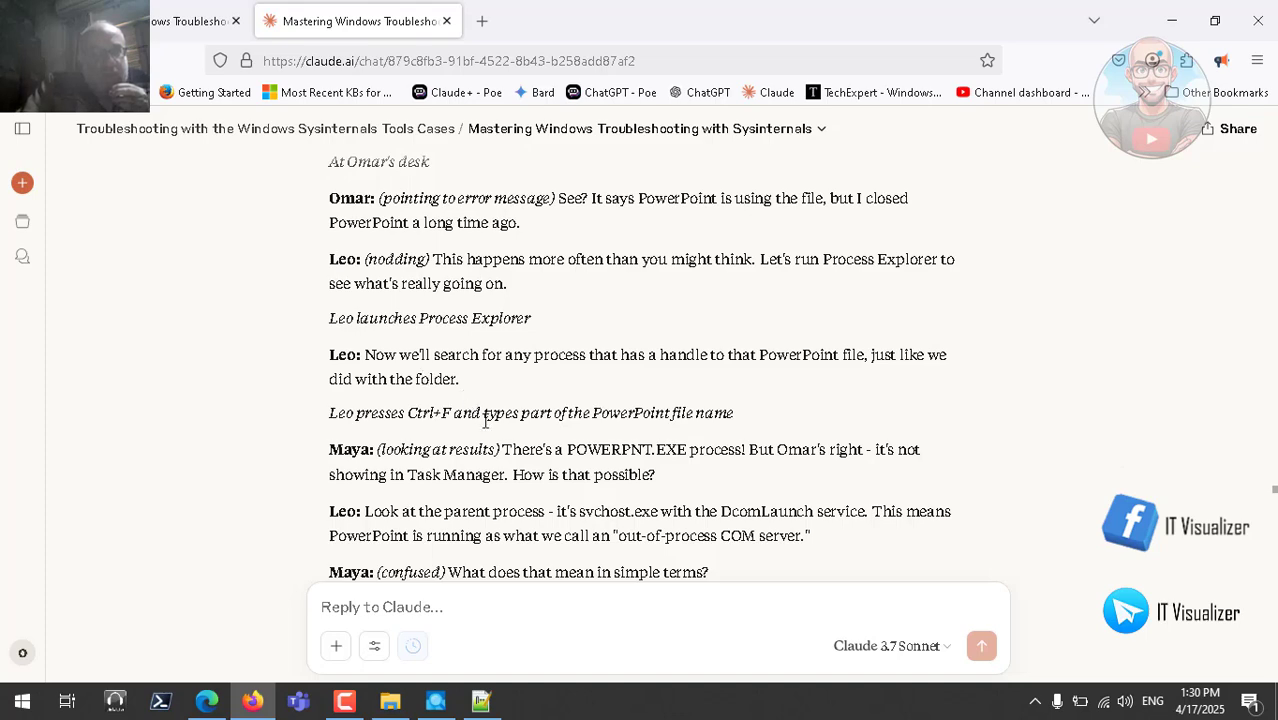
Check the log file open in Notepad++, switch to Process Explorer, and search handles and DLLs for "ps-*"
left_click(483, 701)
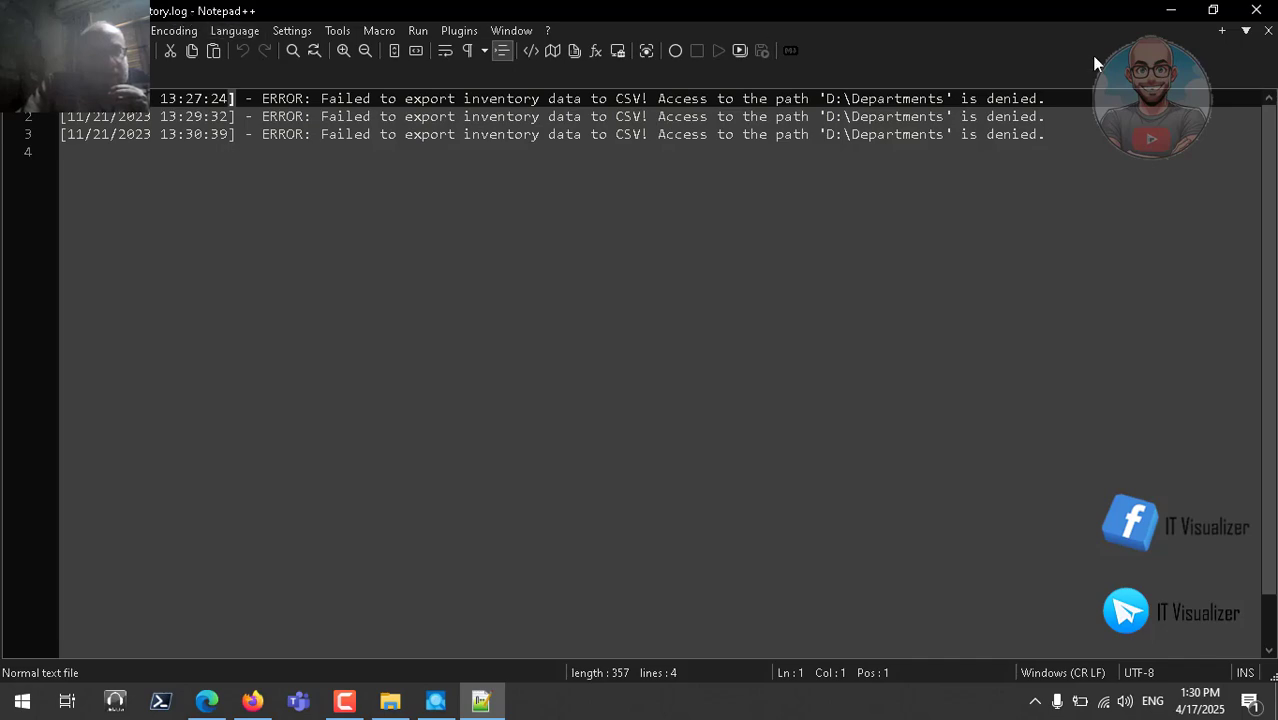
left_click(1170, 14)
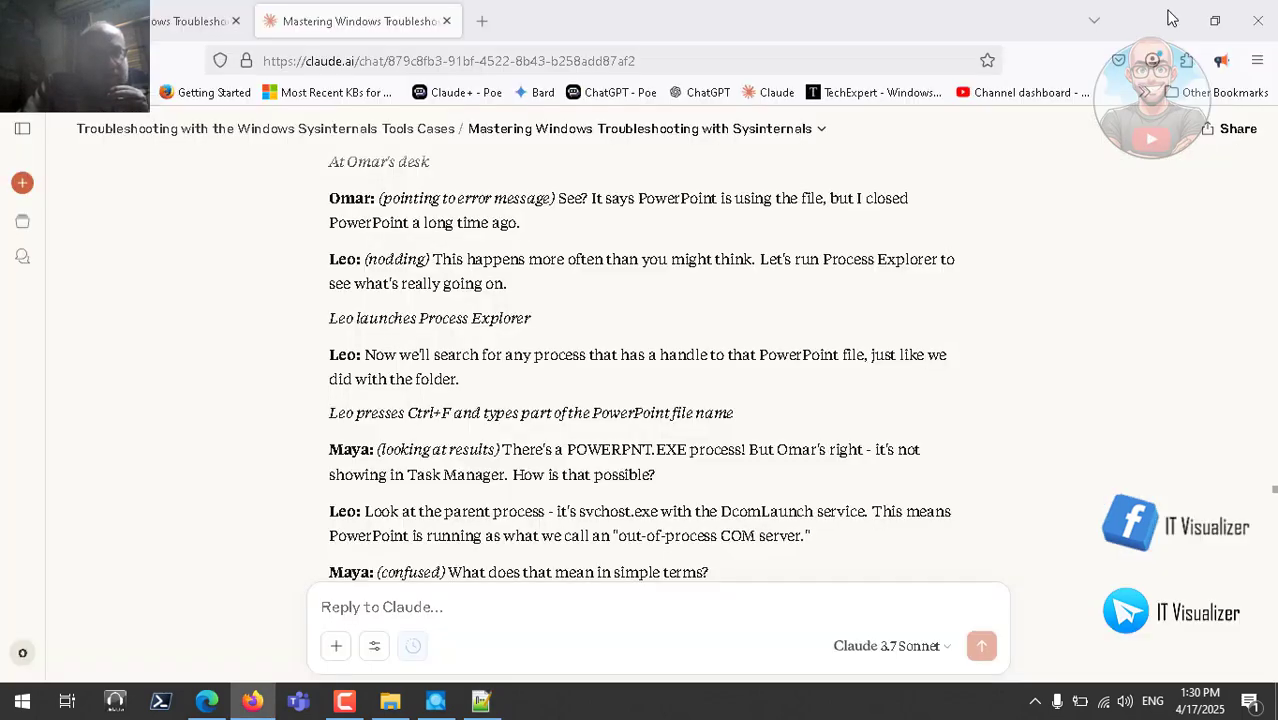
left_click(436, 706)
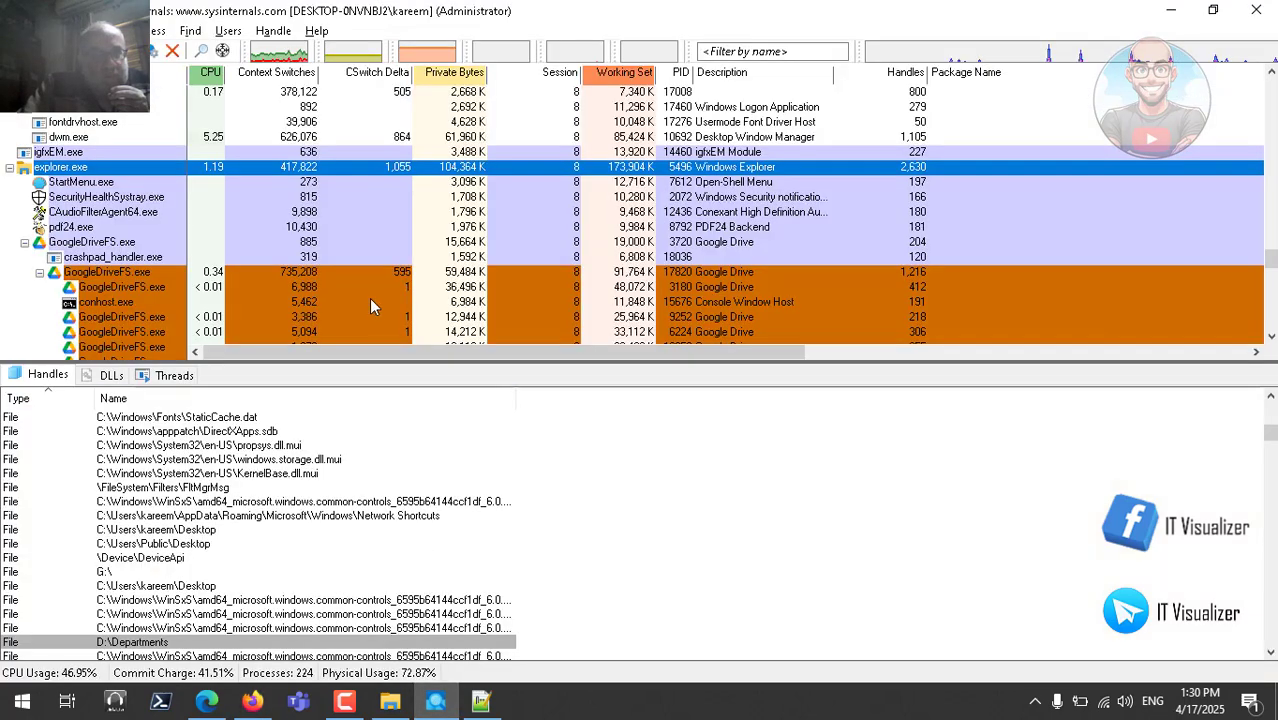
left_click(189, 34)
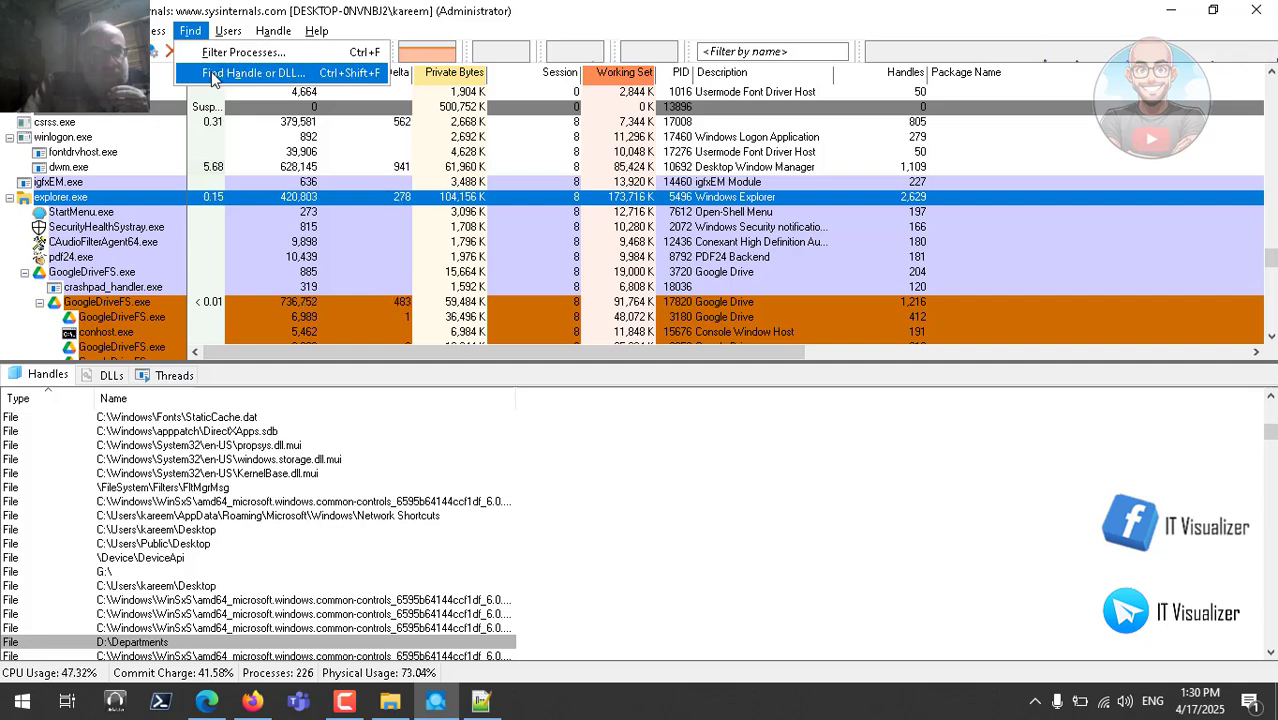
left_click(211, 76)
type("ps")
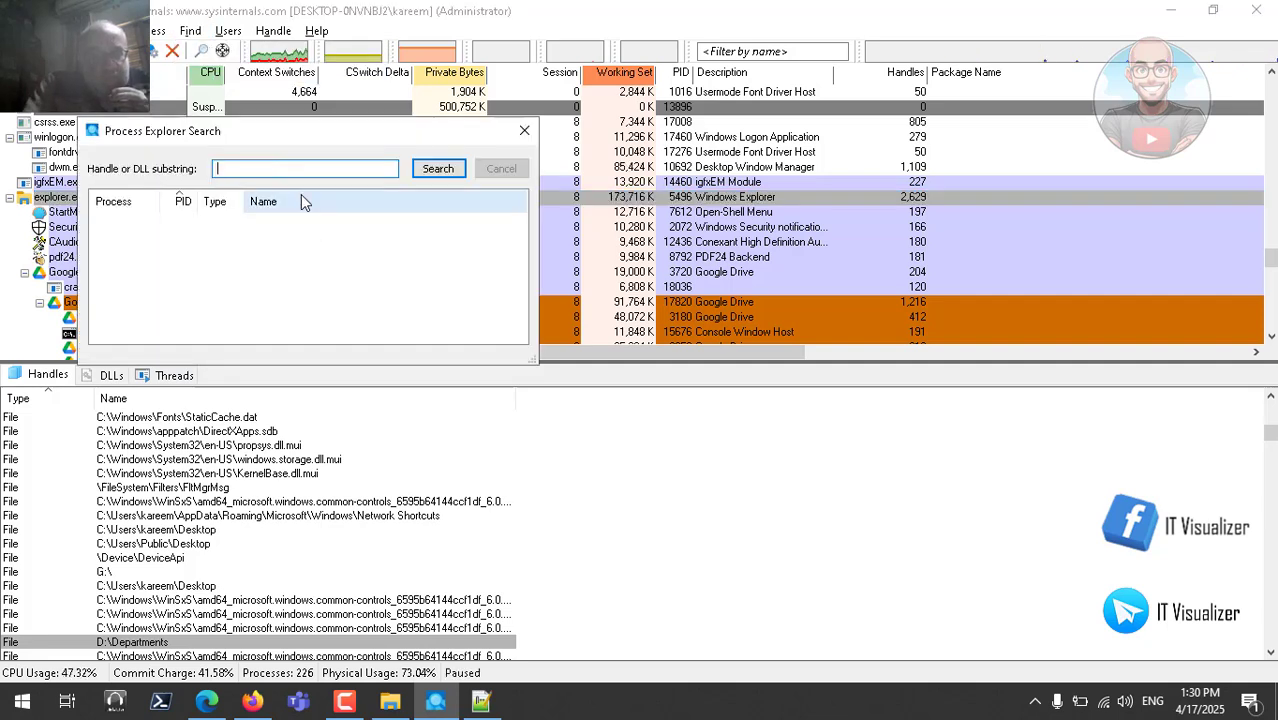
type("-")
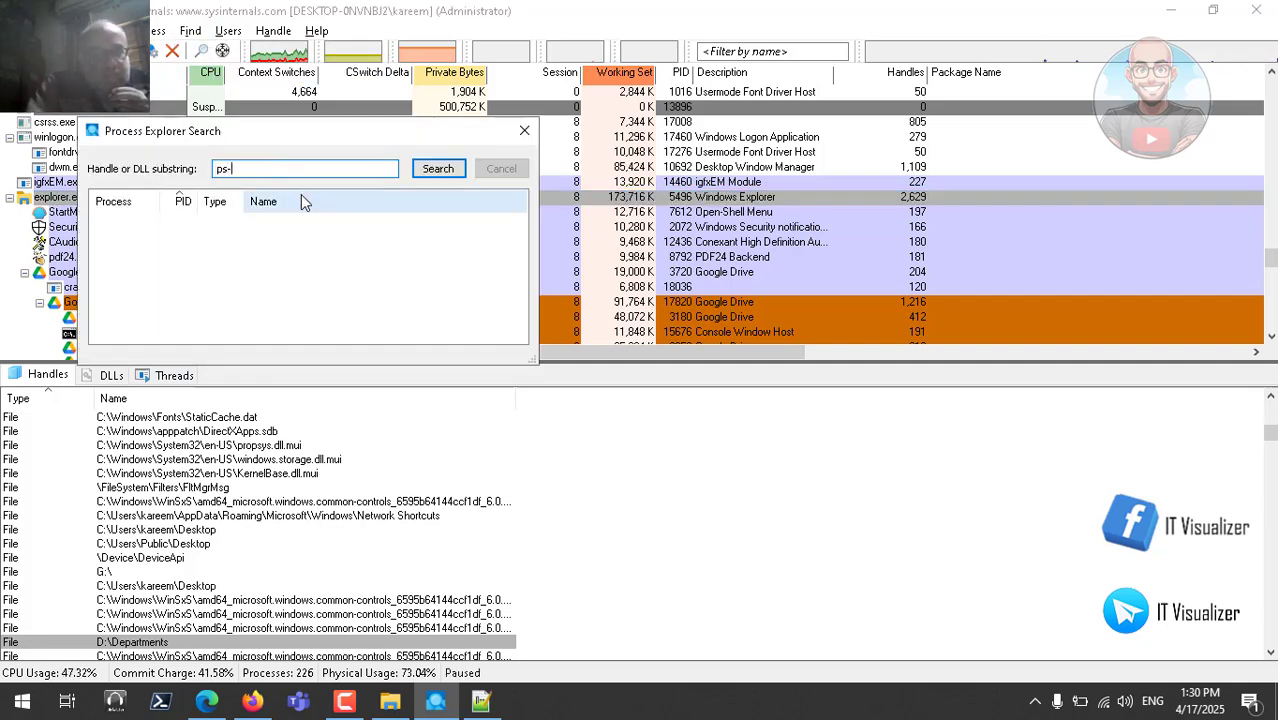
type("*")
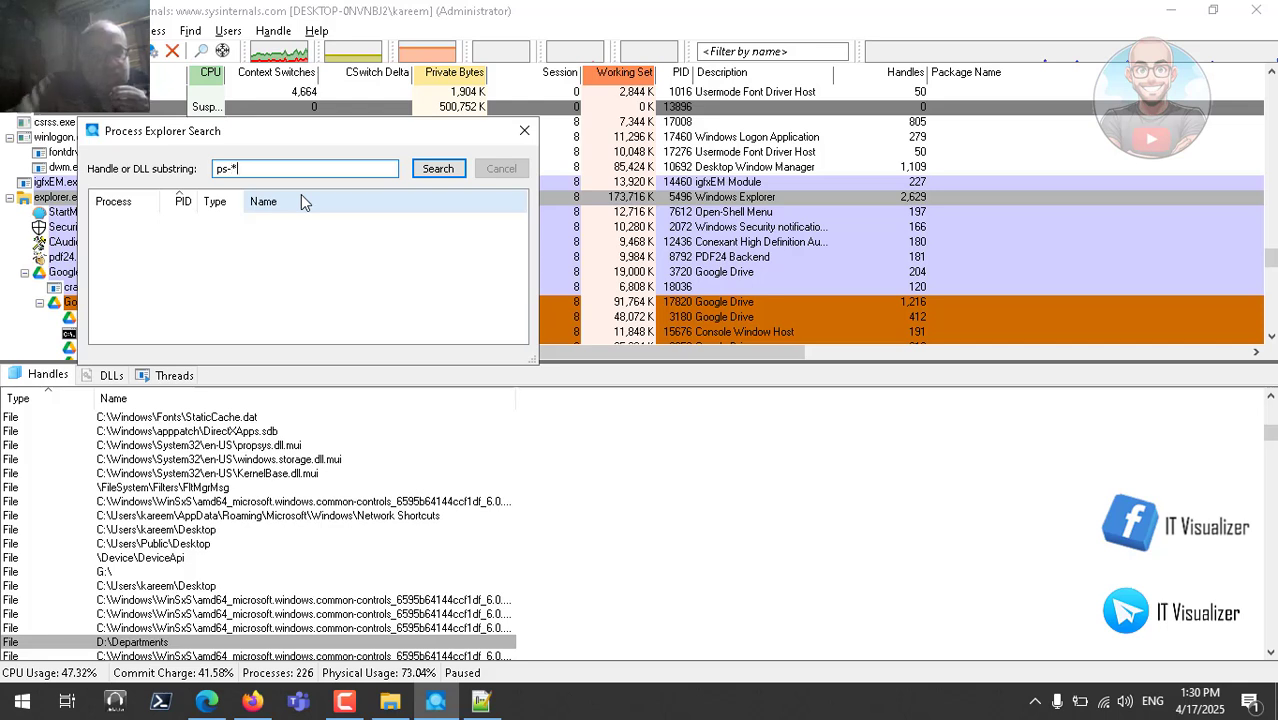
left_click(445, 169)
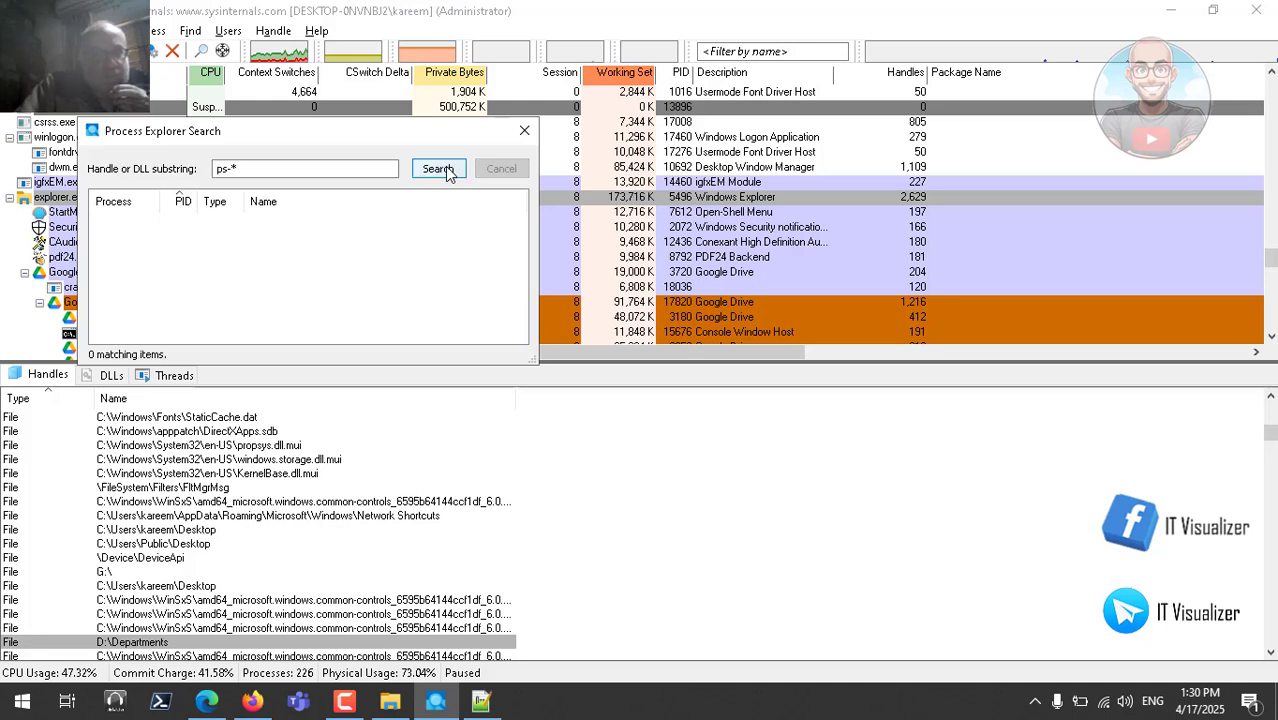
Recheck the log in Notepad++, search Process Explorer handles for "PS" instead, browse the matches, and stop the search
left_click(311, 170)
key("BackSpace")
key("BackSpace")
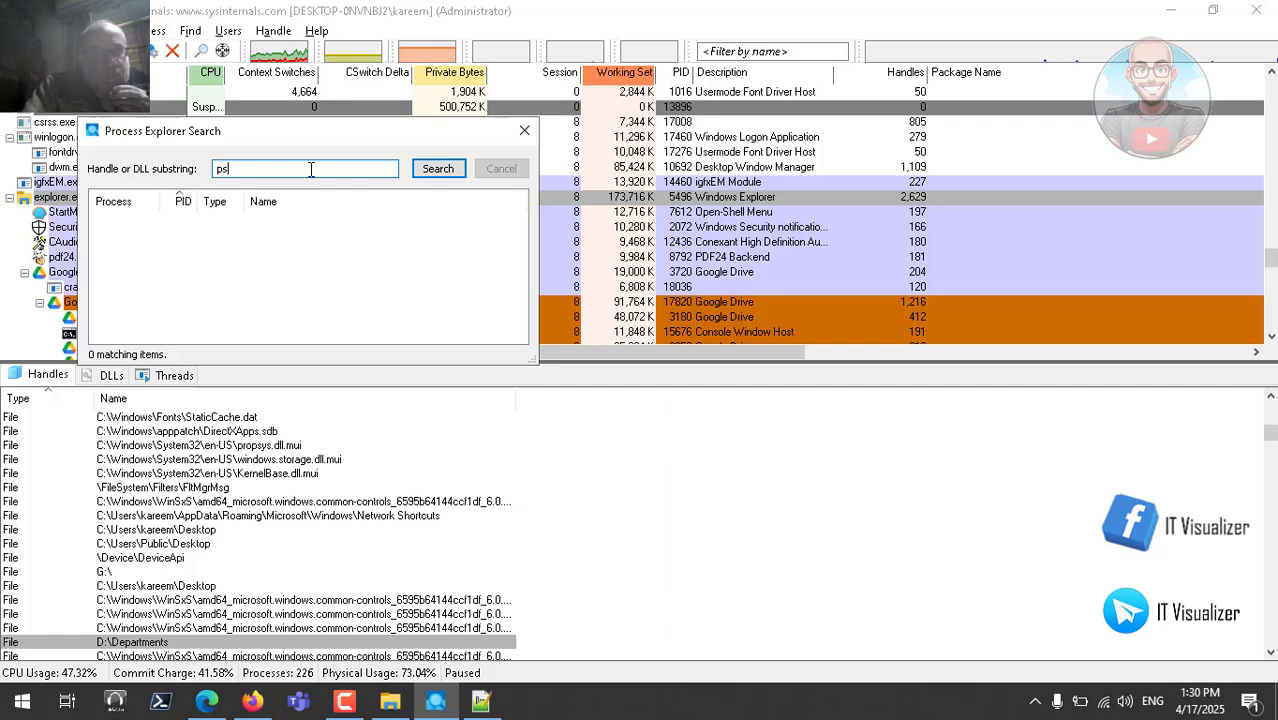
key("BackSpace")
key("BackSpace")
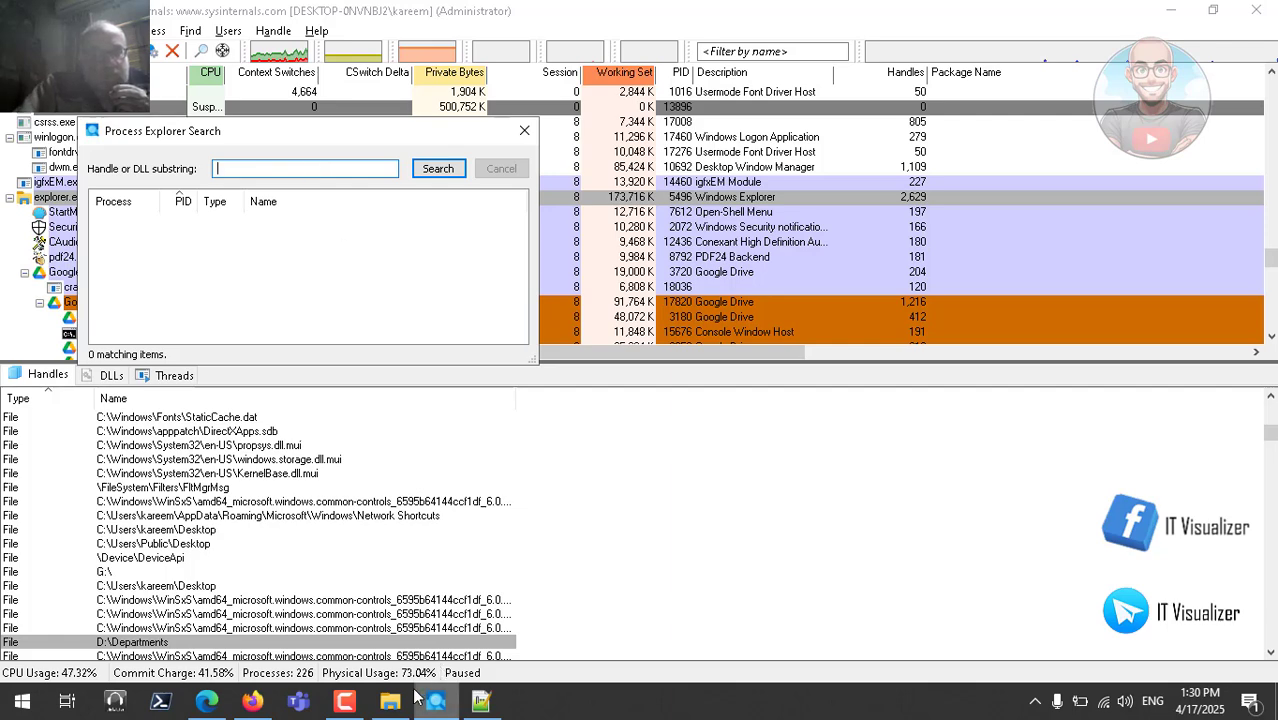
left_click(482, 701)
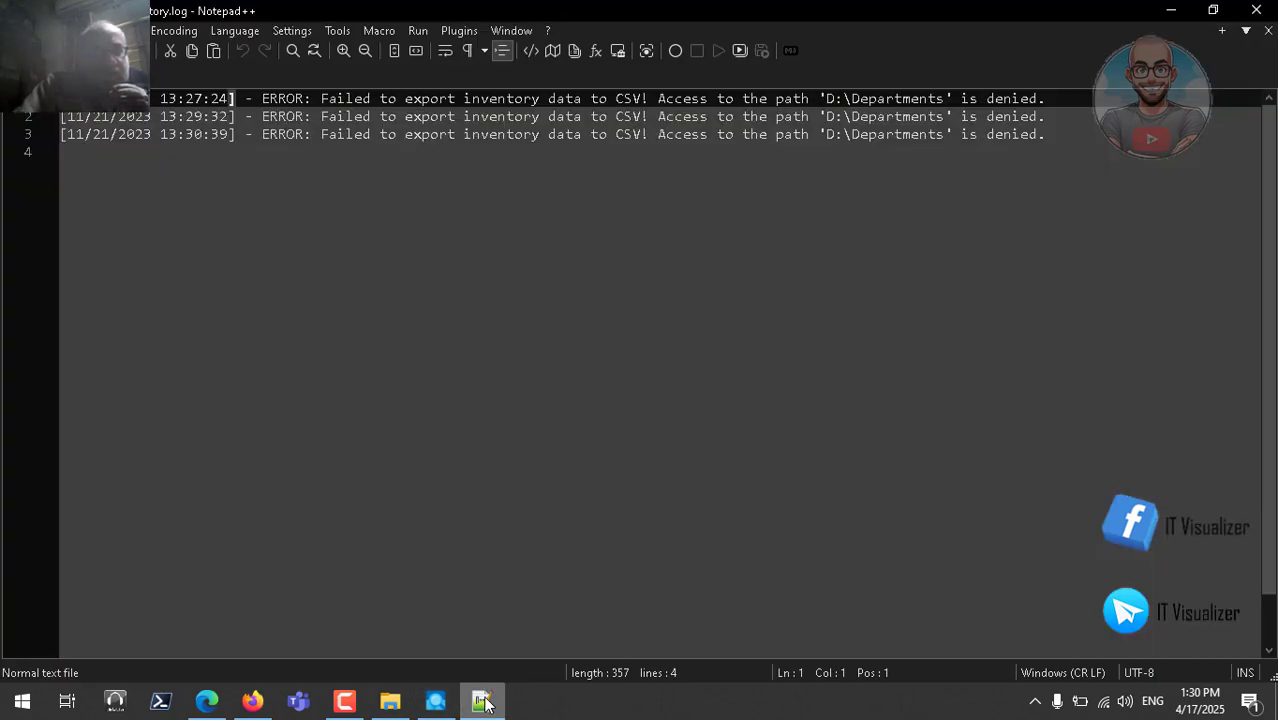
left_click(482, 701)
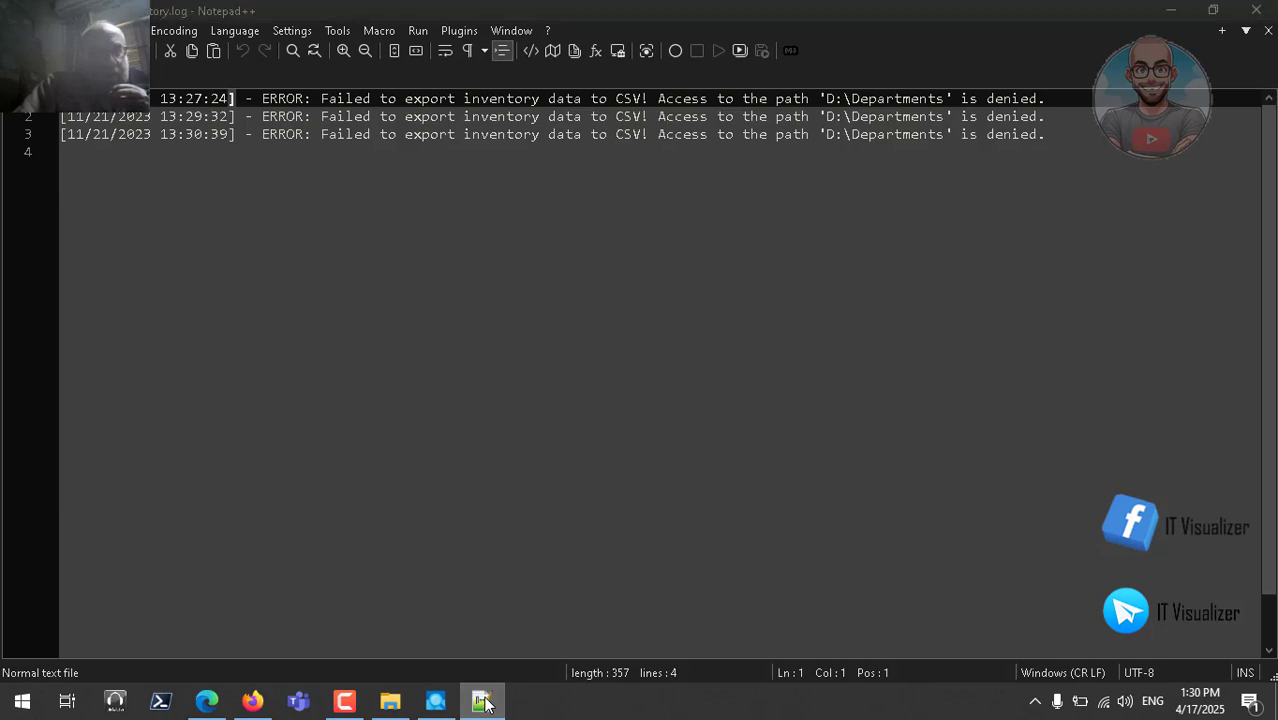
type("PS")
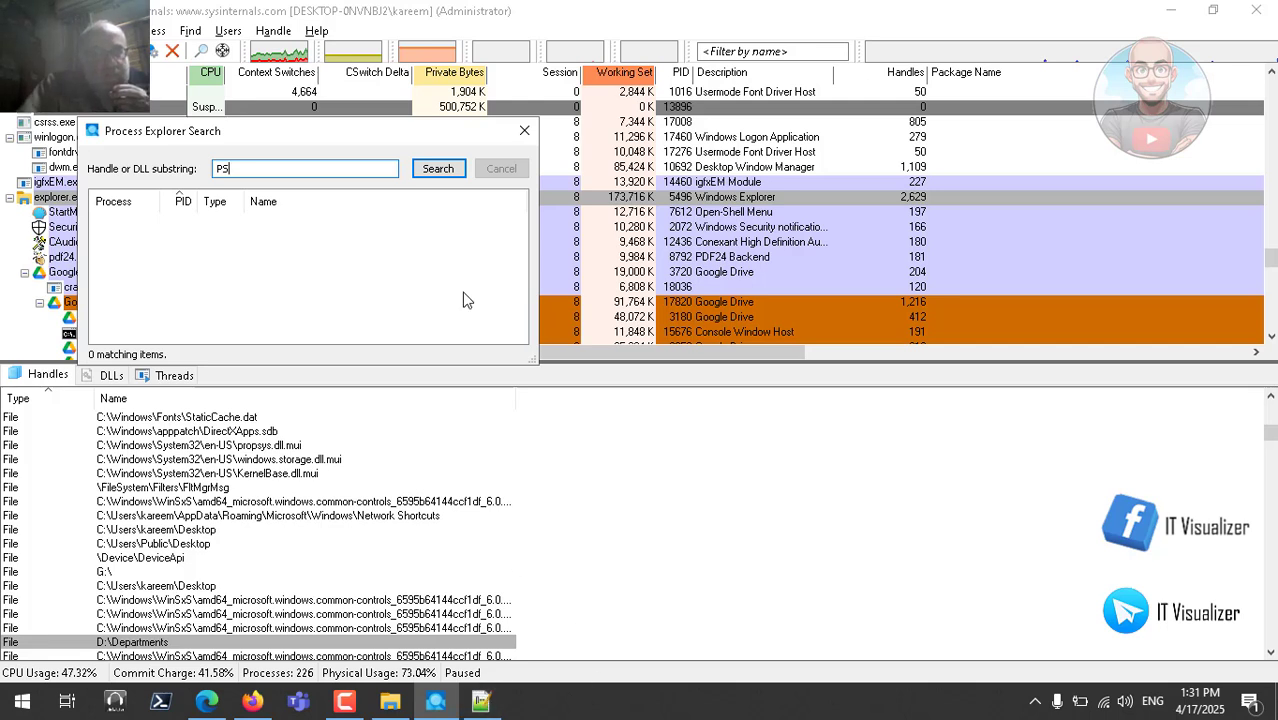
left_click(440, 170)
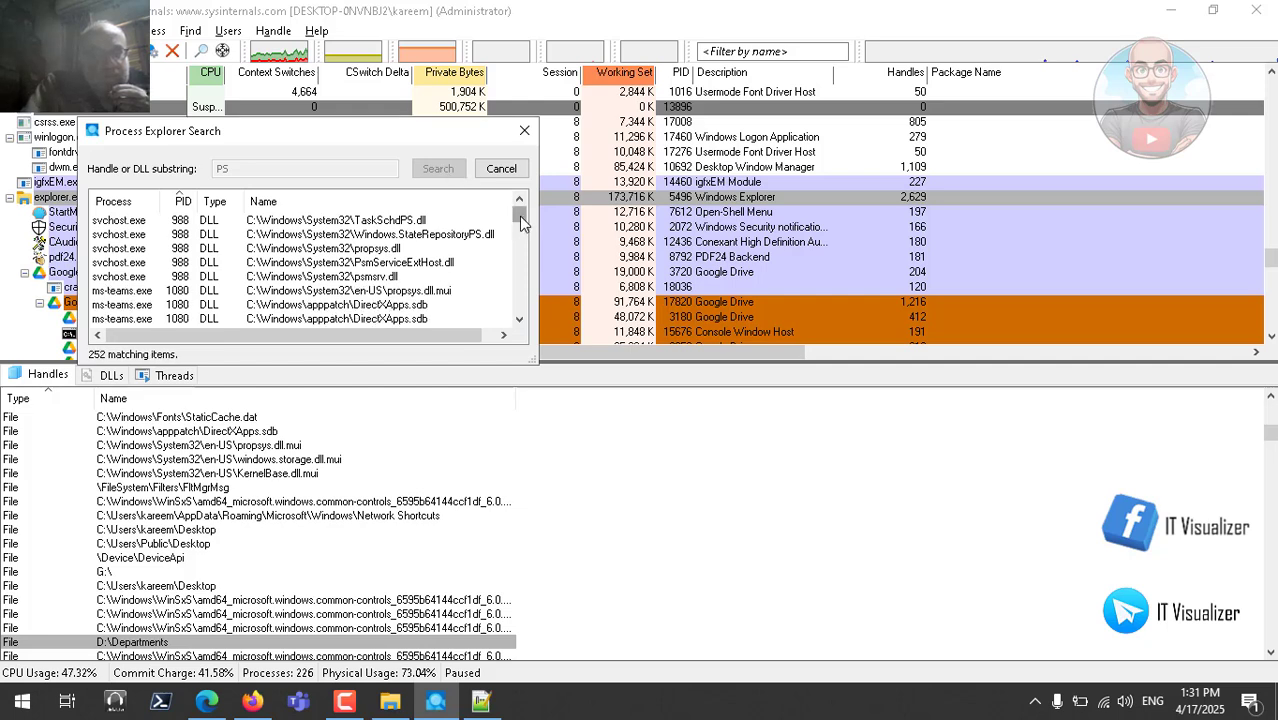
left_click_drag(520, 224, 520, 311)
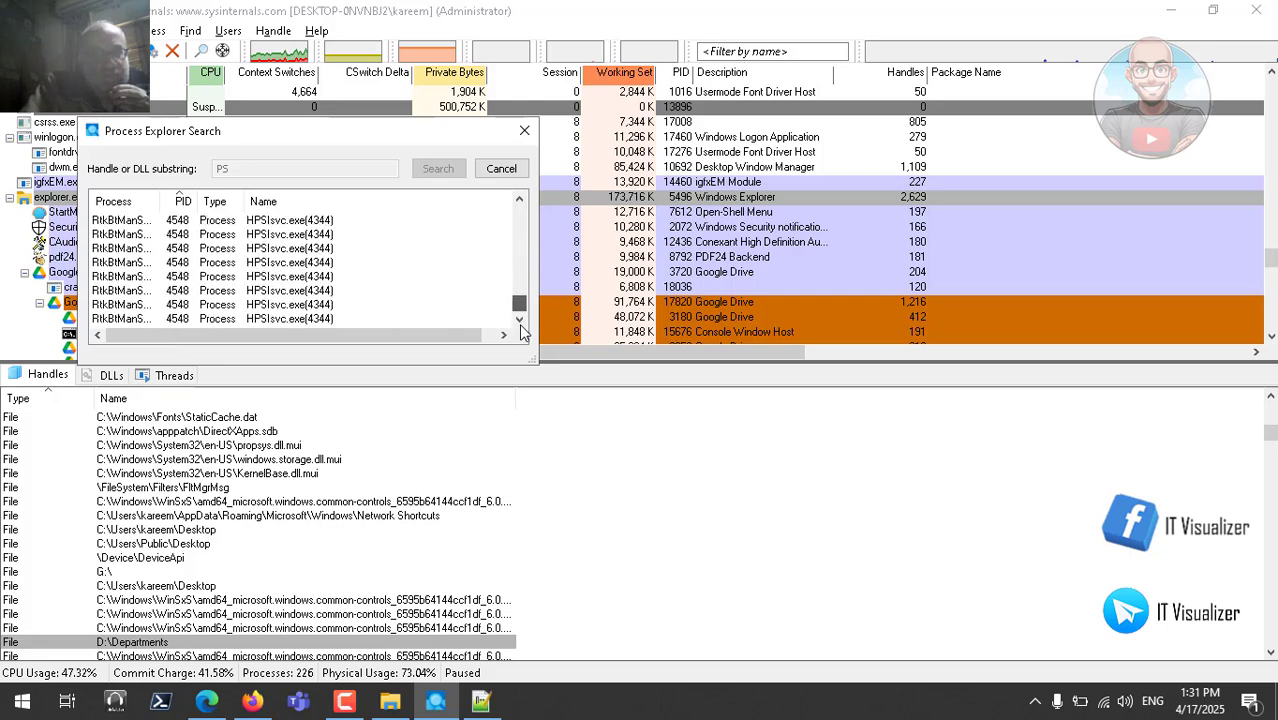
left_click(501, 171)
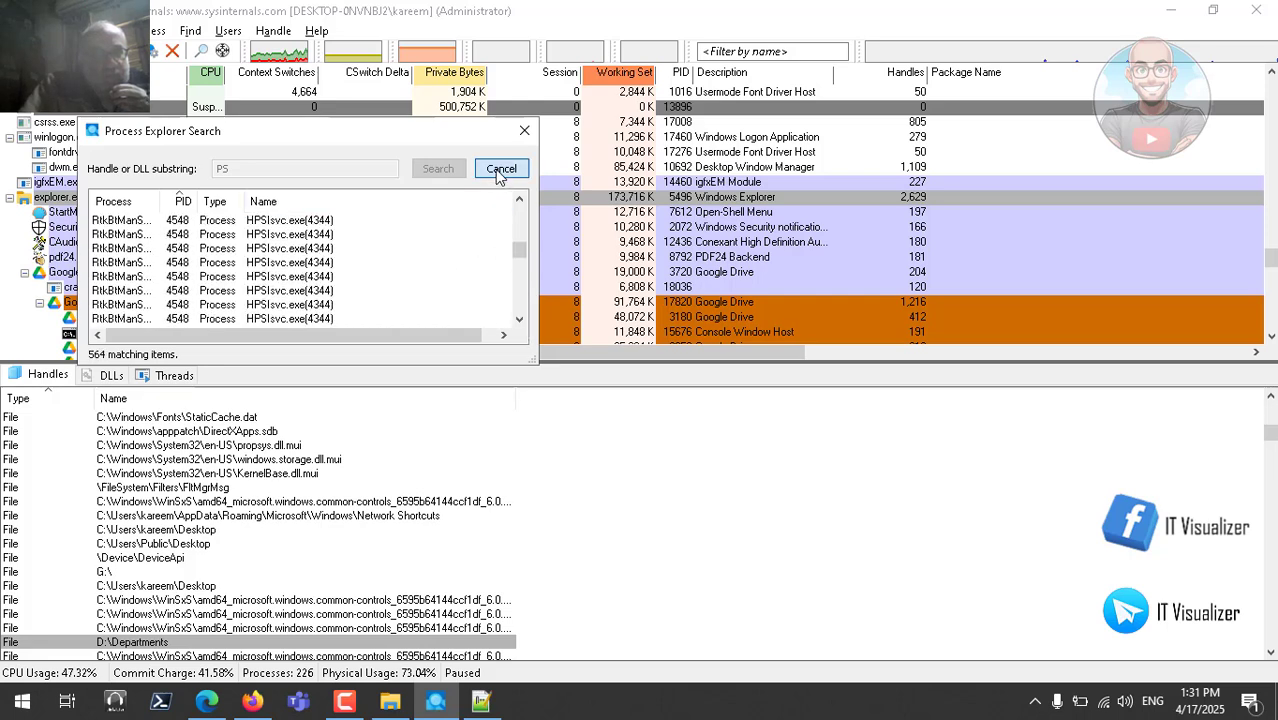
Check the log file's name in Notepad++ and search Process Explorer handles and DLLs for "*.log"
left_click(248, 172)
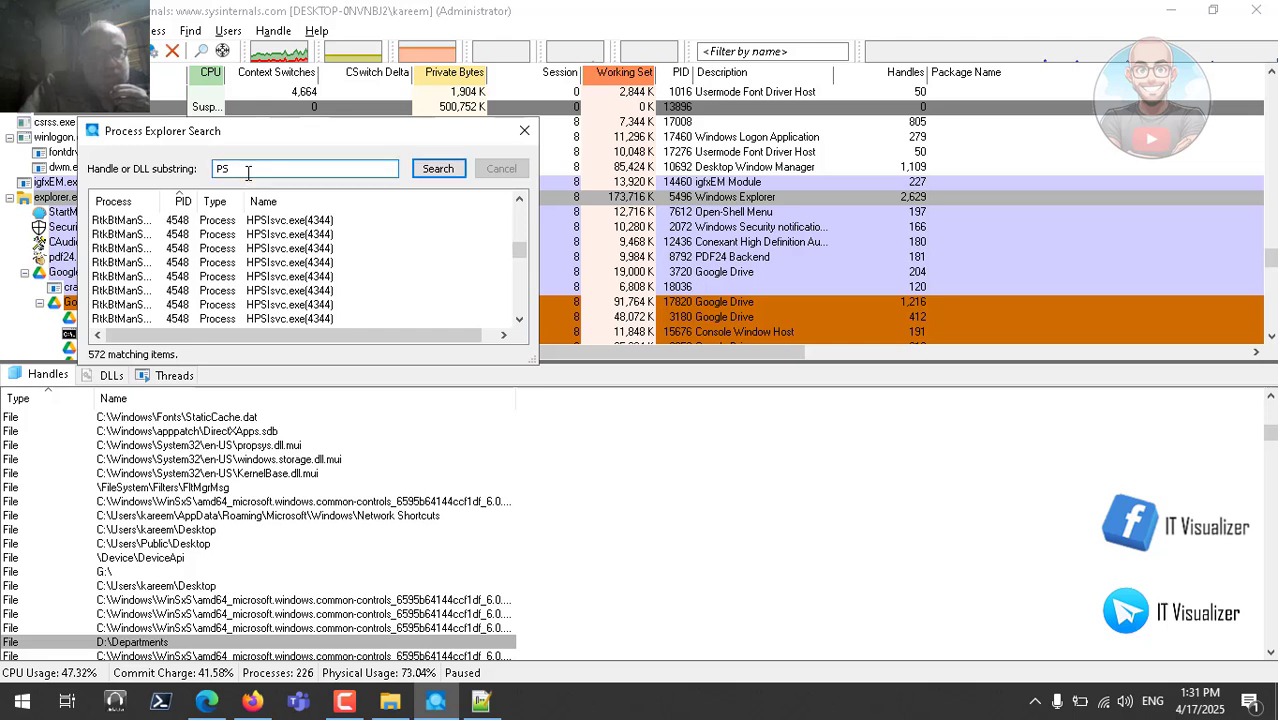
mouse_move(480, 706)
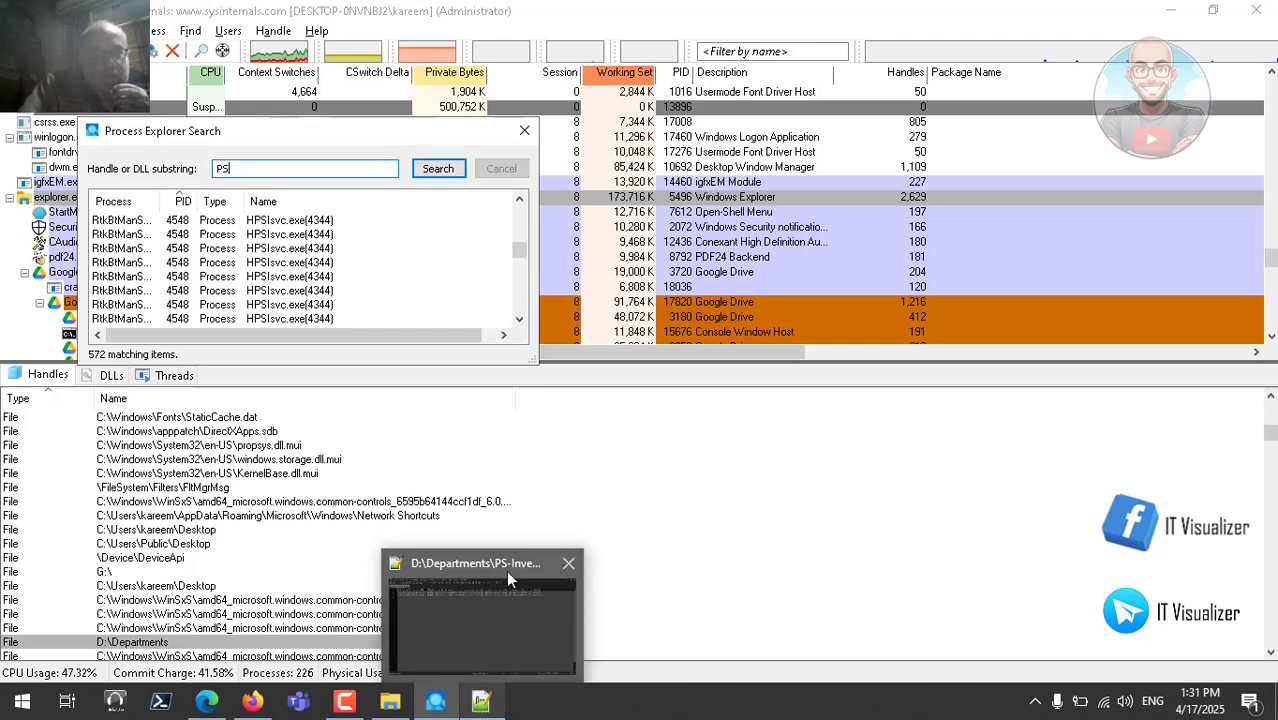
key("BackSpace")
key("BackSpace")
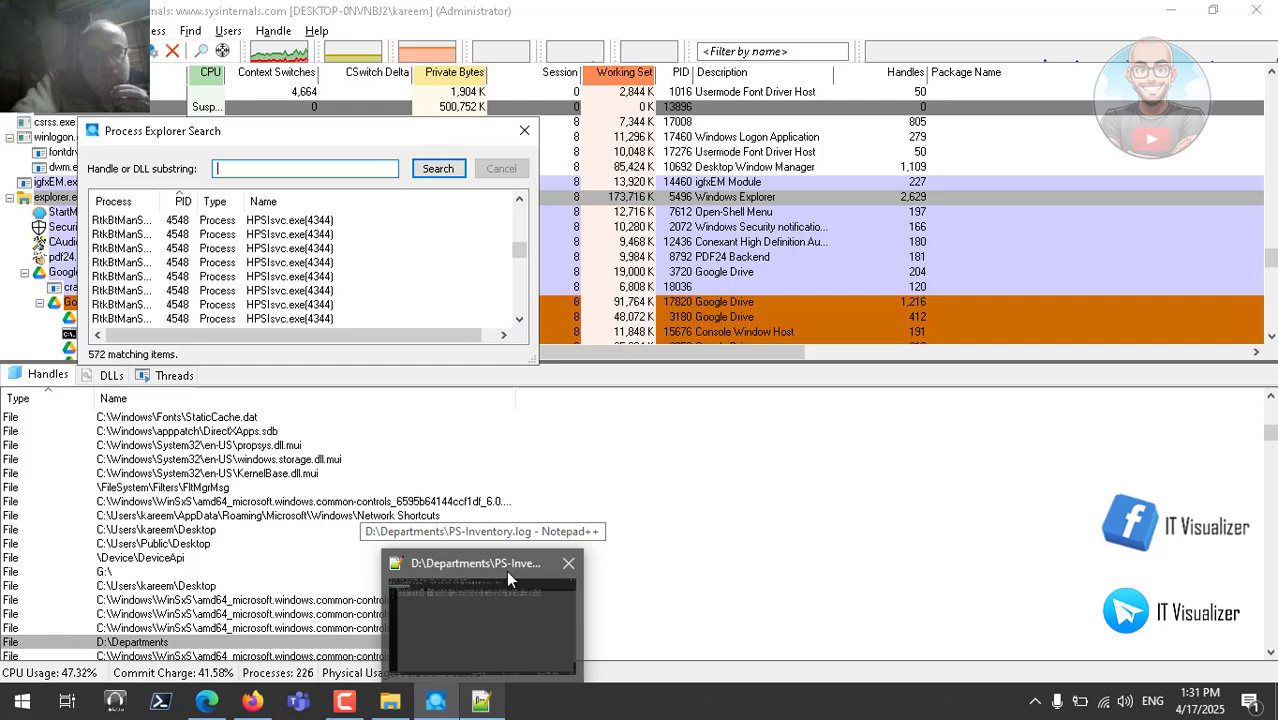
type("*.log")
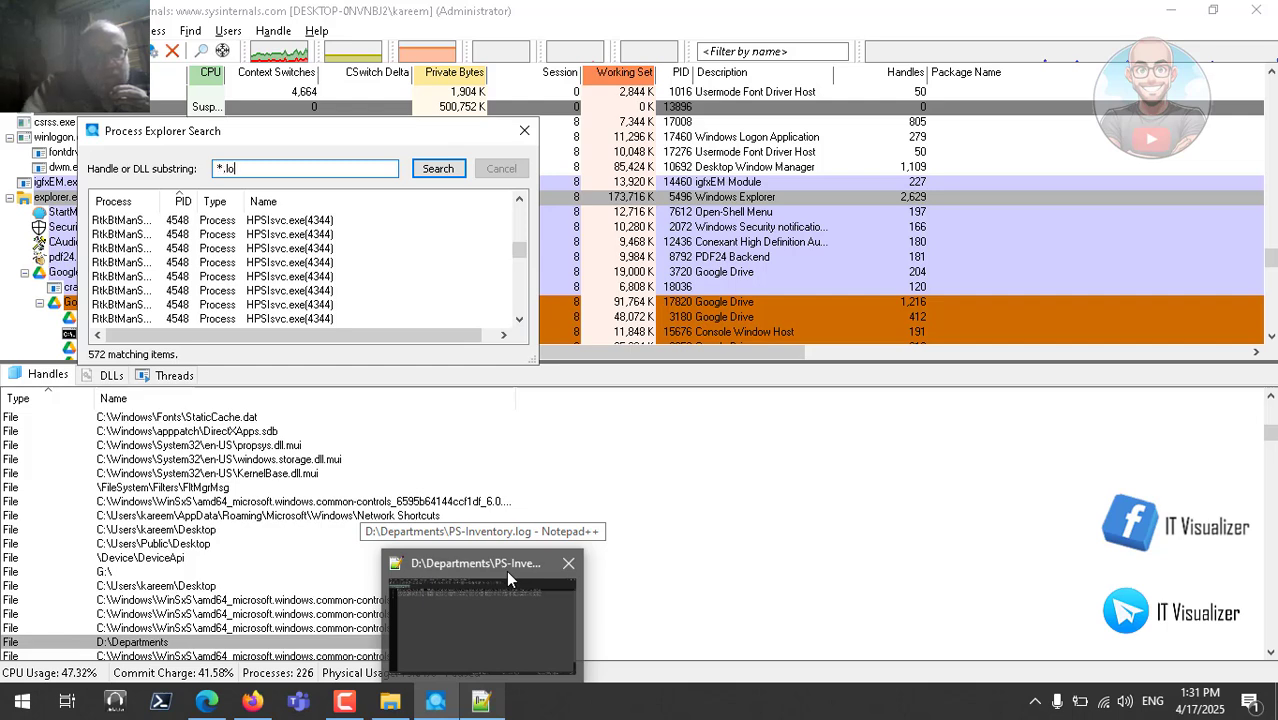
left_click(482, 706)
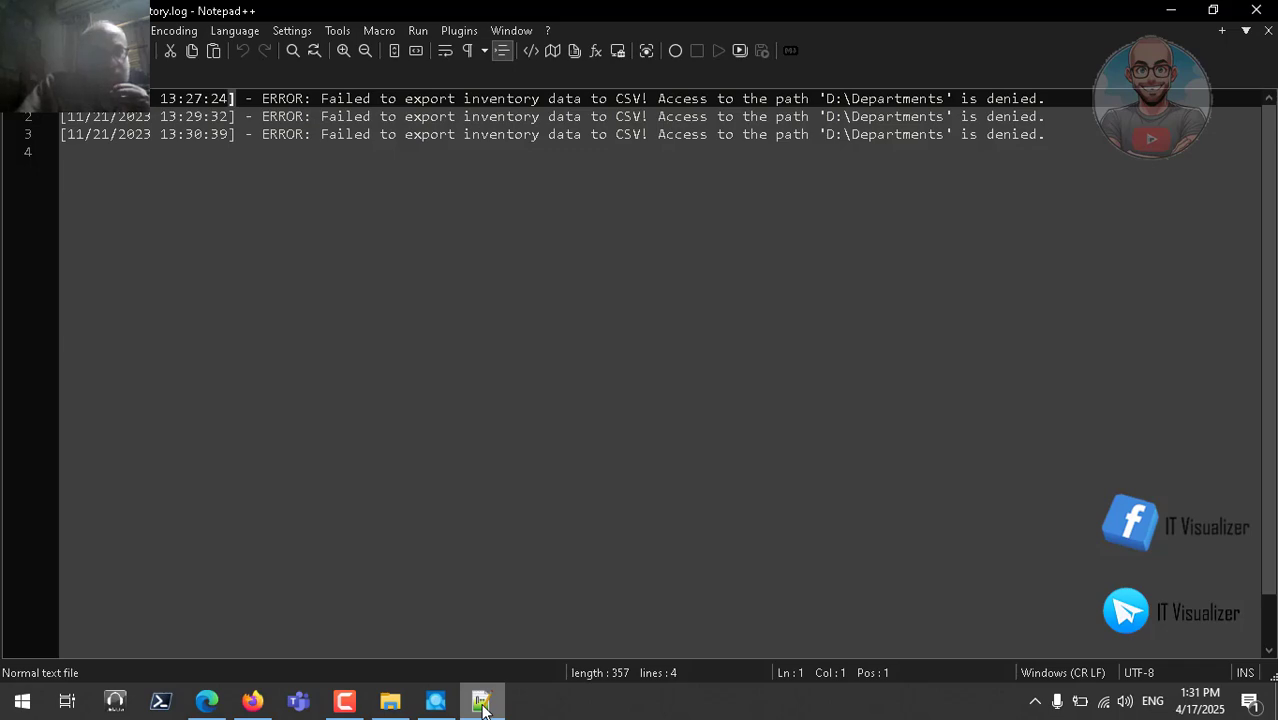
left_click(482, 706)
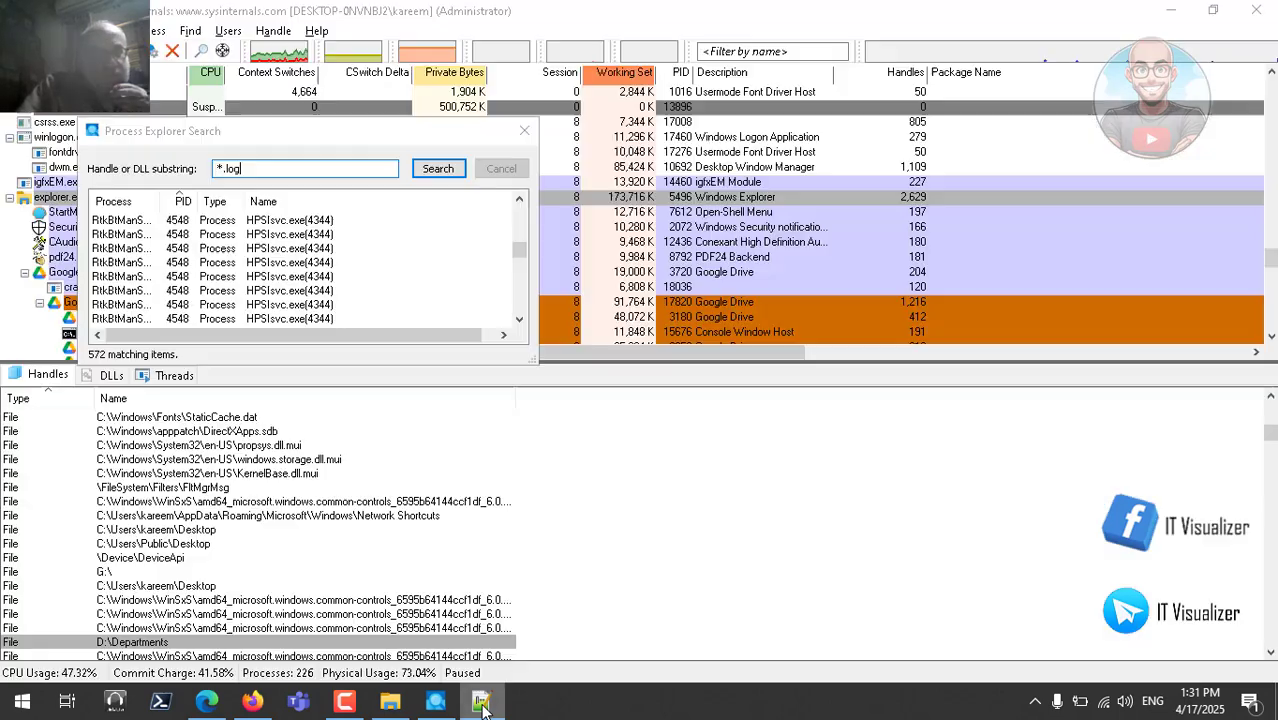
left_click(437, 169)
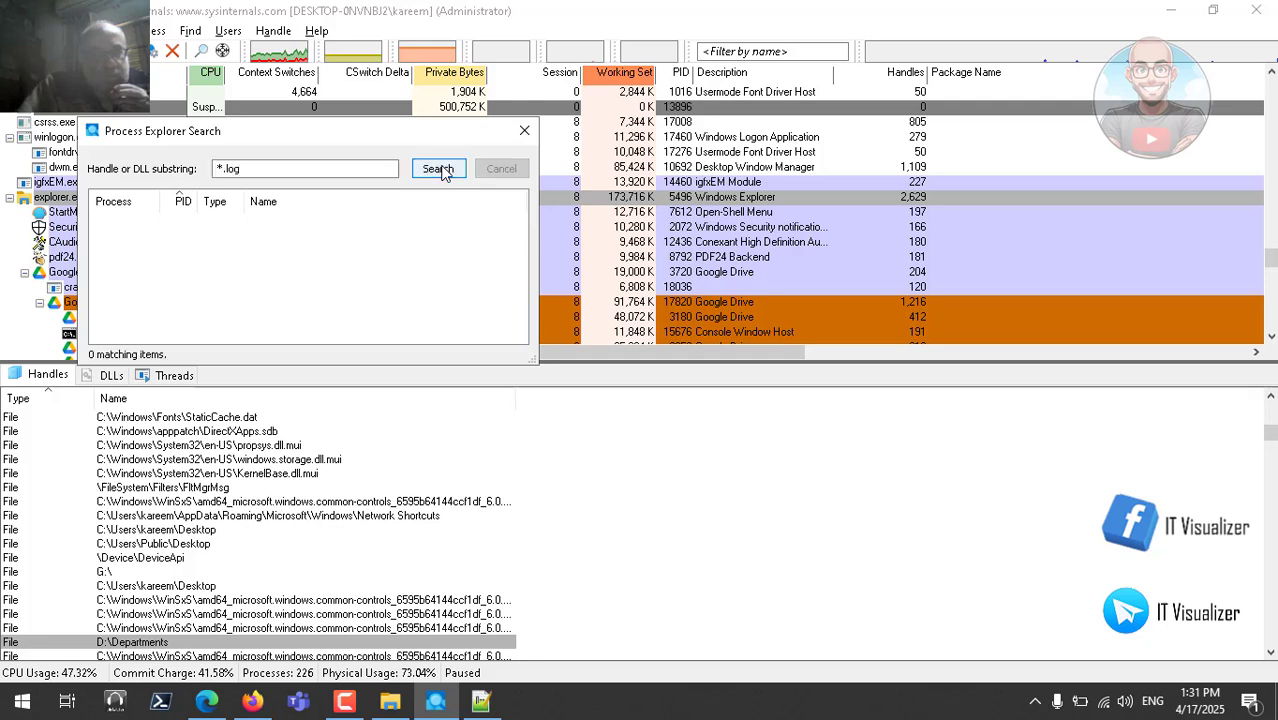
Clear the handle search term, view PS-Inventory.log in Notepad++ again, and minimize Notepad++ and the main Process Explorer window
left_click(298, 170)
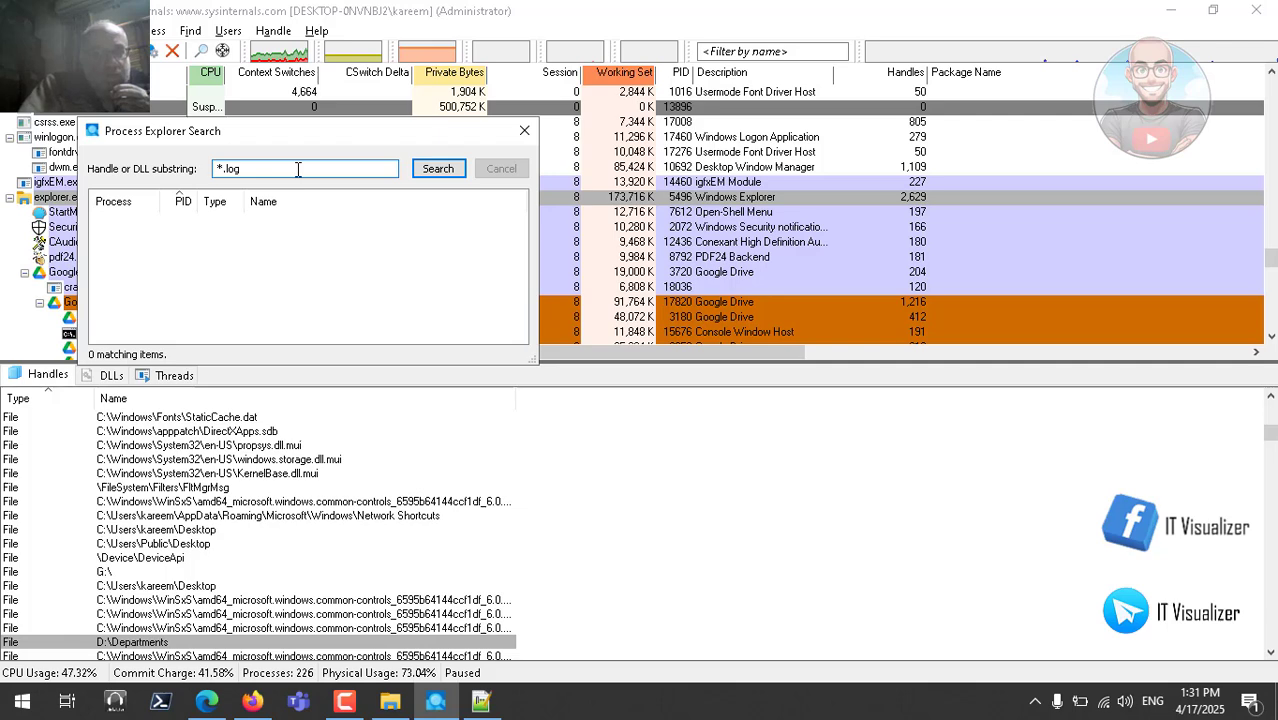
key("BackSpace")
key("BackSpace")
key("BackSpace")
key("BackSpace")
key("BackSpace")
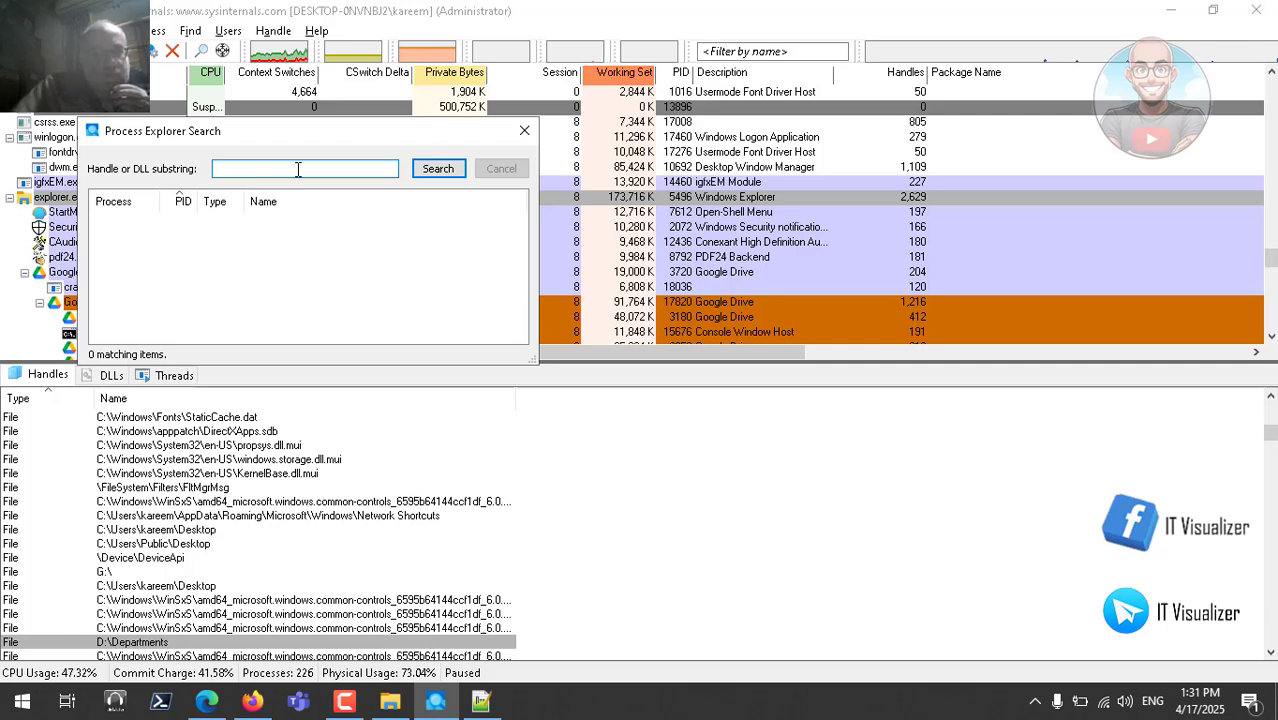
left_click(484, 710)
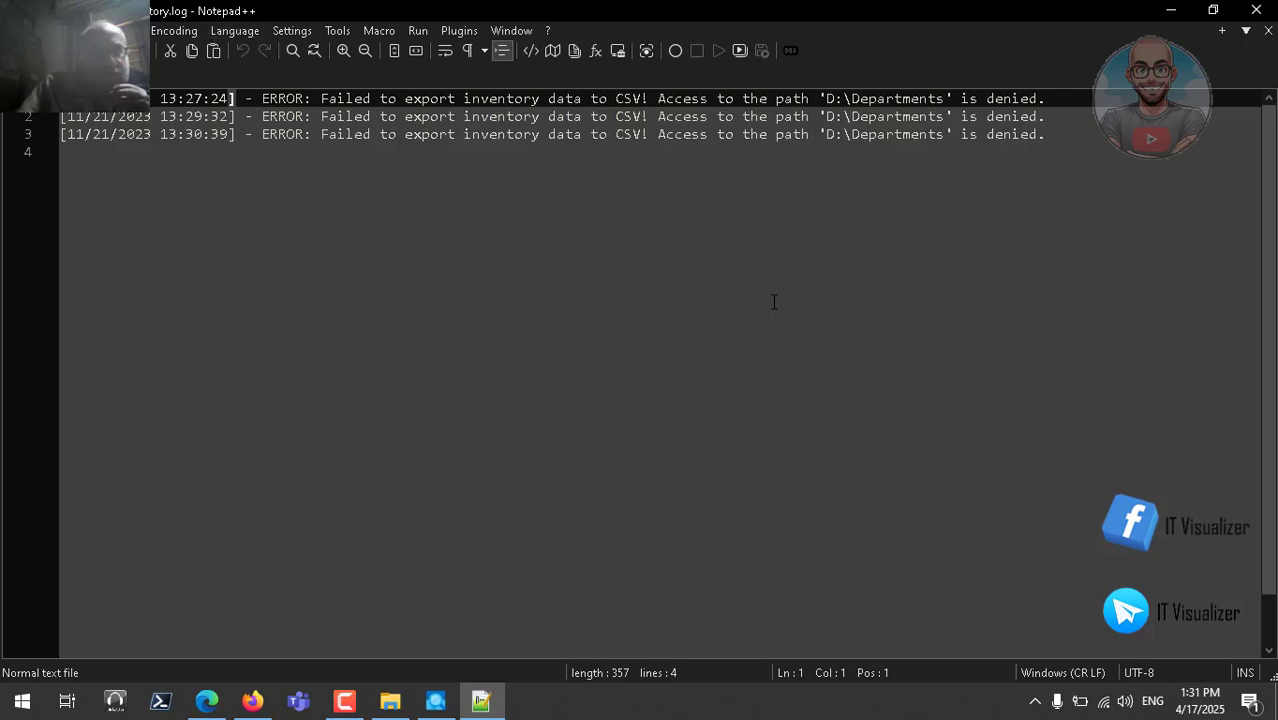
left_click(1175, 12)
left_click(1175, 14)
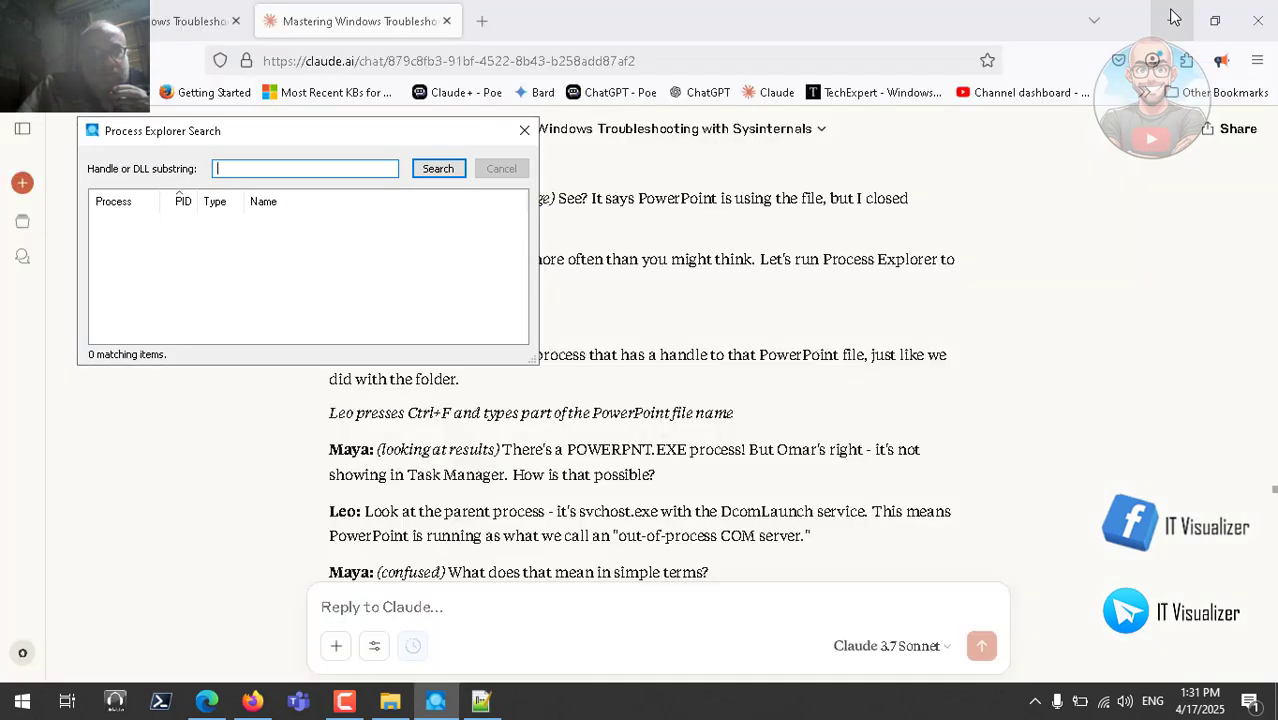
Minimize the browser and copy the full name of the PS-Inventory.log file in the Departments folder, leaving it unrenamed
left_click(1175, 17)
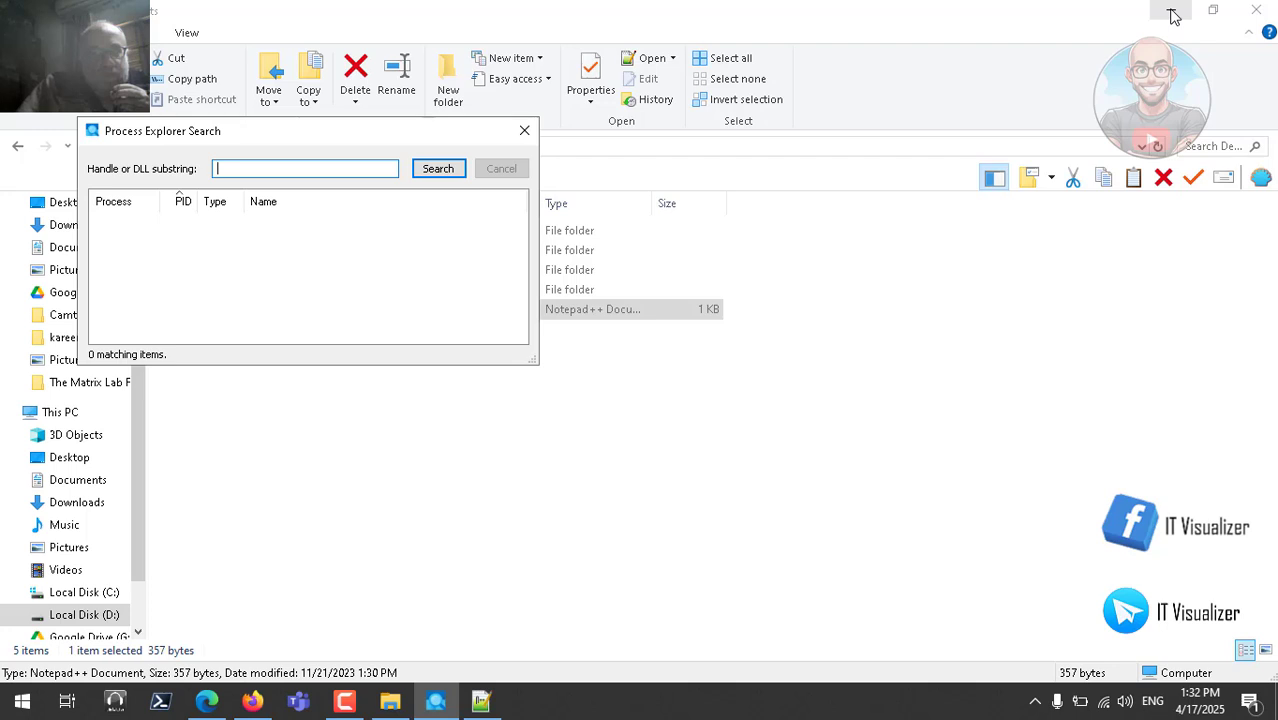
left_click(617, 323)
right_click(618, 318)
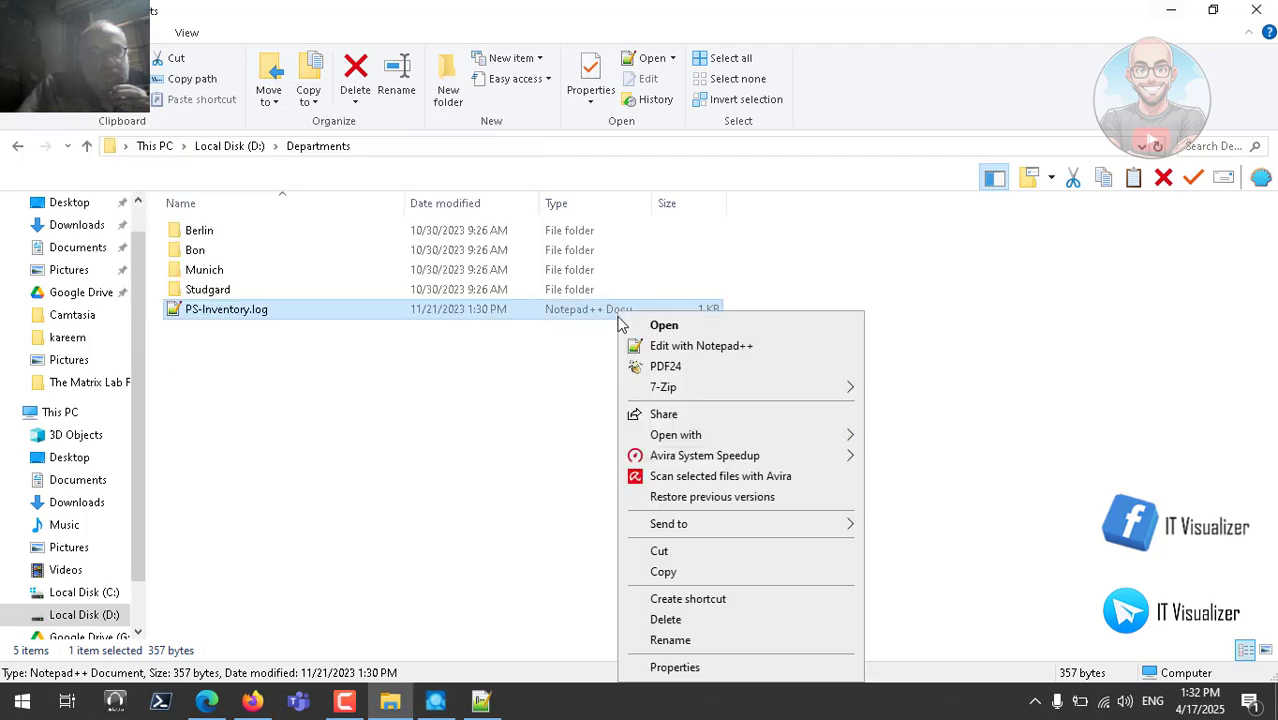
left_click(690, 640)
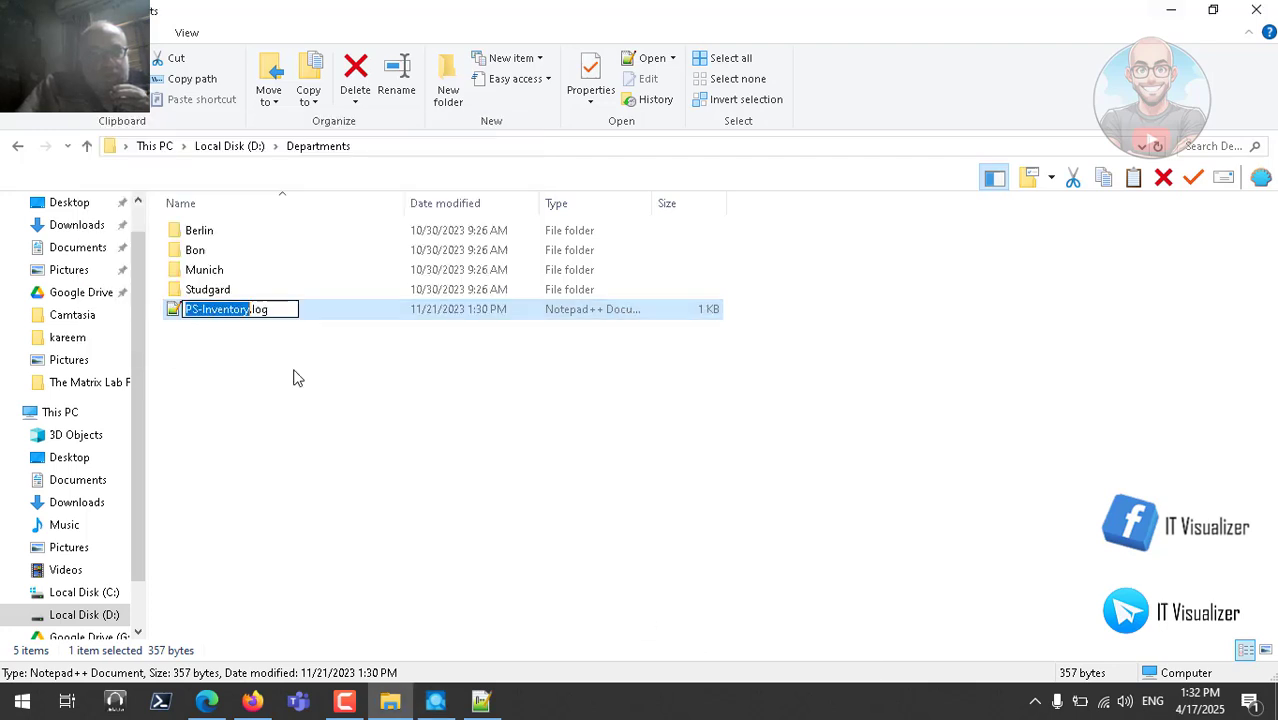
left_click_drag(271, 308, 185, 310)
right_click(185, 310)
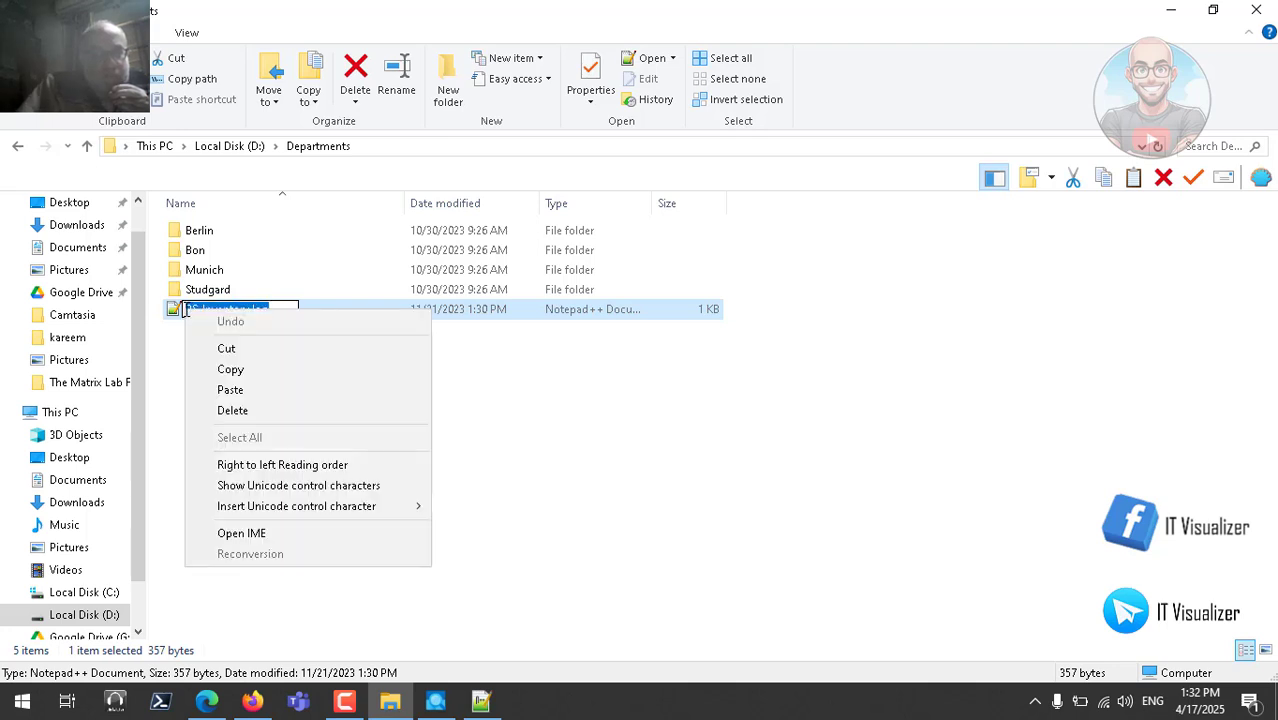
left_click(266, 372)
left_click(519, 420)
left_click(519, 420)
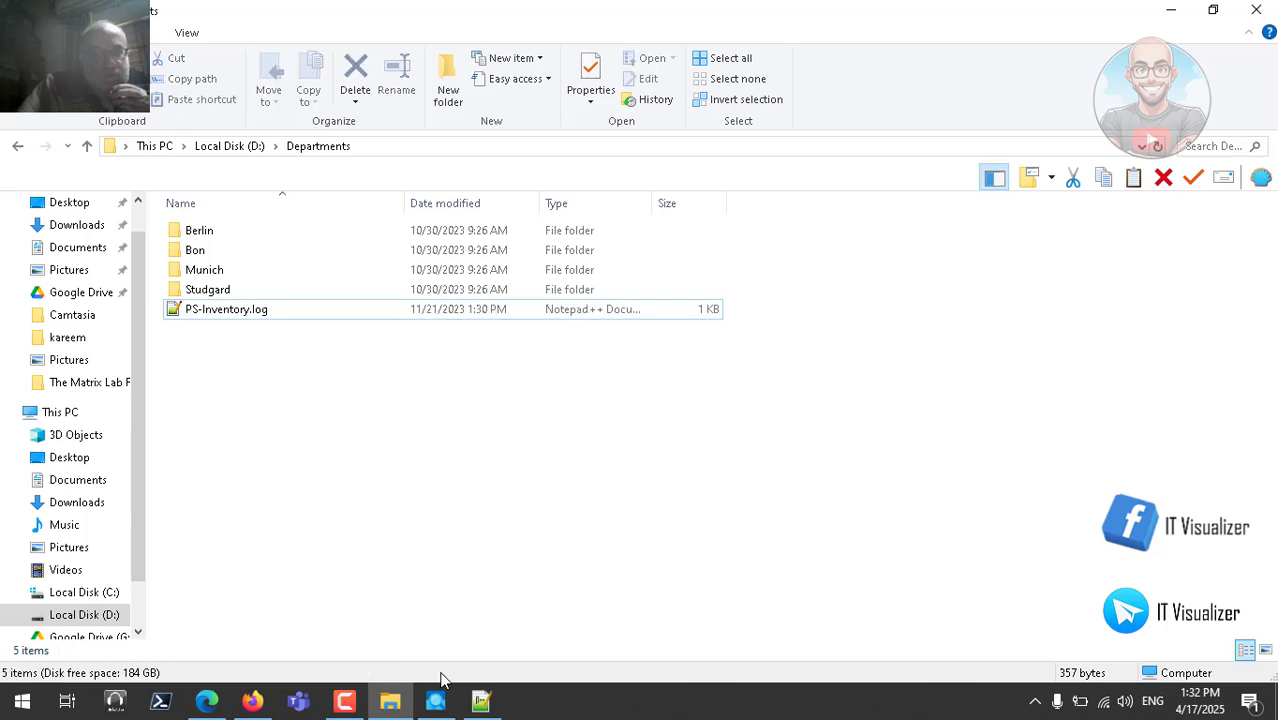
Switch to Process Explorer, search handles and DLLs for PS-Inventory.log, and close the Departments folder window
left_click(436, 700)
key("ctrl+v")
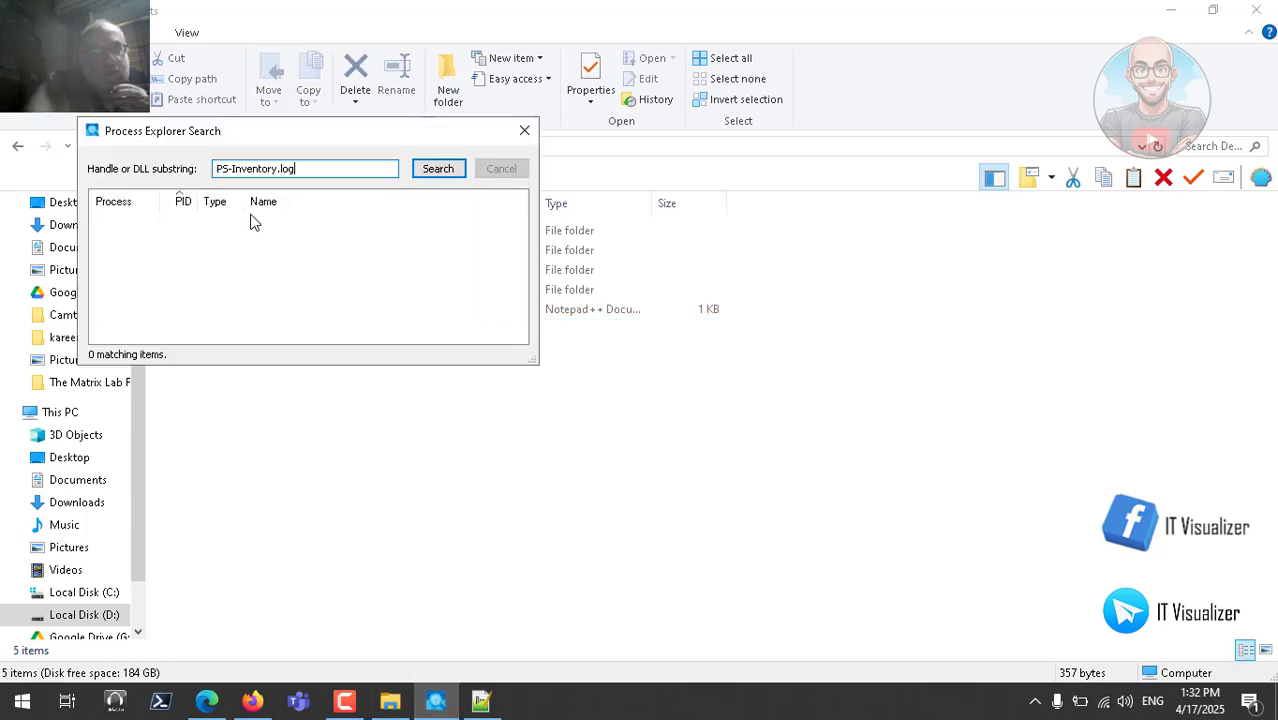
left_click(440, 169)
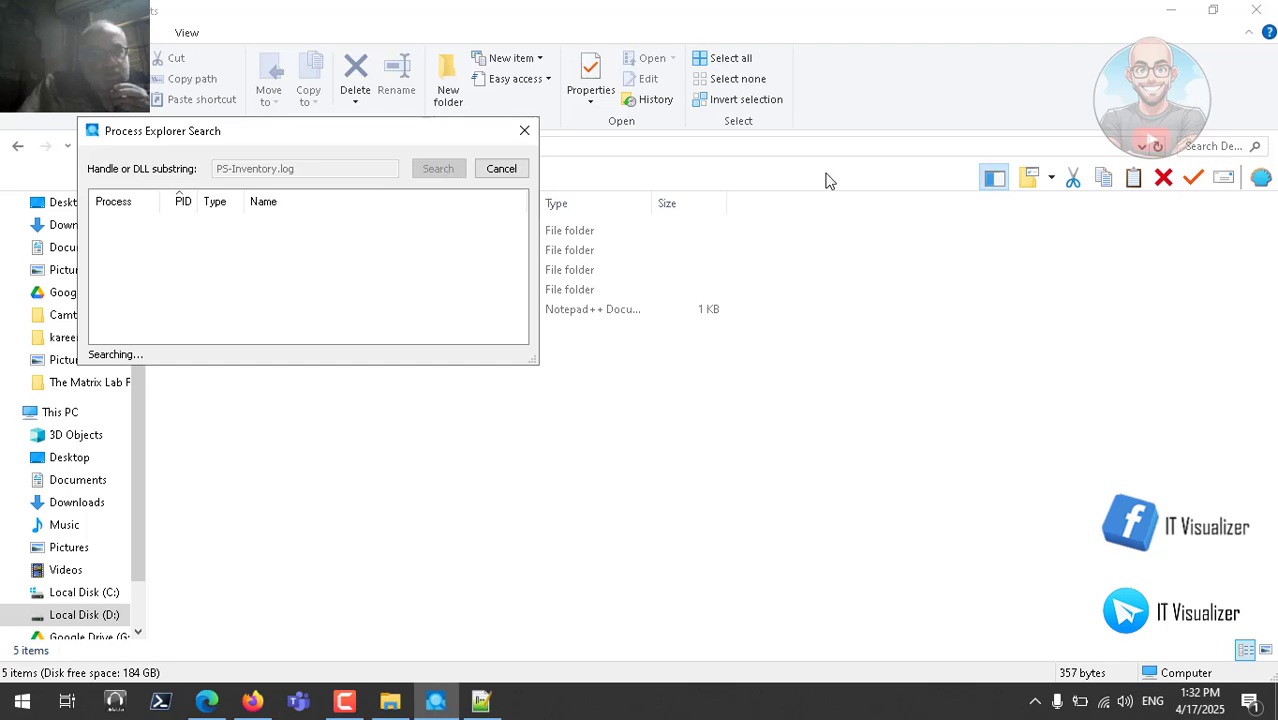
left_click(1252, 10)
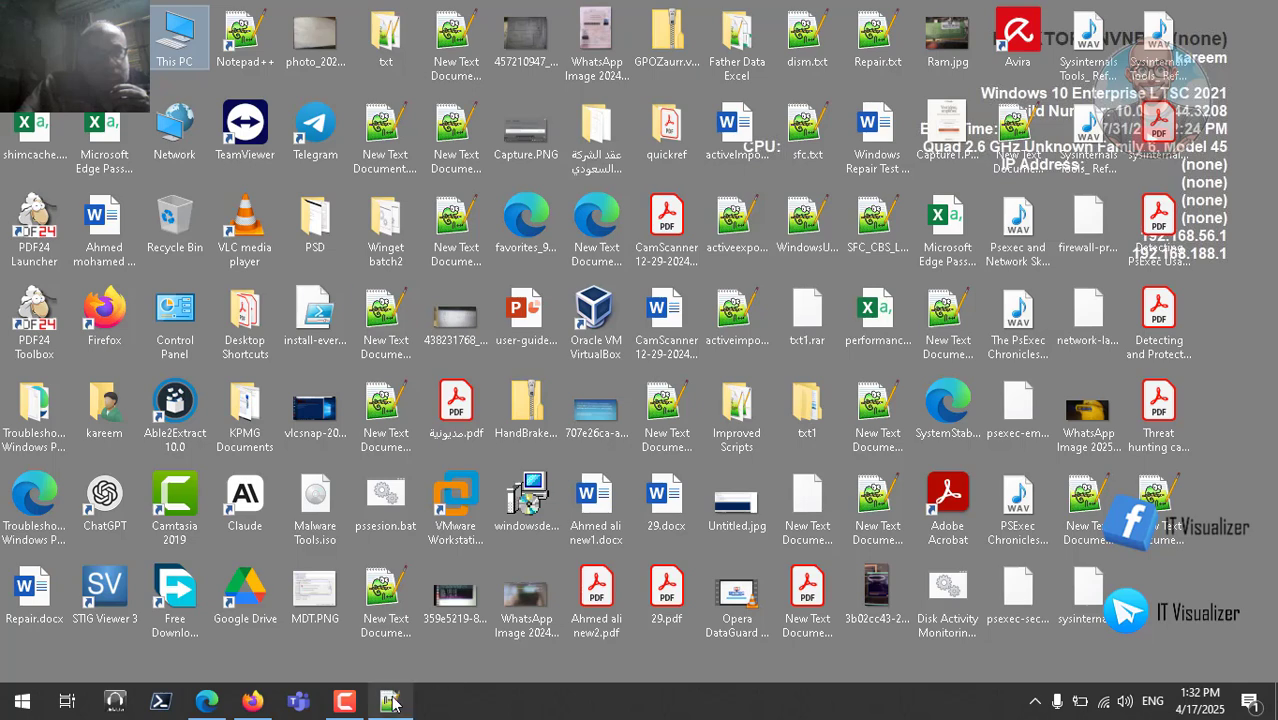
left_click(1038, 703)
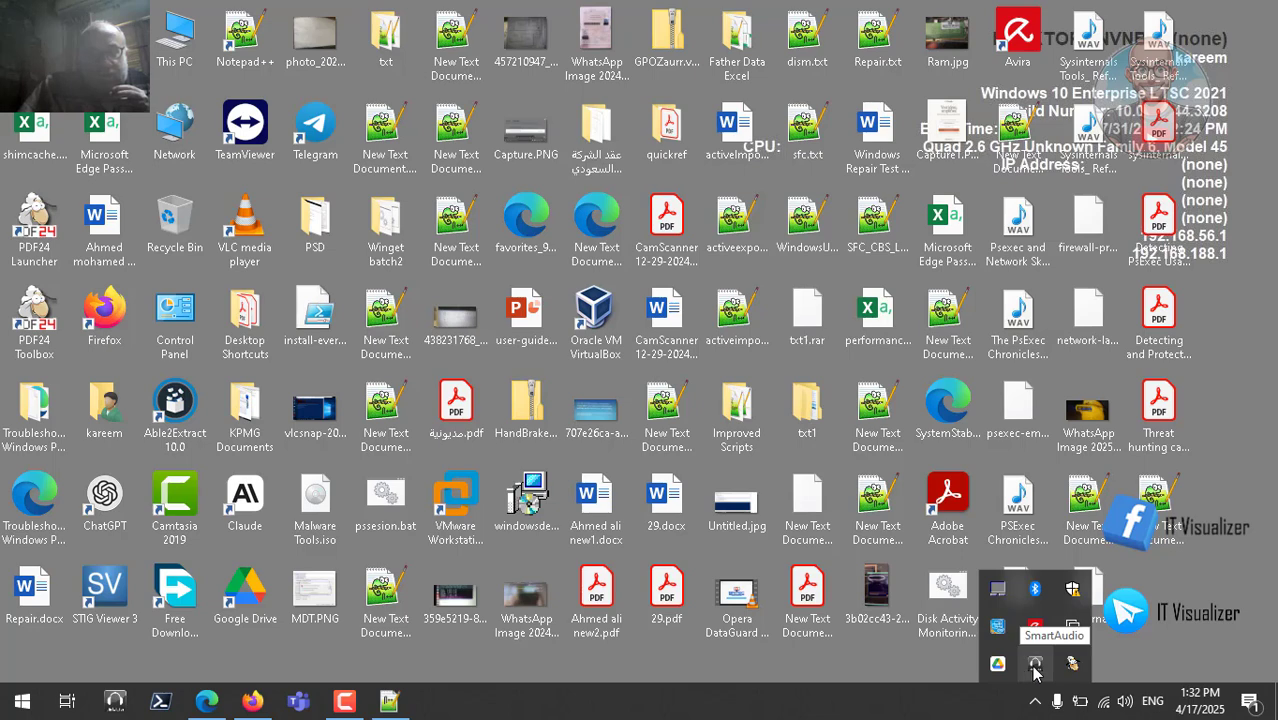
left_click(774, 664)
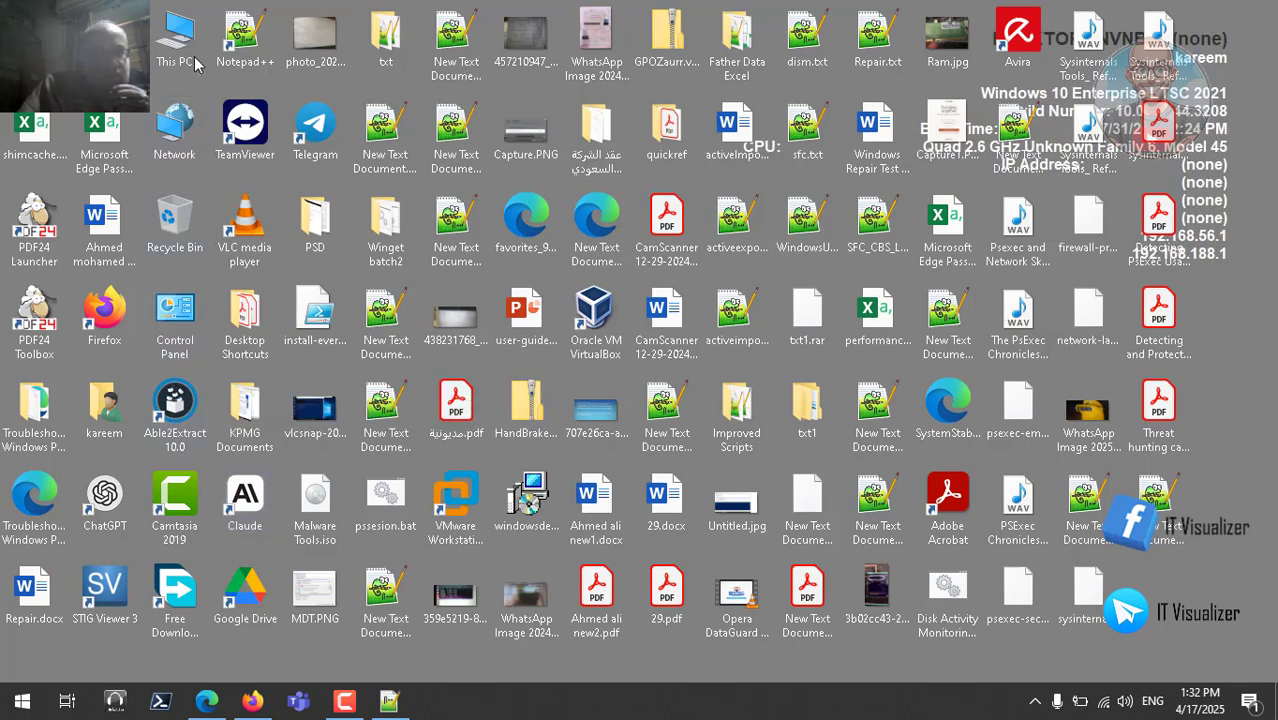
left_click(344, 701)
left_click(344, 701)
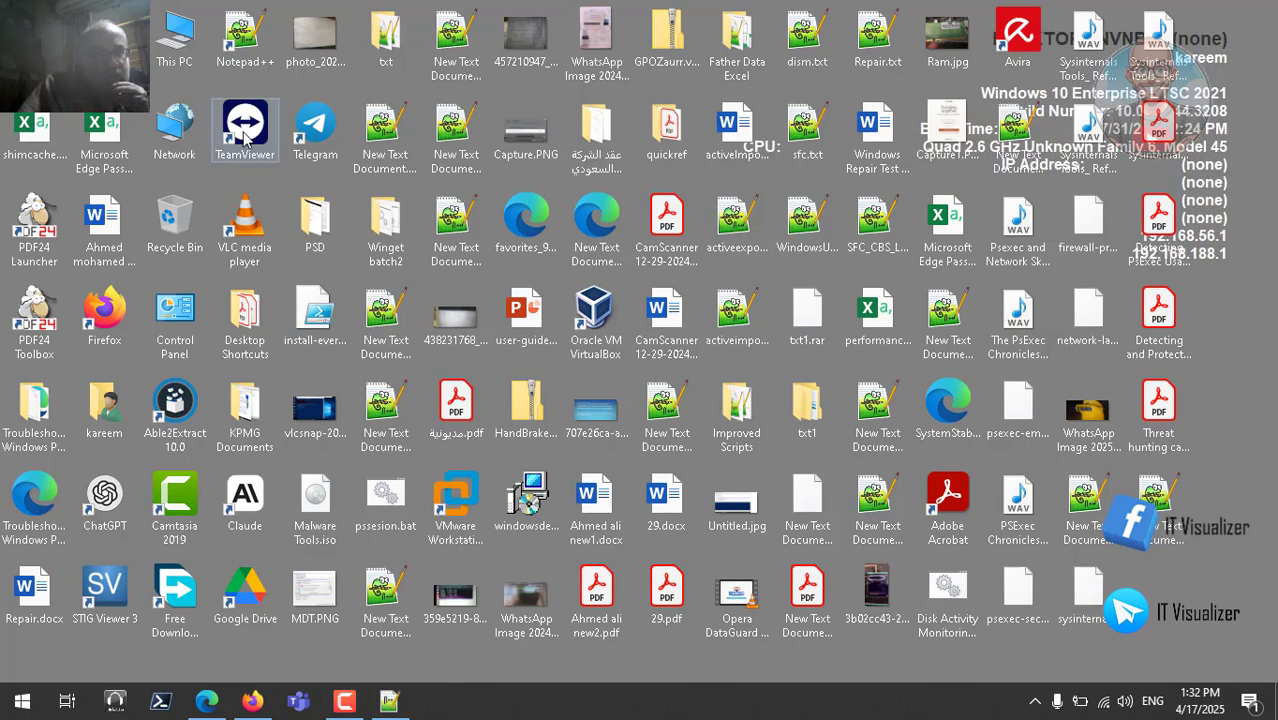
Open the SysinternalsSuite folder on Local Disk (D:) in File Explorer
double_click(178, 47)
left_click(577, 393)
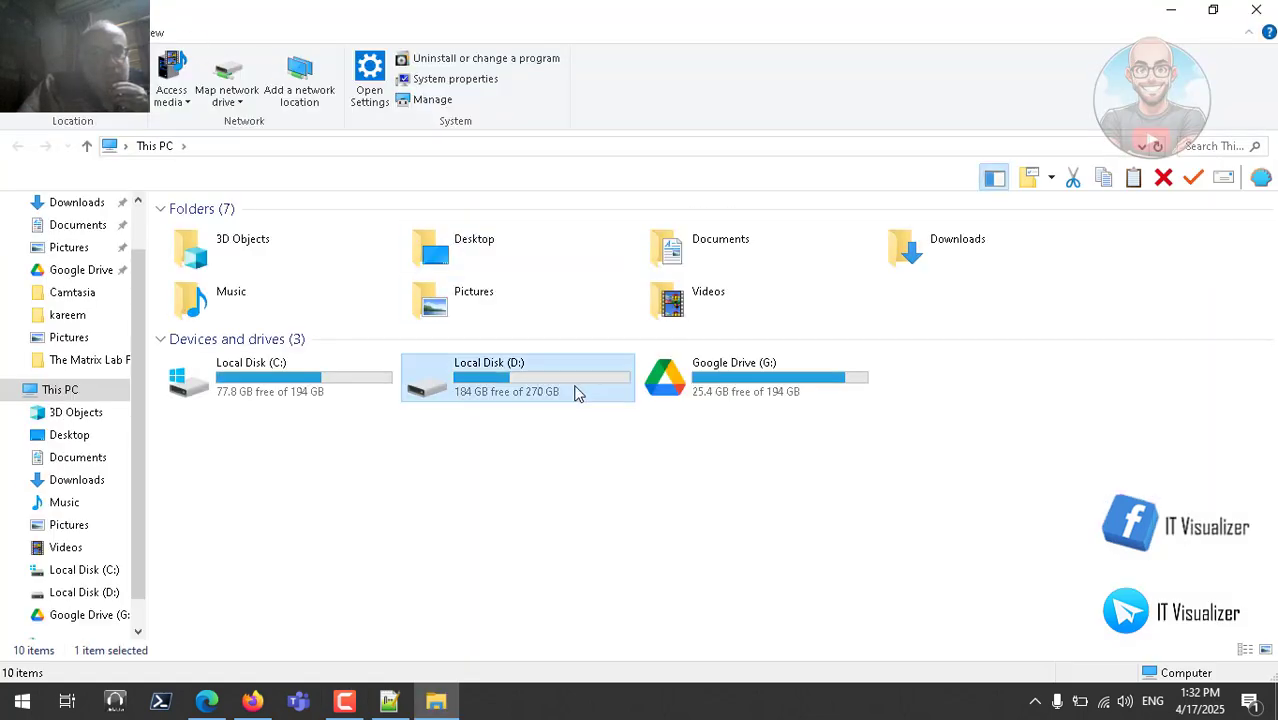
double_click(577, 393)
left_click(270, 391)
key("s")
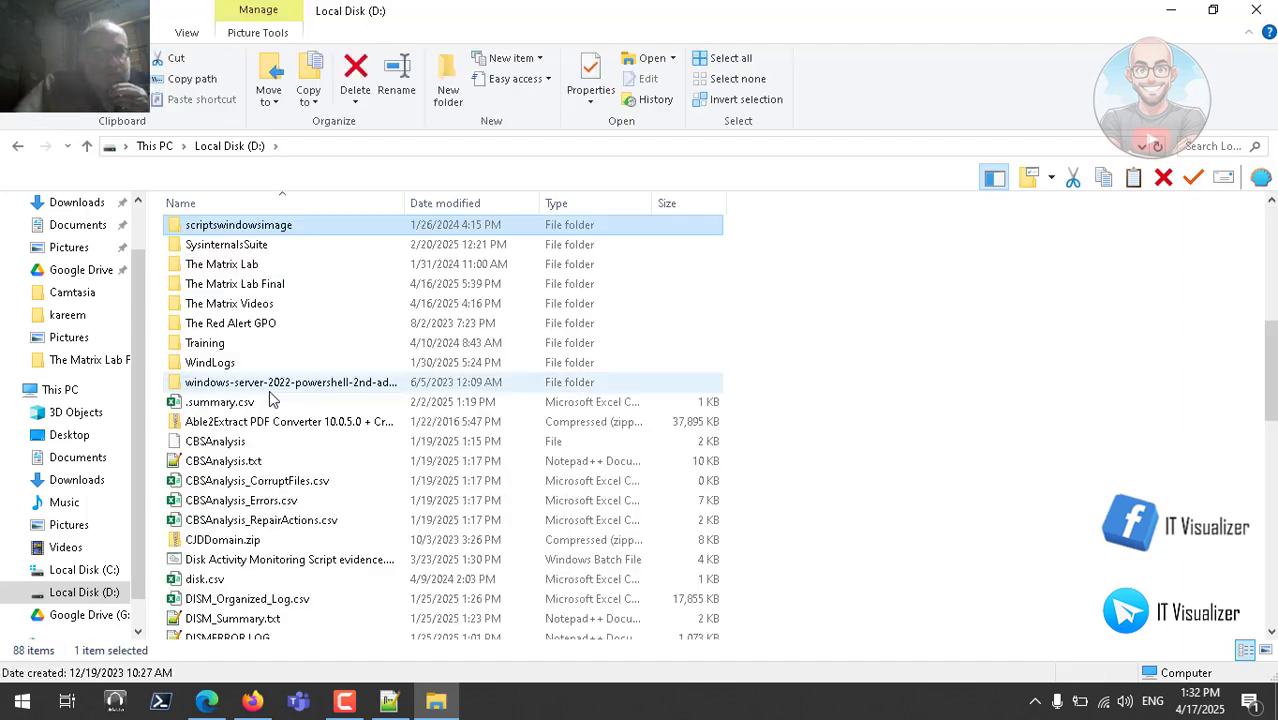
double_click(258, 249)
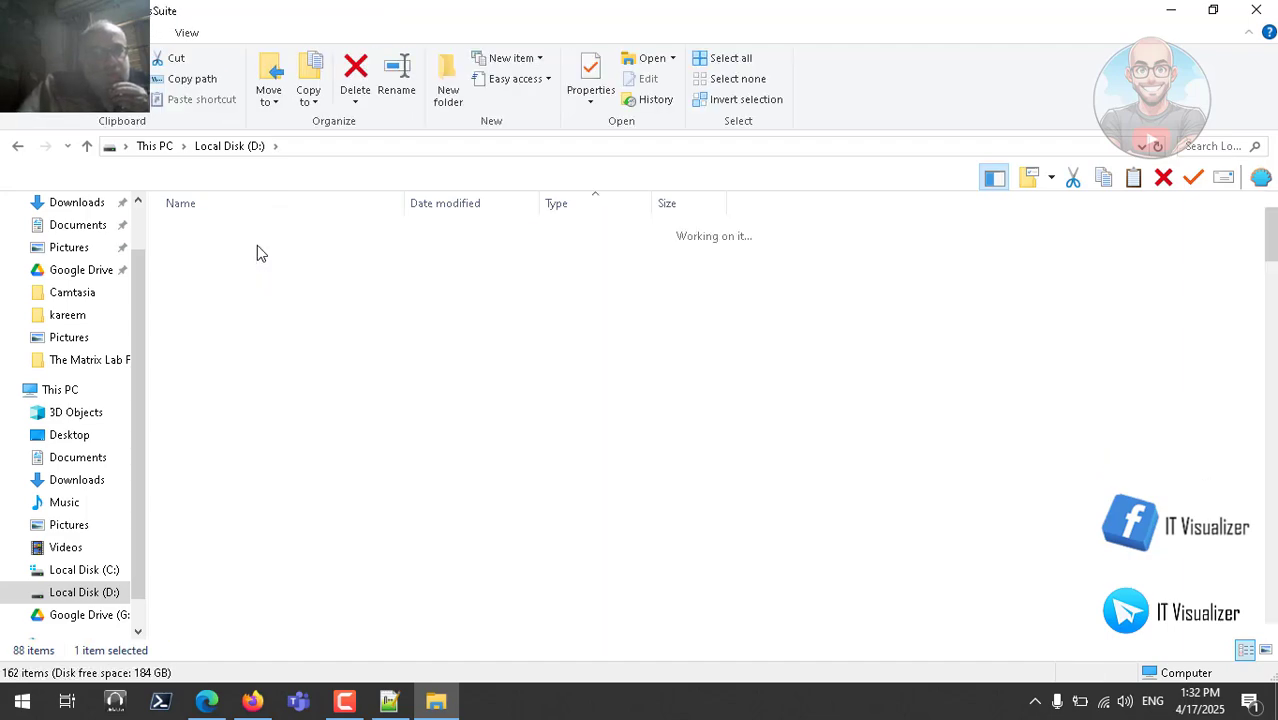
Run procexp64.exe from the SysinternalsSuite folder as administrator and close the folder window
left_click(240, 290)
key("p")
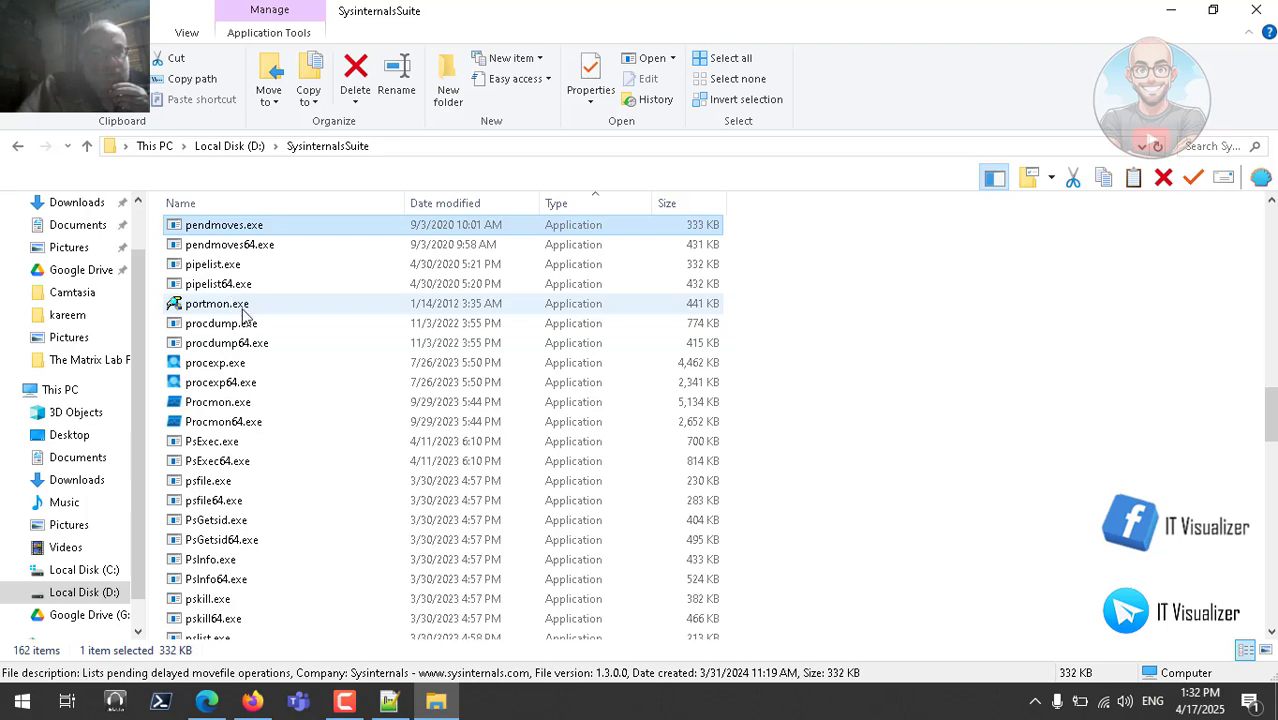
left_click(246, 390)
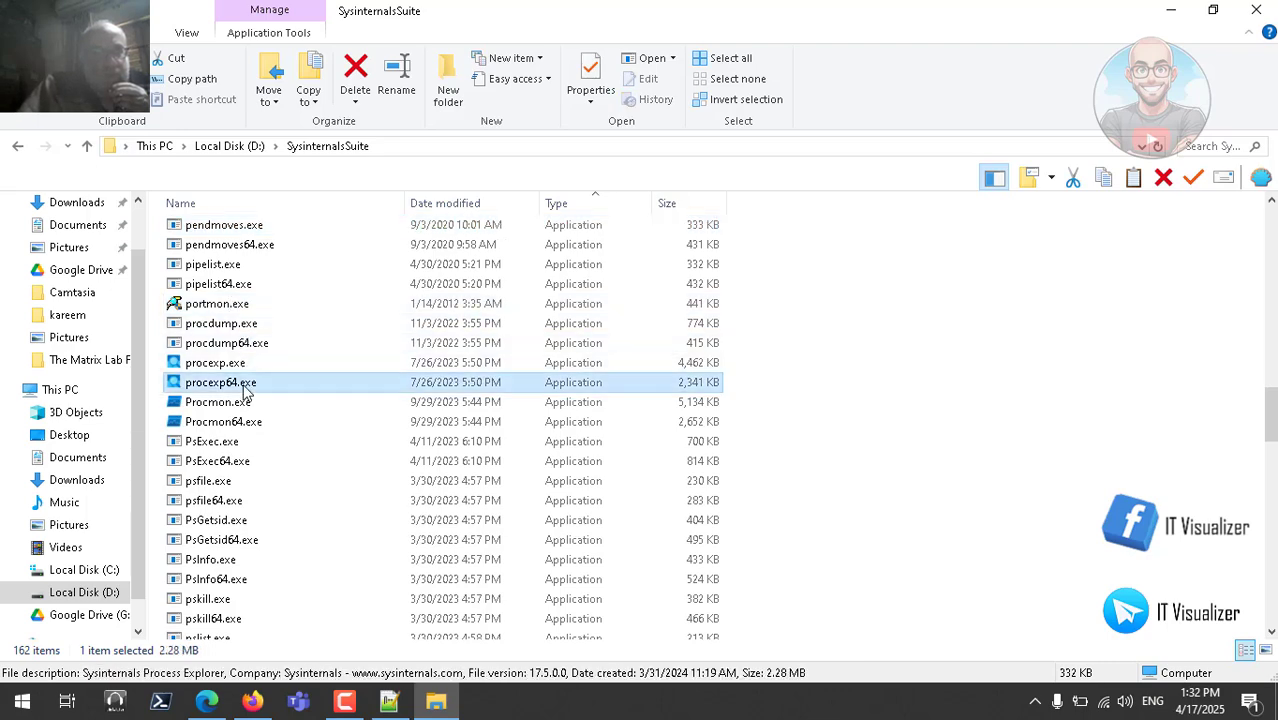
right_click(246, 391)
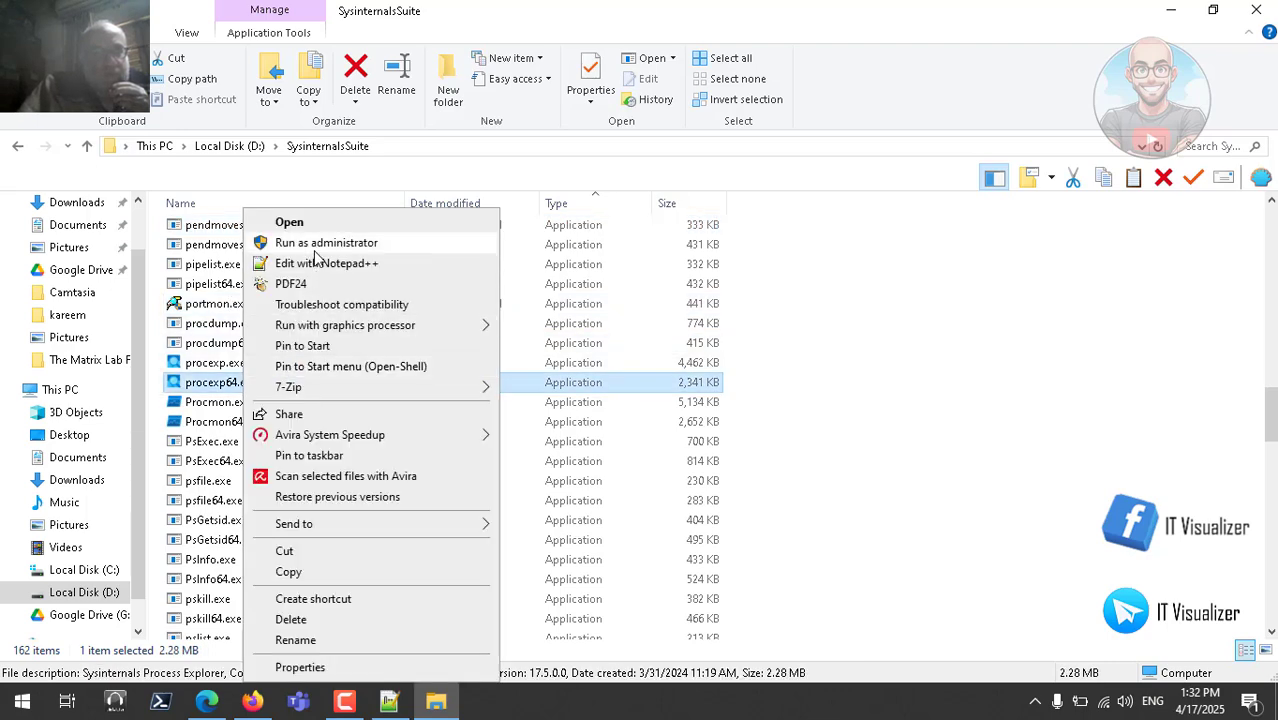
left_click(507, 432)
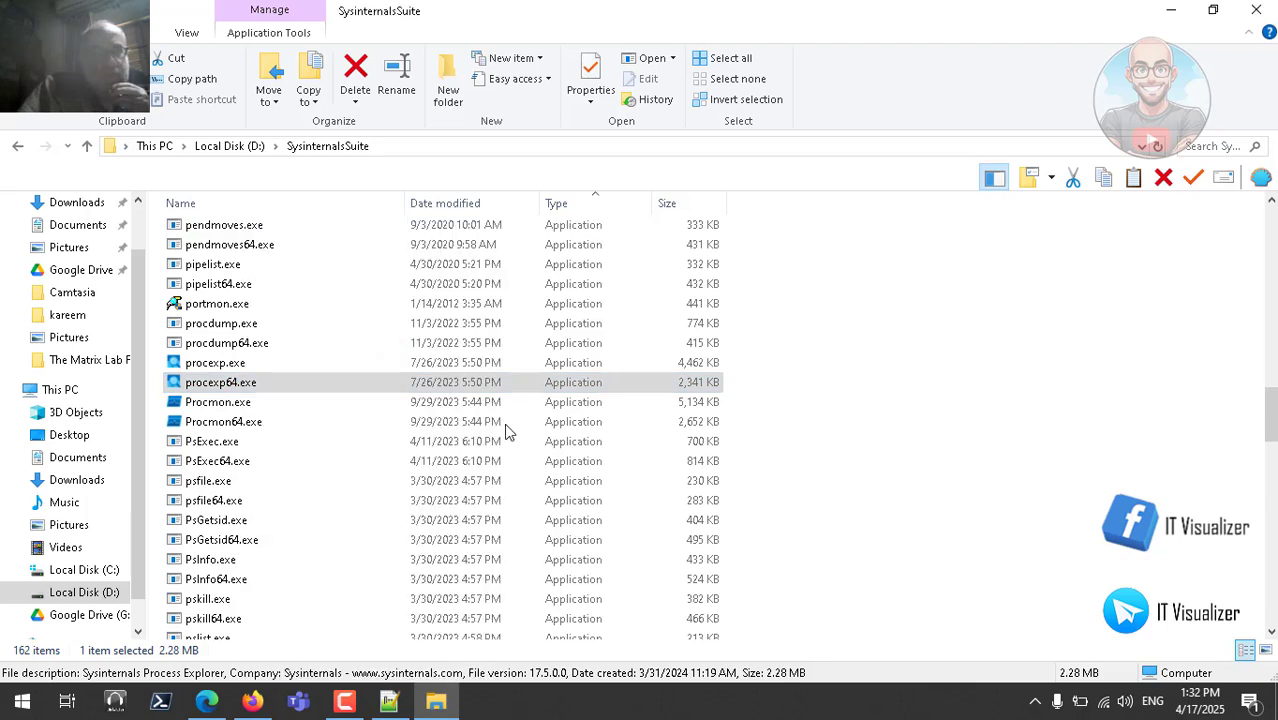
left_click(1255, 14)
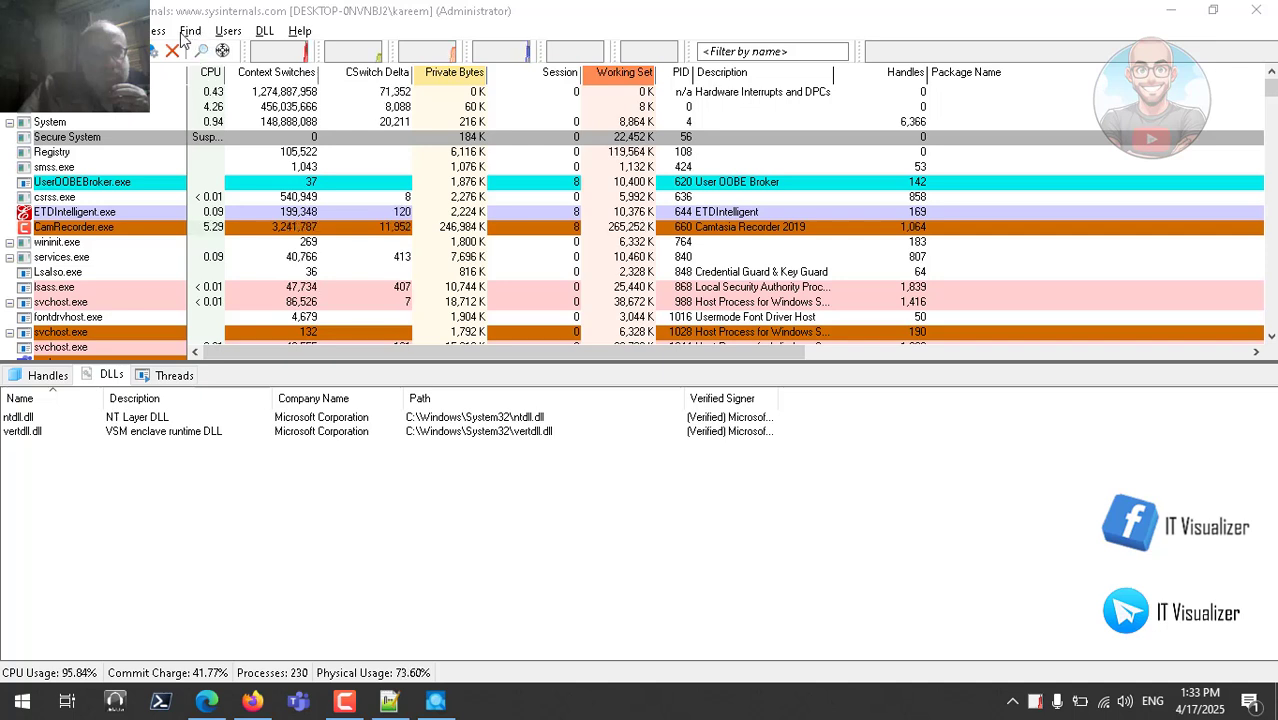
Search open handles and DLLs for PS-Inventory.log, and close the search window
left_click(158, 31)
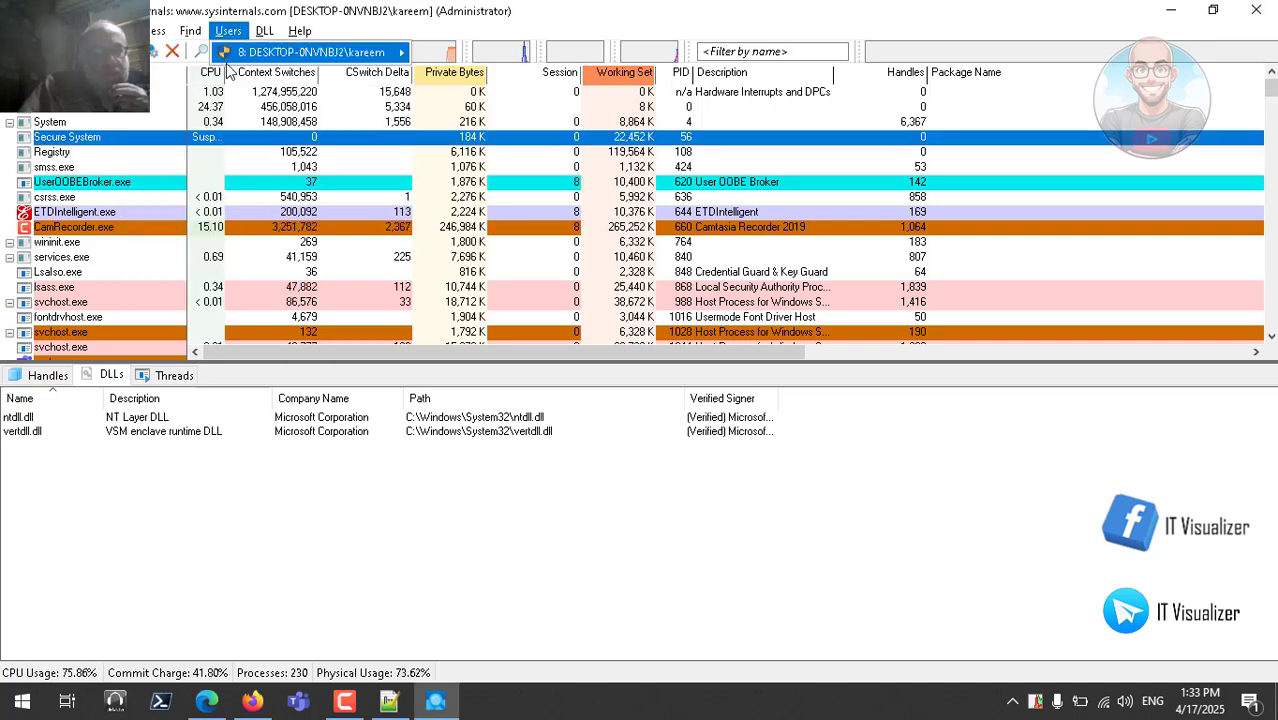
left_click(228, 80)
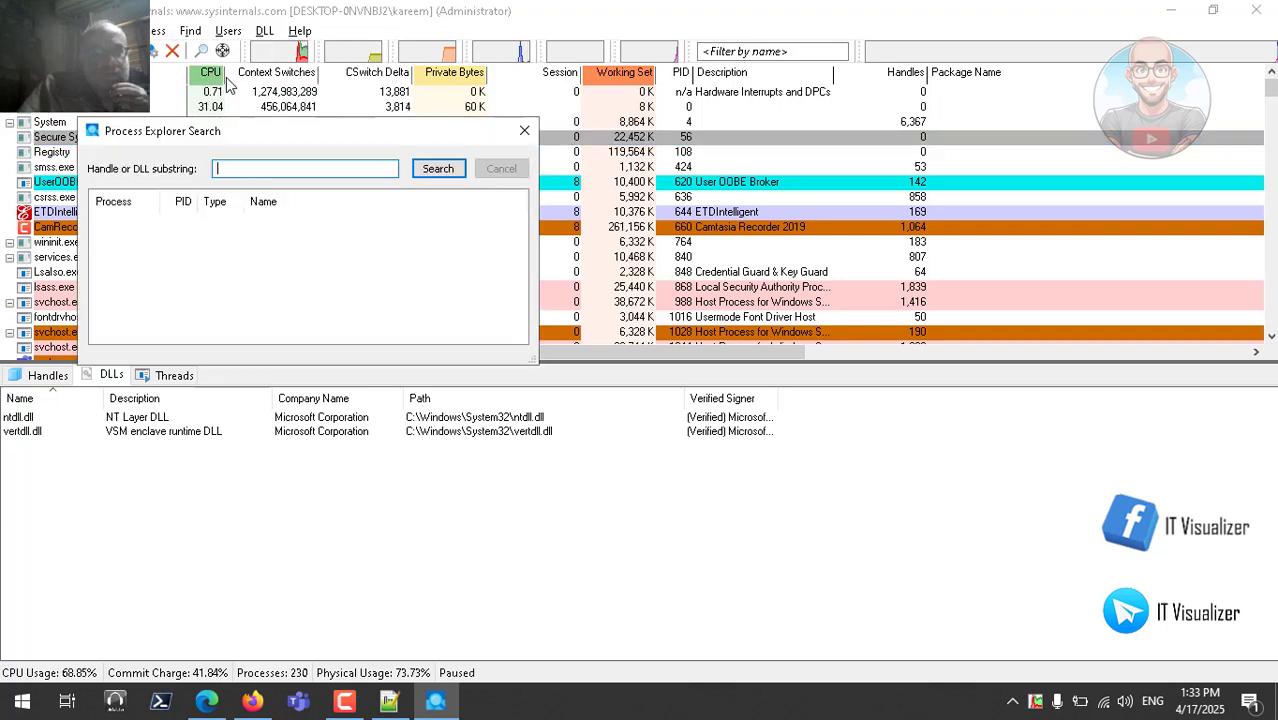
type("PS-Inventory.log")
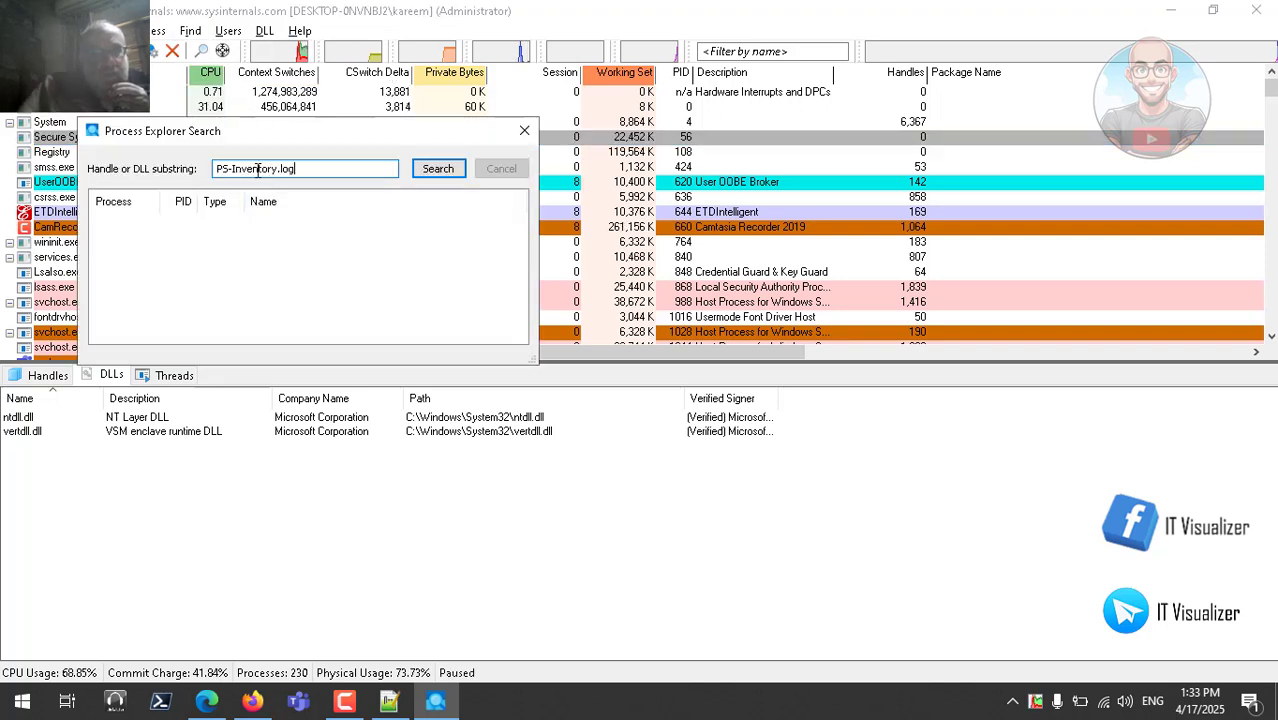
left_click(445, 174)
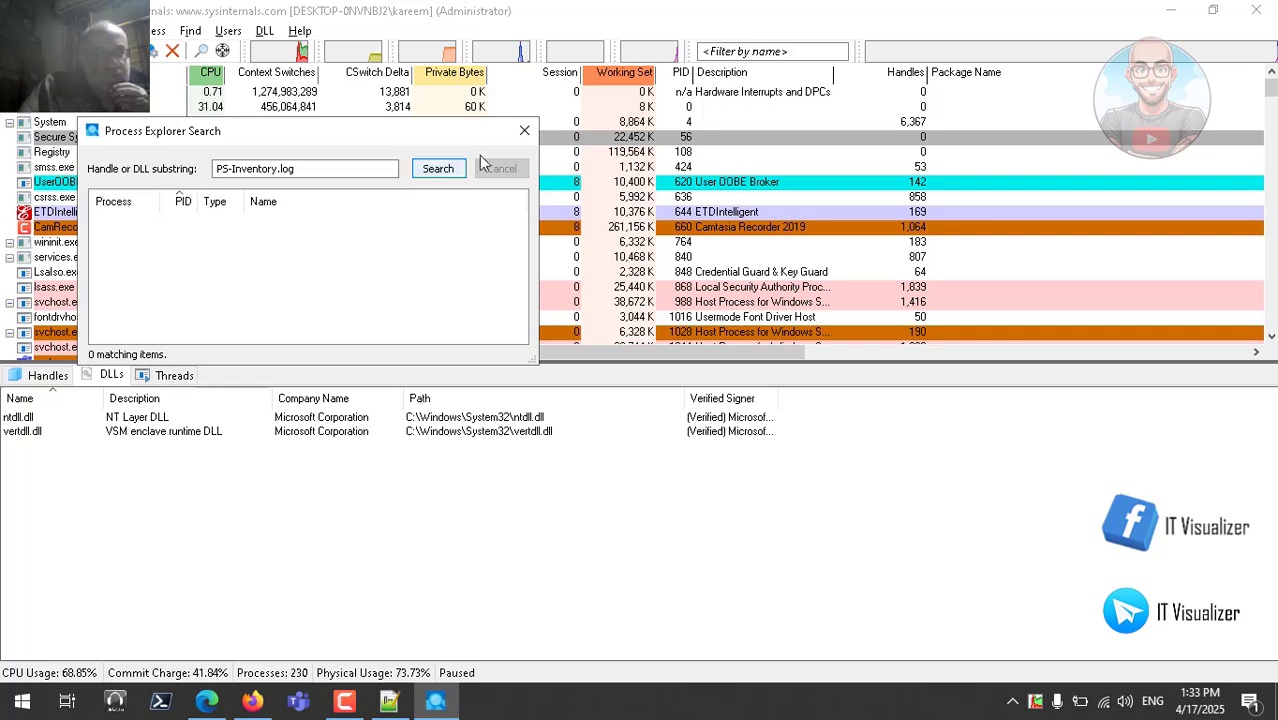
left_click(521, 133)
left_click(521, 138)
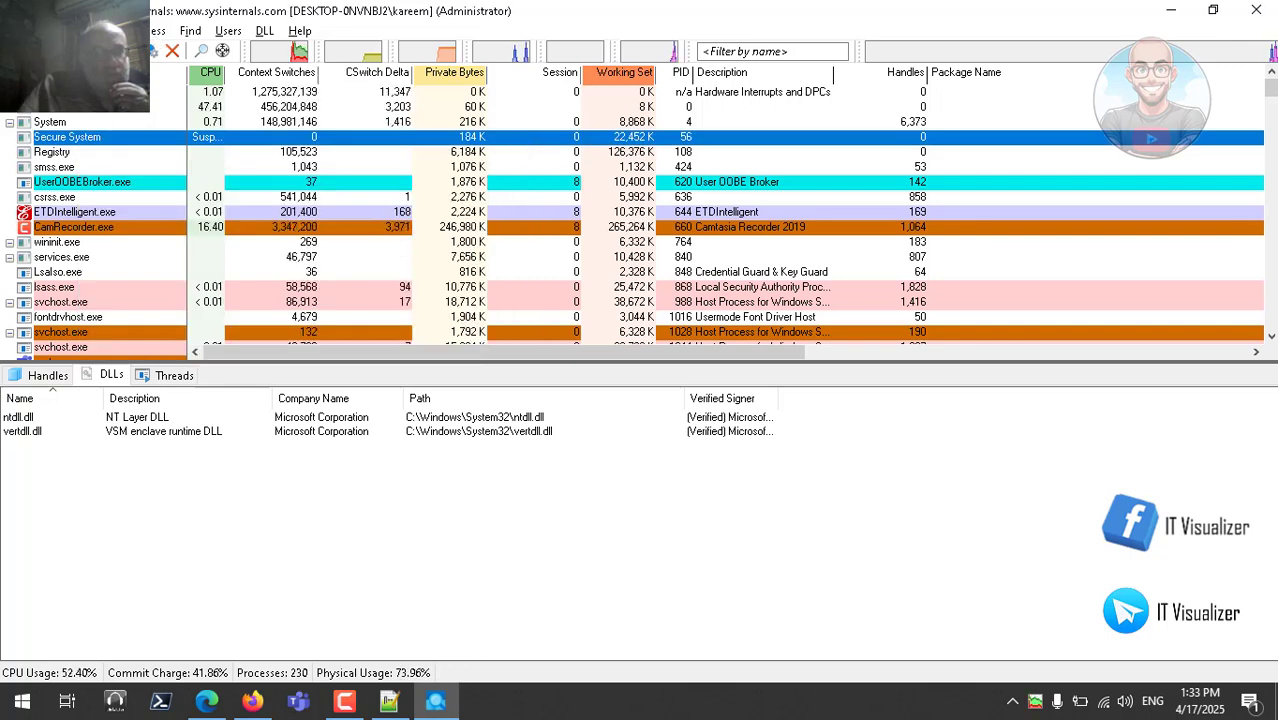
Display the processes as a tree and repeat the handle or DLL search for PS-Inventory.log
left_click(104, 31)
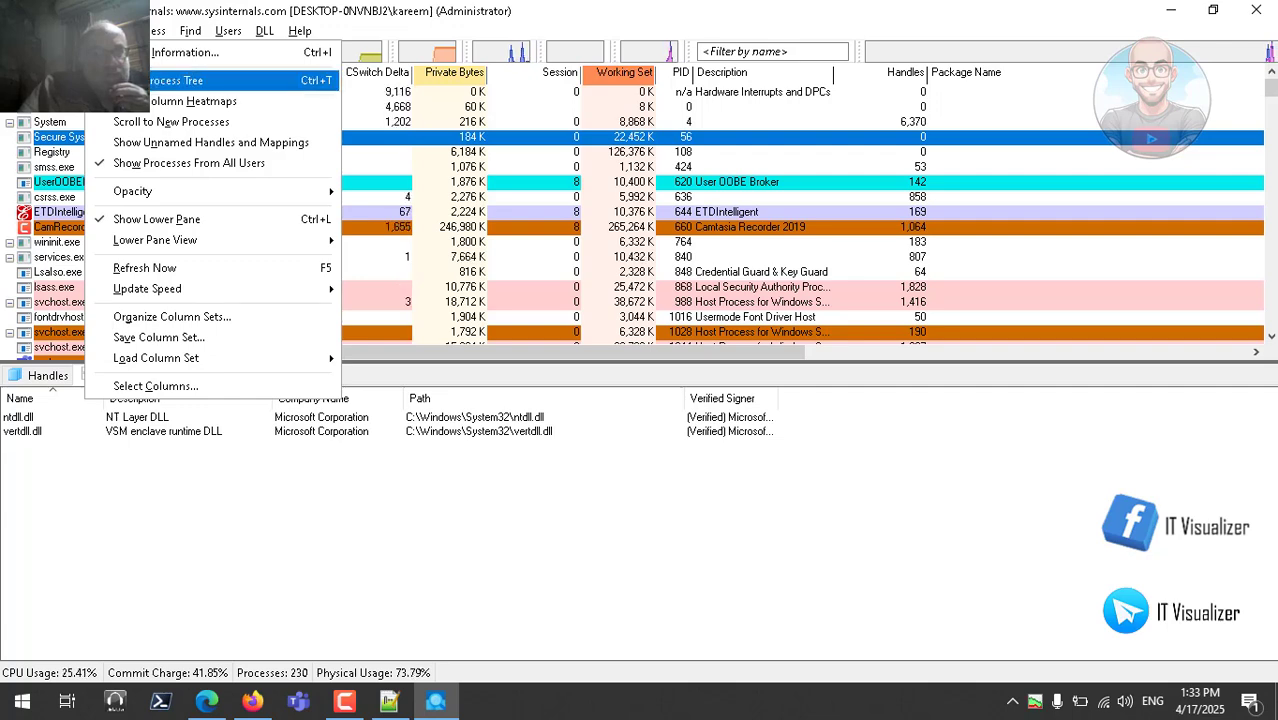
left_click(140, 80)
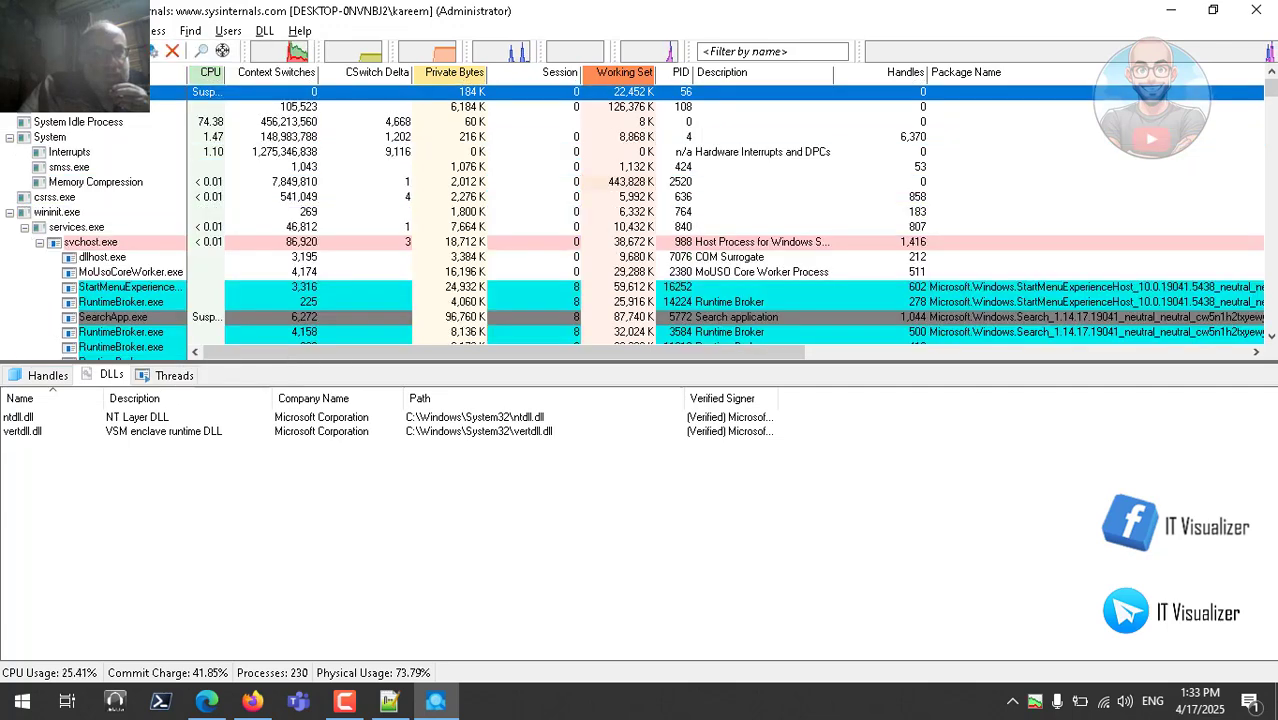
left_click(190, 31)
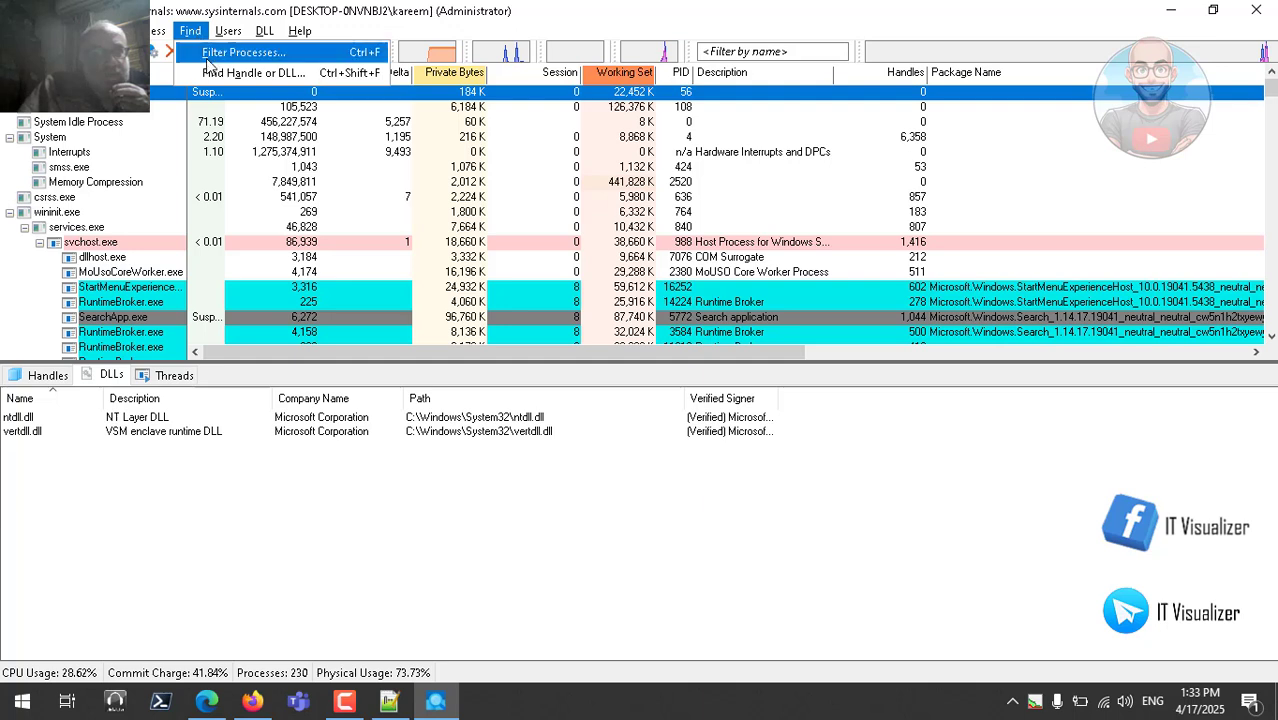
left_click(210, 74)
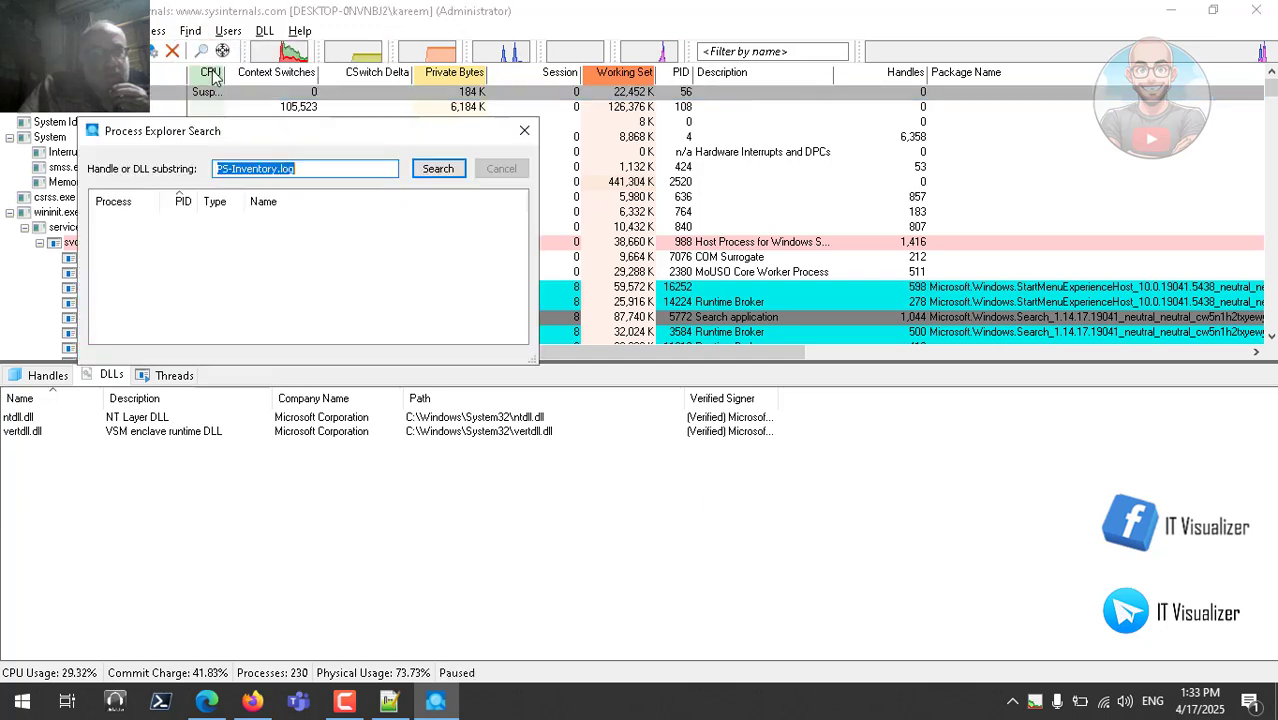
left_click(436, 170)
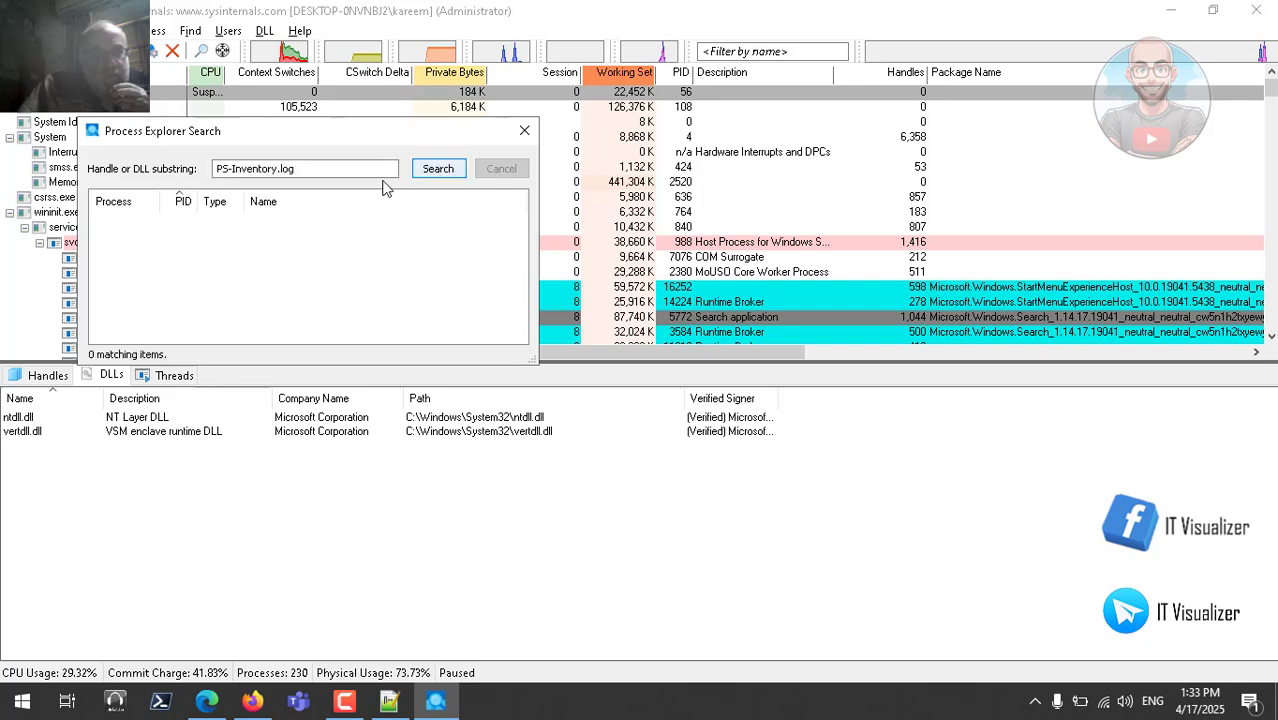
left_click(523, 132)
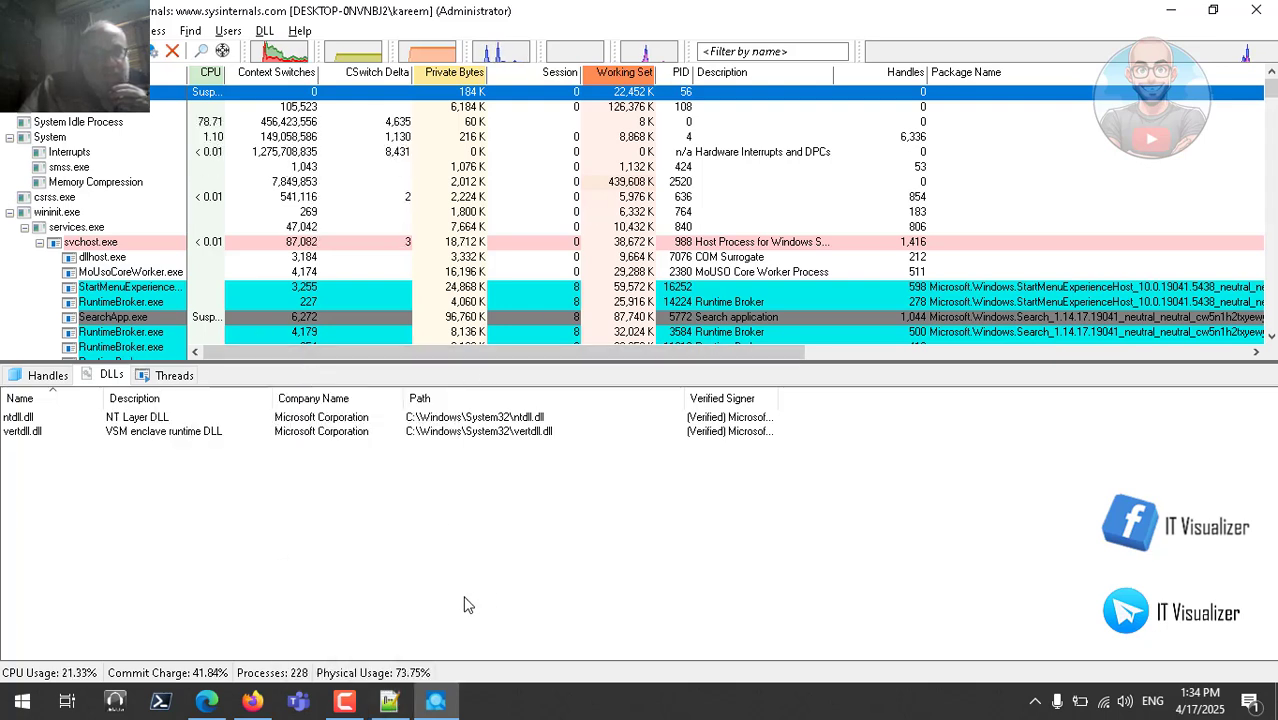
Filter the process list by the name PS-Inventory.log, and clear the filter
left_click(717, 52)
type("PSInventory.log")
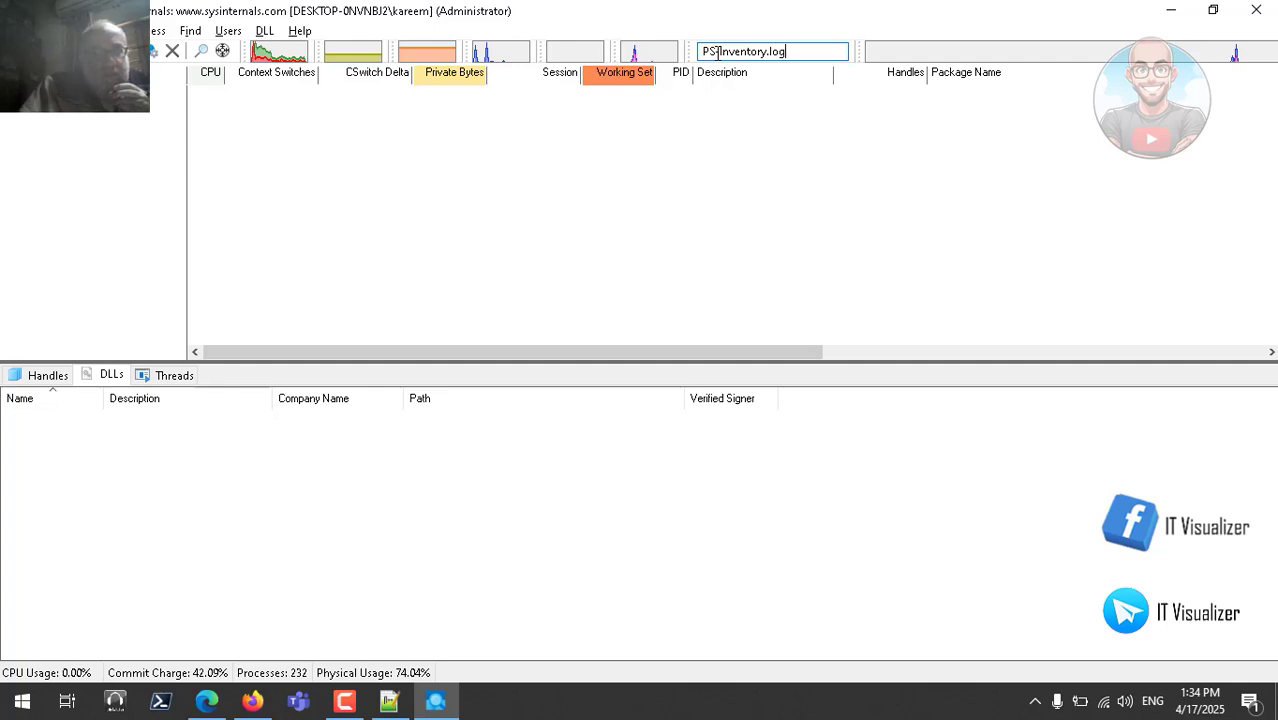
key("BackSpace")
key("BackSpace")
key("BackSpace")
key("BackSpace")
key("BackSpace")
key("BackSpace")
key("BackSpace")
key("BackSpace")
key("BackSpace")
key("BackSpace")
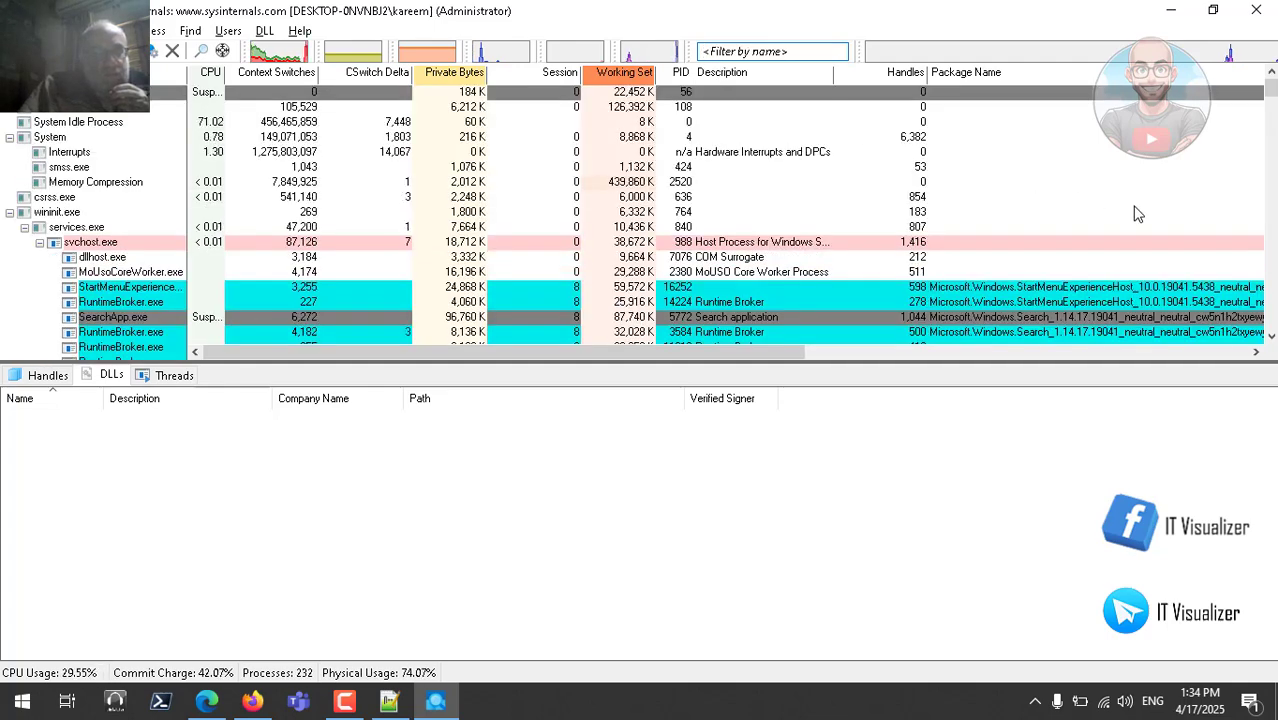
Look through the process tree, and check the troubleshooting case in the Claude chat in Firefox before returning to Process Explorer
scroll(1270, 298, "down", 15)
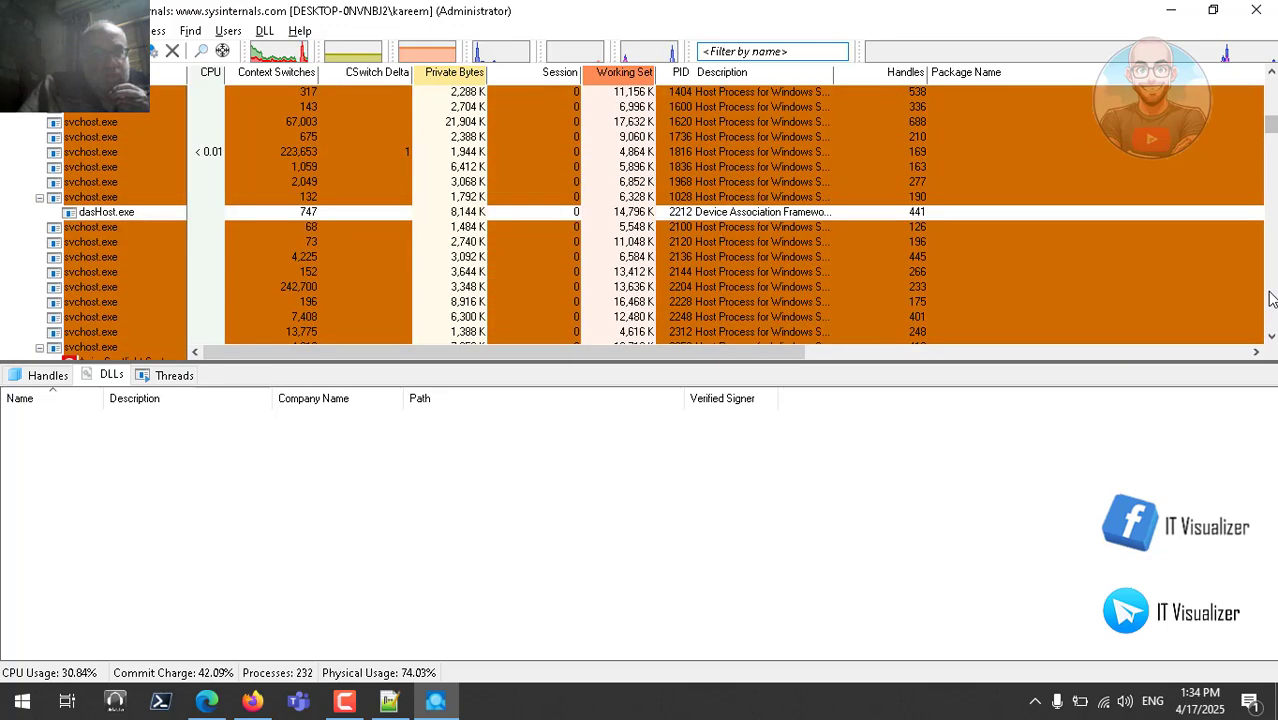
scroll(1268, 298, "down", 10)
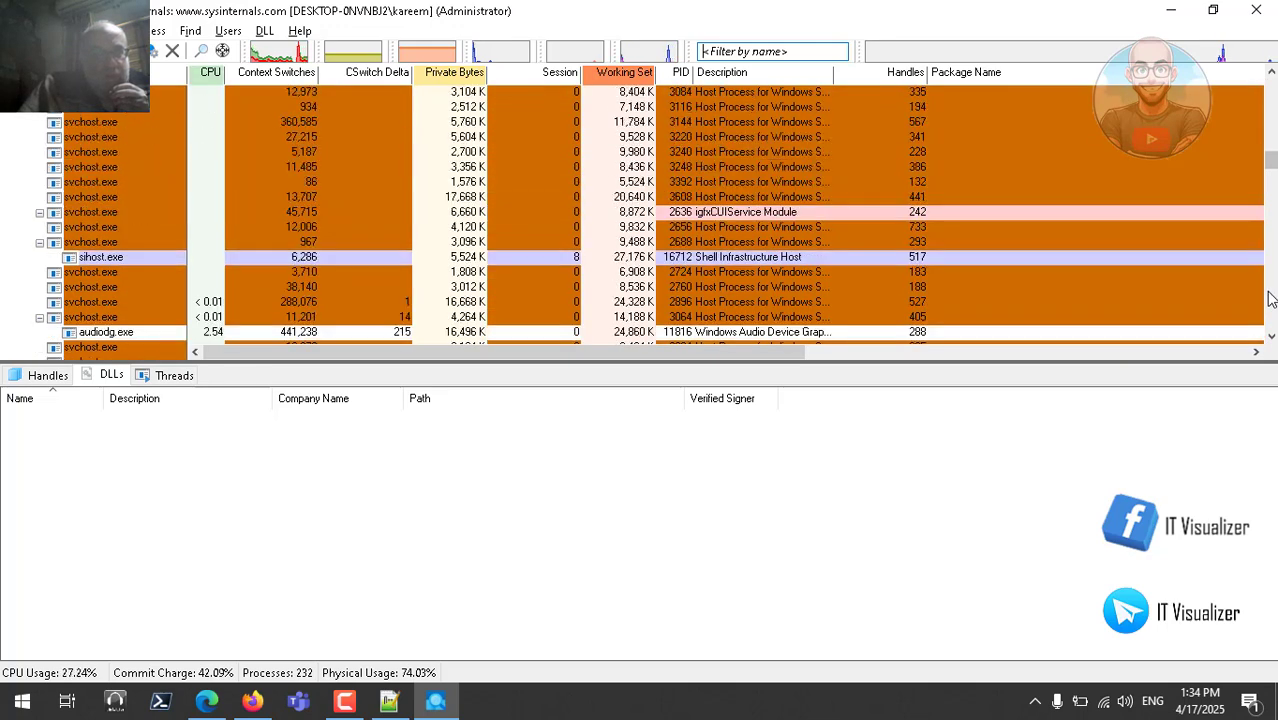
scroll(1268, 296, "up", 1)
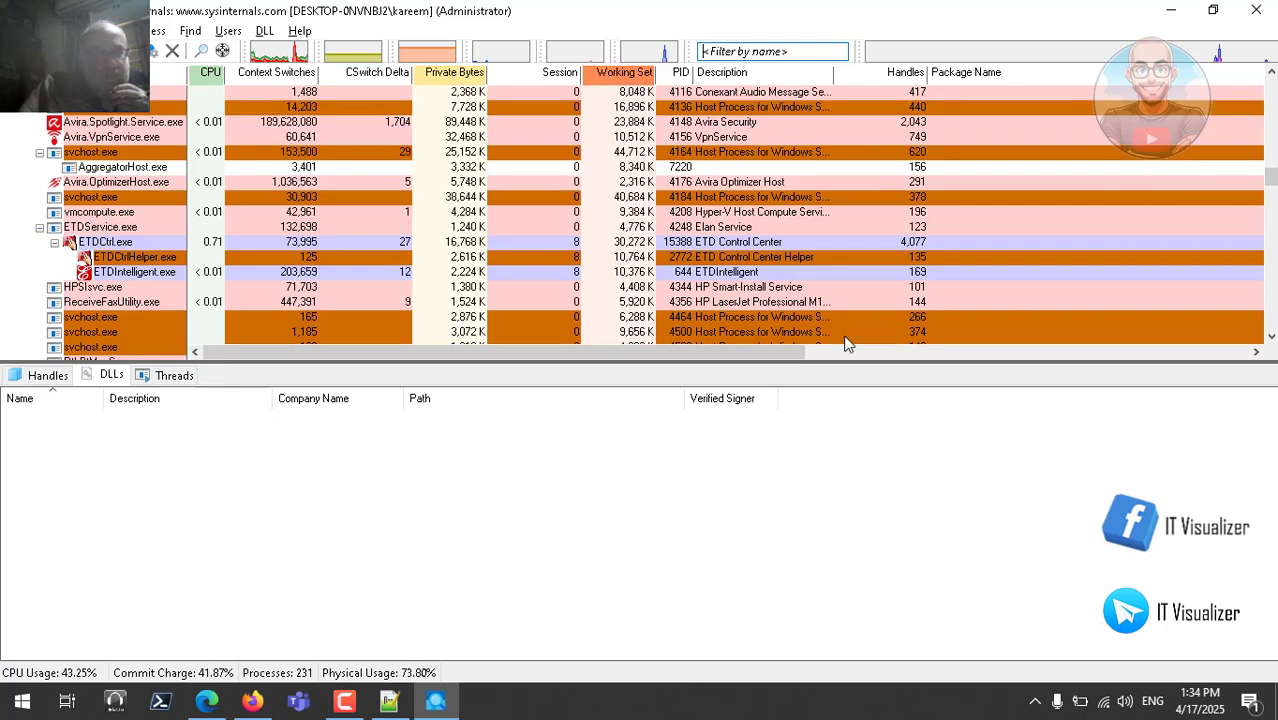
left_click(252, 700)
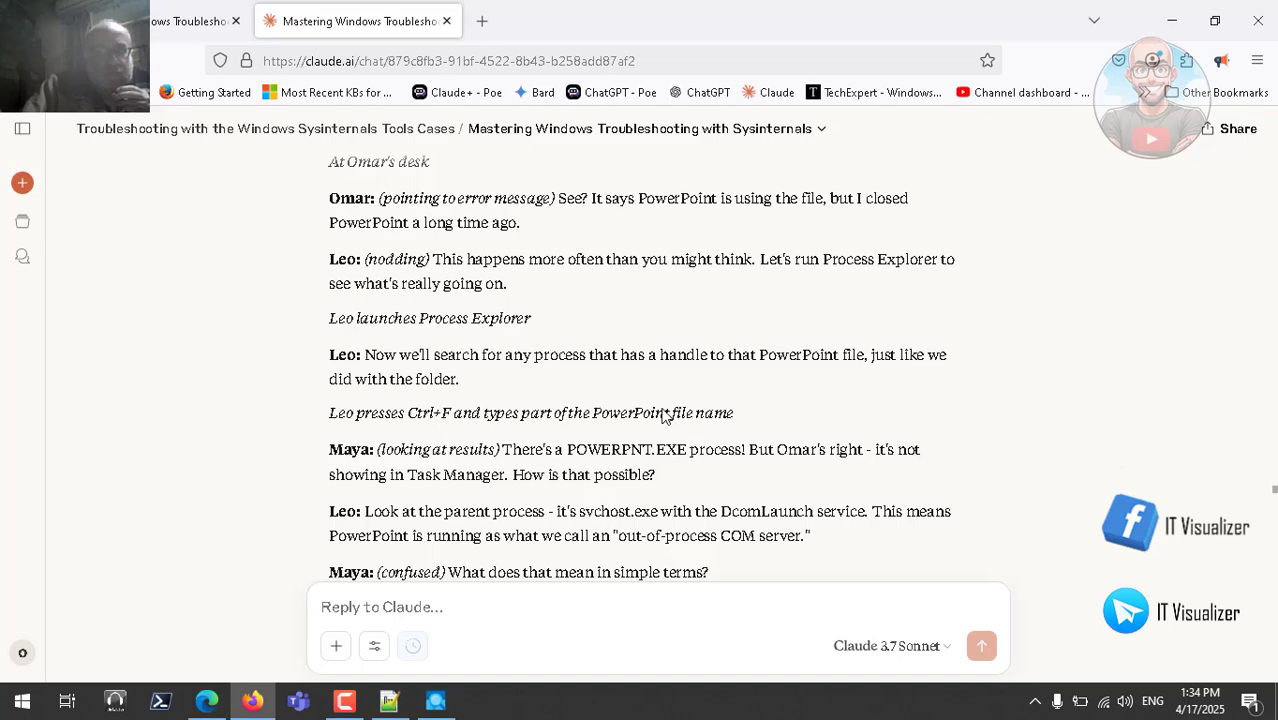
left_click(432, 705)
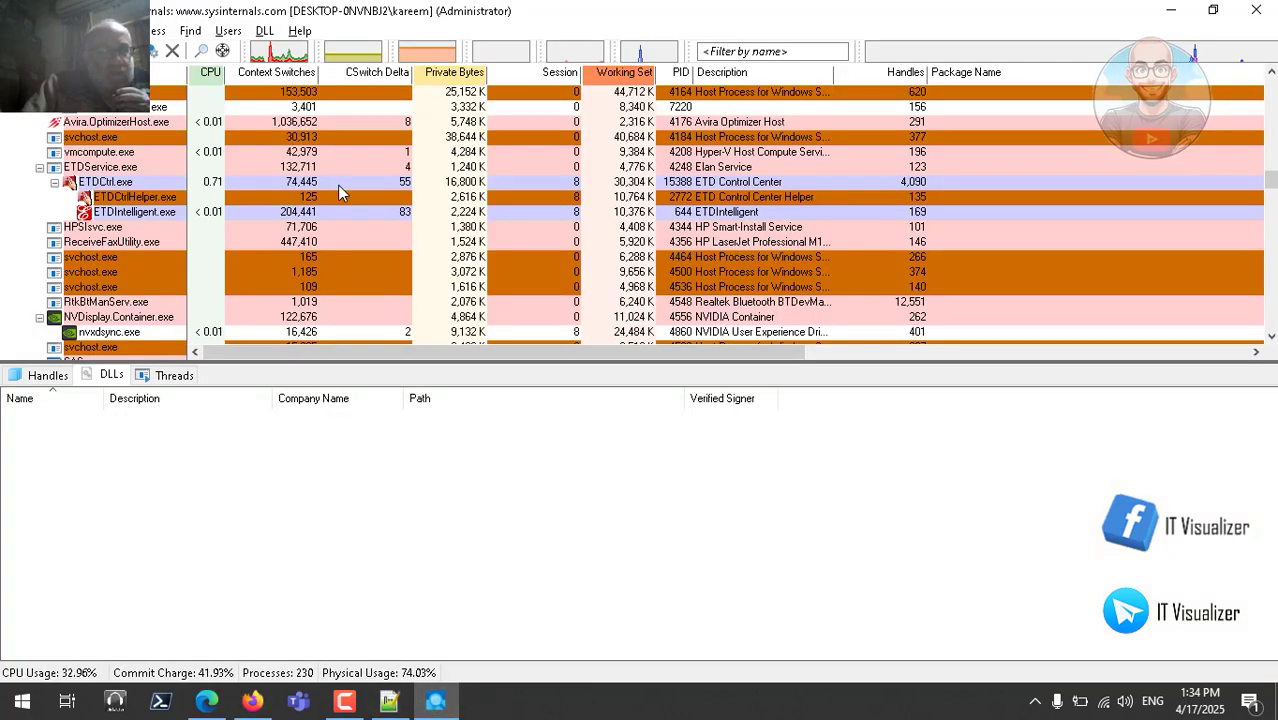
Filter the process list by PS-Inventory.log, shorten the filter to PS, and clear it
left_click(716, 55)
type("PSInventory.log")
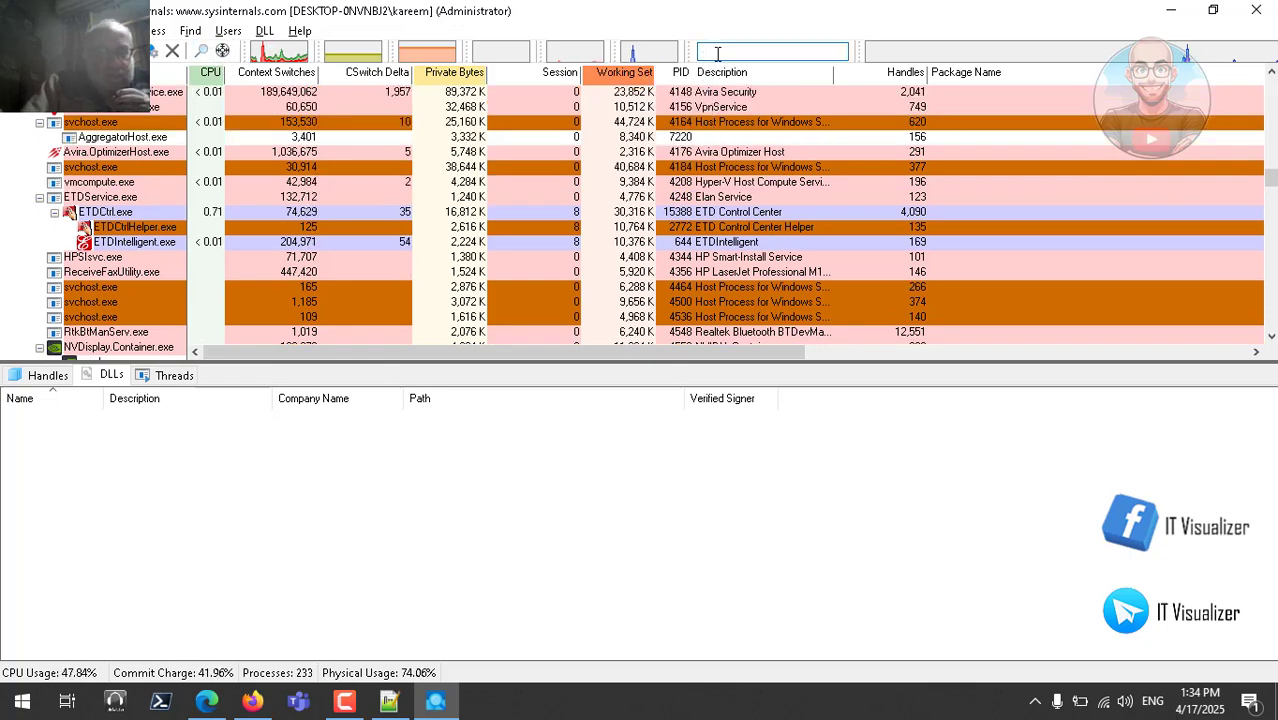
key("BackSpace")
key("BackSpace")
key("BackSpace")
key("BackSpace")
key("BackSpace")
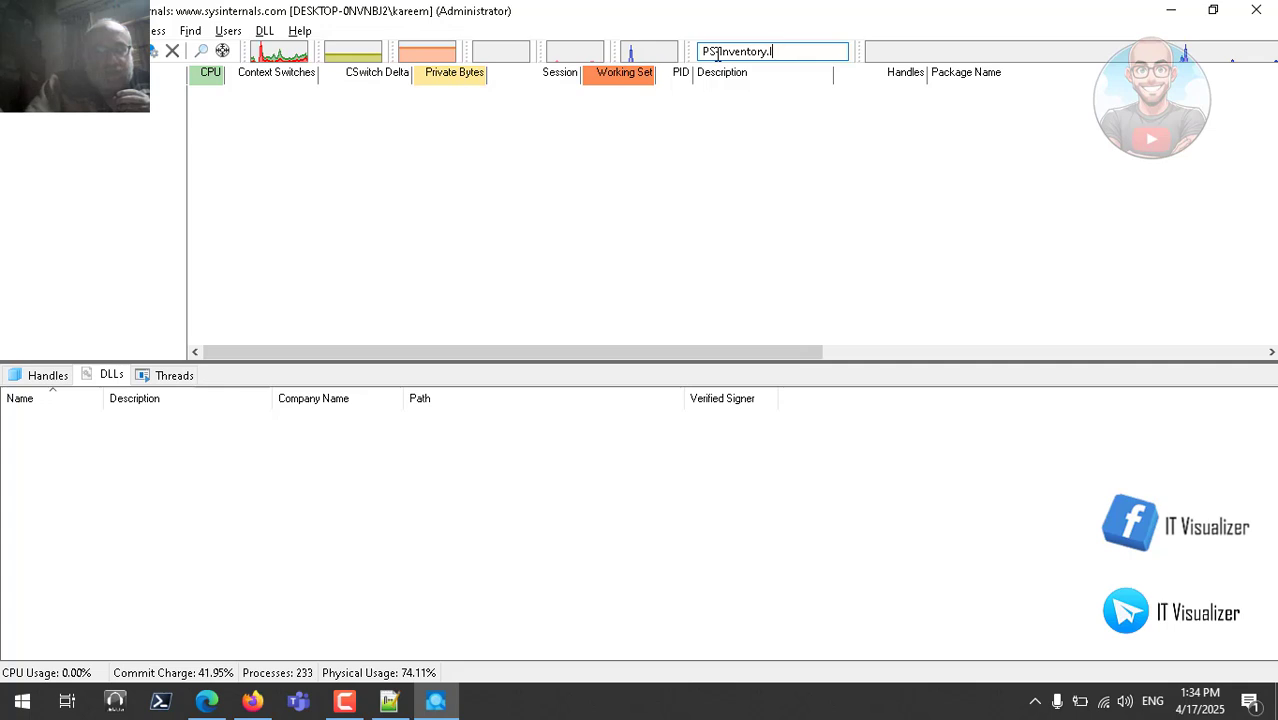
key("BackSpace")
key("BackSpace")
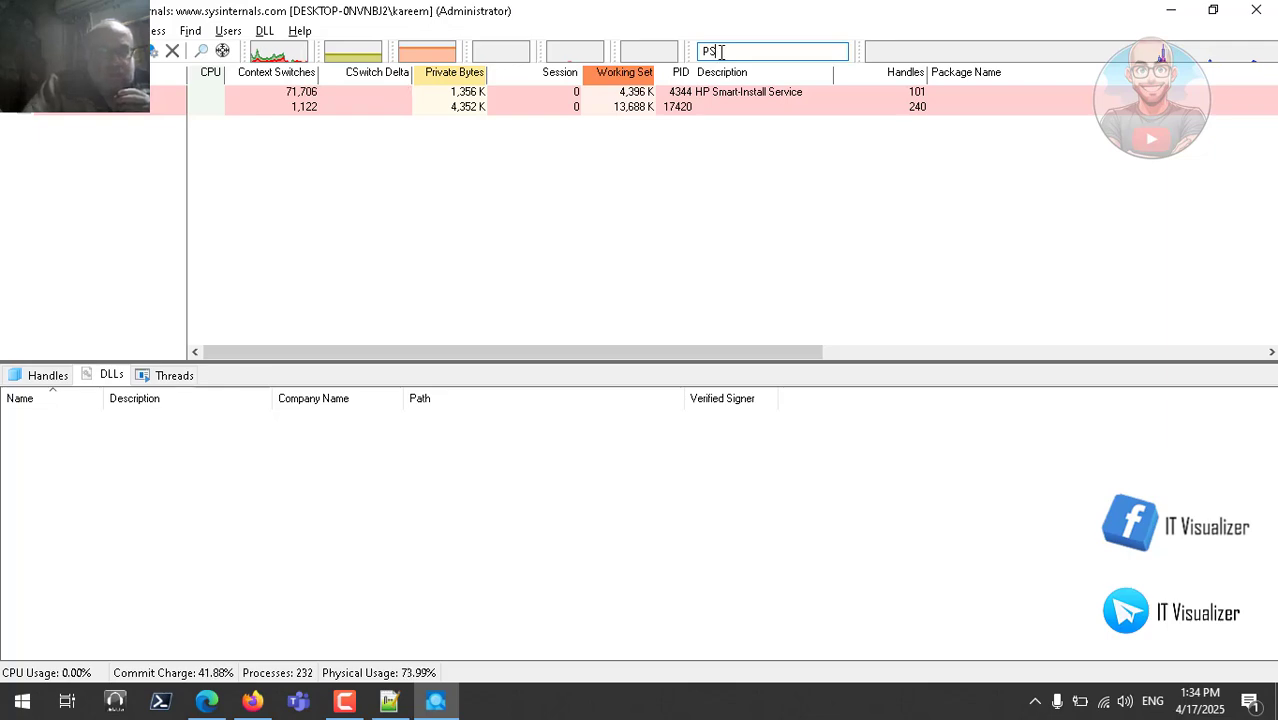
key("BackSpace")
key("BackSpace")
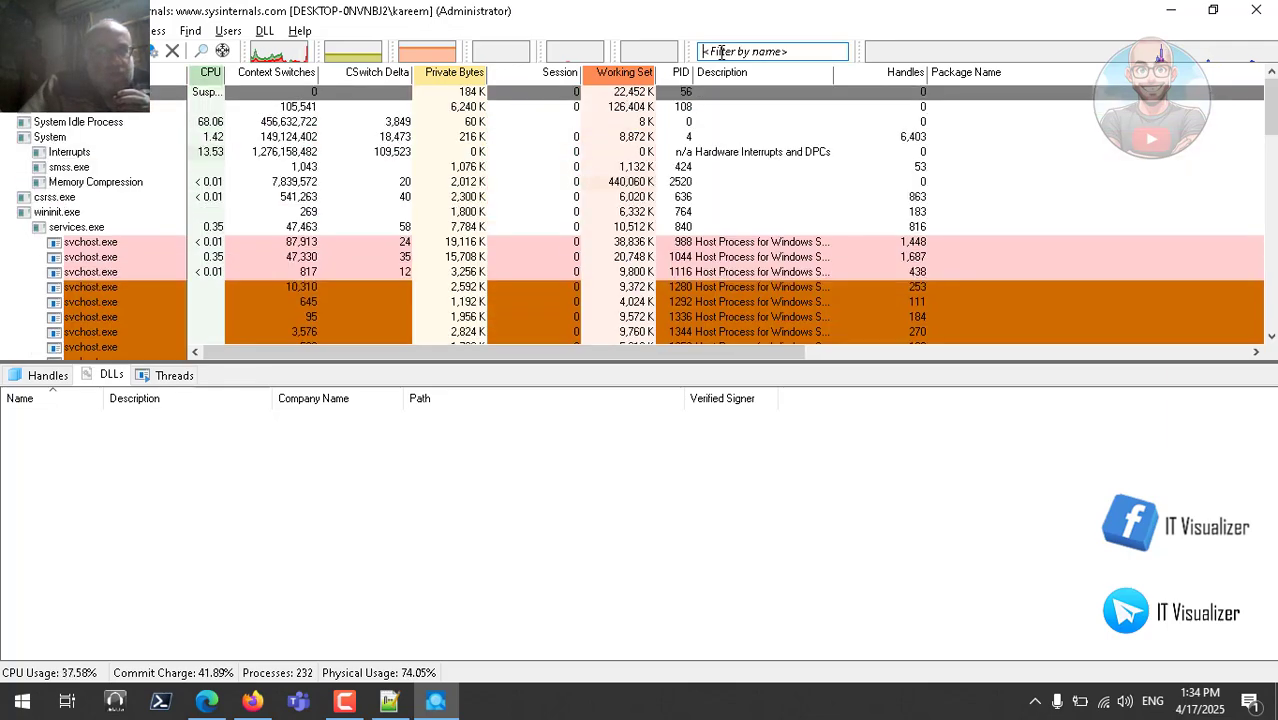
Read the PowerPoint handle case in the Claude chat, and inspect the DcomLaunch svchost.exe and other processes in Process Explorer
left_click(252, 701)
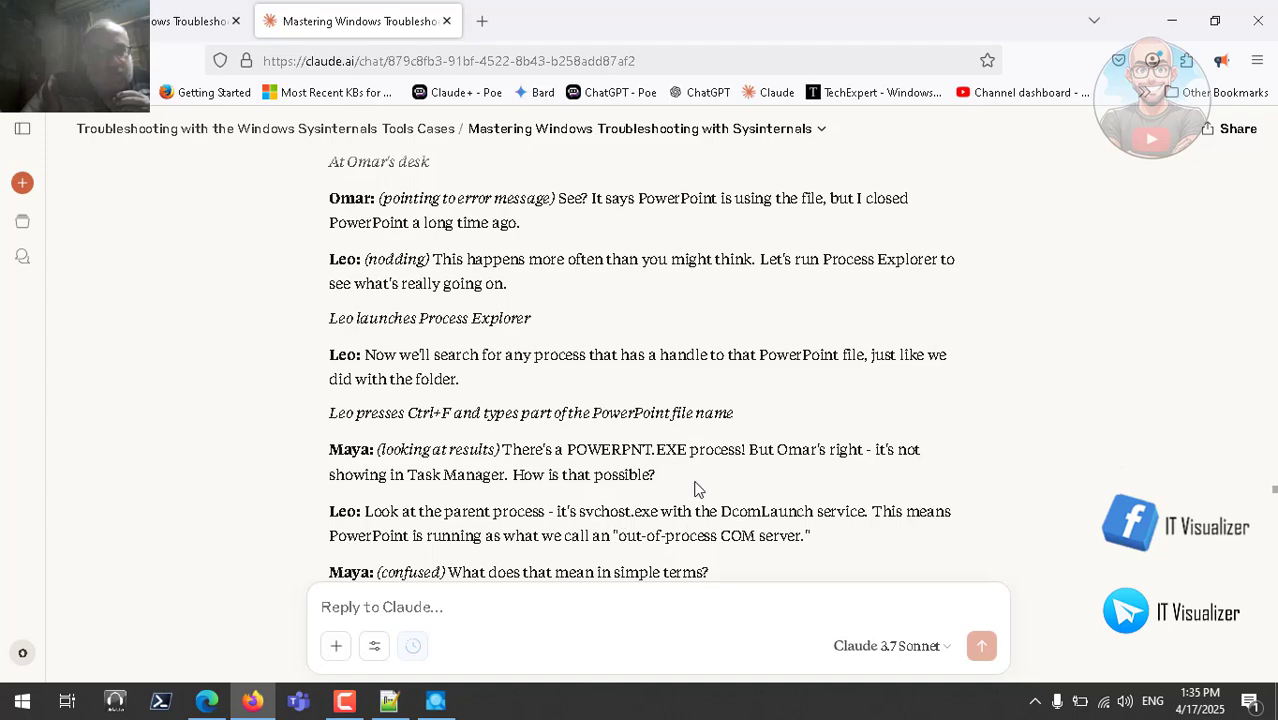
scroll(573, 400, "down", 3)
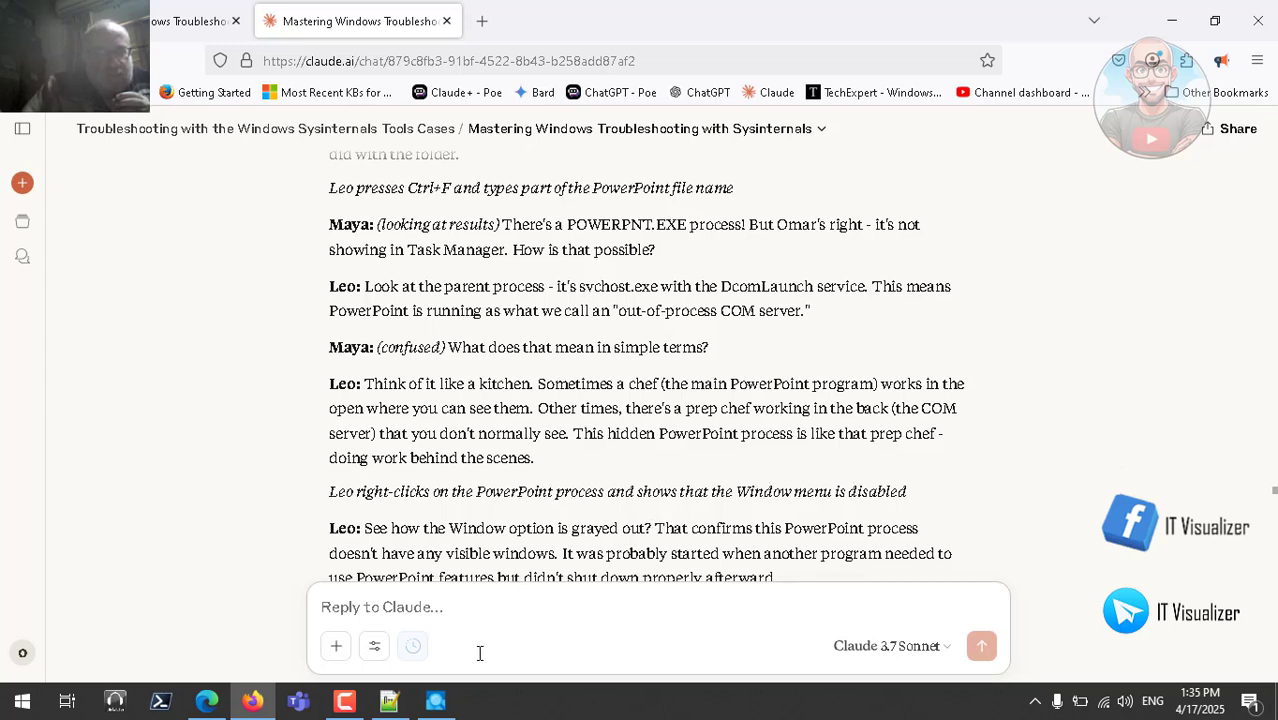
left_click(437, 702)
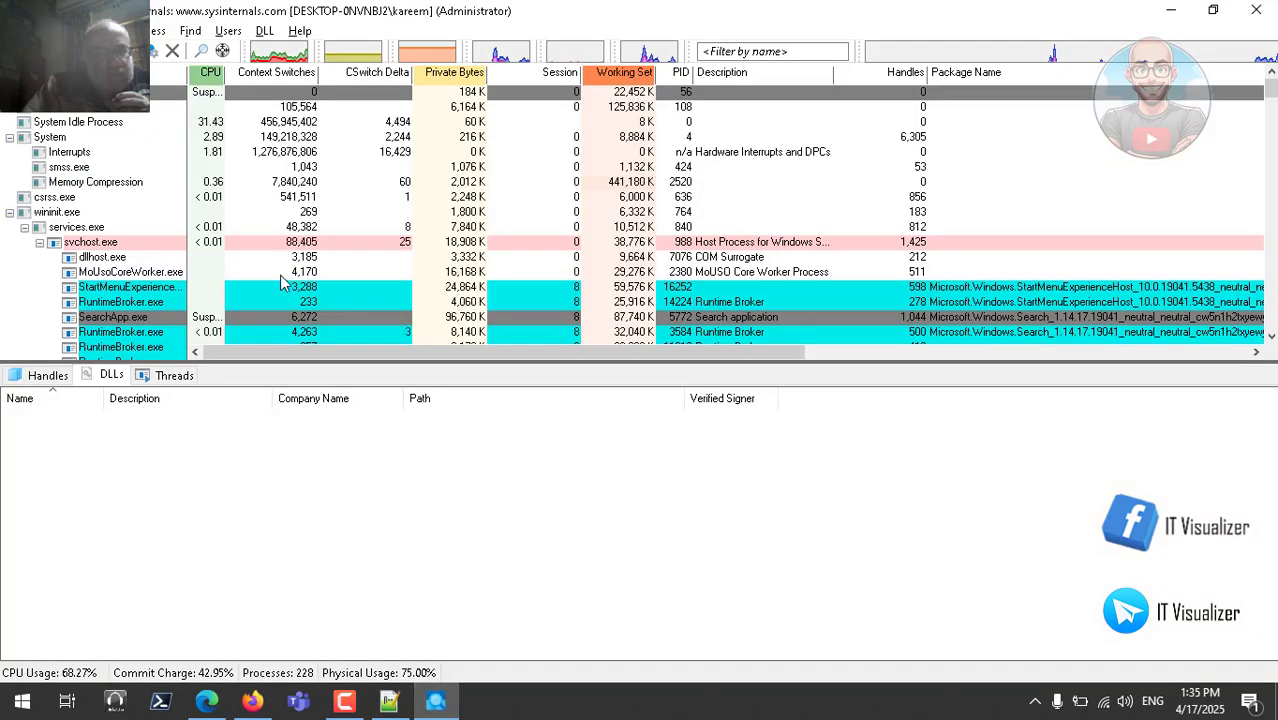
mouse_move(128, 244)
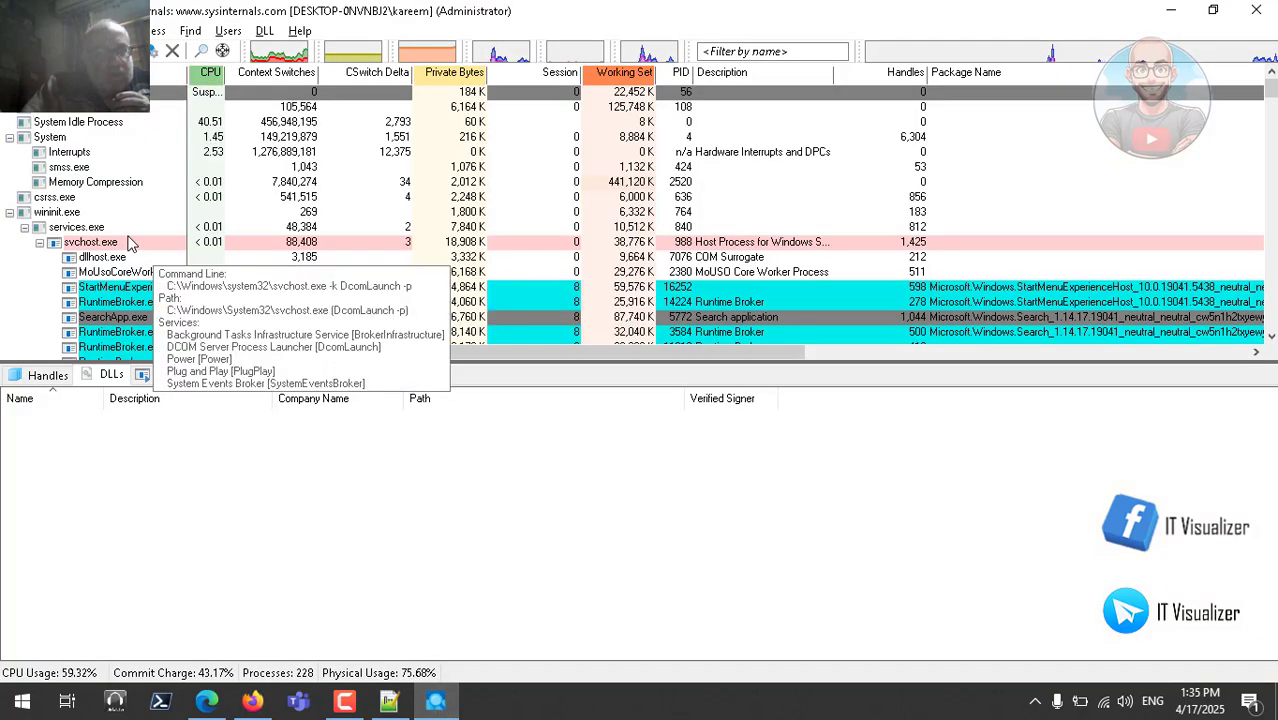
left_click(105, 182)
scroll(108, 195, "down", 5)
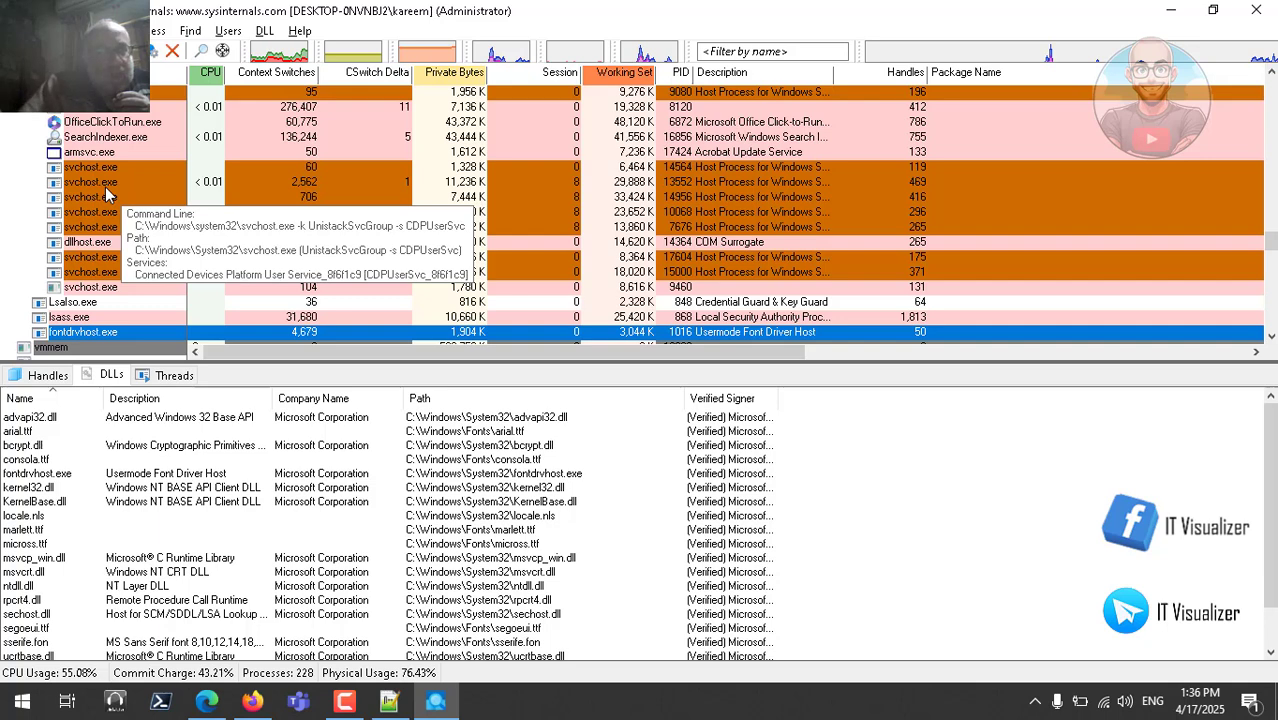
Filter the process list by "fire" and open the properties of the firefox.exe process with PID 14676
left_click(717, 50)
type("fire")
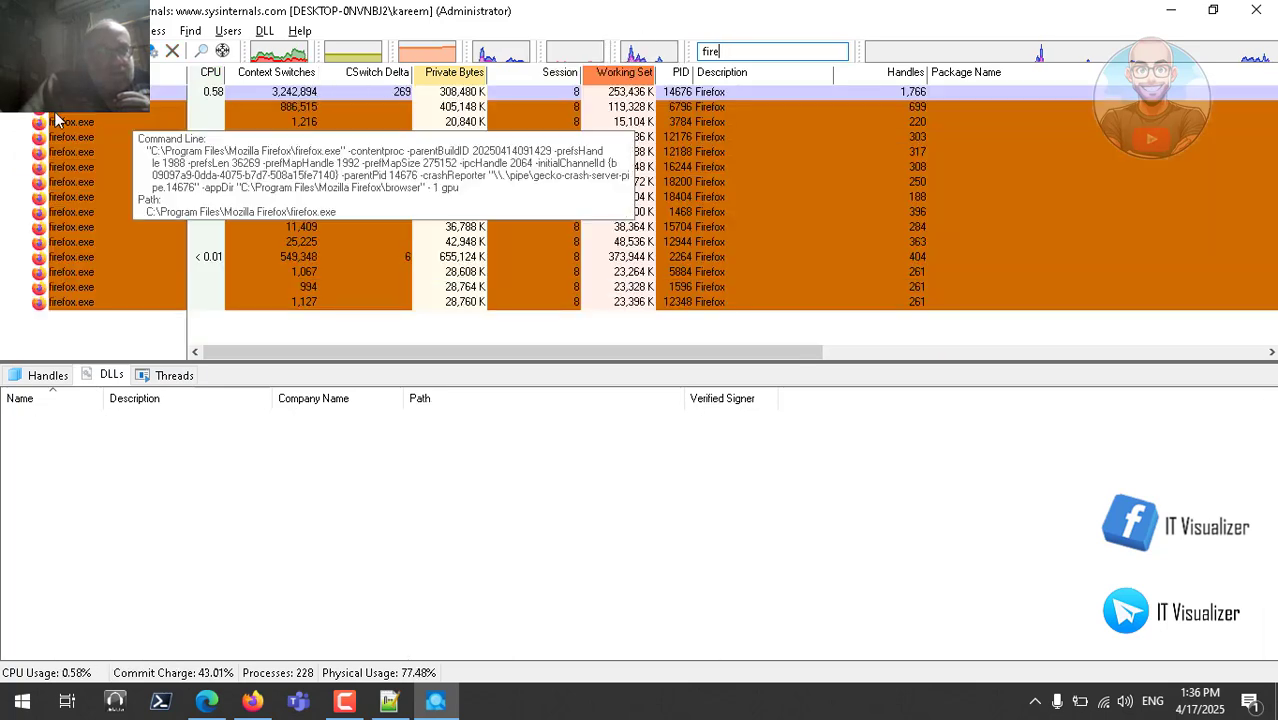
right_click(60, 97)
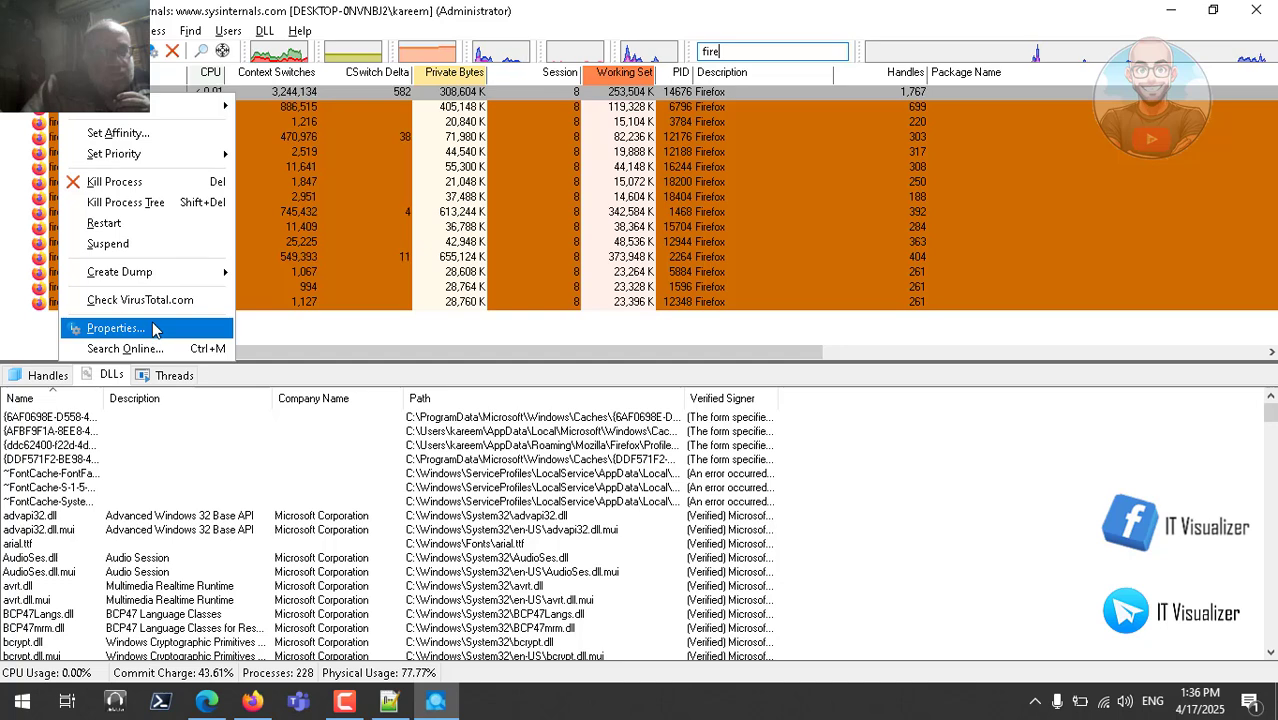
left_click(115, 328)
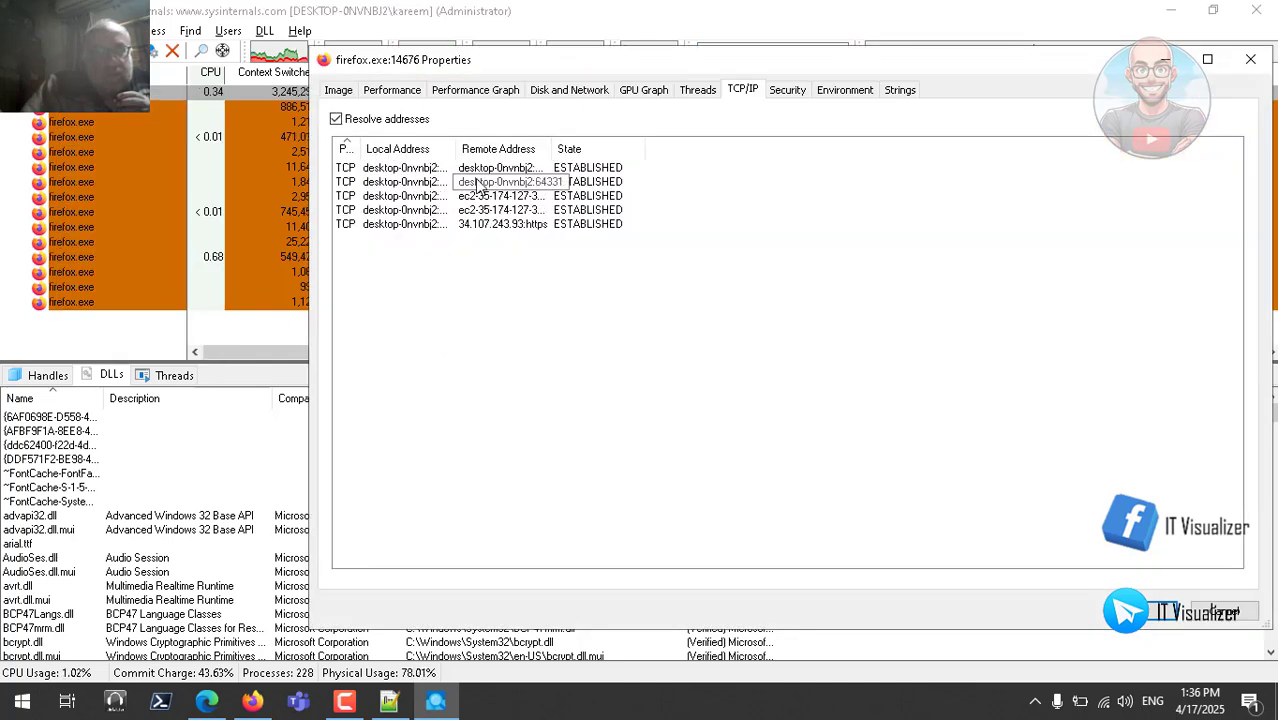
Recheck the Claude chat, and examine the Image, Threads, TCP/IP, Security, Environment and Strings properties of firefox.exe in Process Explorer
left_click(254, 702)
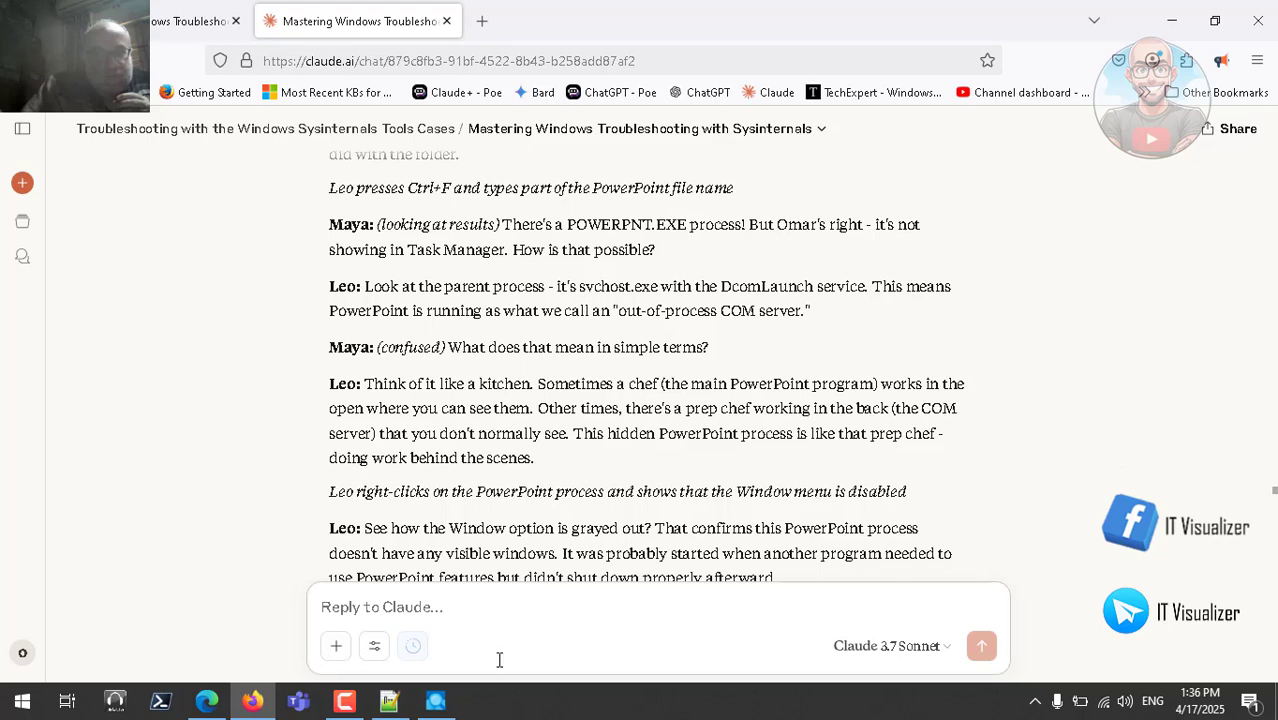
left_click(437, 701)
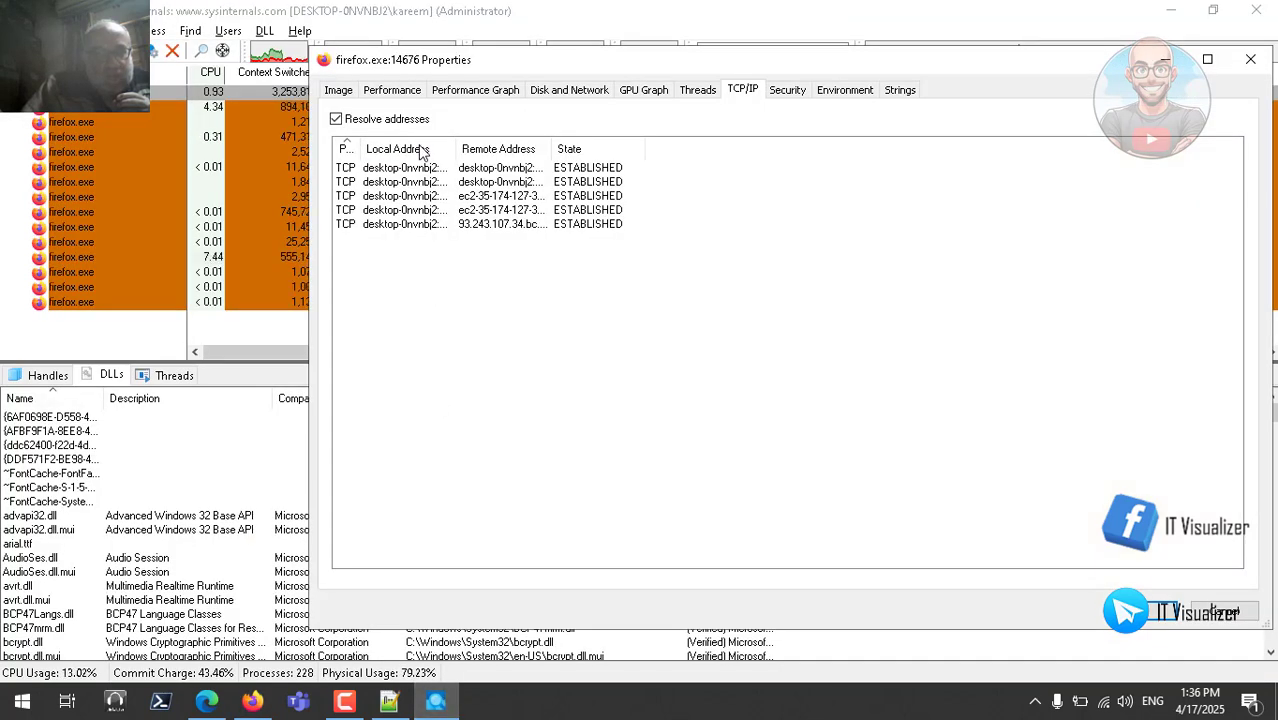
left_click(340, 92)
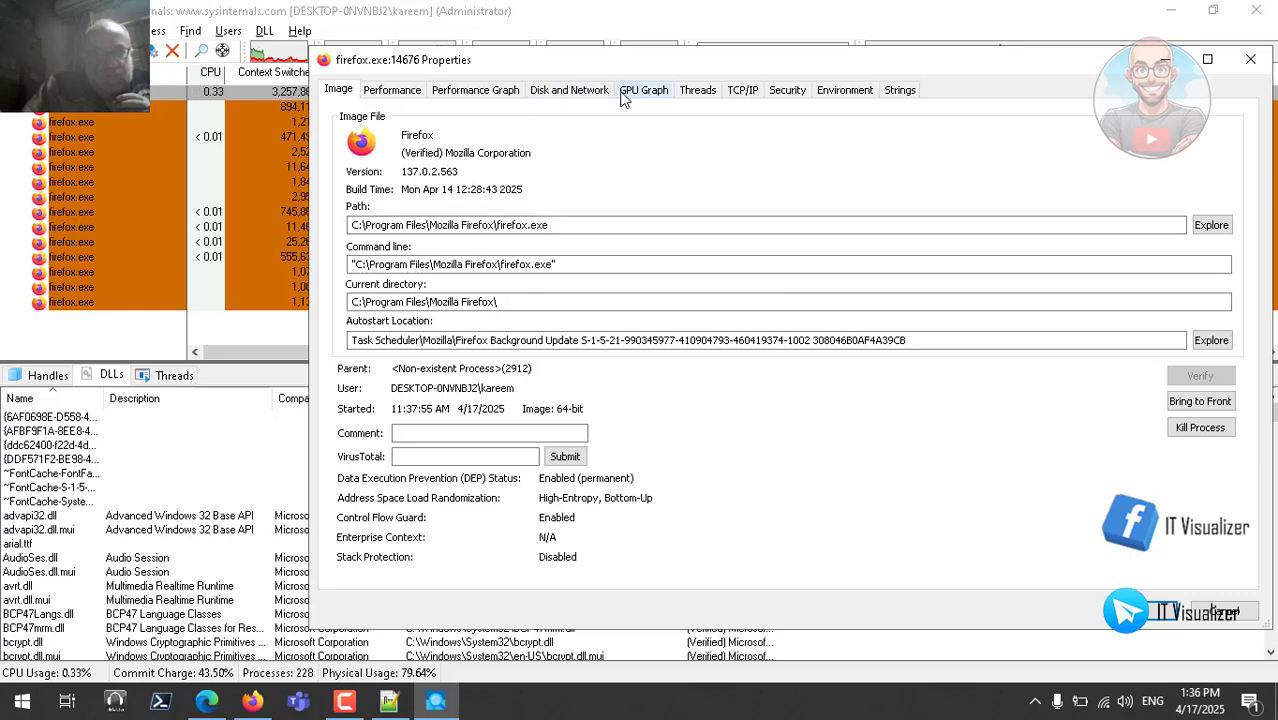
left_click(697, 92)
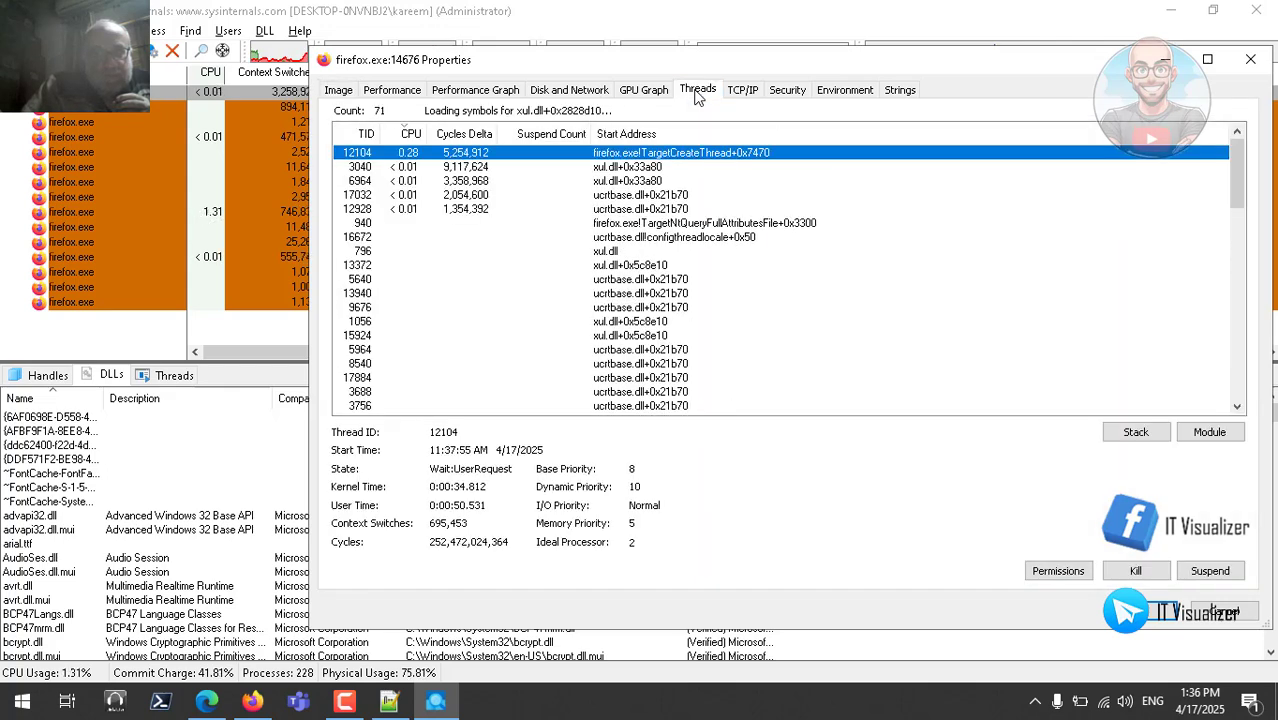
left_click(742, 92)
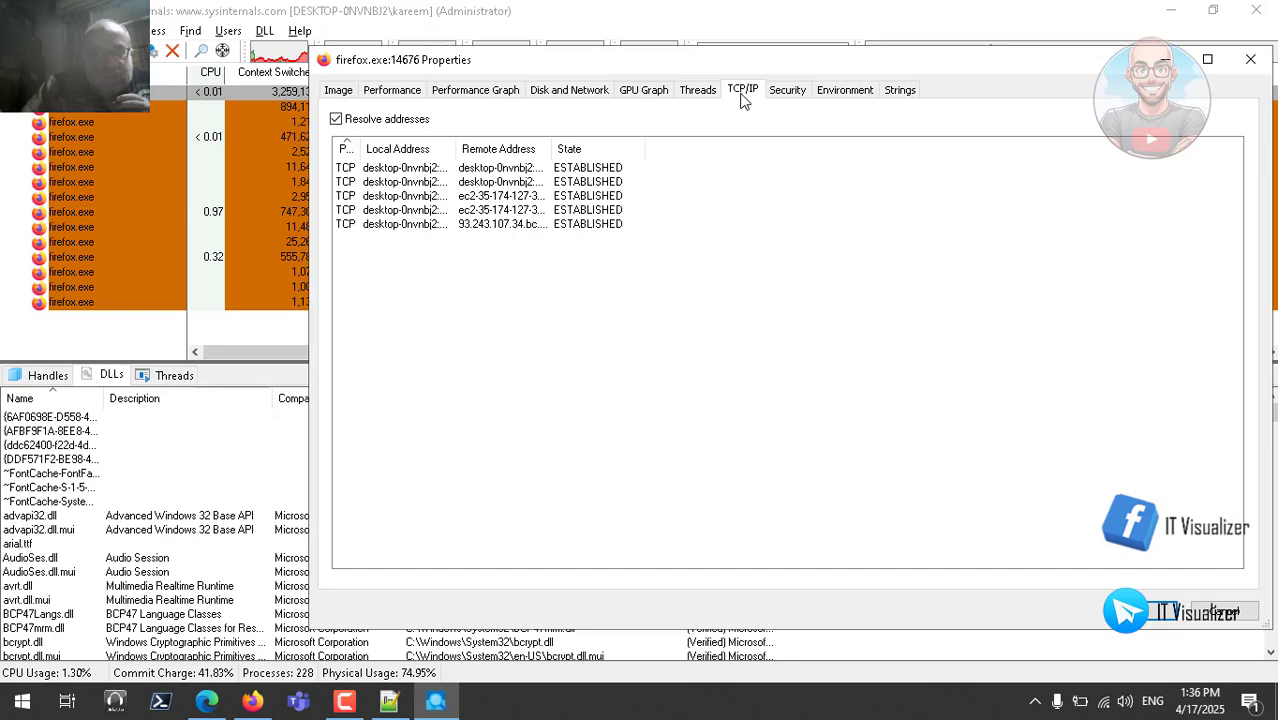
left_click(786, 92)
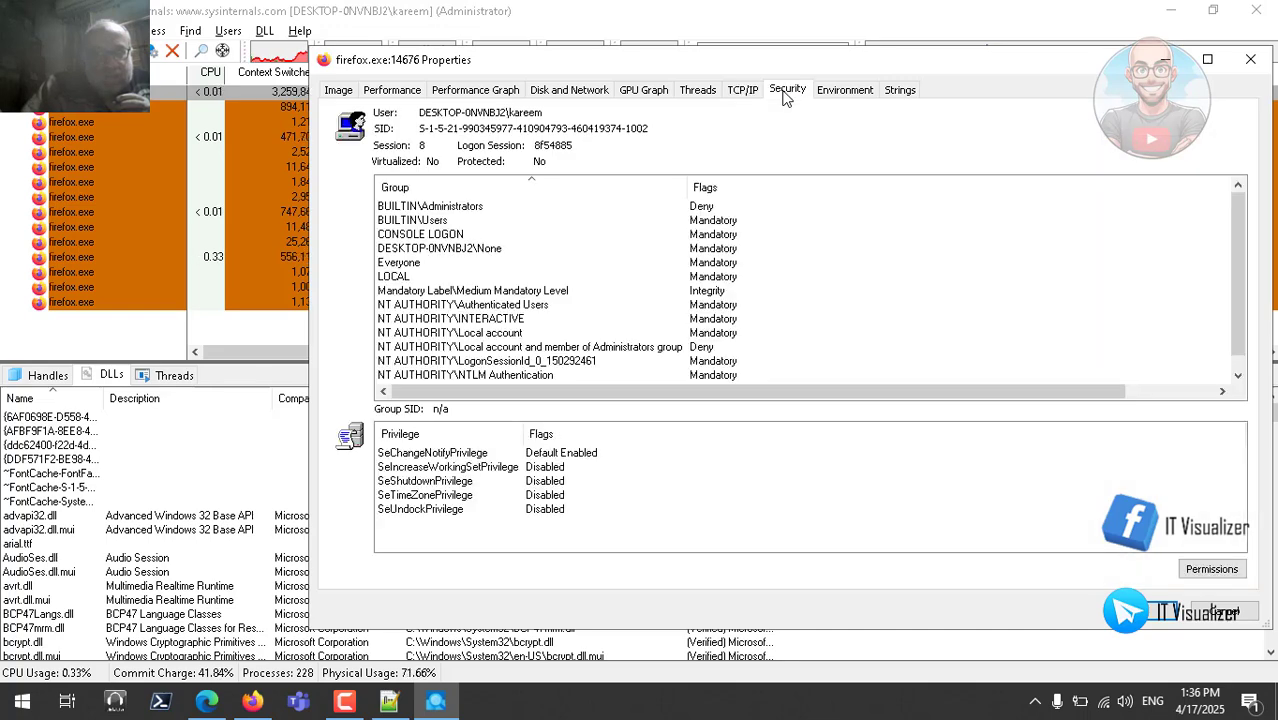
left_click(836, 92)
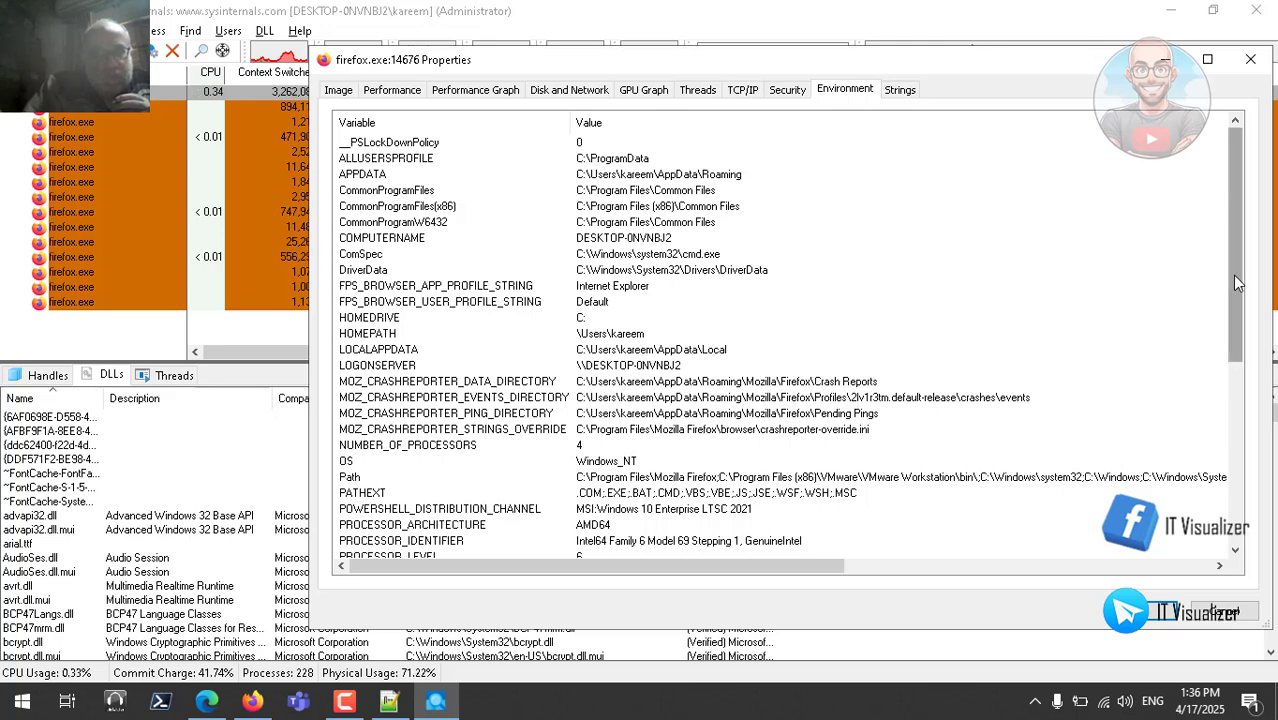
left_click_drag(1236, 284, 1258, 228)
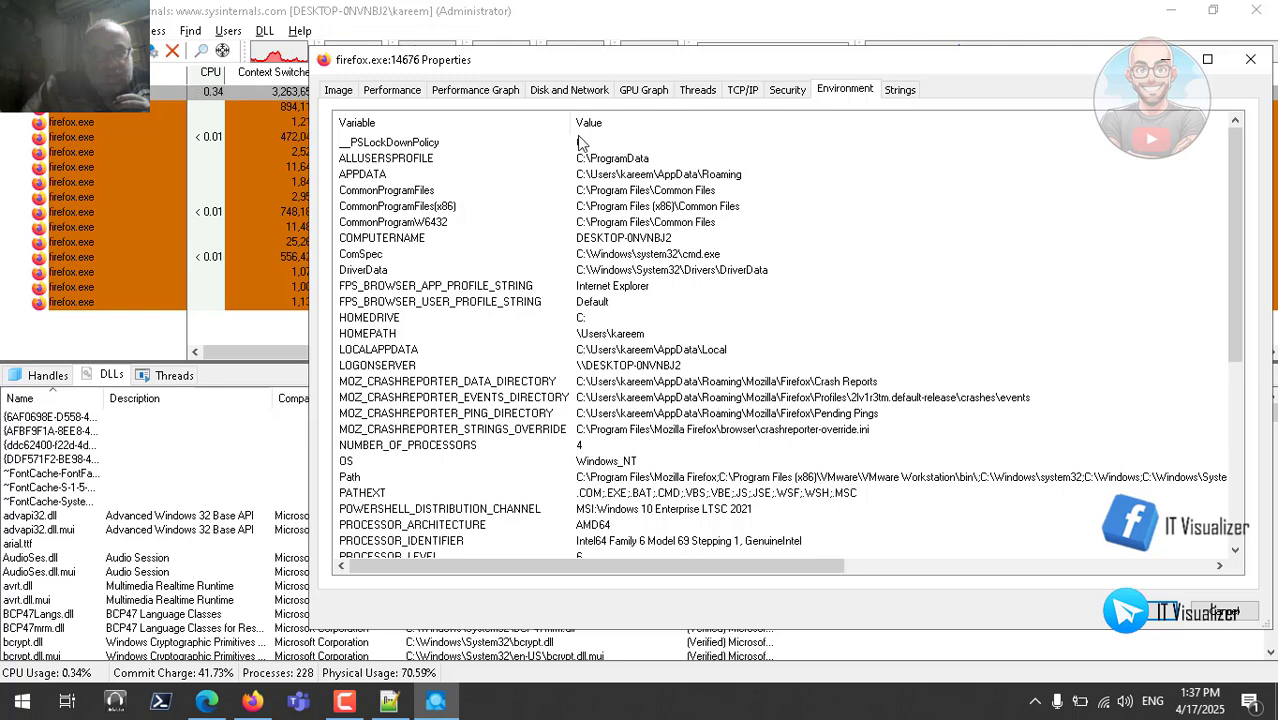
left_click(899, 90)
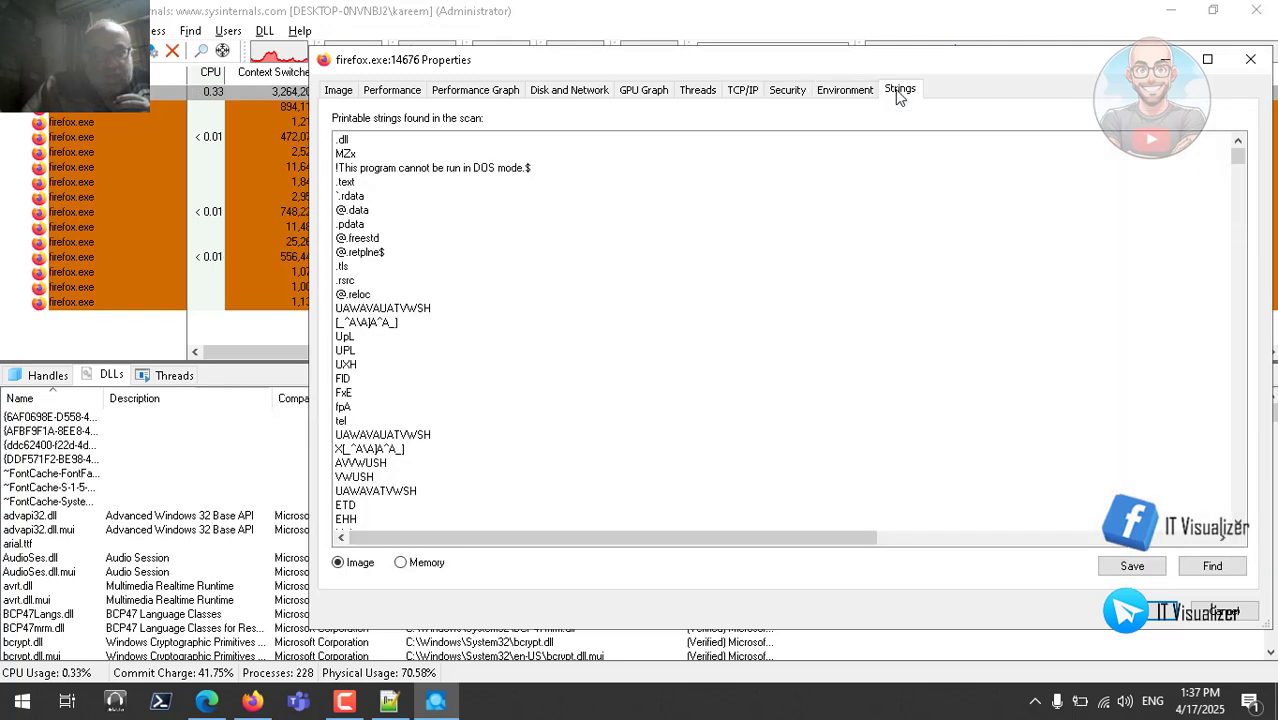
left_click(848, 92)
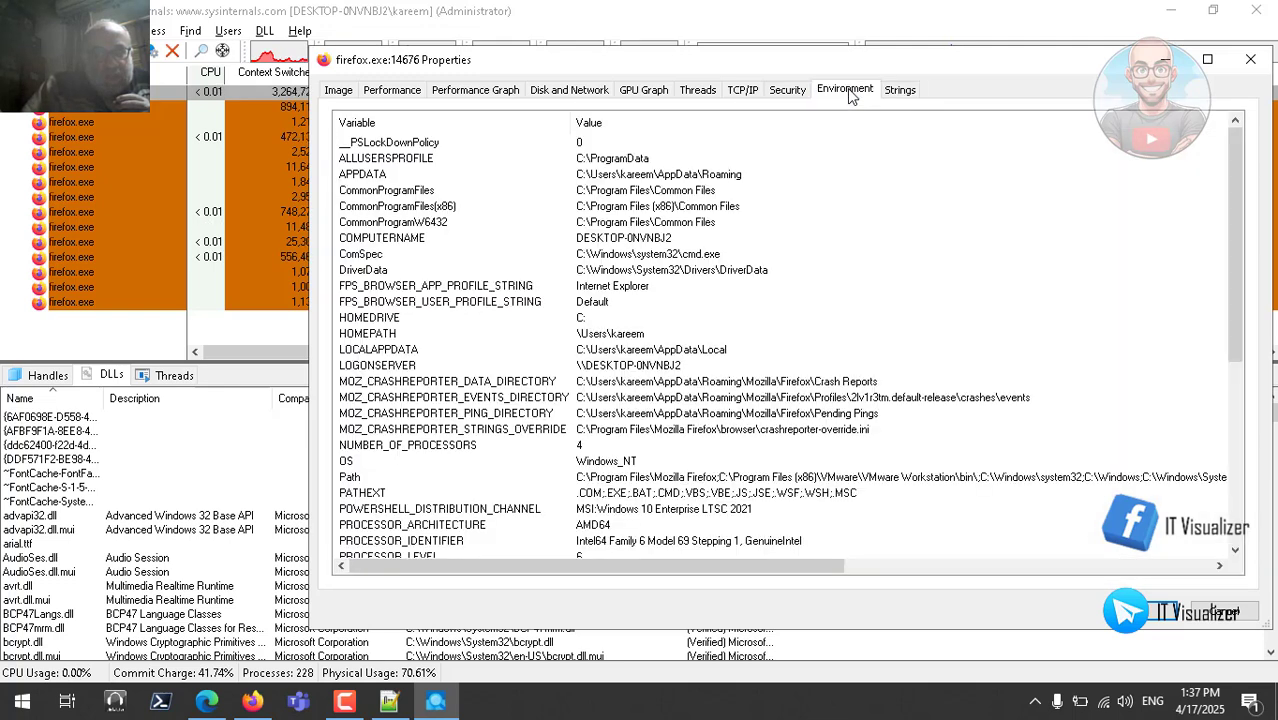
left_click(341, 92)
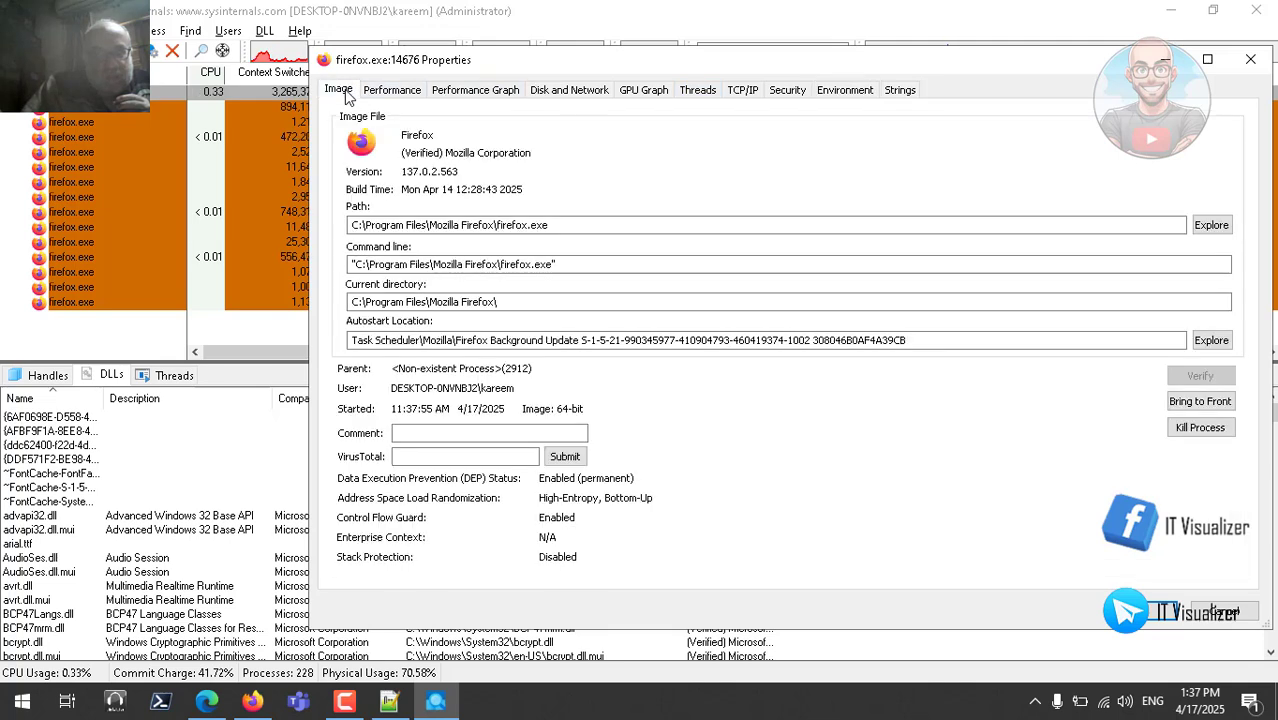
Reread the case in the Claude chat, and examine the performance, disk and network, GPU, threads, TCP/IP and security properties of firefox.exe
left_click(253, 702)
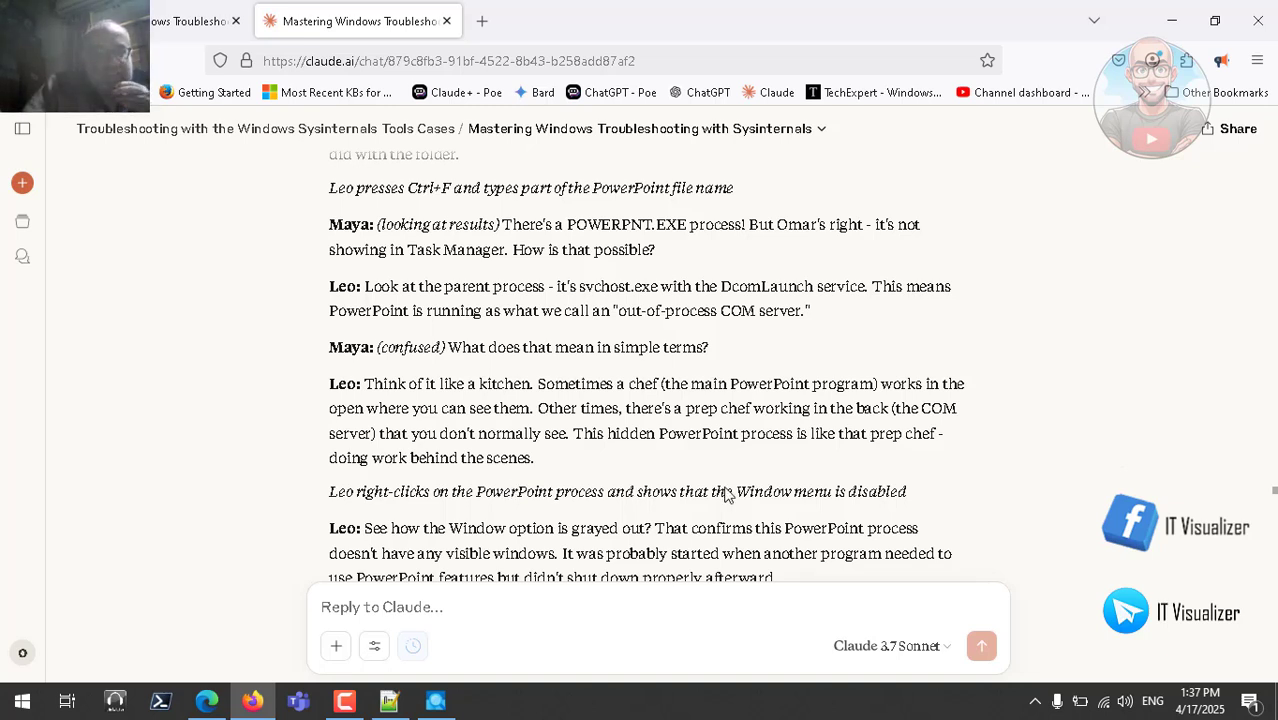
left_click(437, 702)
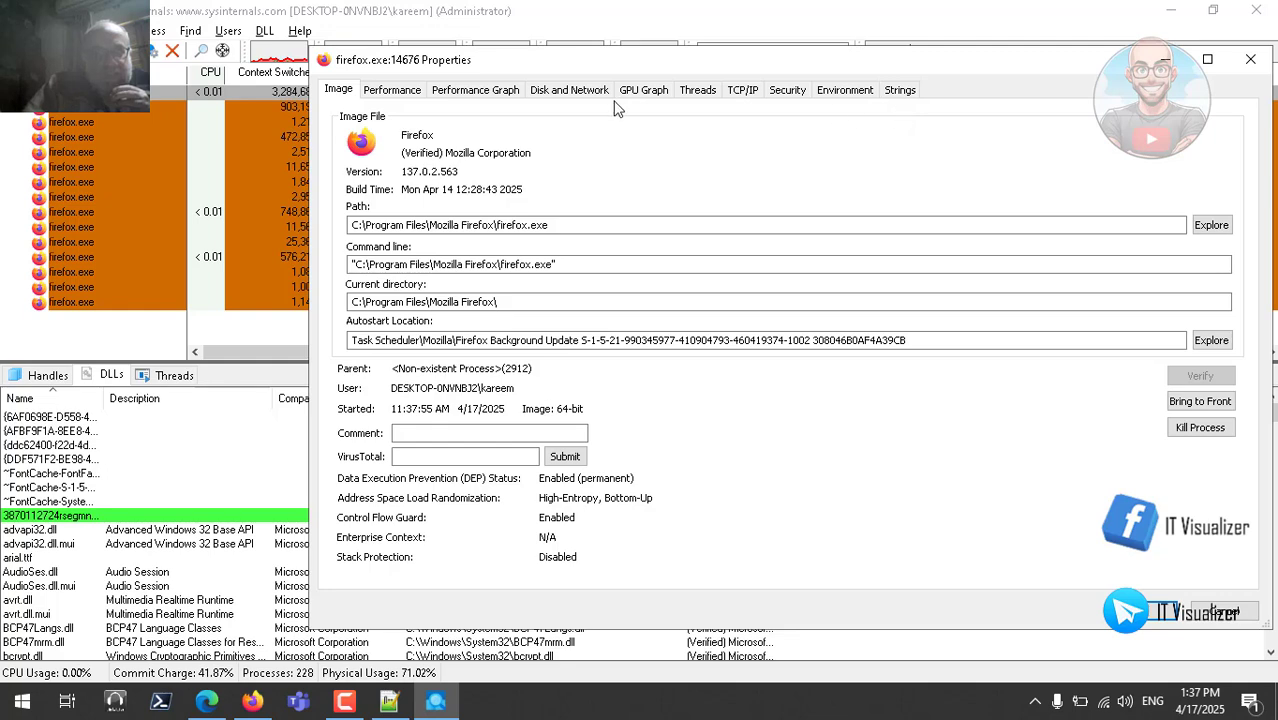
left_click(392, 90)
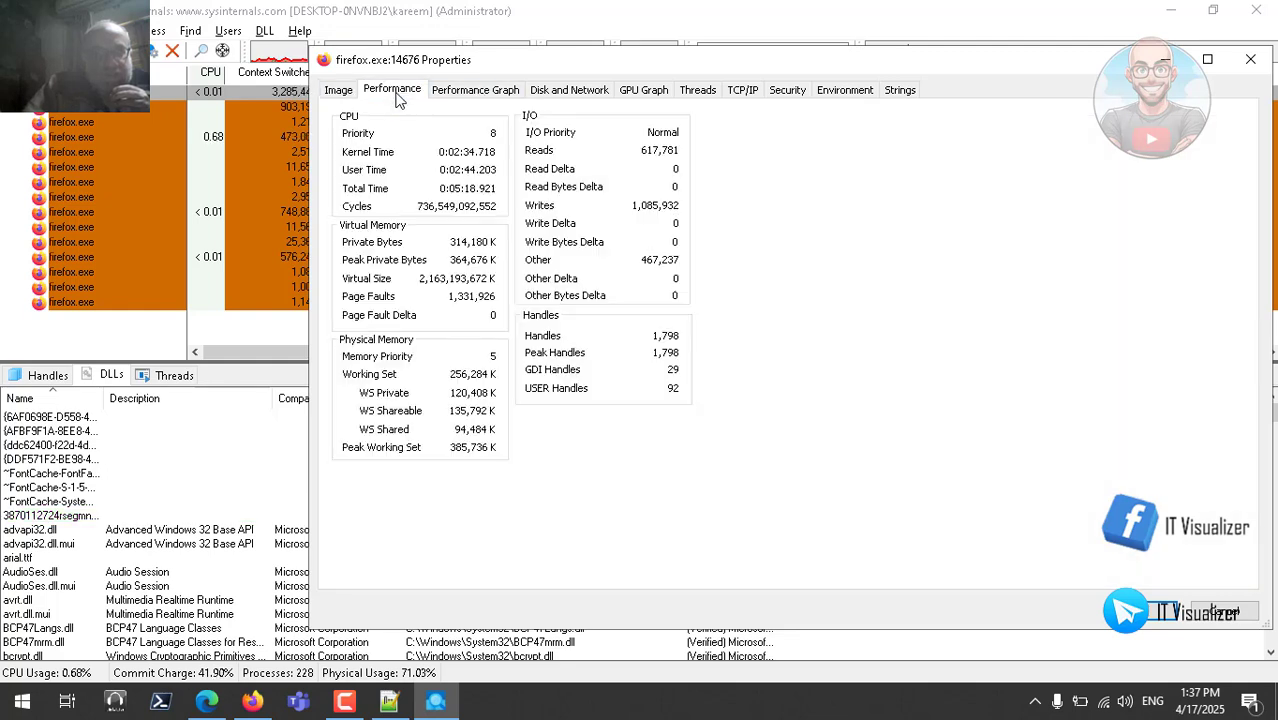
left_click(472, 95)
left_click(606, 100)
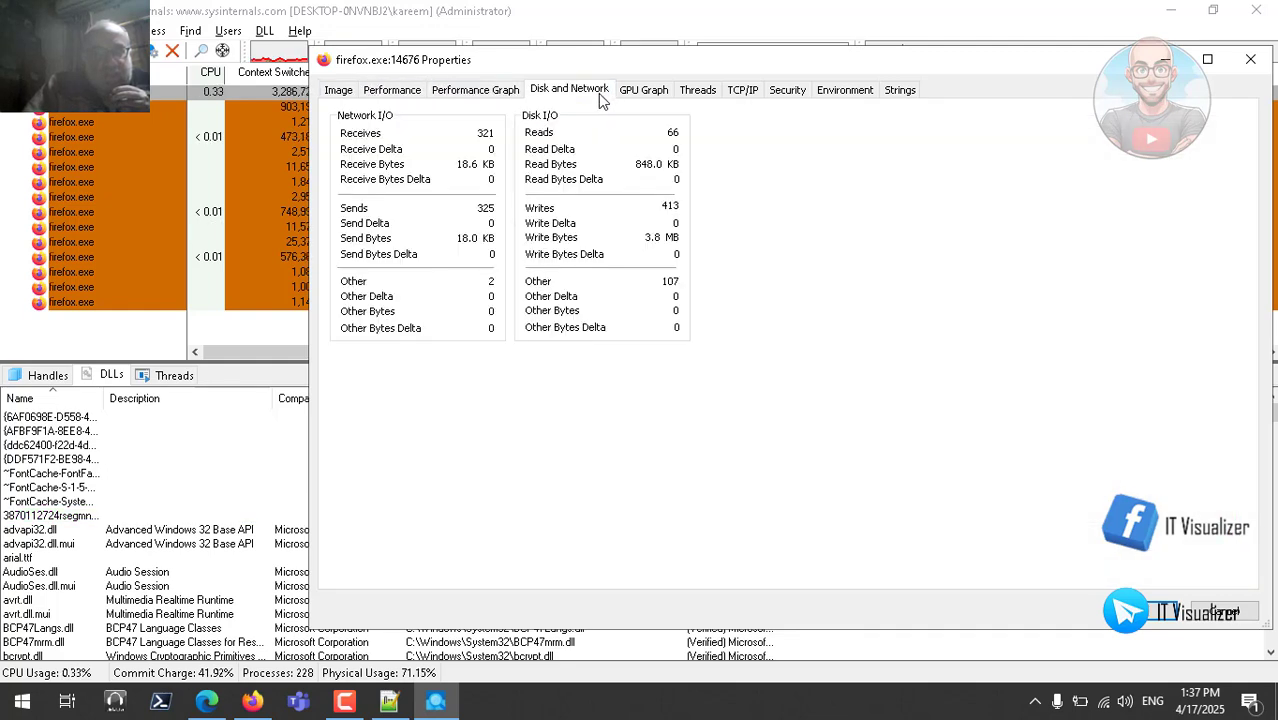
left_click(660, 95)
left_click(700, 92)
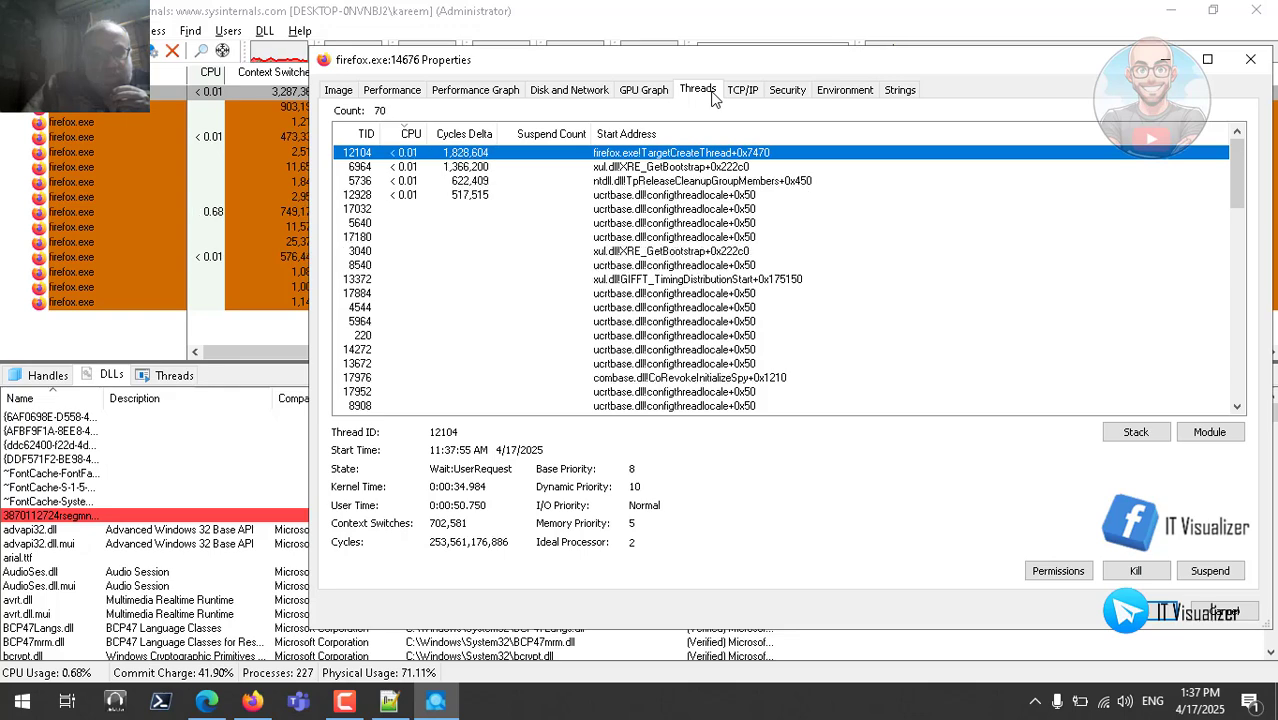
left_click(750, 92)
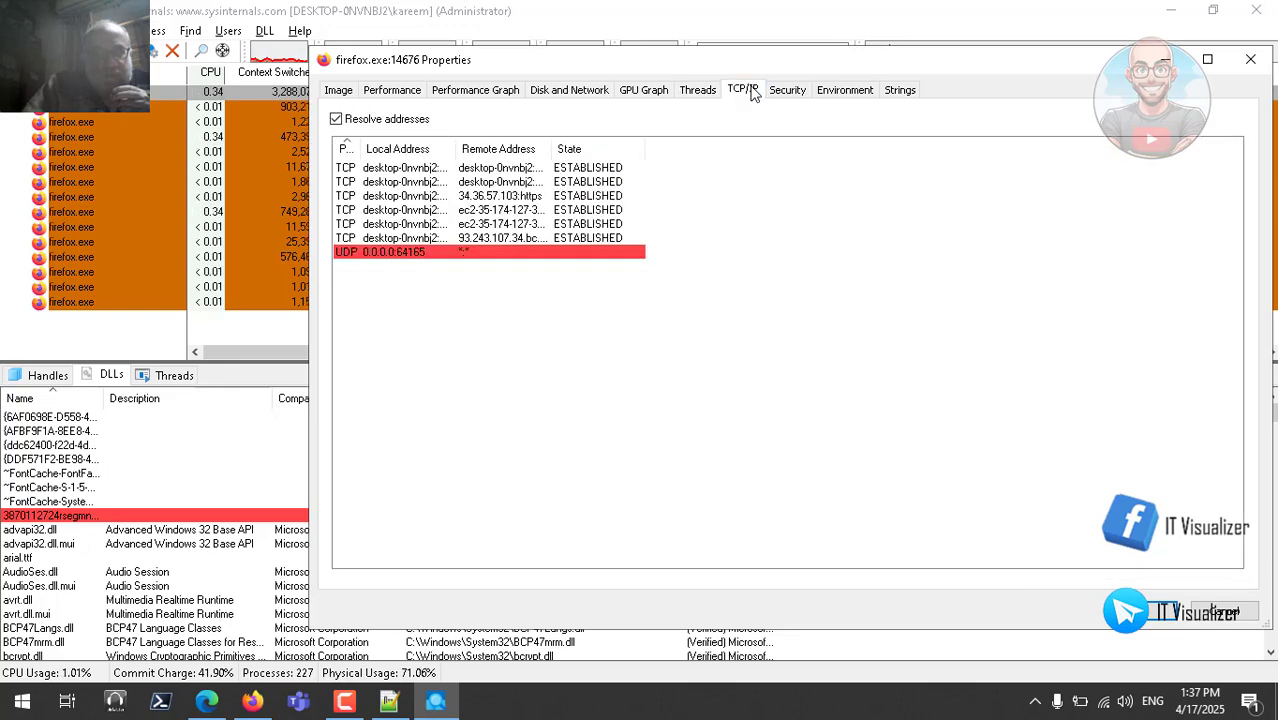
left_click(786, 91)
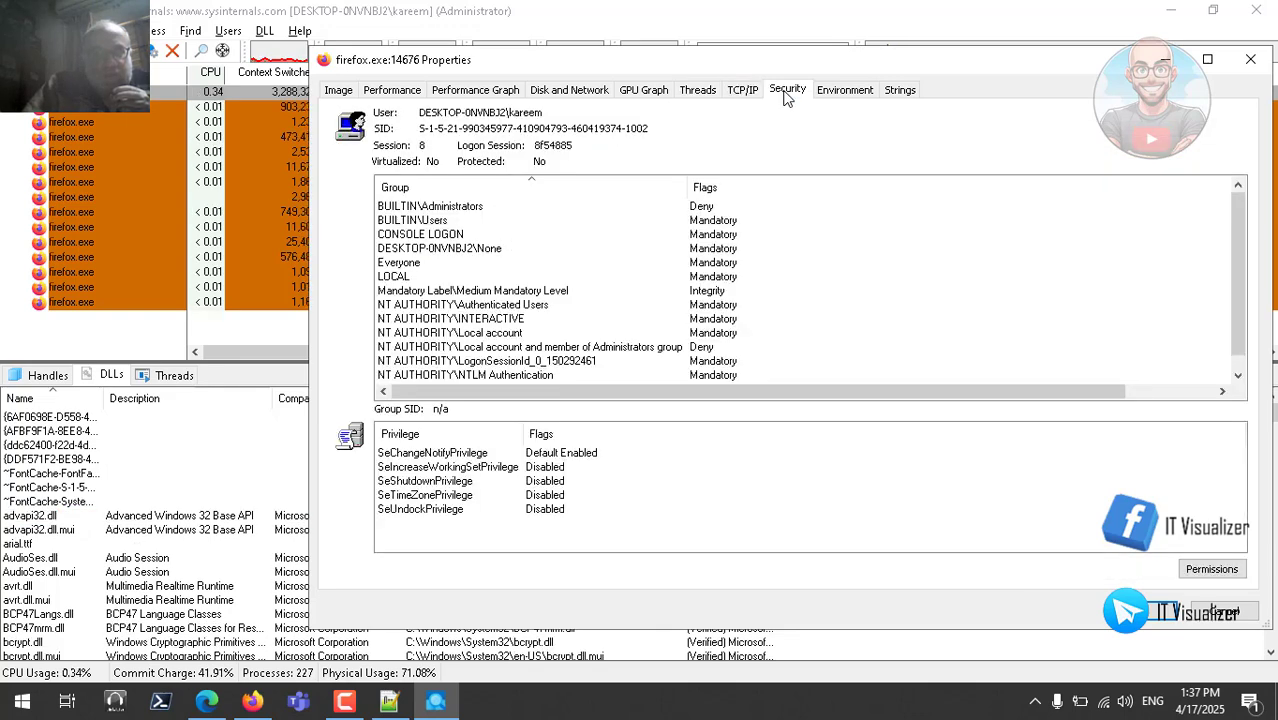
View the environment variables and image details of firefox.exe, and close its properties
left_click(841, 96)
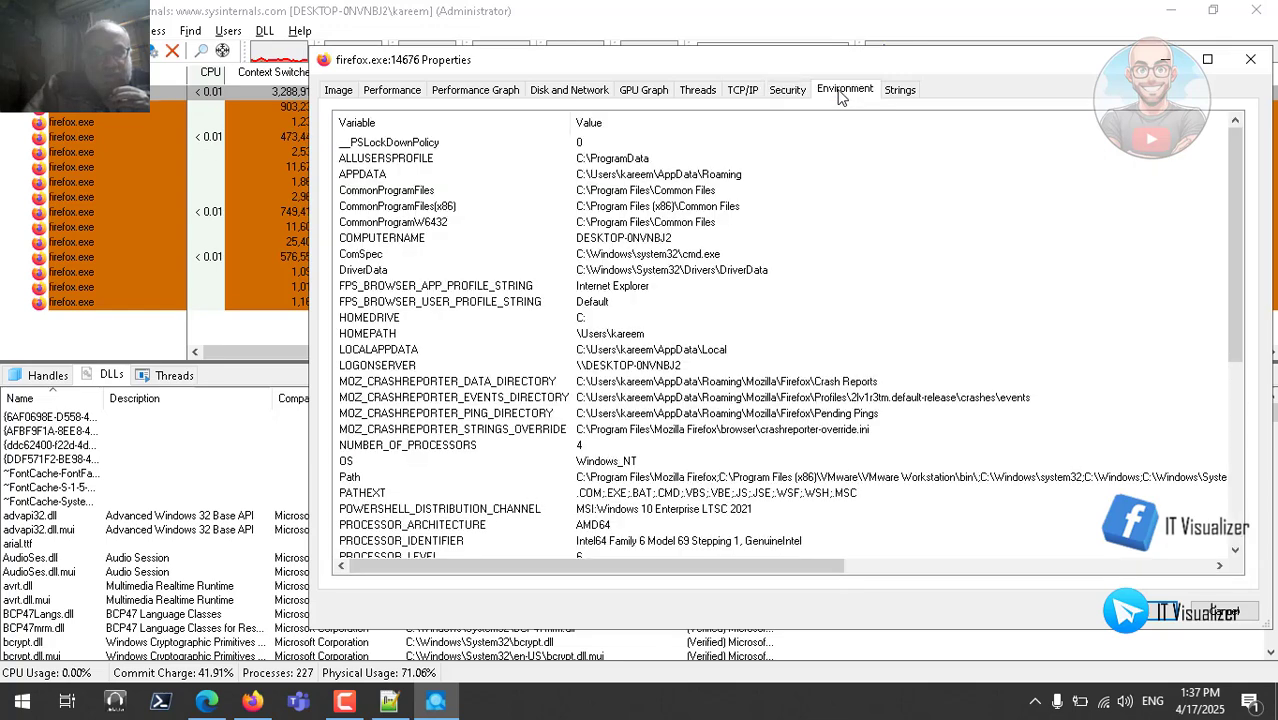
left_click(340, 92)
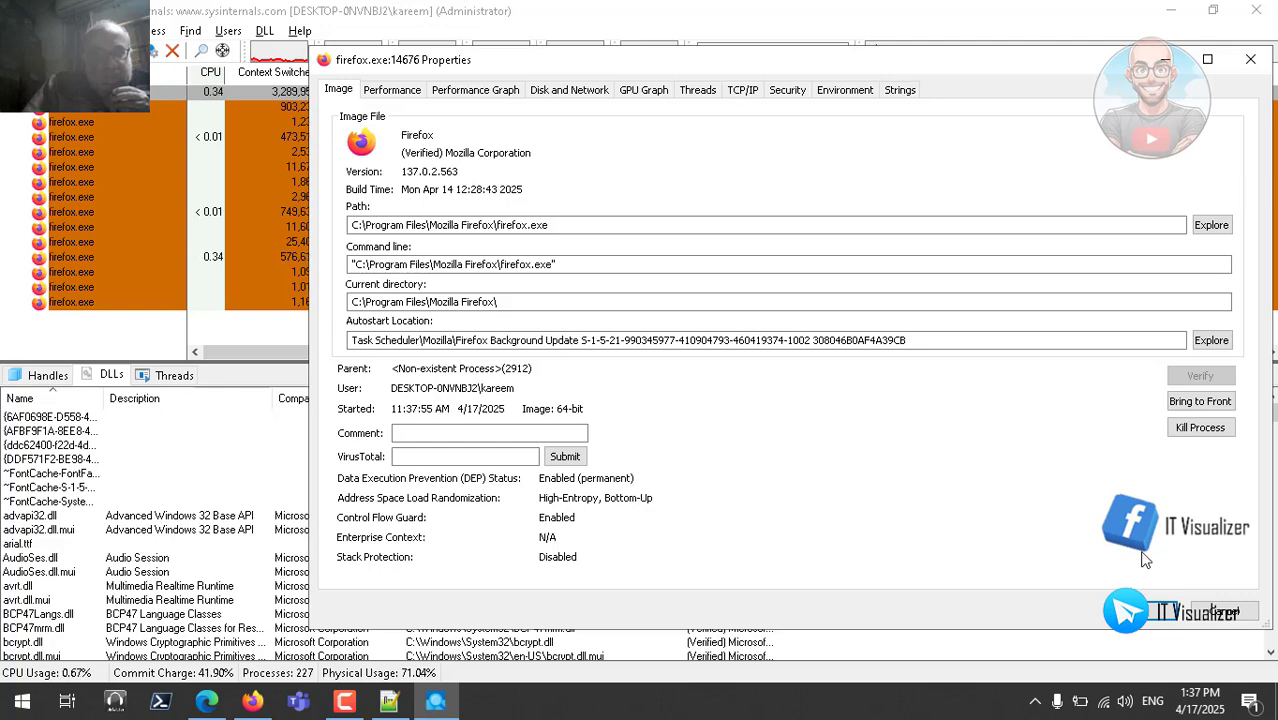
left_click(1222, 613)
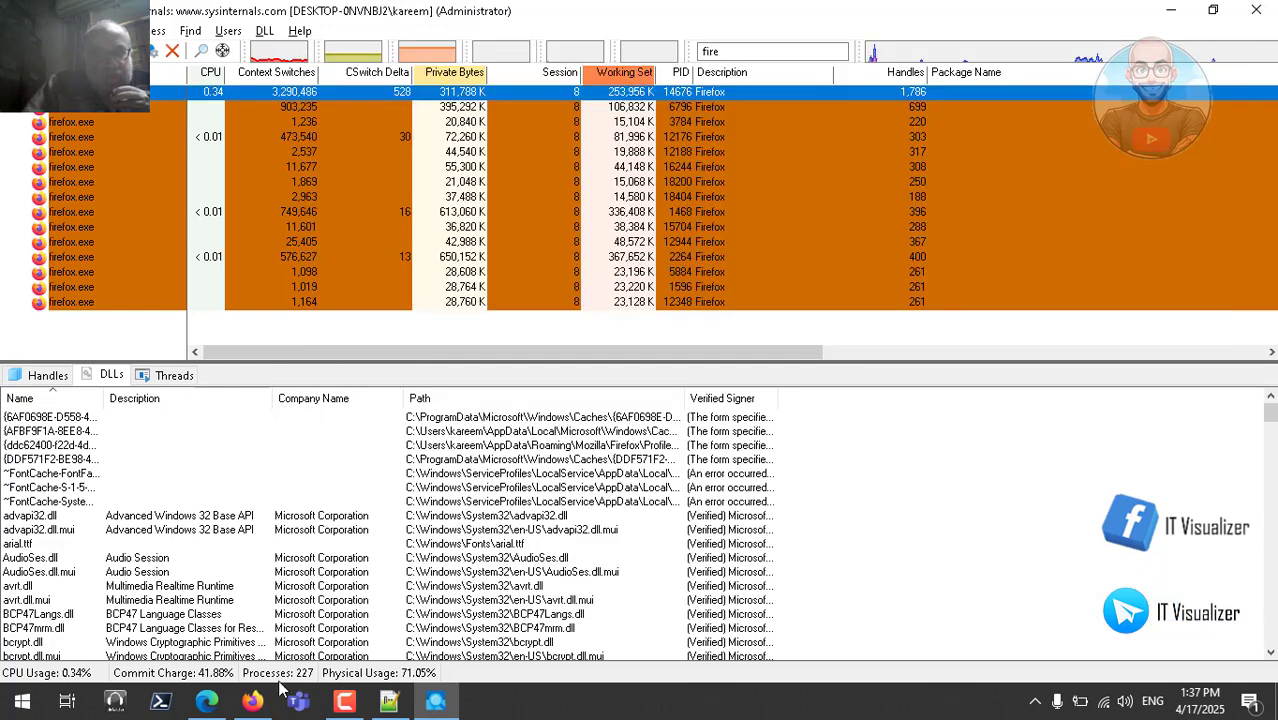
Read the end of the PowerPoint case and the start of Case 3, The Unknown Photo Viewer Error, in the Claude chat
left_click(252, 701)
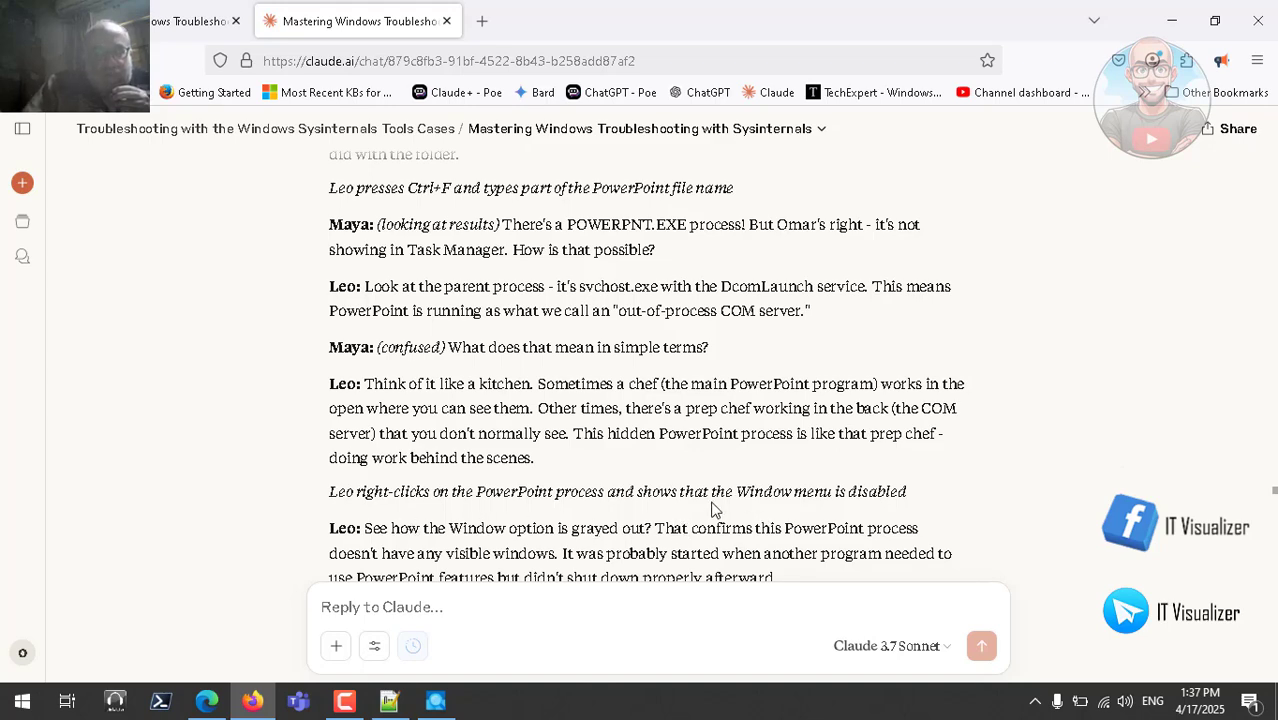
scroll(715, 510, "down", 2)
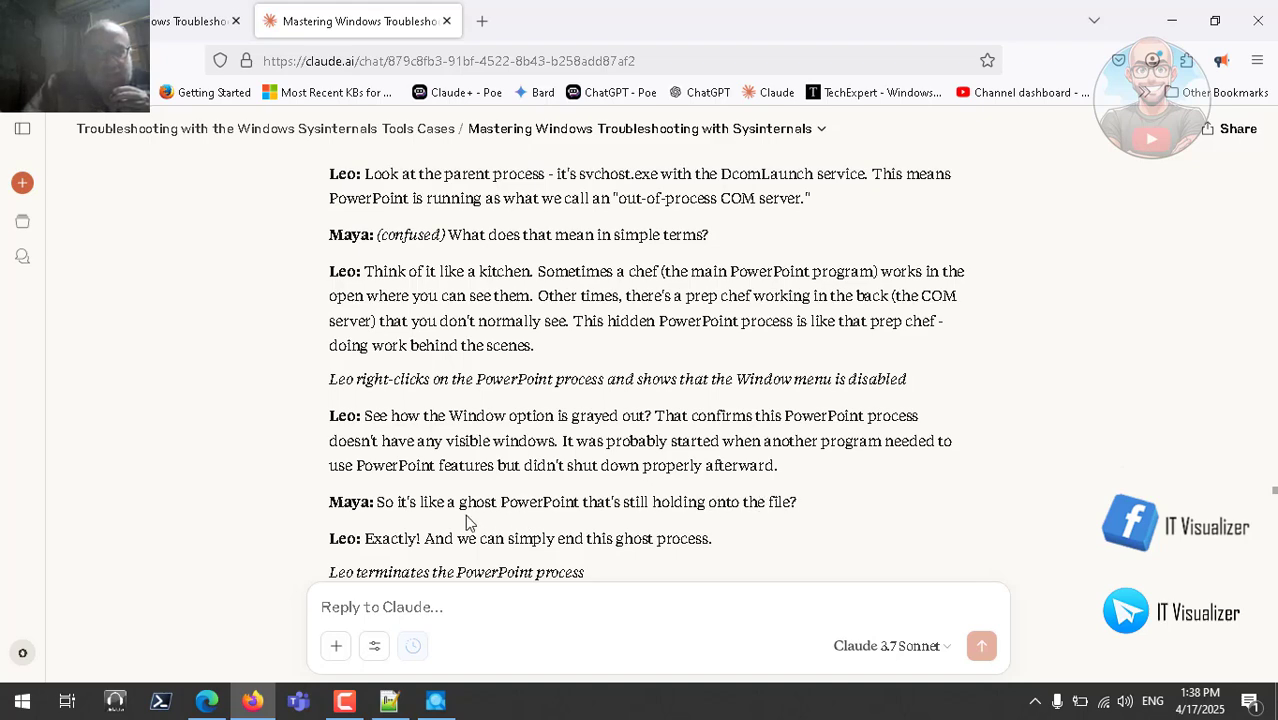
scroll(466, 522, "down", 3)
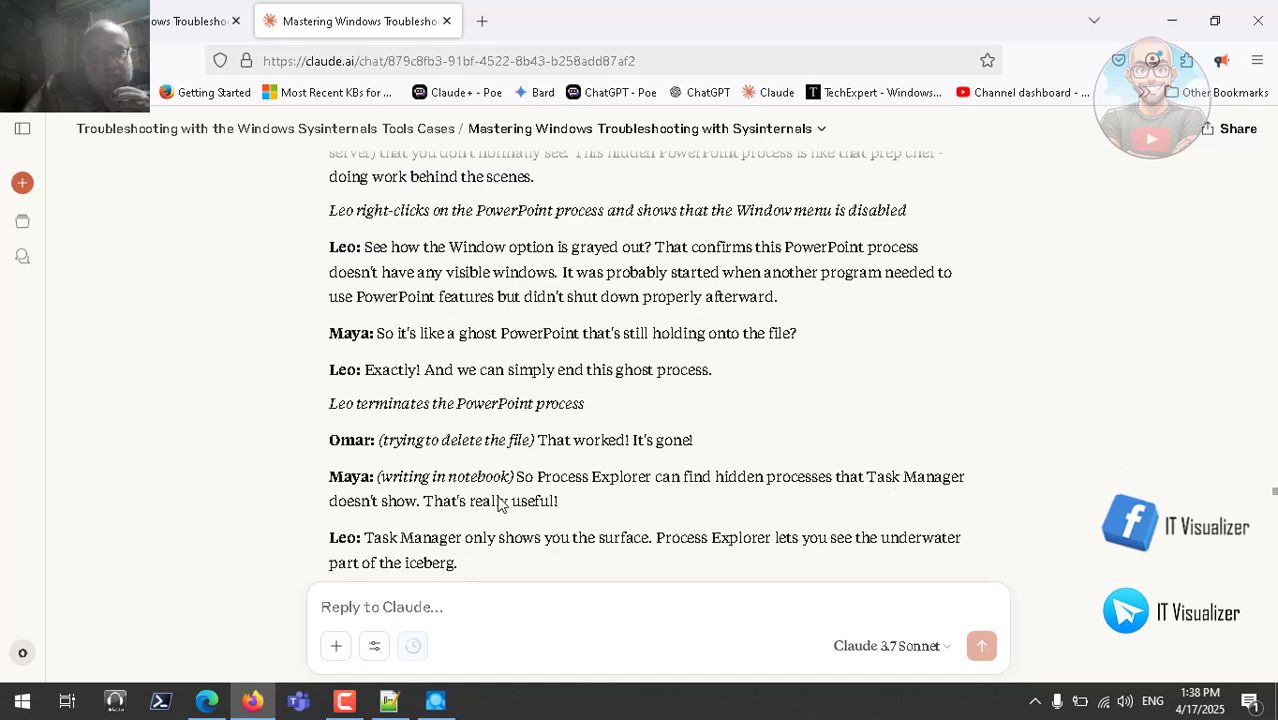
scroll(500, 505, "down", 5)
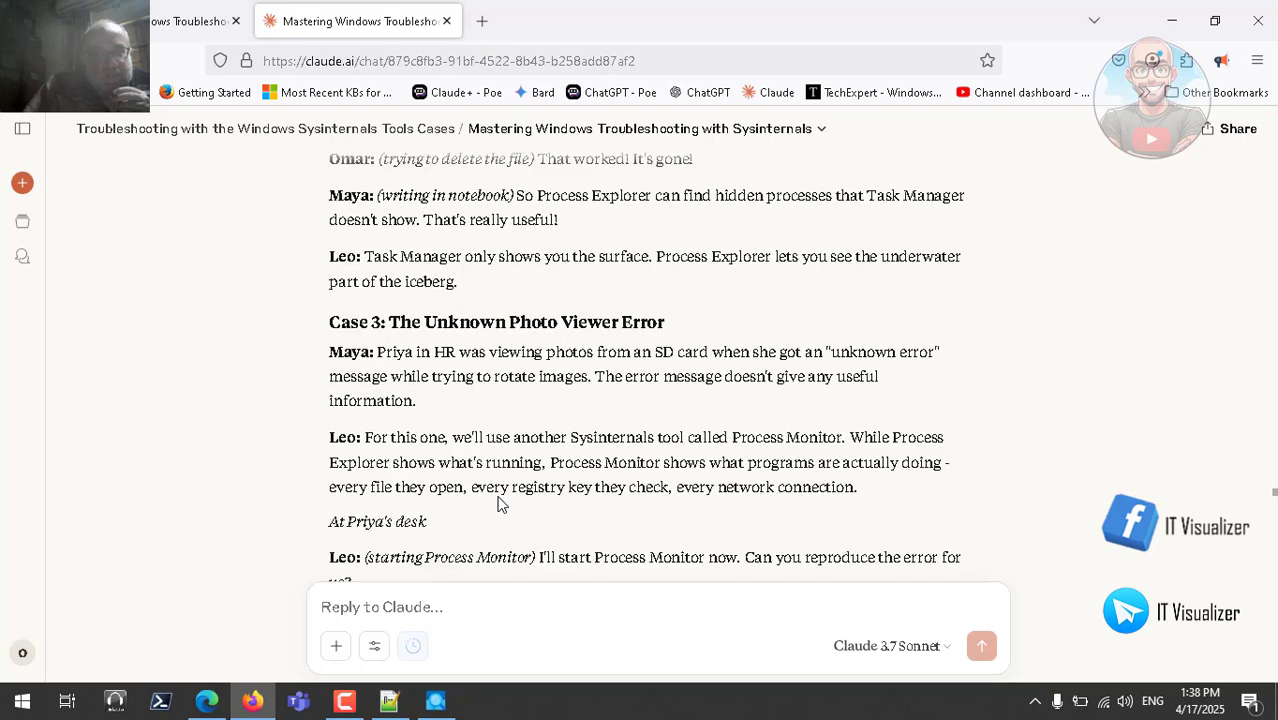
left_click(345, 703)
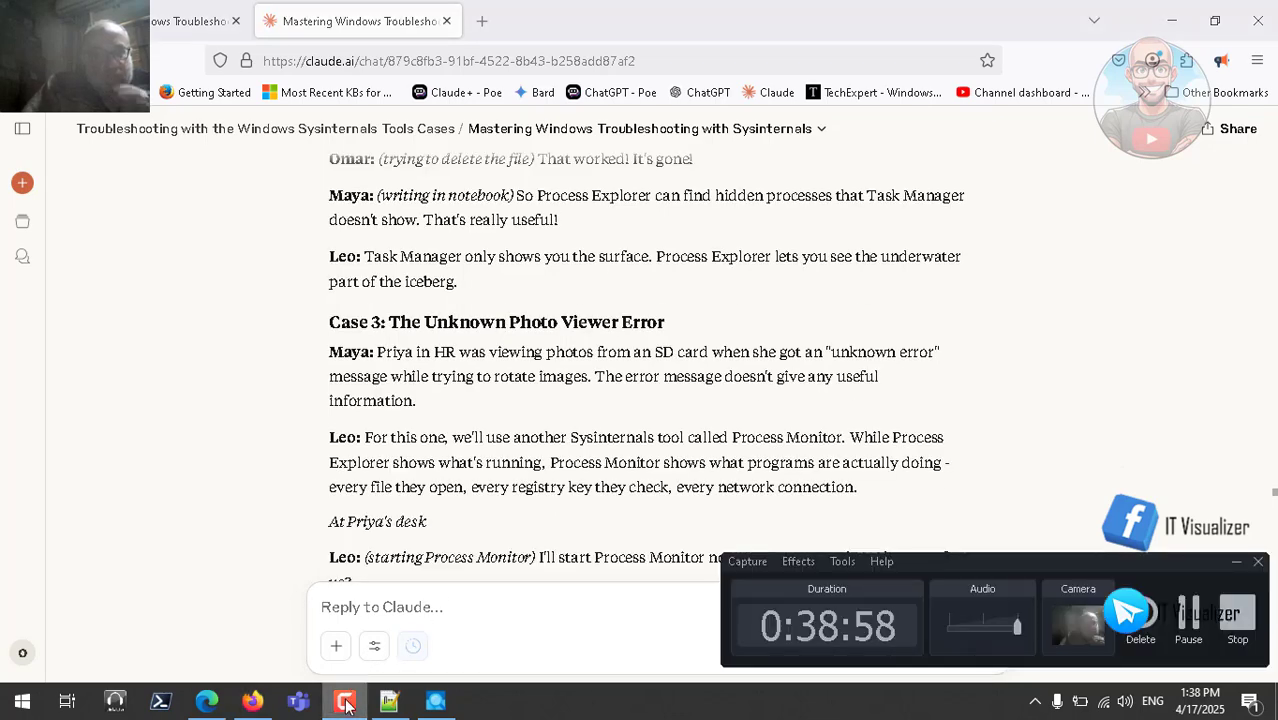
left_click(345, 703)
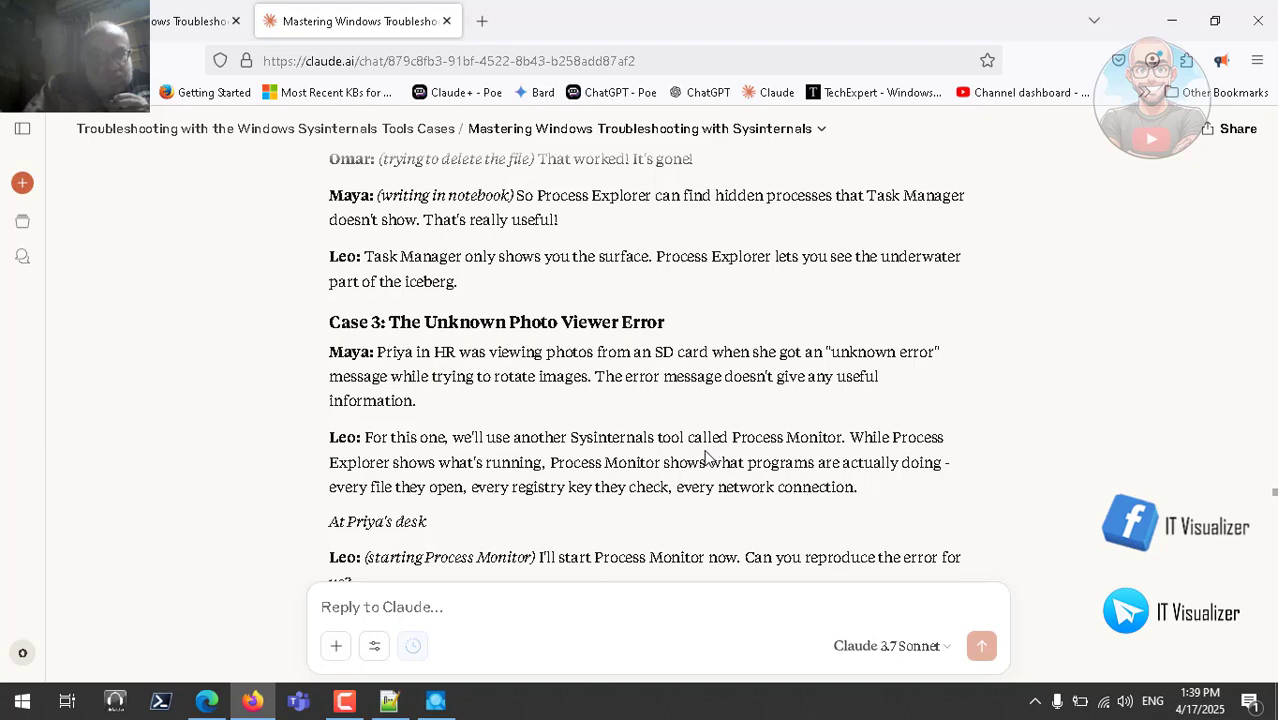
scroll(532, 443, "down", 4)
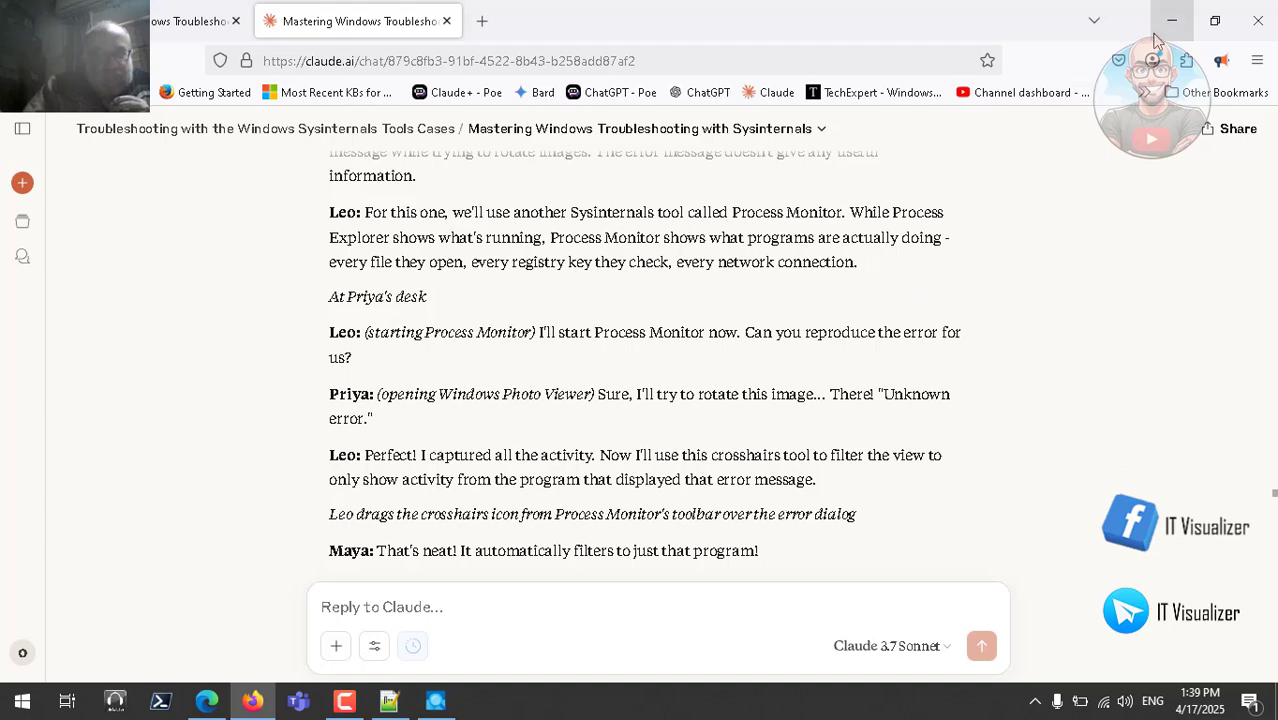
Close Process Explorer and open the SysinternalsSuite folder on Local Disk (D:) in File Explorer
left_click(440, 704)
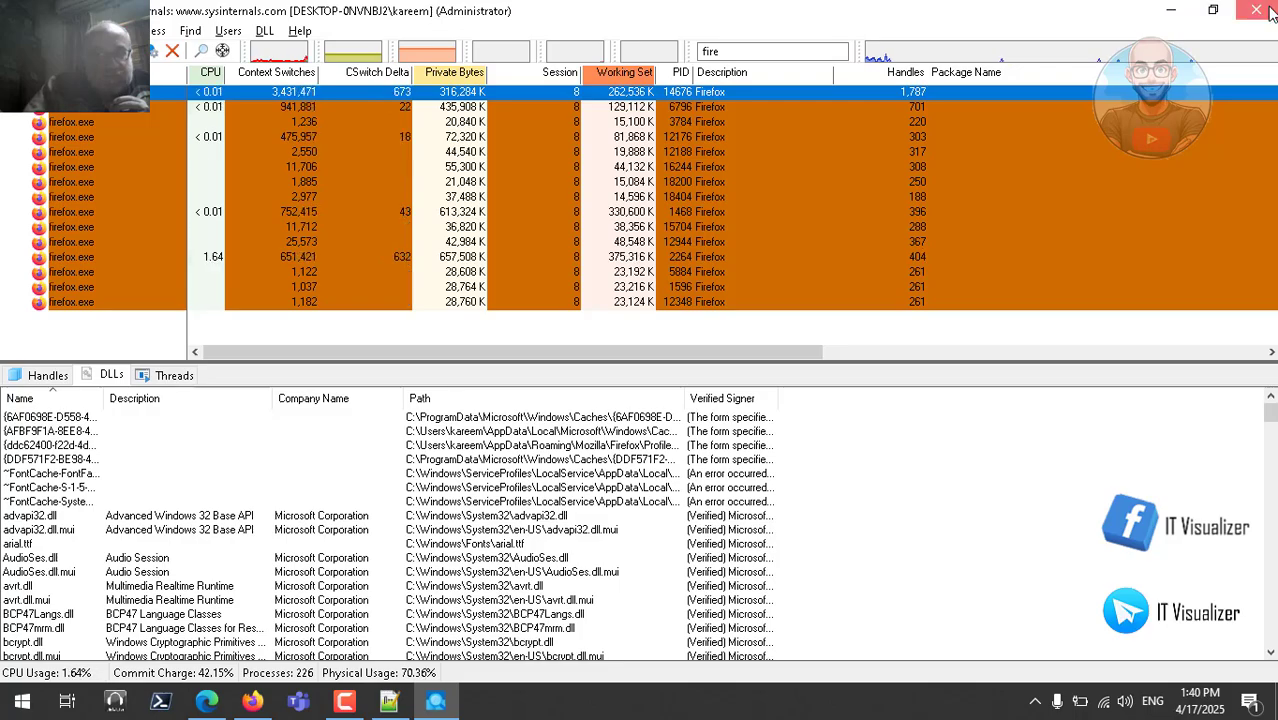
left_click(1168, 12)
left_click(1170, 20)
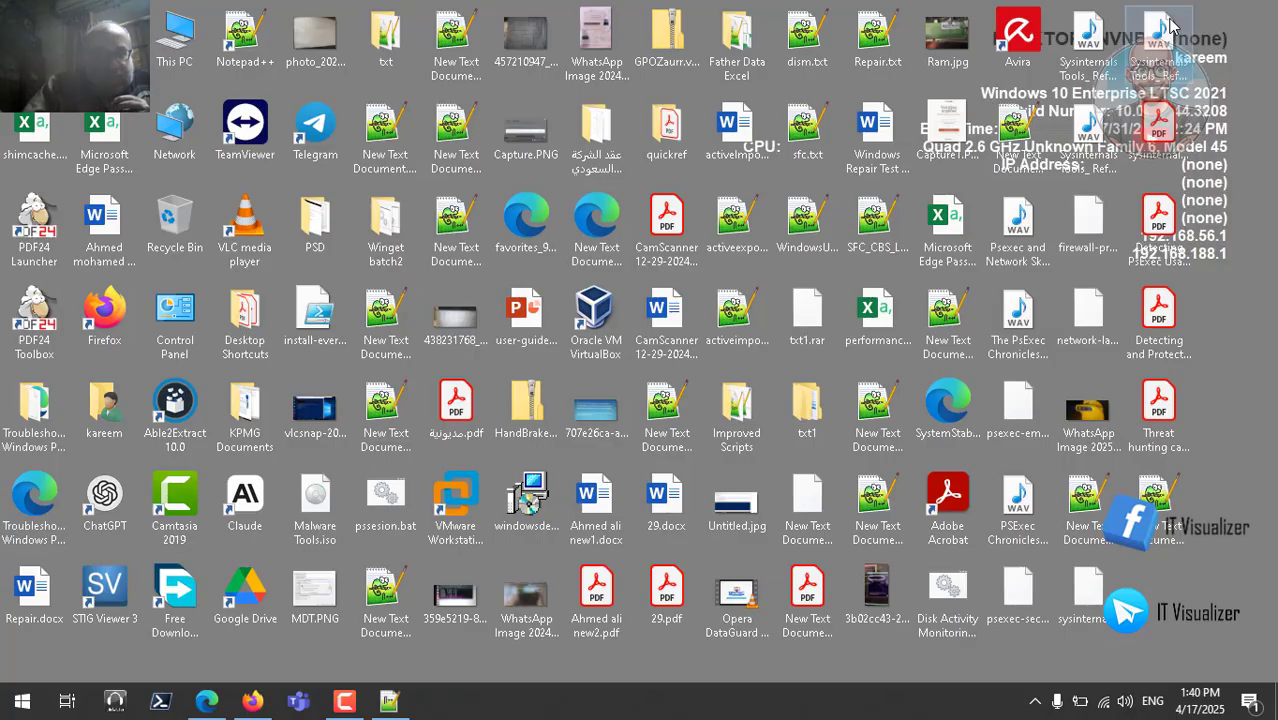
double_click(183, 42)
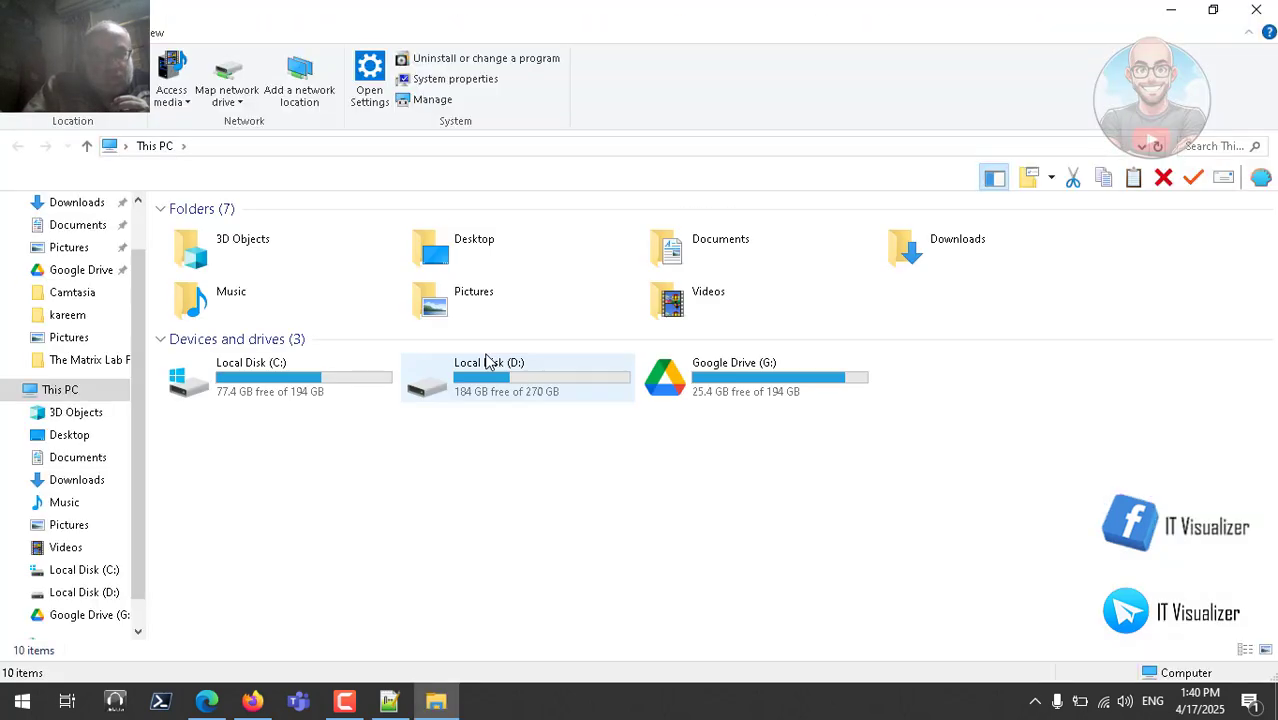
double_click(476, 386)
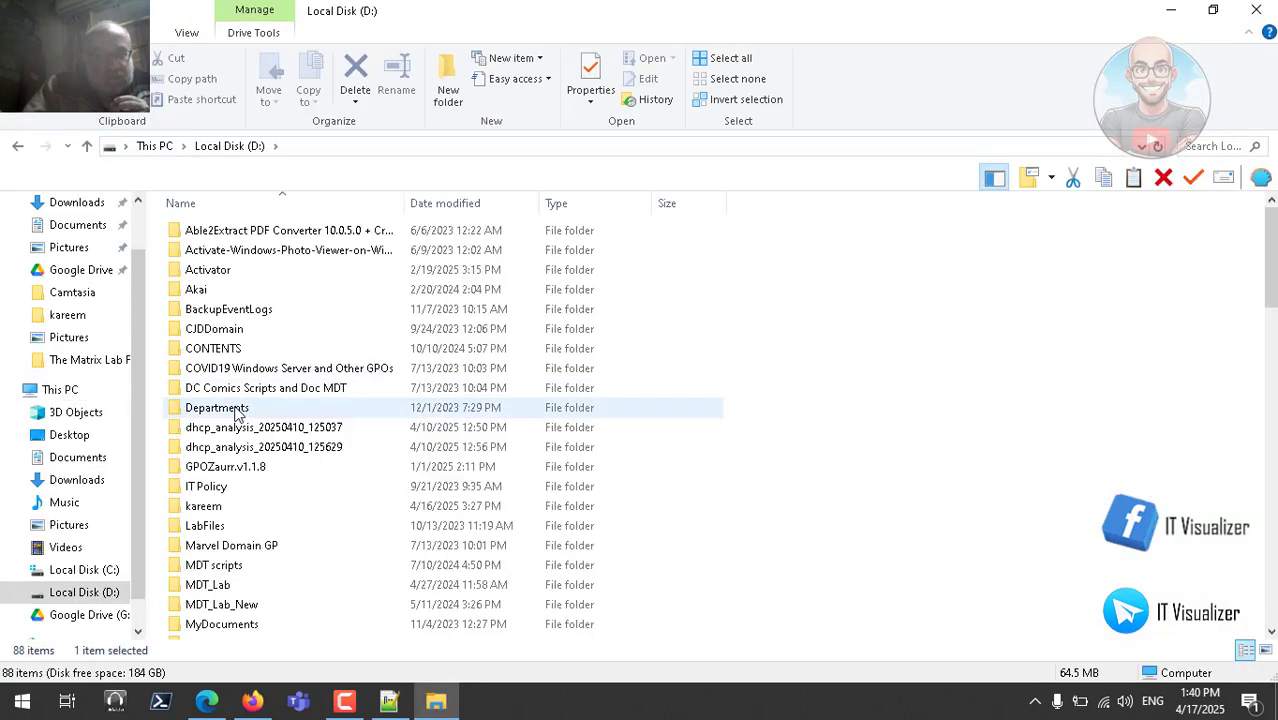
left_click(238, 413)
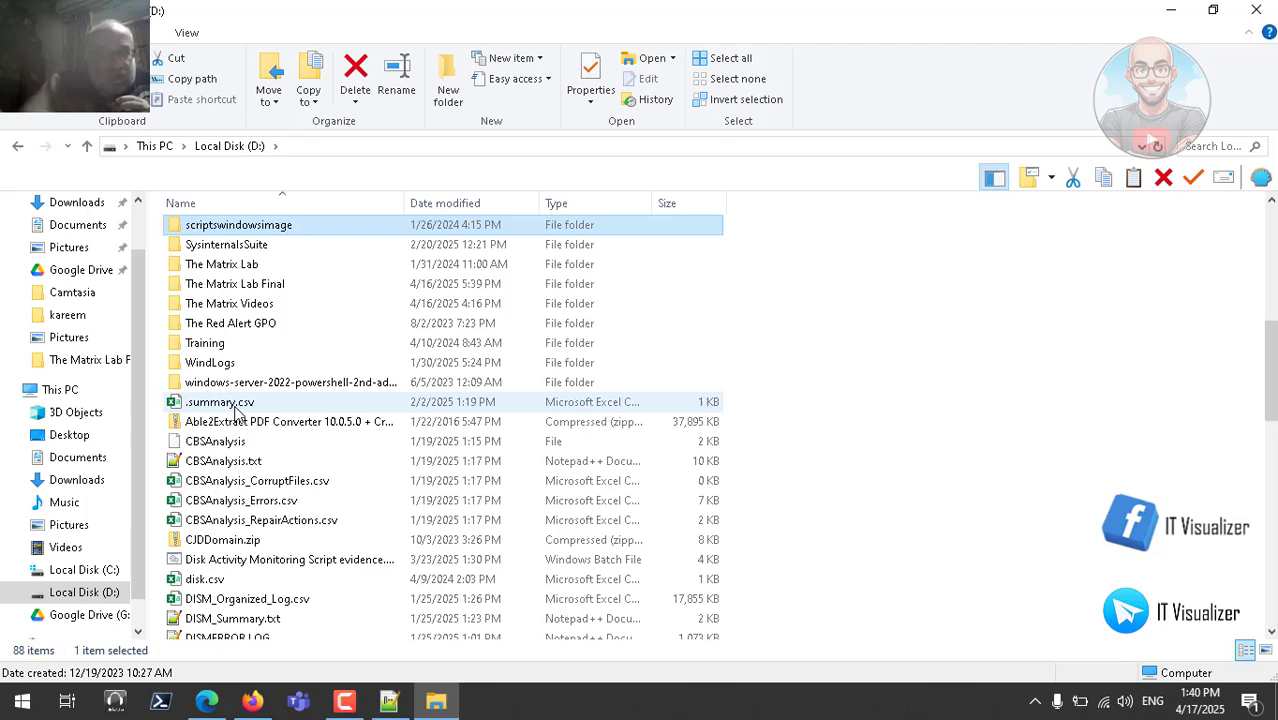
double_click(263, 245)
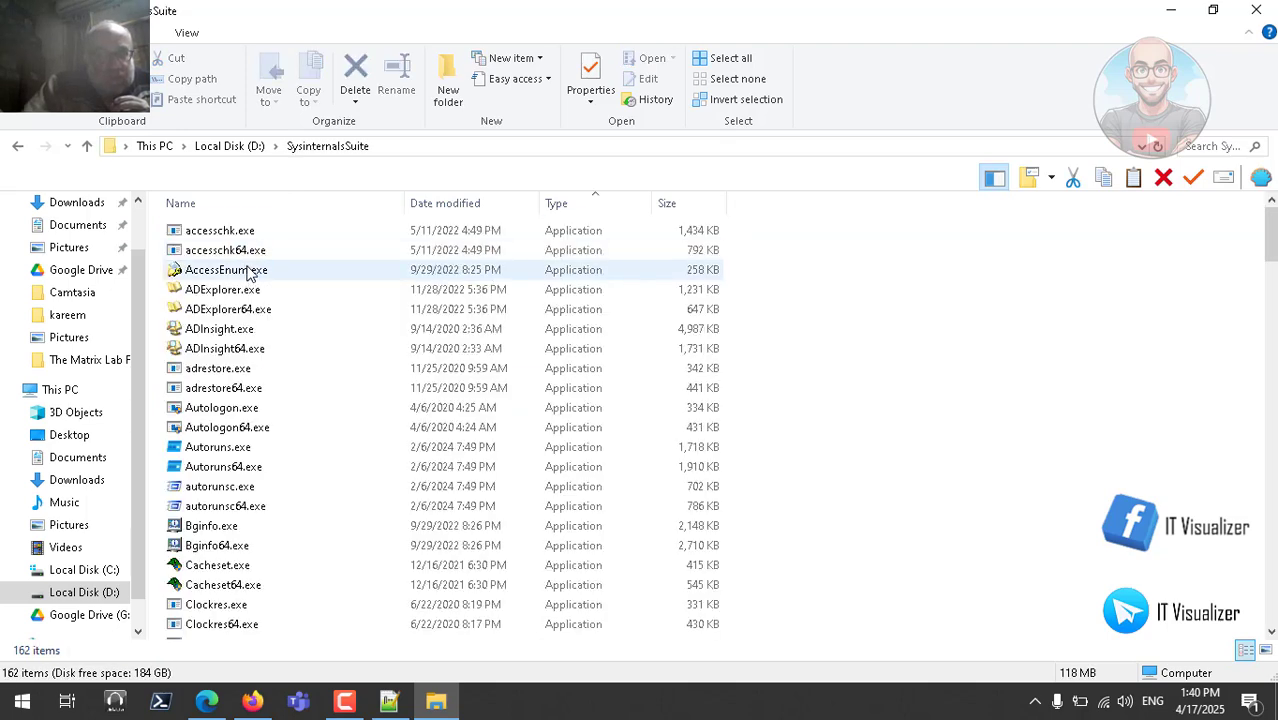
Run Procmon64.exe from the SysinternalsSuite folder as administrator
left_click(318, 270)
key("p")
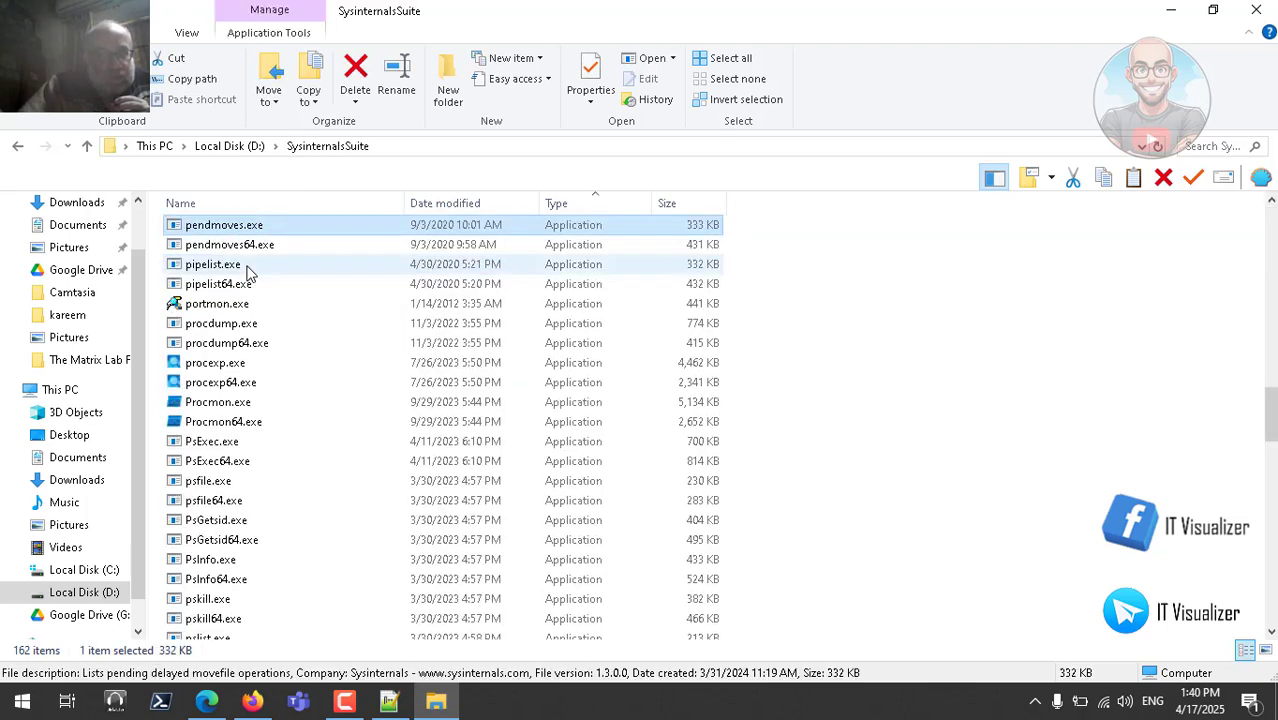
left_click(250, 427)
right_click(250, 427)
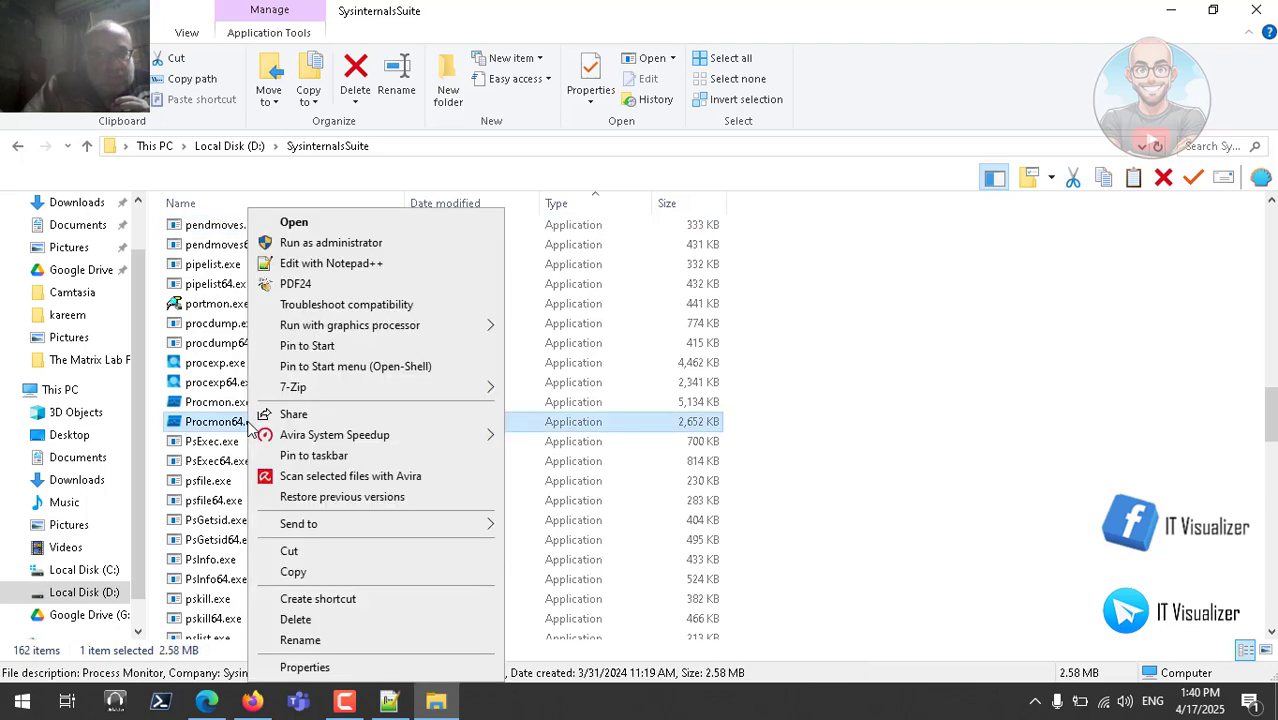
left_click(333, 245)
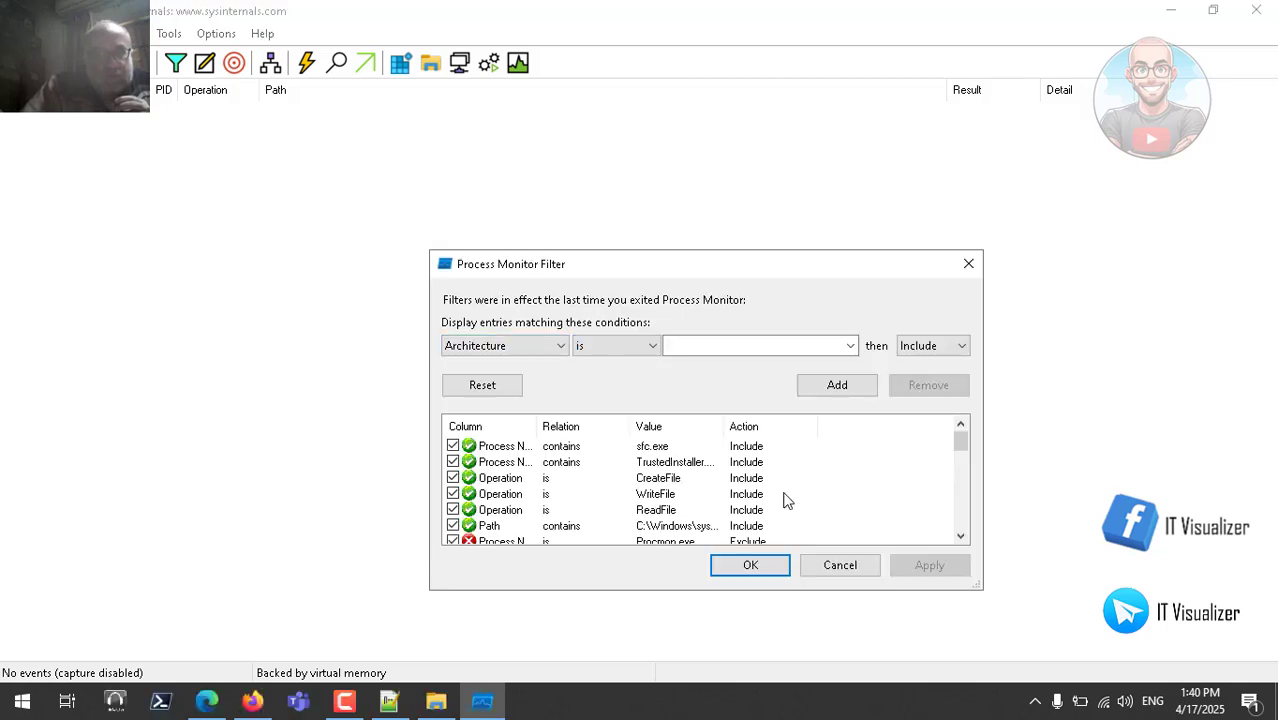
Reset the saved Process Monitor filters to the defaults, apply them and start with that filter set
left_click(491, 389)
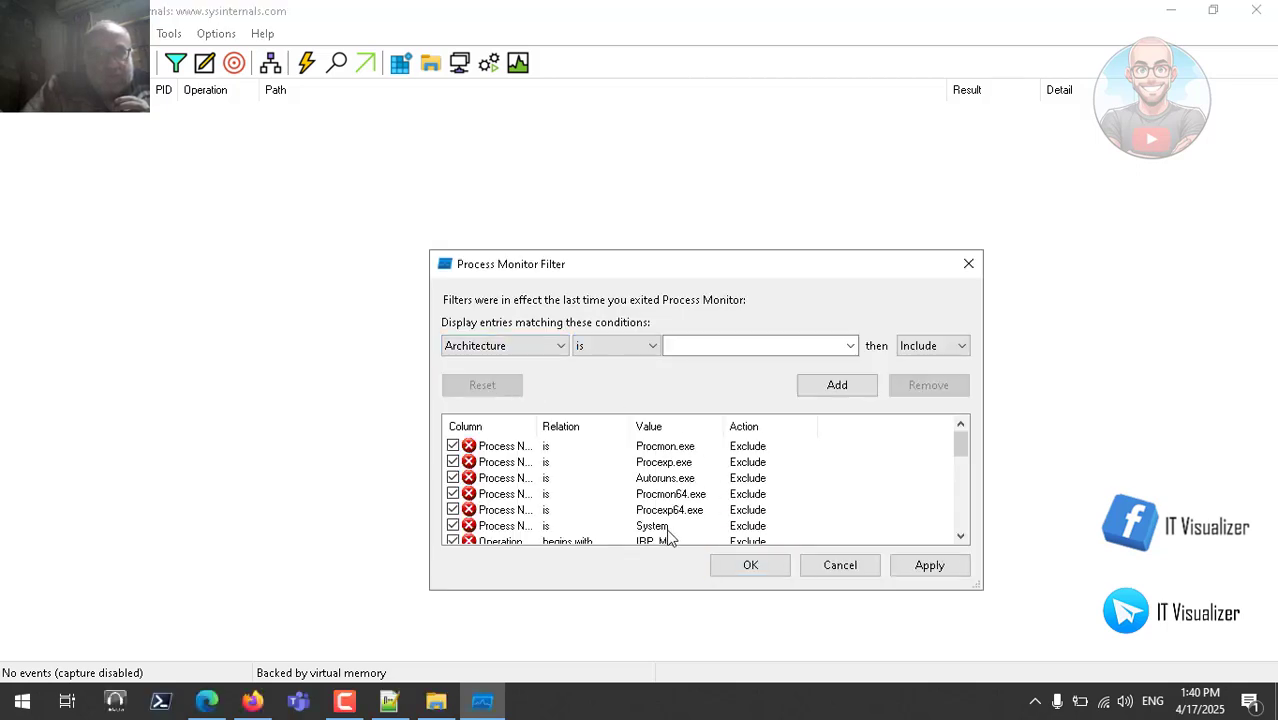
left_click(918, 574)
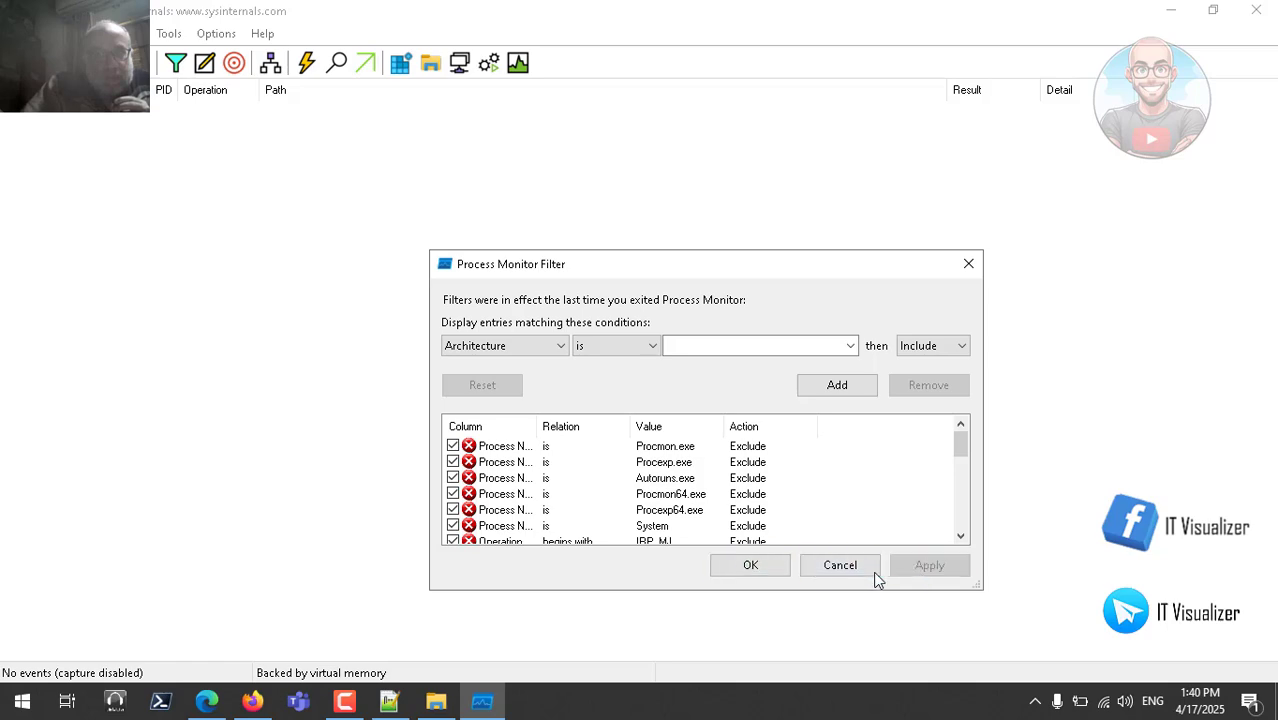
left_click(750, 566)
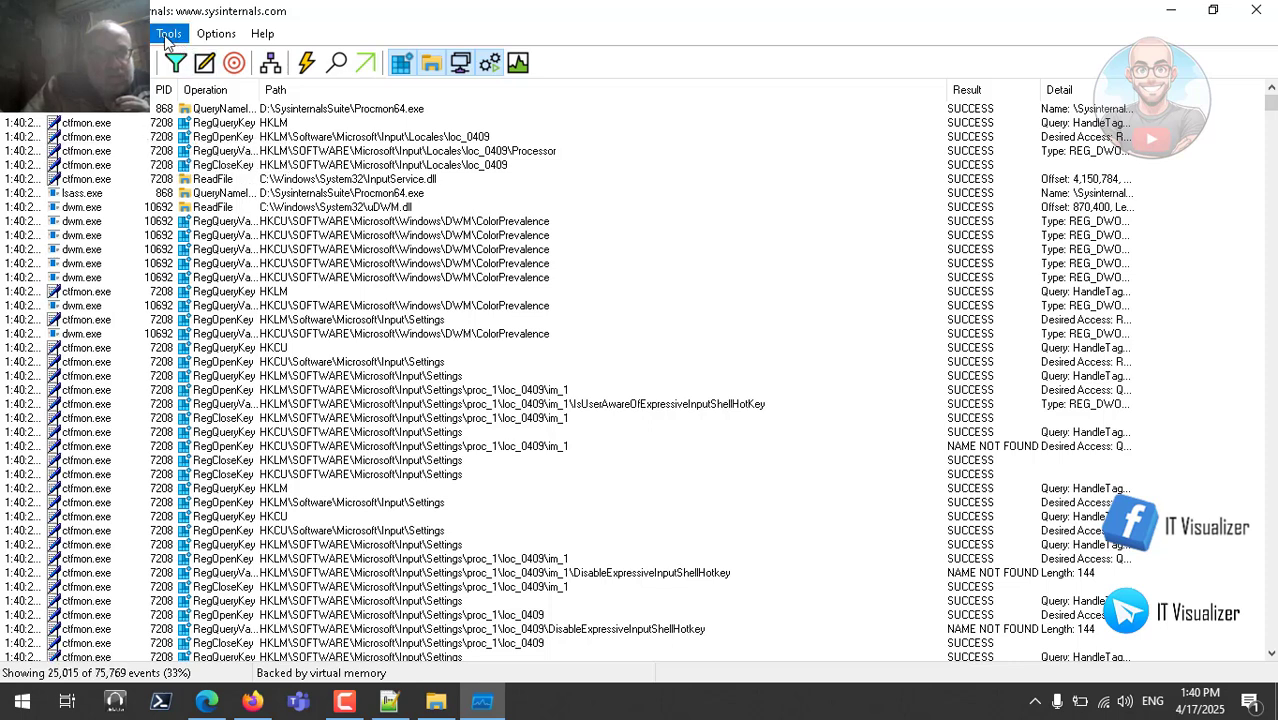
Check the crosshairs instruction in the Claude chat, and look through Process Monitor's event, tool and option commands for that feature
left_click(252, 703)
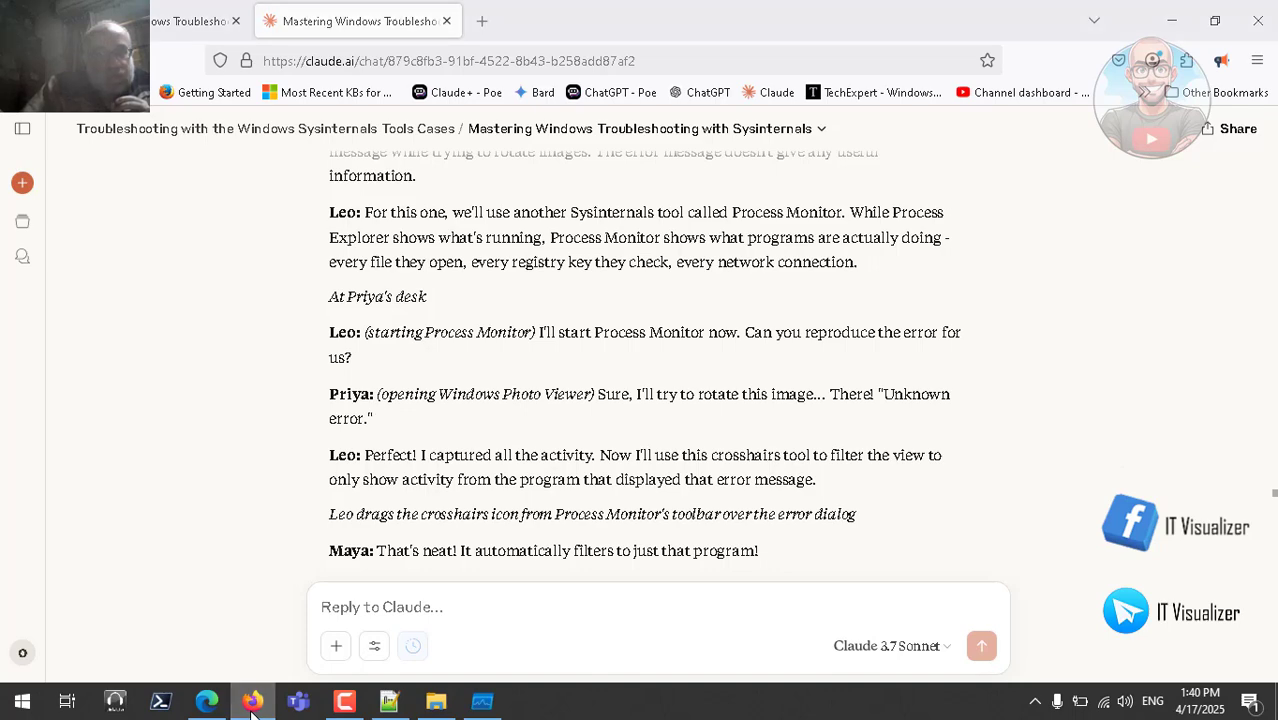
left_click(252, 703)
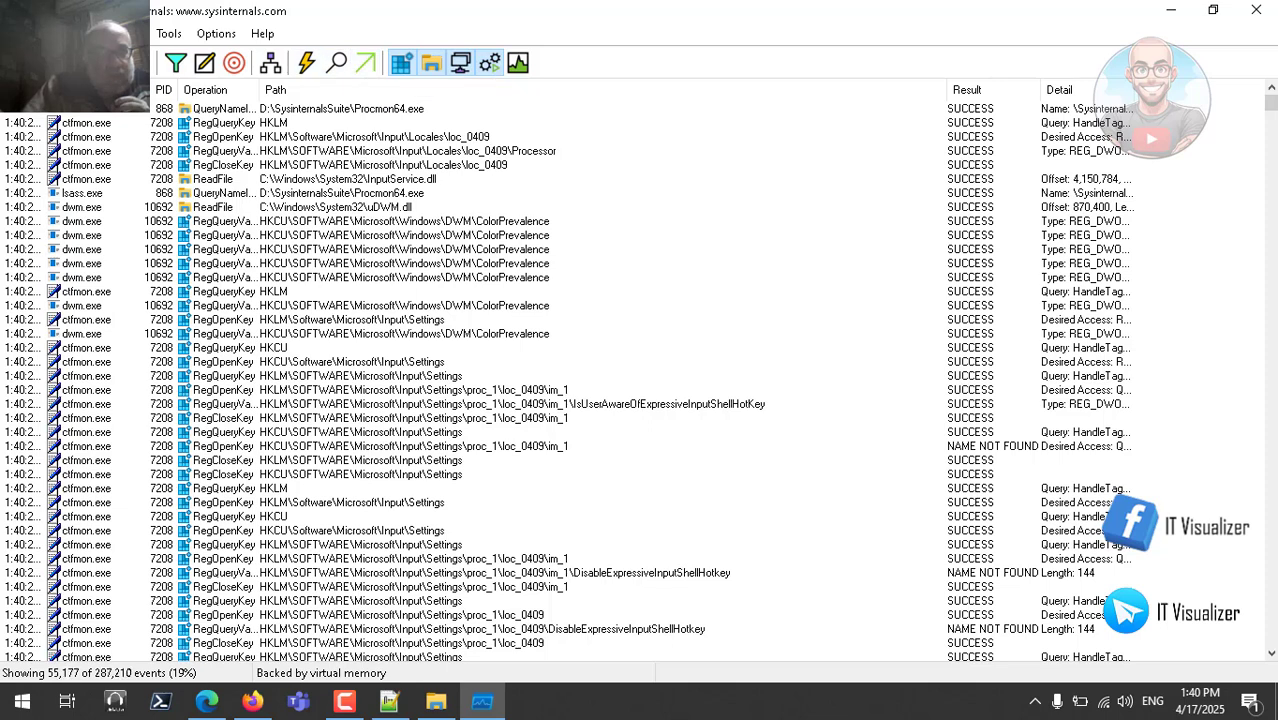
left_click(47, 34)
mouse_move(90, 34)
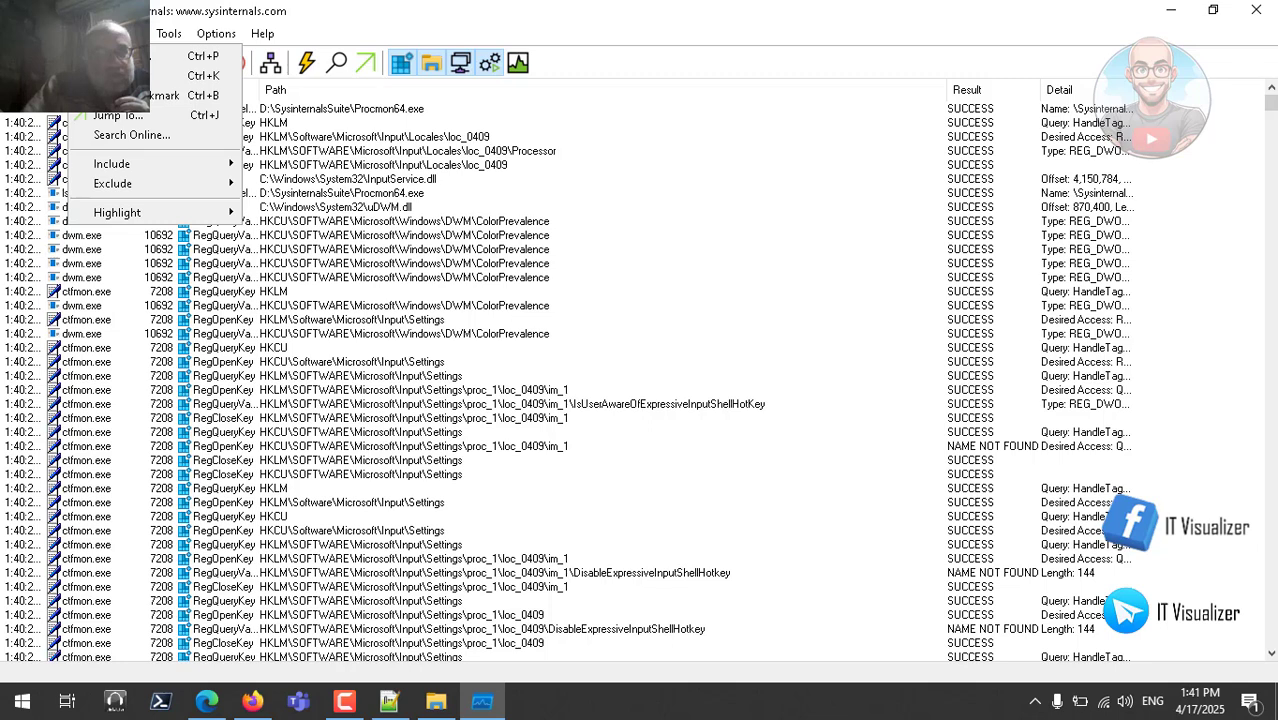
mouse_move(129, 34)
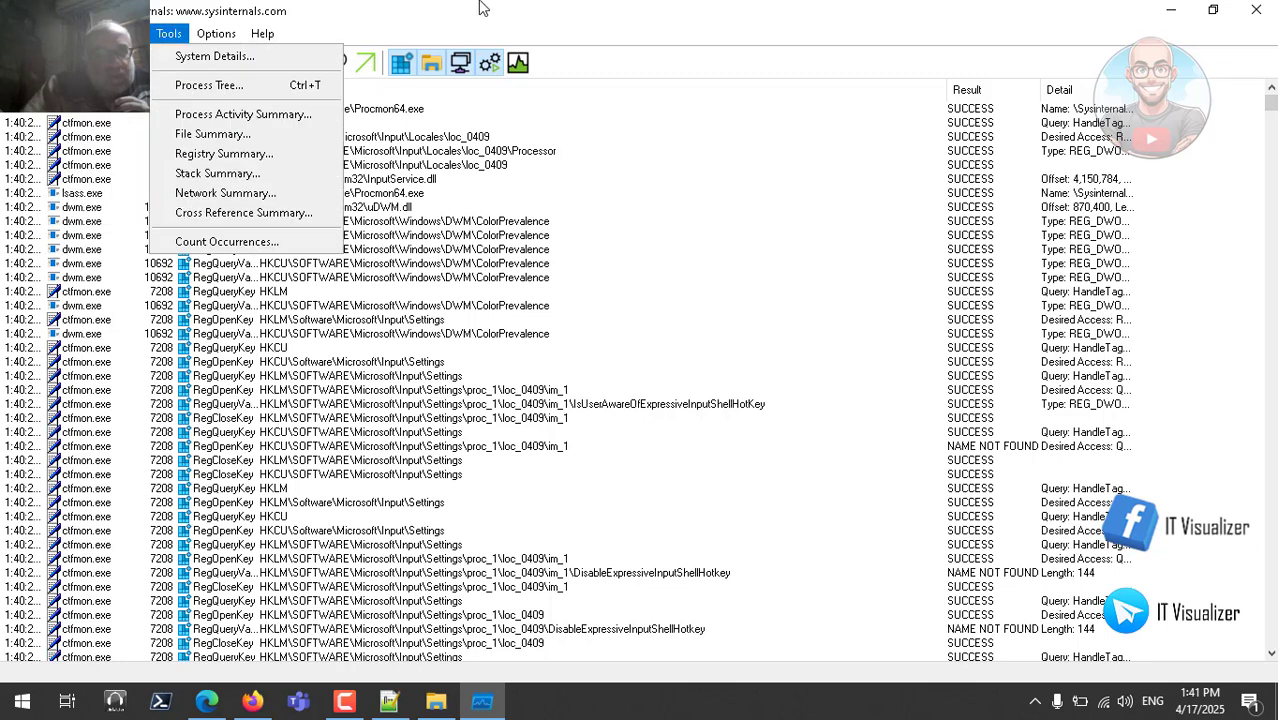
left_click(625, 8)
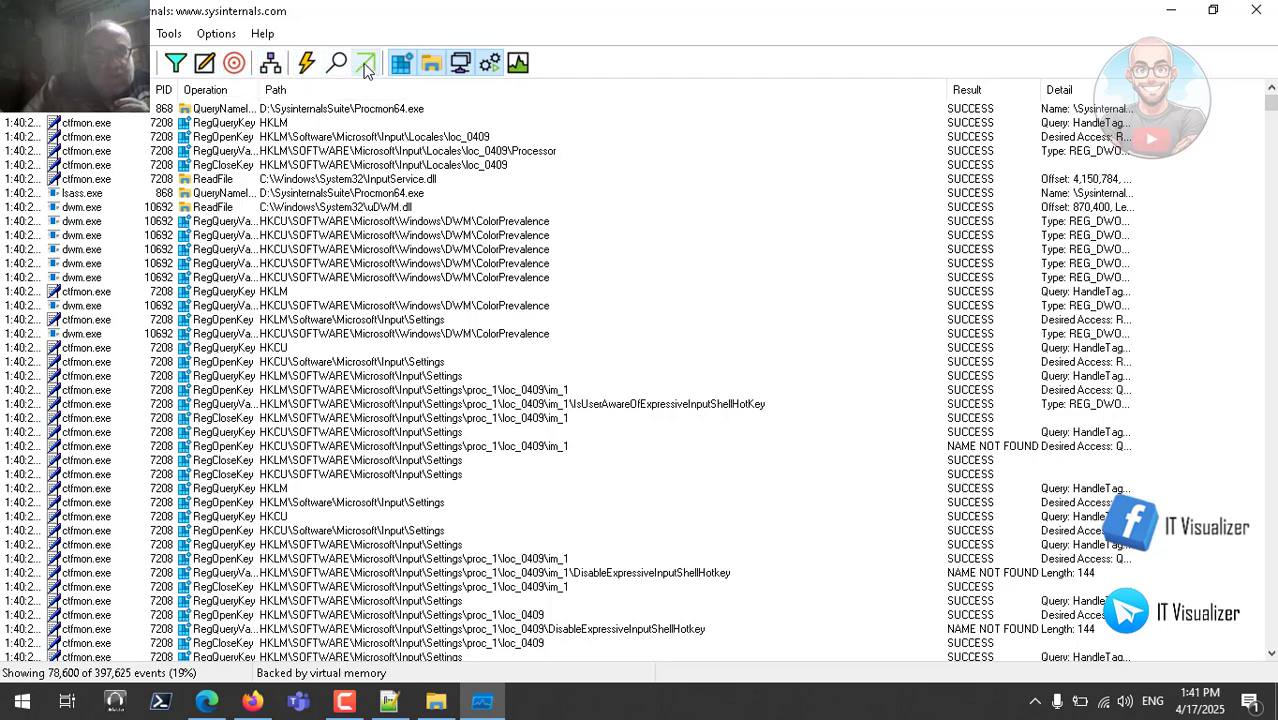
left_click(222, 36)
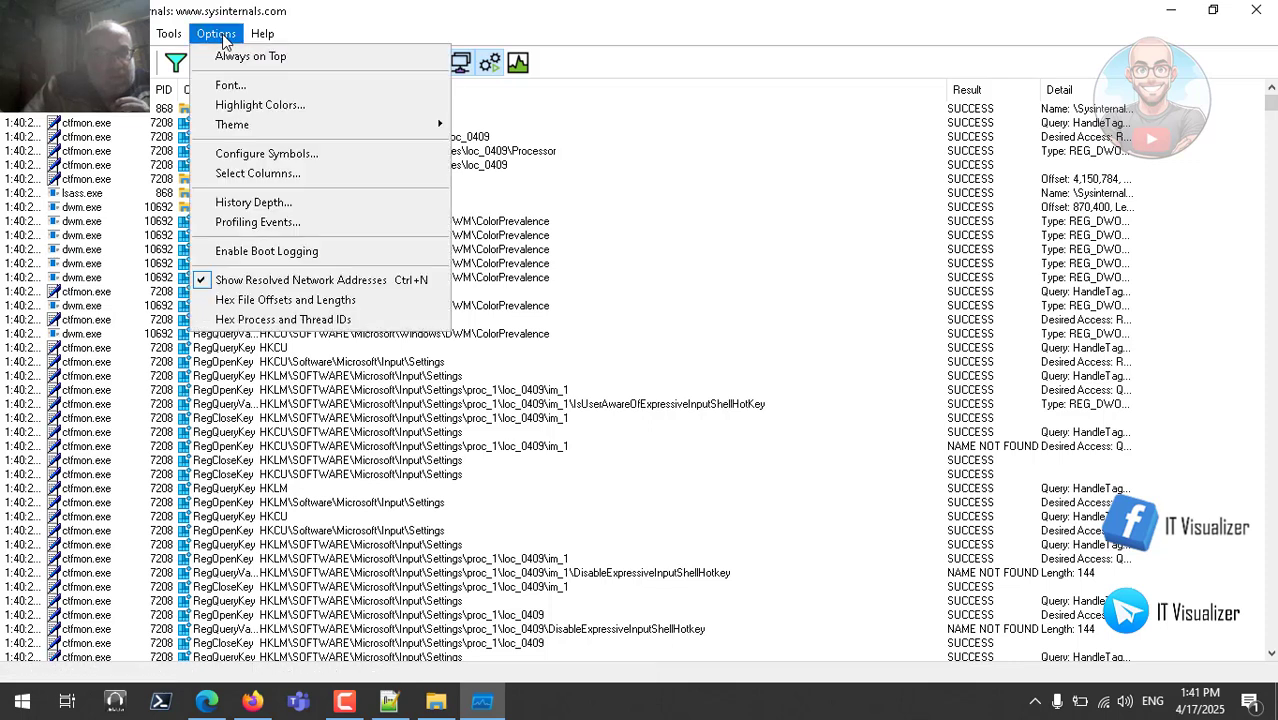
mouse_move(176, 38)
left_click(664, 8)
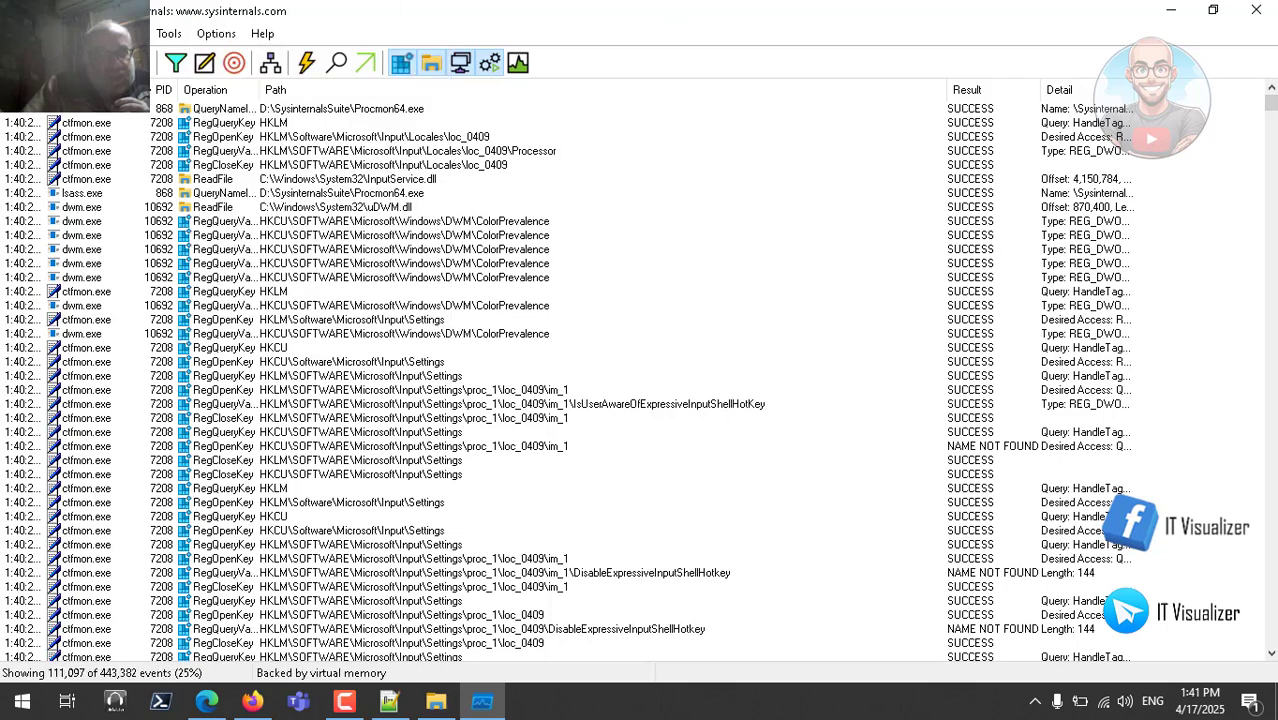
Recheck the crosshairs instruction in the Claude chat, and search Process Monitor's filter, event and column selection options for that tool
left_click(264, 704)
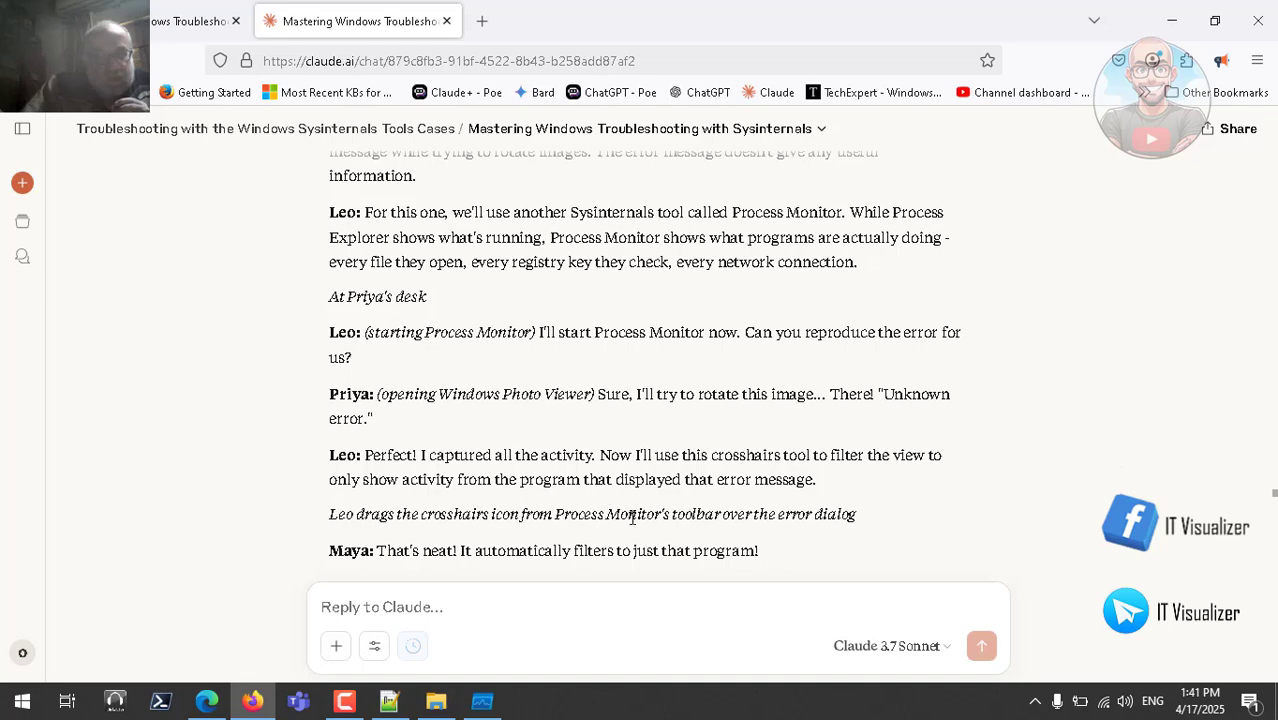
left_click(482, 701)
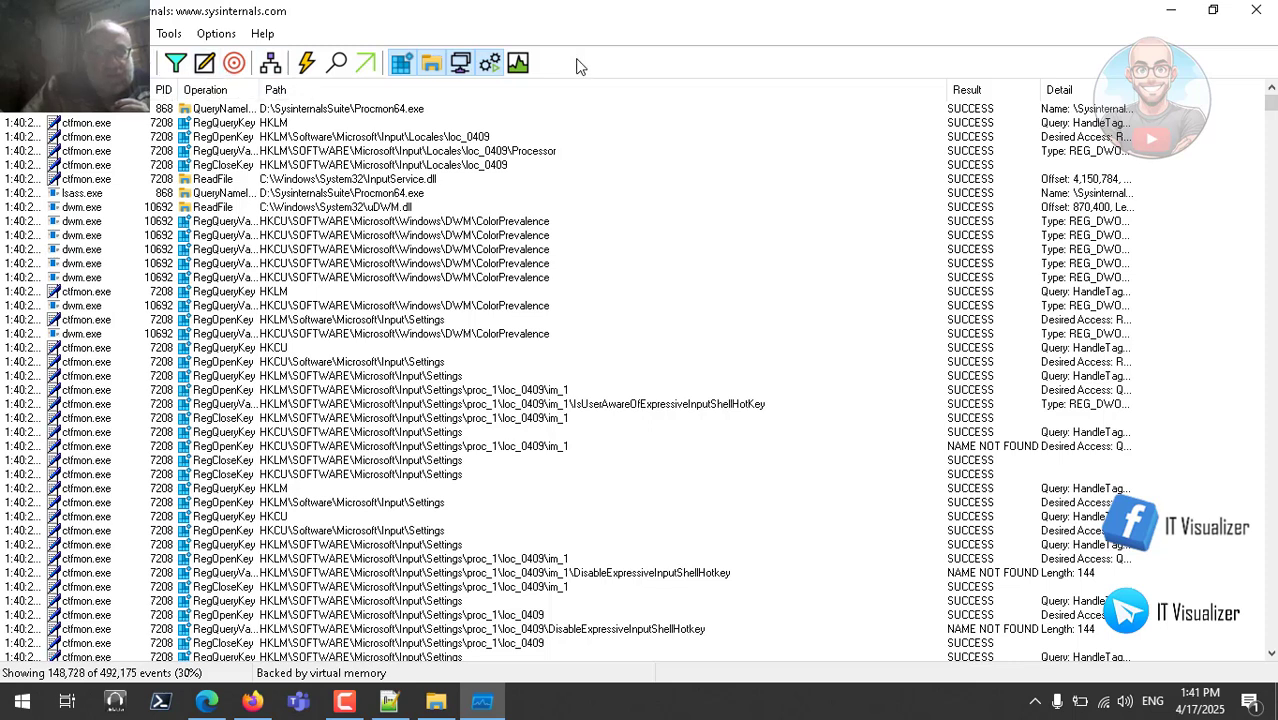
left_click(216, 35)
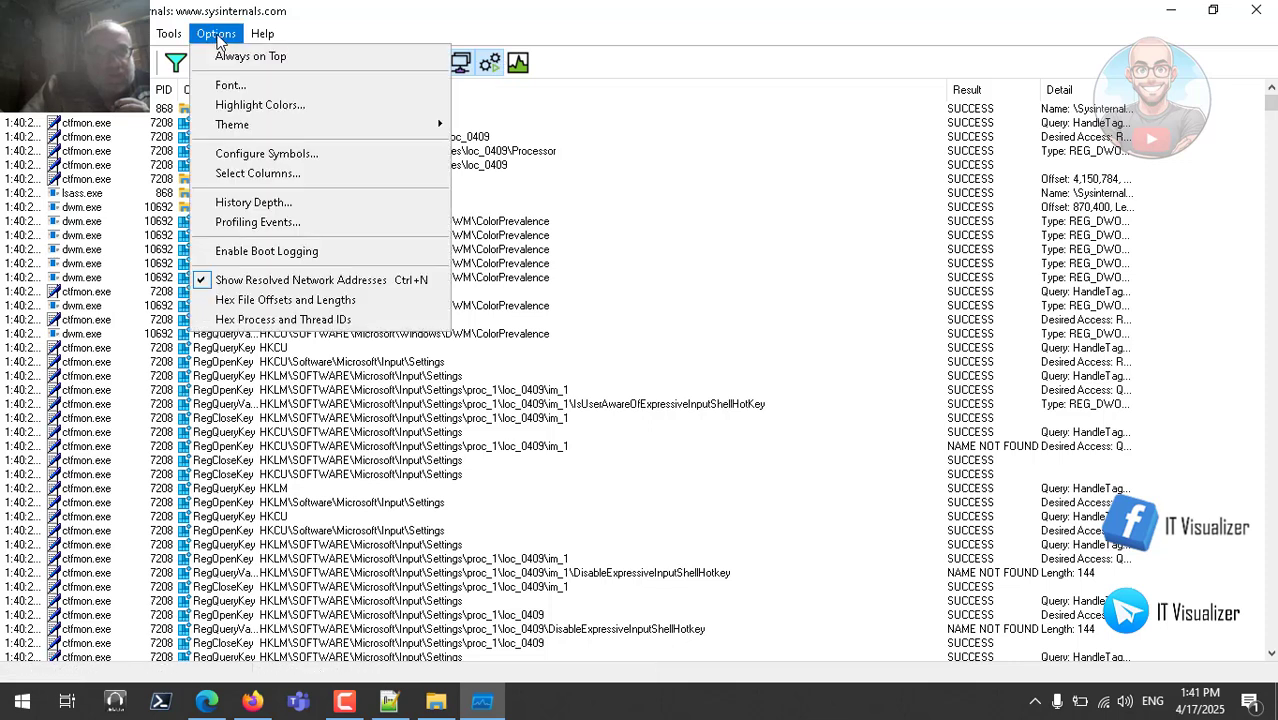
mouse_move(172, 40)
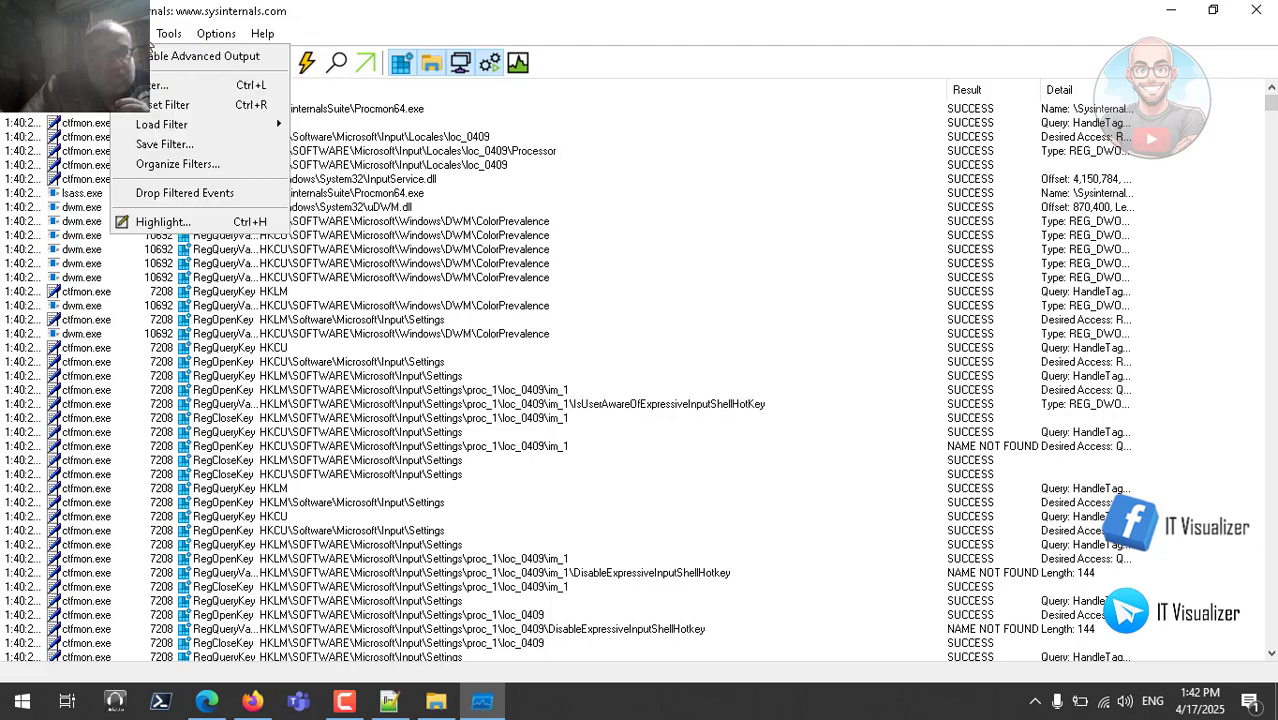
mouse_move(92, 33)
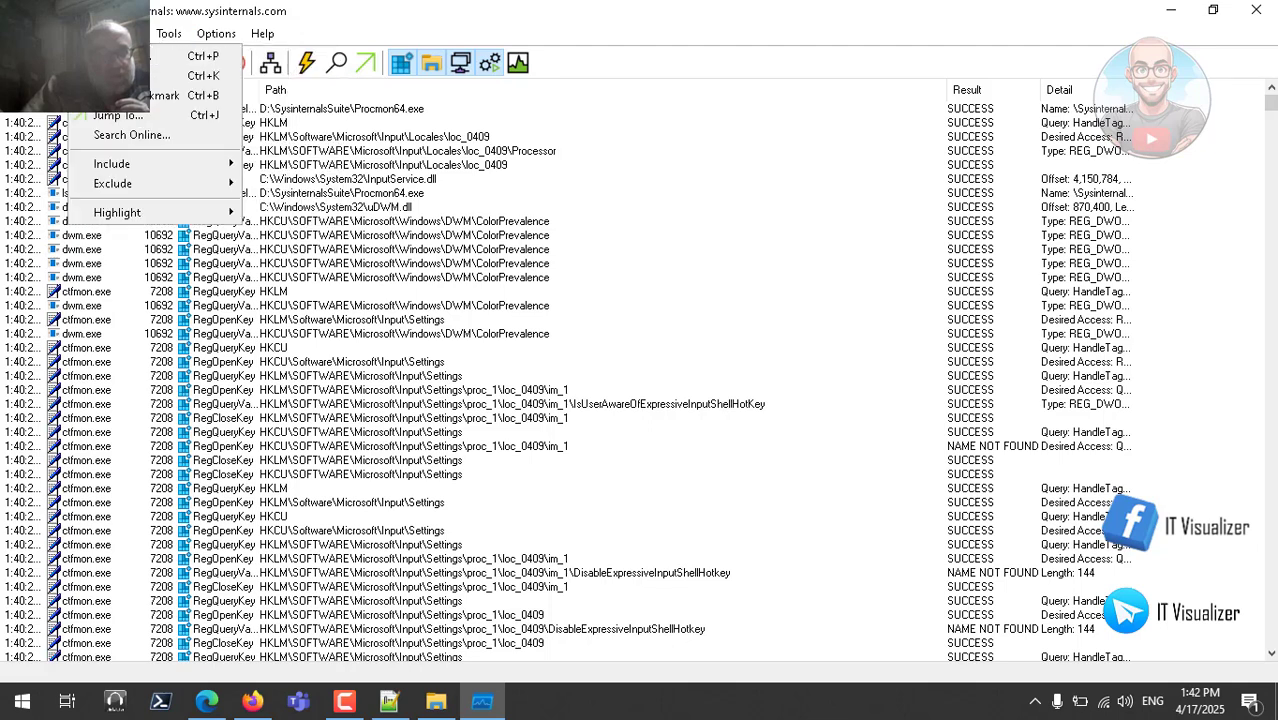
mouse_move(52, 33)
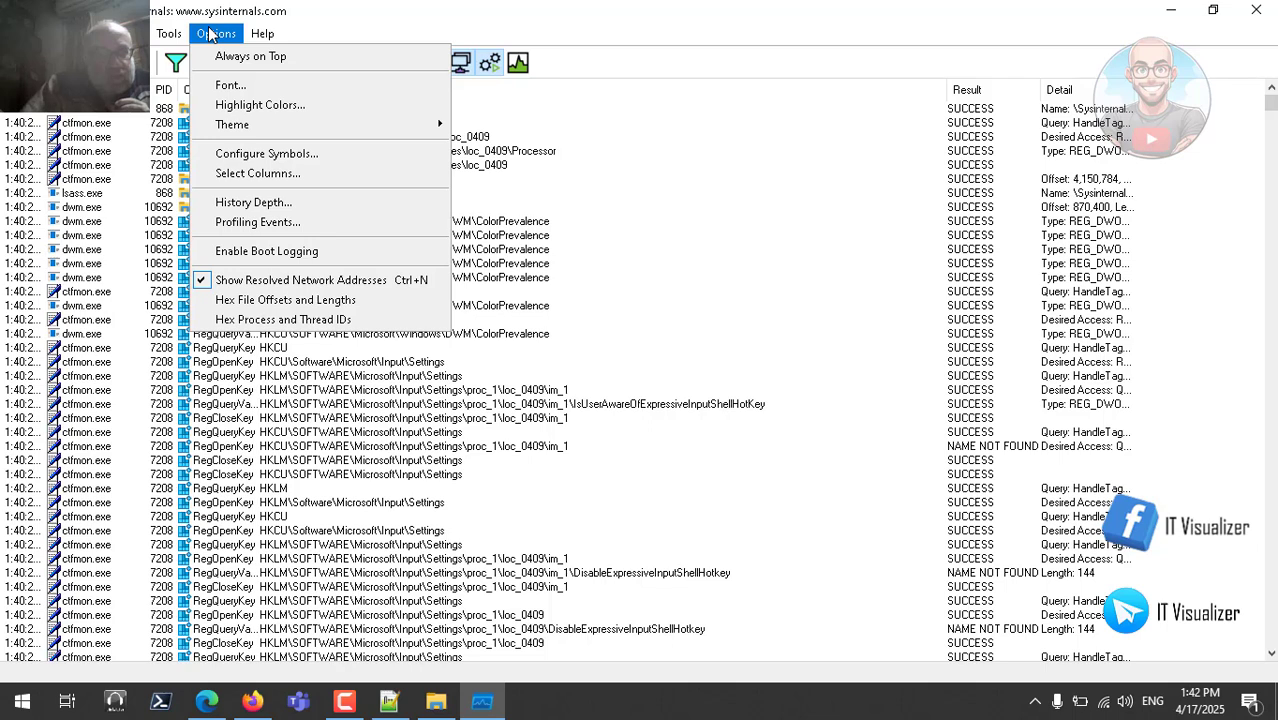
left_click(286, 175)
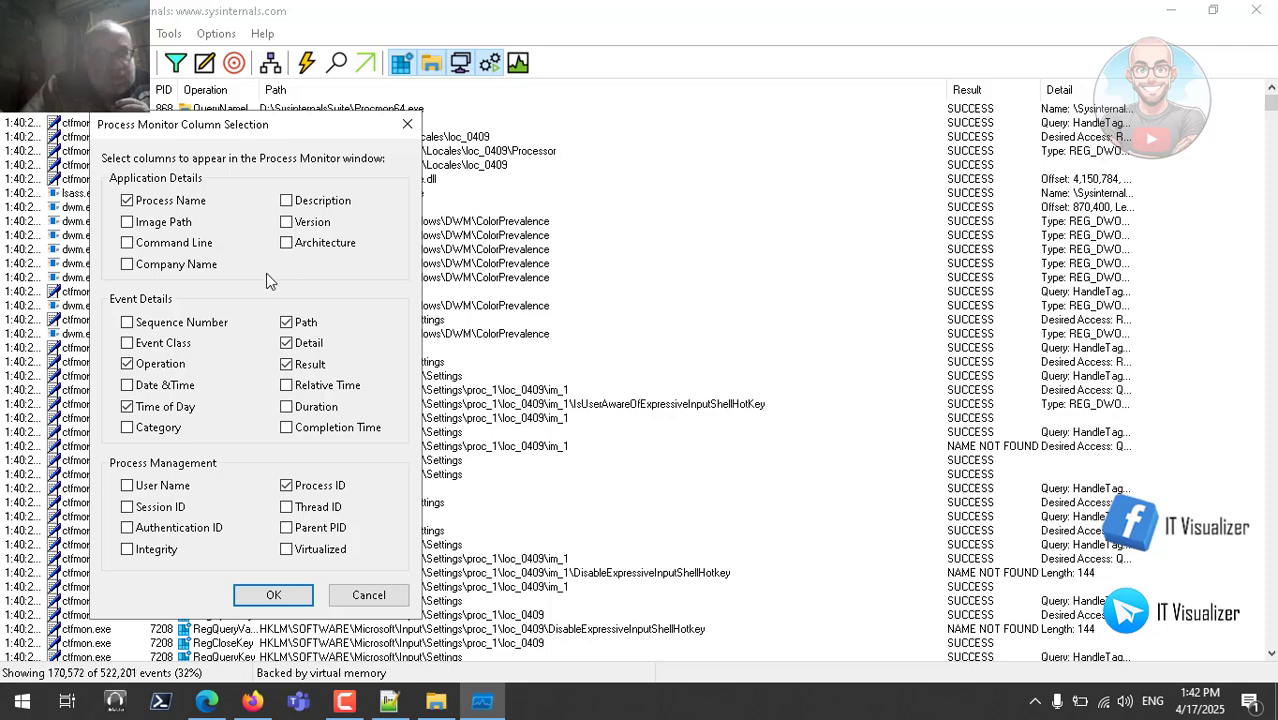
left_click(286, 342)
left_click(367, 596)
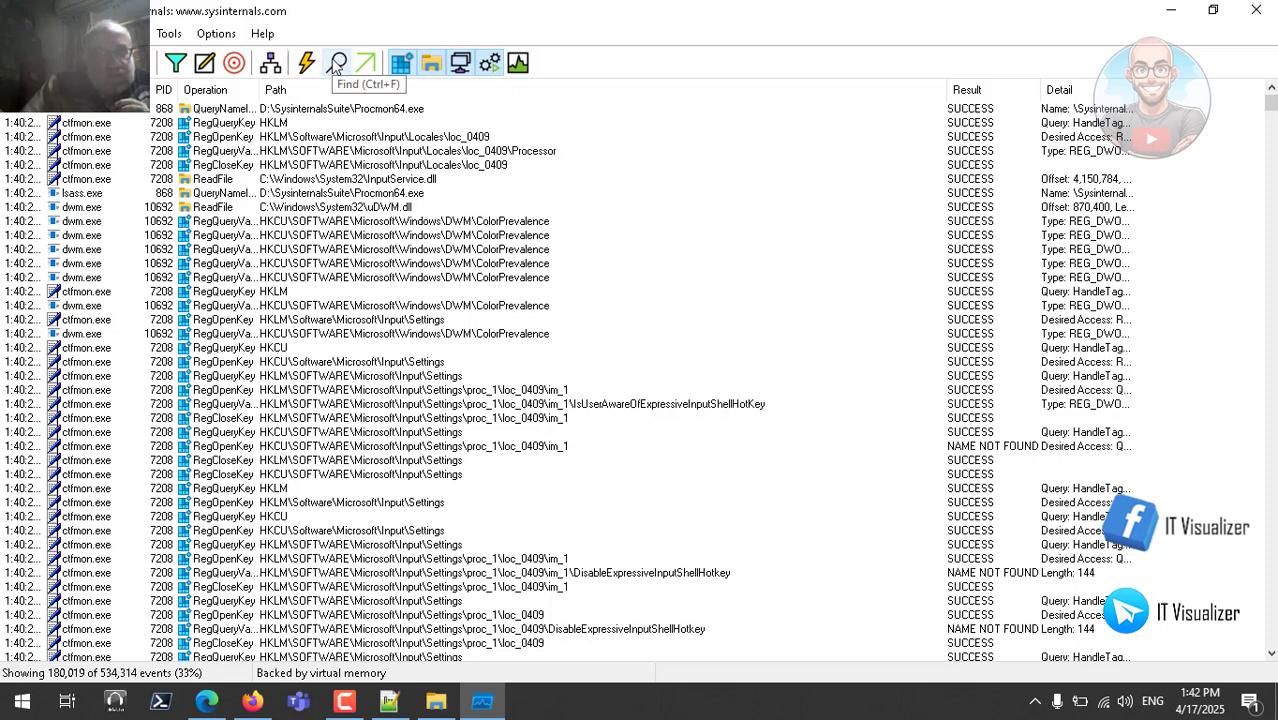
Examine Process Monitor's help and tools commands for the crosshairs, and reread the chat passage on filtering to one program
left_click(232, 38)
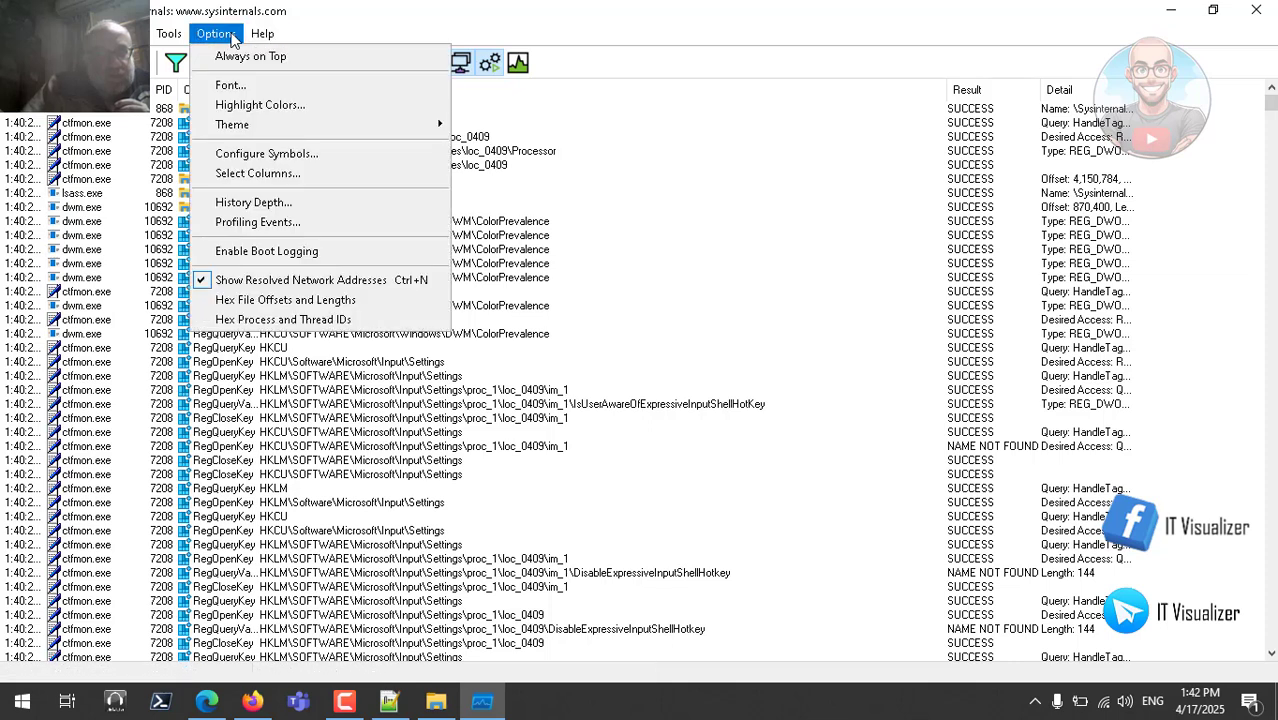
left_click(262, 36)
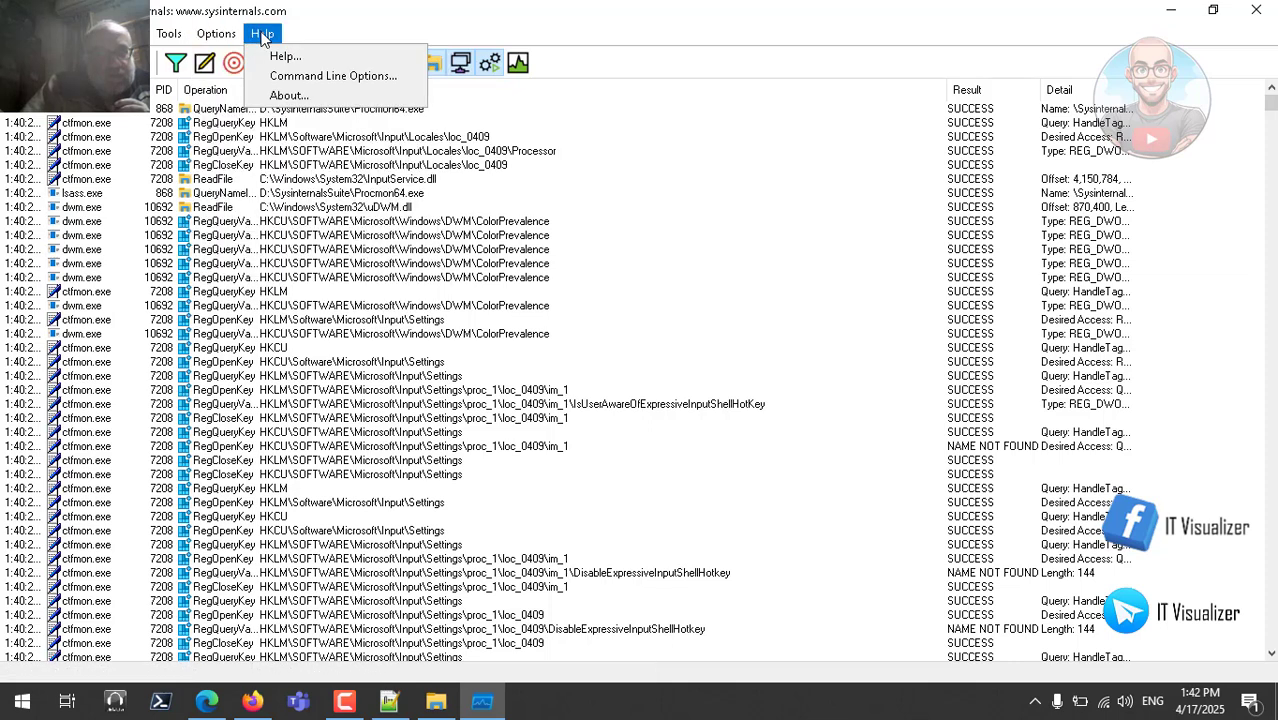
mouse_move(180, 38)
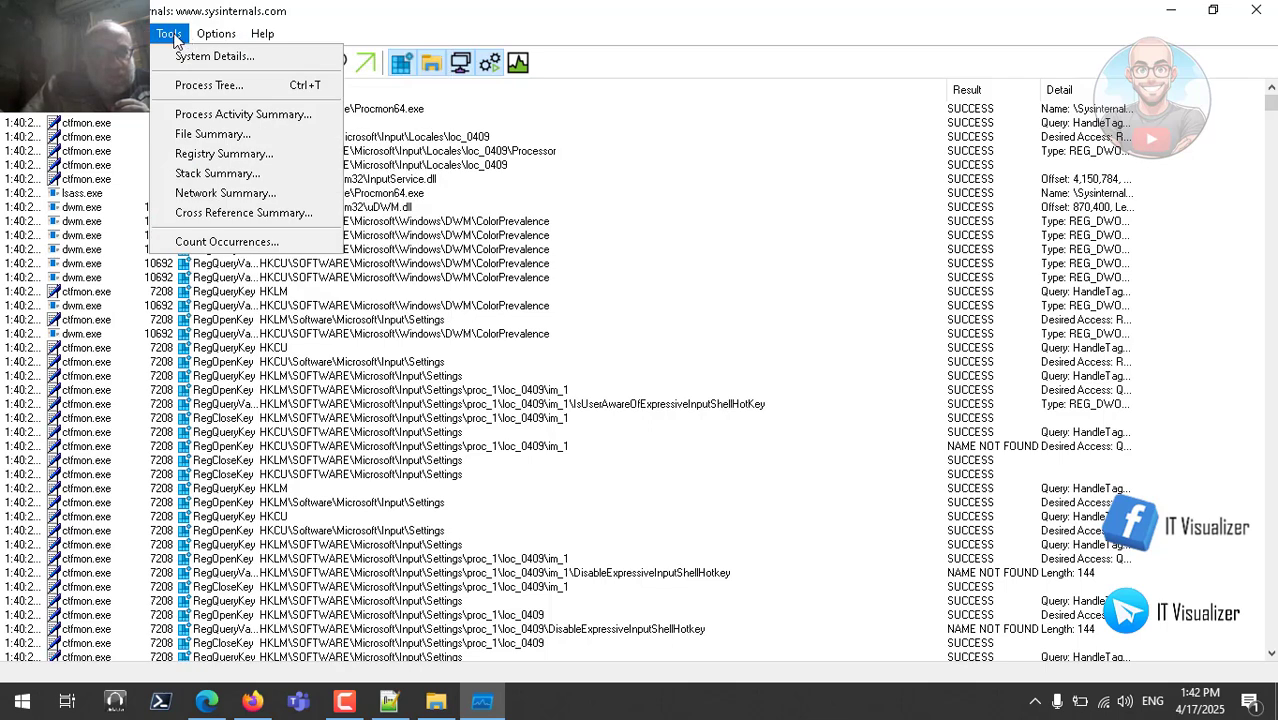
mouse_move(130, 34)
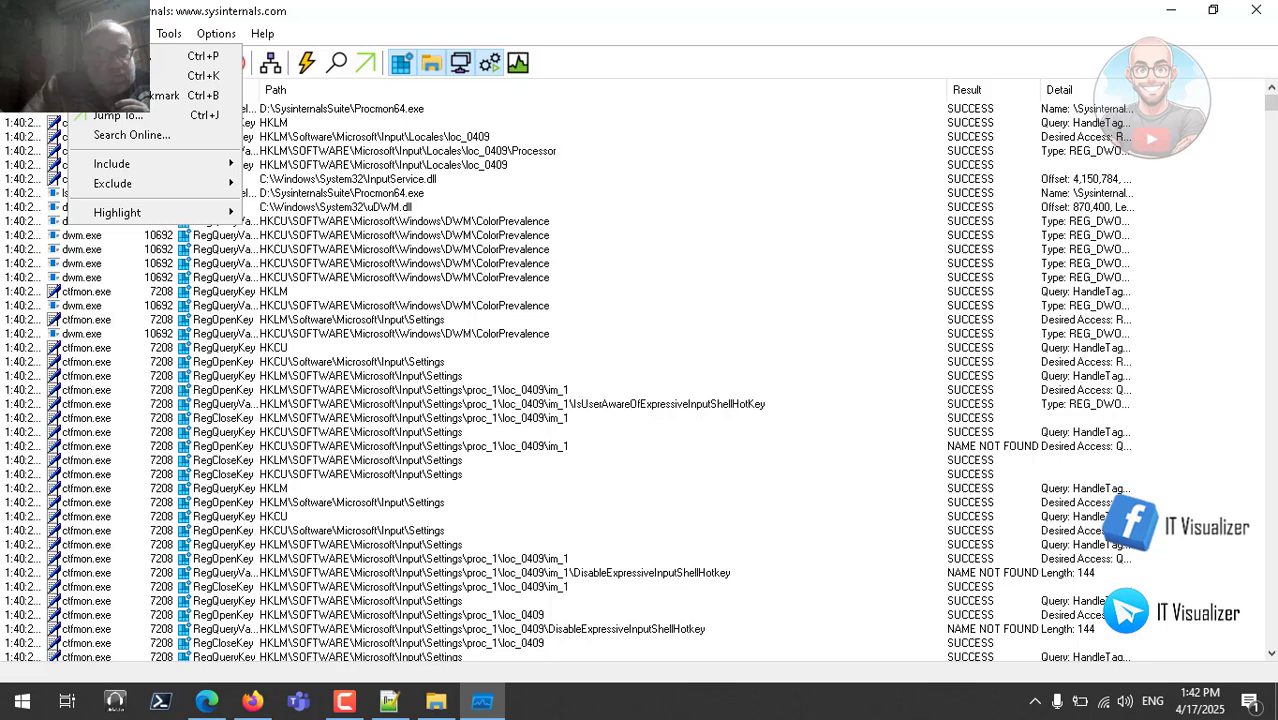
left_click(689, 9)
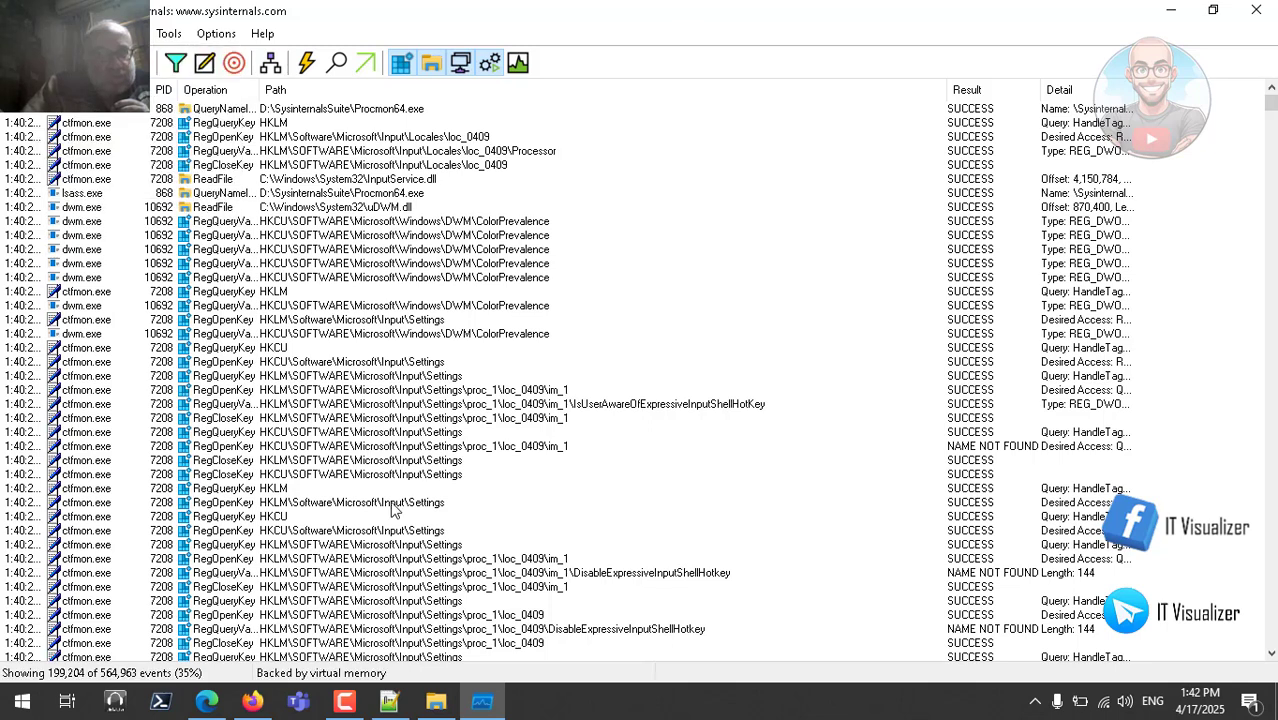
left_click(252, 703)
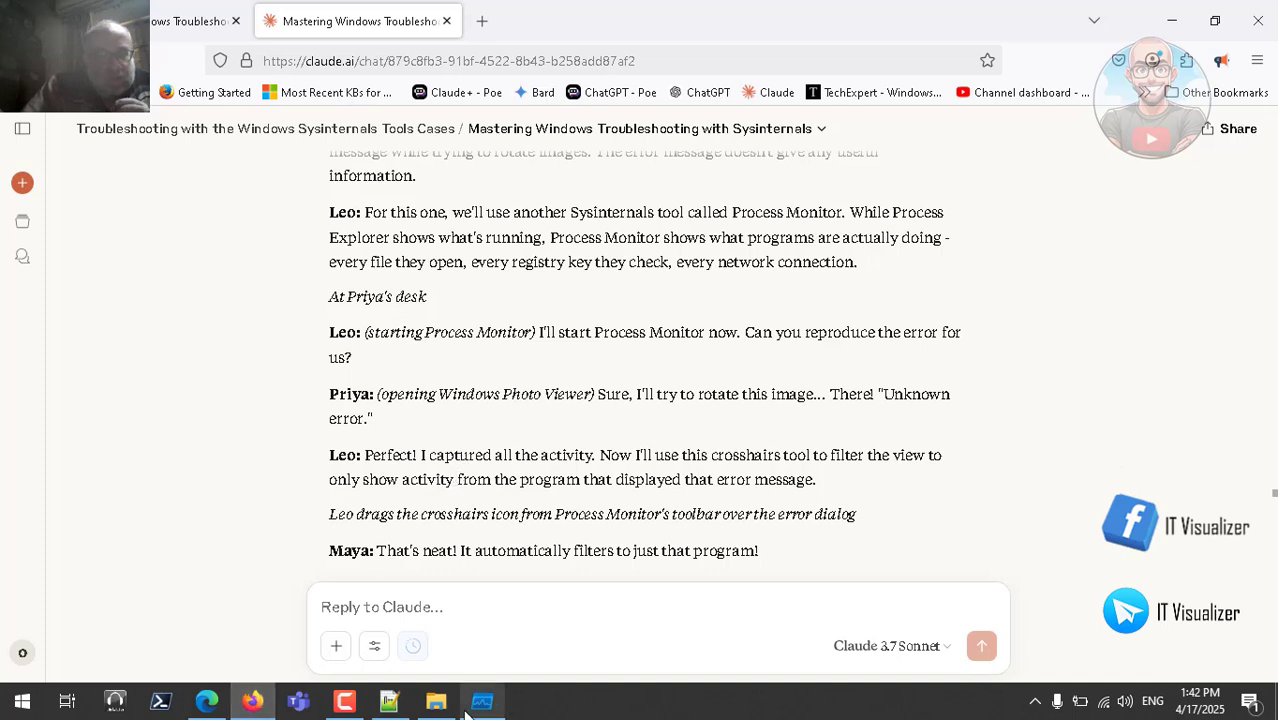
left_click(345, 703)
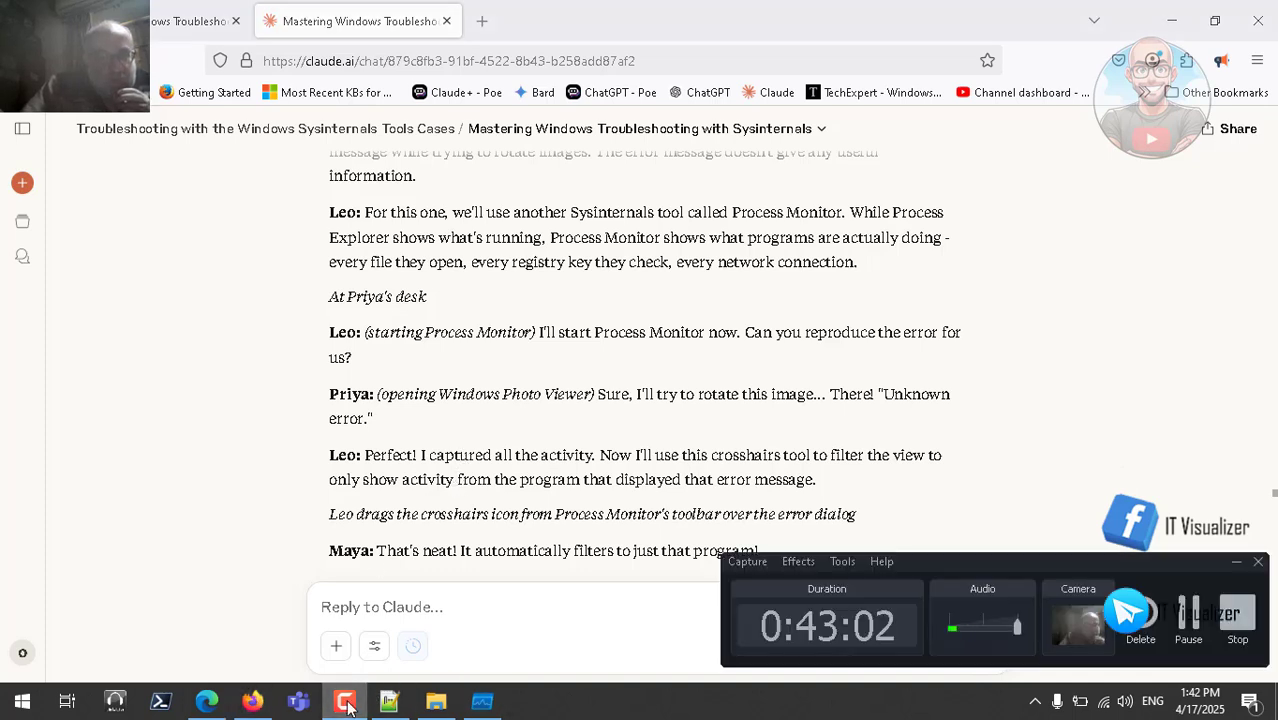
left_click(345, 703)
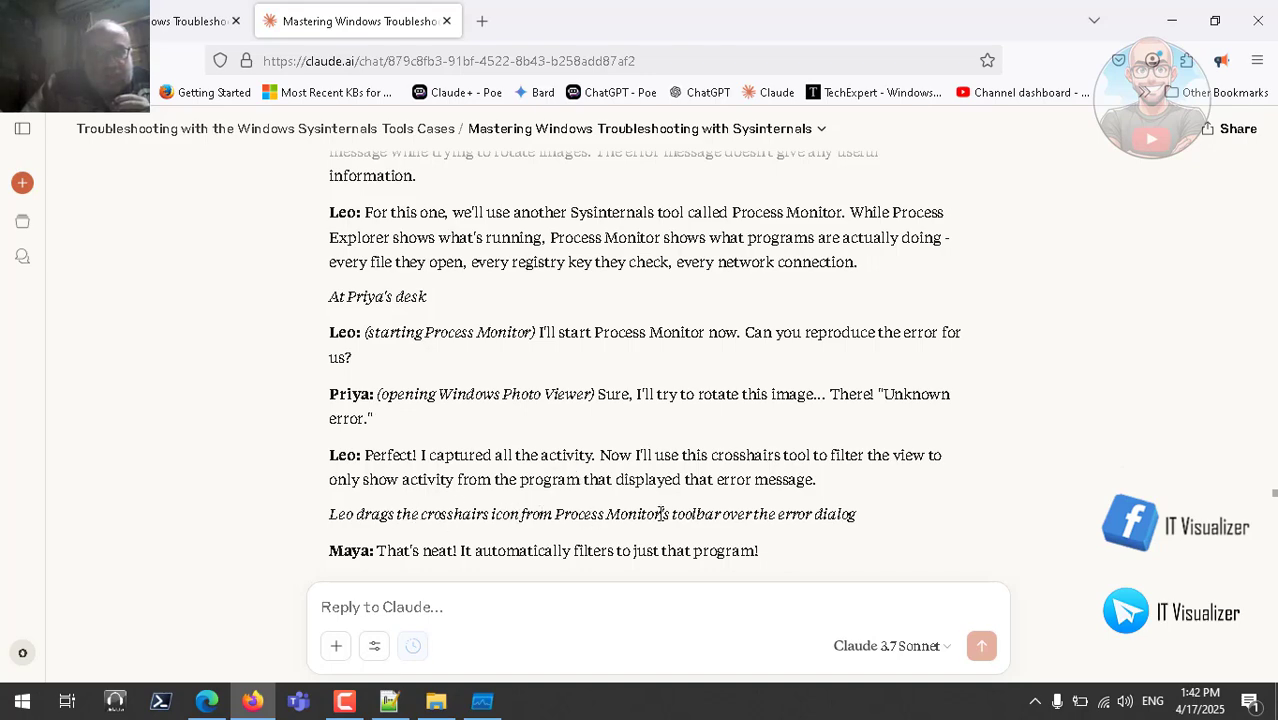
scroll(660, 513, "down", 2)
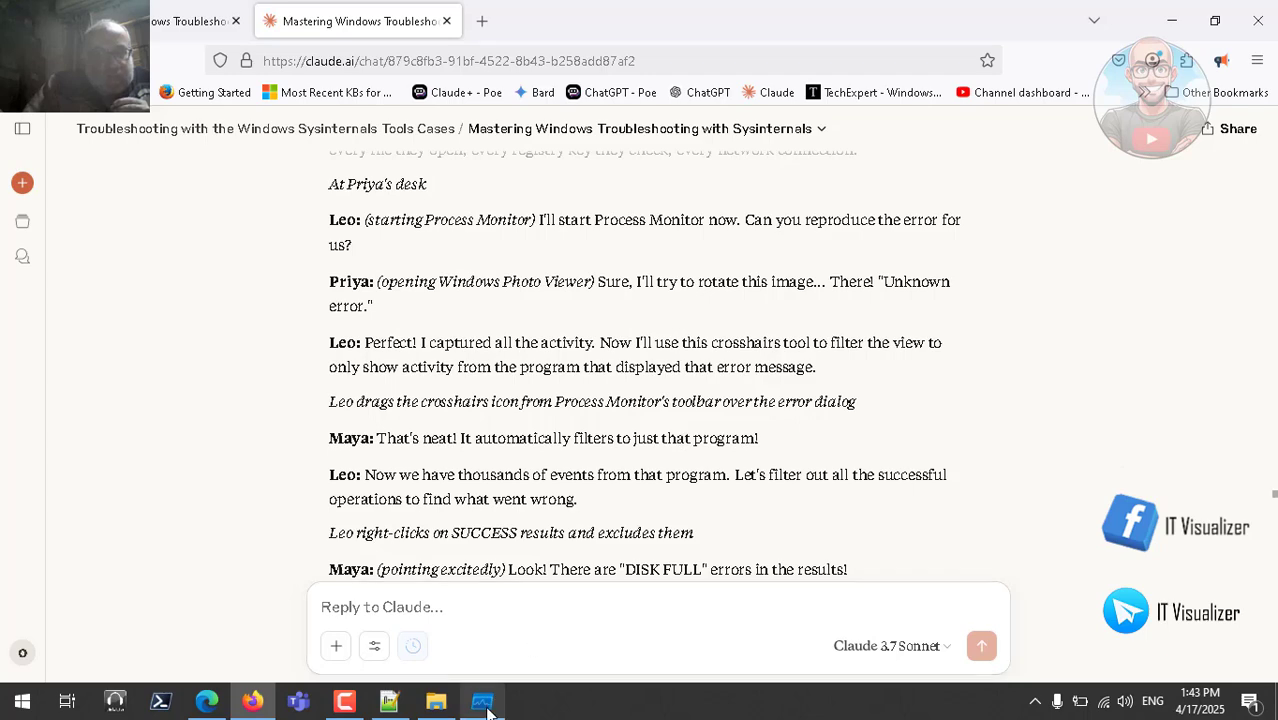
Try Process Monitor's window-targeting tool on the Firefox window to restrict the events to that program's process
left_click(481, 698)
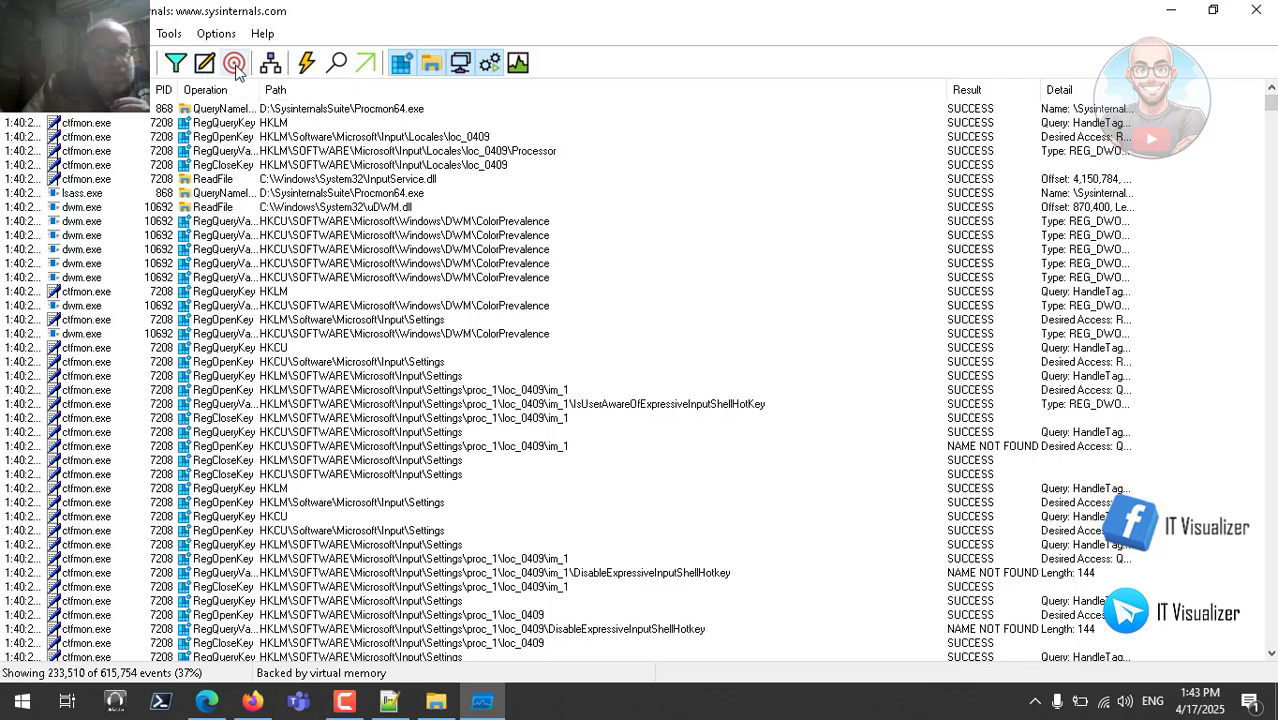
left_click_drag(234, 64, 320, 172)
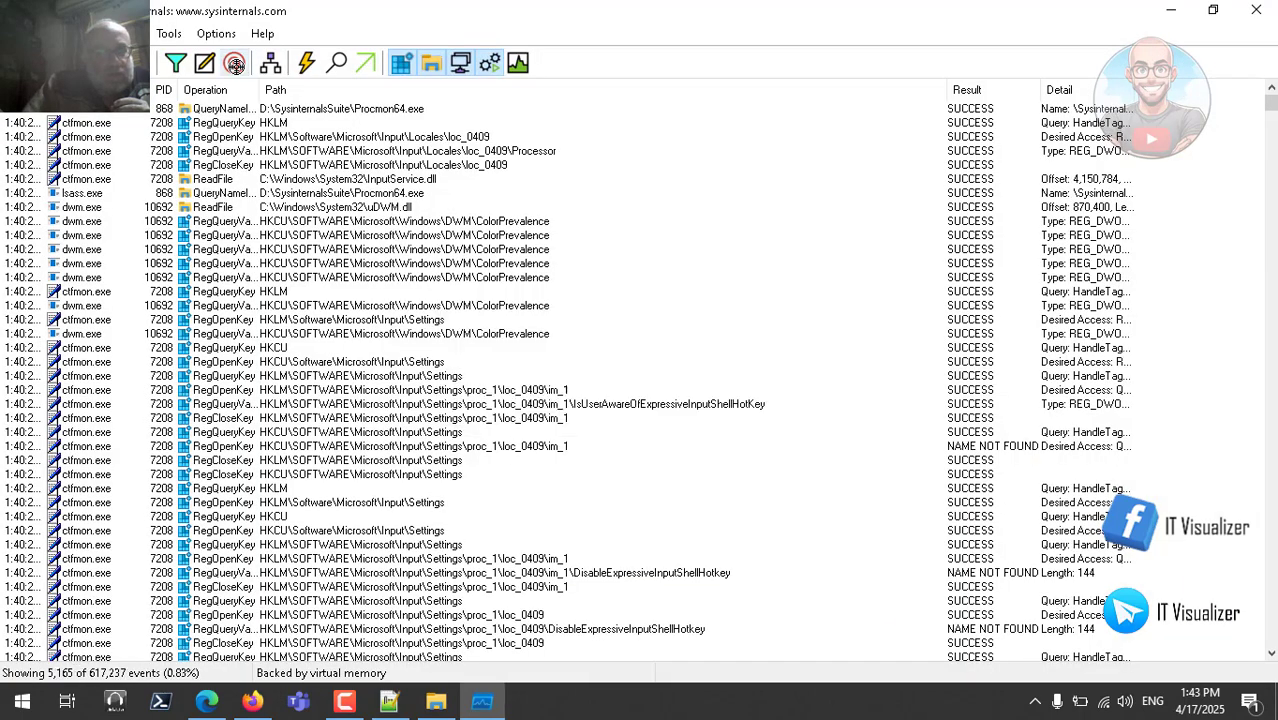
left_click(234, 64)
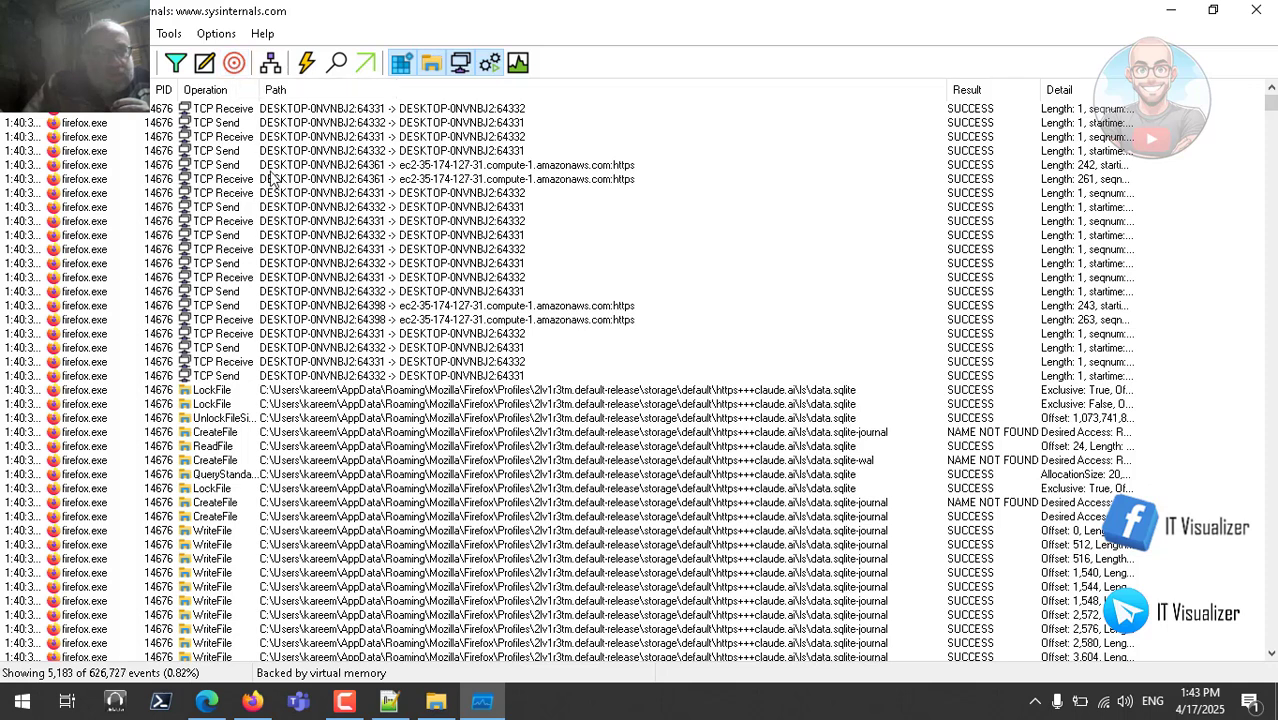
Reset the Process Monitor filter to the defaults, removing the PID include rules, and accept it
left_click(174, 64)
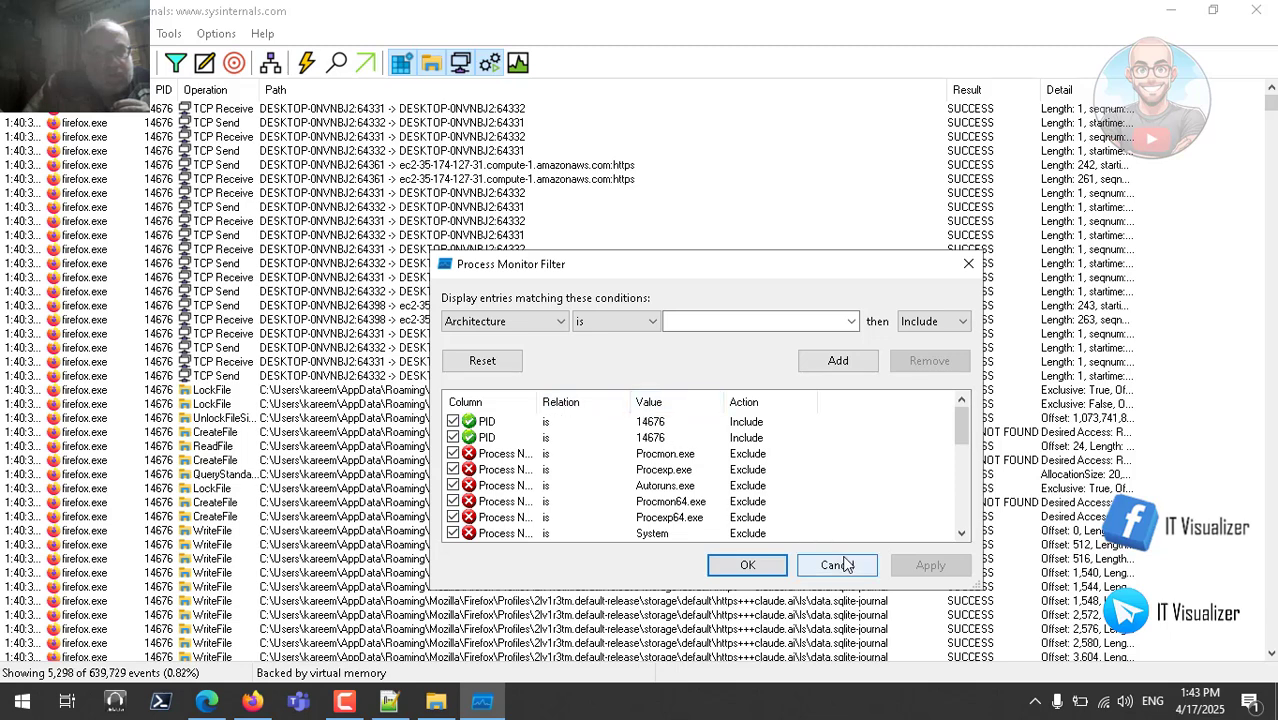
left_click(505, 366)
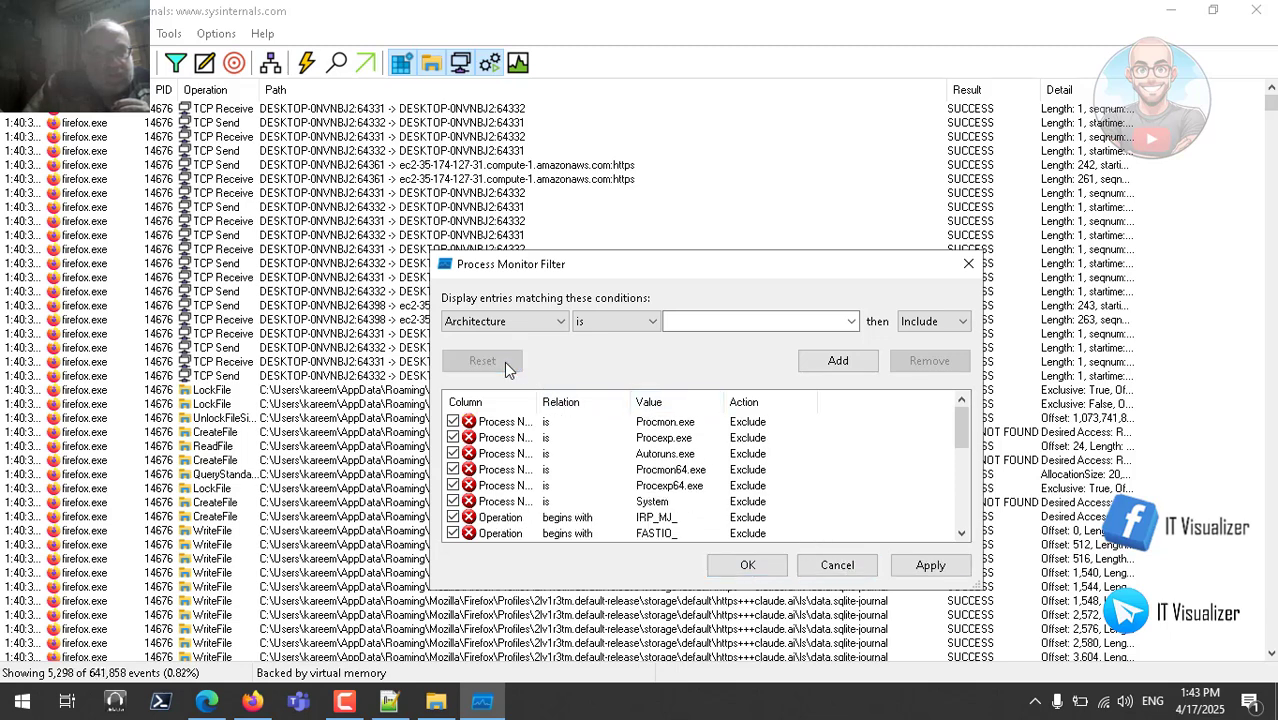
left_click(740, 567)
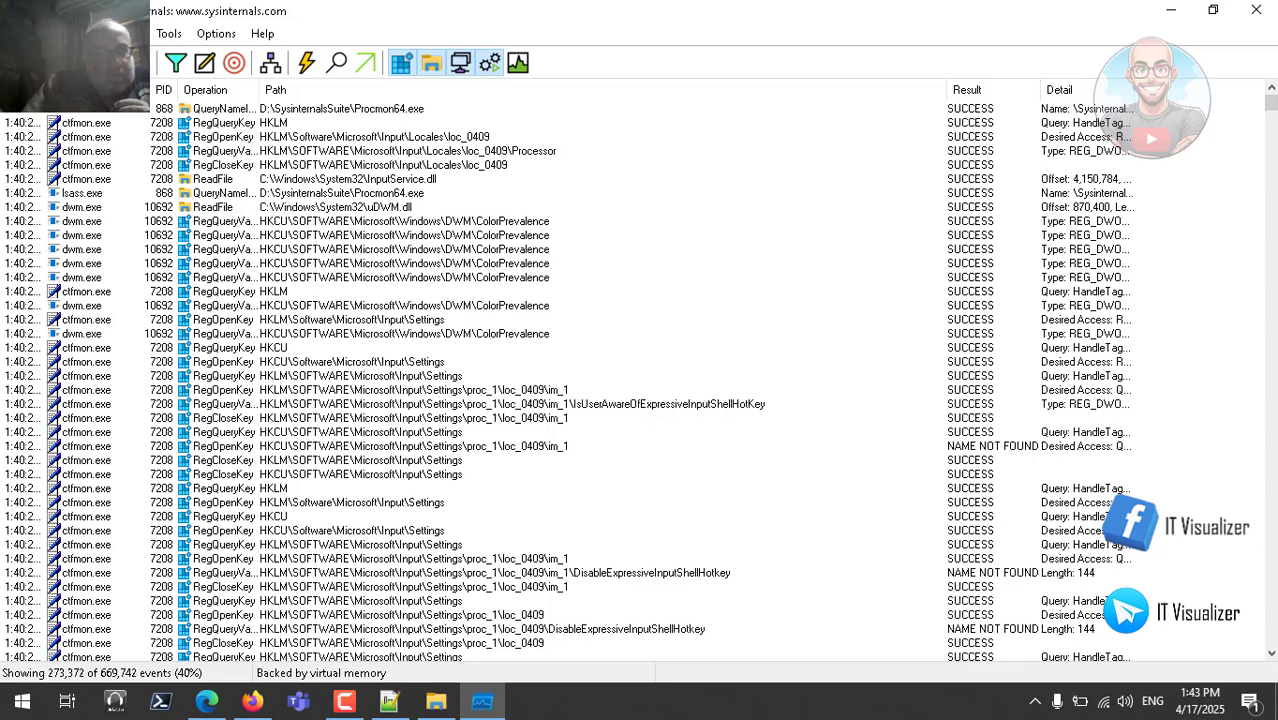
Examine the include, exclude and highlight commands offered for a dwm.exe event and for the loc_0409\Processor registry path event
right_click(84, 209)
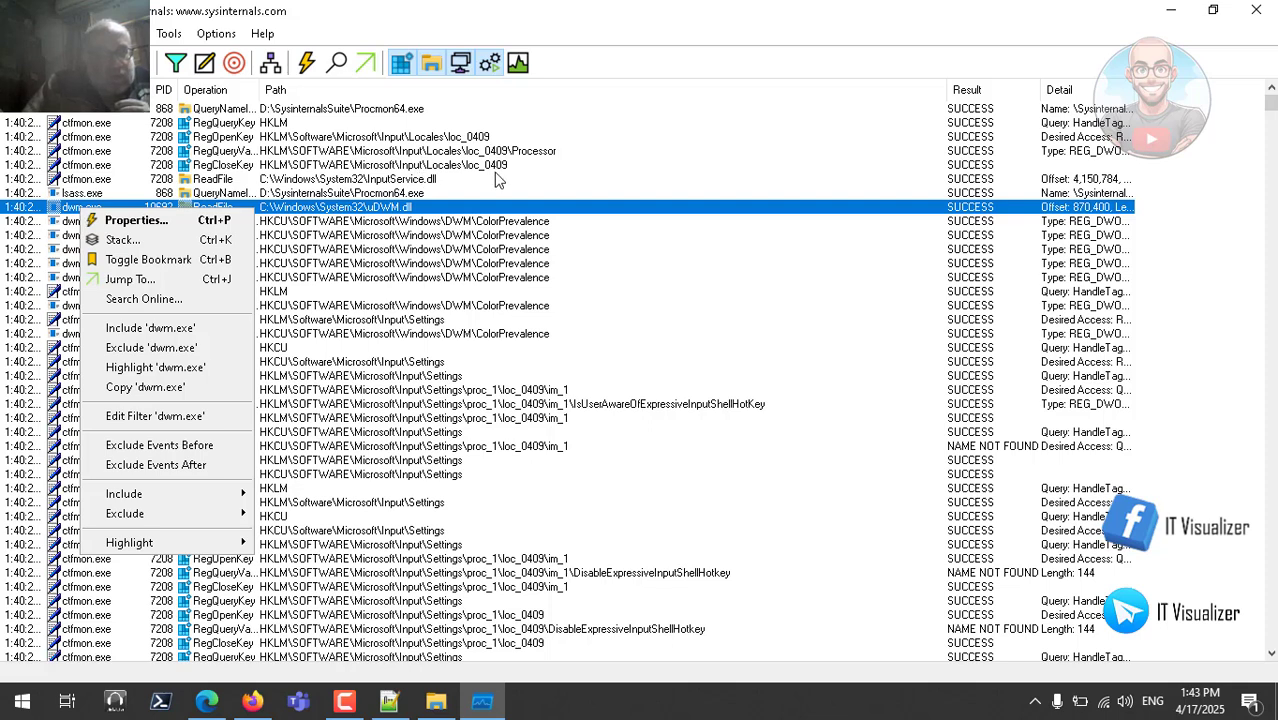
left_click(310, 153)
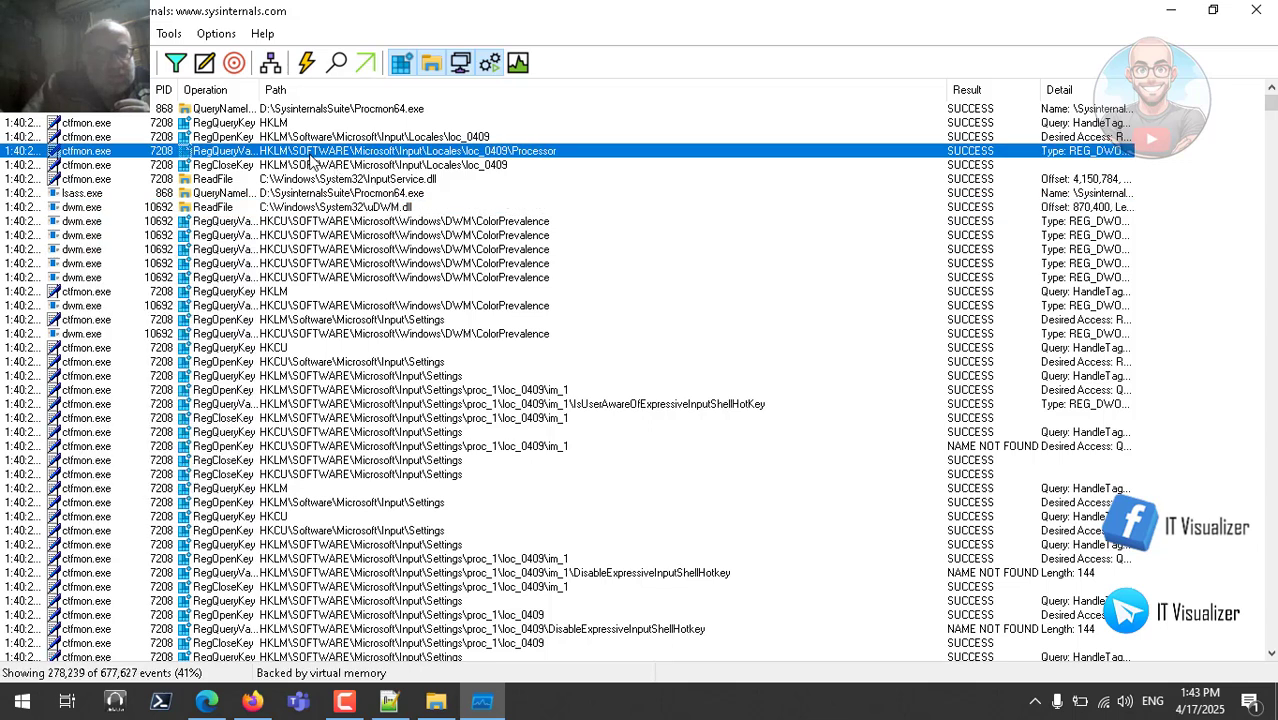
right_click(311, 154)
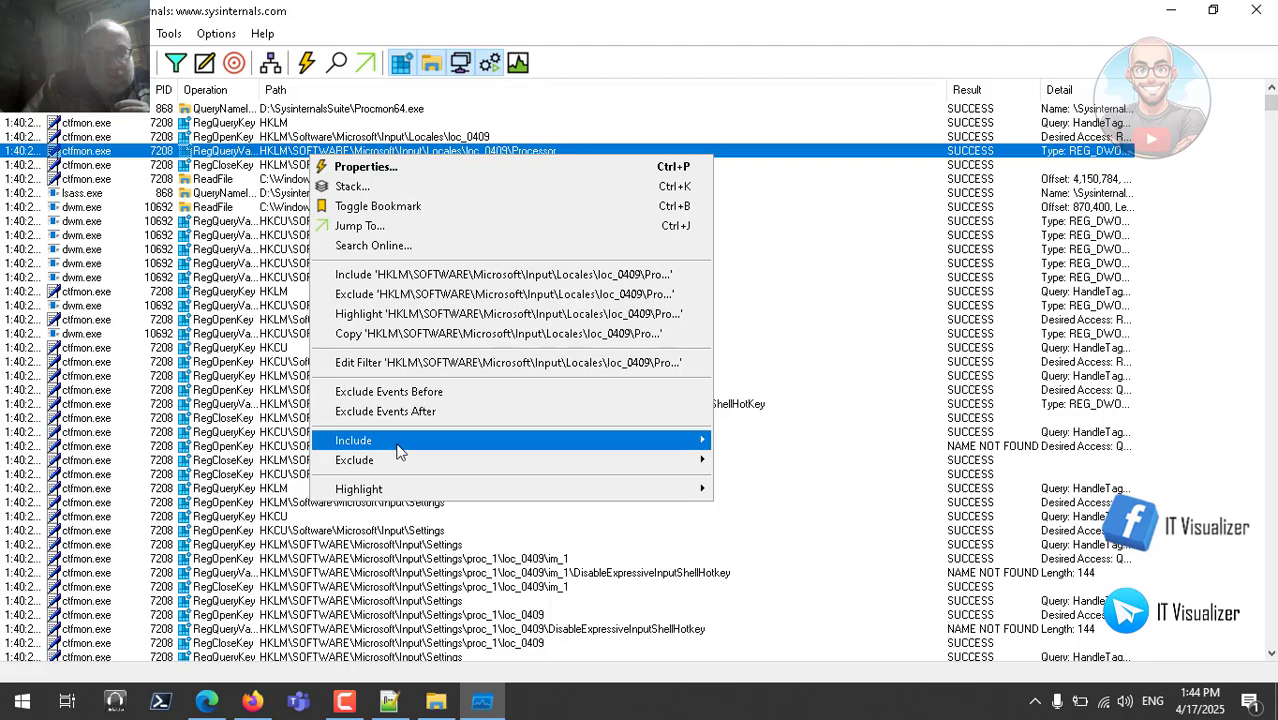
mouse_move(398, 452)
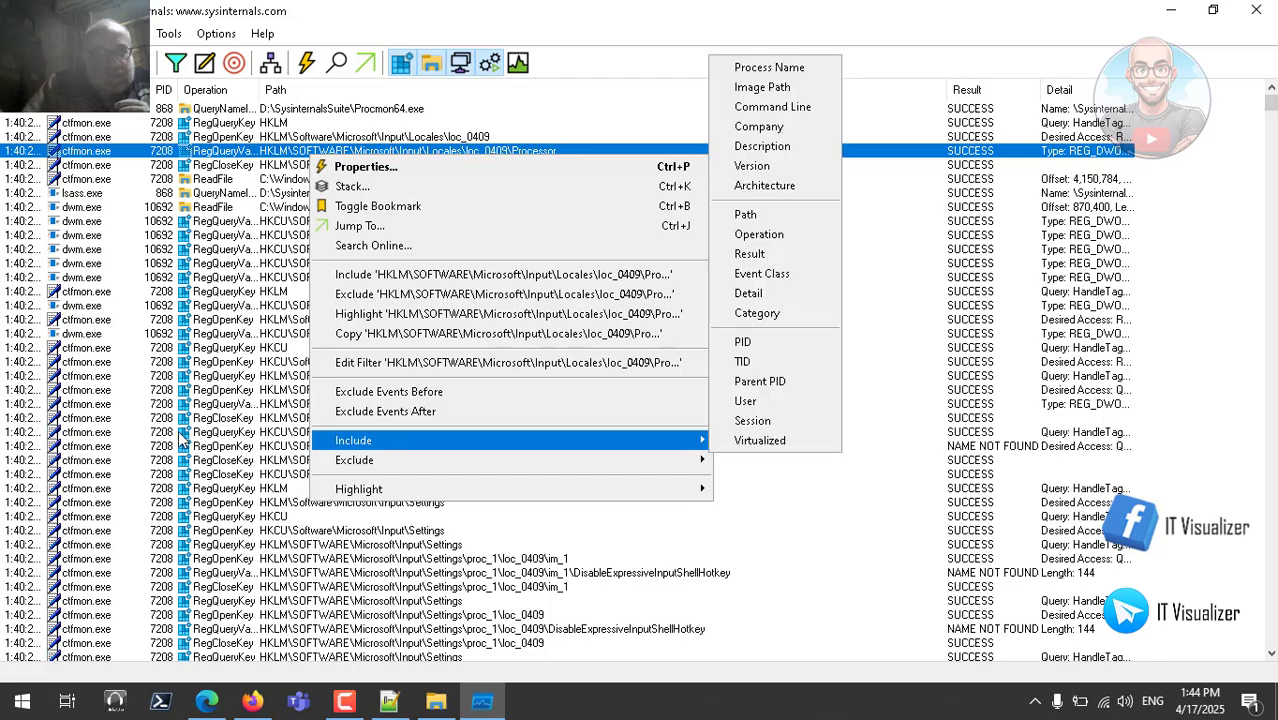
left_click(200, 491)
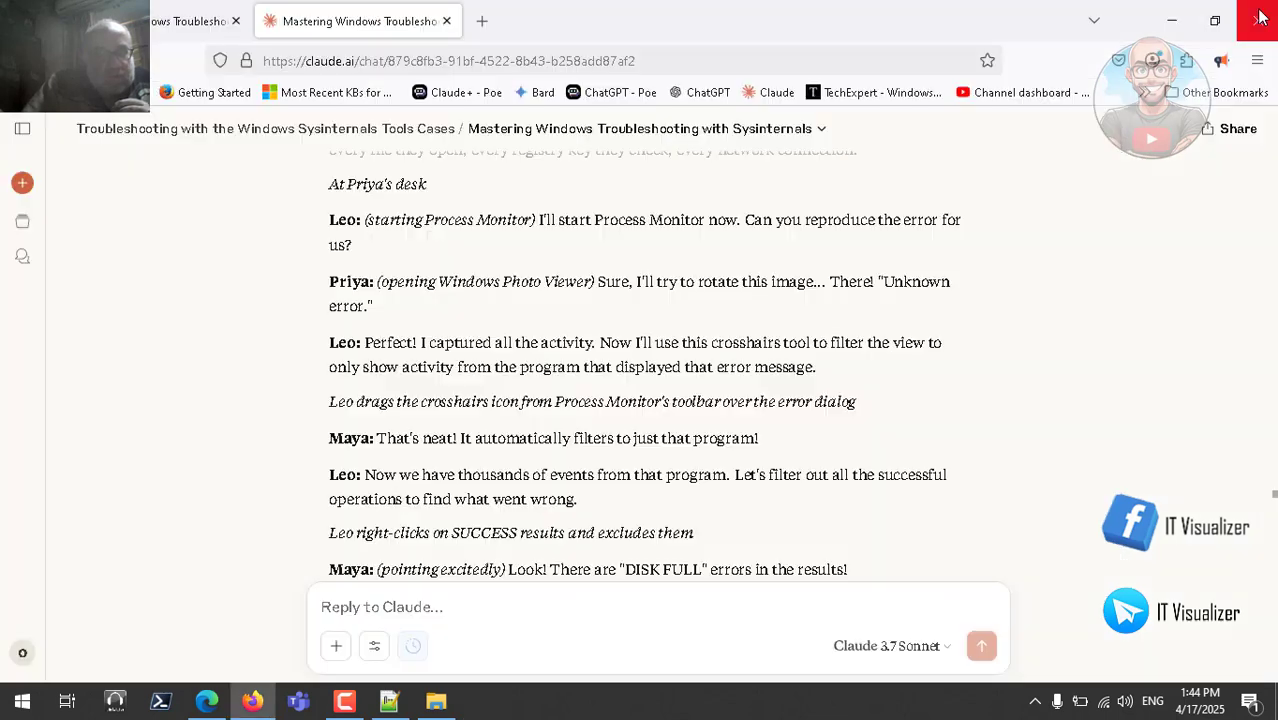
Close Process Monitor and copy the Claude chat sentence about using the crosshairs icon over the error dialog
left_click(1256, 10)
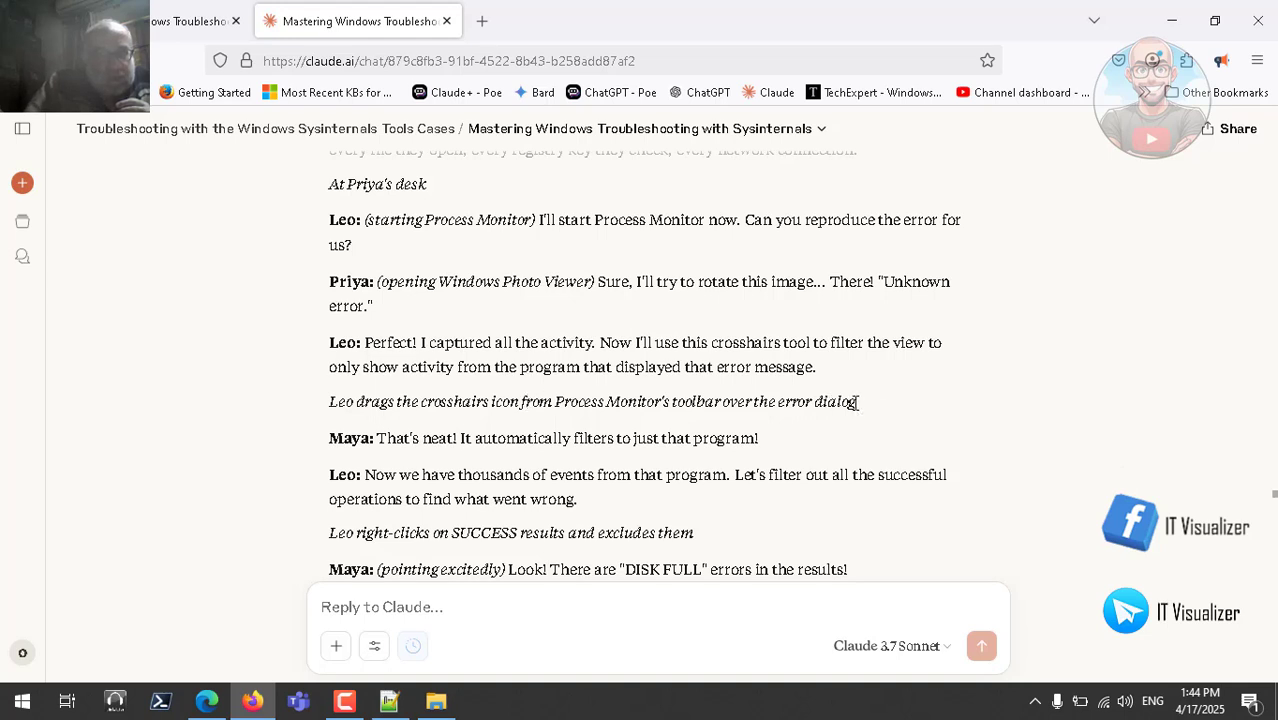
left_click_drag(855, 402, 332, 406)
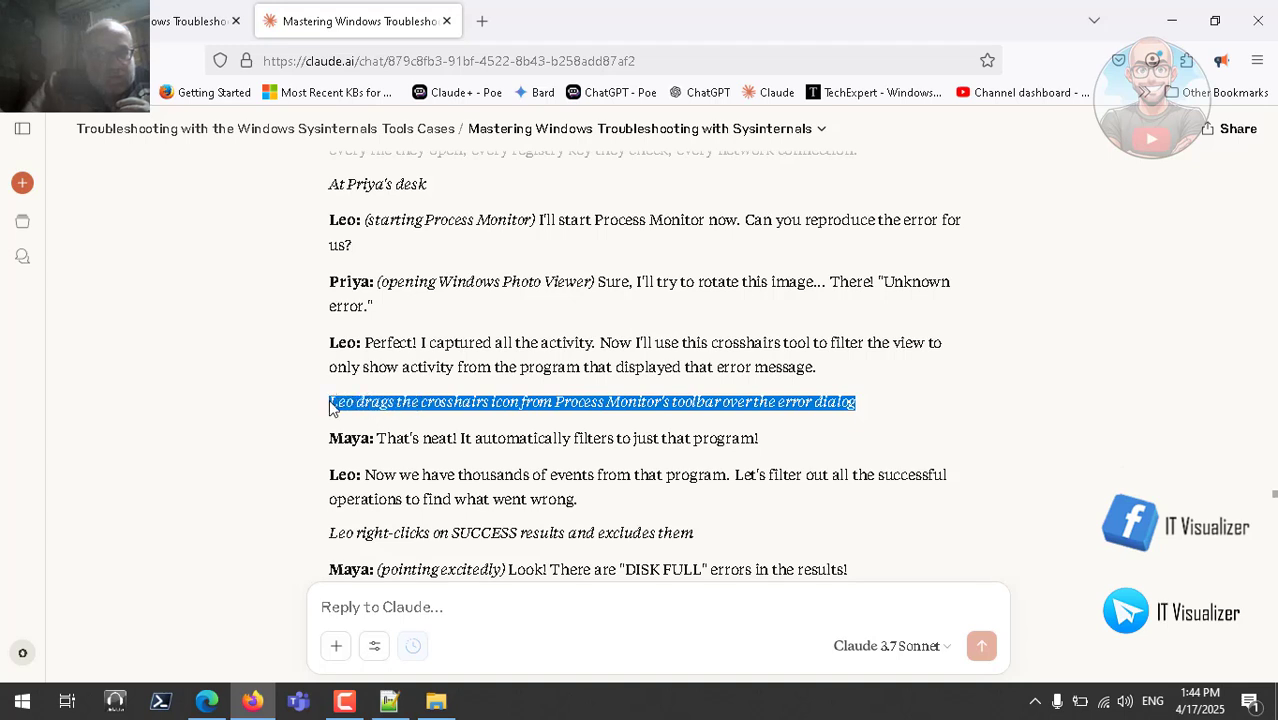
right_click(362, 398)
left_click(385, 418)
Switch to Microsoft Edge and paste the copied sentence as the search text of a new tab
left_click(208, 702)
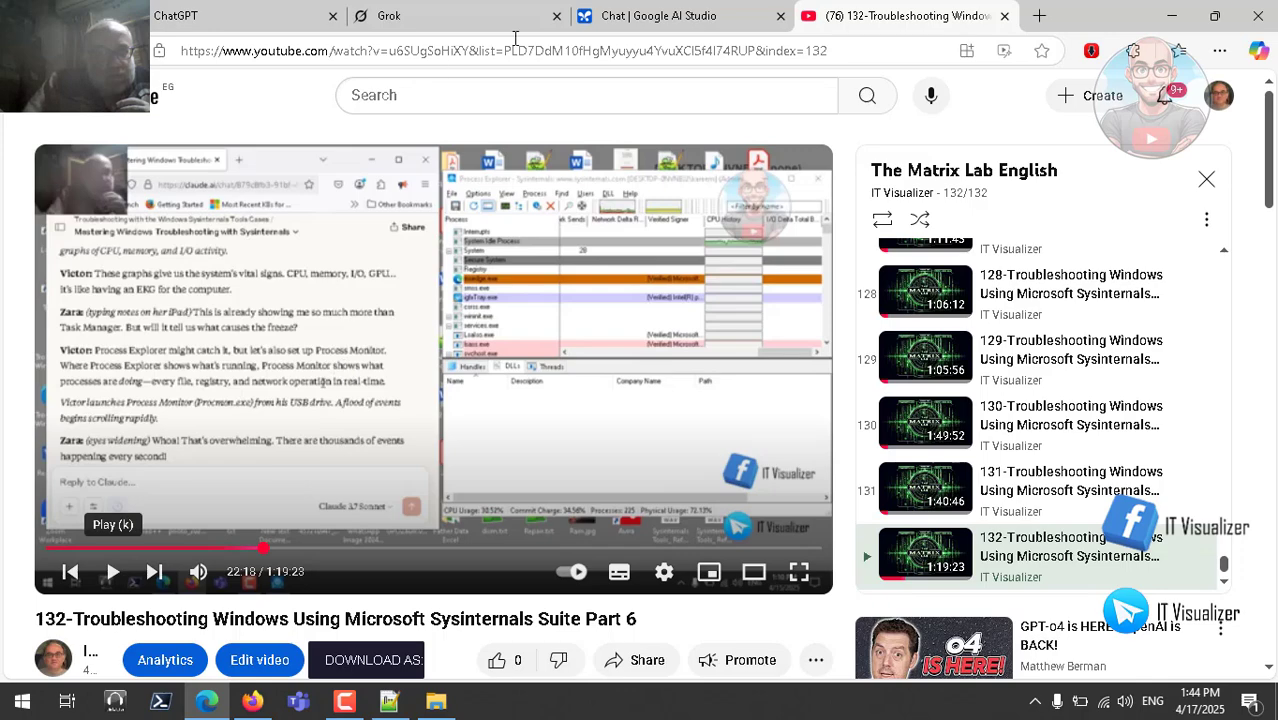
left_click(1036, 15)
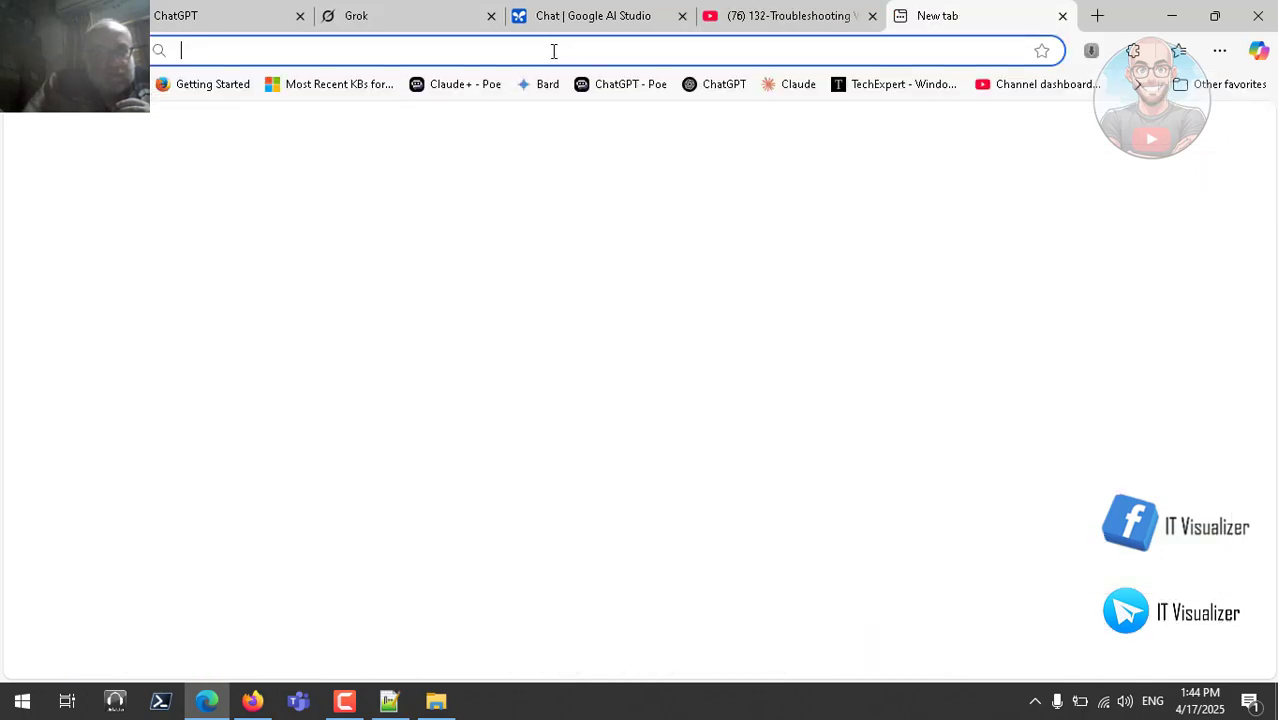
left_click(553, 50)
key("ctrl+v")
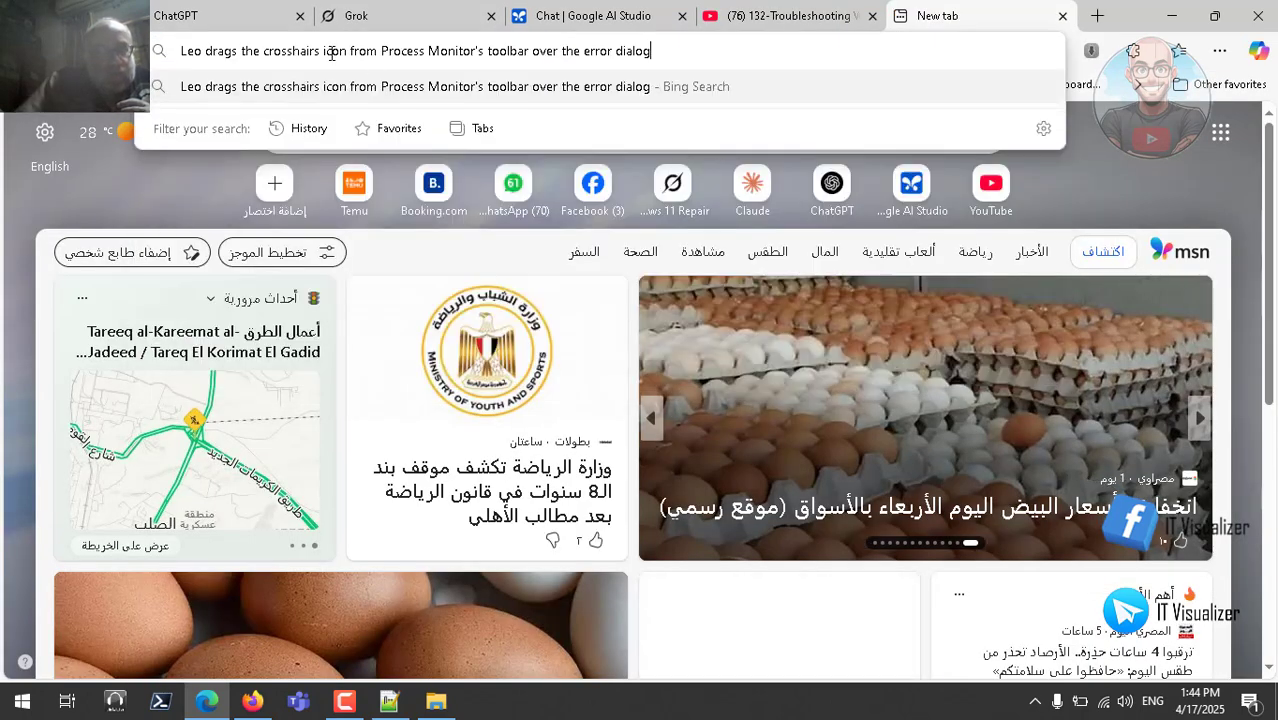
Shorten the search text to "crosshairs icon from Process Monitor's toolbar"
left_click(265, 52)
key("BackSpace")
key("BackSpace")
key("BackSpace")
key("BackSpace")
key("BackSpace")
key("BackSpace")
key("BackSpace")
key("BackSpace")
key("BackSpace")
key("BackSpace")
key("BackSpace")
key("BackSpace")
key("BackSpace")
key("BackSpace")
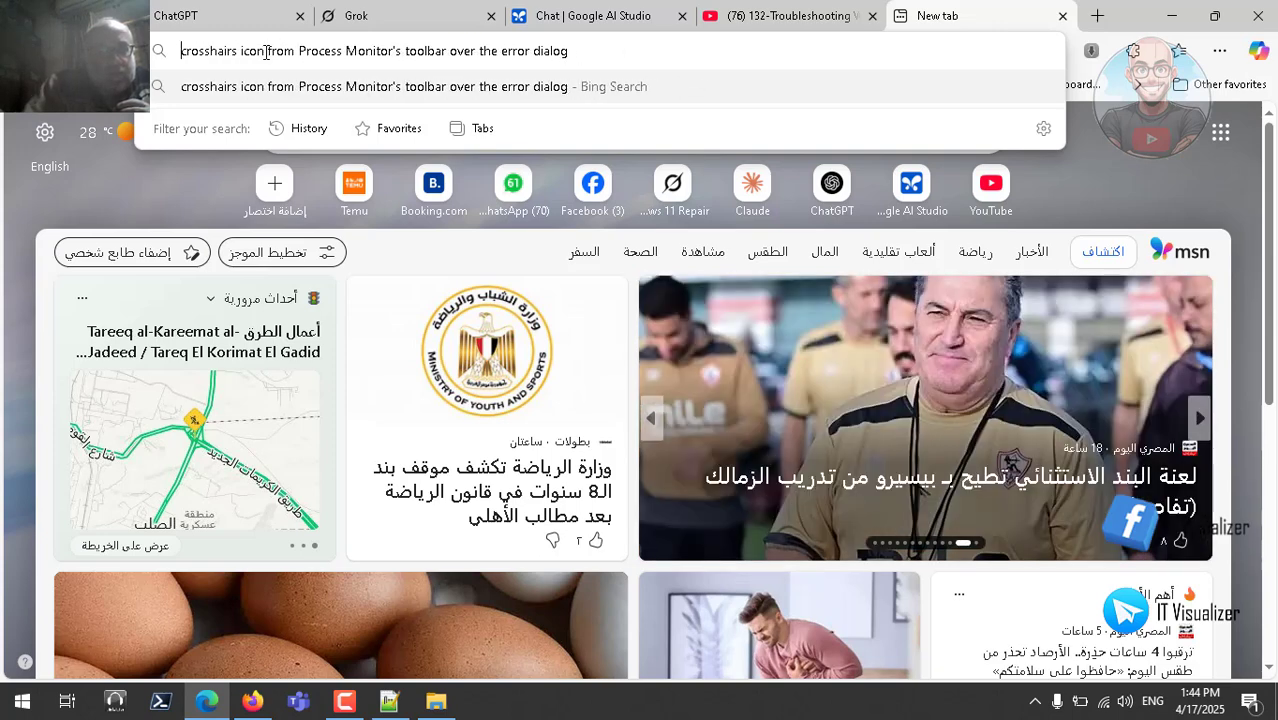
left_click(580, 51)
key("BackSpace")
key("BackSpace")
key("BackSpace")
key("BackSpace")
key("BackSpace")
key("BackSpace")
key("BackSpace")
key("BackSpace")
key("BackSpace")
key("BackSpace")
key("BackSpace")
key("BackSpace")
key("BackSpace")
key("BackSpace")
key("BackSpace")
key("BackSpace")
key("BackSpace")
key("BackSpace")
key("BackSpace")
key("BackSpace")
key("BackSpace")
key("BackSpace")
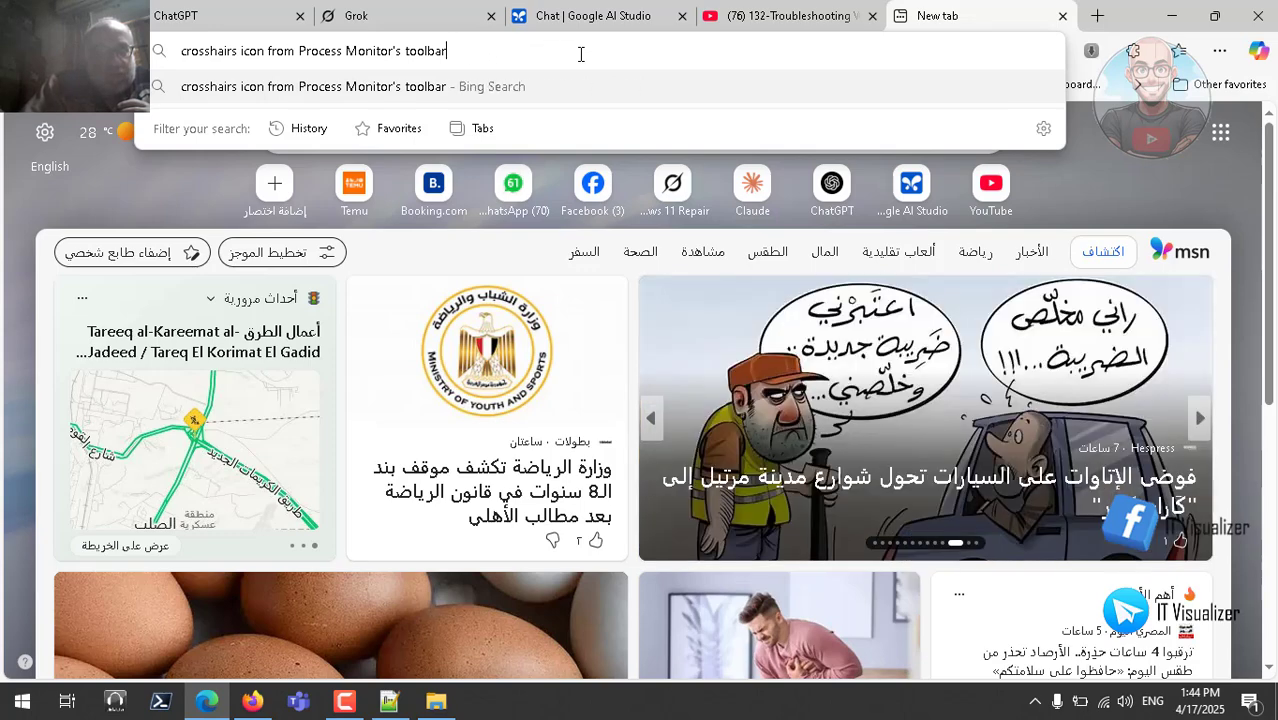
Run the web search for "crosshairs icon from Process Monitor's toolbar" and look over the results
key("Return")
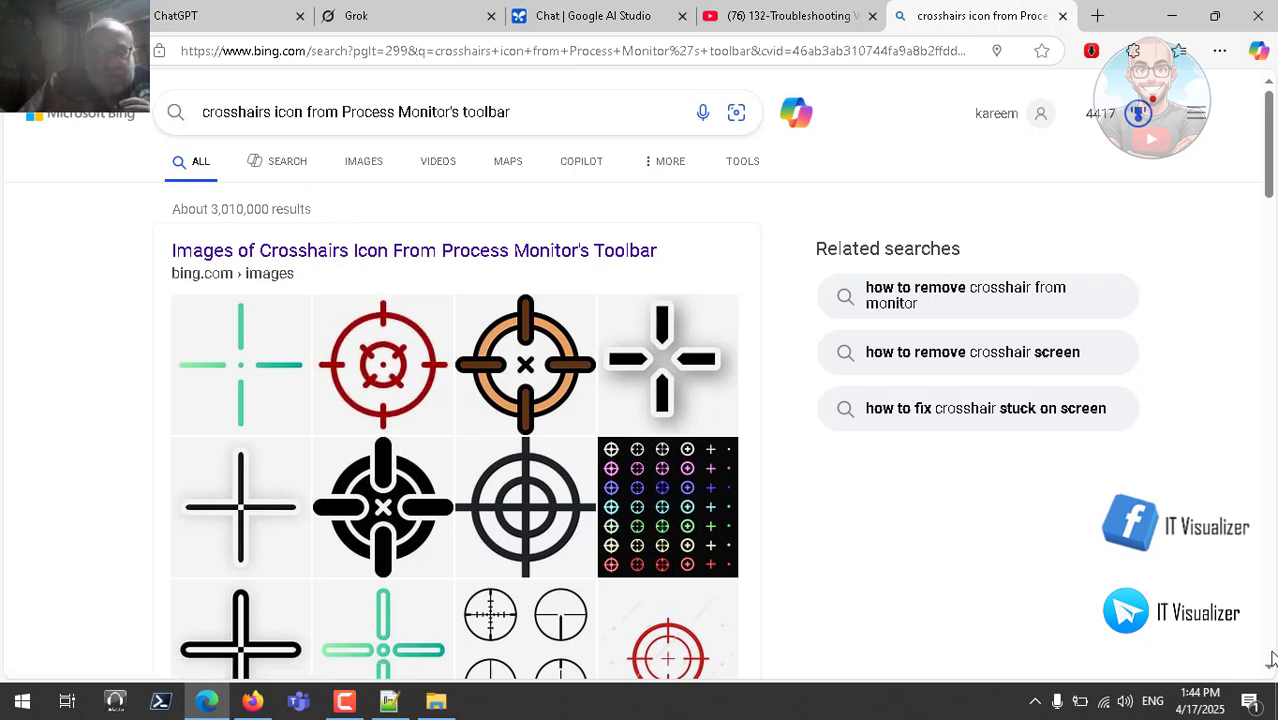
scroll(1270, 667, "down", 3)
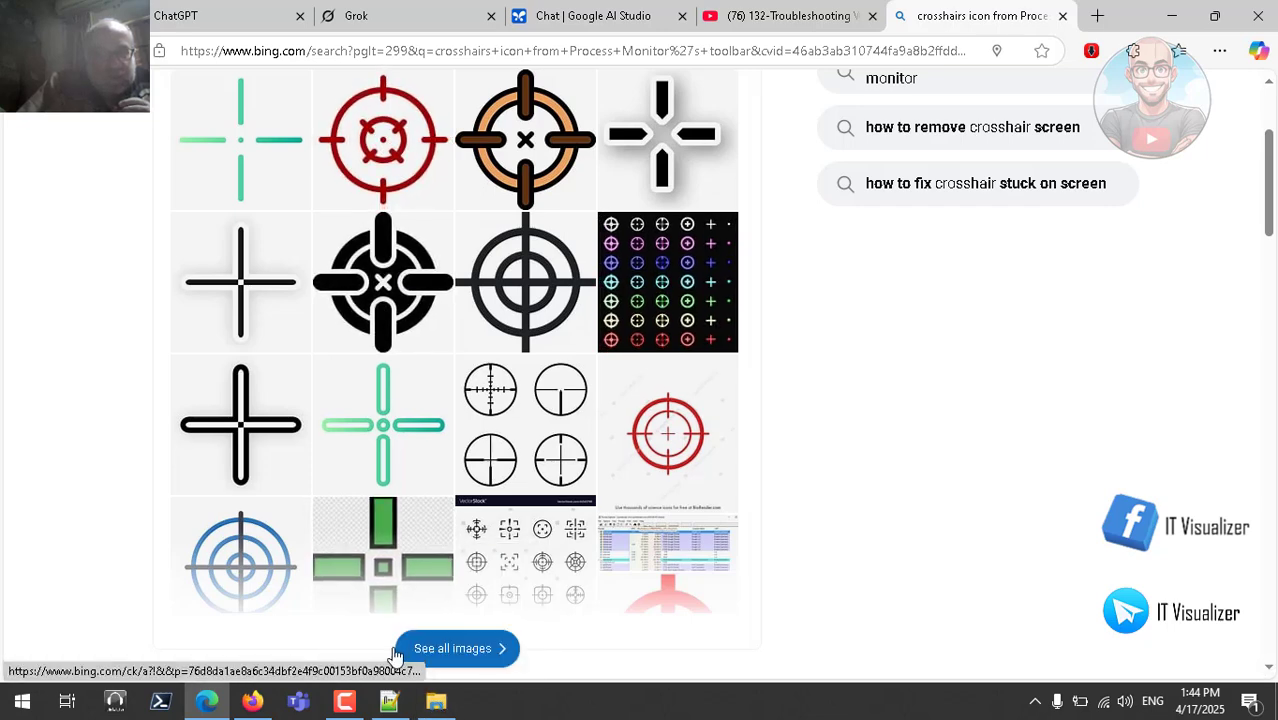
Switch to the SysinternalsSuite folder in File Explorer and launch Procmon64.exe as administrator
left_click(435, 705)
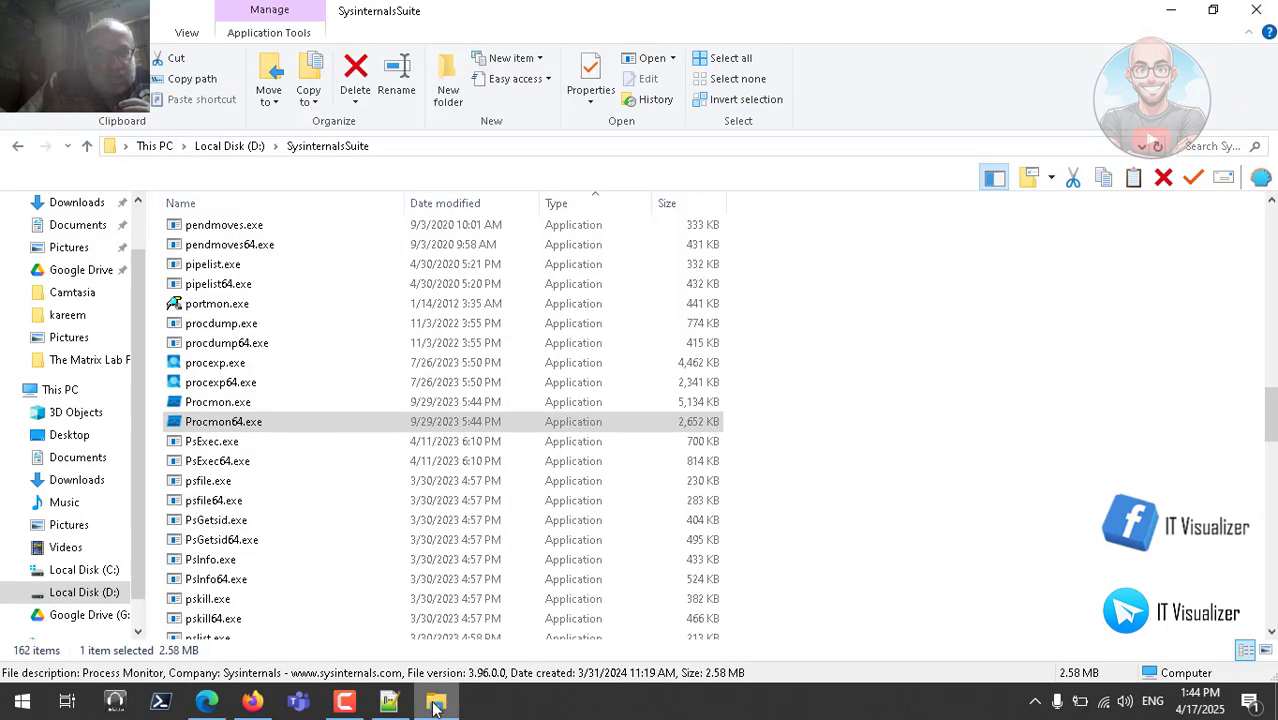
right_click(240, 428)
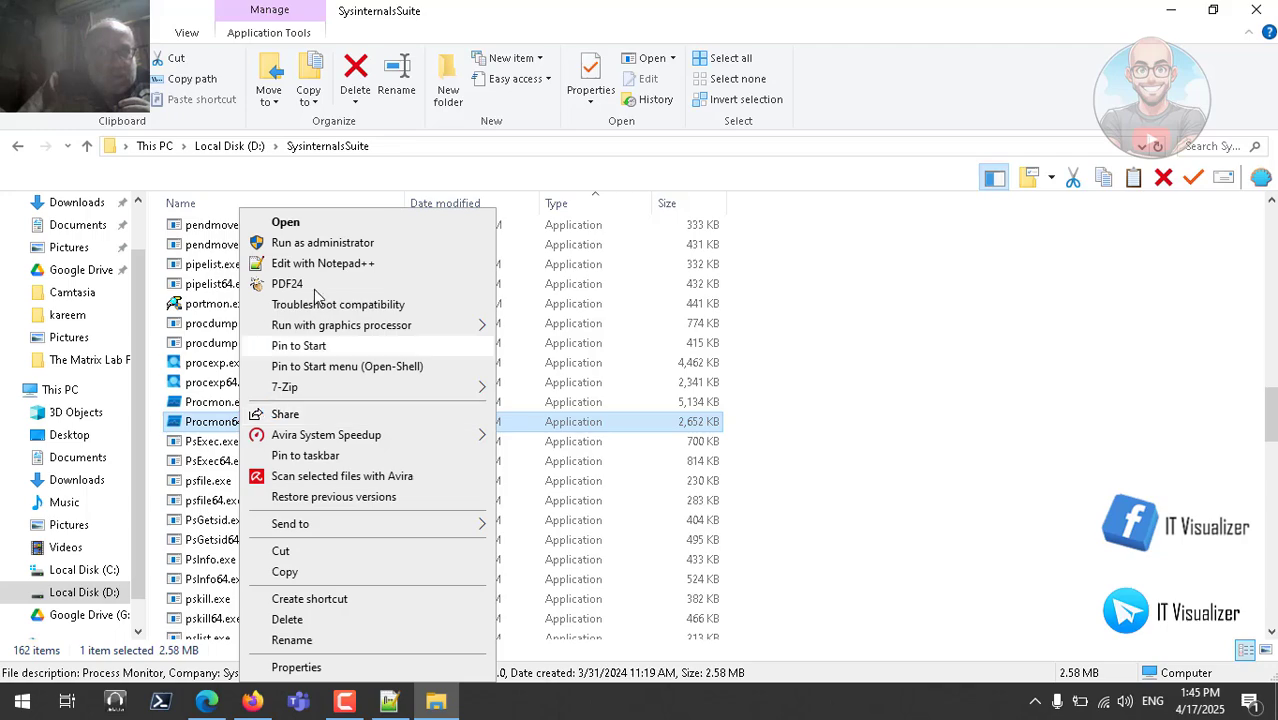
left_click(322, 245)
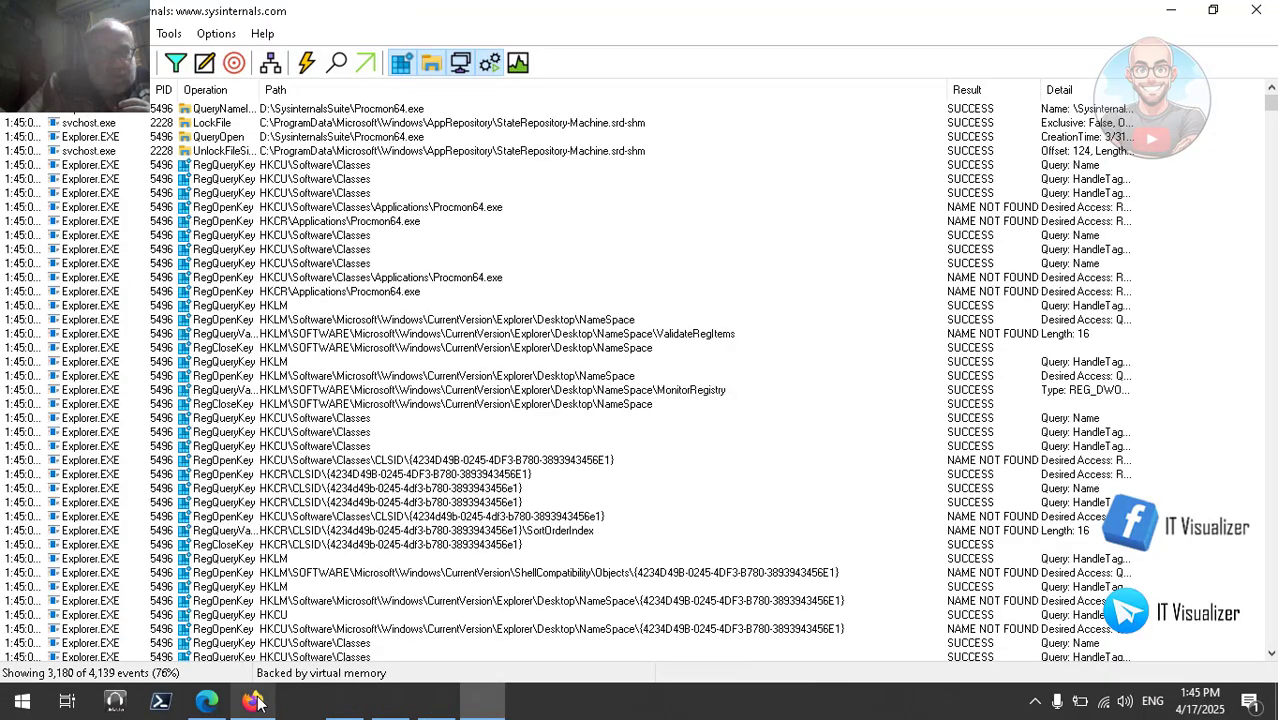
Return to the Bing search in Microsoft Edge, examine the image results for the crosshairs icon, and close the image results page
left_click(256, 704)
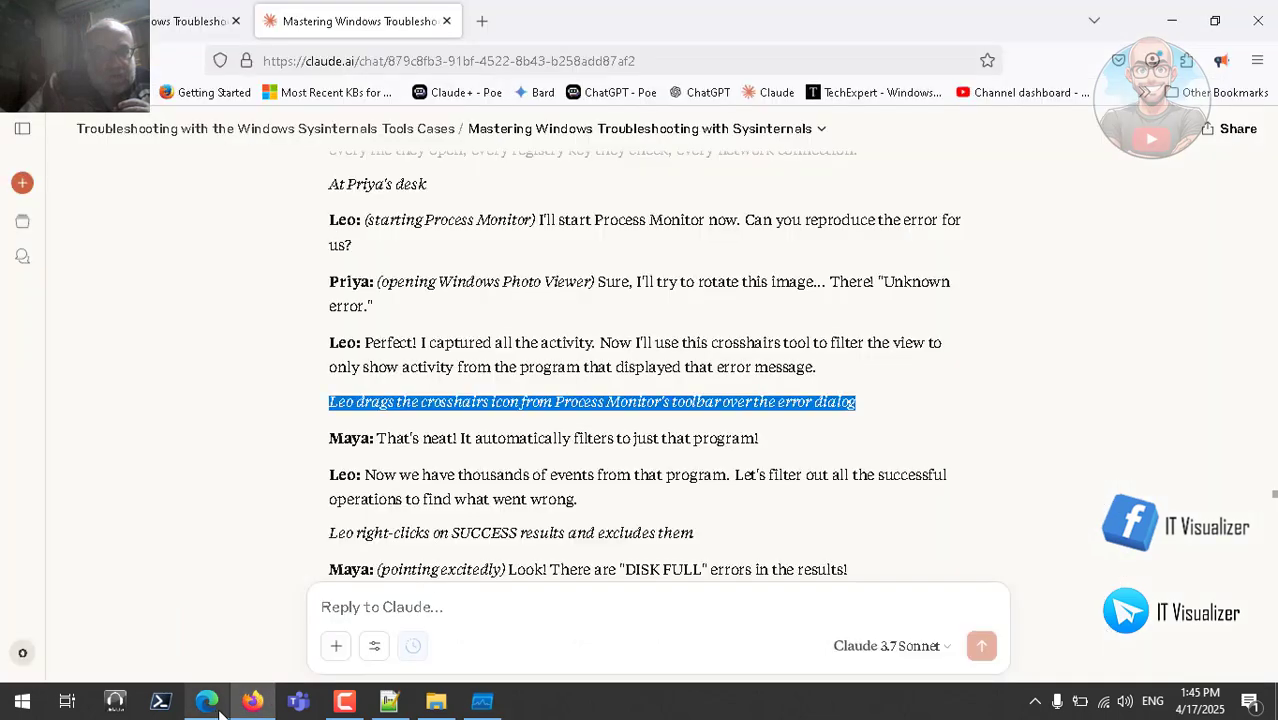
left_click(207, 702)
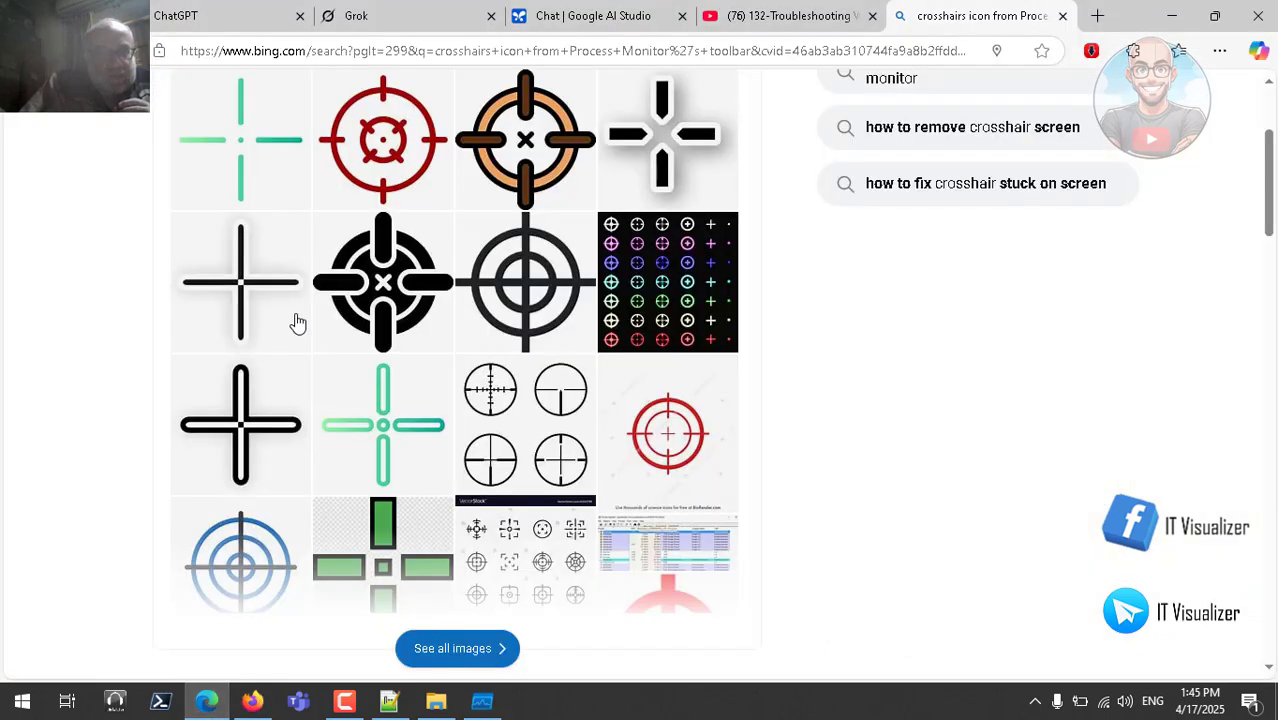
left_click(1271, 118)
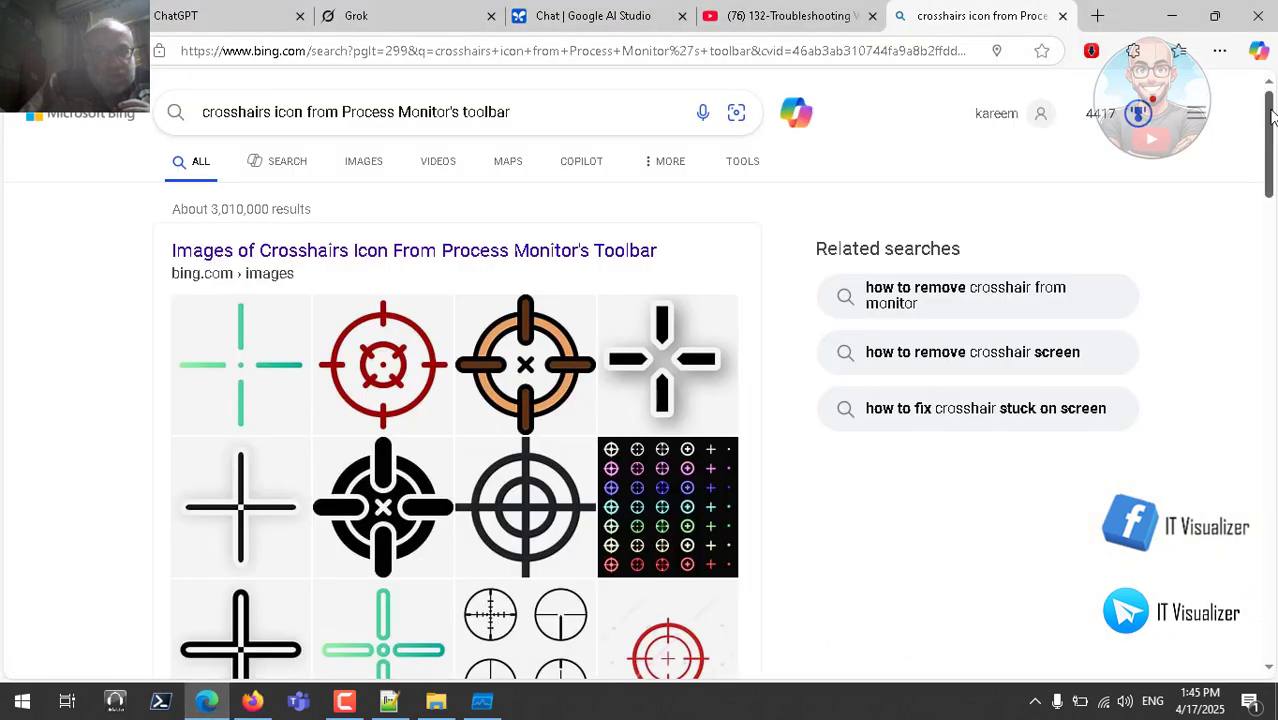
left_click(362, 163)
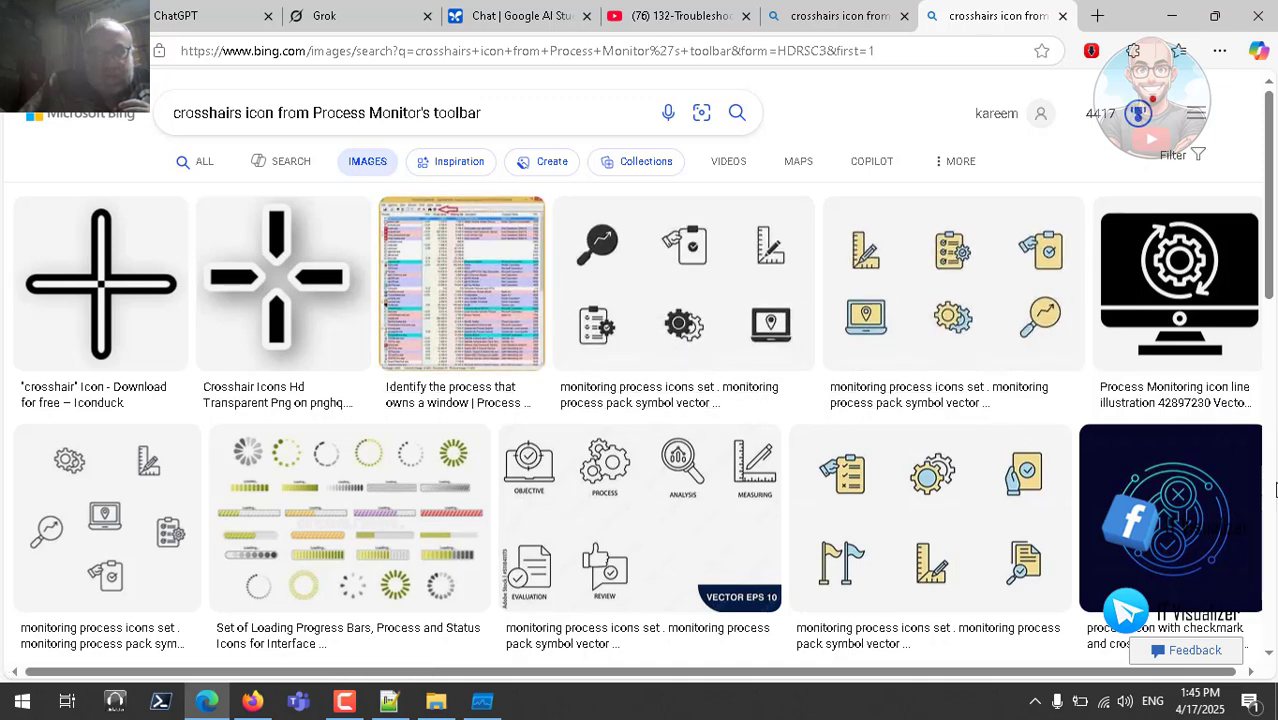
scroll(1274, 503, "down", 5)
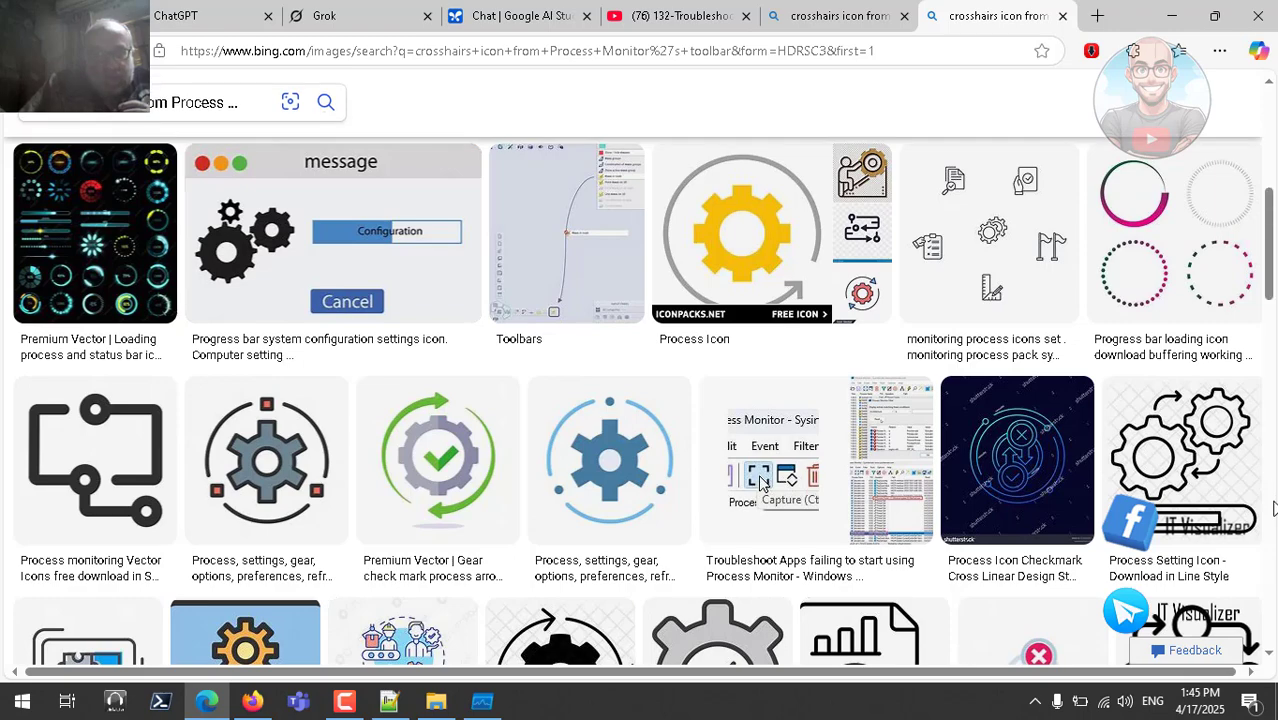
scroll(1274, 528, "down", 4)
scroll(1274, 528, "down", 5)
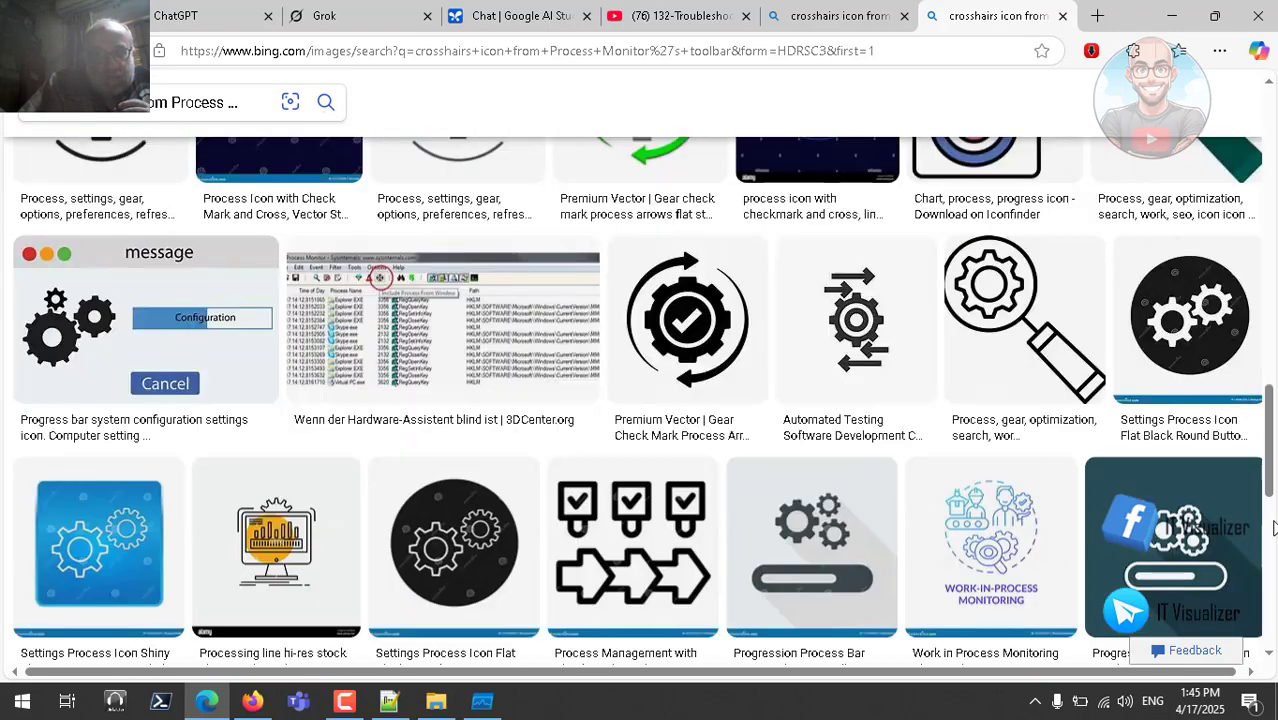
scroll(1274, 528, "down", 5)
scroll(1274, 528, "down", 5)
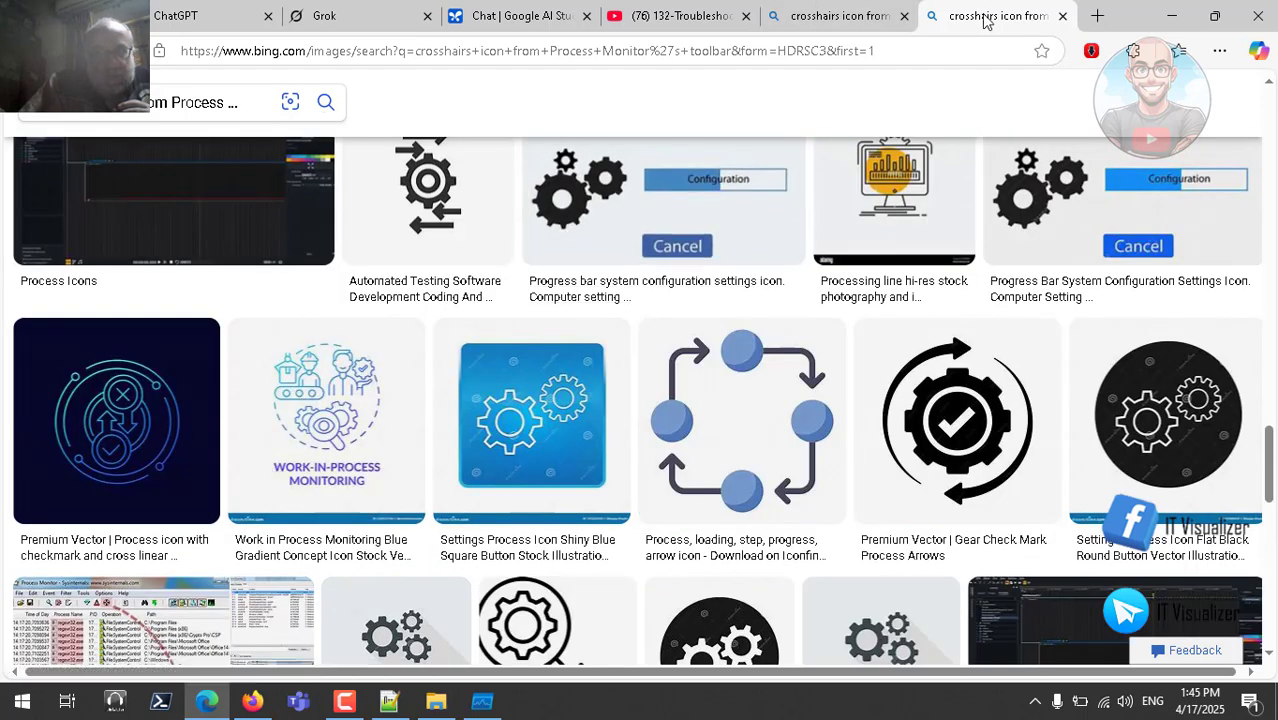
left_click(1063, 16)
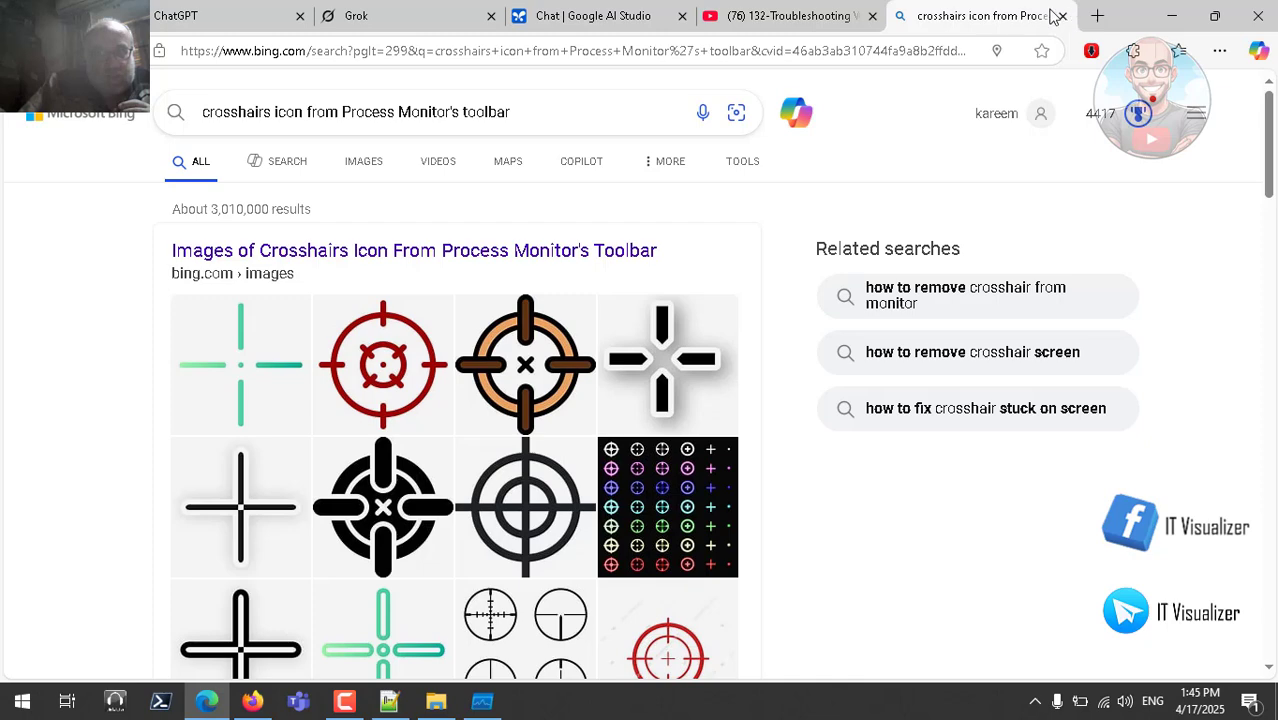
Switch to Process Monitor and filter the events to the Microsoft Edge window's process using Include Process From Window
left_click(483, 704)
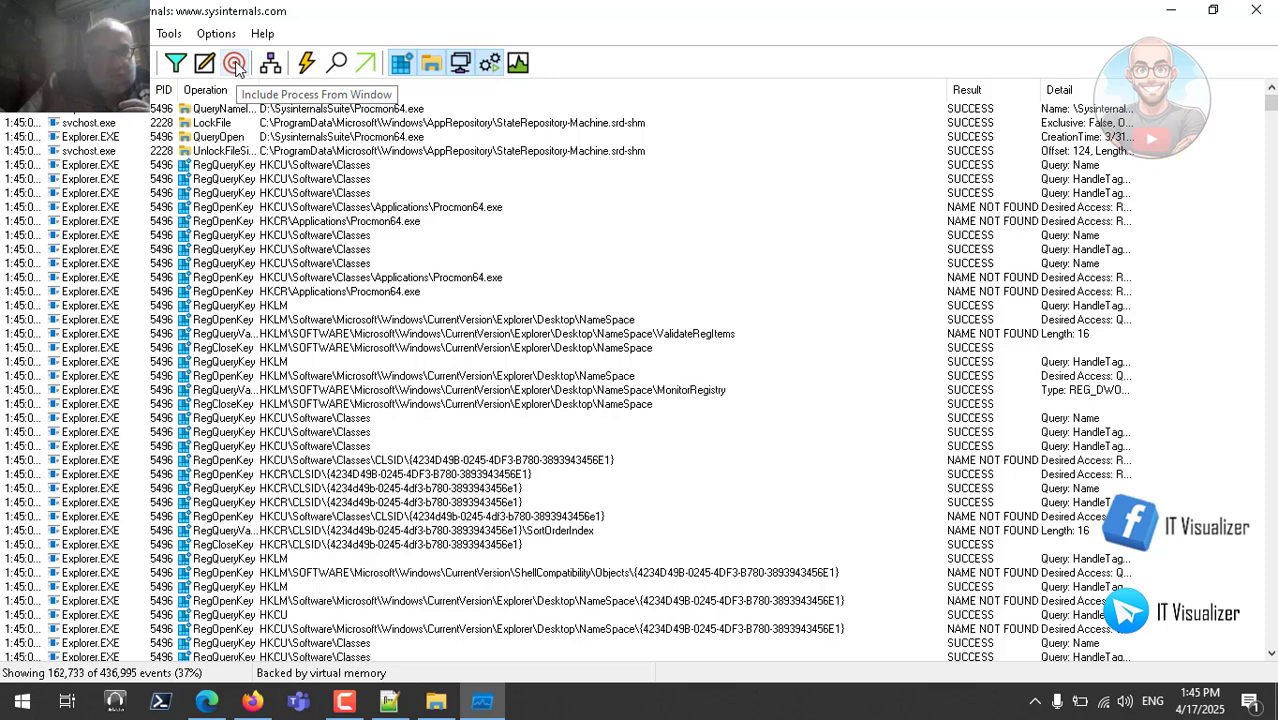
left_click(234, 64)
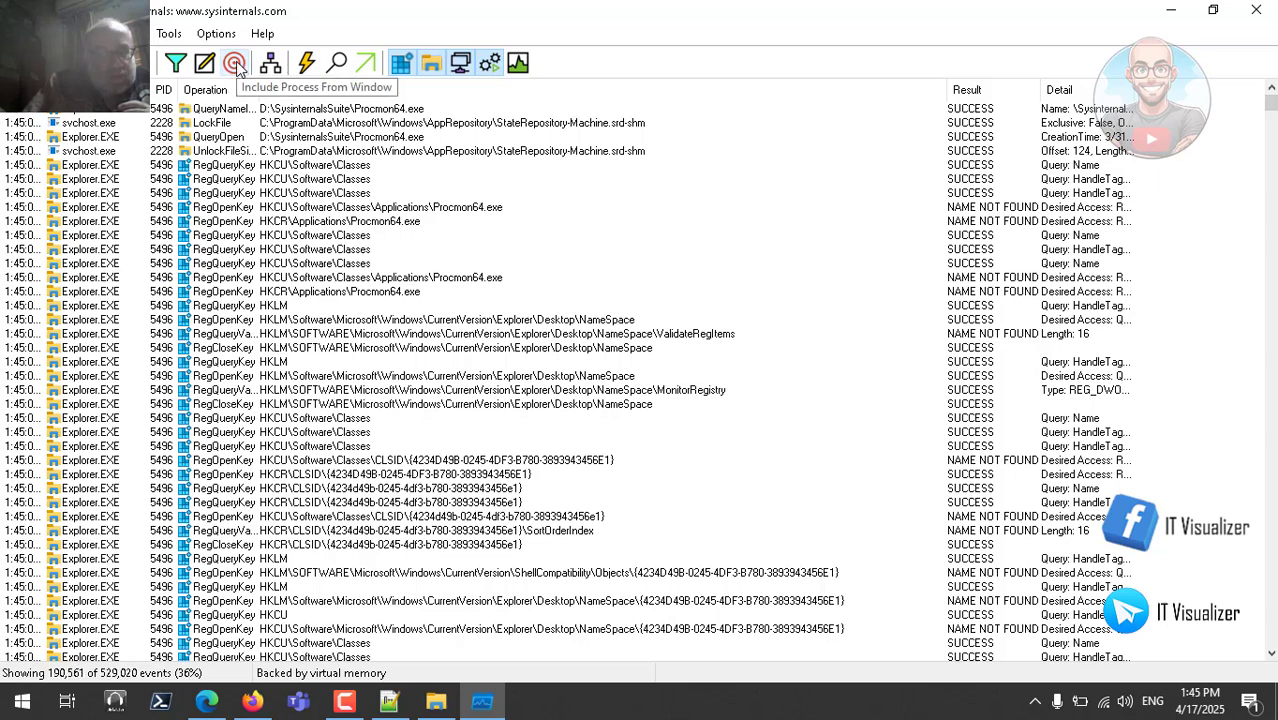
left_click_drag(234, 63, 600, 245)
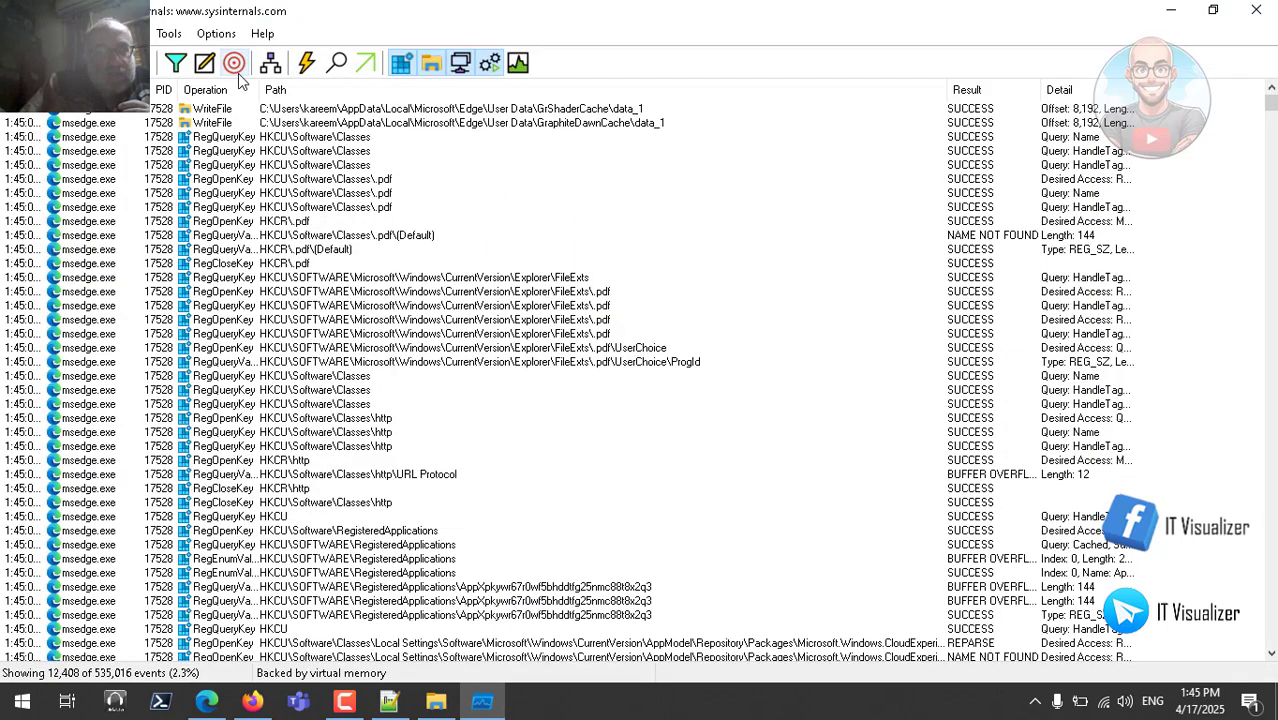
key("alt+Tab")
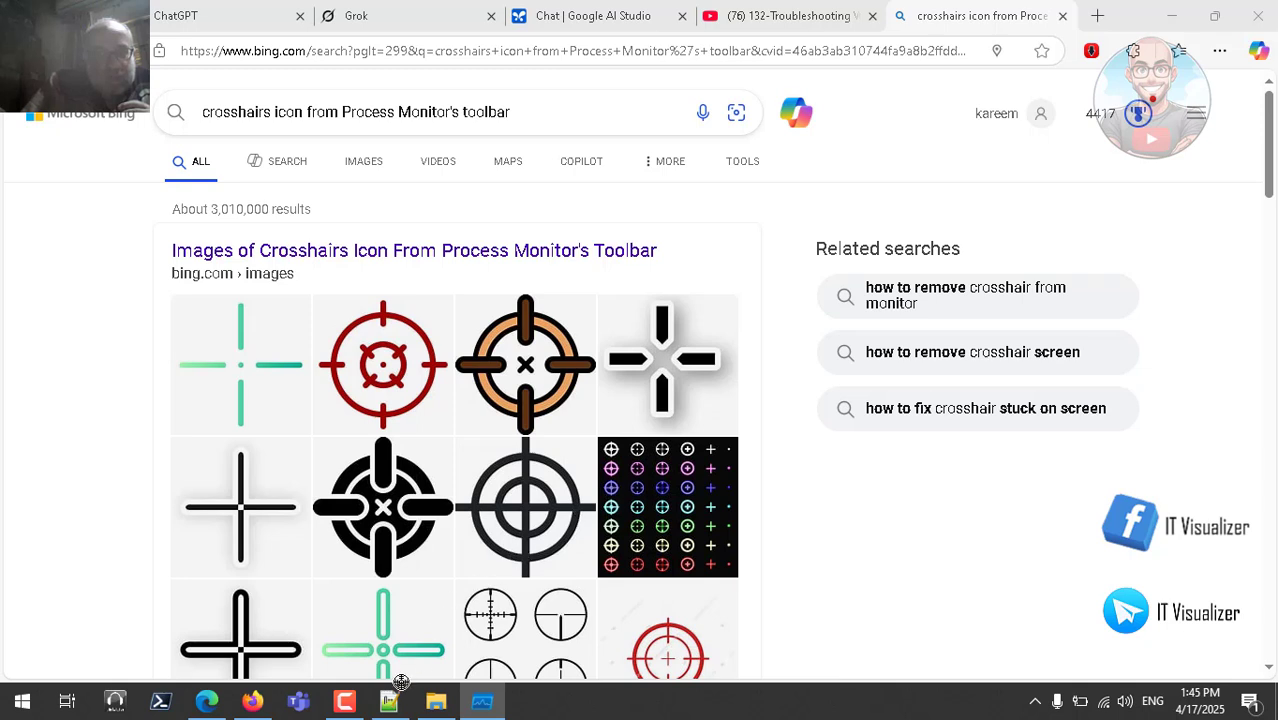
left_click_drag(400, 682, 368, 15)
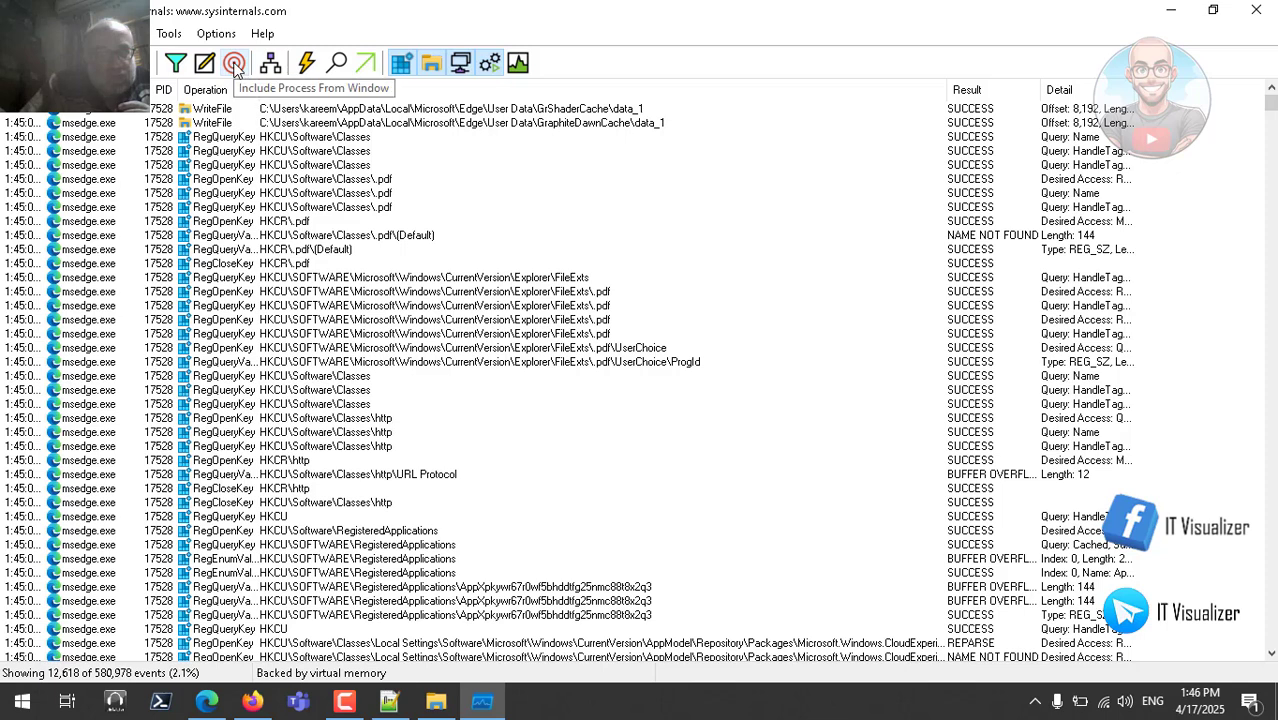
Try Include Process From Window on the taskbar entries of the screen recorder and Firefox
left_click_drag(235, 65, 345, 703)
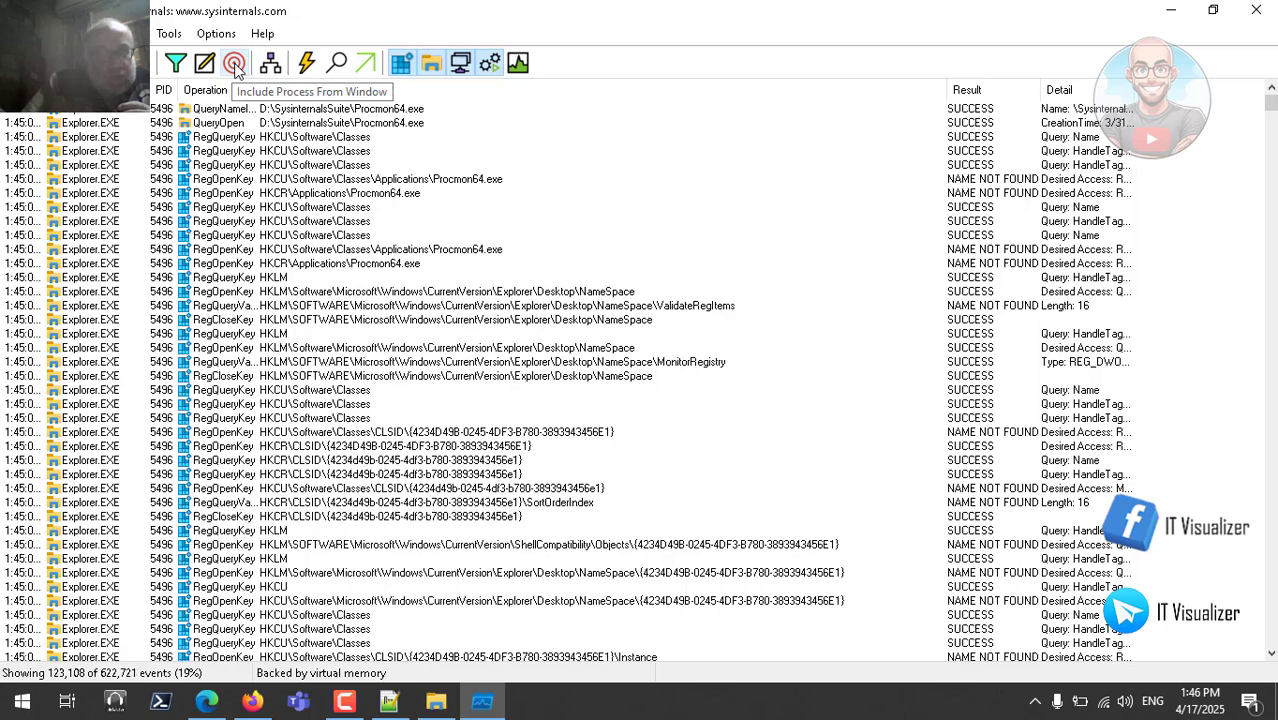
left_click(236, 66)
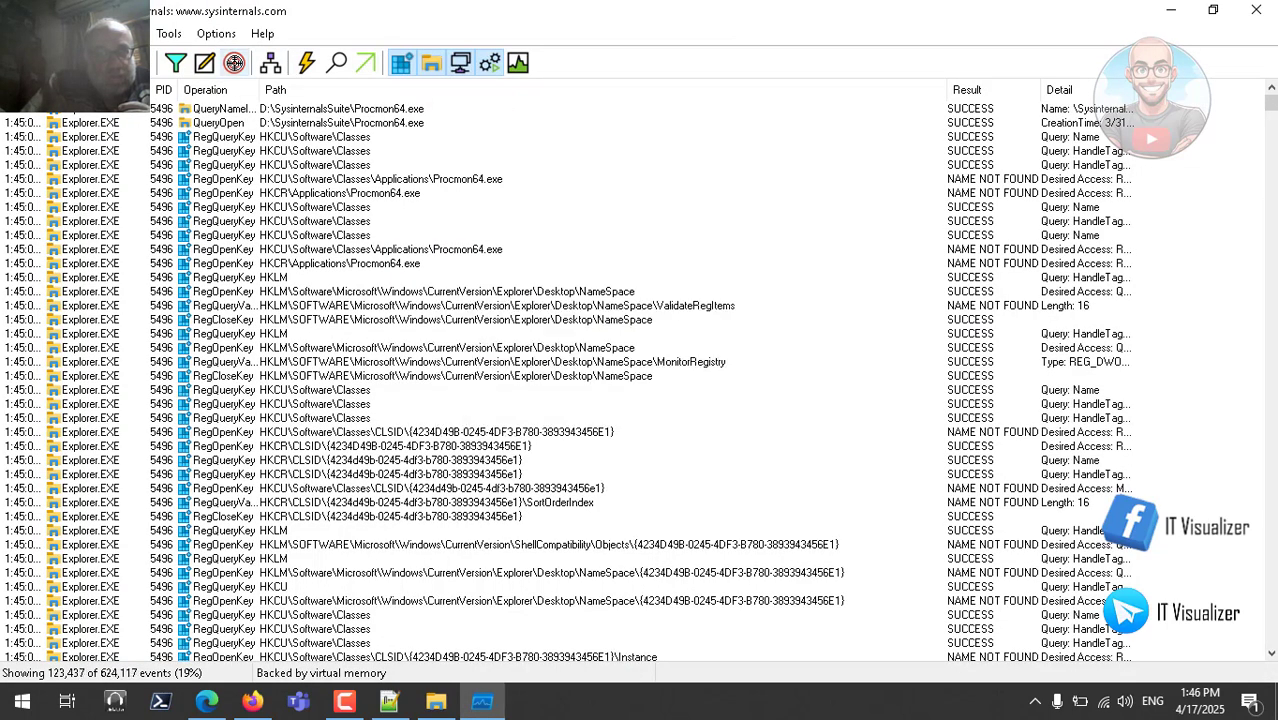
left_click_drag(234, 62, 253, 704)
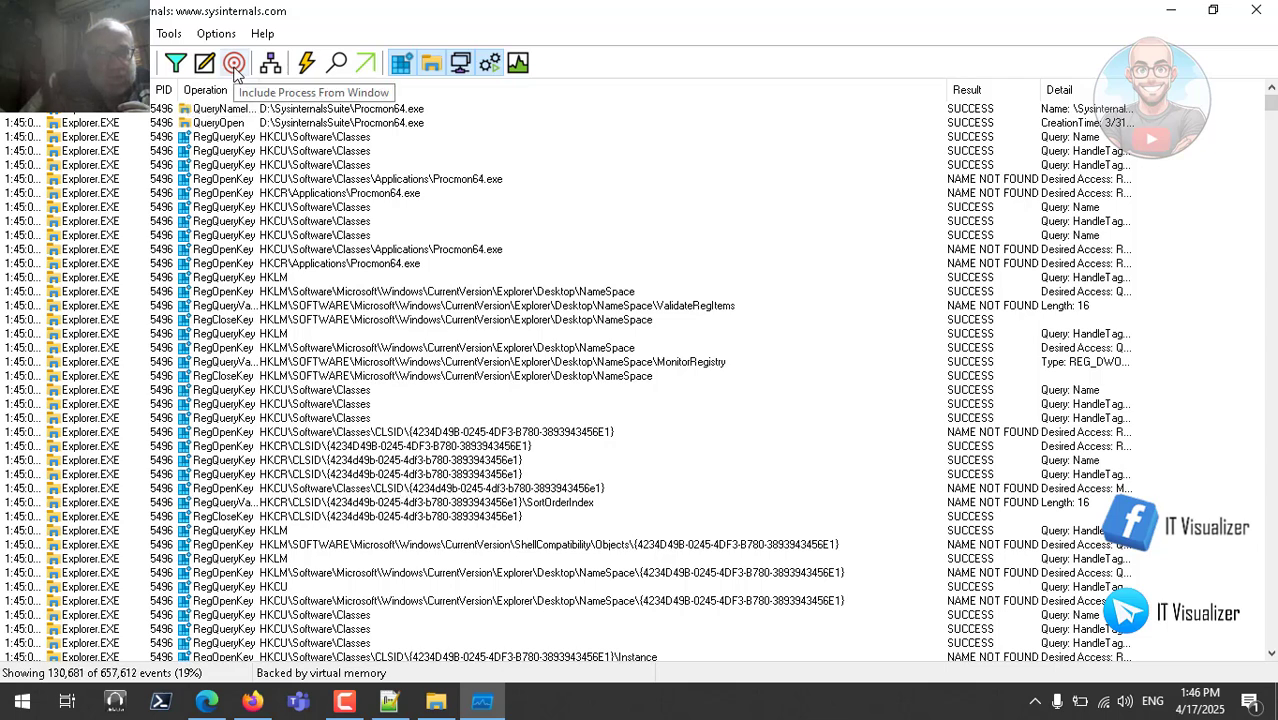
mouse_move(234, 65)
left_mouse_down()
mouse_move(243, 144)
mouse_move(236, 58)
left_mouse_up()
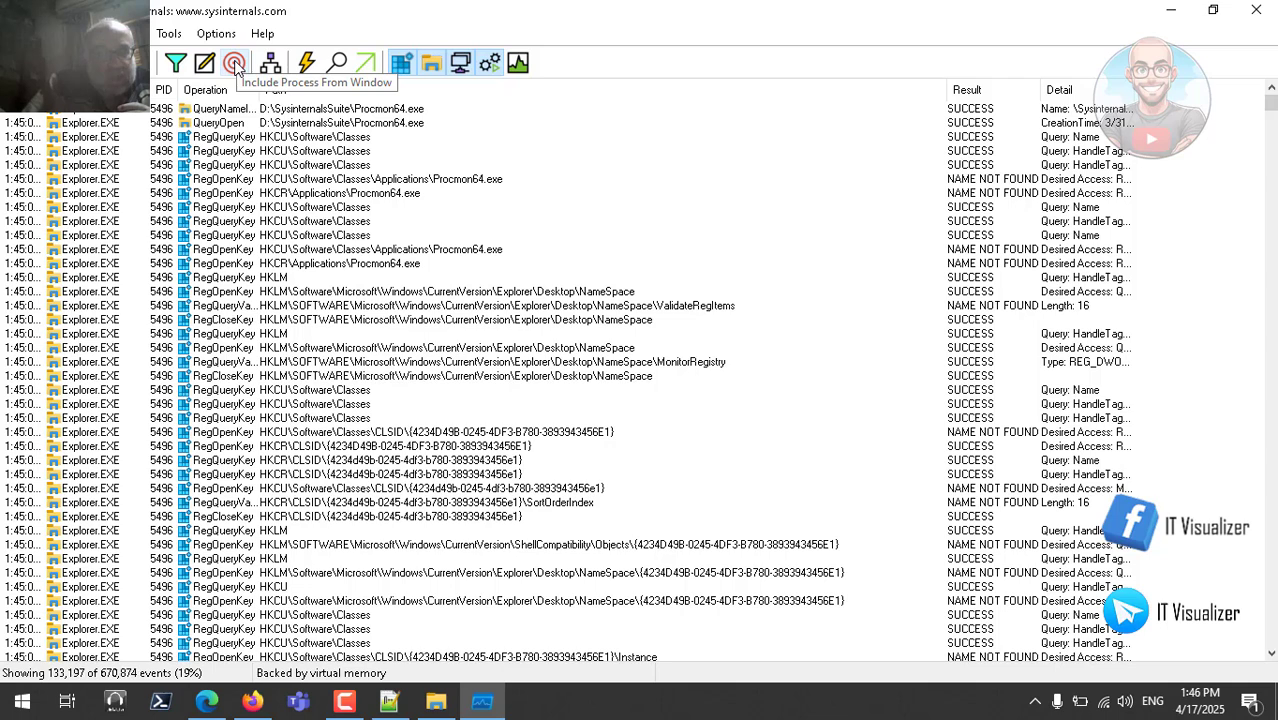
left_click_drag(236, 66, 973, 17)
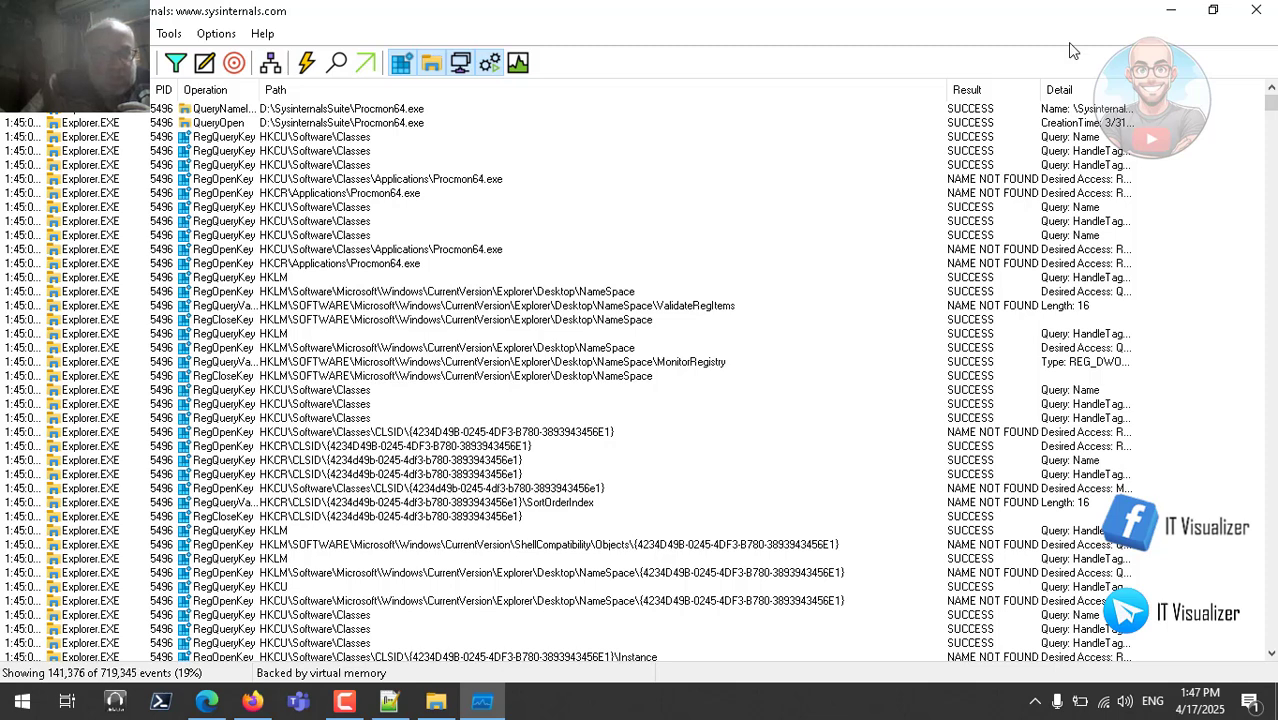
Close Process Monitor and the crosshairs search page, and read on in the Claude chat in Firefox about excluding SUCCESS results
left_click(1256, 12)
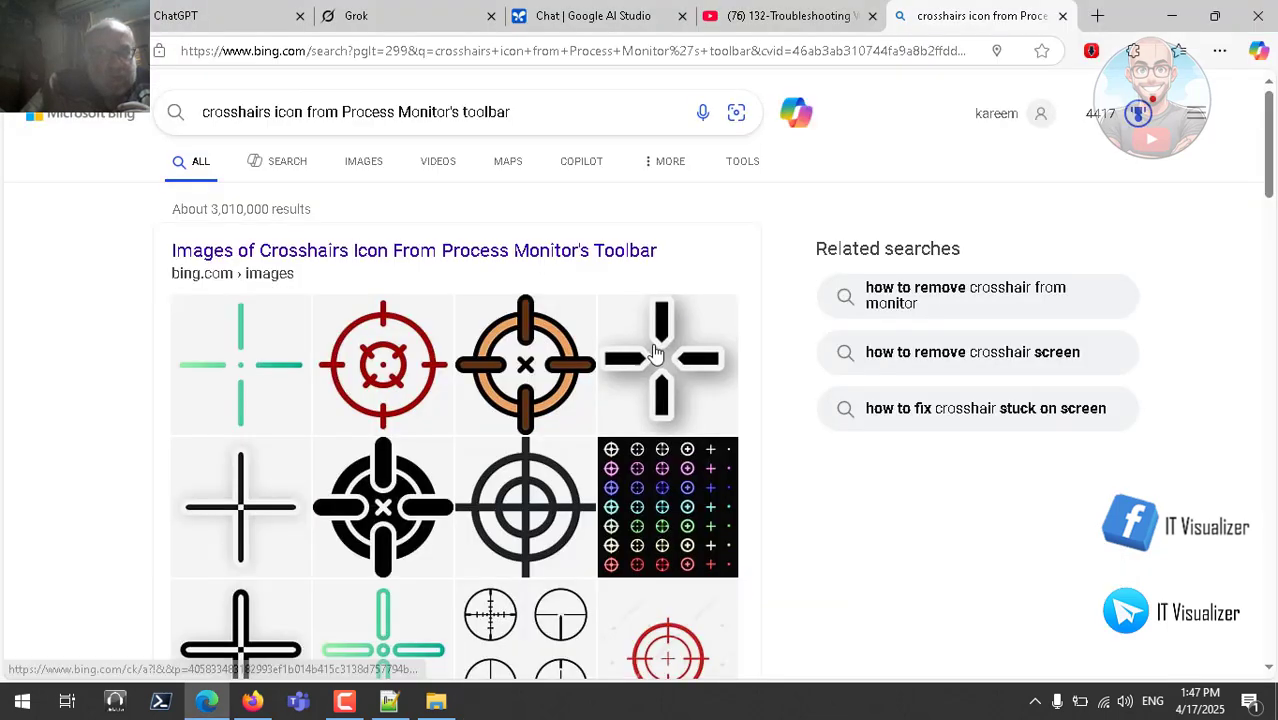
left_click(1062, 16)
left_click(252, 700)
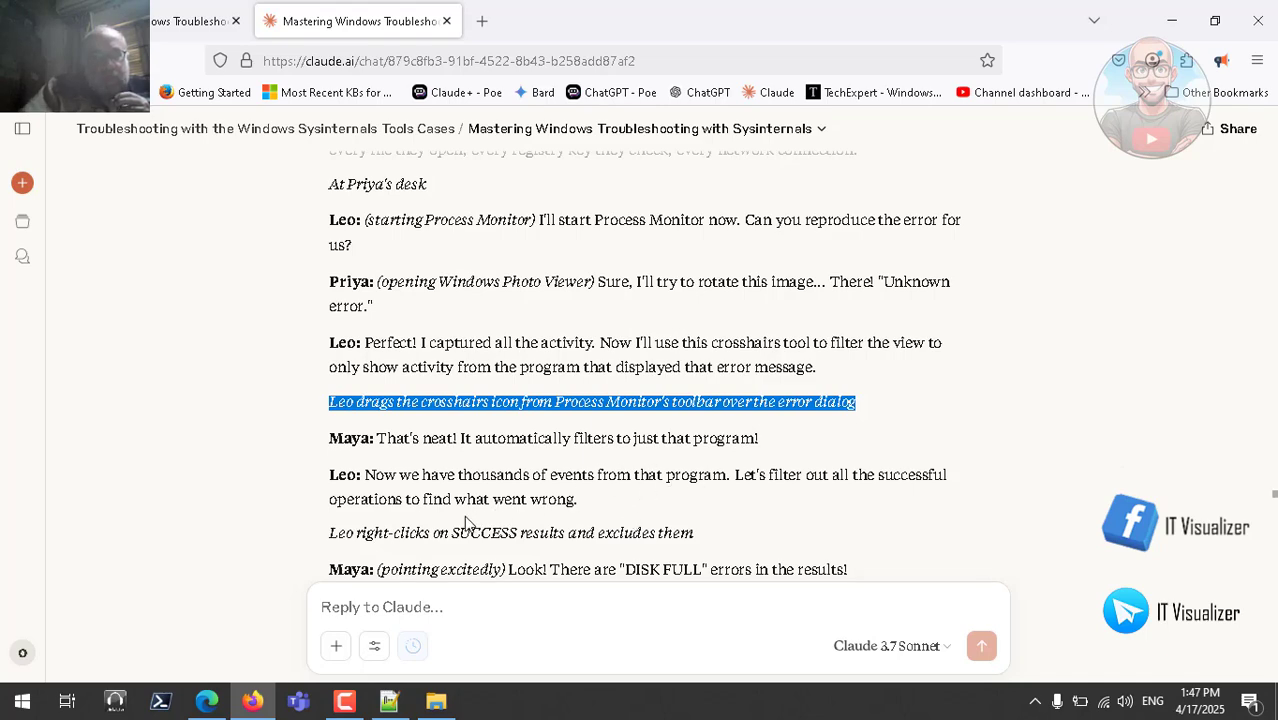
scroll(465, 522, "down", 2)
scroll(465, 522, "down", 1)
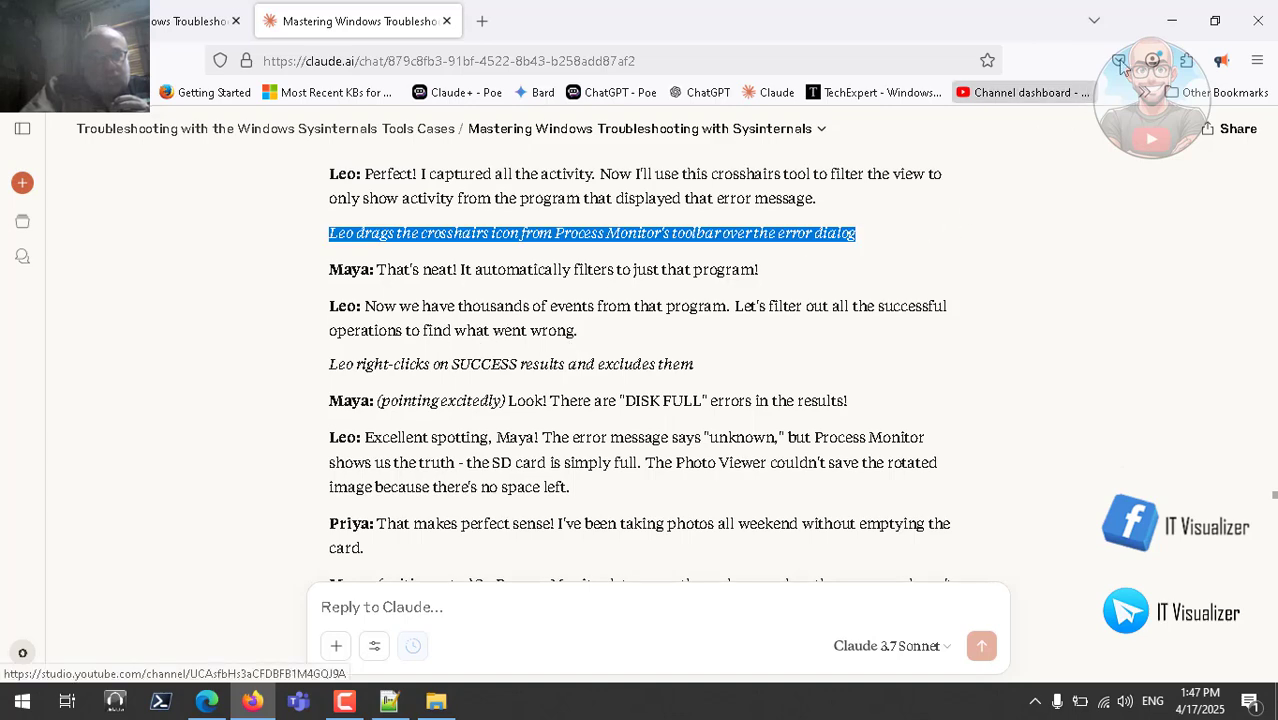
Close the YouTube video page in Edge and minimize both browsers to reveal the SysinternalsSuite folder
left_click(1159, 31)
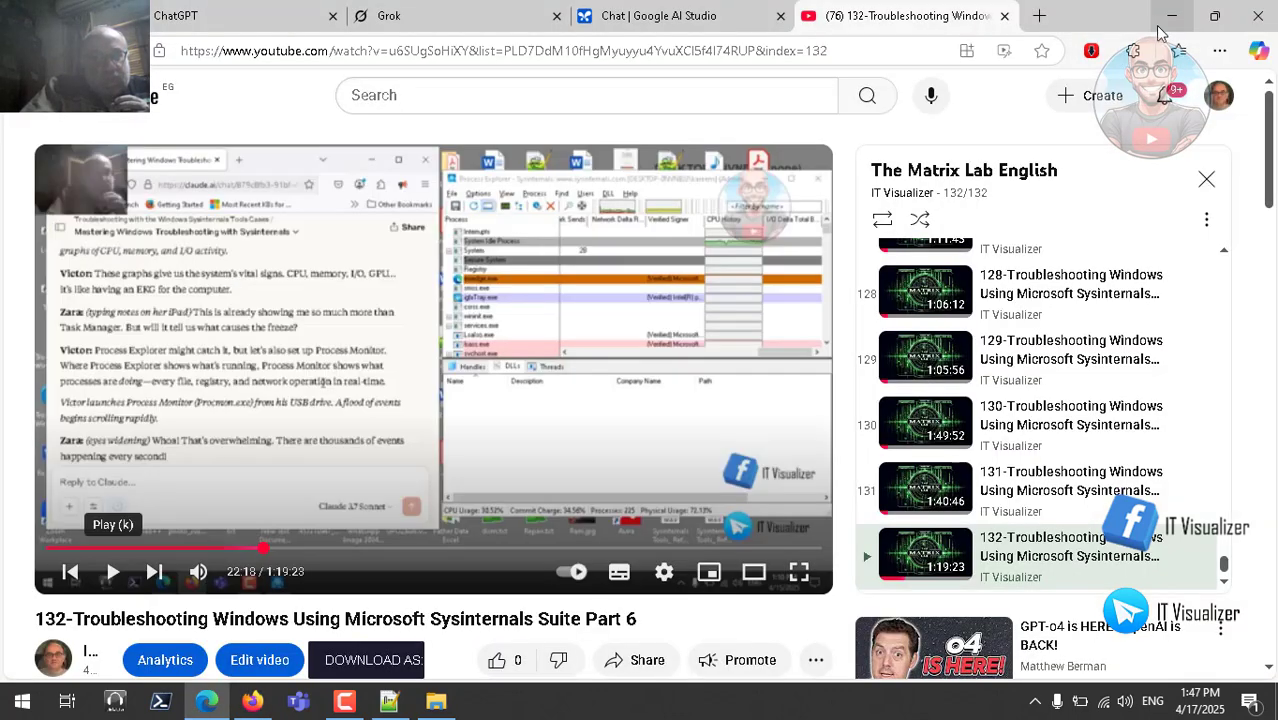
left_click(1004, 16)
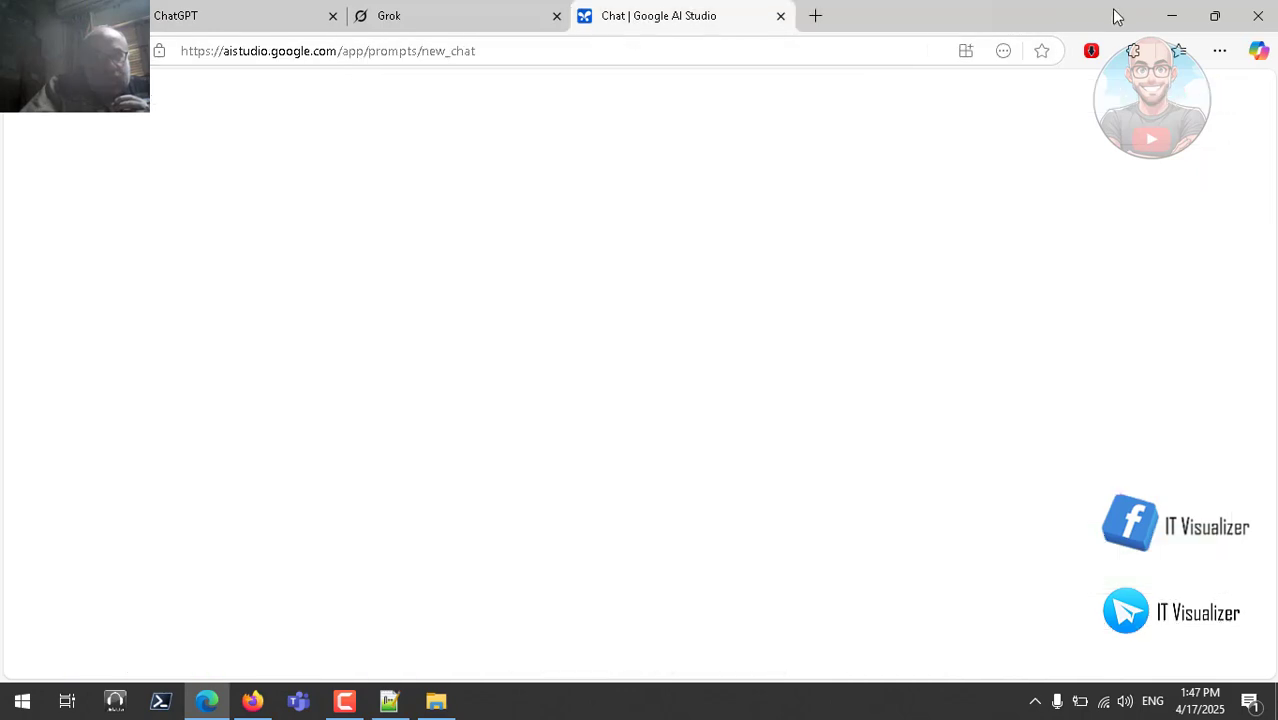
left_click(1170, 17)
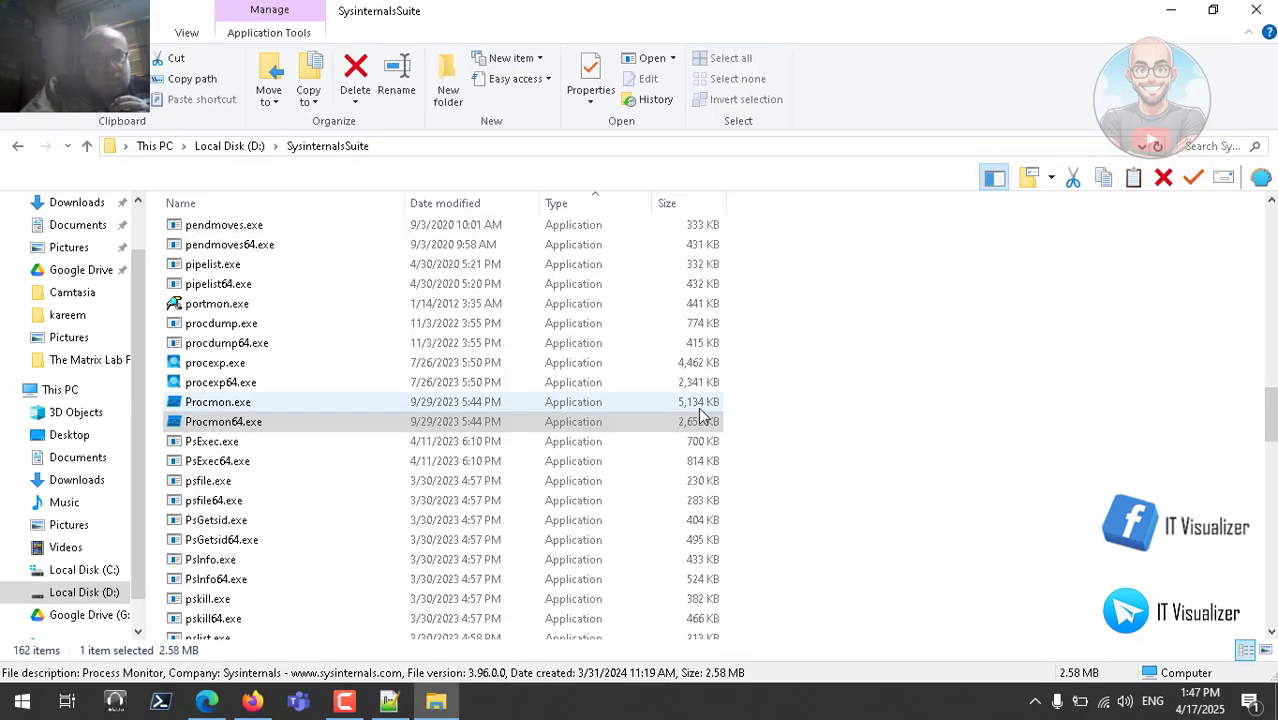
Launch Procmon64.exe from the SysinternalsSuite folder as administrator
left_click(247, 423)
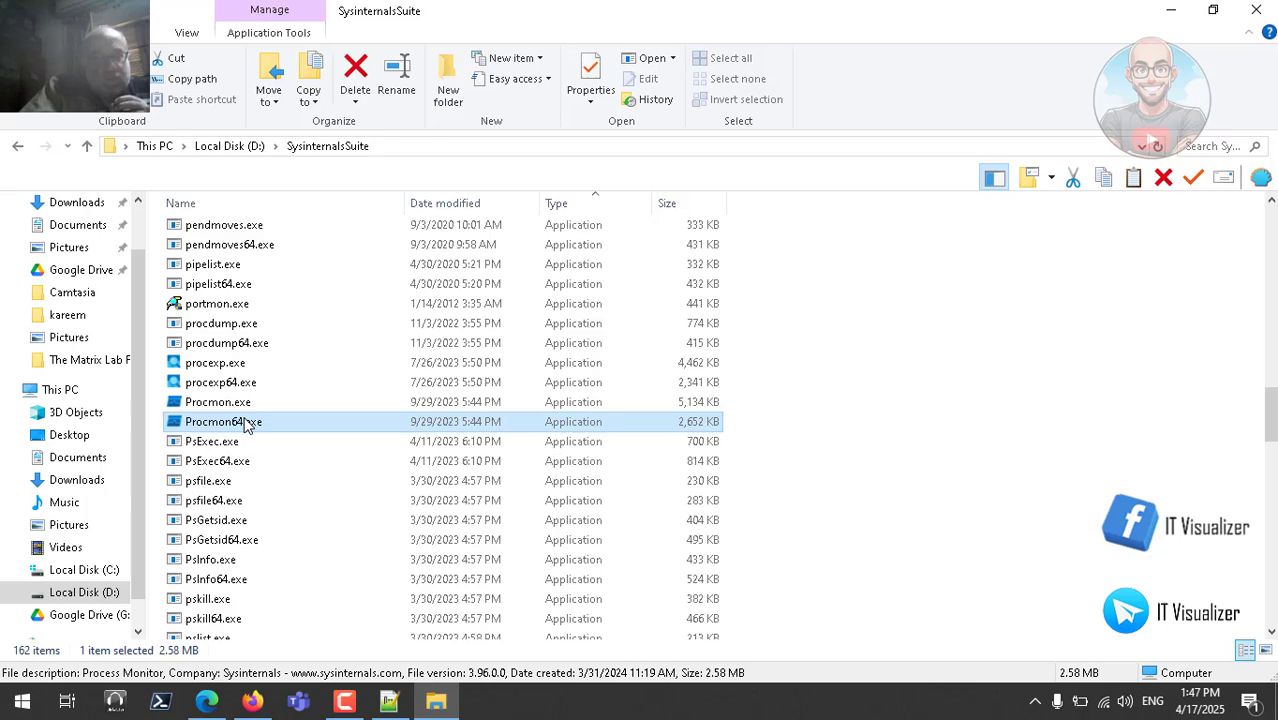
right_click(247, 423)
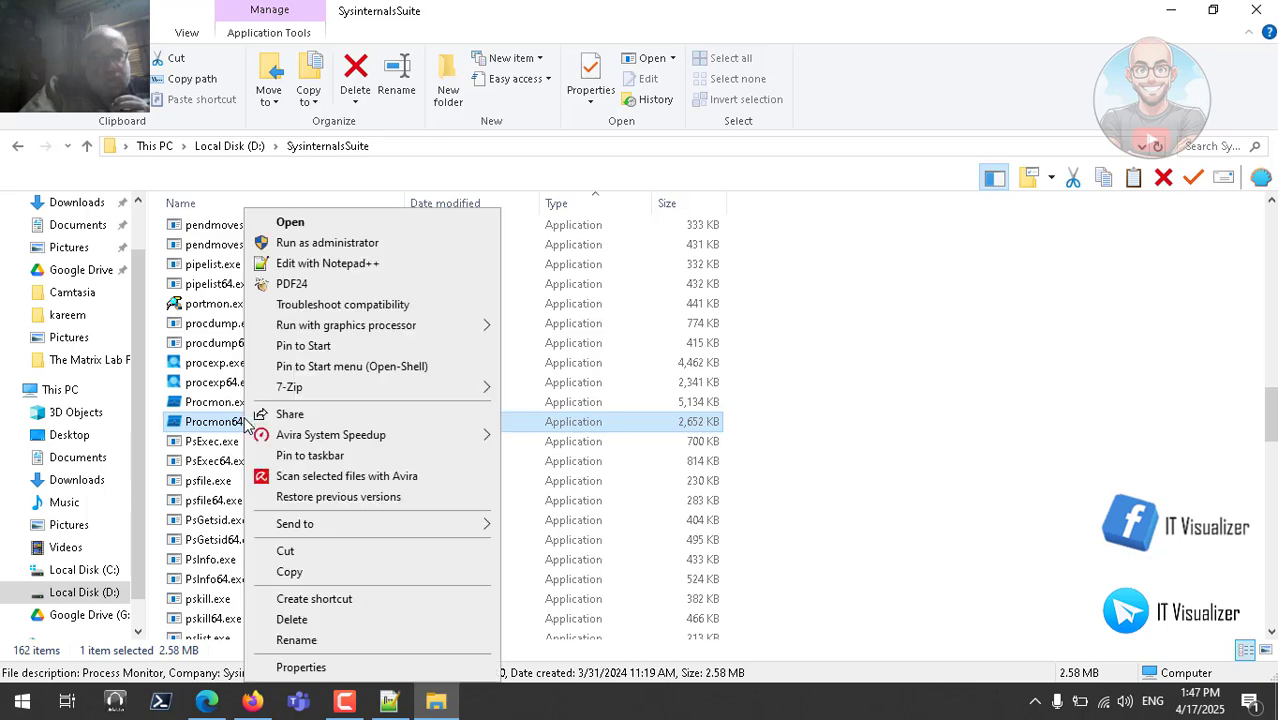
left_click(309, 247)
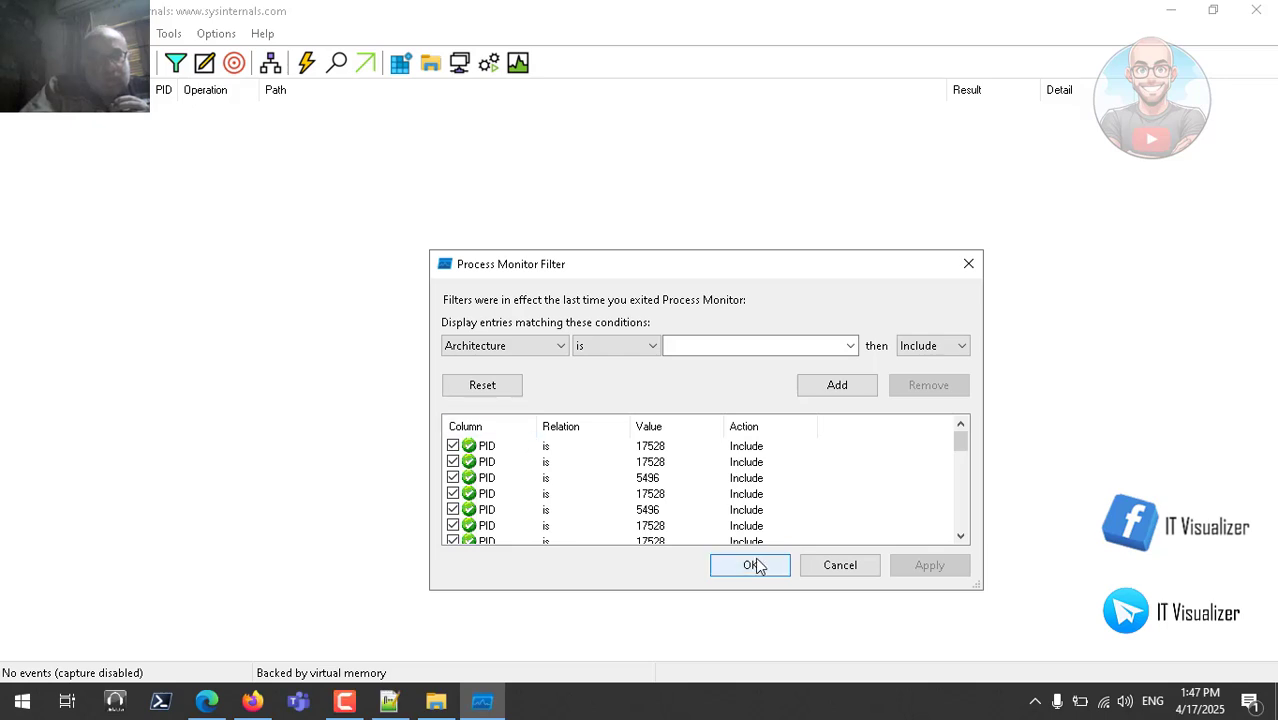
Reset the Process Monitor filter to its default conditions and apply it
left_click(485, 385)
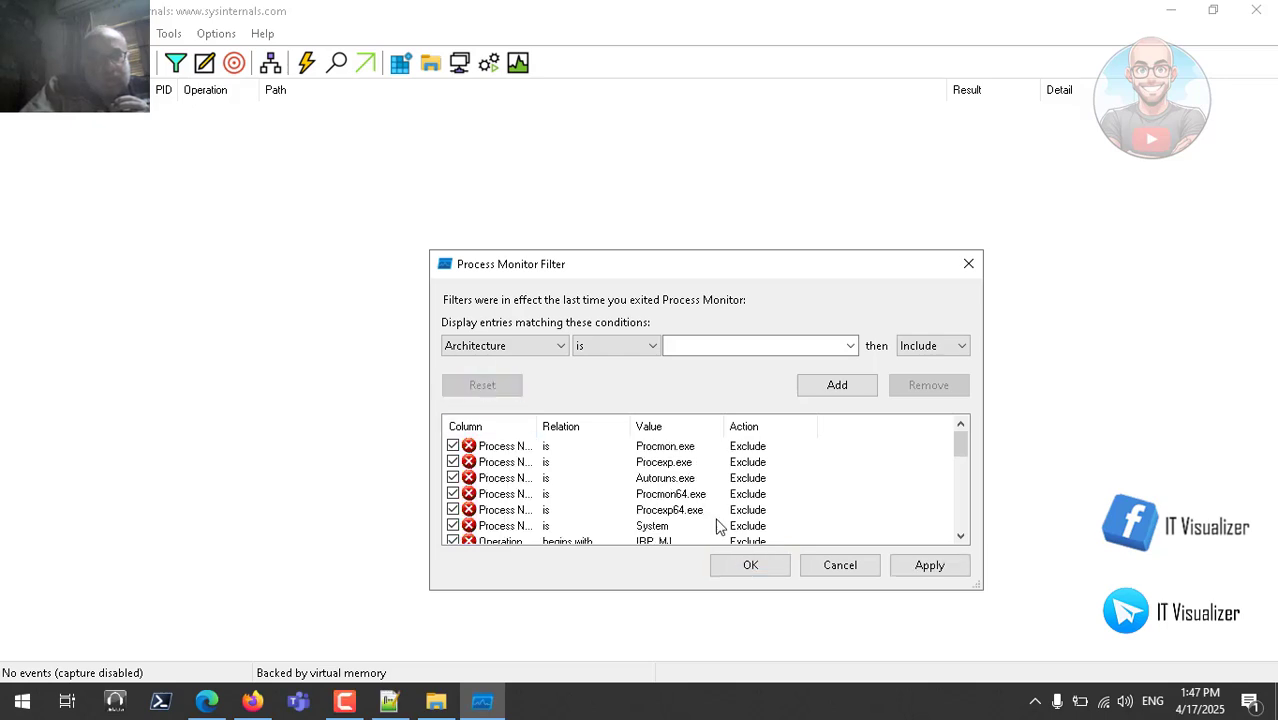
left_click(943, 568)
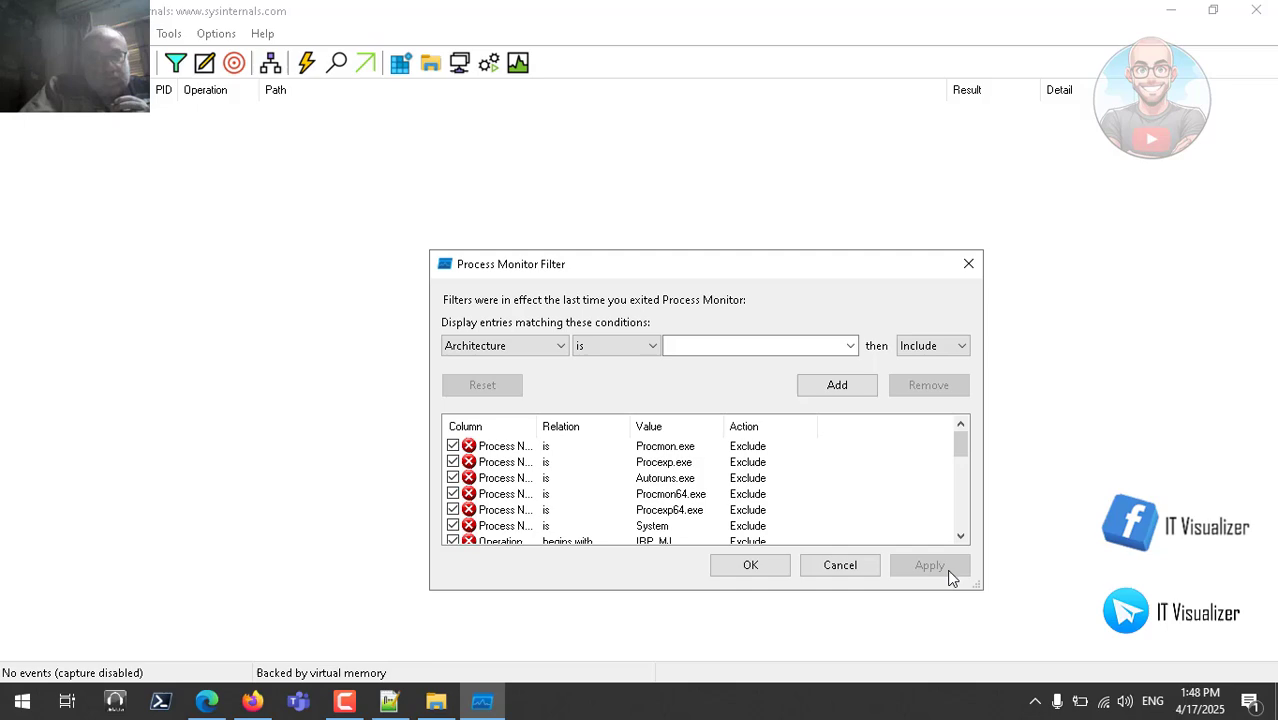
left_click(752, 566)
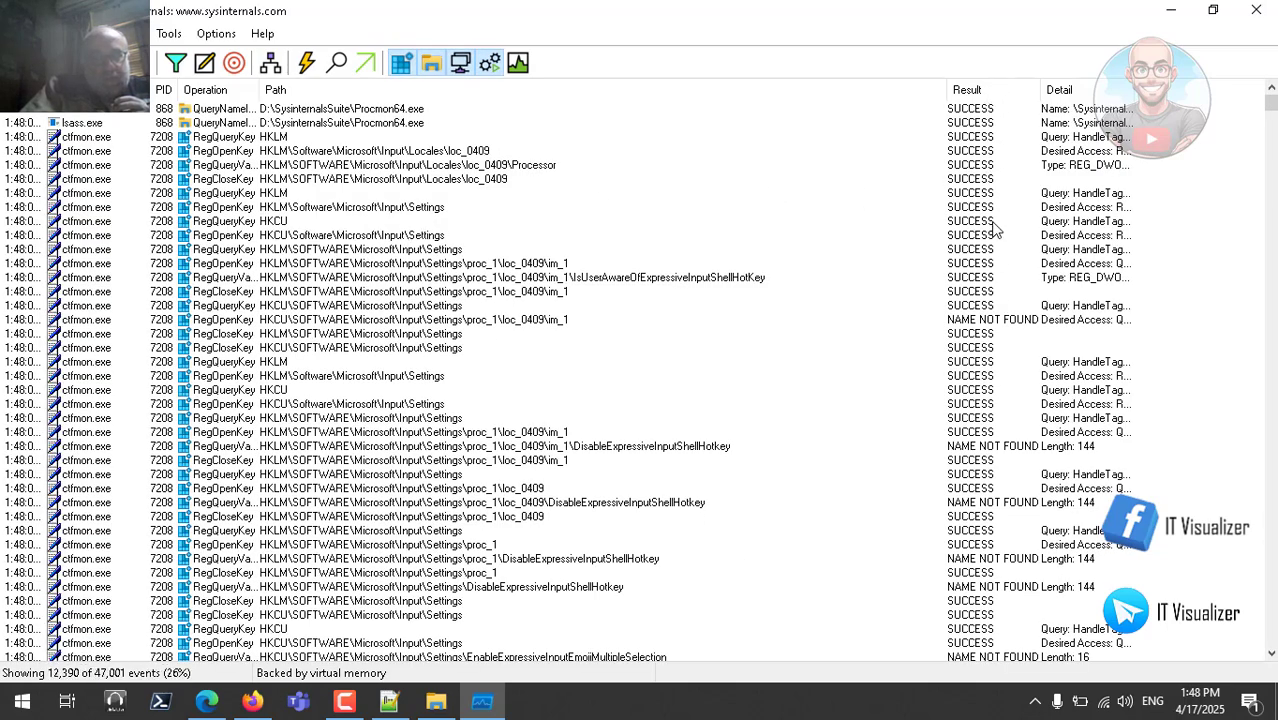
Check the SUCCESS exclusion line in the Claude chat in Firefox, and start a Process Monitor filter condition for Result is
left_click(256, 707)
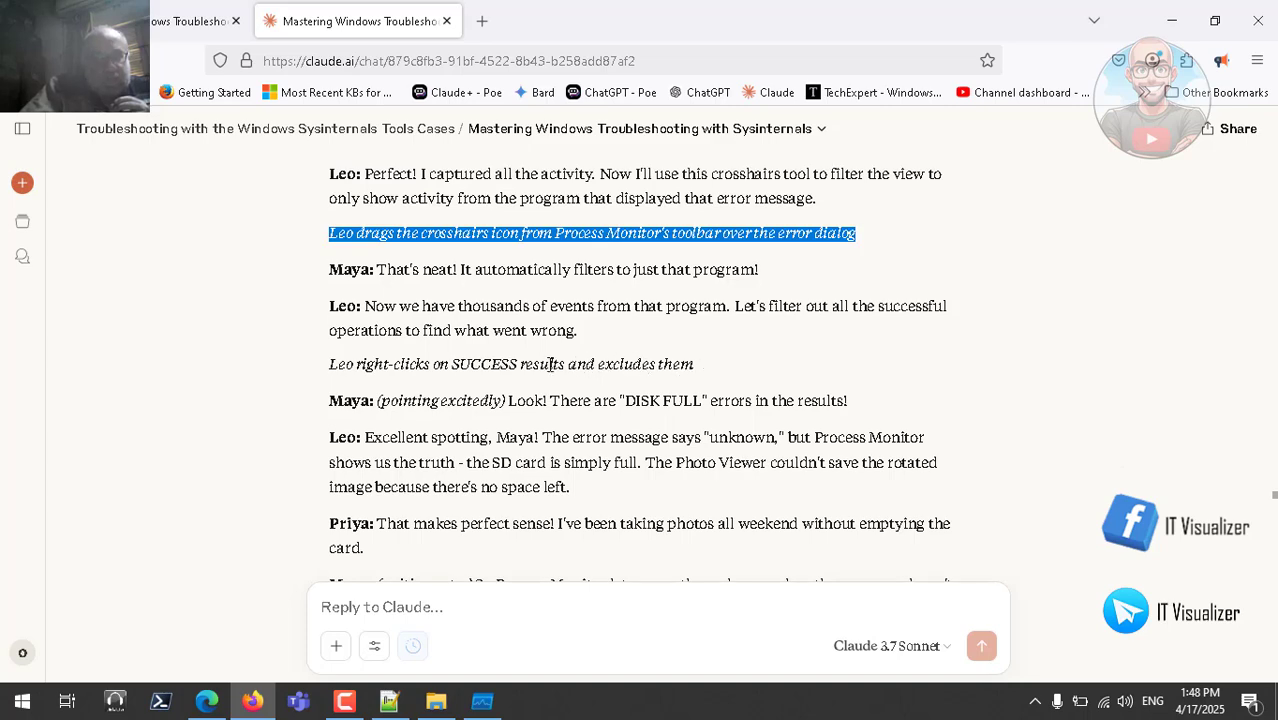
left_click(482, 701)
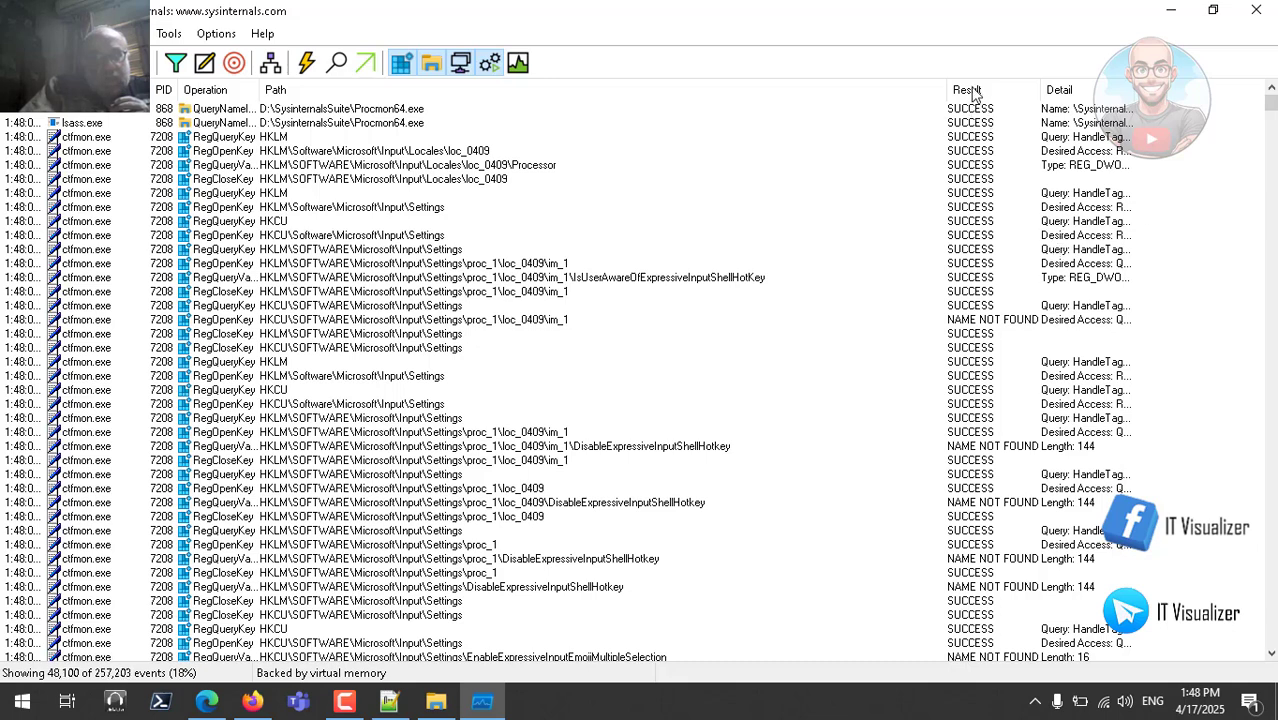
left_click(176, 64)
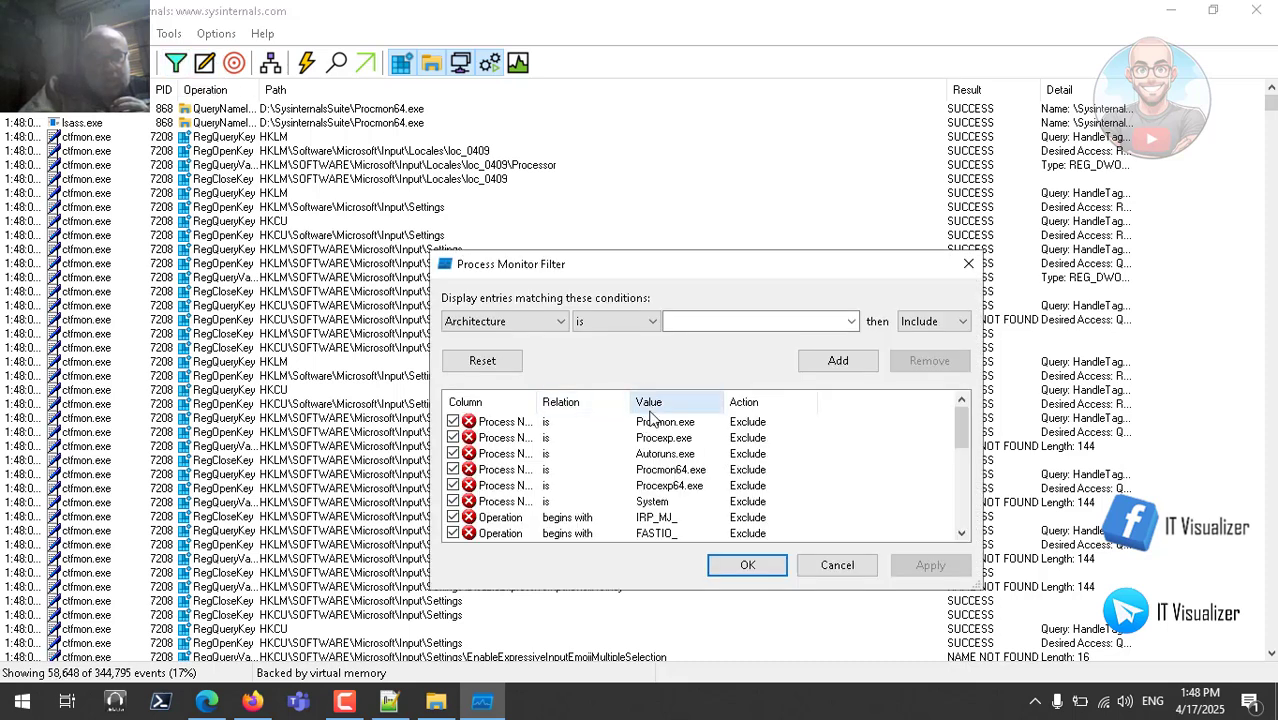
left_click_drag(536, 401, 544, 401)
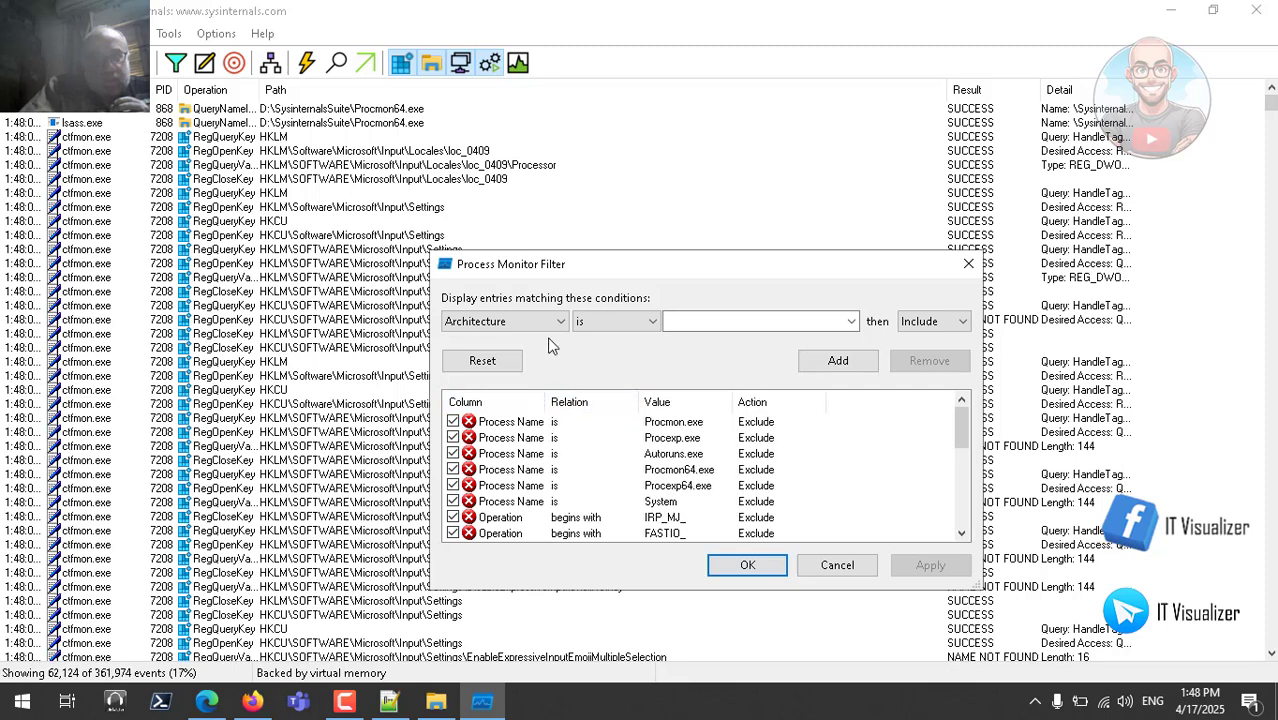
left_click(559, 321)
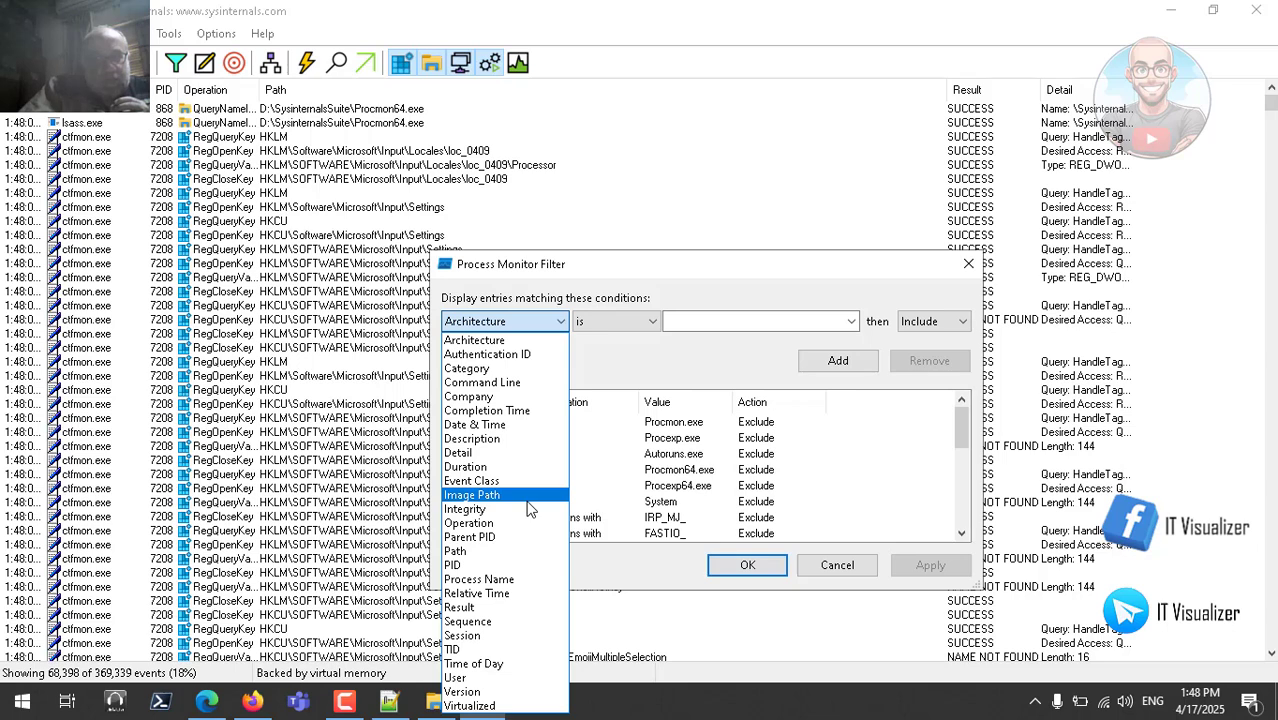
left_click(503, 608)
left_click(651, 321)
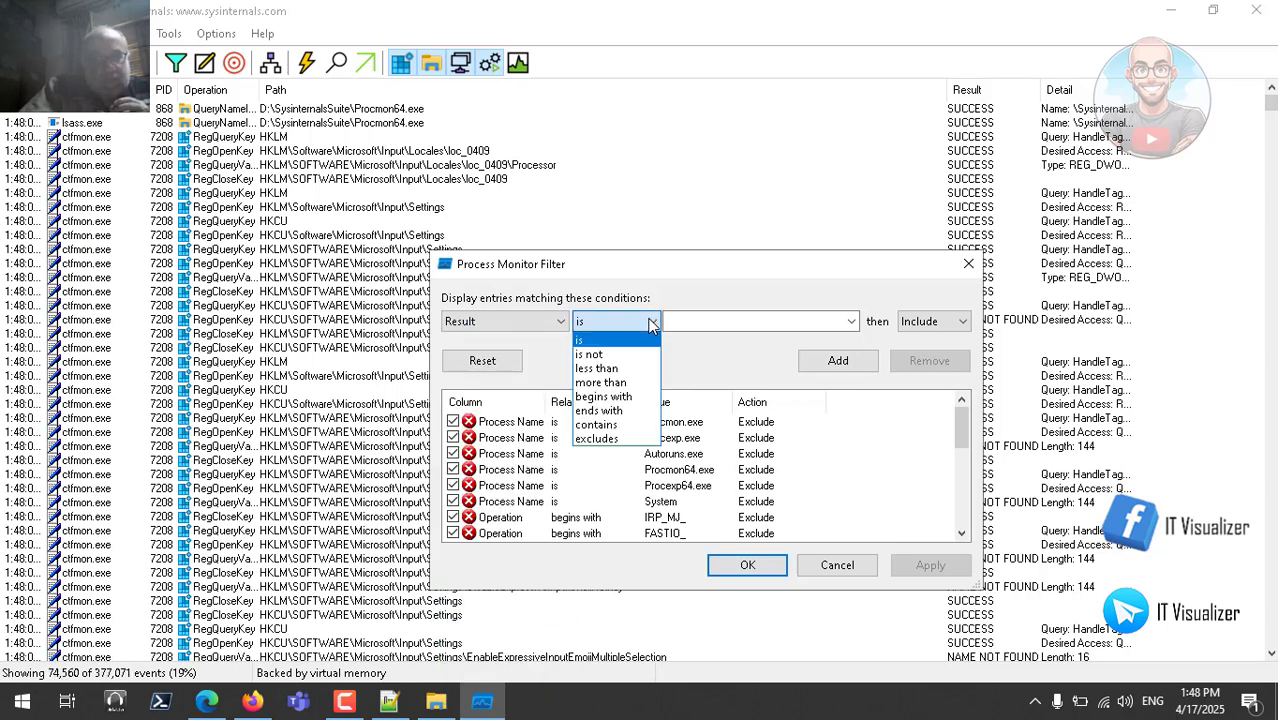
left_click(651, 326)
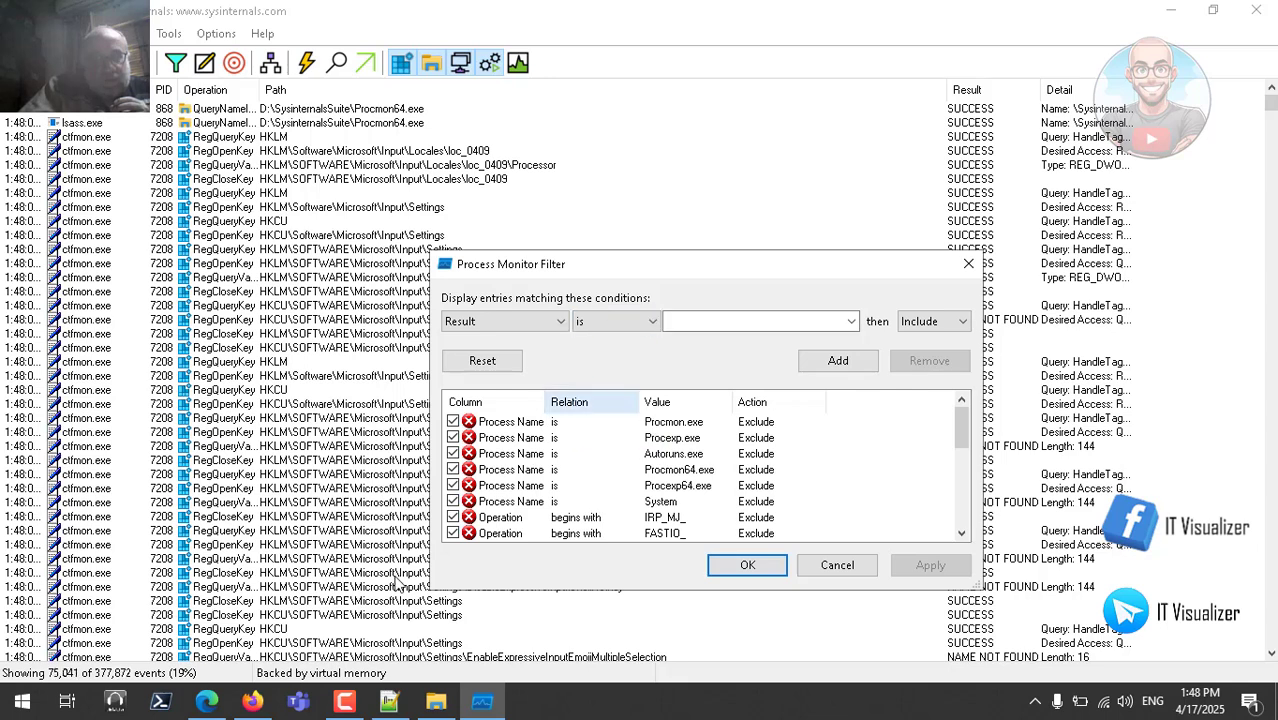
Recheck the Claude chat, complete the filter condition with the value success and action Exclude, and add and apply it
left_click(254, 702)
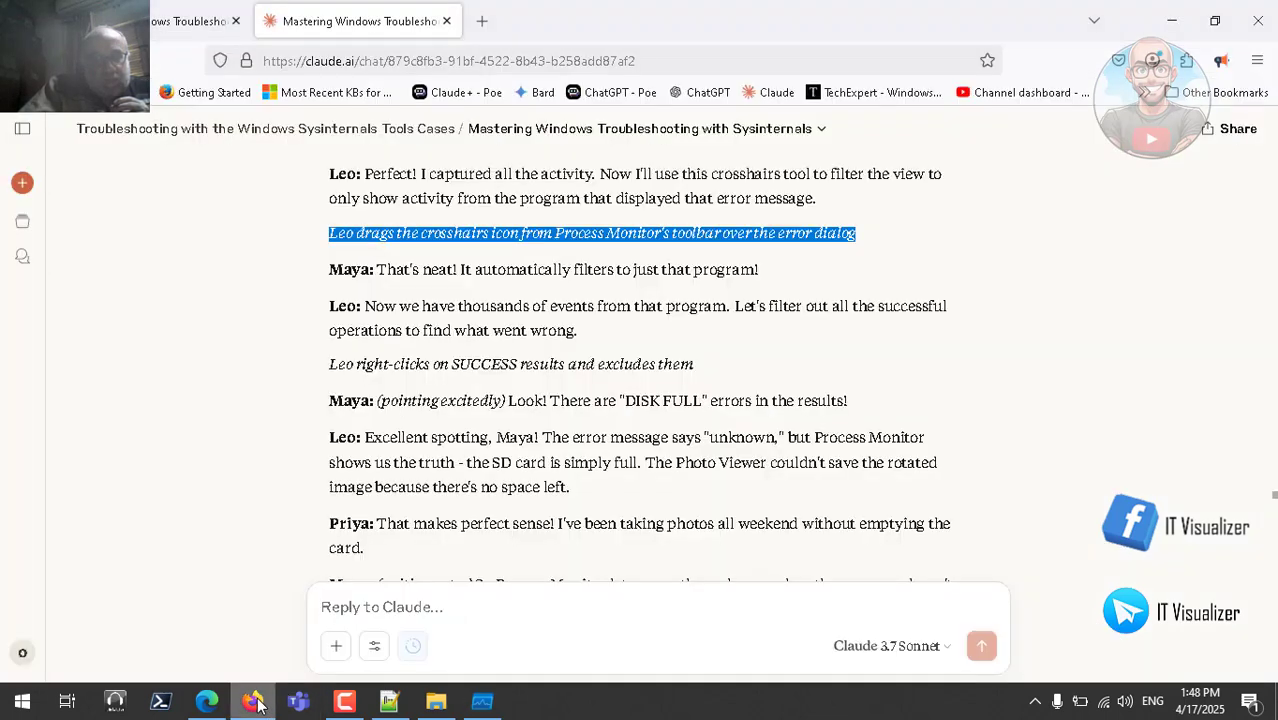
left_click(256, 703)
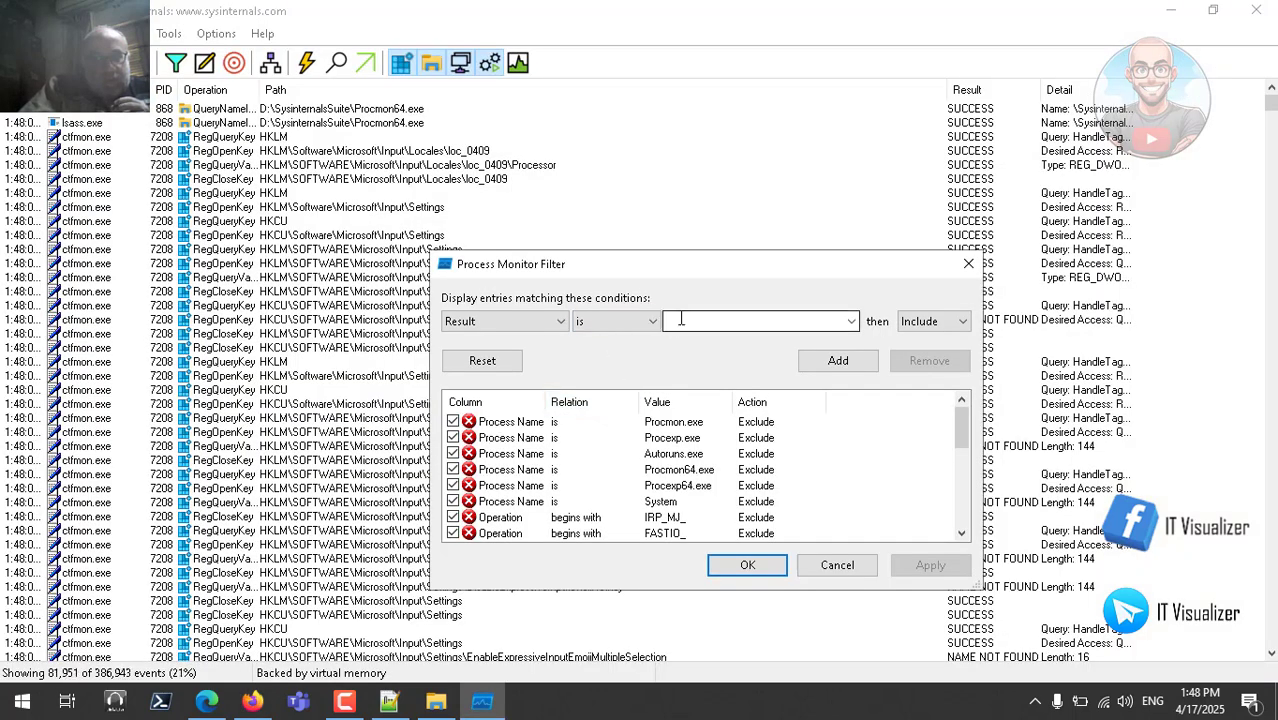
left_click(958, 322)
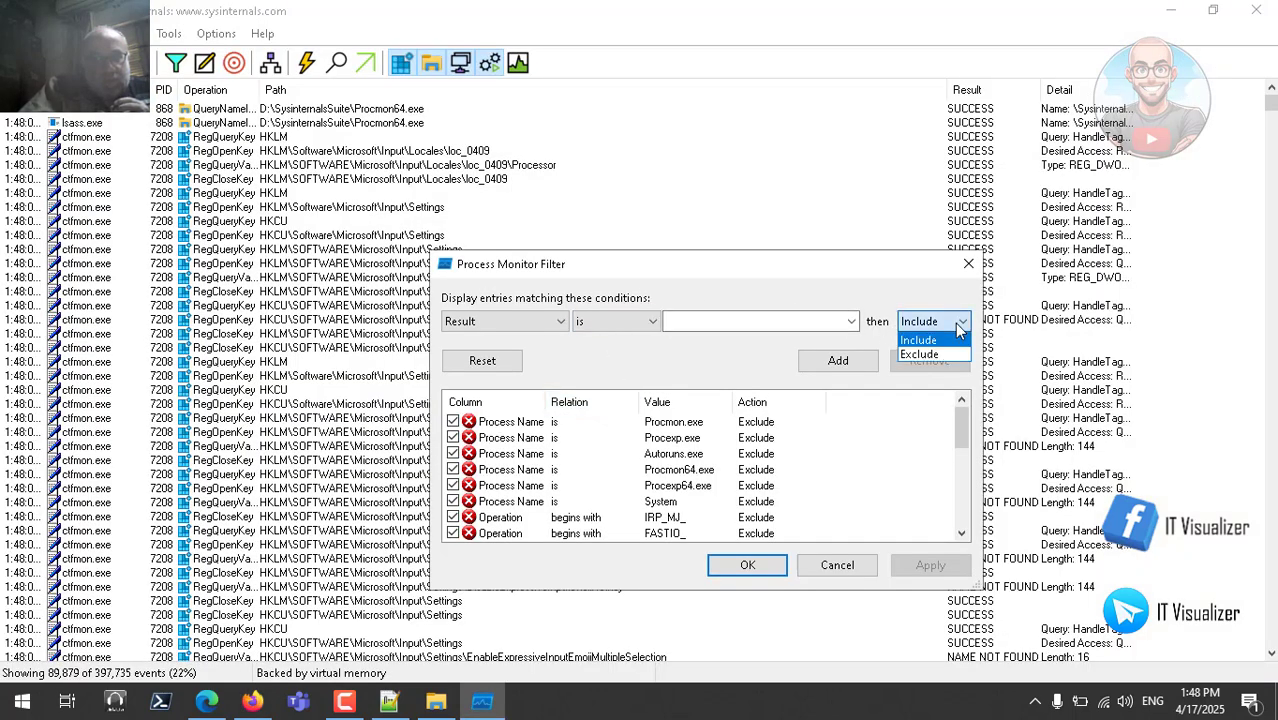
left_click(930, 354)
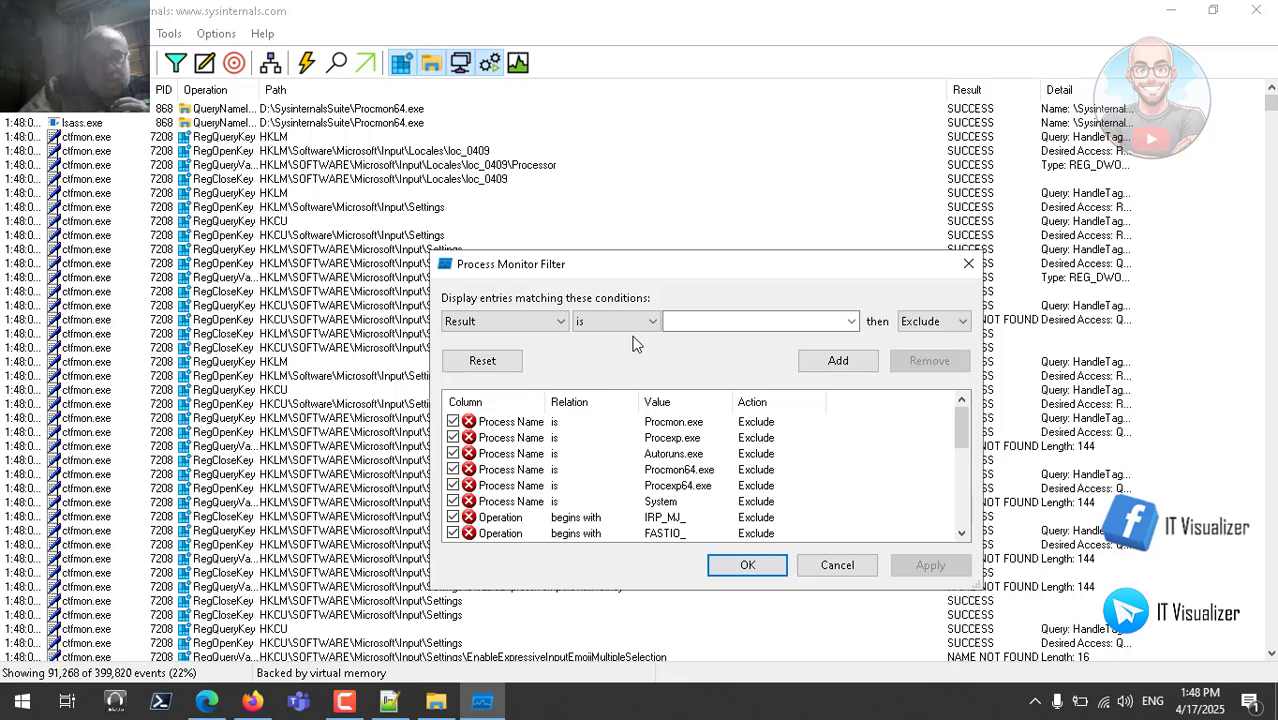
left_click(710, 325)
type("s")
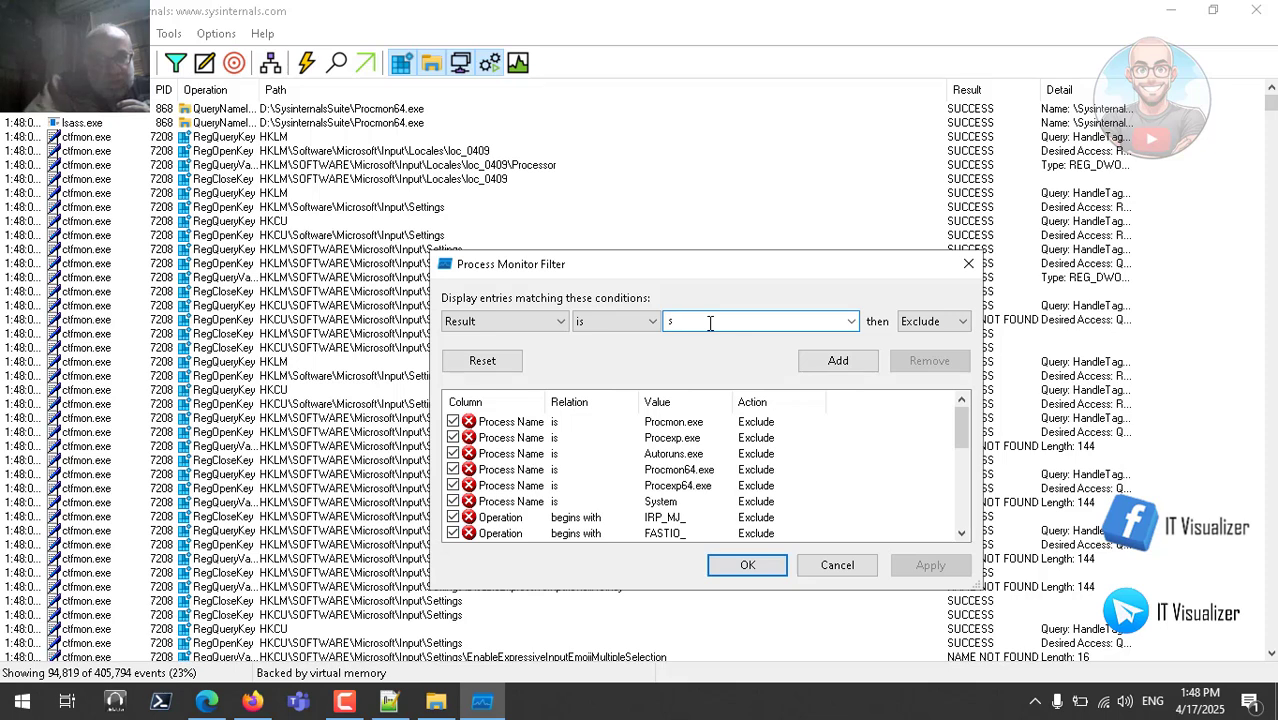
type("uccess")
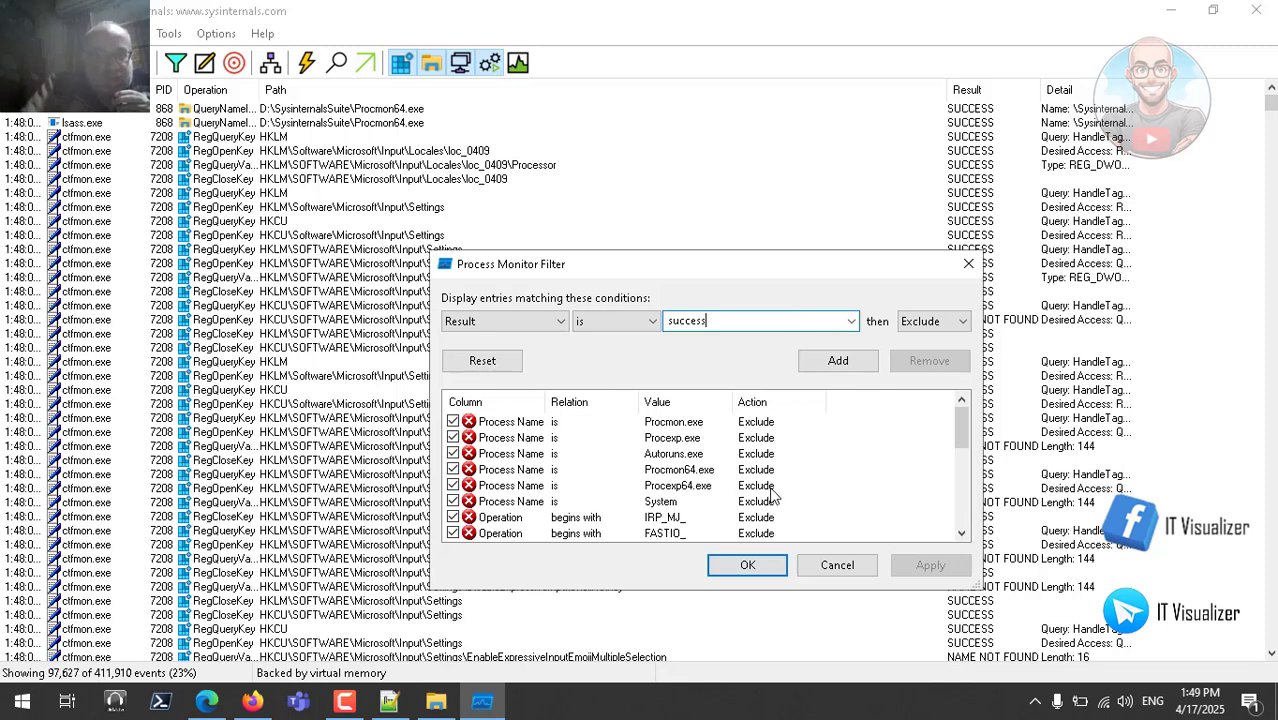
left_click(763, 564)
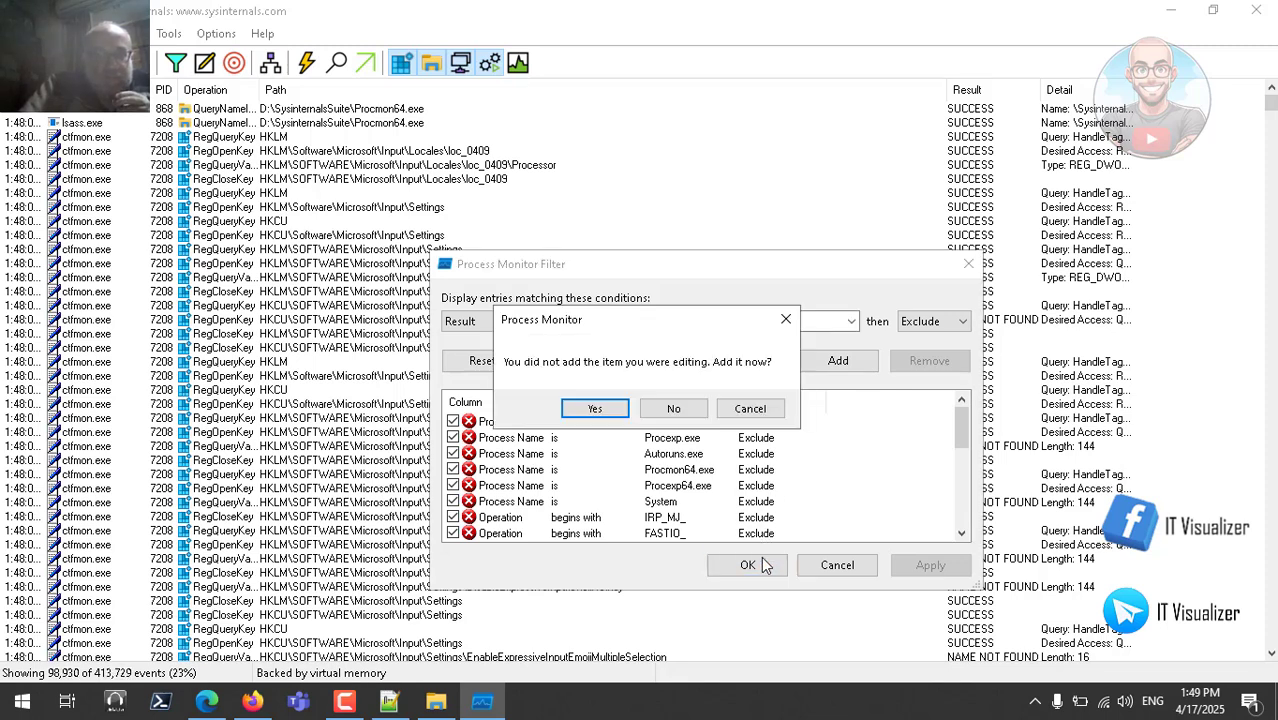
left_click(594, 409)
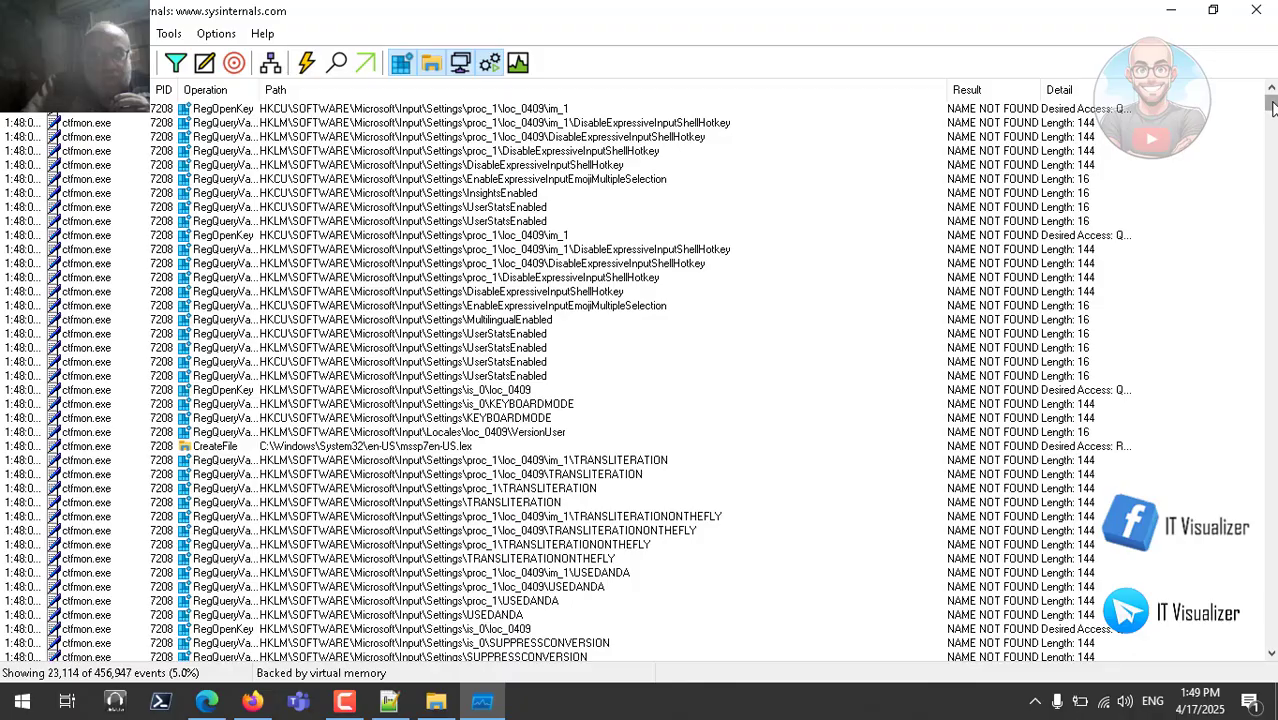
mouse_move(1271, 103)
left_mouse_down()
mouse_move(1271, 370)
mouse_move(1272, 100)
left_mouse_up()
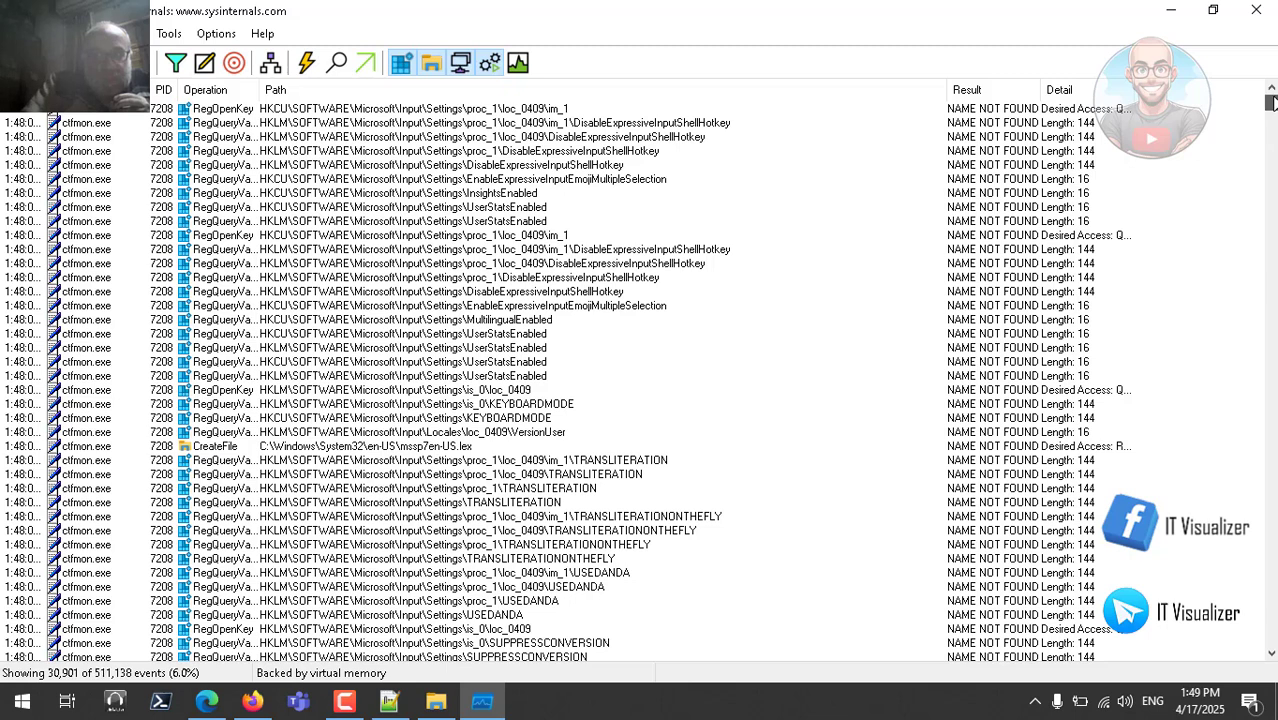
Review the active Process Monitor filter conditions, reset them to the defaults and apply the change
left_click(175, 63)
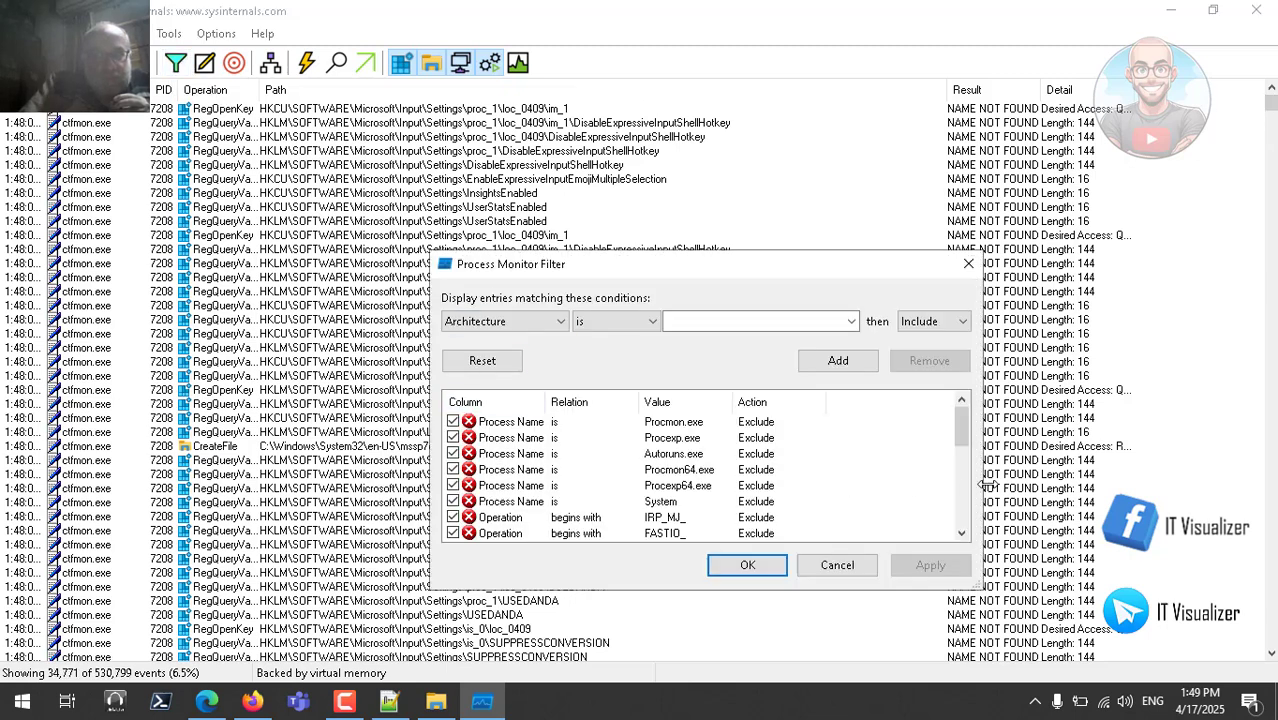
scroll(955, 508, "down", 5)
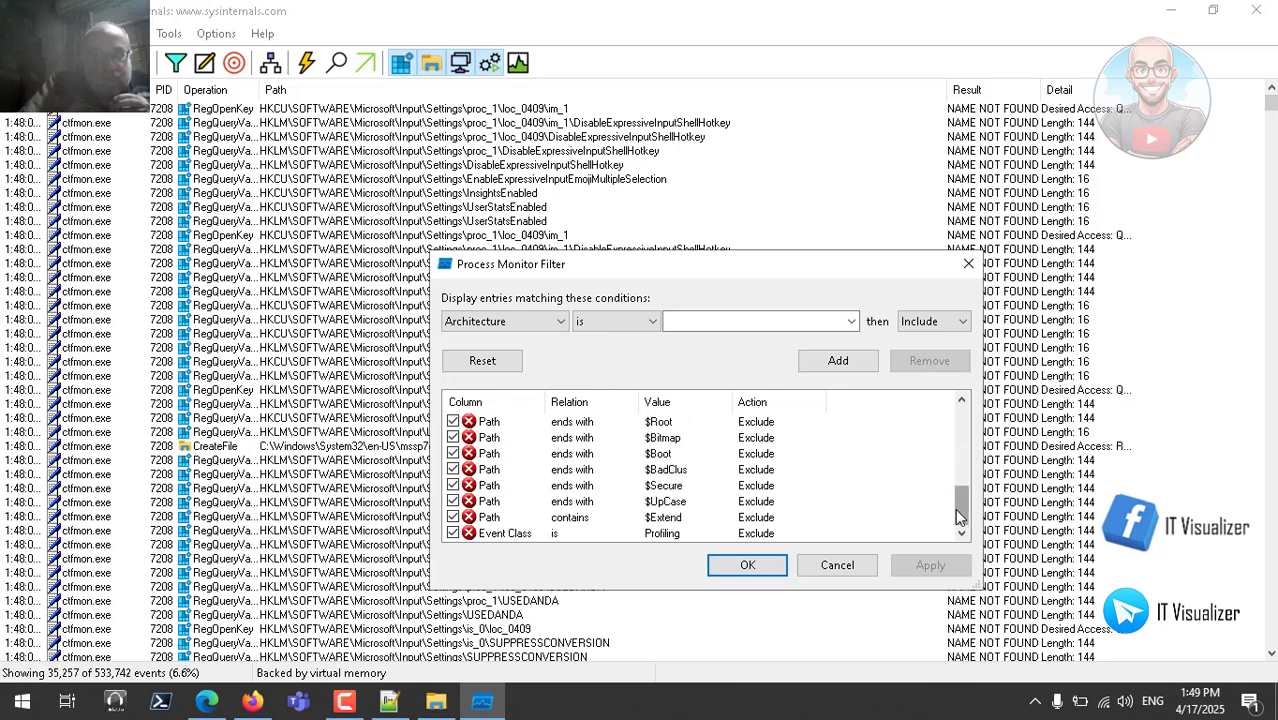
scroll(956, 486, "up", 5)
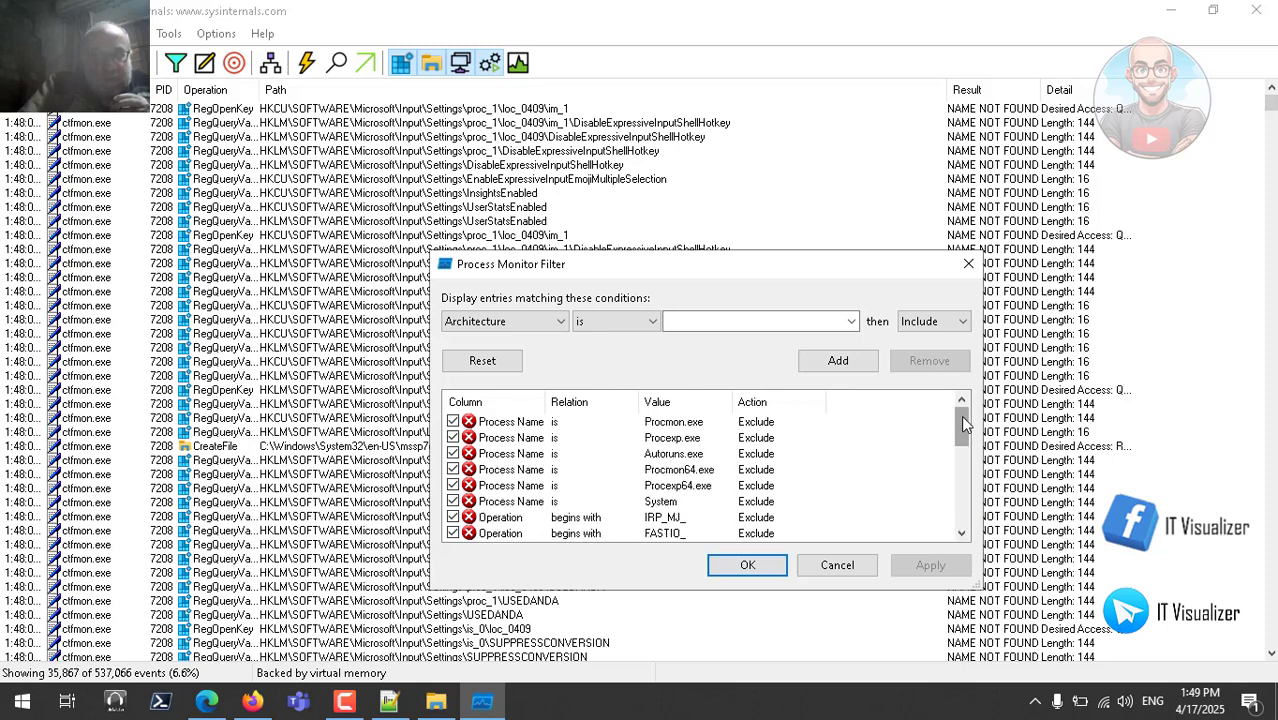
left_click(491, 362)
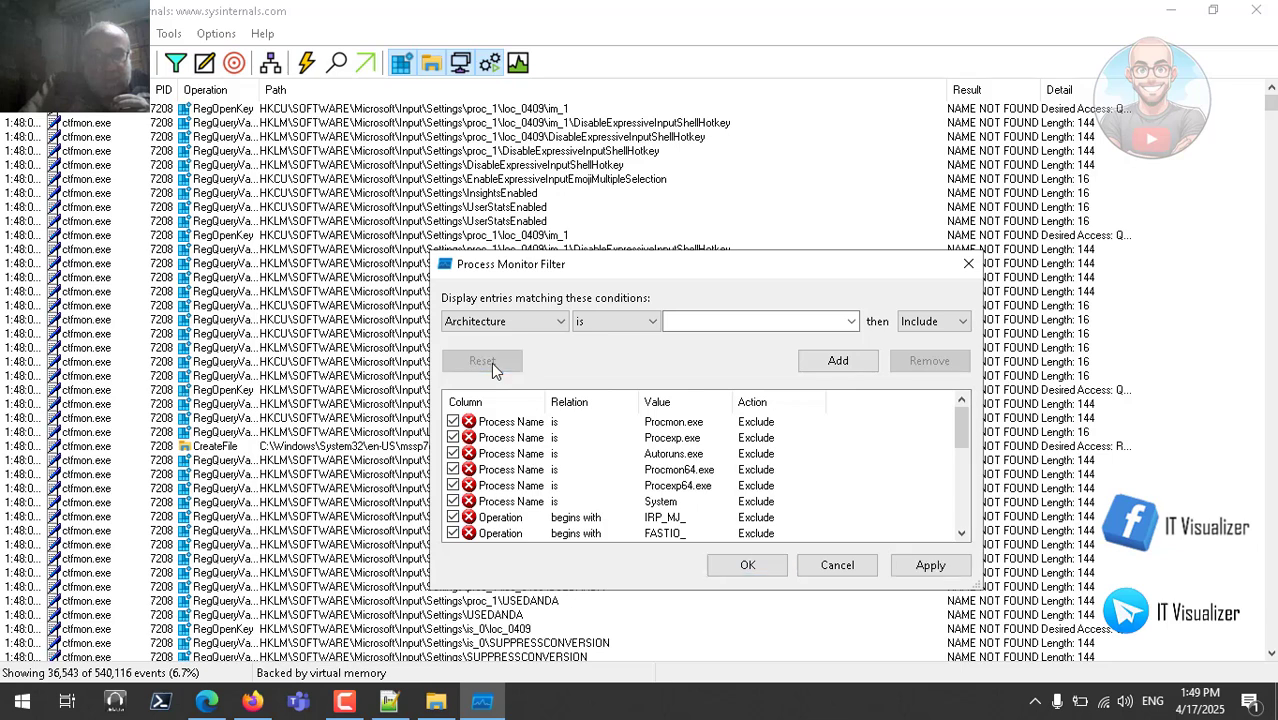
left_click(932, 566)
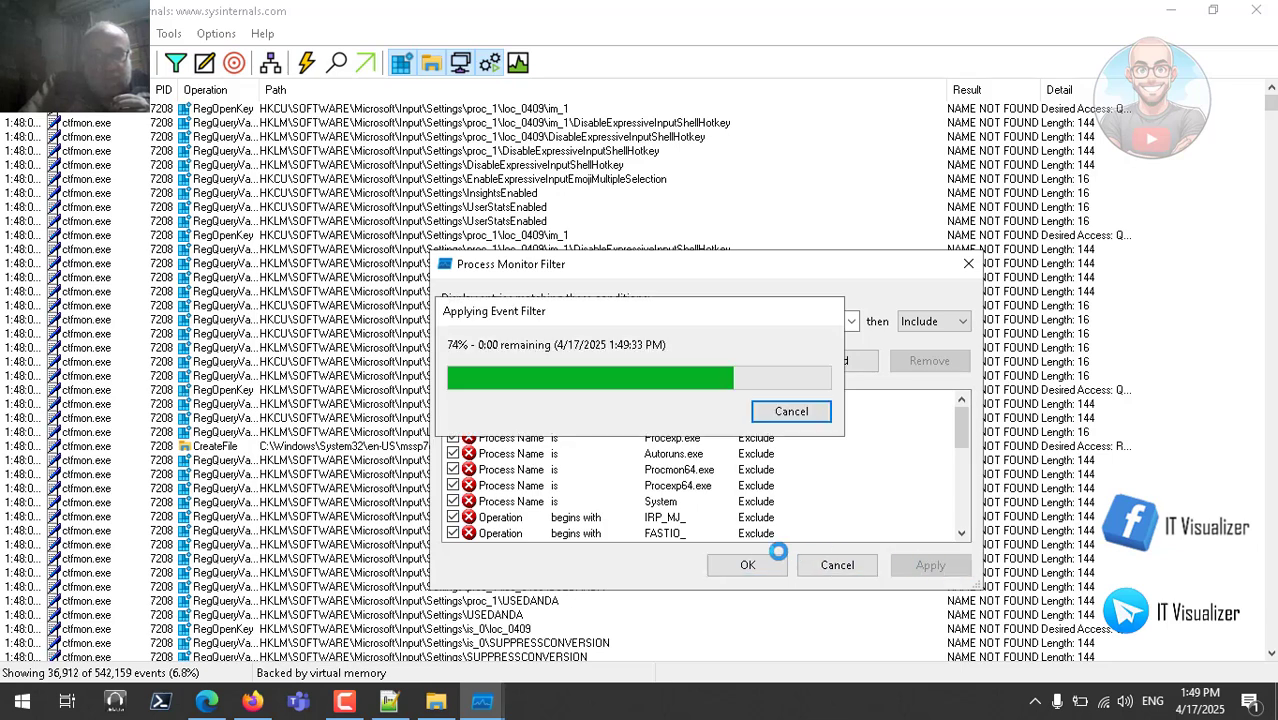
left_click(745, 565)
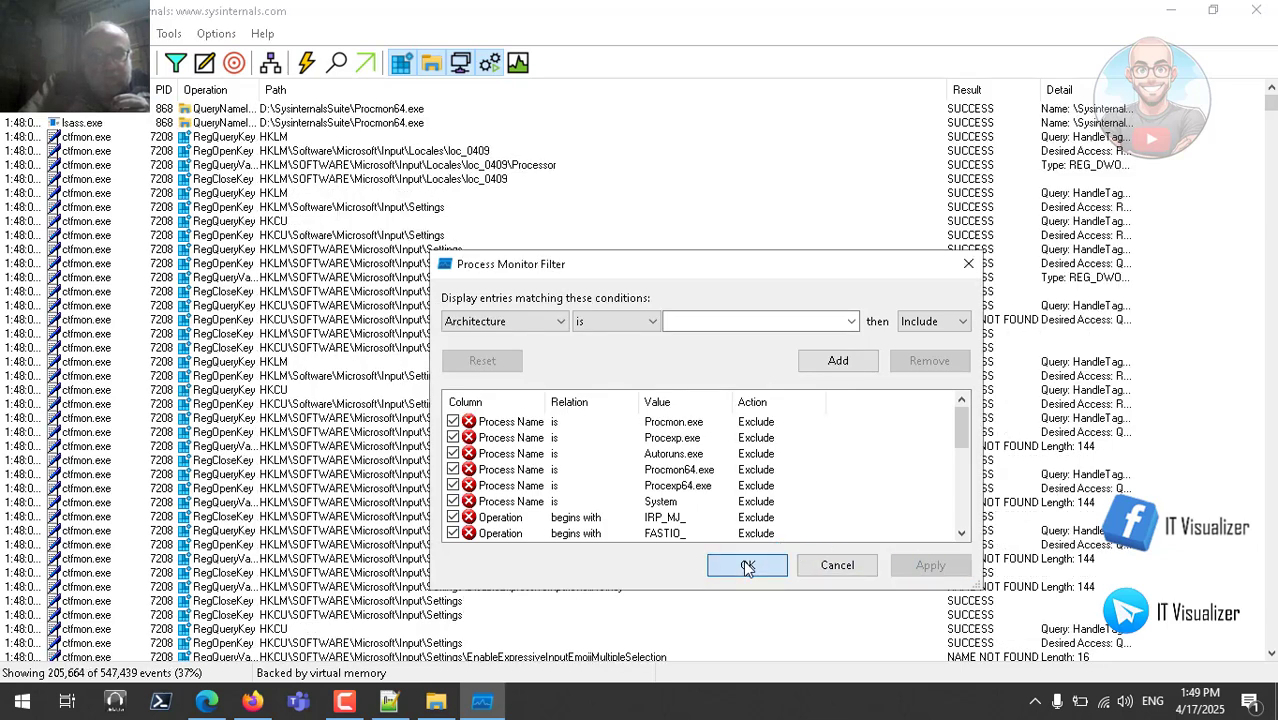
Read the rest of the photo viewer case and Case 4: The Failing ActiveX Registration up to the Process Tree instruction in the Claude chat
left_click(252, 703)
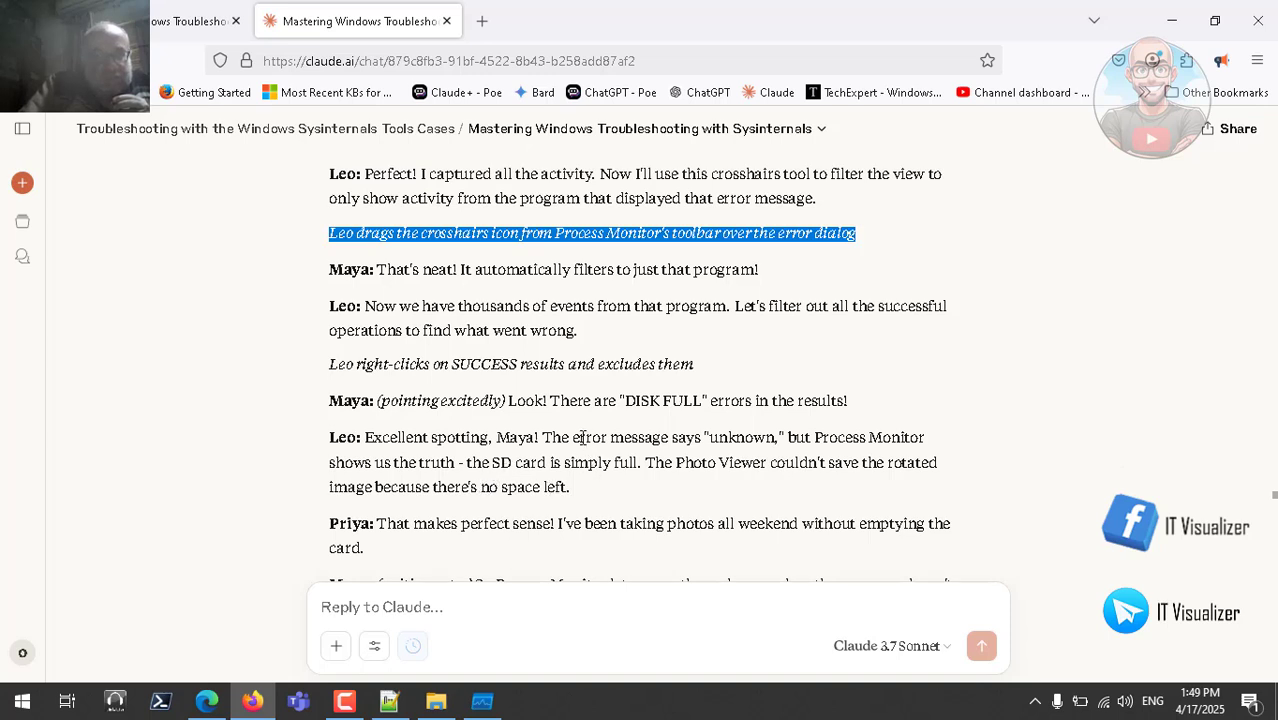
left_click(404, 363)
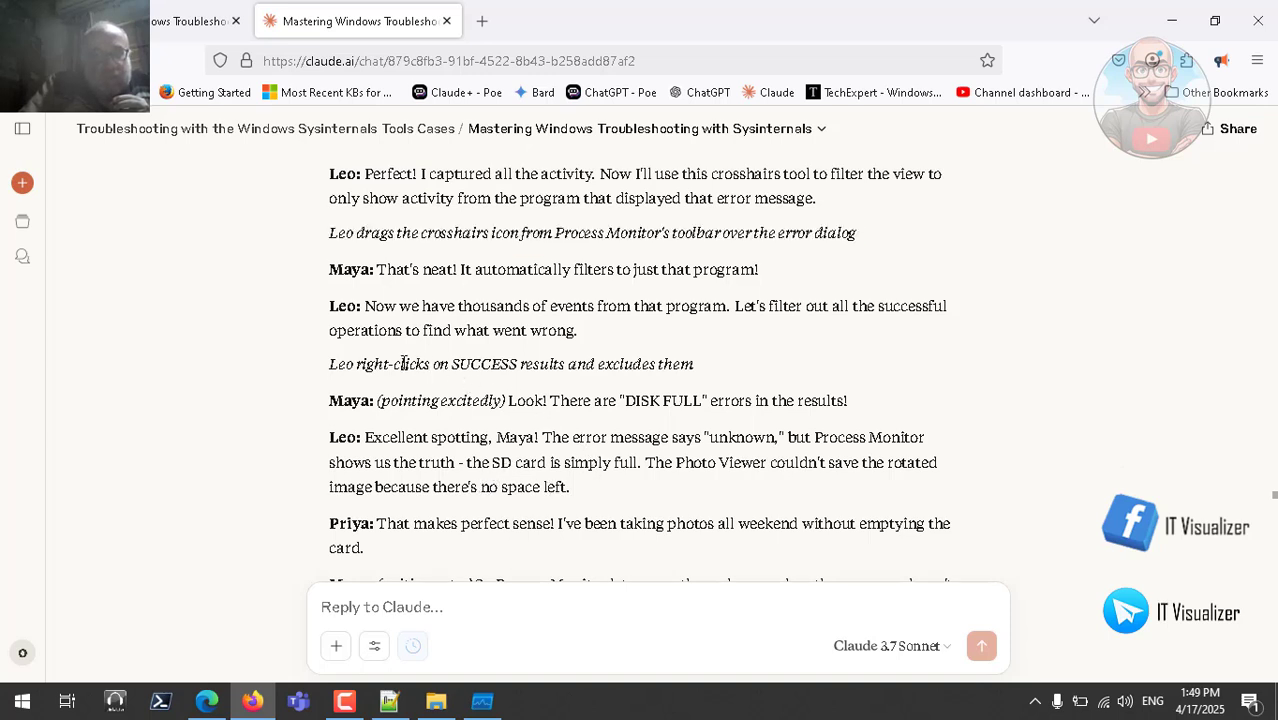
scroll(404, 363, "down", 3)
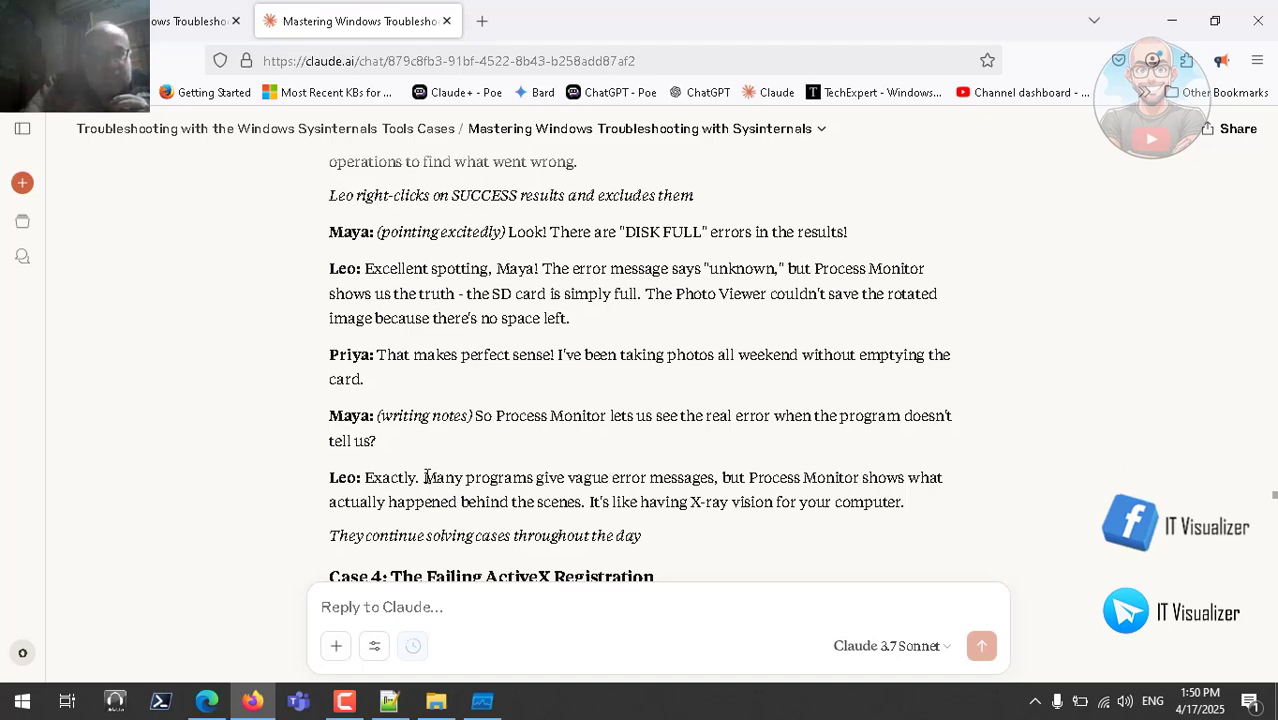
scroll(427, 477, "down", 2)
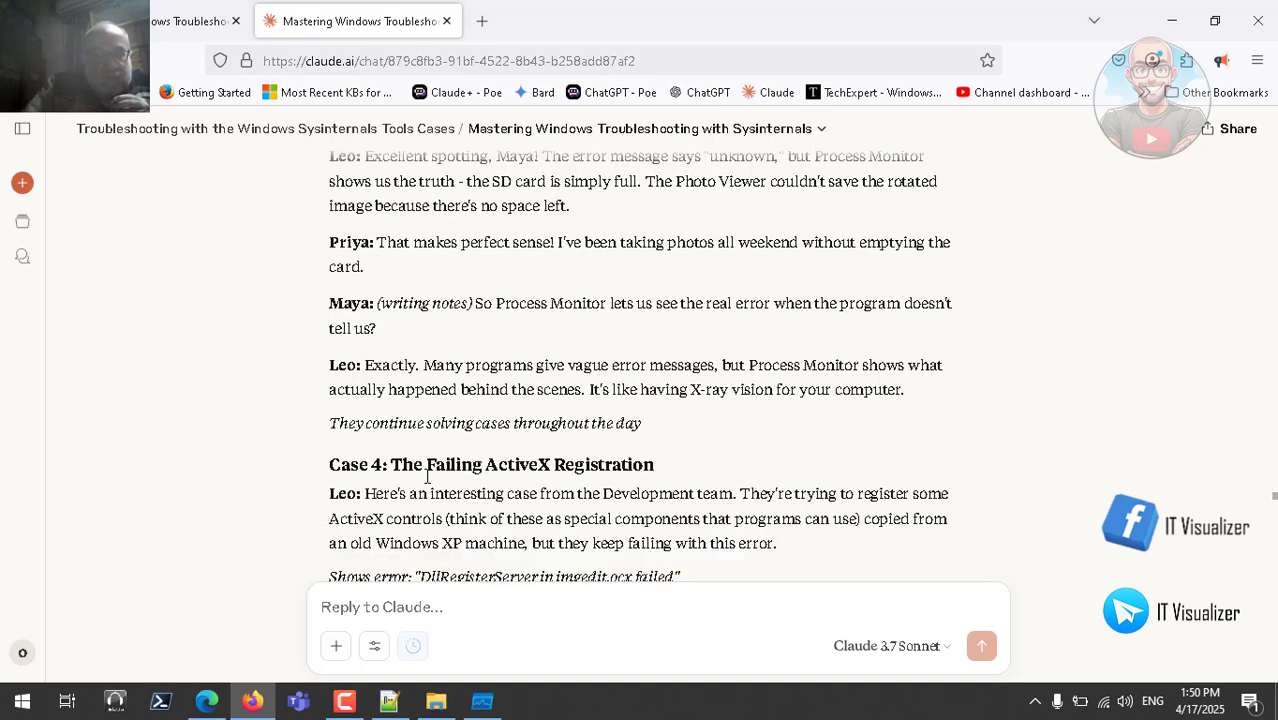
scroll(427, 477, "down", 3)
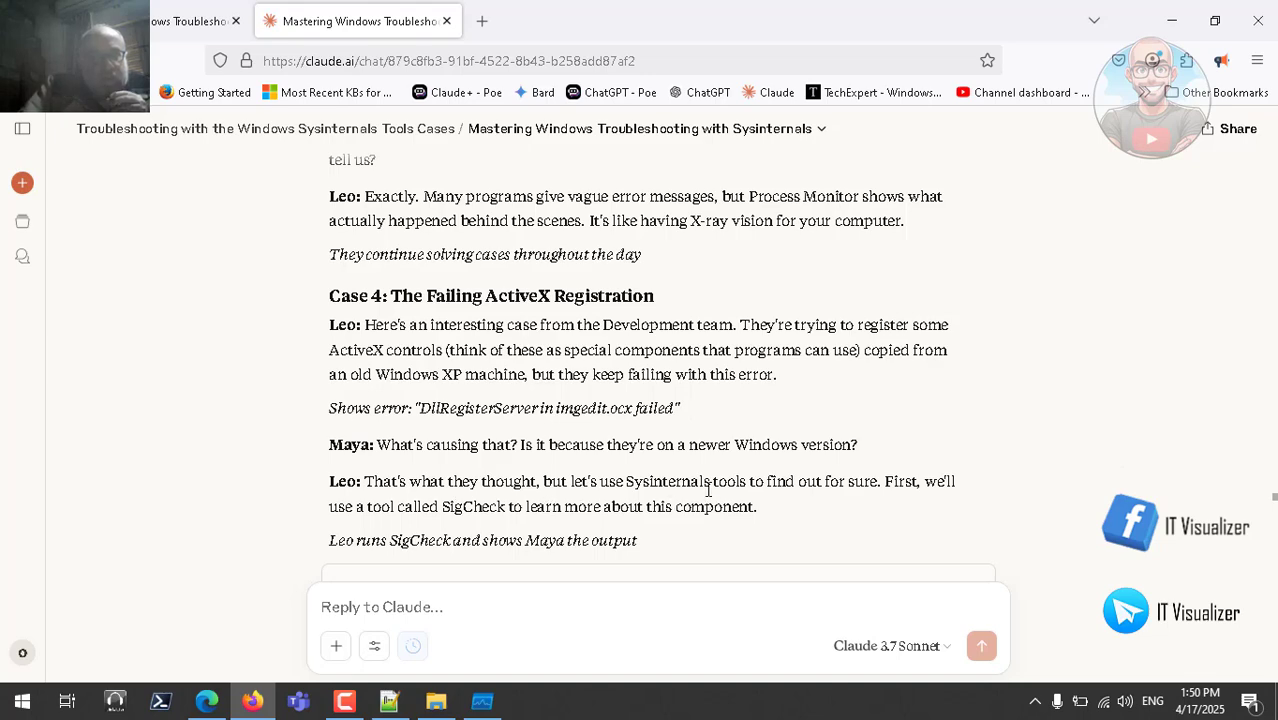
scroll(611, 420, "down", 2)
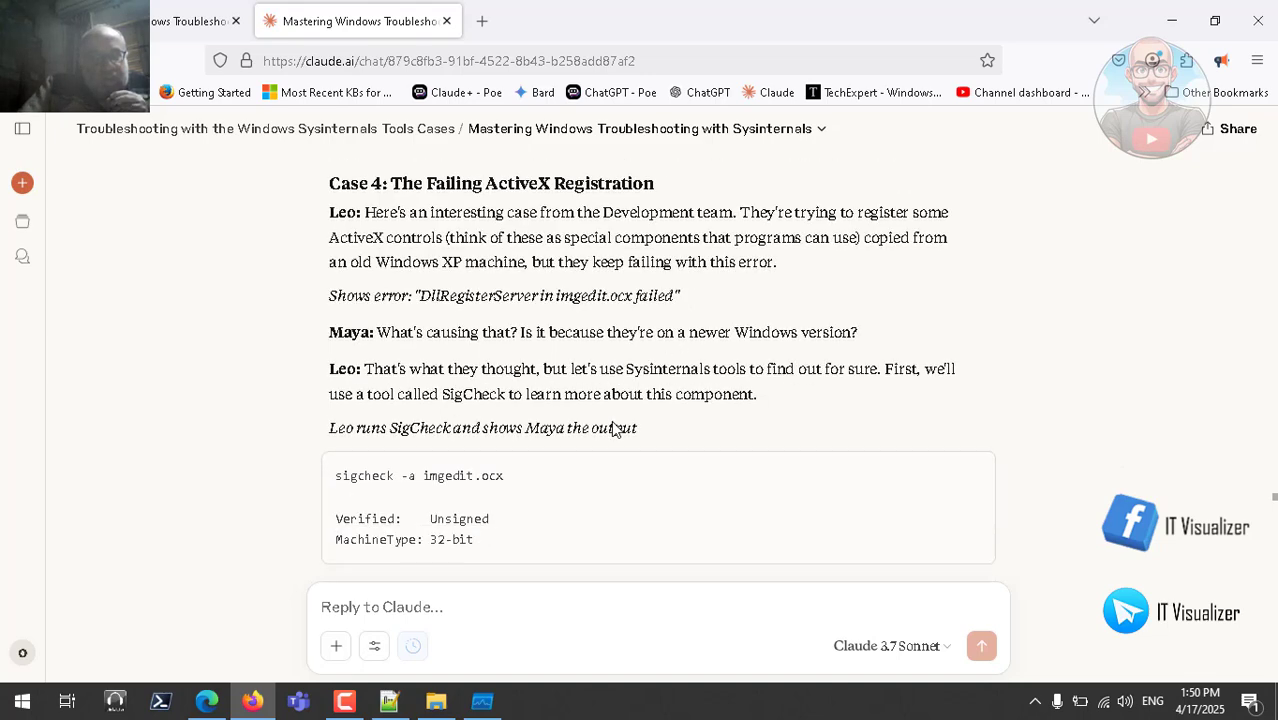
scroll(614, 428, "down", 2)
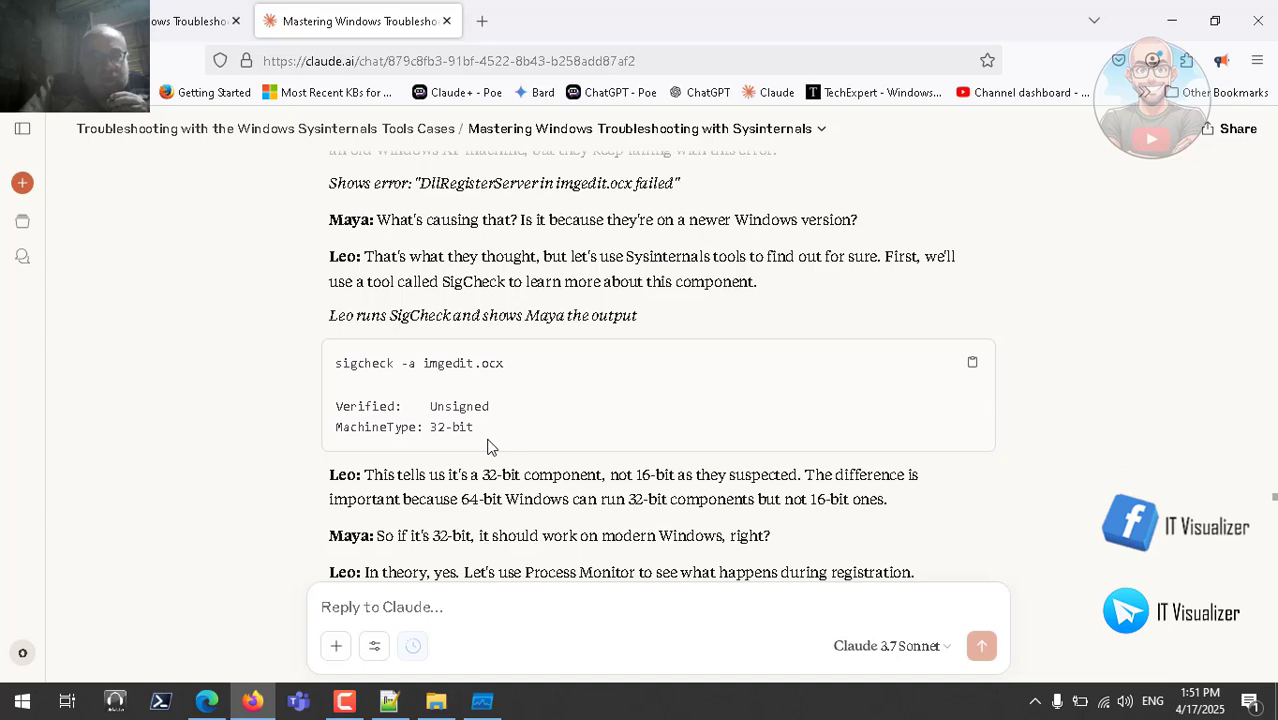
scroll(489, 447, "down", 3)
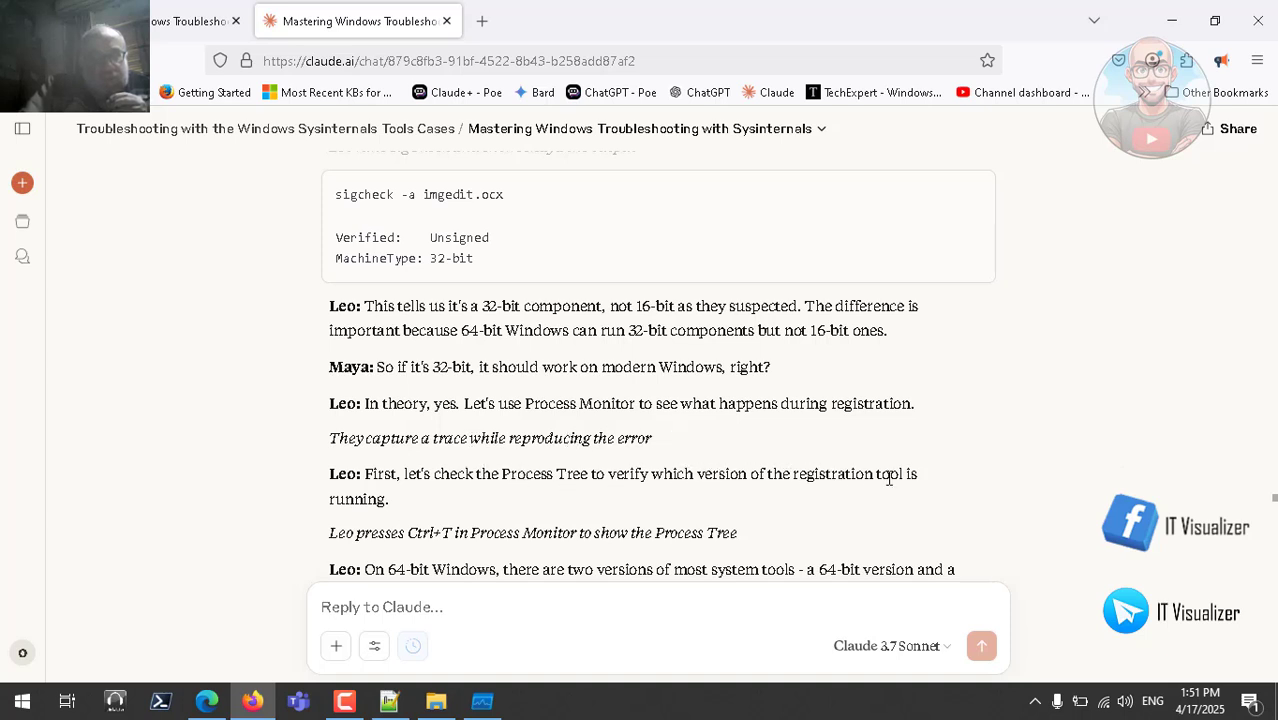
scroll(549, 498, "down", 1)
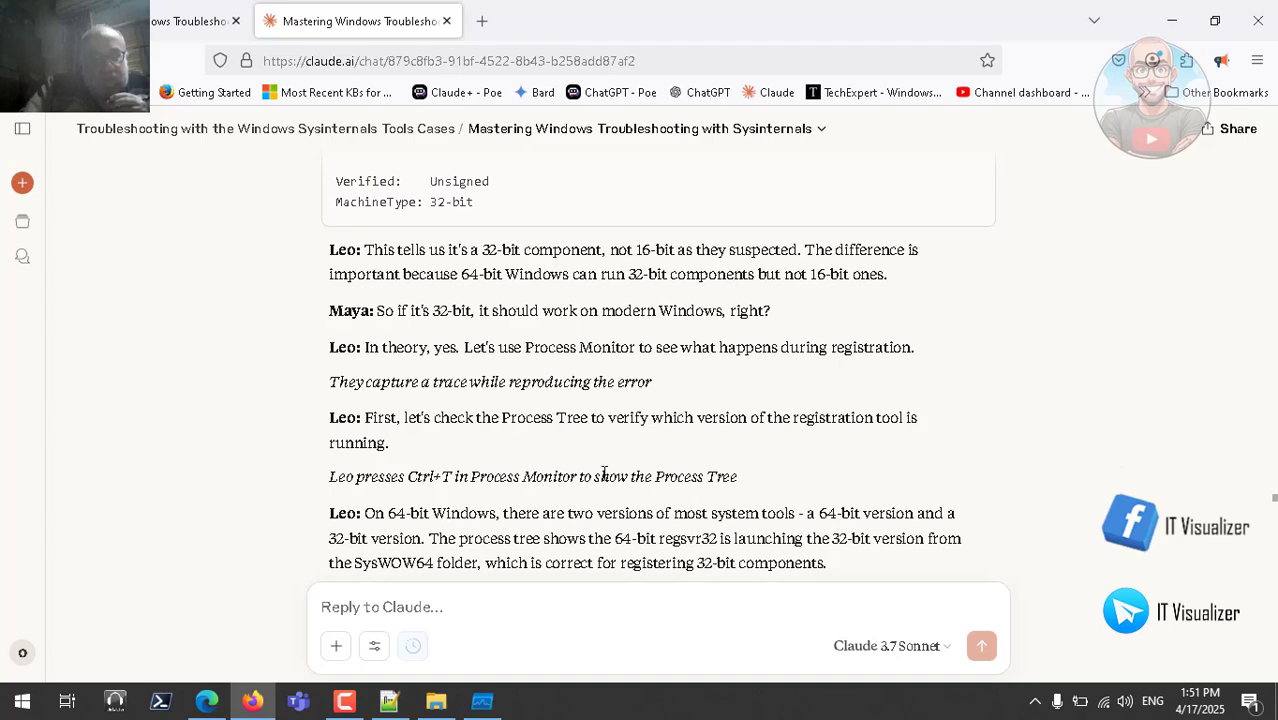
Switch to Process Monitor and open the Process Tree of the captured trace
left_click(482, 700)
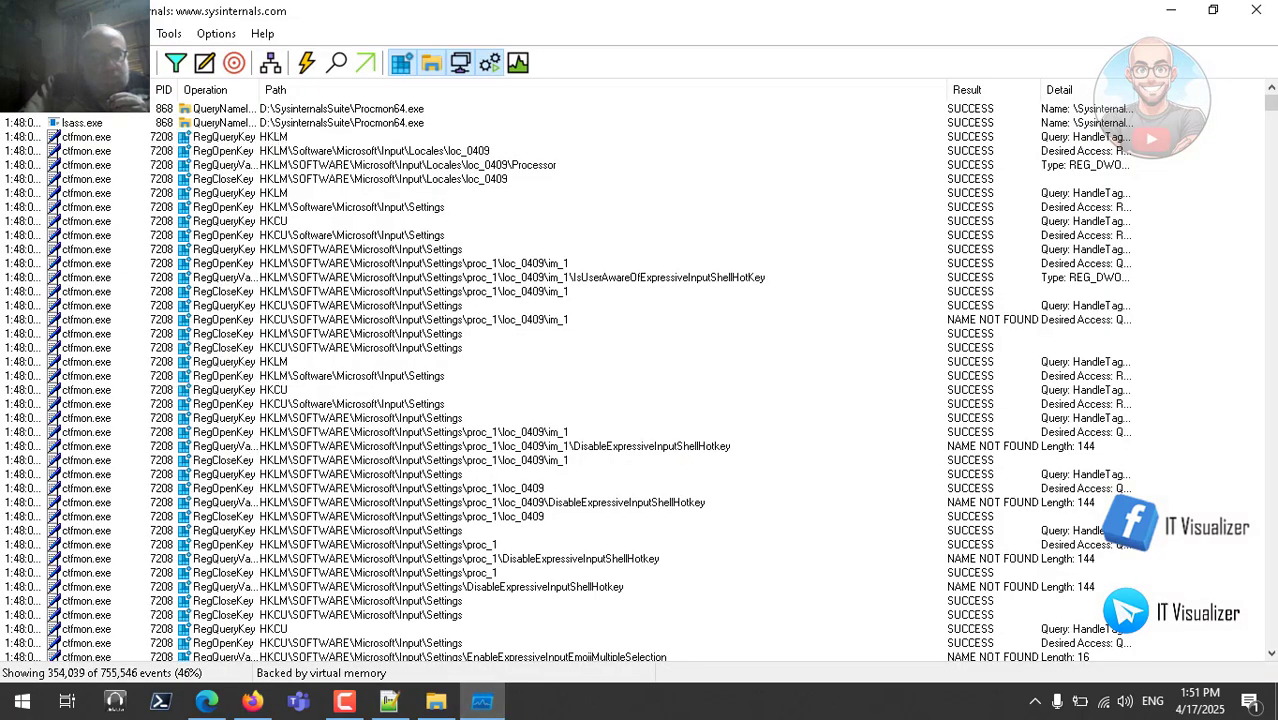
left_click(128, 33)
mouse_move(95, 33)
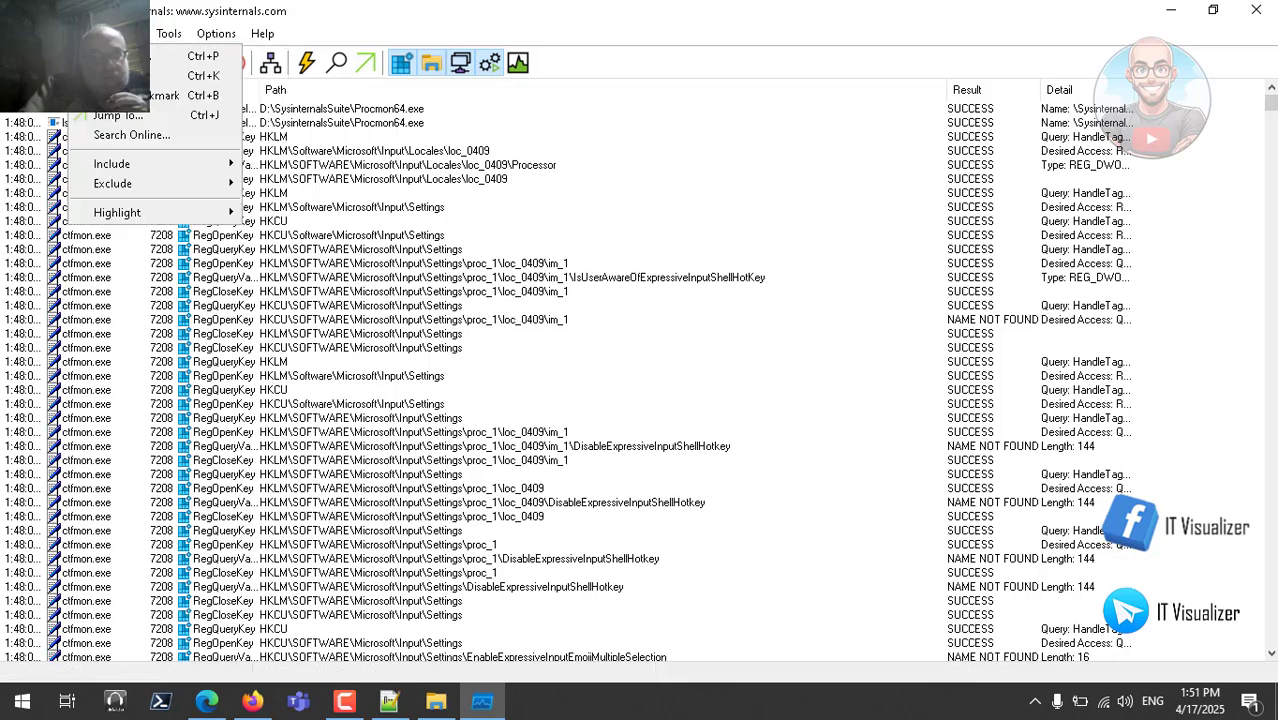
mouse_move(178, 38)
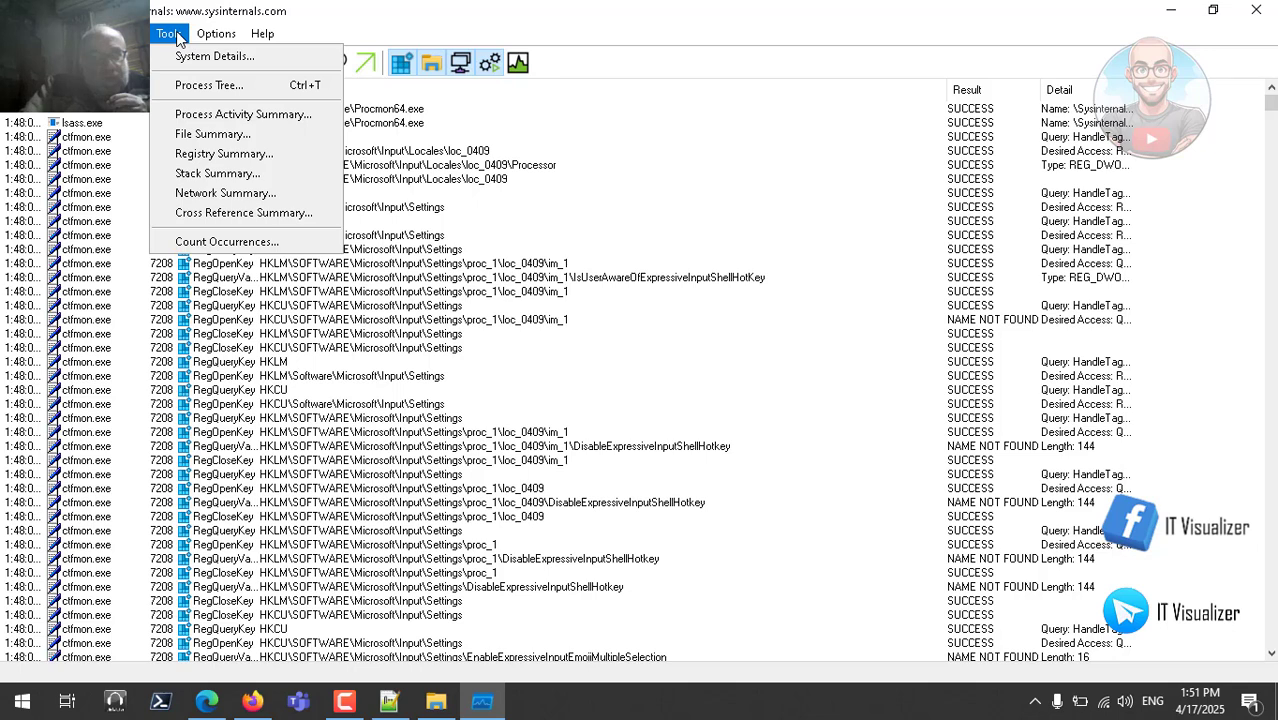
left_click(205, 86)
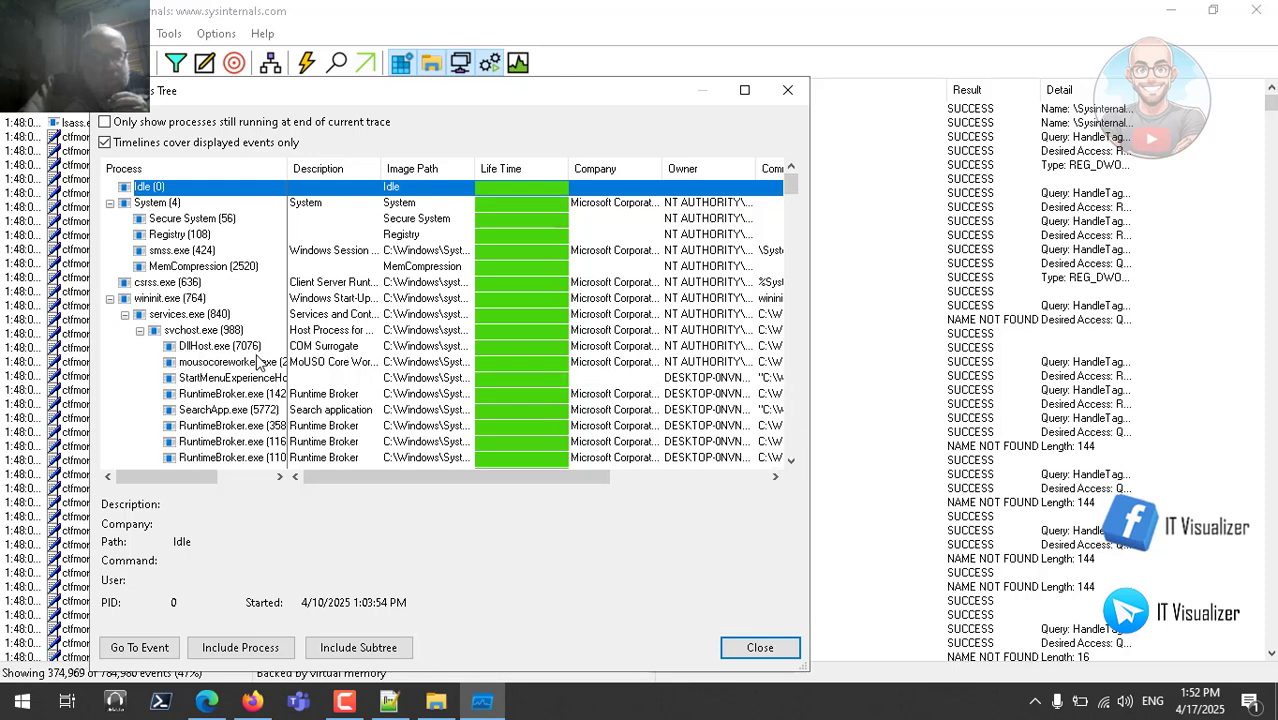
Examine the details of wininit.exe, its child services.exe and the first svchost.exe beneath it in the Process Tree
left_click(172, 300)
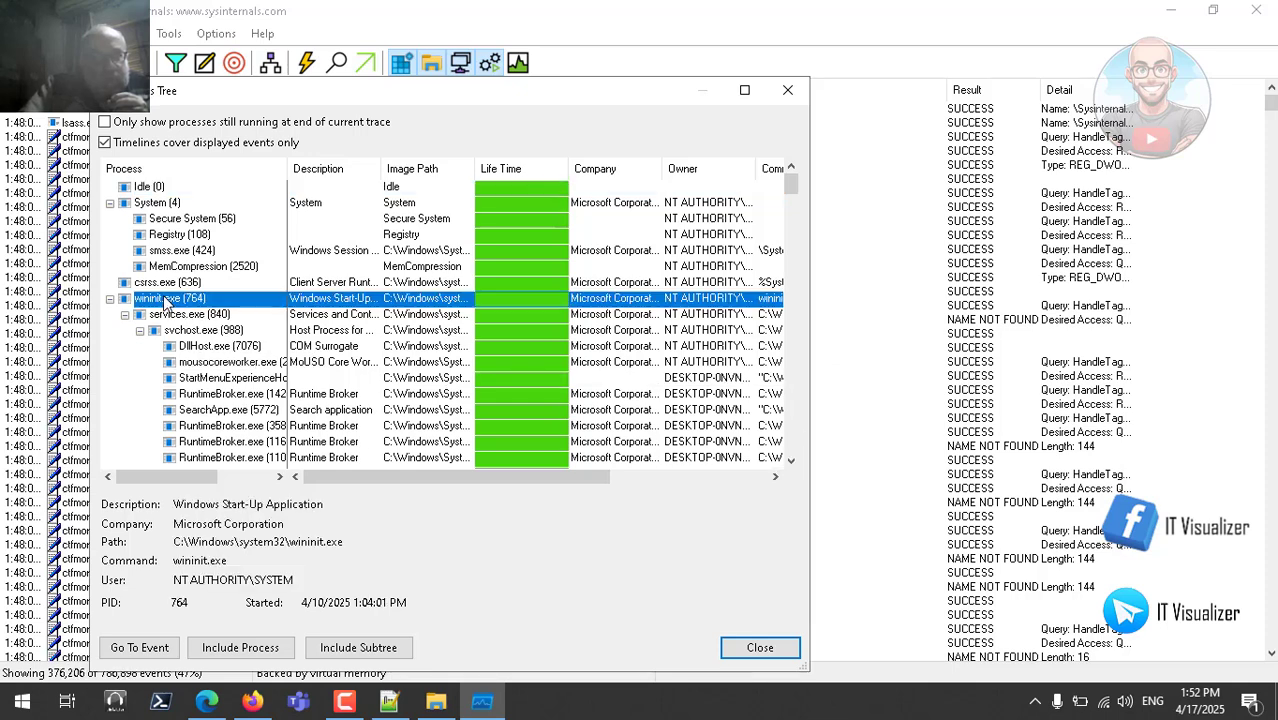
left_click(178, 316)
left_click(195, 331)
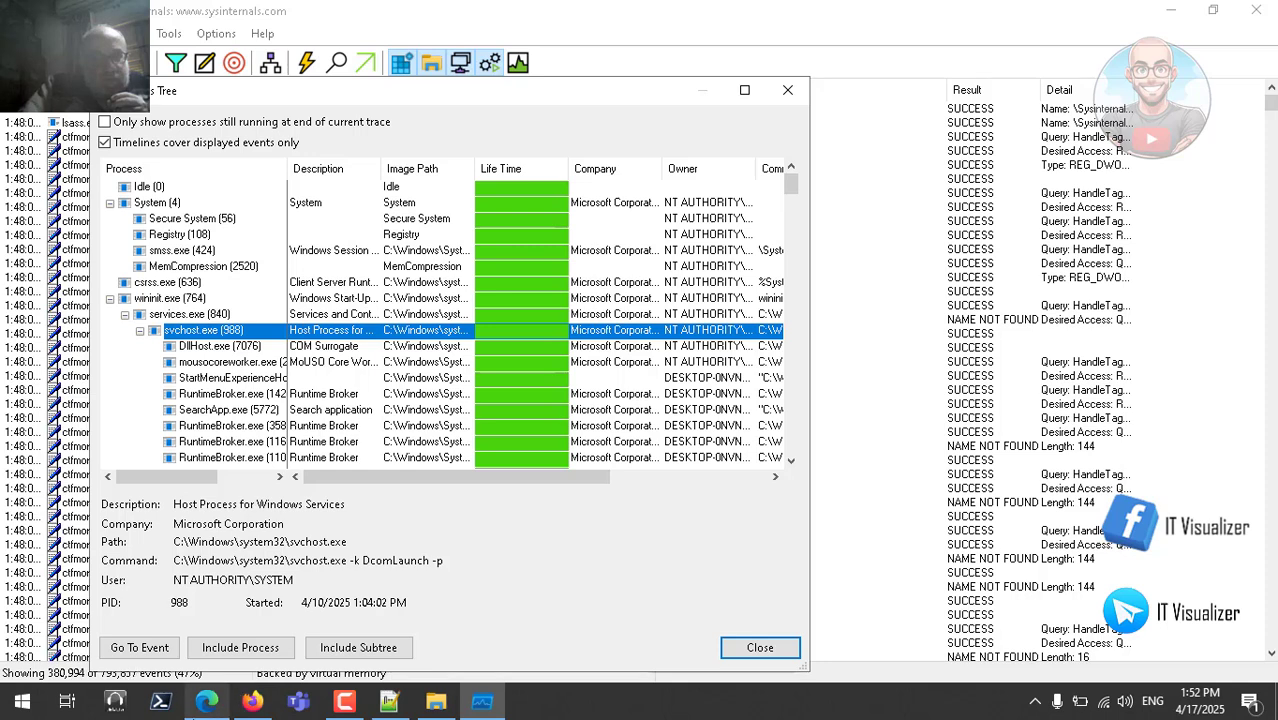
Read the Claude chat's explanation of the 64-bit and 32-bit regsvr32 and the imgedit.ocx search, rechecking the Process Tree in Process Monitor
left_click(251, 704)
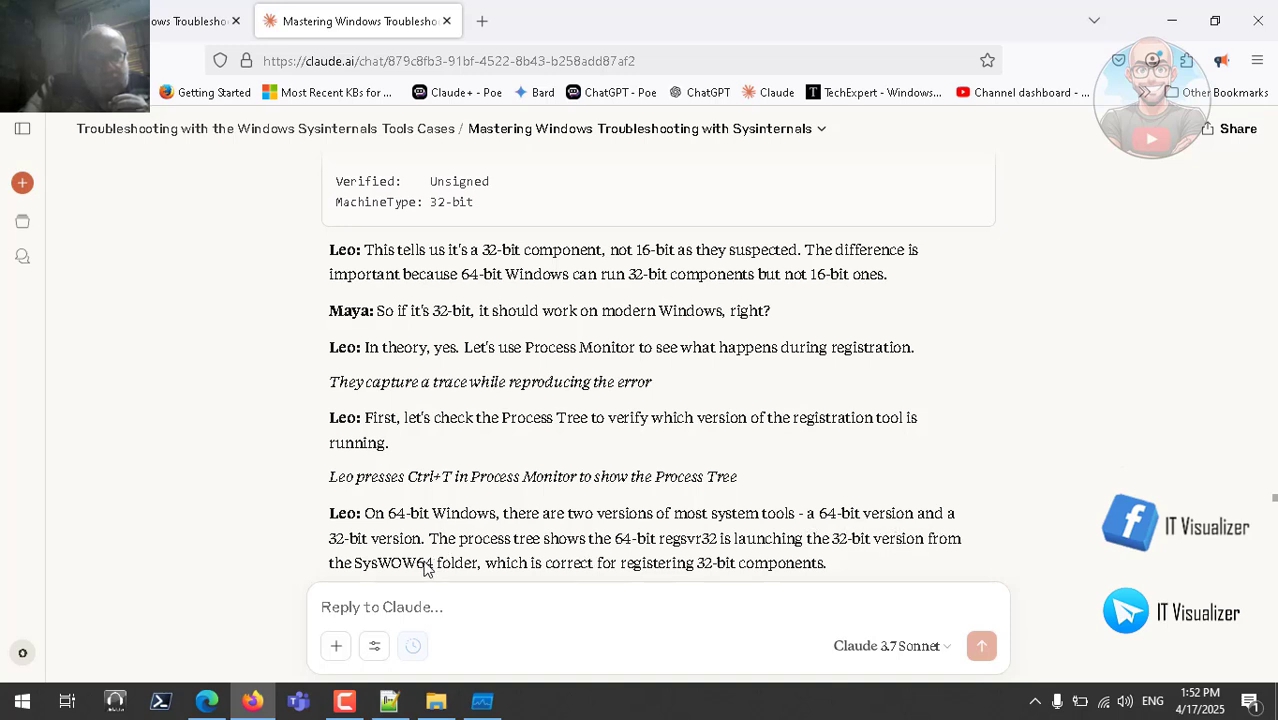
scroll(486, 566, "down", 1)
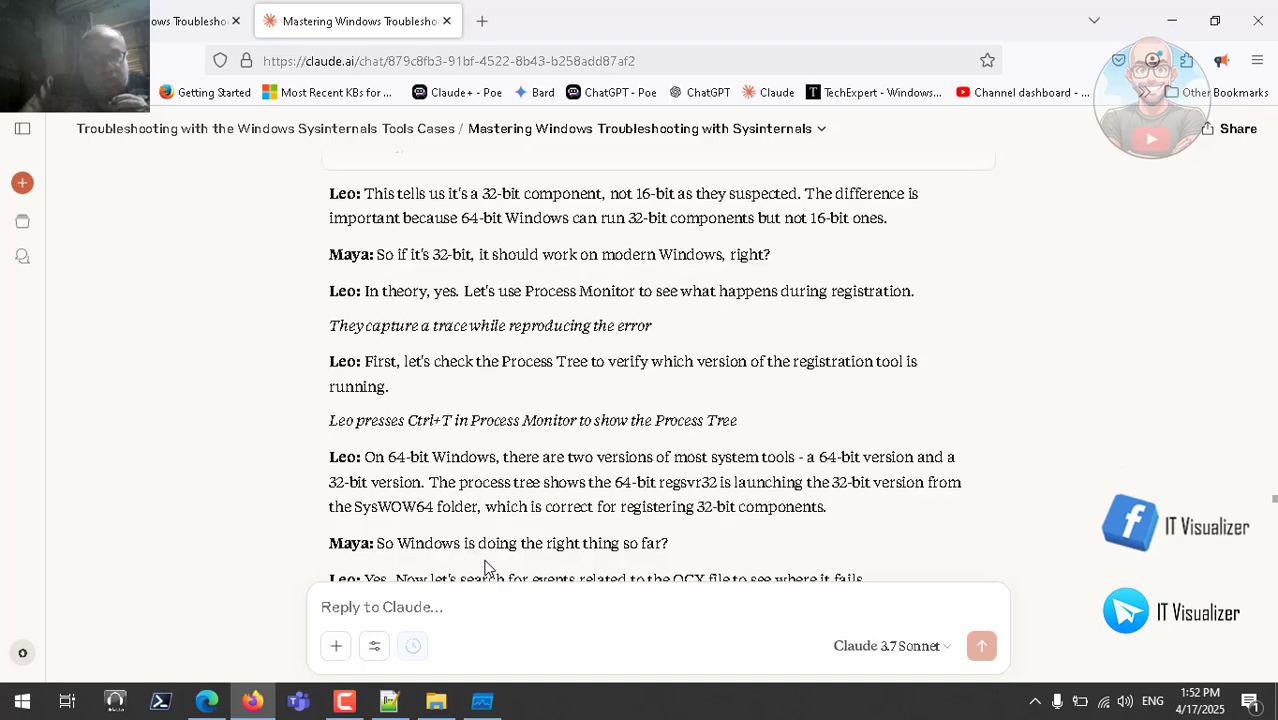
scroll(486, 566, "down", 1)
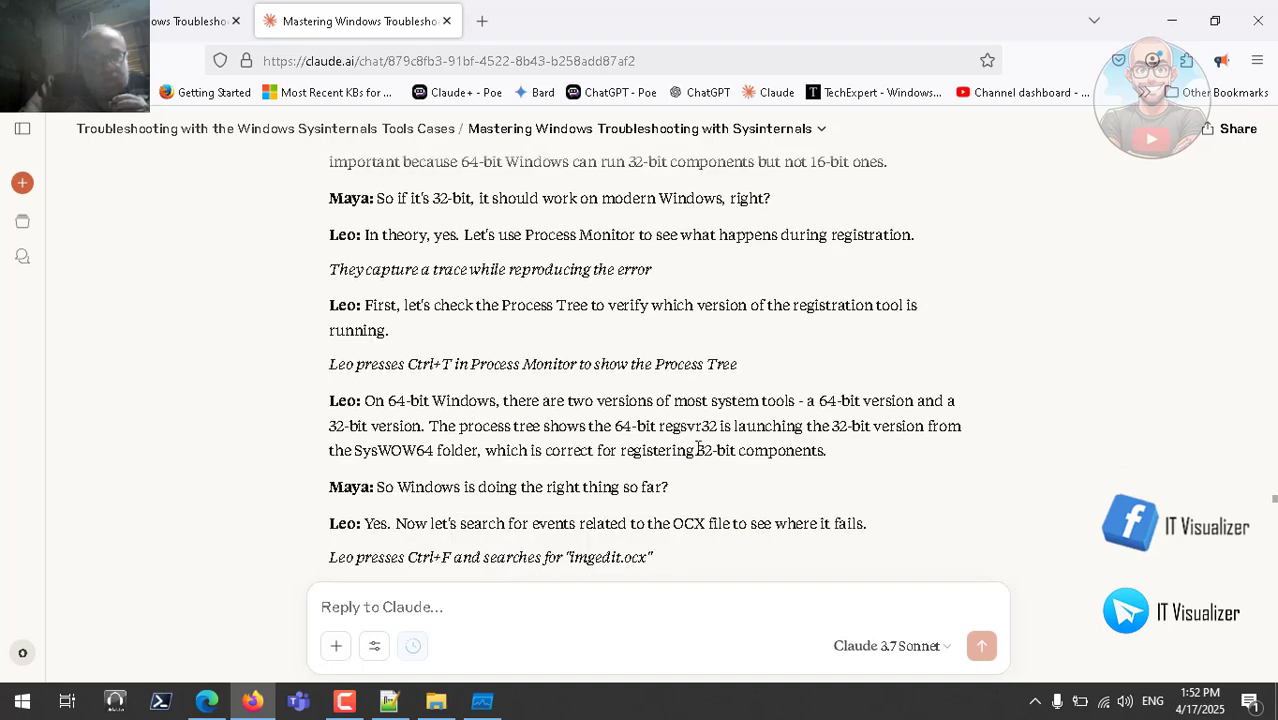
left_click(482, 700)
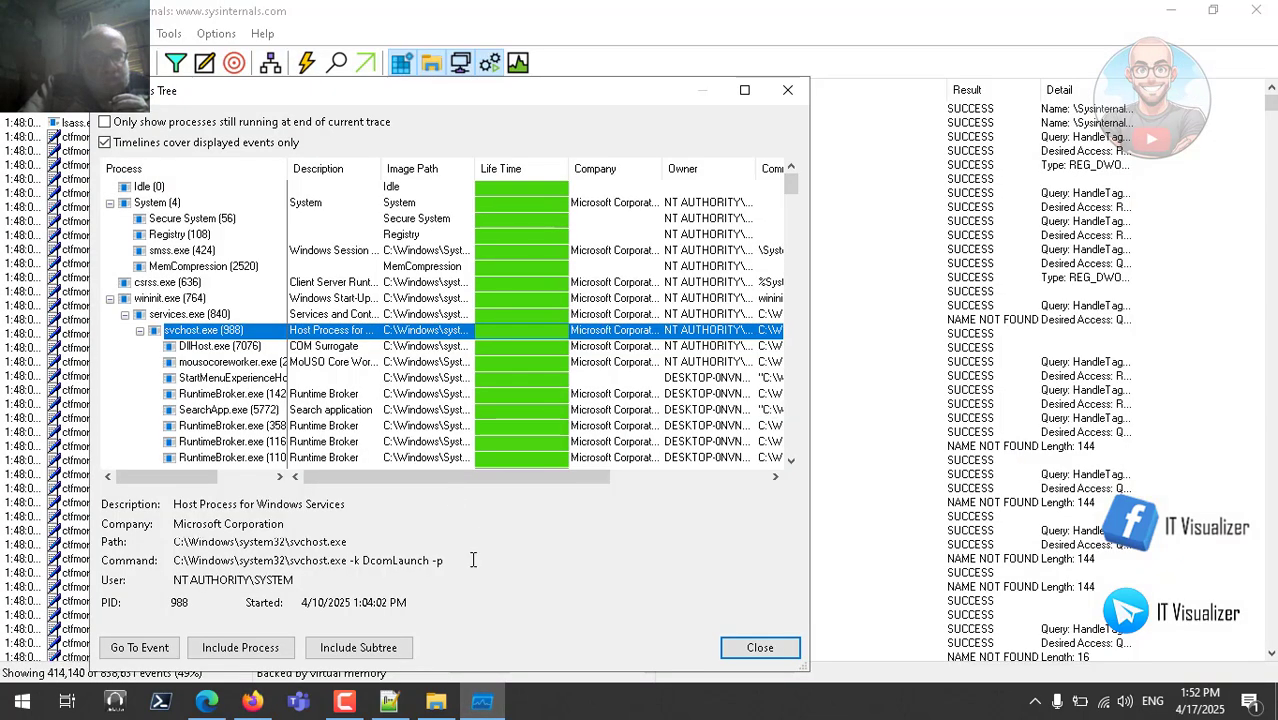
left_click(252, 701)
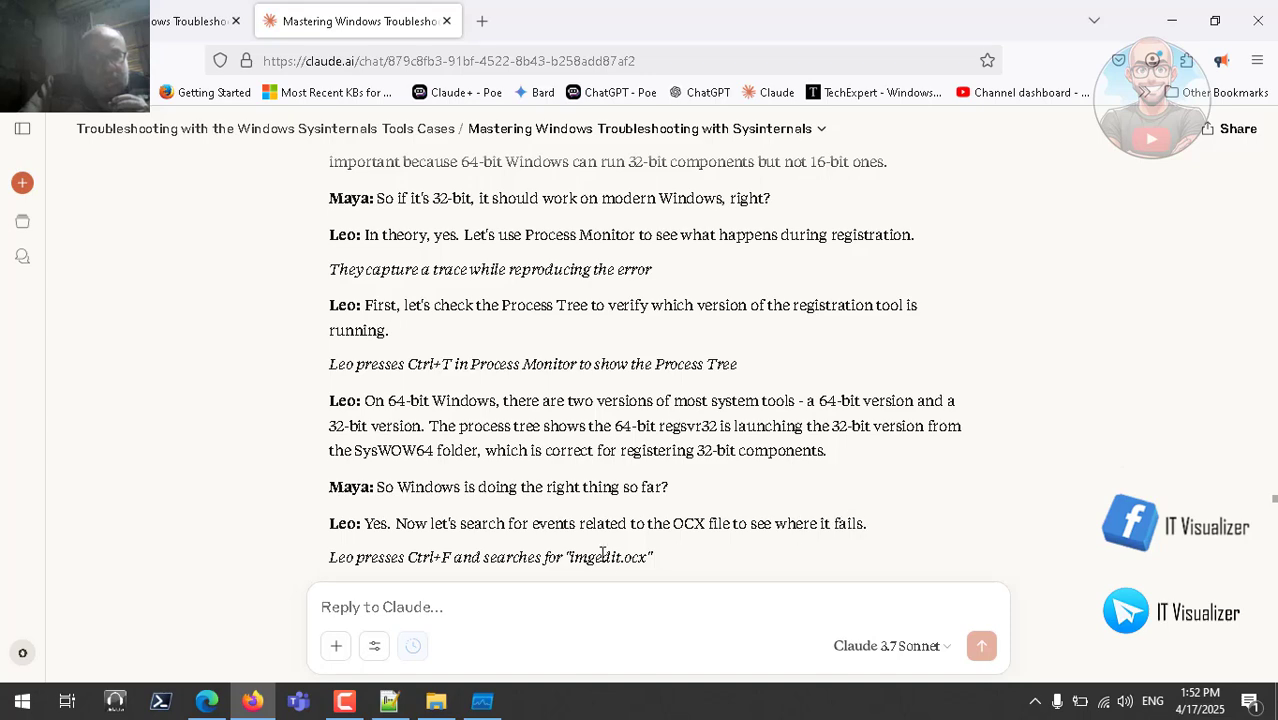
scroll(551, 549, "down", 2)
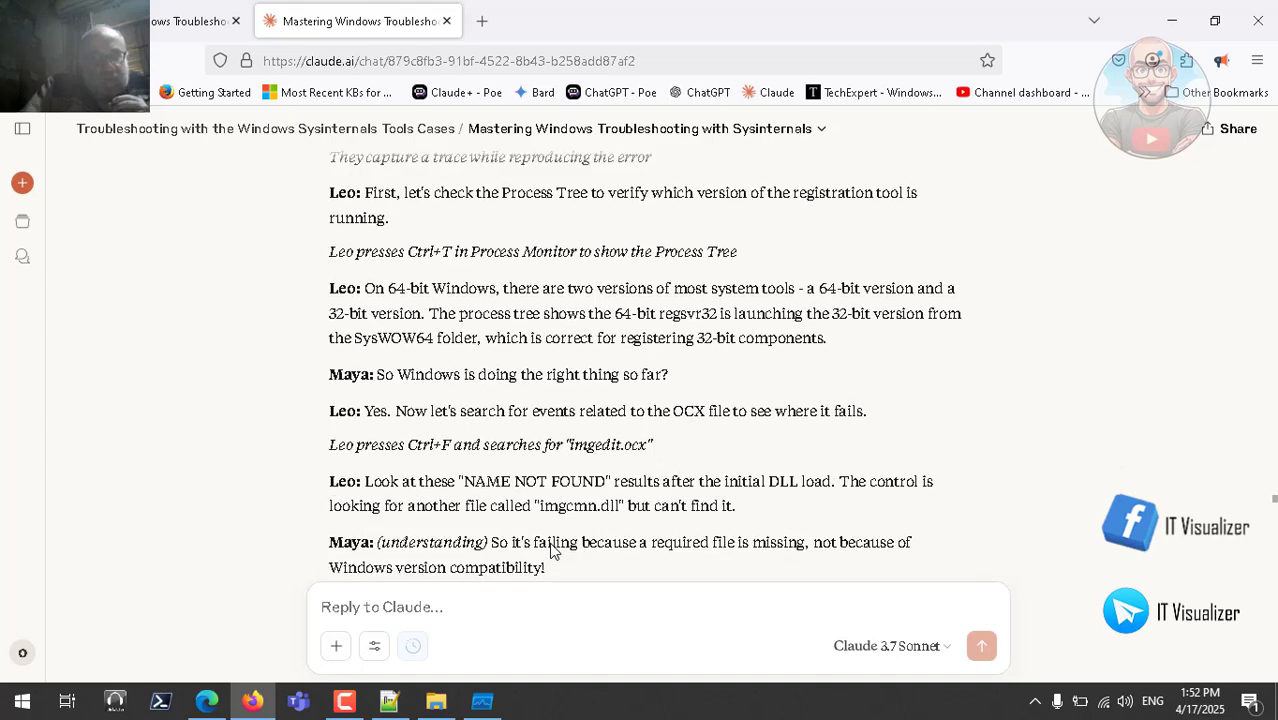
Switch to Process Monitor, close the Process Tree and open the Find dialog for the event list
left_click(484, 703)
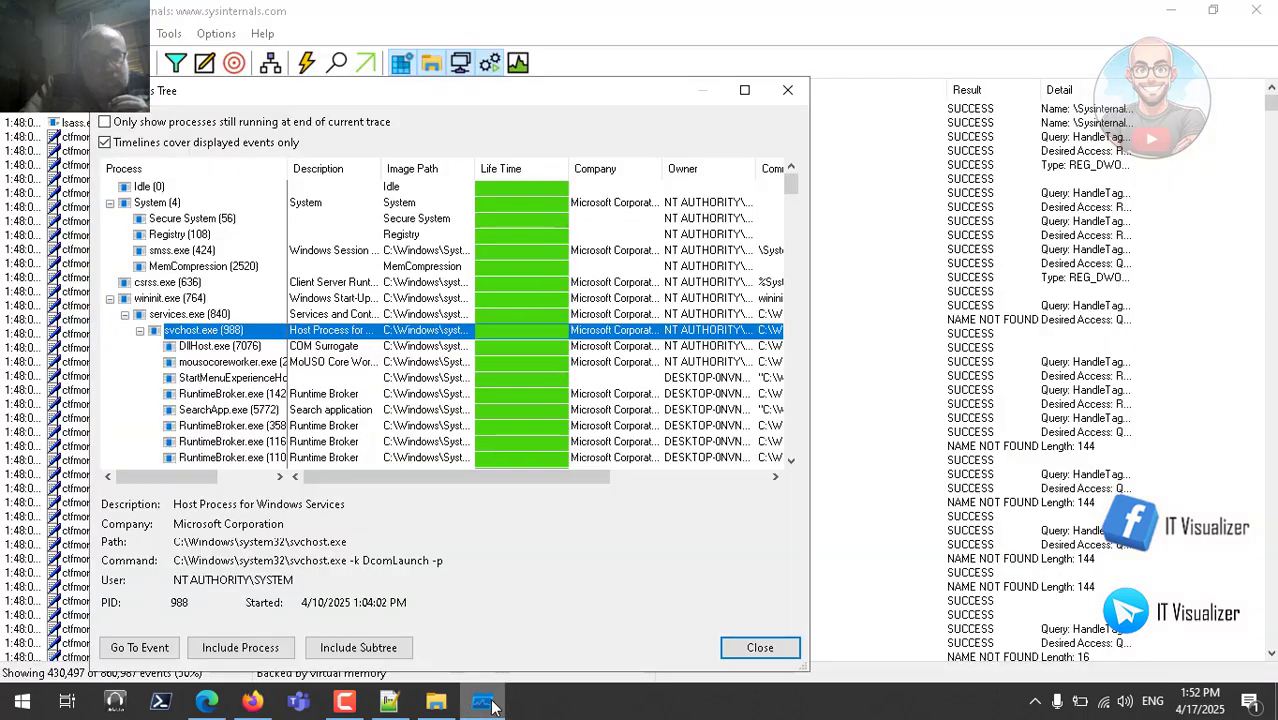
left_click(752, 650)
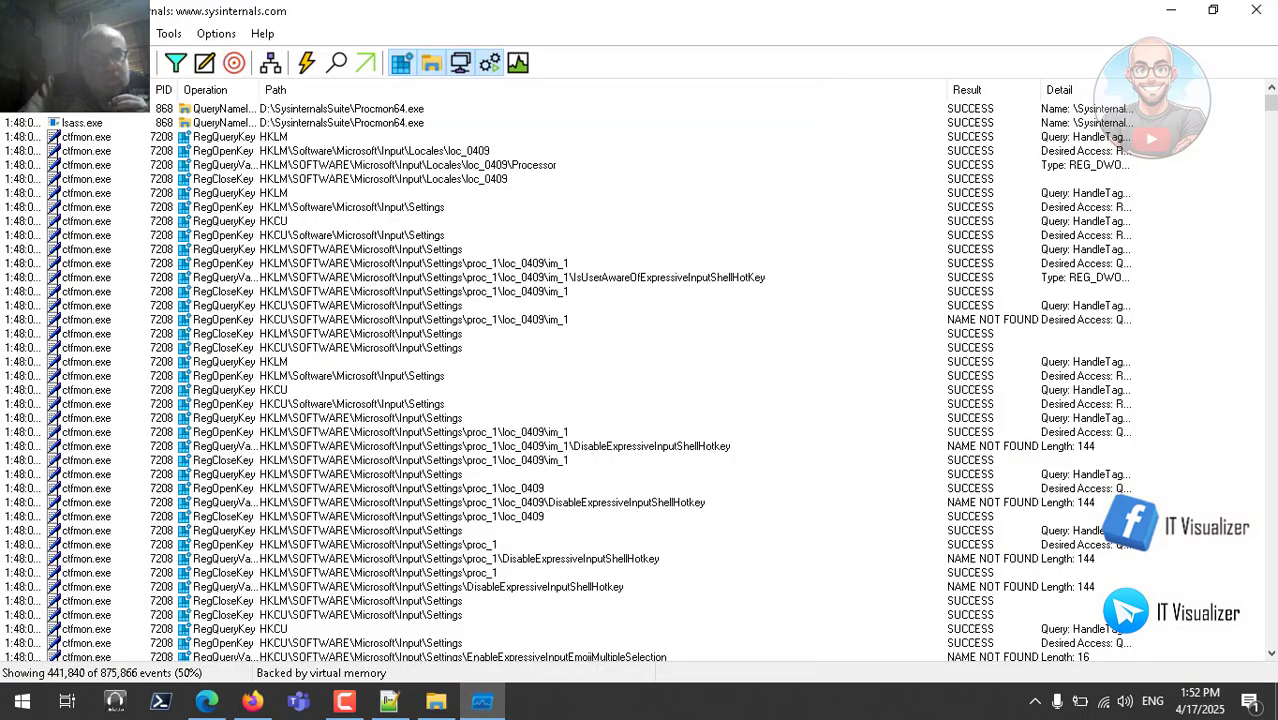
left_click(128, 33)
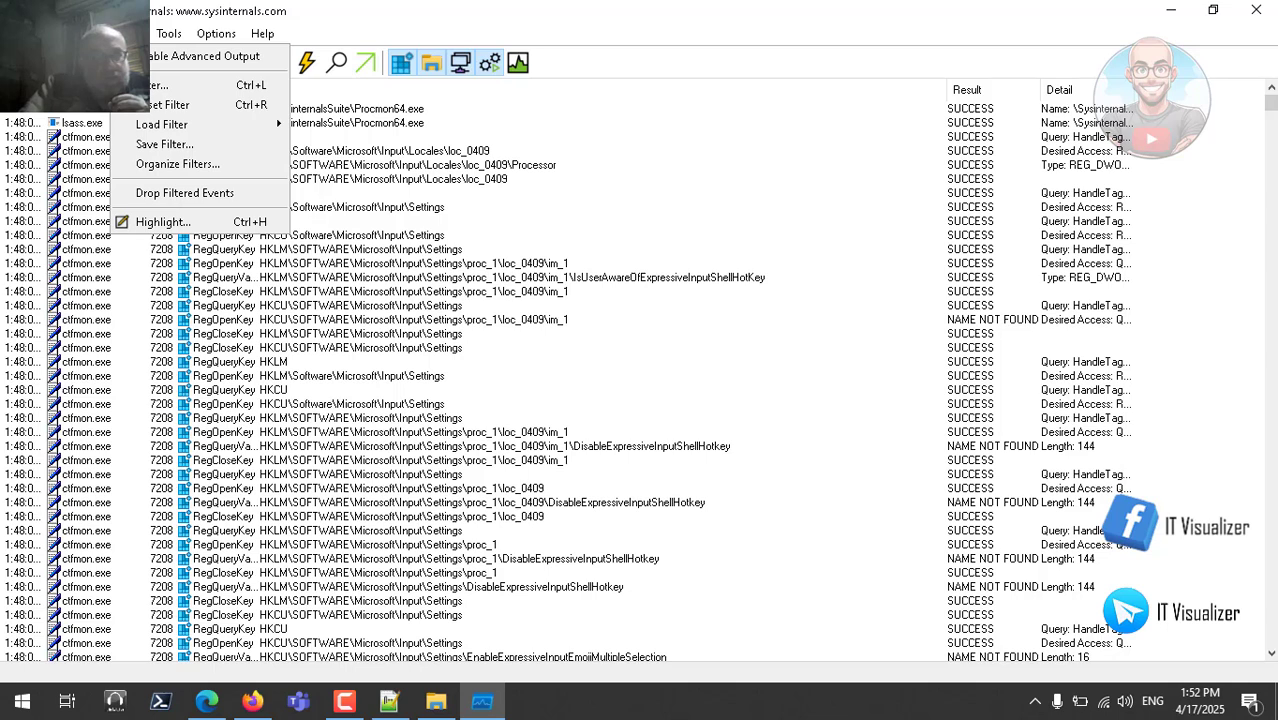
mouse_move(163, 35)
left_click(572, 4)
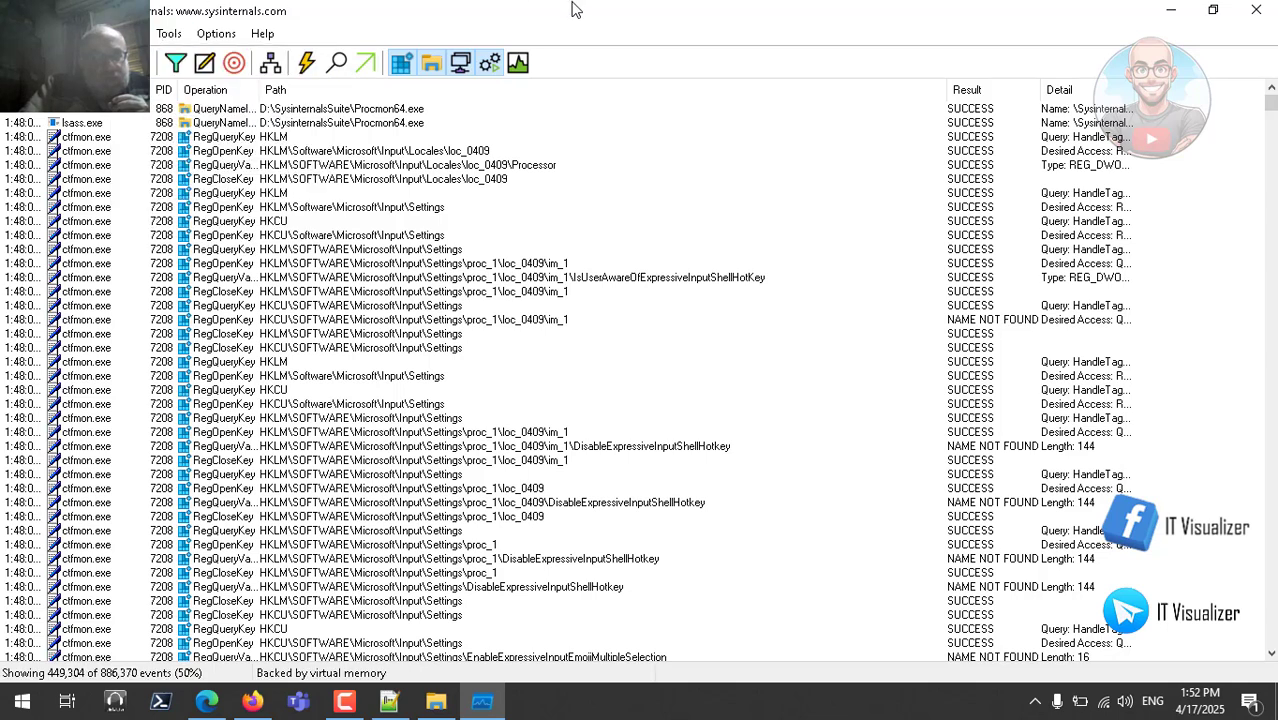
key("ctrl+f")
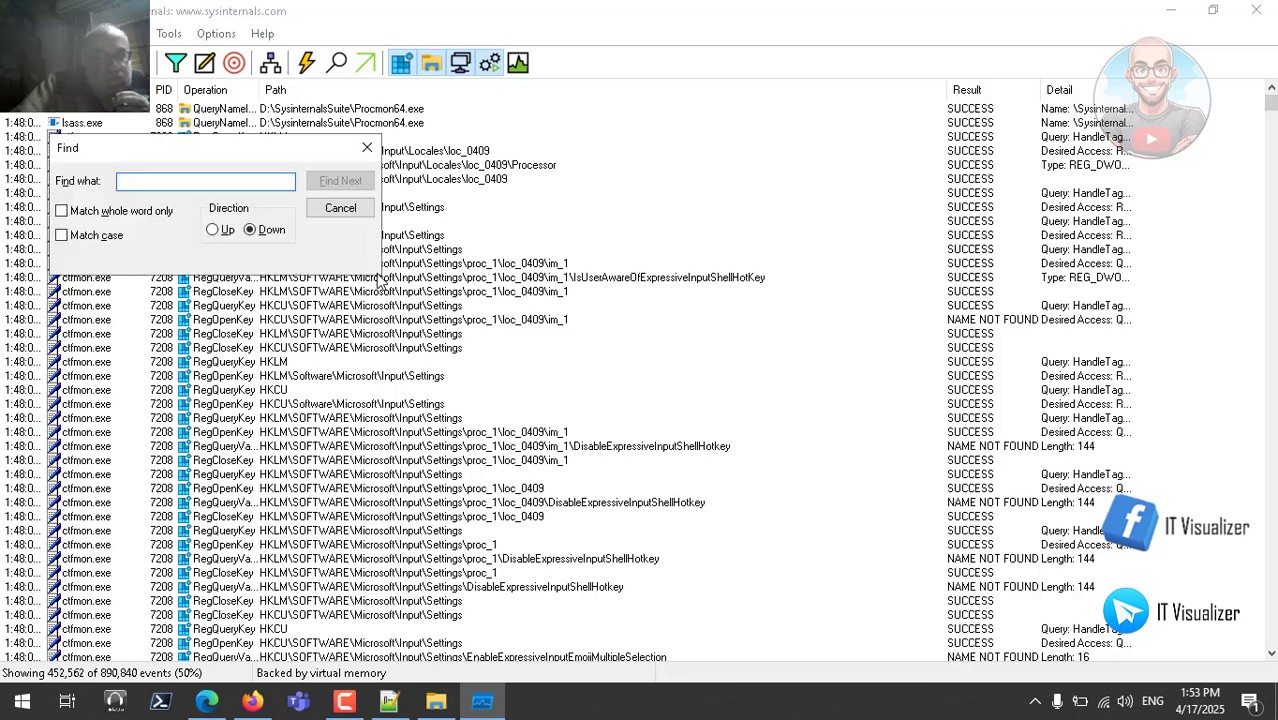
Recheck the Claude chat's NAME NOT FOUND instruction and view the event properties of the loc_0409\DisableExpressiveInputShellHotkey query in Process Monitor
left_click(250, 701)
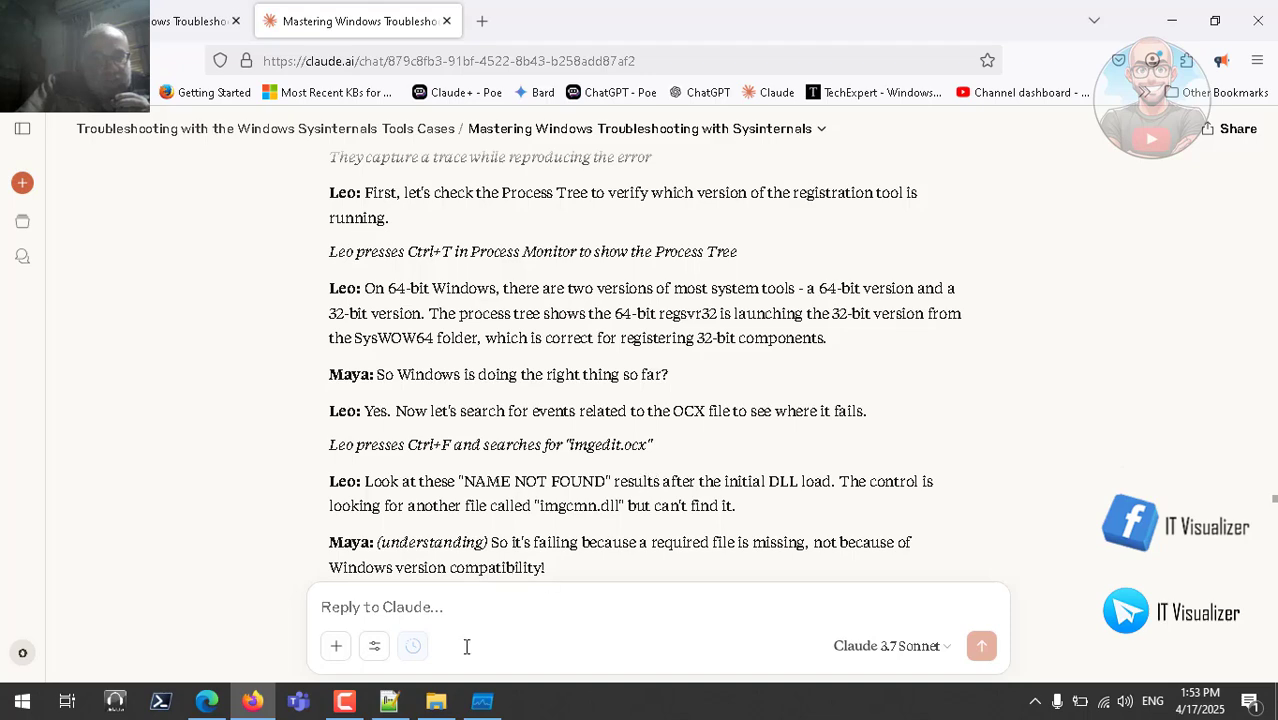
left_click(480, 703)
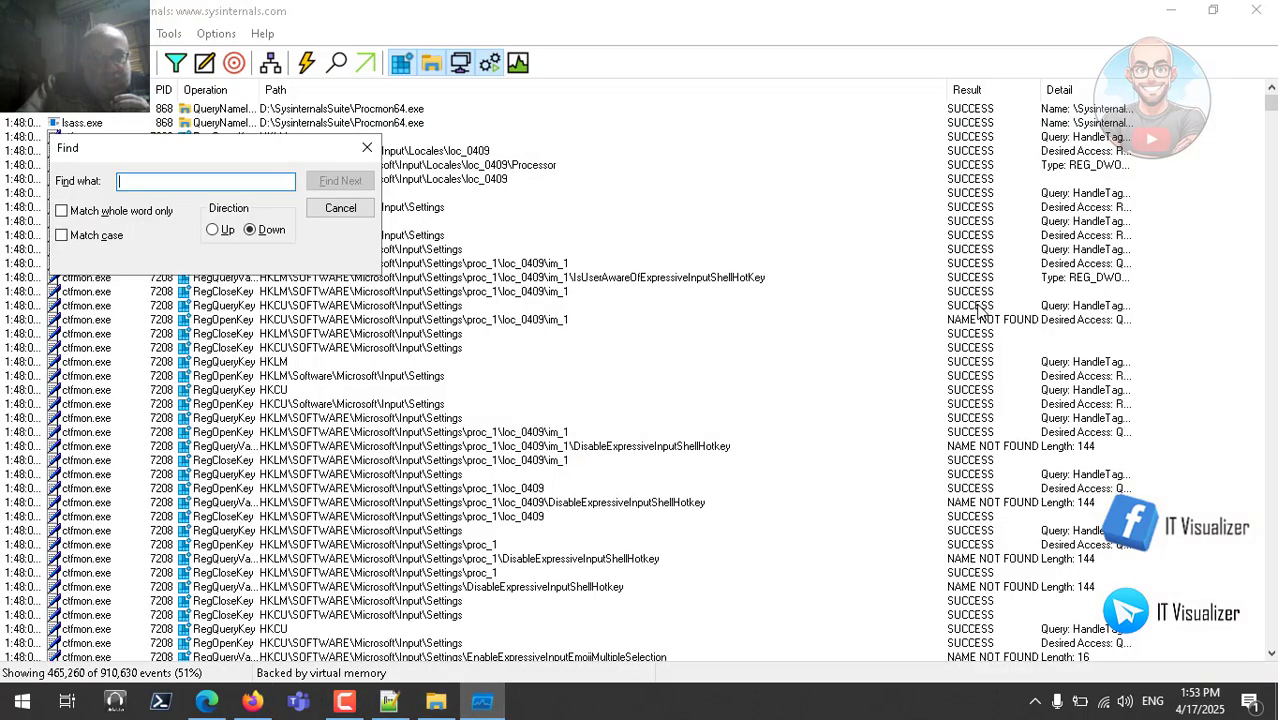
left_click(985, 503)
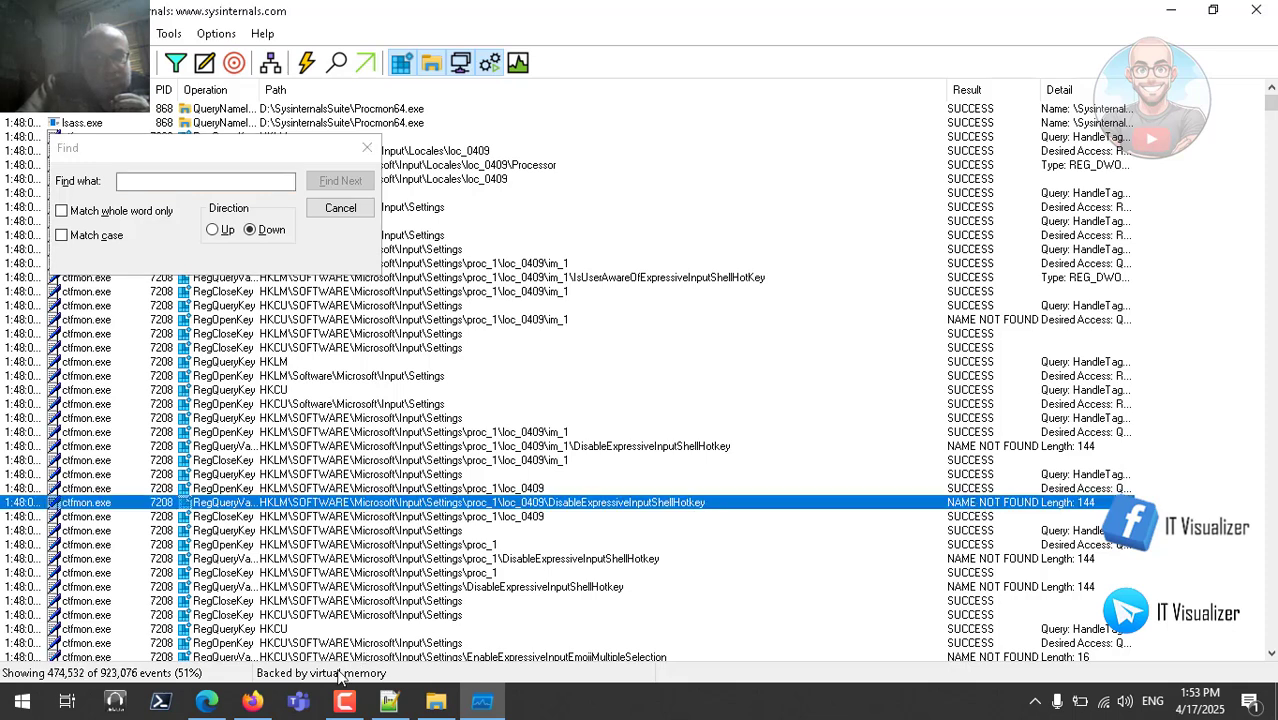
left_click(273, 697)
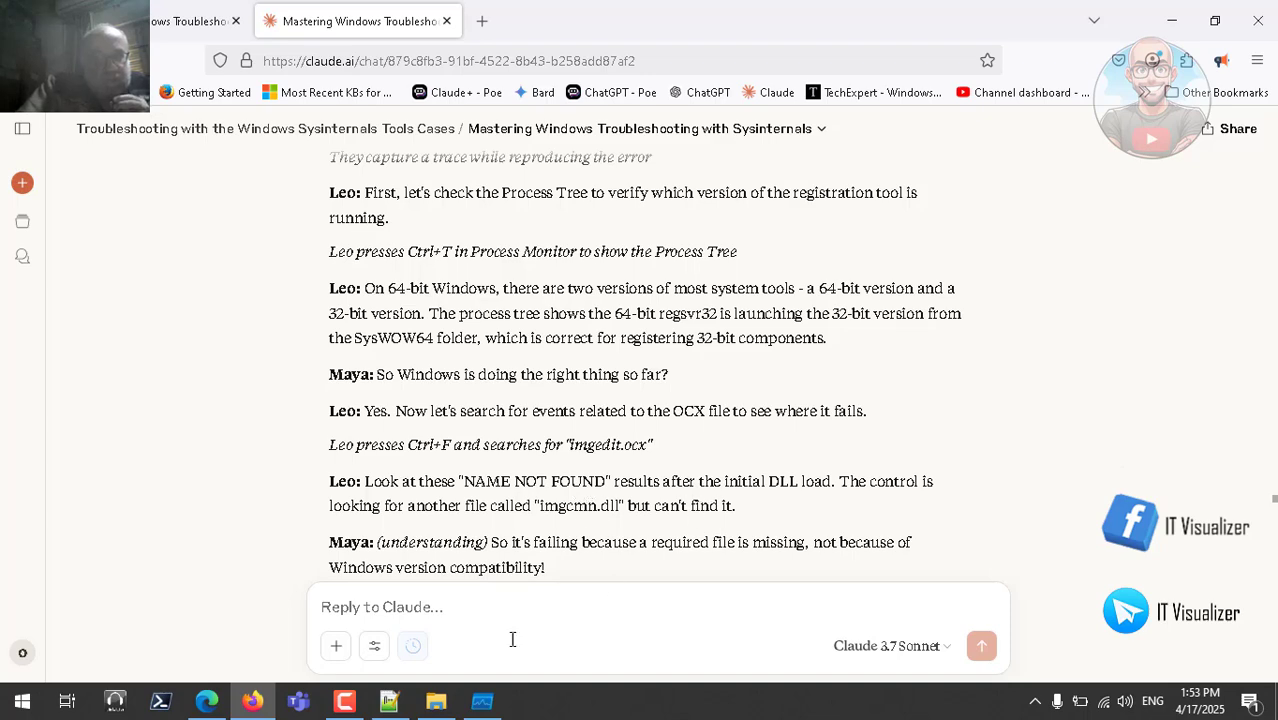
left_click(483, 703)
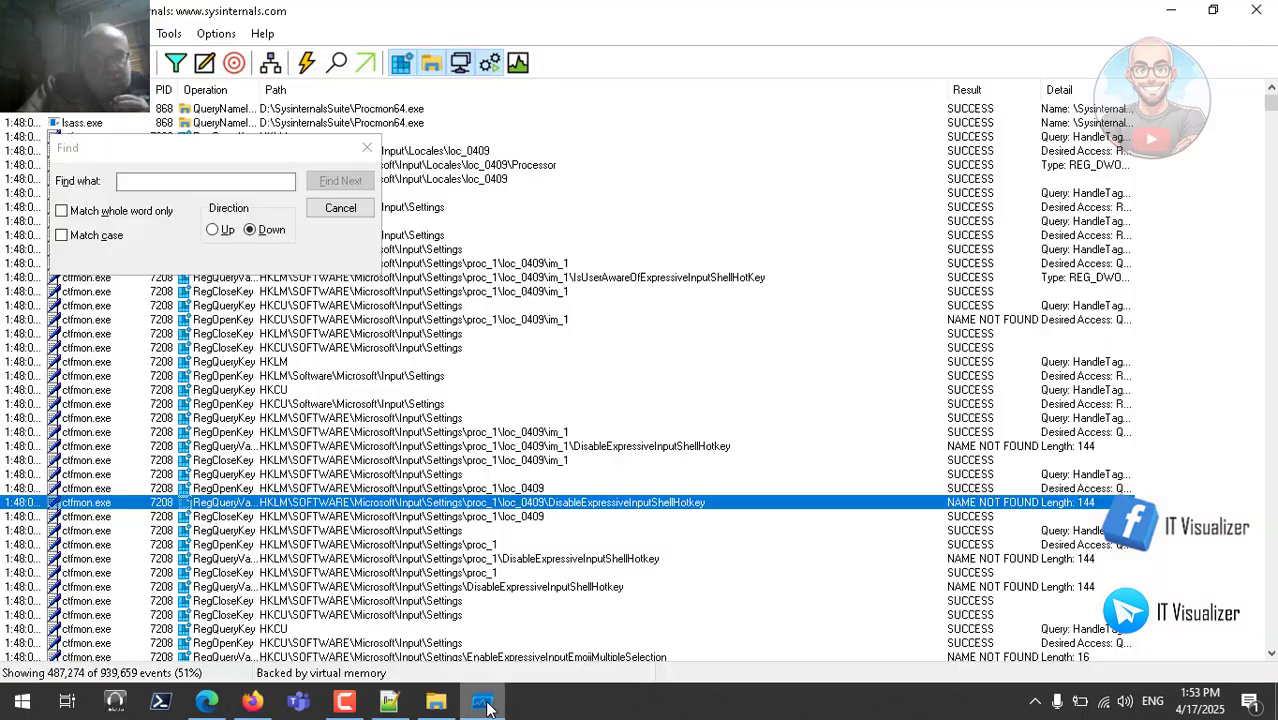
double_click(517, 503)
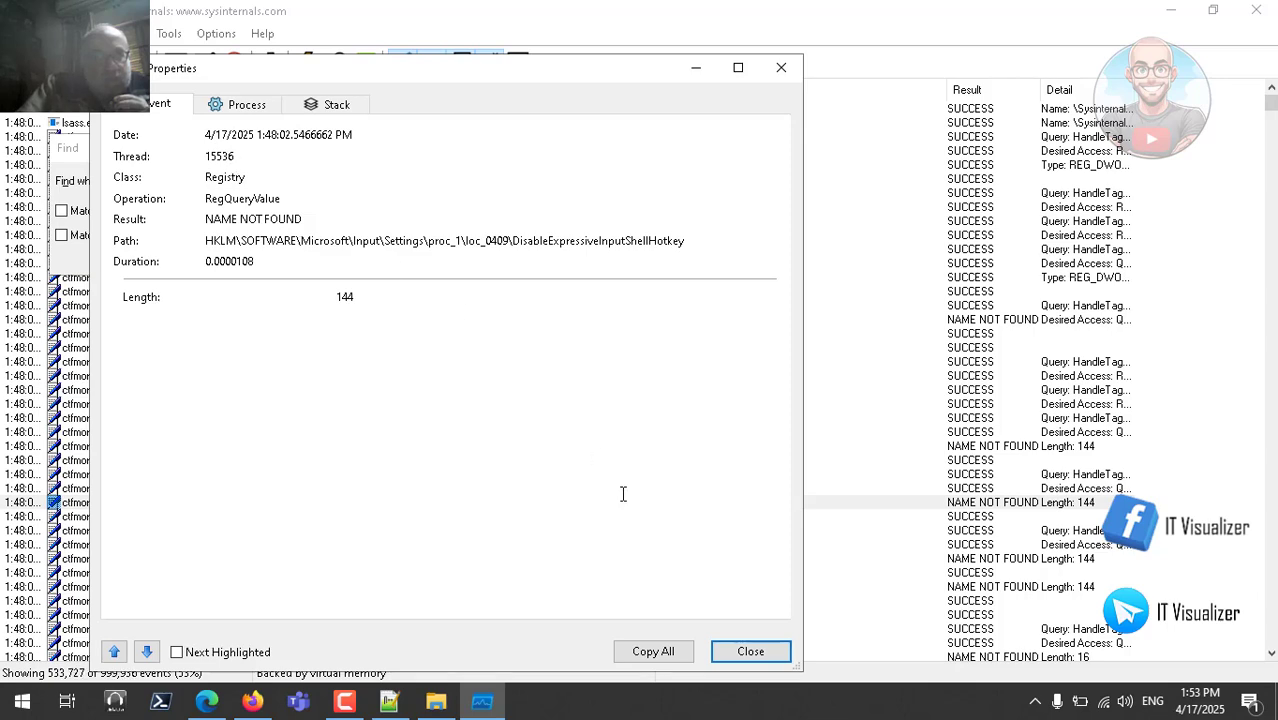
left_click(750, 652)
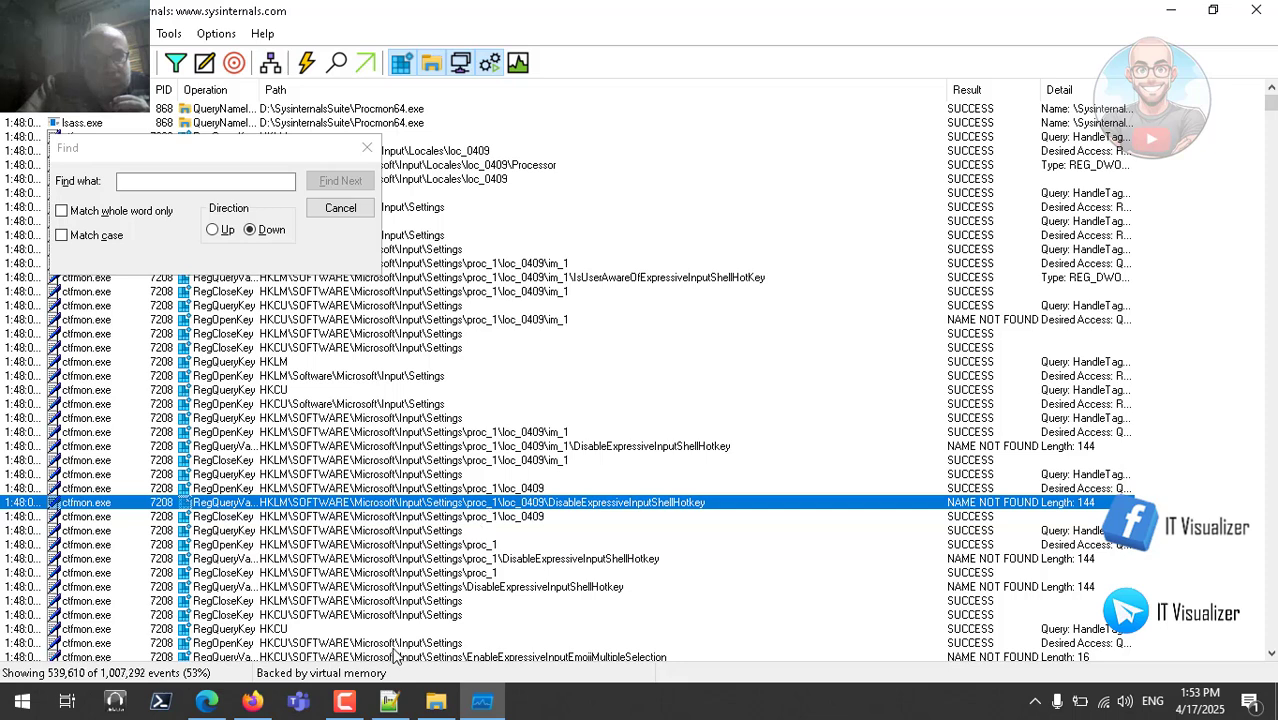
Switch to the Claude chat and read the rest of Case 4 about the missing imgcmn.dll and Dependency Walker
left_click(252, 701)
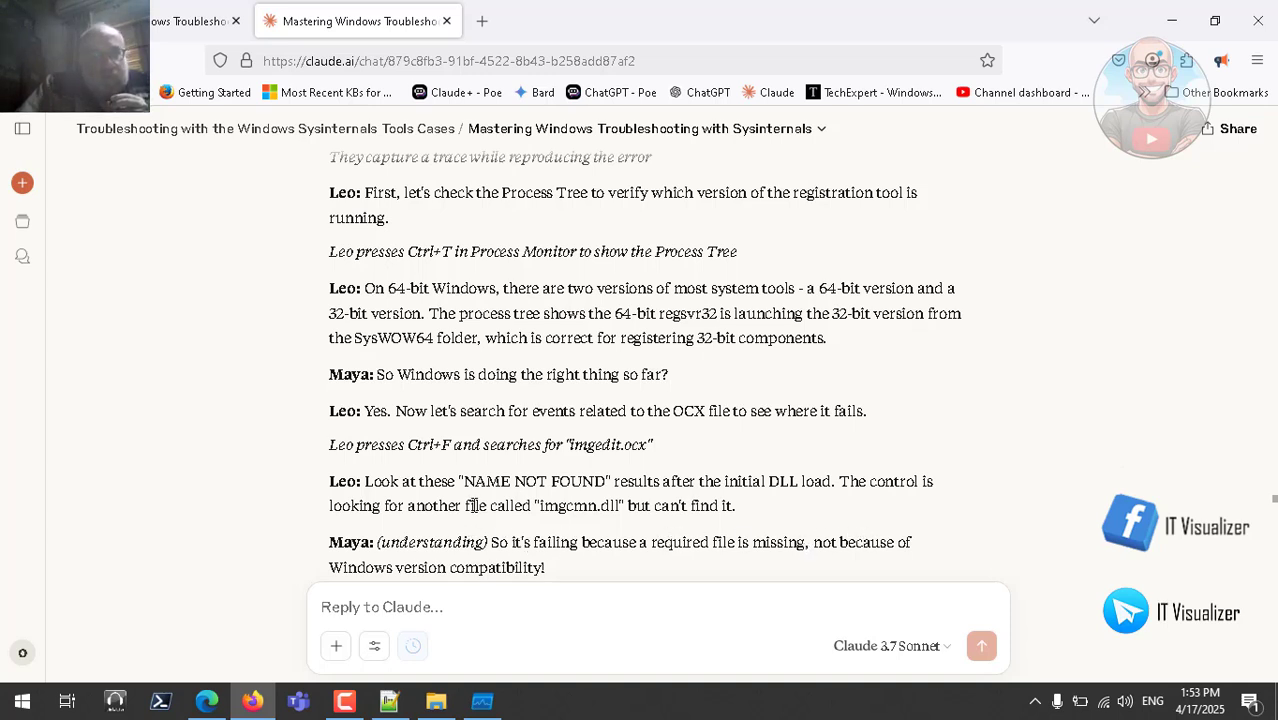
scroll(475, 505, "down", 1)
scroll(473, 505, "down", 3)
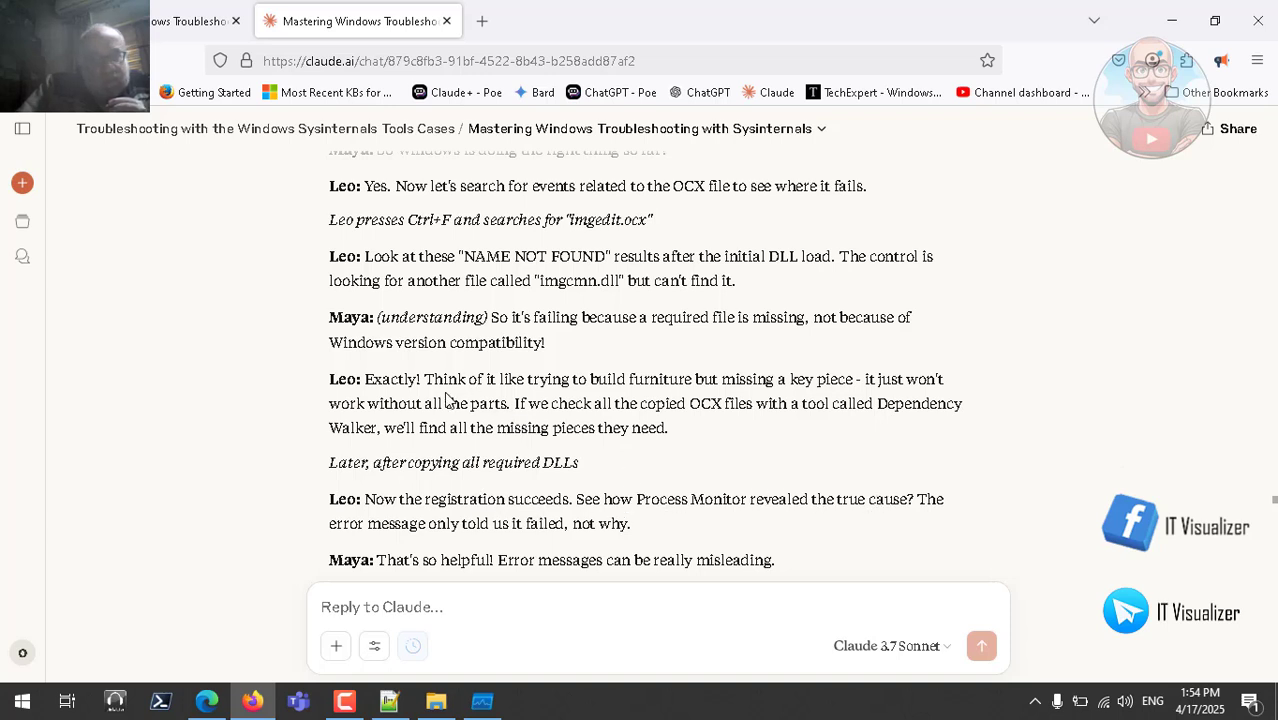
scroll(447, 400, "down", 3)
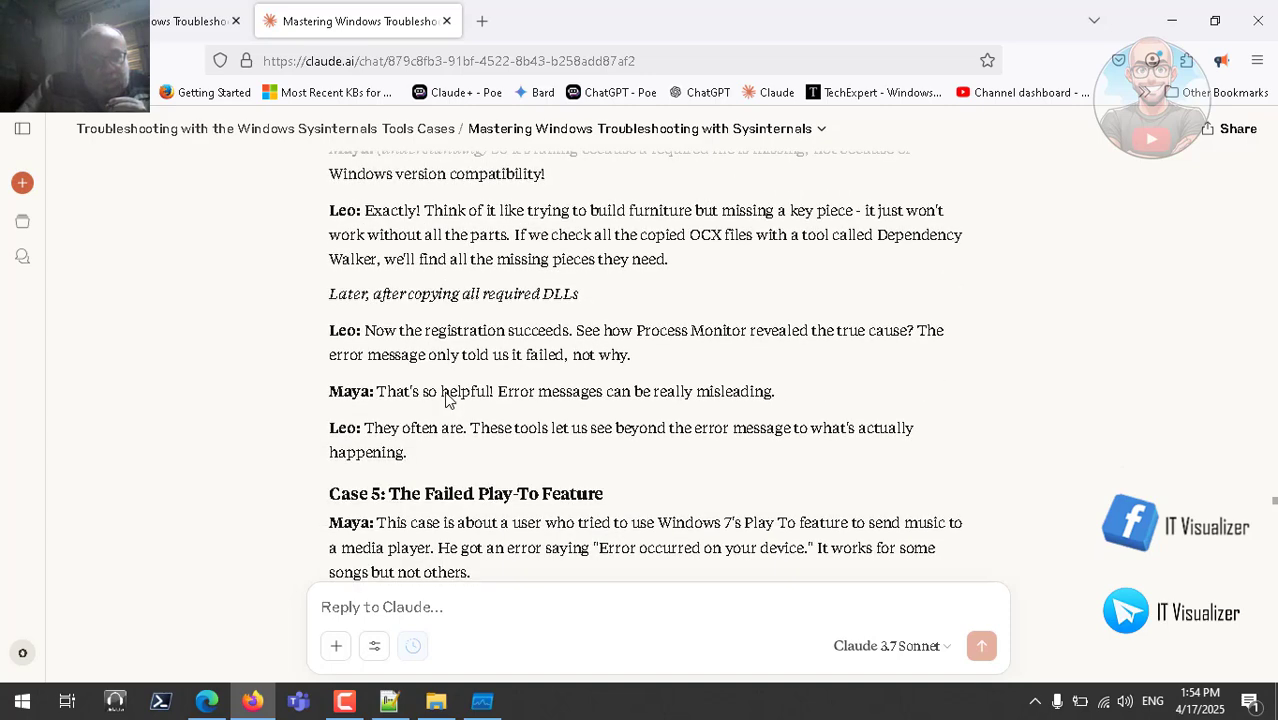
left_click(346, 710)
left_click(346, 710)
Read Case 5: The Failed Play-To Feature in the Claude chat through to the start of Case 6: The Installation Failure
scroll(549, 503, "down", 2)
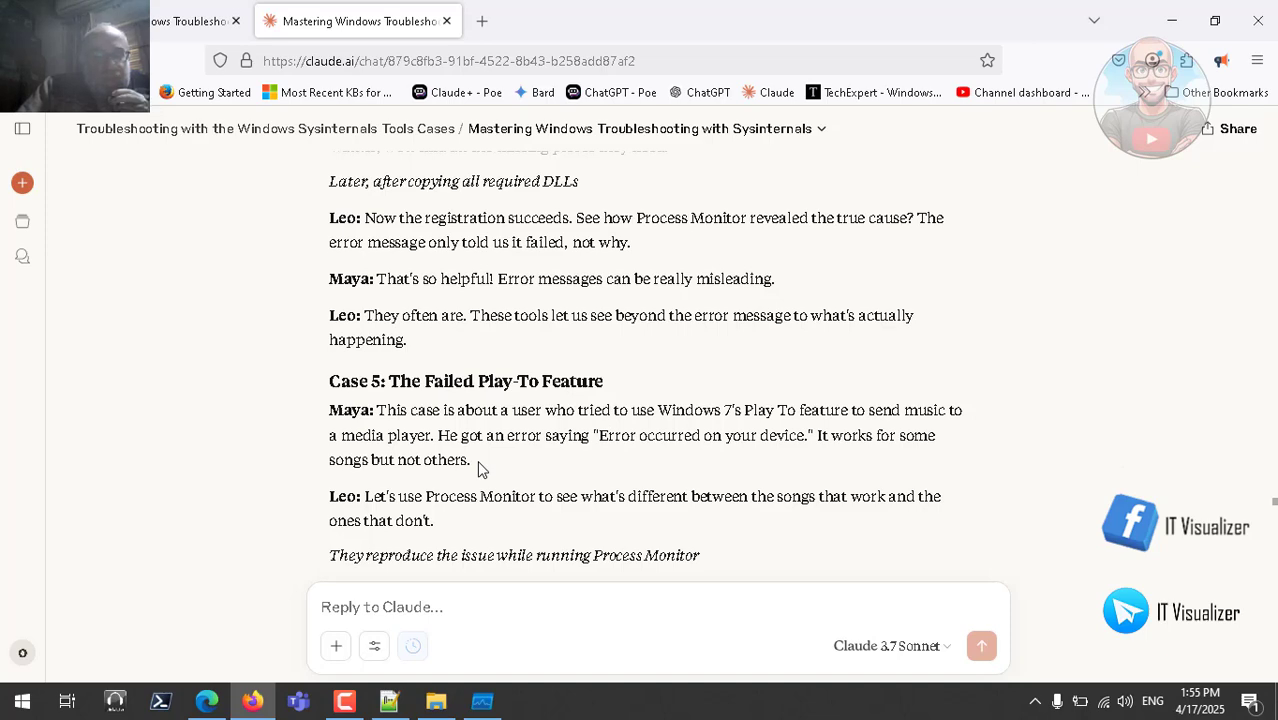
scroll(477, 460, "down", 1)
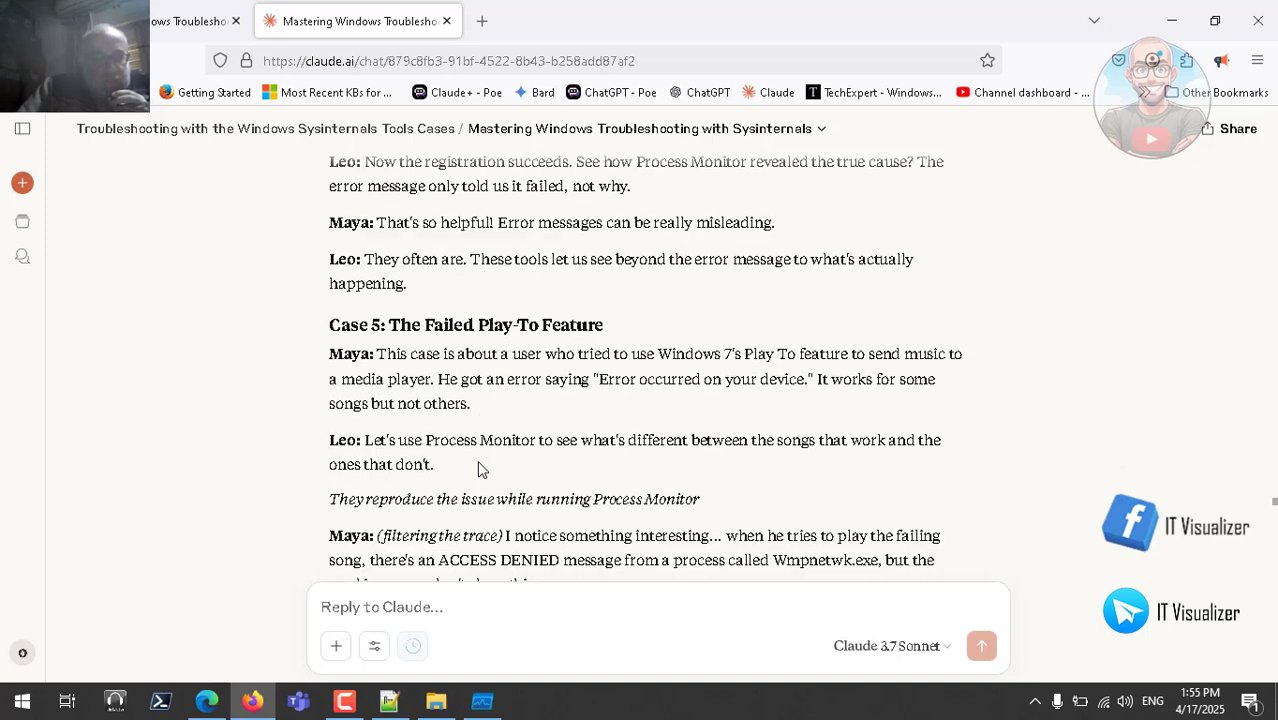
scroll(478, 465, "down", 1)
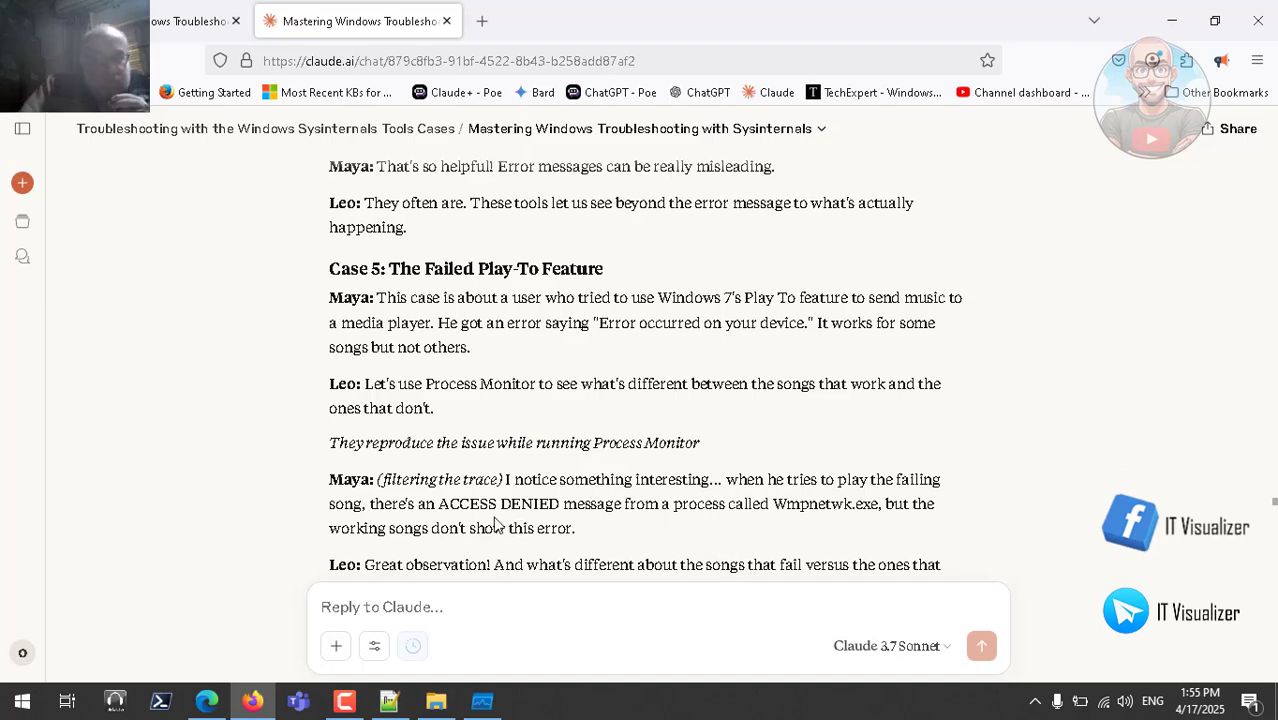
scroll(496, 524, "down", 3)
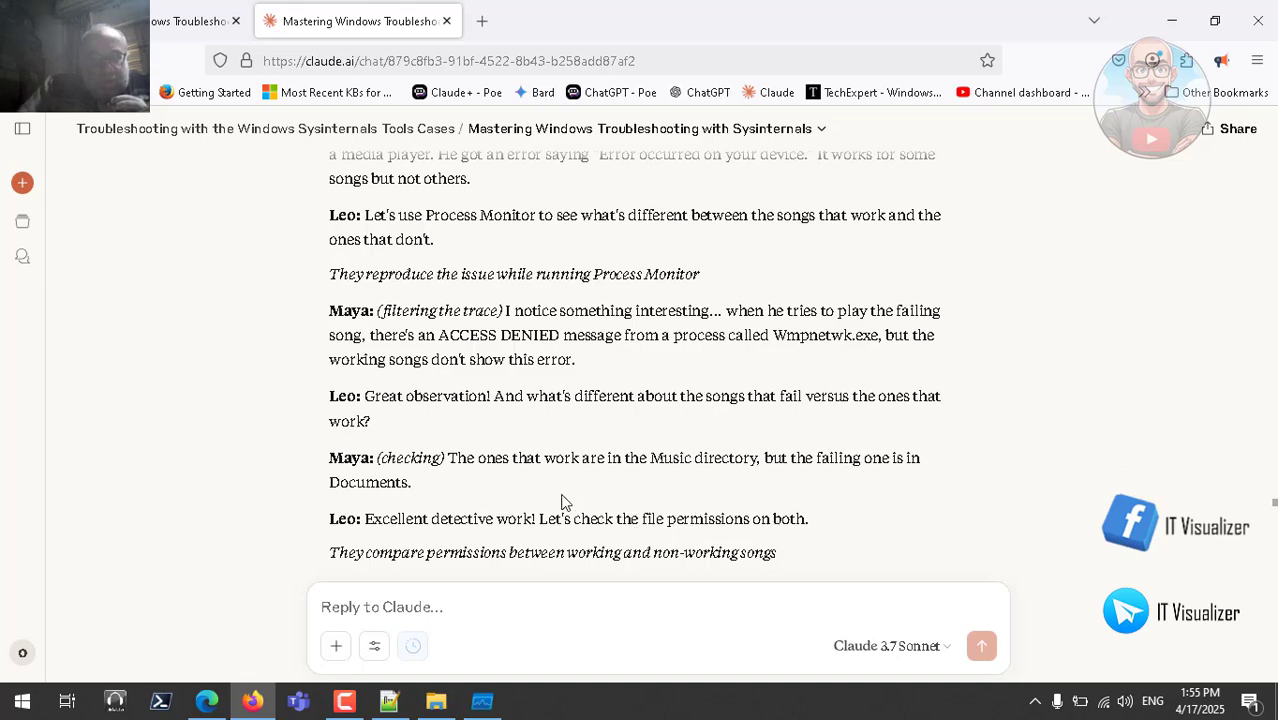
scroll(565, 498, "down", 3)
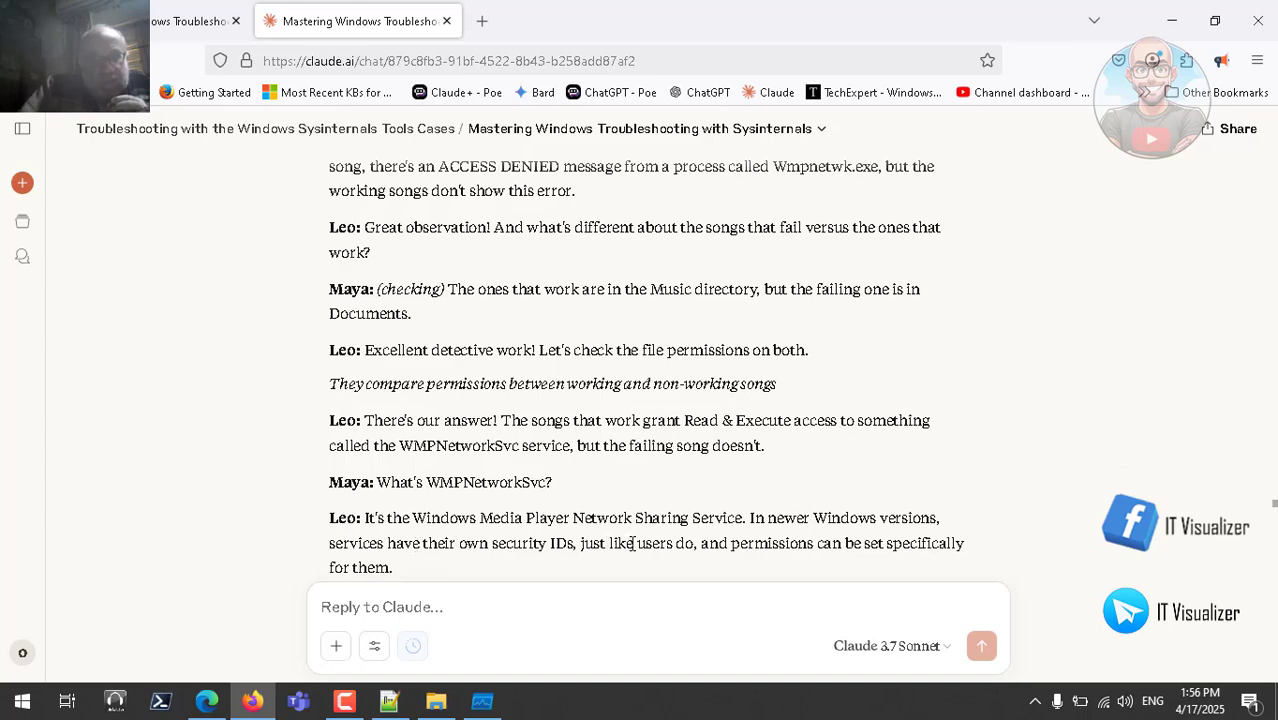
scroll(720, 510, "down", 2)
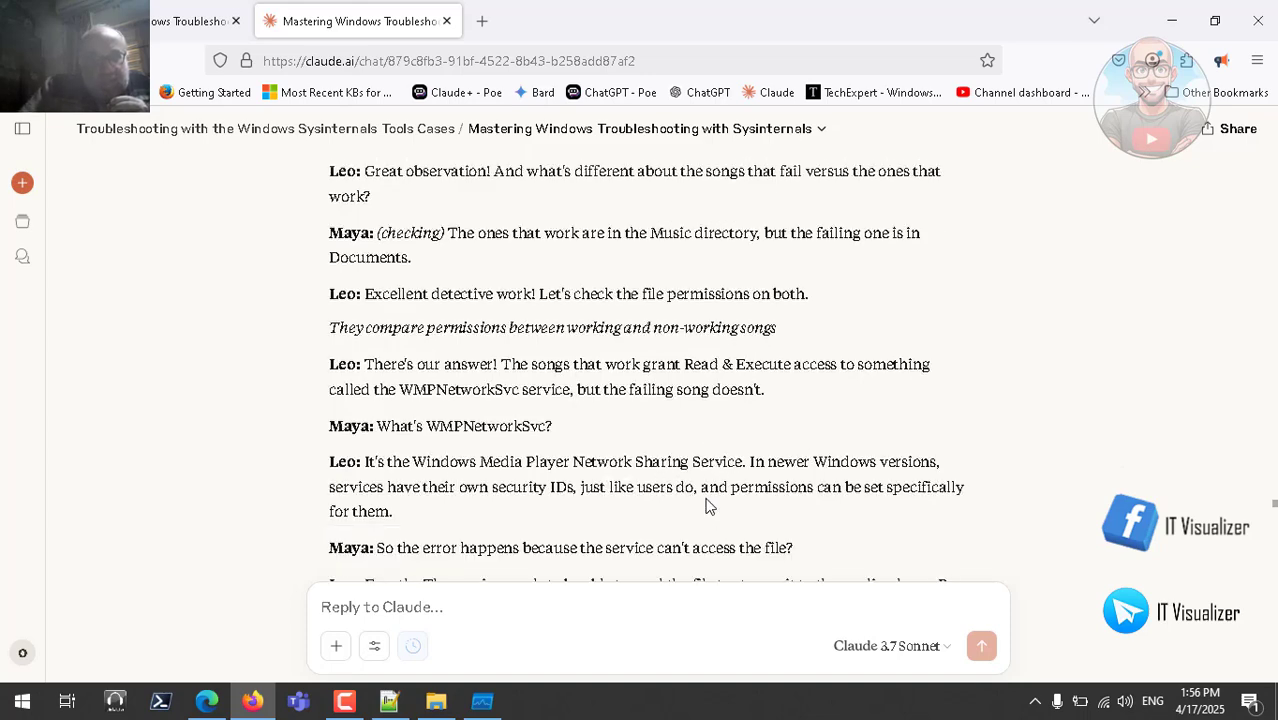
scroll(707, 506, "down", 1)
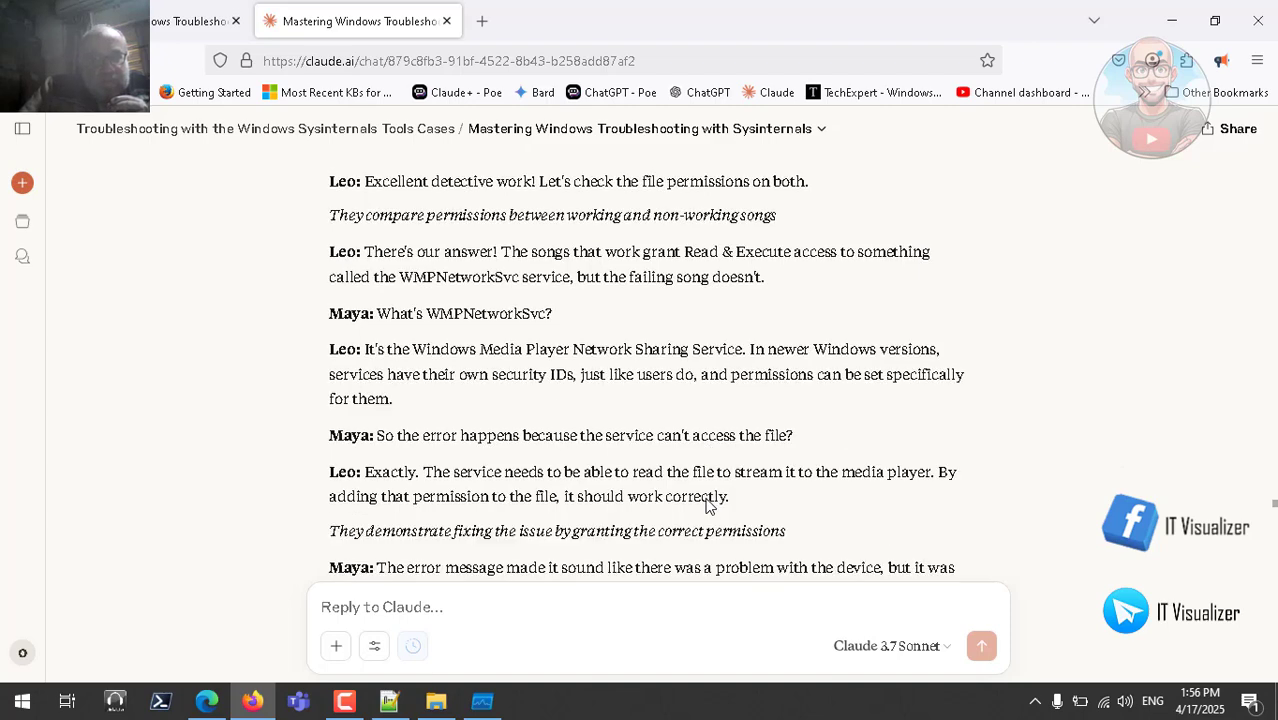
scroll(707, 506, "down", 1)
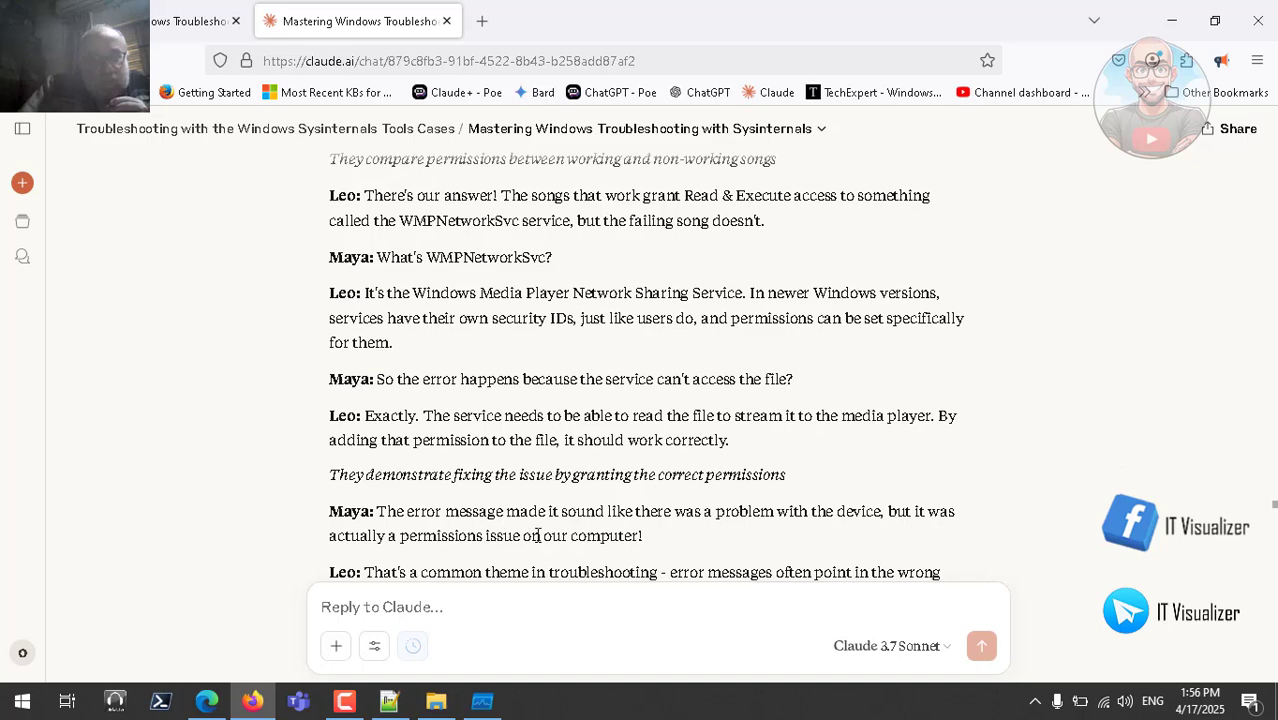
scroll(489, 408, "down", 2)
scroll(489, 408, "down", 4)
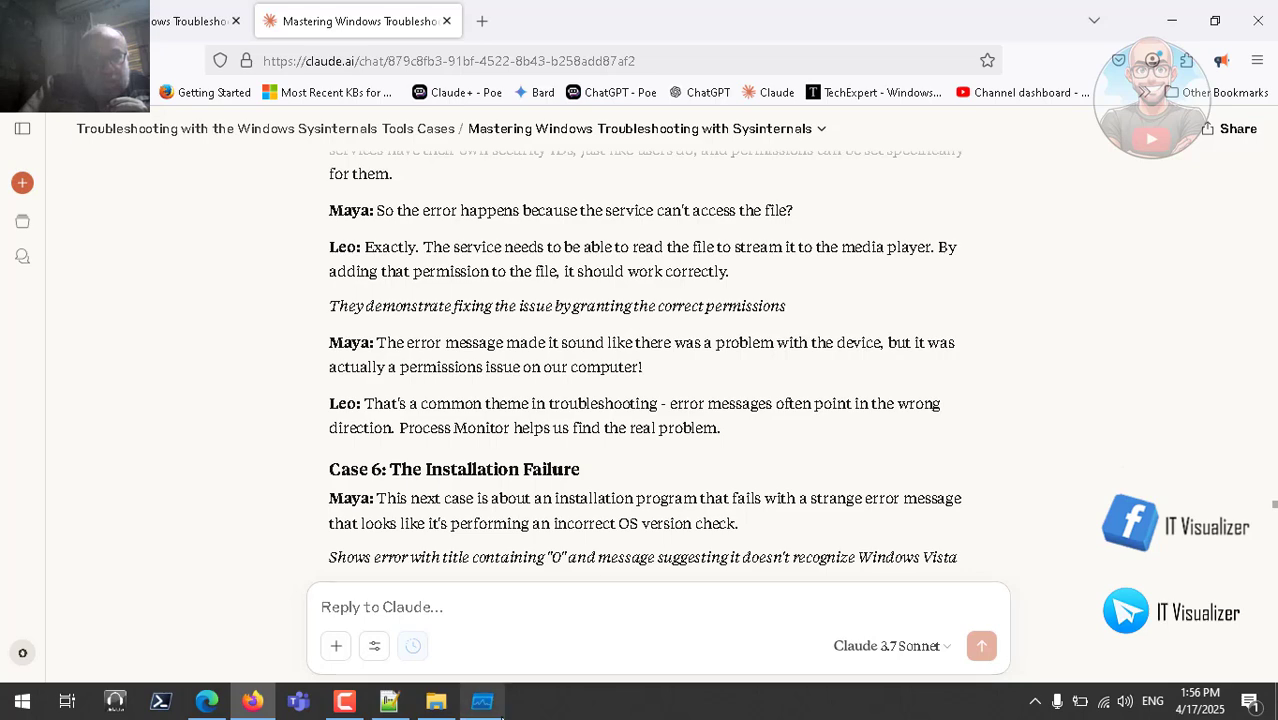
Switch to Process Monitor and close the empty Find dialog
left_click(482, 701)
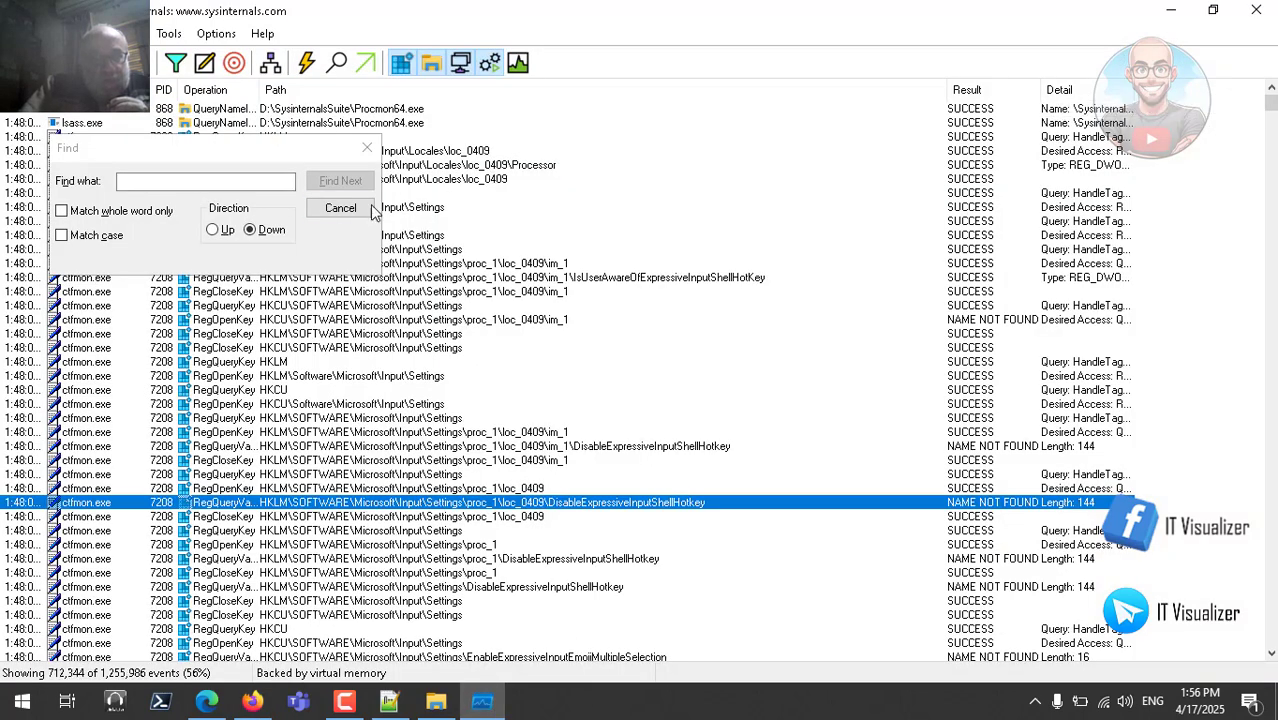
left_click(340, 209)
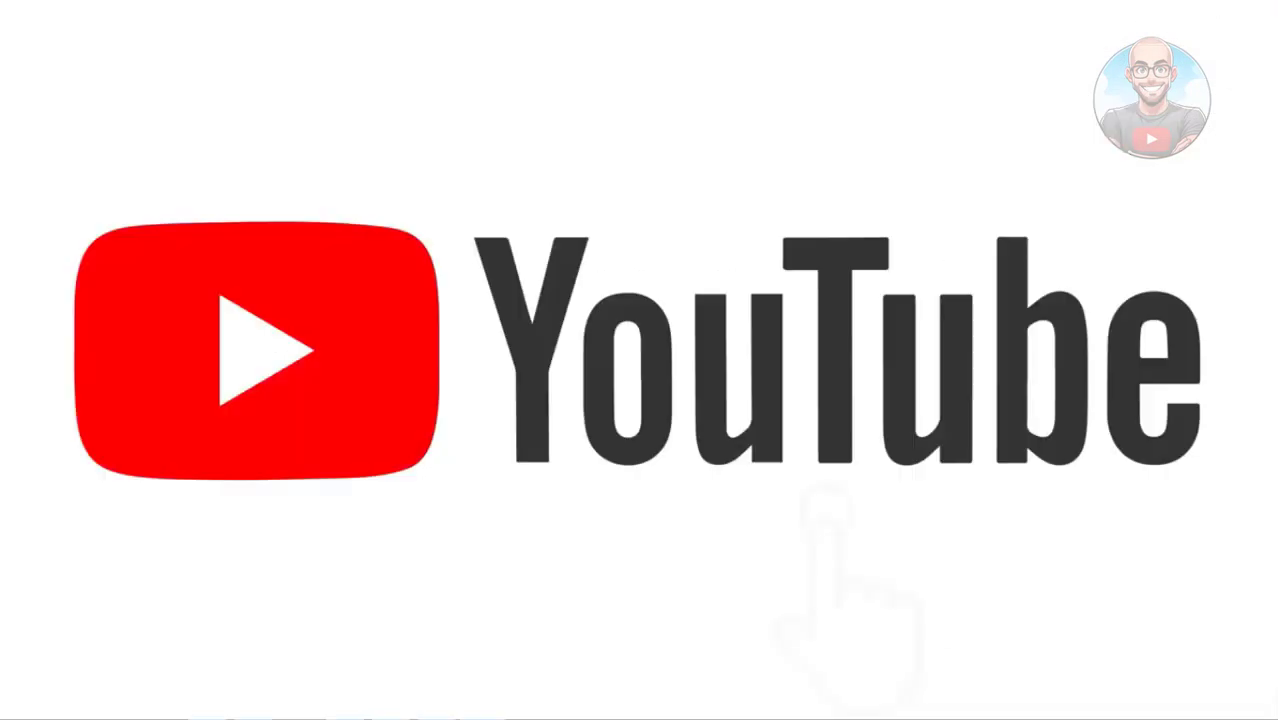